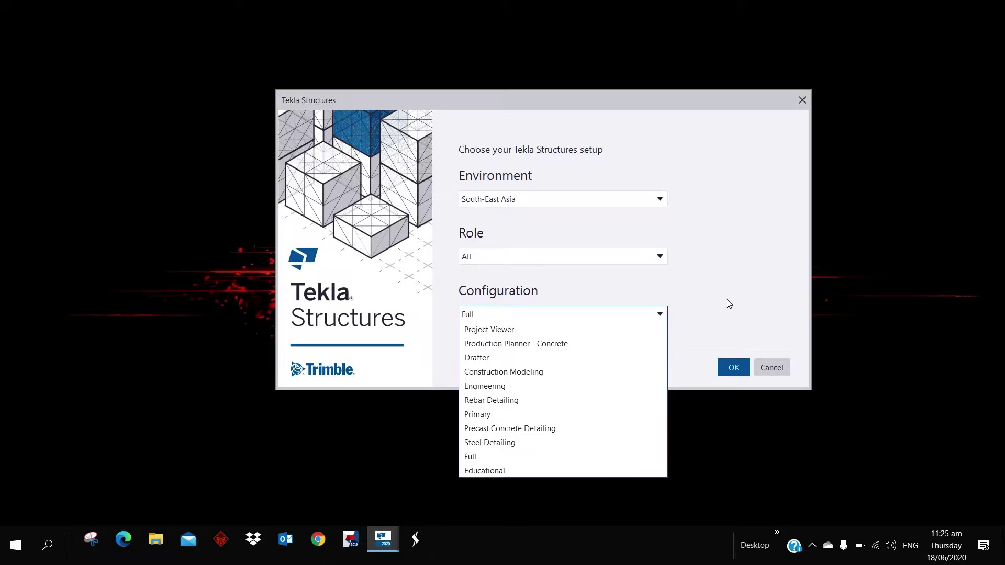
# Step: Start Tekla Structures with the South-East Asia environment, All role and Full configuration
pyautogui.click(615, 316)
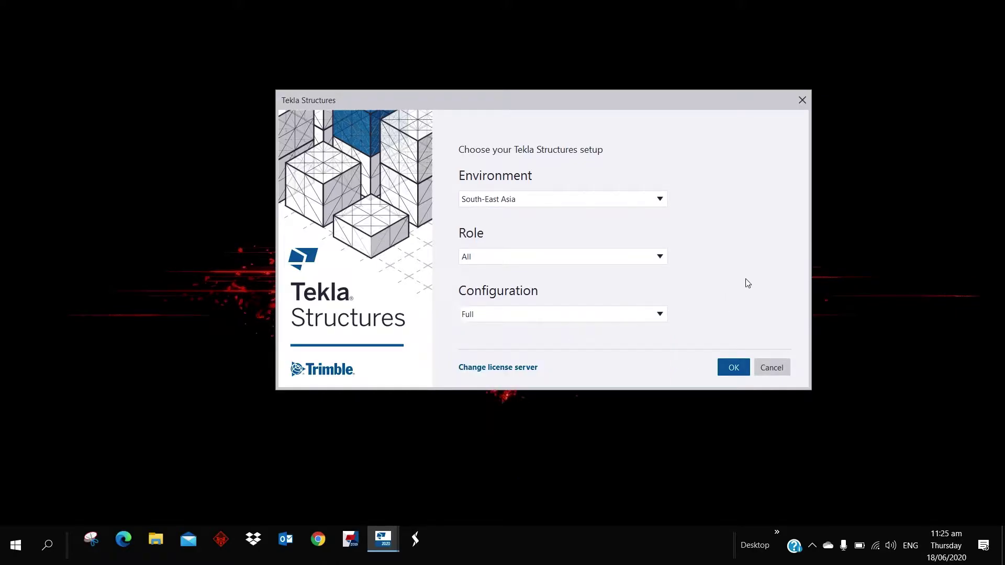
pyautogui.click(733, 367)
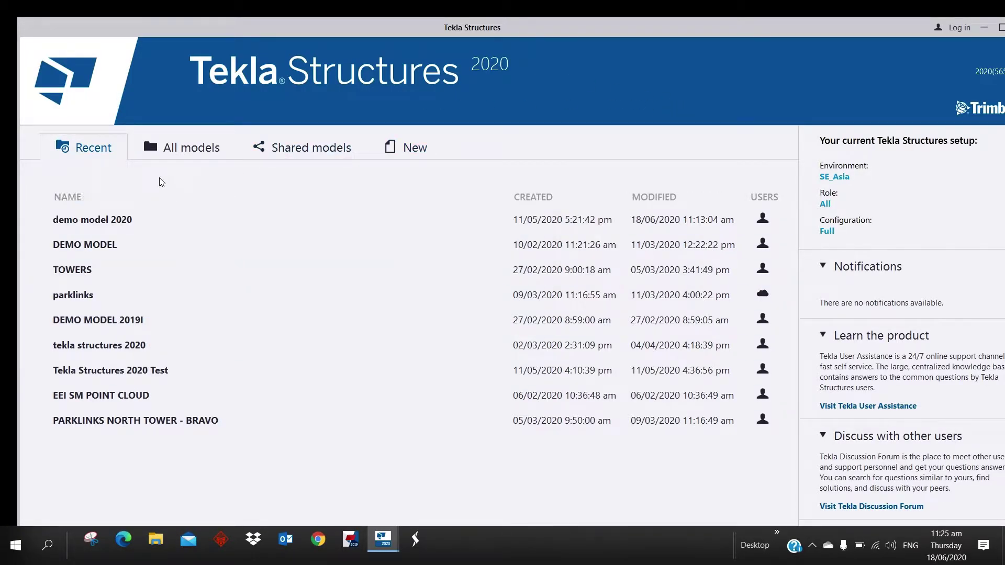
# Step: Review the list of all models, the shared models and the new-model options, including single-user and multi-user mode
pyautogui.click(180, 149)
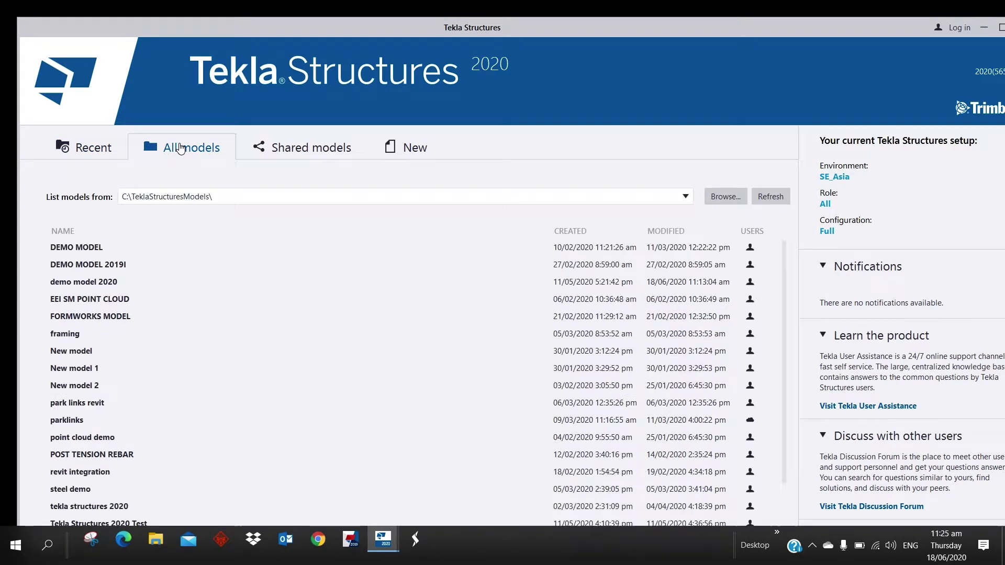
pyautogui.scroll(-2, 615, 300)
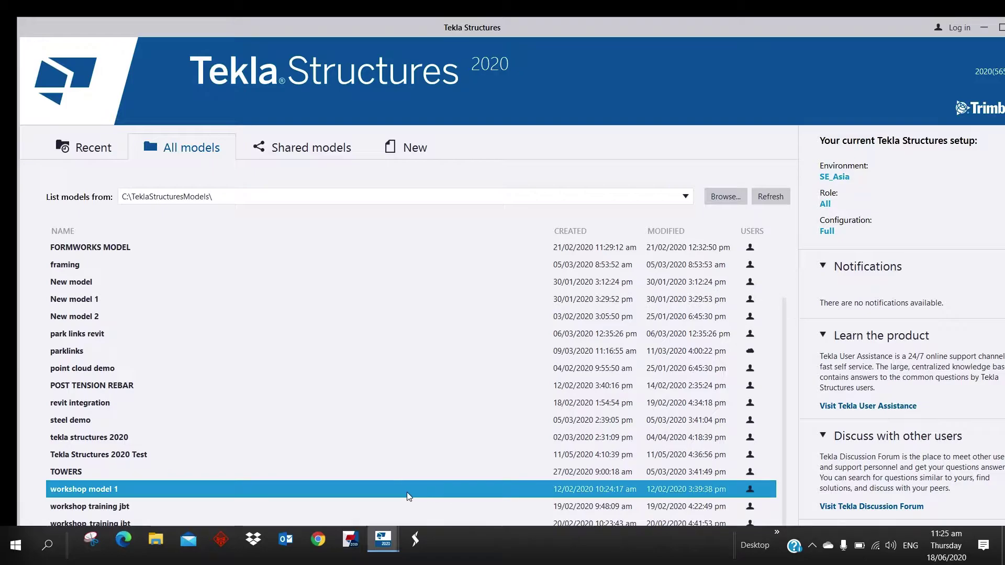
pyautogui.scroll(2, 393, 471)
pyautogui.click(327, 151)
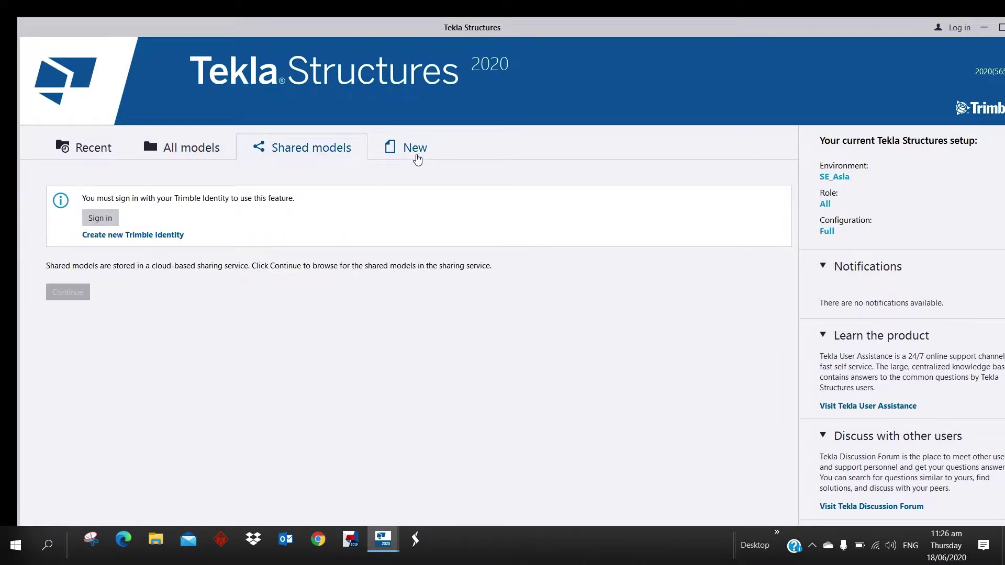
pyautogui.click(415, 148)
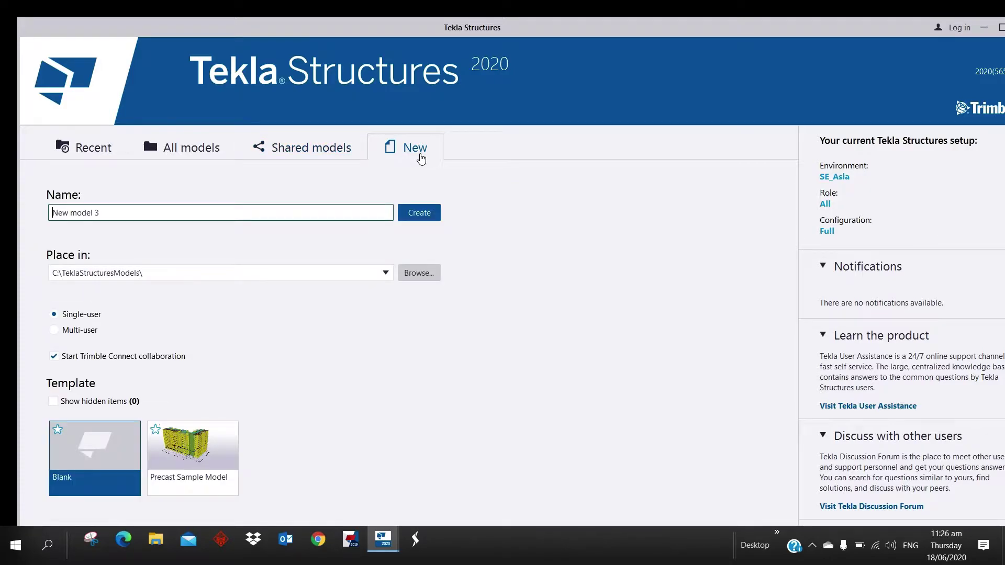
pyautogui.click(81, 332)
pyautogui.click(81, 315)
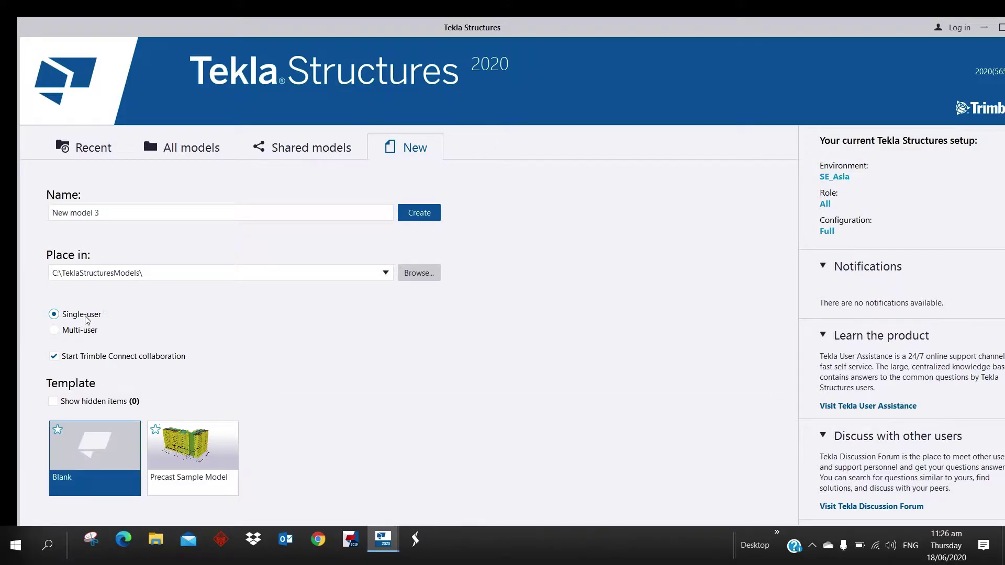
# Step: Open the recent model named demo model 2020
pyautogui.click(106, 137)
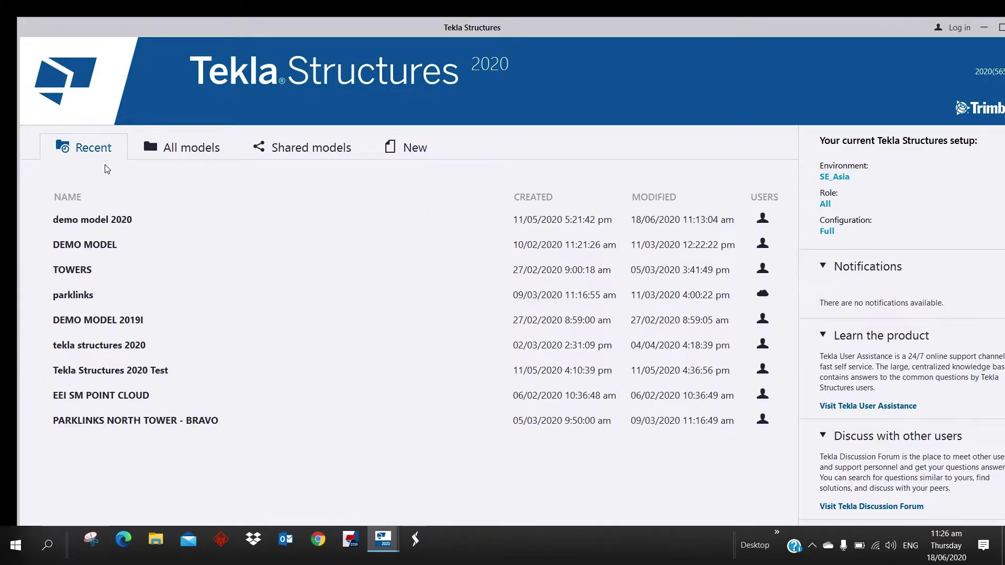
pyautogui.click(109, 222)
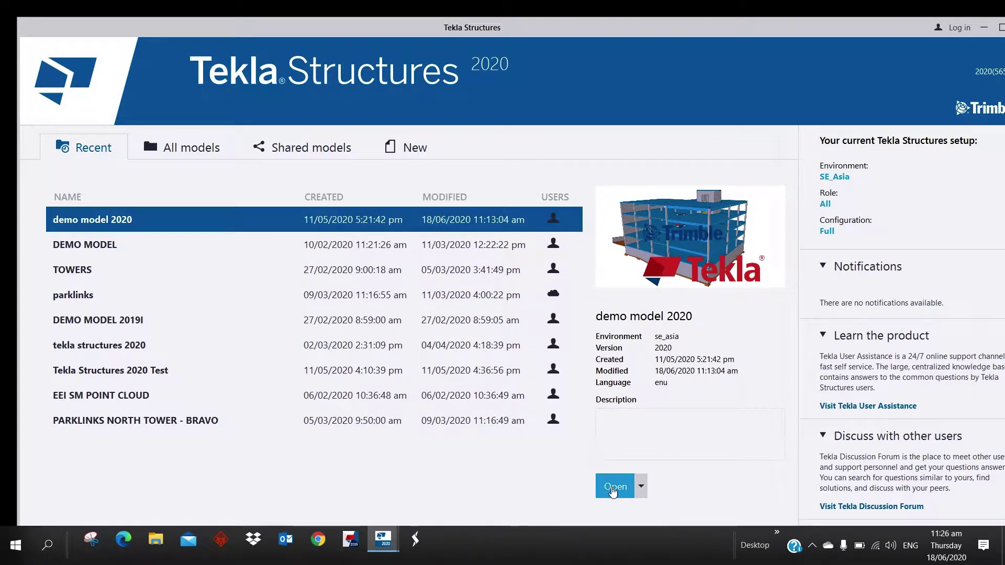
pyautogui.click(613, 487)
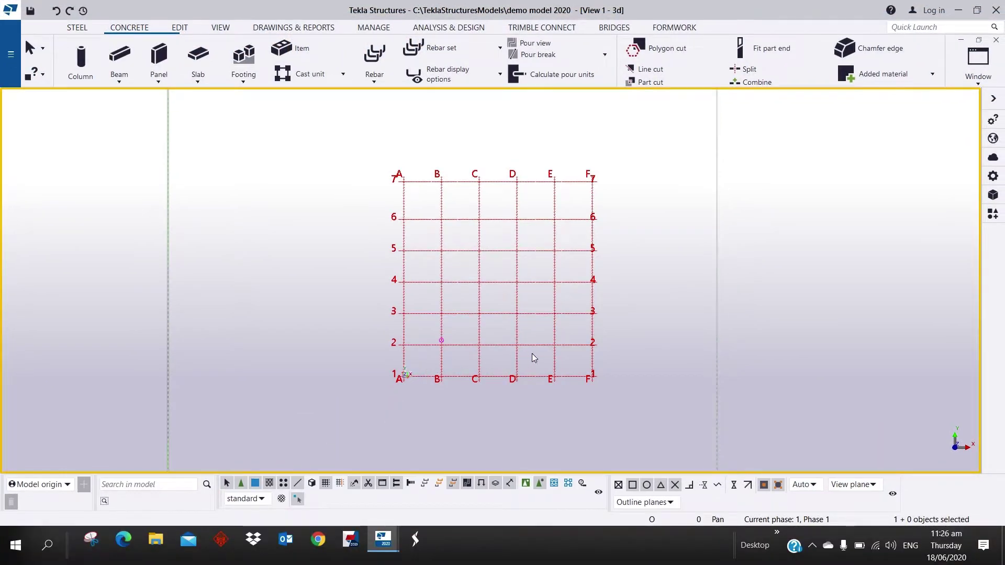
# Step: Examine the command sets for steel, concrete, editing, views, drawings, management, analysis, Trimble Connect, bridges and formwork
pyautogui.moveTo(534, 358); pyautogui.dragTo(433, 369, button='middle')
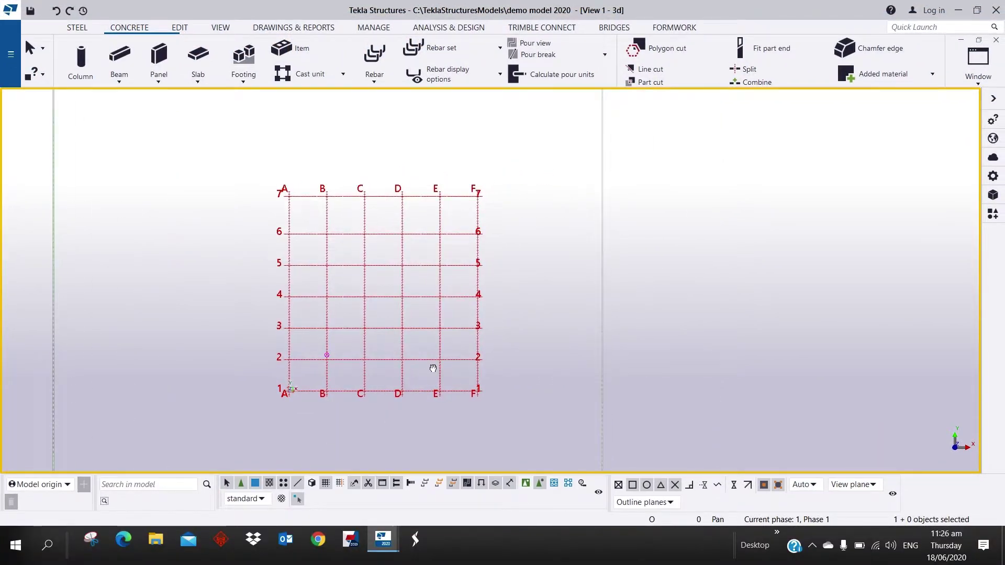
pyautogui.scroll(1, 414, 317)
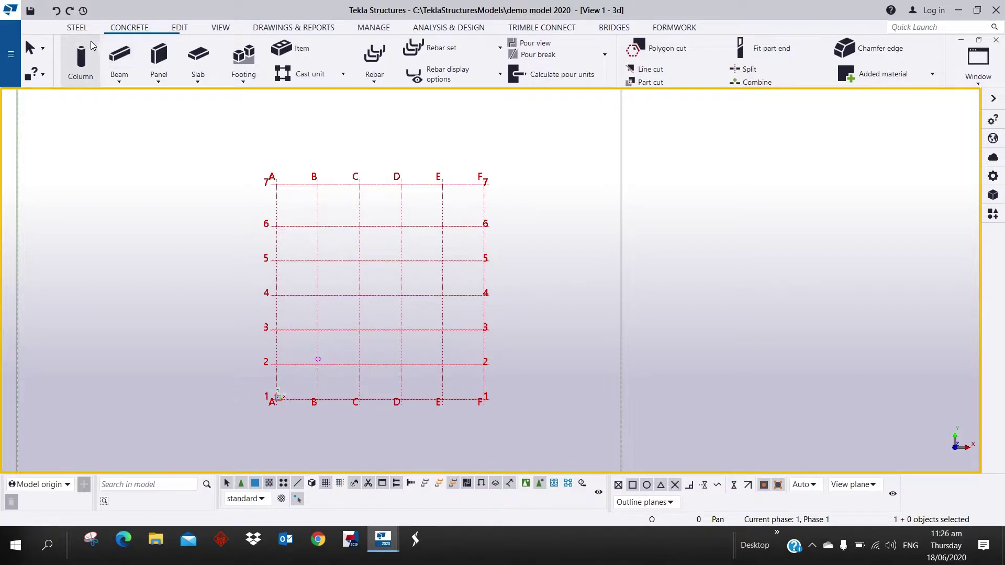
pyautogui.moveTo(79, 29)
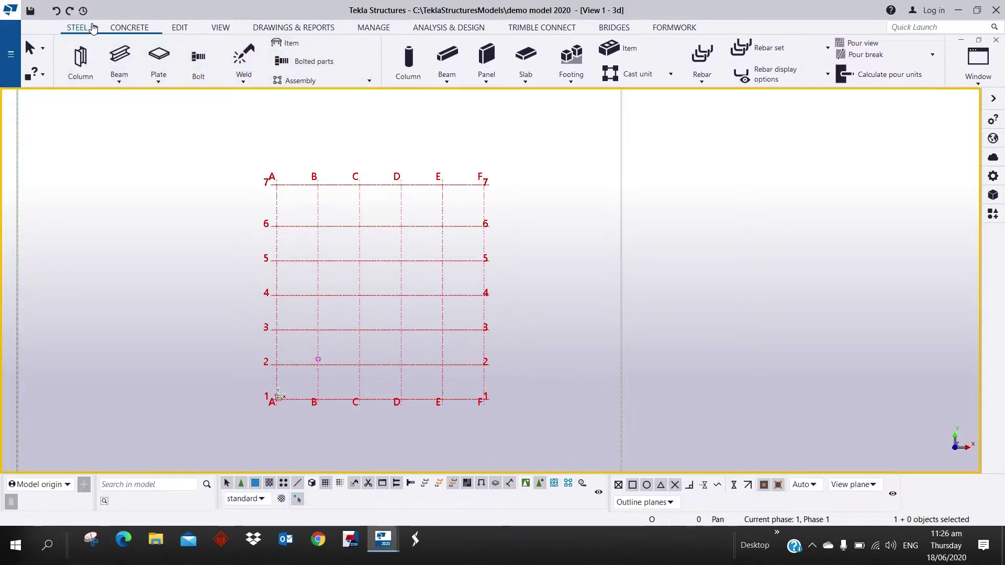
pyautogui.click(125, 28)
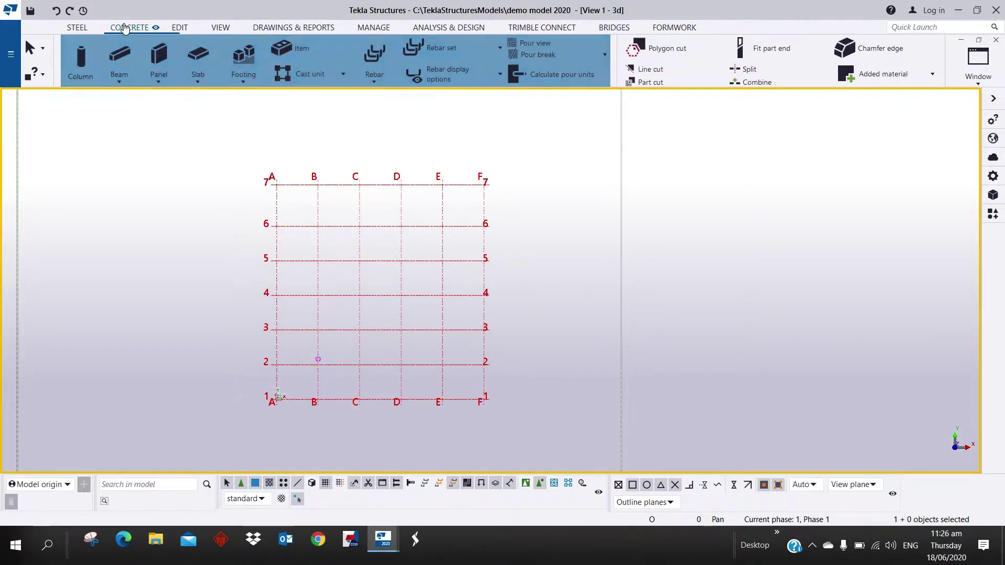
pyautogui.click(174, 28)
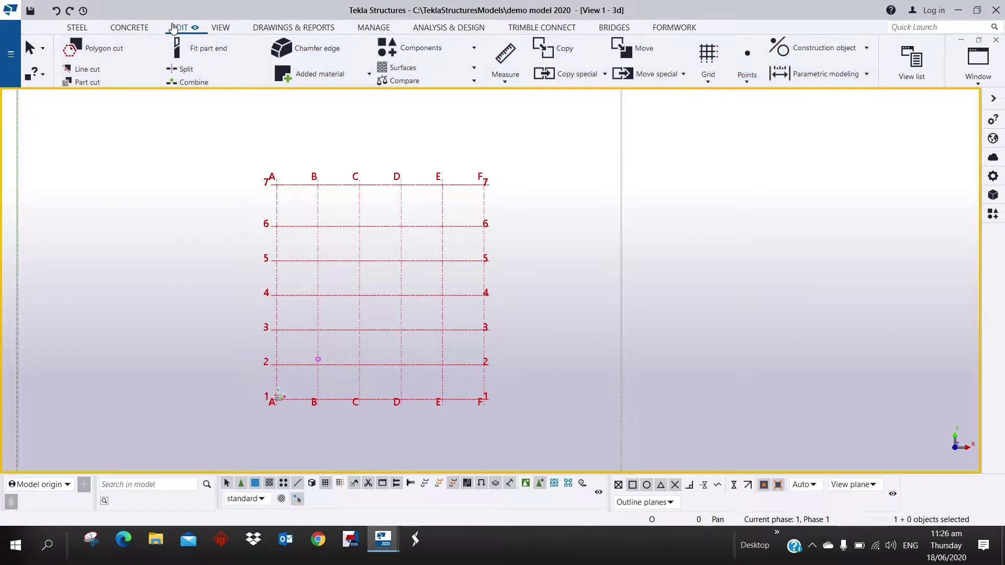
pyautogui.click(222, 29)
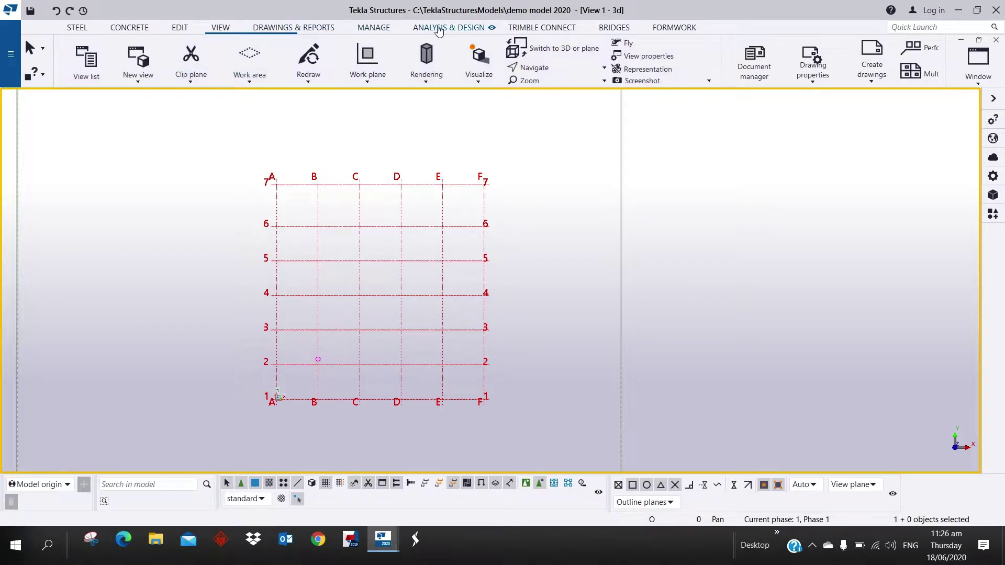
pyautogui.click(285, 28)
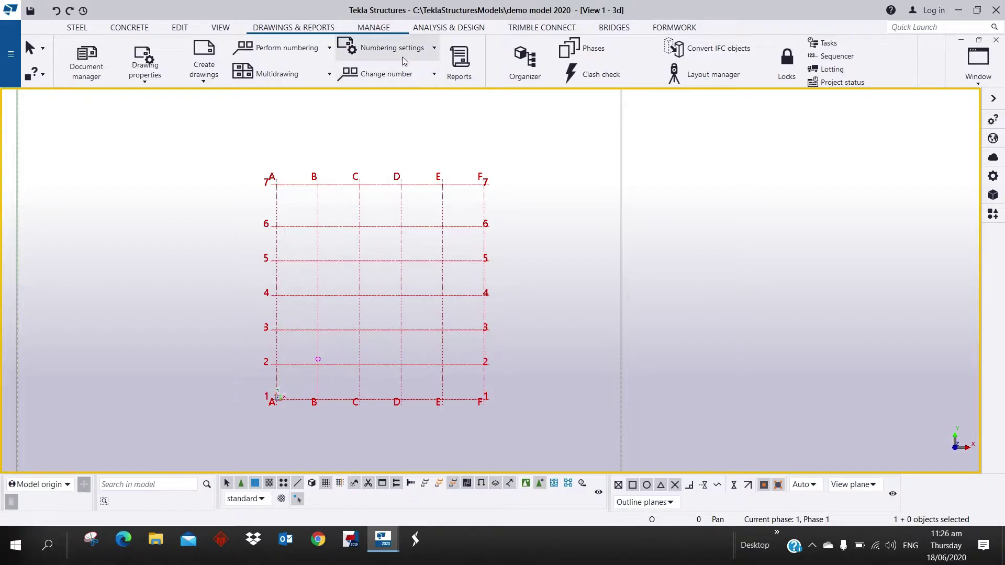
pyautogui.moveTo(385, 28)
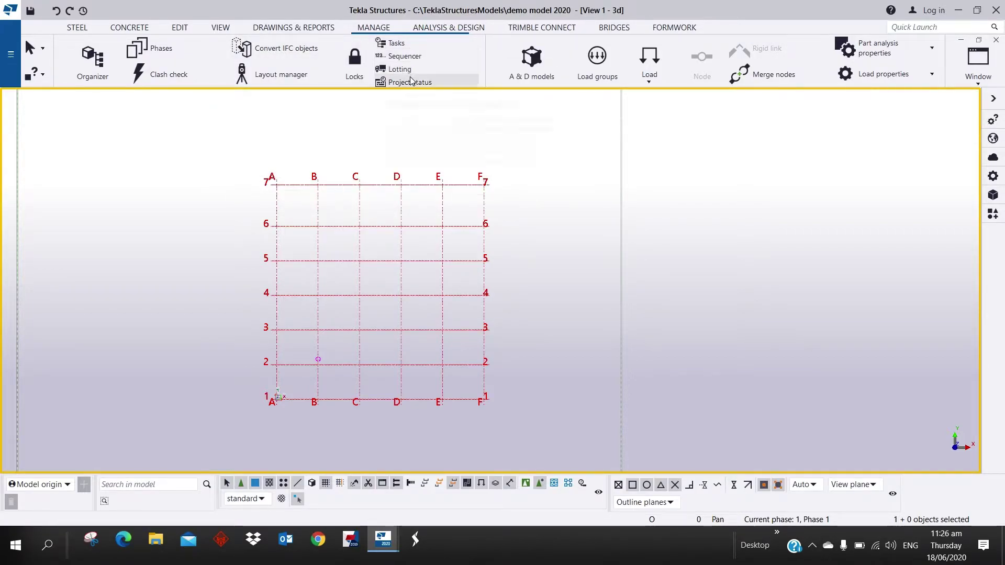
pyautogui.click(422, 29)
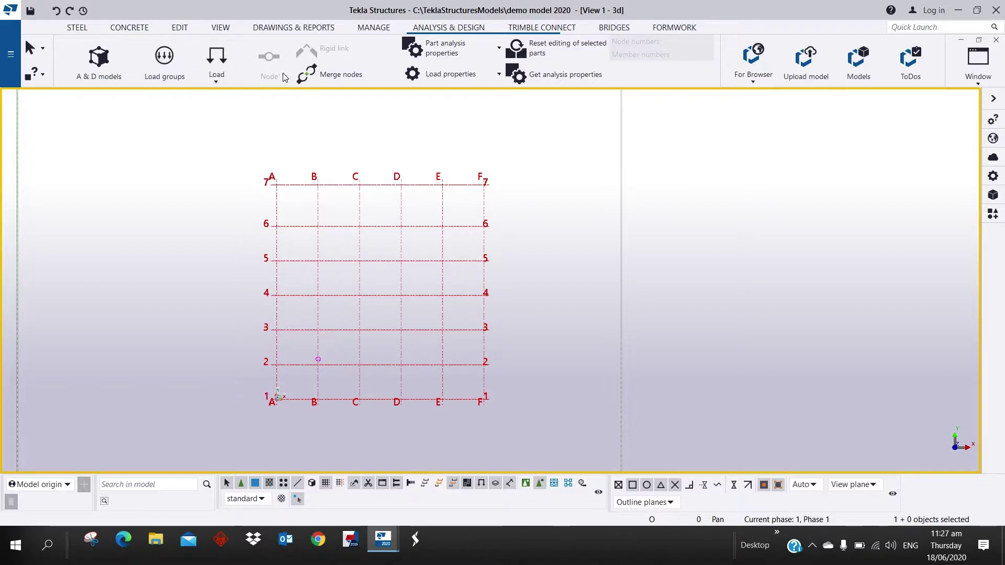
pyautogui.click(543, 29)
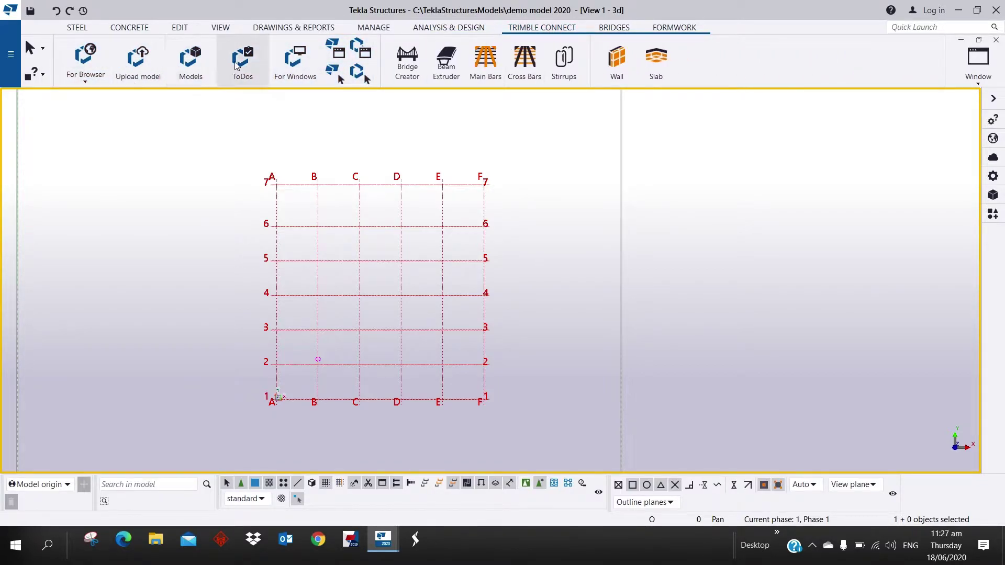
pyautogui.click(621, 28)
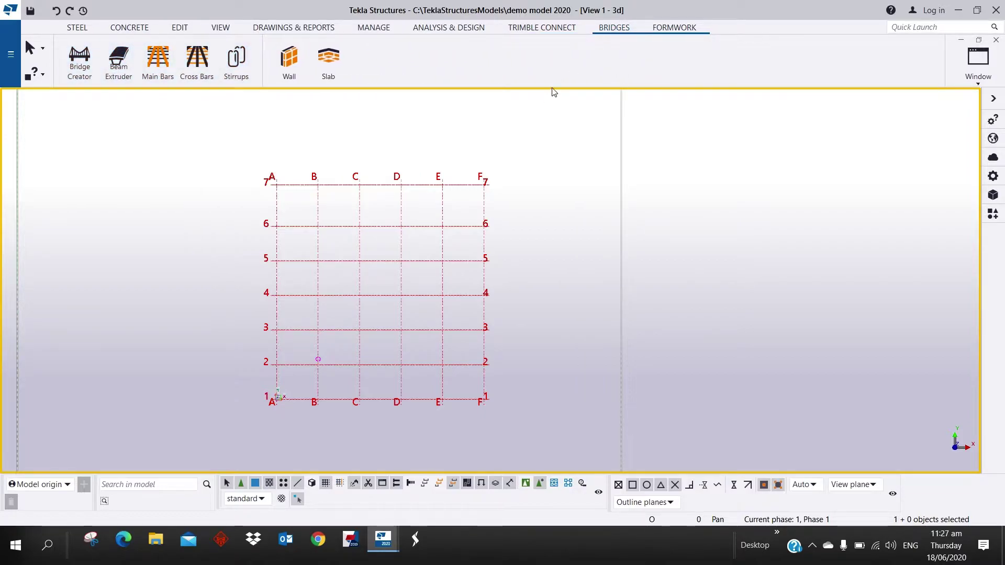
pyautogui.click(687, 28)
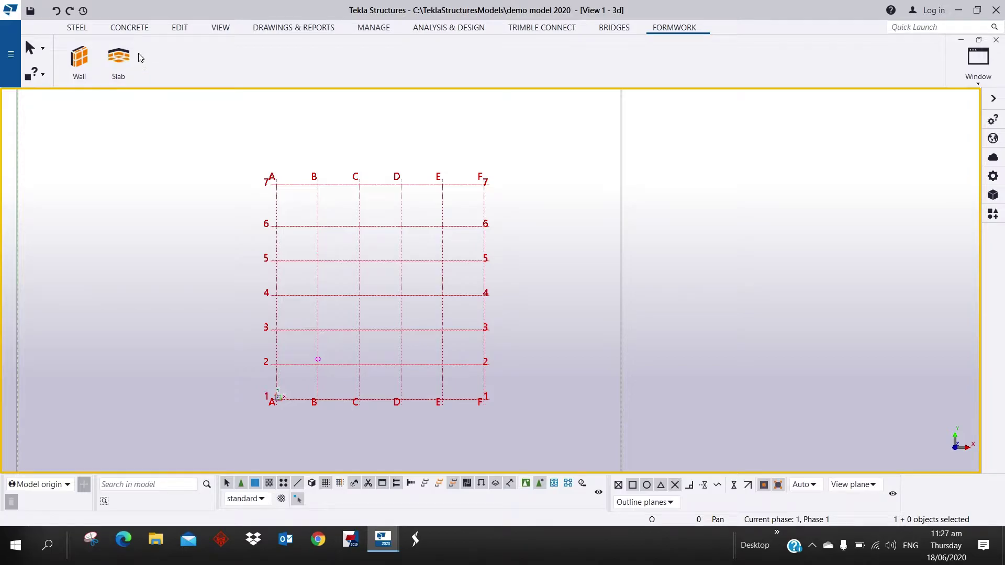
pyautogui.click(135, 29)
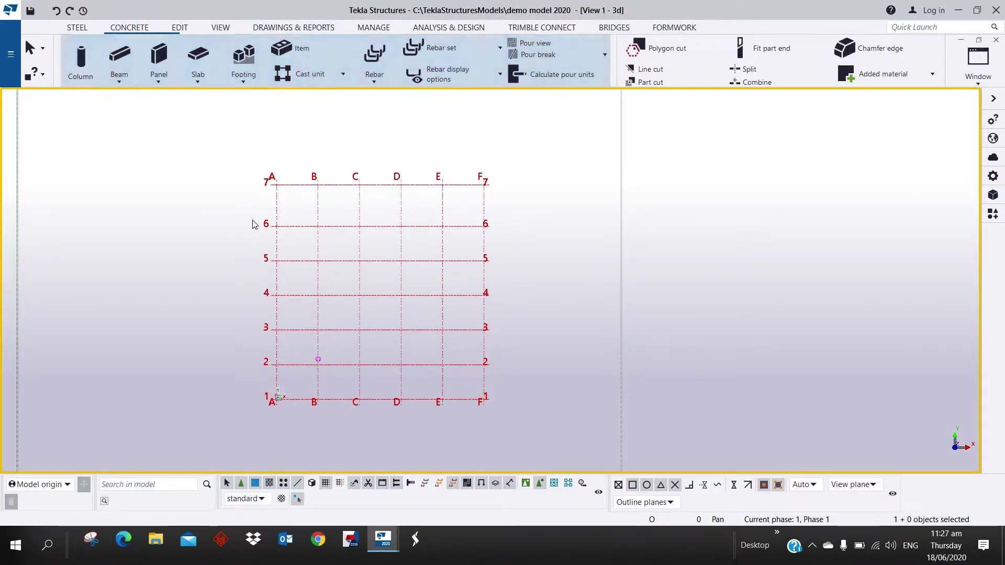
# Step: Open the properties of the model's rectangular grid
pyautogui.scroll(1, 528, 261)
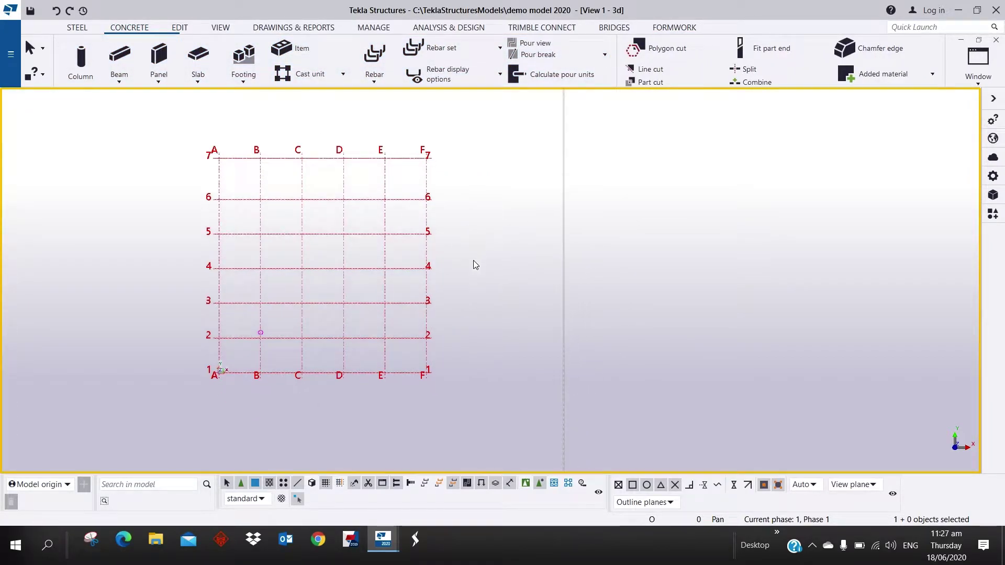
pyautogui.scroll(2, 539, 252)
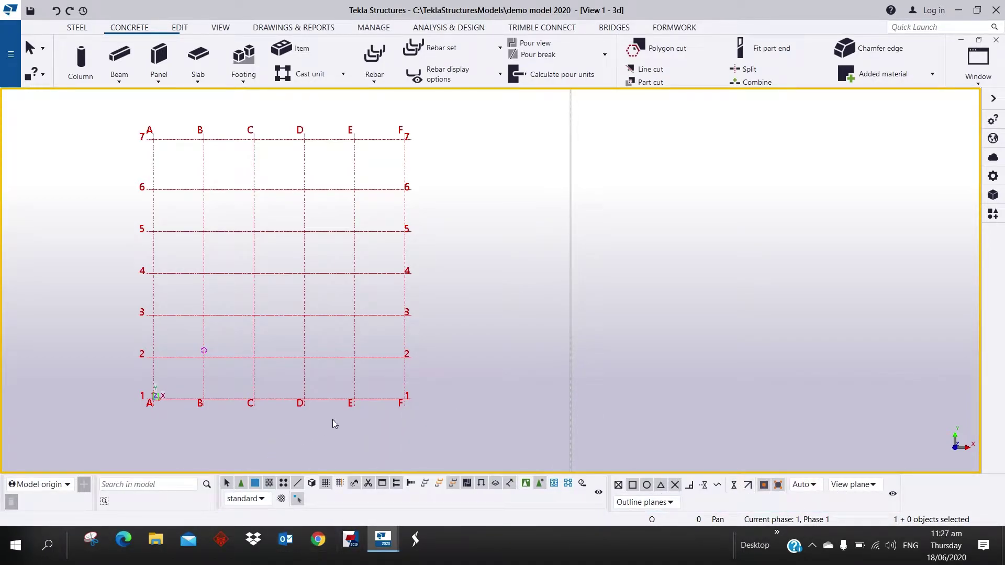
pyautogui.moveTo(331, 365); pyautogui.dragTo(394, 370, button='middle')
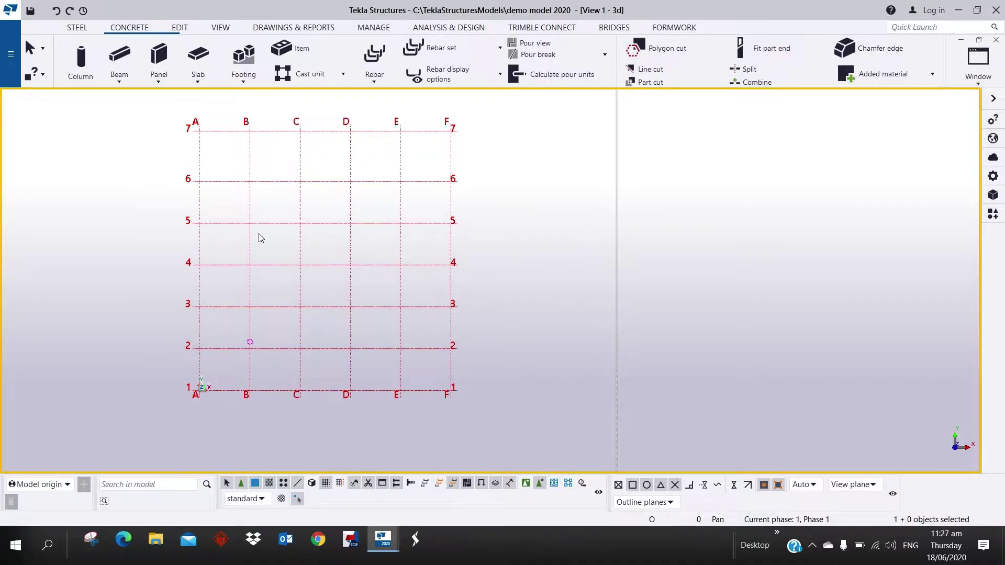
pyautogui.scroll(-5, 320, 220)
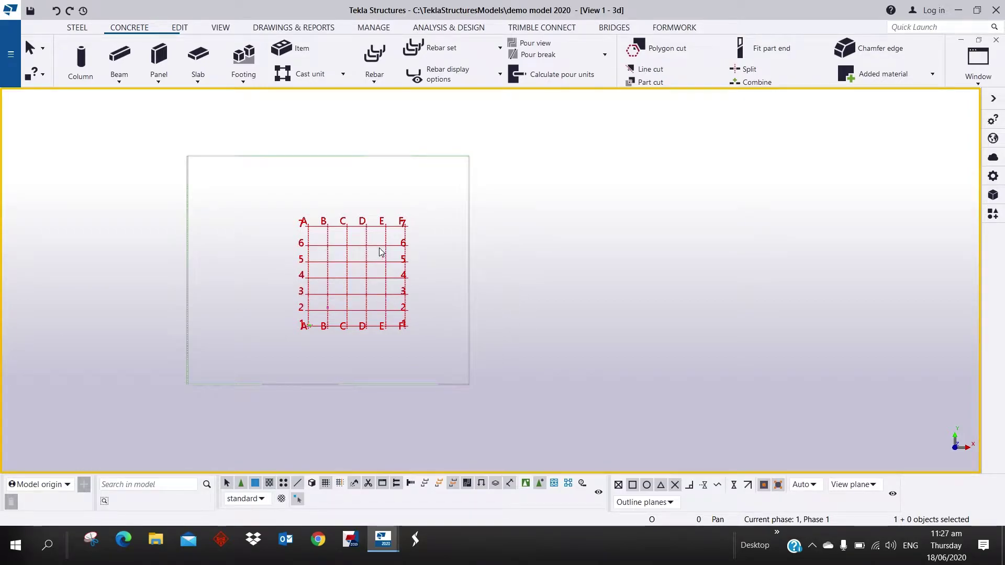
pyautogui.scroll(1, 294, 206)
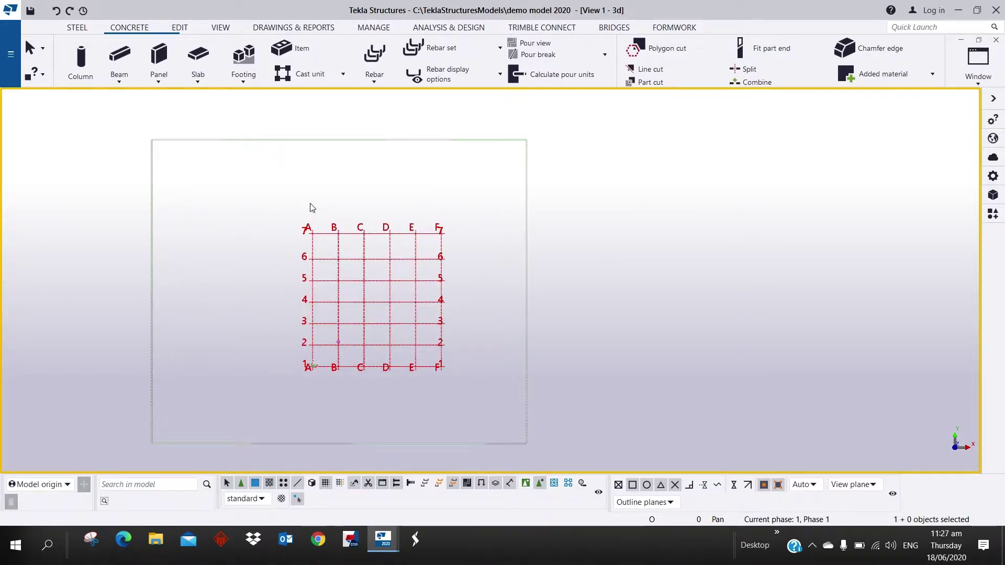
pyautogui.scroll(2, 388, 241)
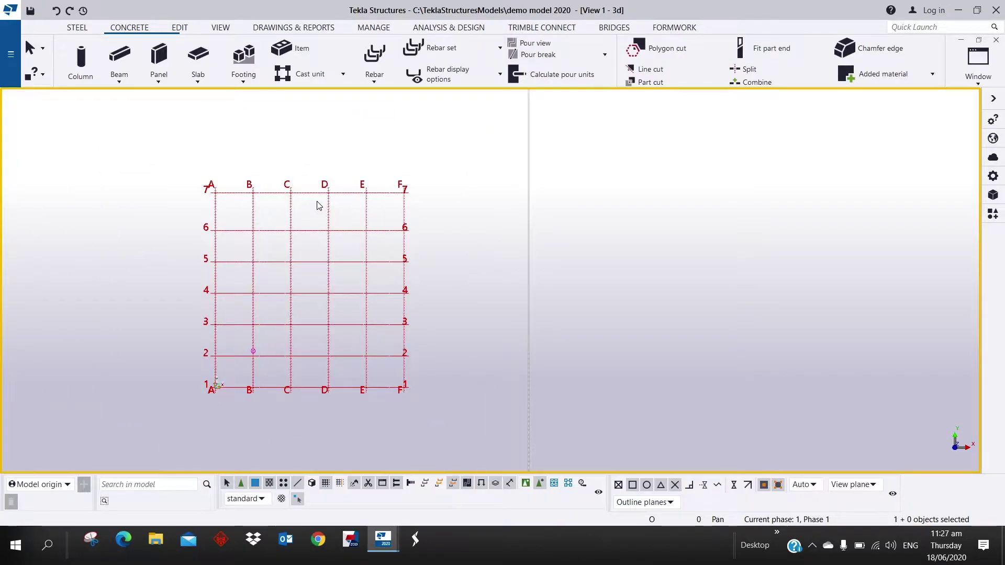
pyautogui.scroll(1, 318, 197)
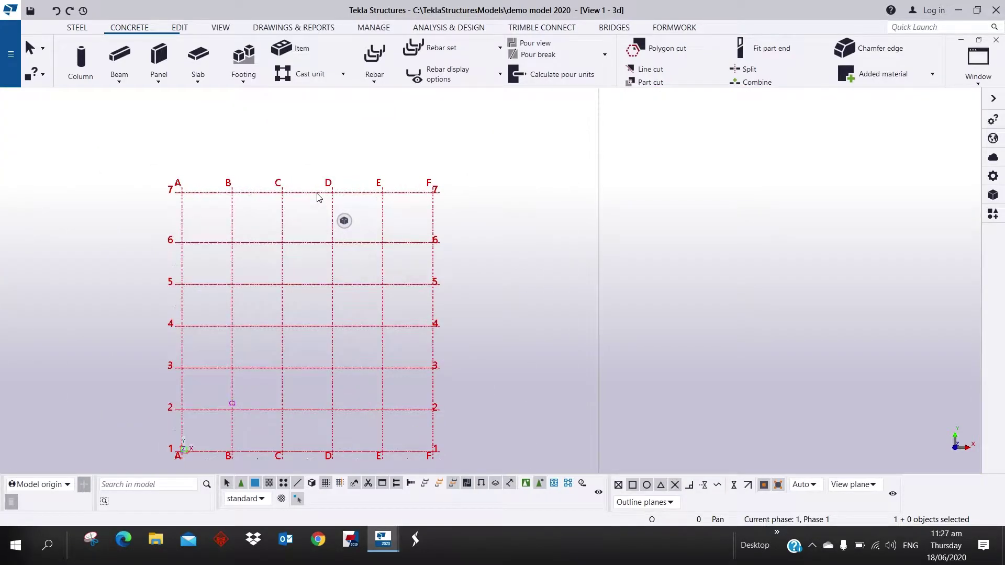
pyautogui.doubleClick(318, 197)
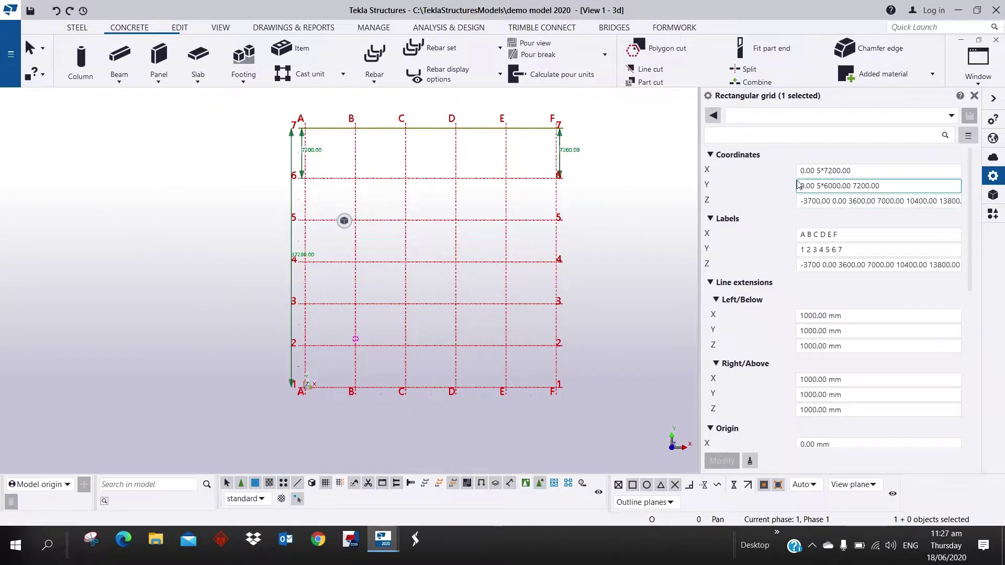
pyautogui.click(883, 171)
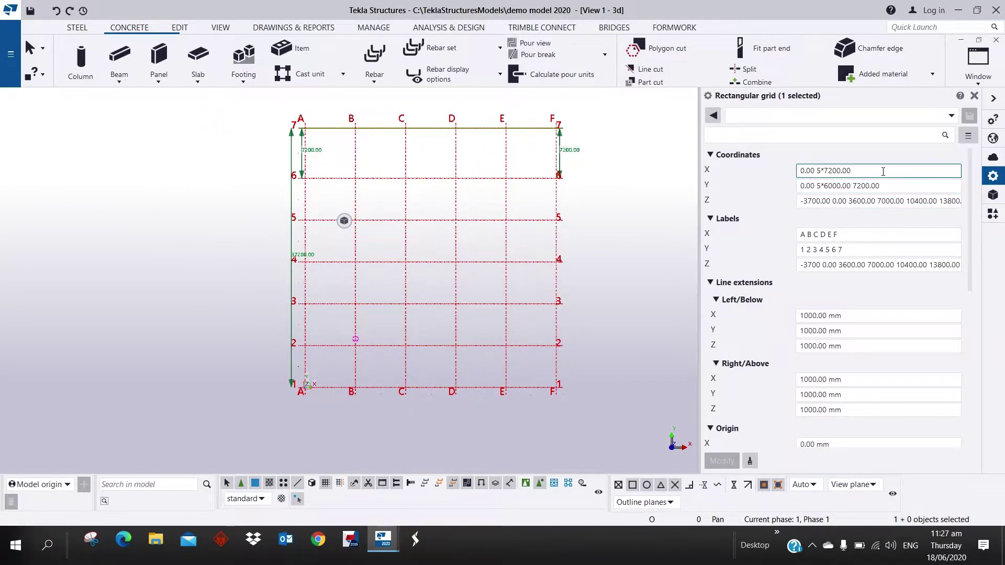
pyautogui.moveTo(868, 171); pyautogui.dragTo(817, 172)
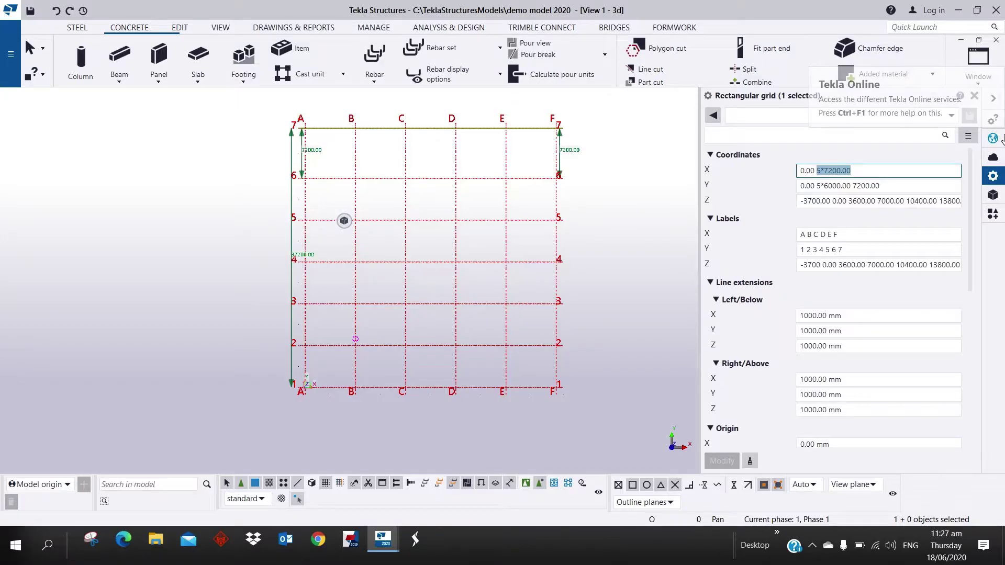
pyautogui.write('1000*1')
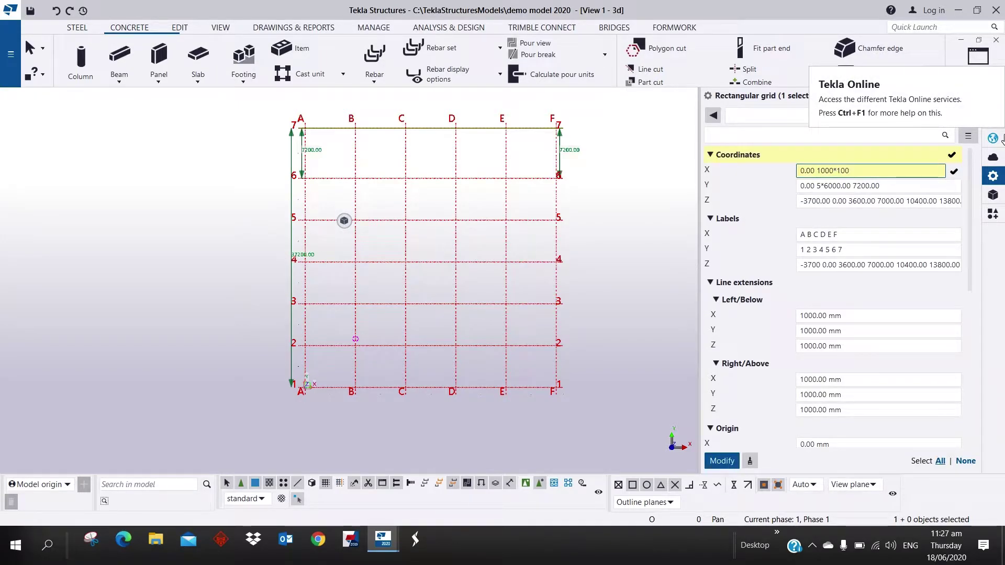
pyautogui.press('BackSpace')
pyautogui.press('BackSpace')
pyautogui.press('BackSpace')
pyautogui.press('BackSpace')
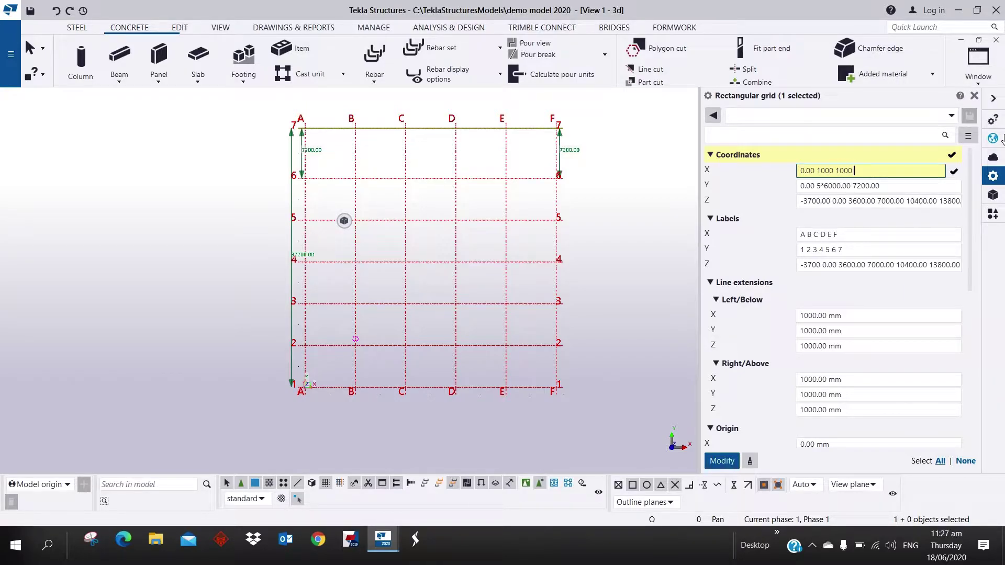
pyautogui.write('3000 4000')
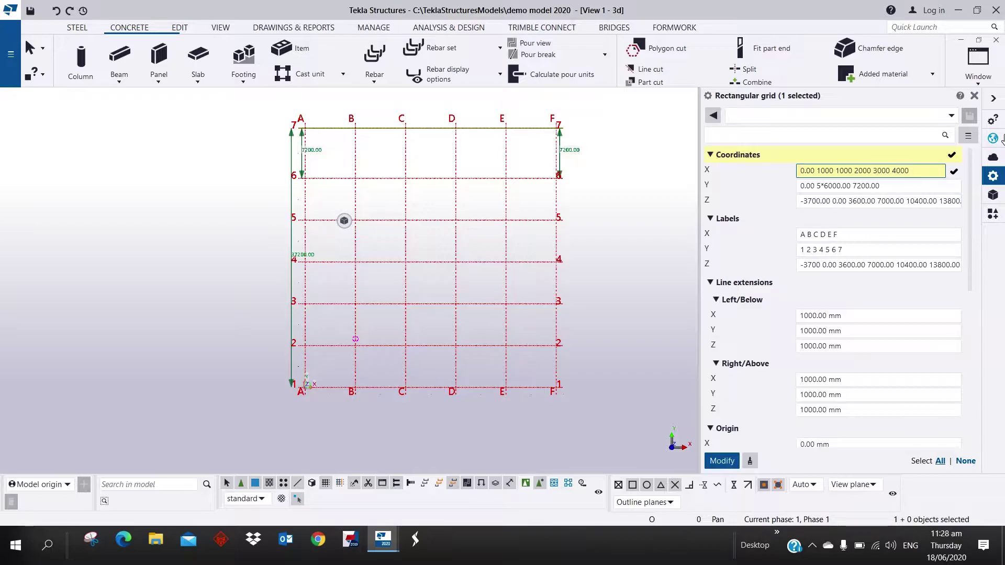
# Step: Set the rectangular grid's Y coordinates to 0.00 5*4000 and apply the new coordinates to the grid
pyautogui.moveTo(890, 186); pyautogui.dragTo(848, 203)
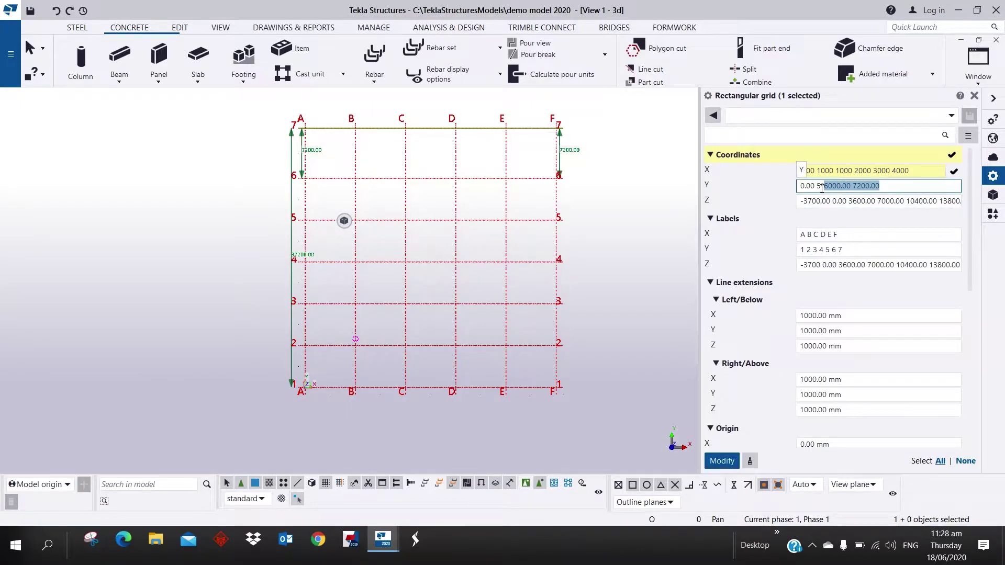
pyautogui.write('4000')
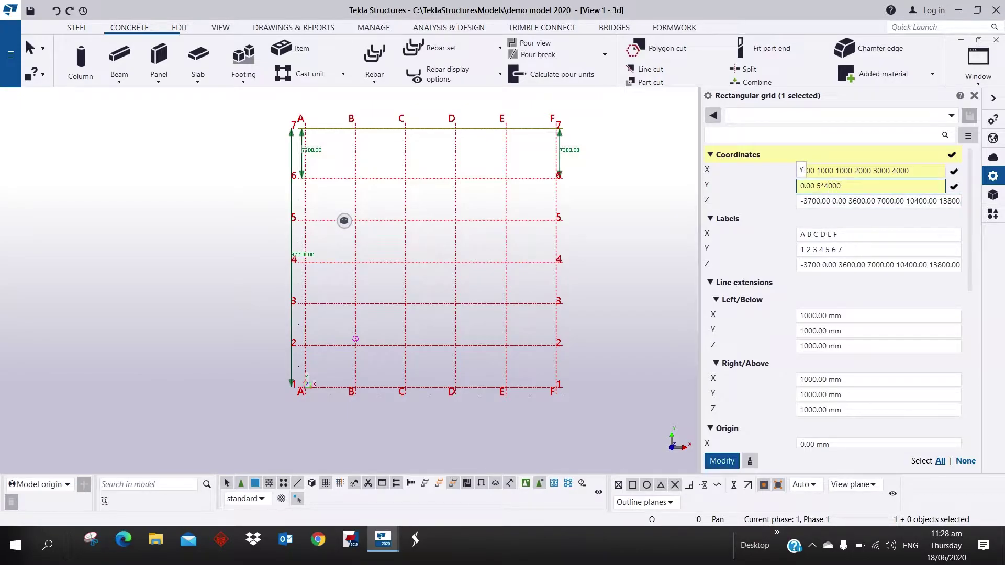
pyautogui.click(844, 200)
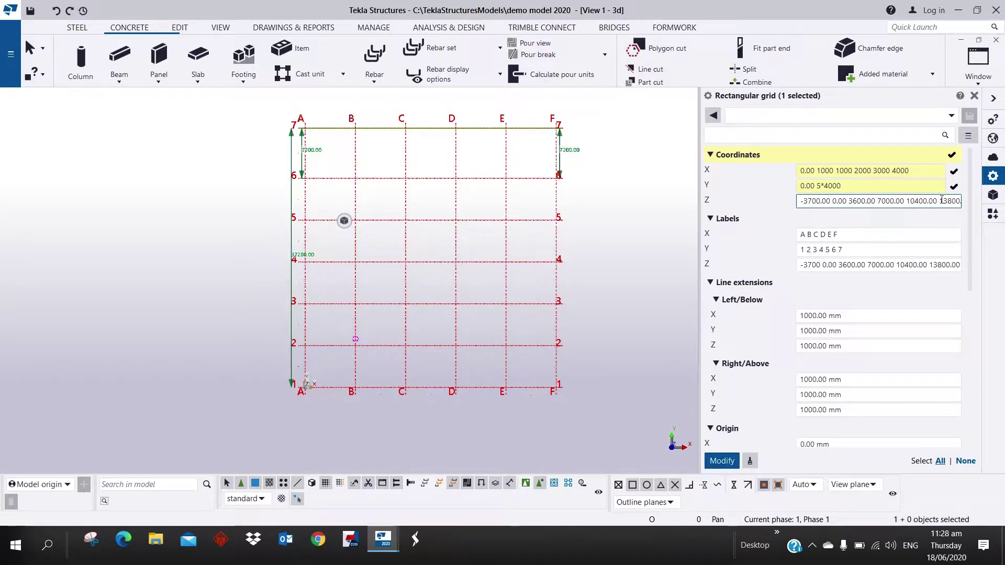
pyautogui.click(898, 235)
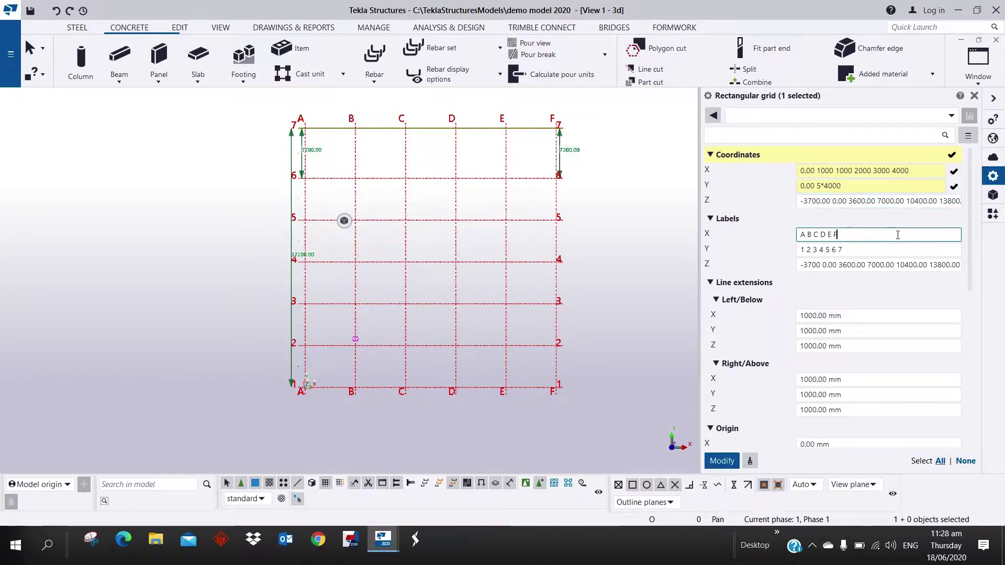
pyautogui.moveTo(840, 235); pyautogui.dragTo(728, 252)
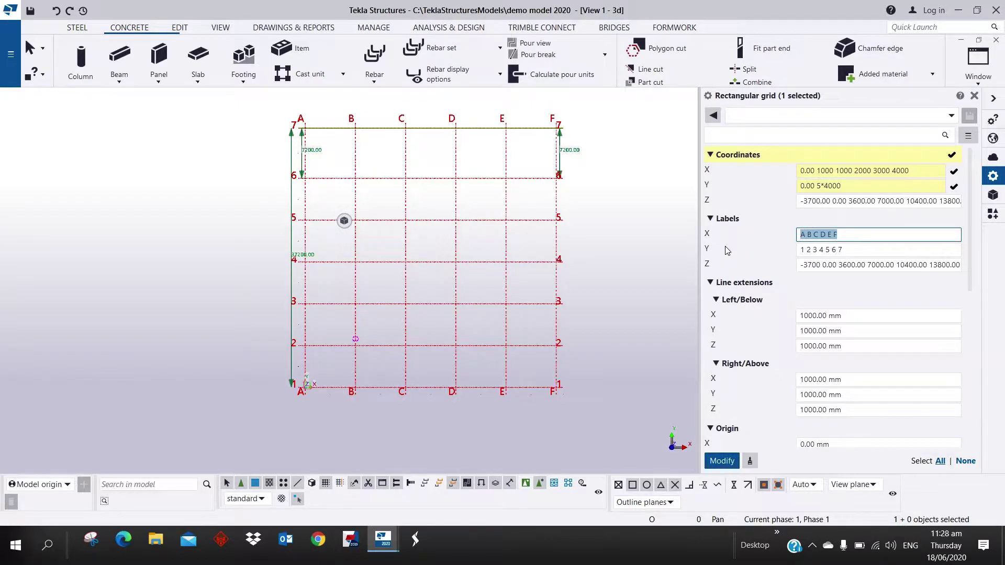
pyautogui.moveTo(855, 251); pyautogui.dragTo(730, 251)
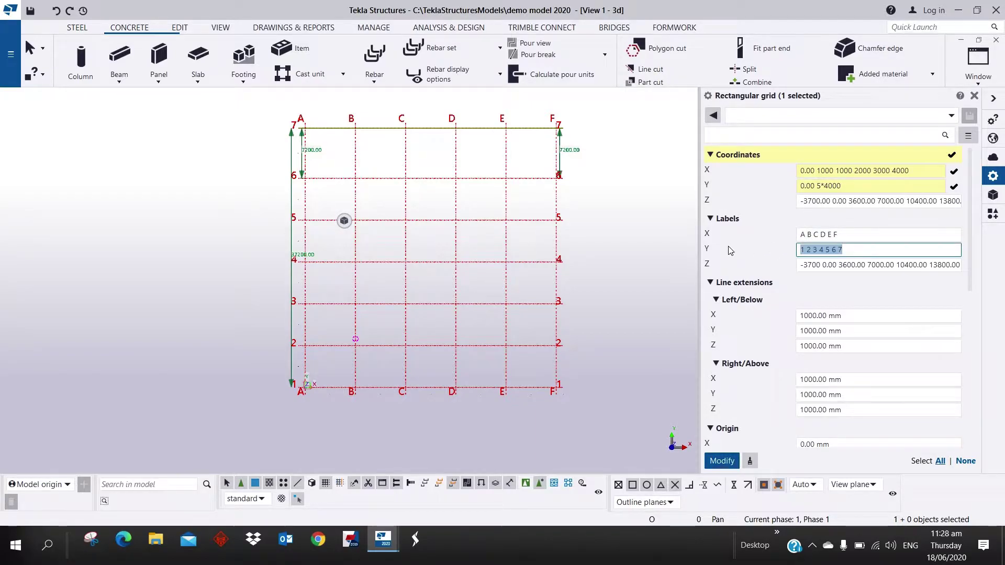
pyautogui.click(846, 234)
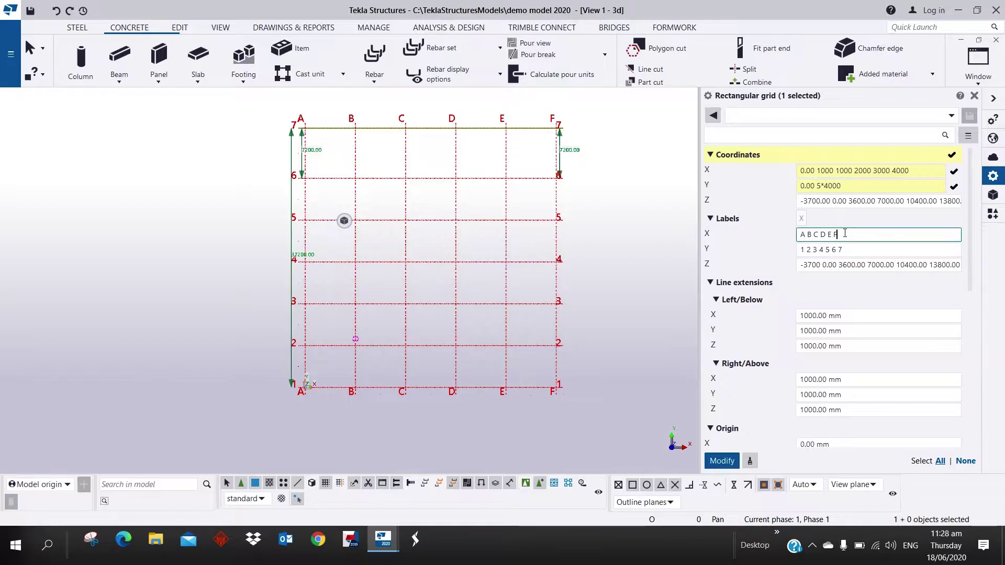
pyautogui.click(723, 462)
# Step: Inspect the modified grid spacing and undo the last change to the grid's coordinates
pyautogui.scroll(5, 452, 309)
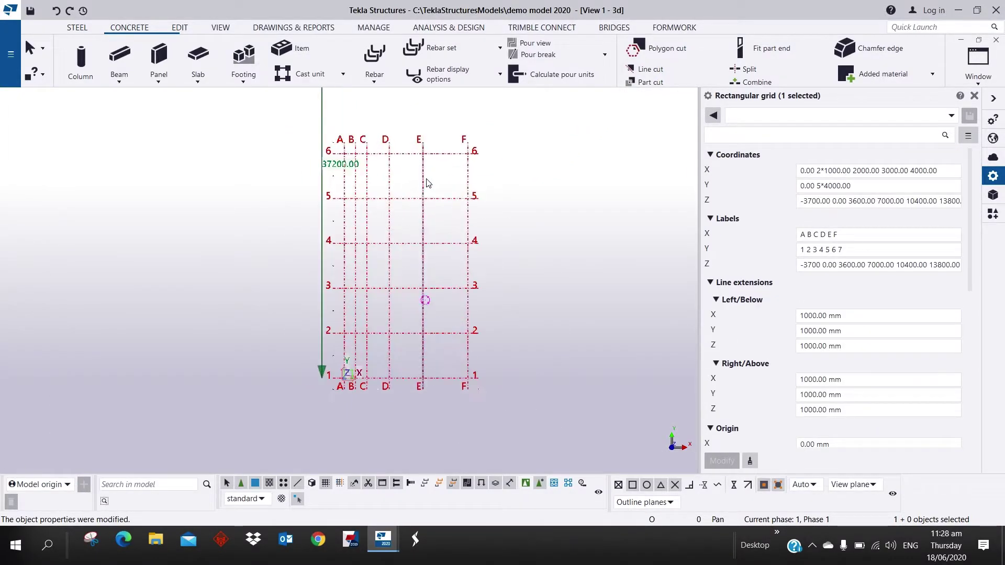
pyautogui.moveTo(409, 305); pyautogui.dragTo(408, 345, button='middle')
pyautogui.scroll(-2, 463, 256)
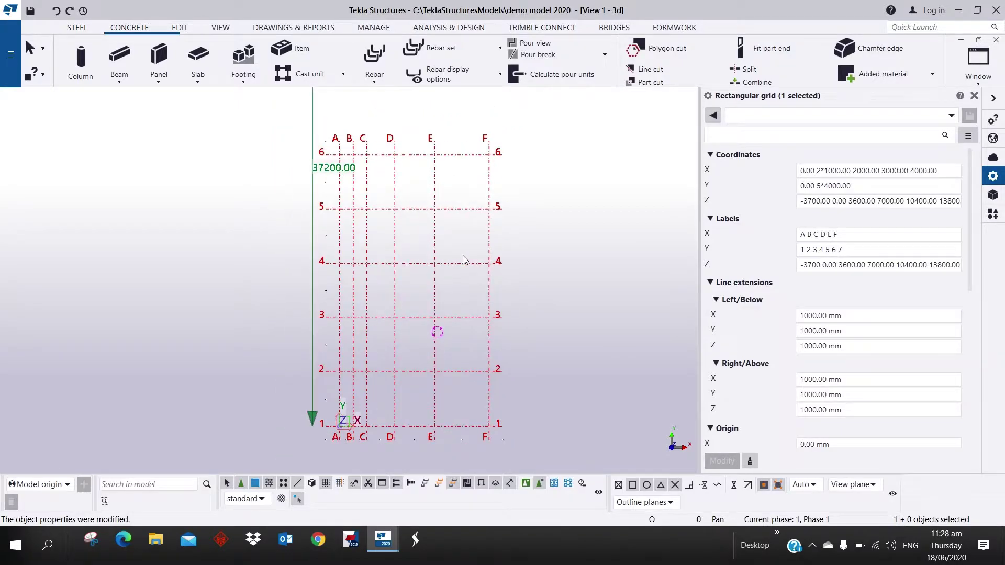
pyautogui.moveTo(461, 298); pyautogui.dragTo(482, 184, button='middle')
pyautogui.moveTo(476, 230); pyautogui.dragTo(463, 287, button='middle')
pyautogui.moveTo(466, 223); pyautogui.dragTo(466, 238, button='middle')
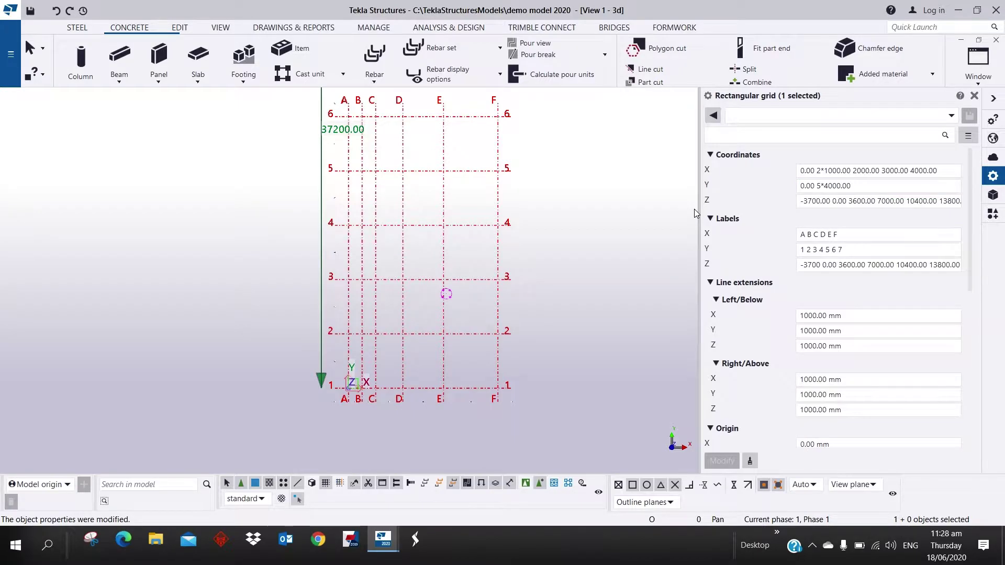
pyautogui.hotkey('ctrl', 'z')
pyautogui.moveTo(530, 221); pyautogui.dragTo(392, 355, button='middle')
pyautogui.scroll(-5, 393, 354)
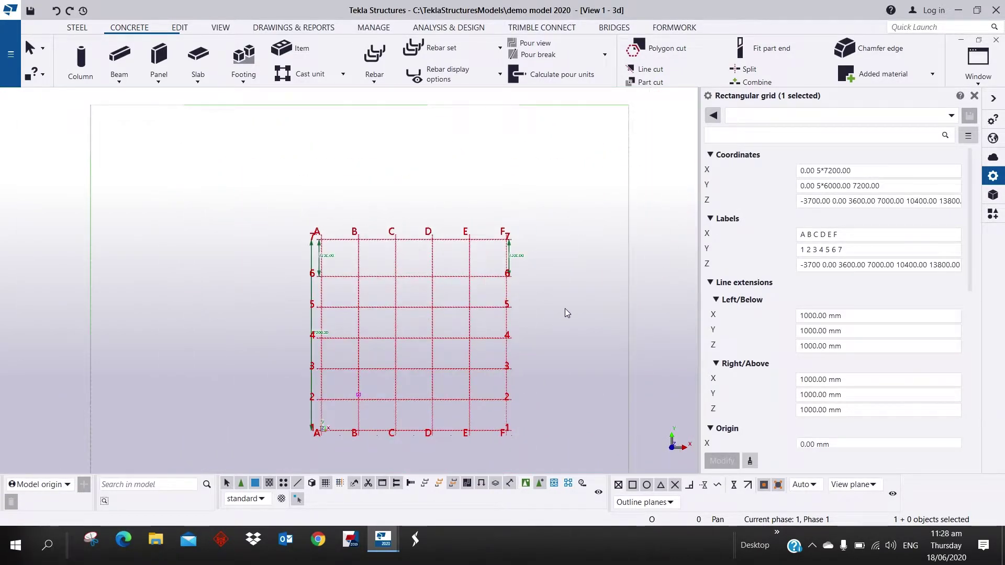
# Step: Deselect the rectangular grid and close its properties
pyautogui.click(543, 333)
pyautogui.moveTo(543, 333); pyautogui.dragTo(477, 306, button='middle')
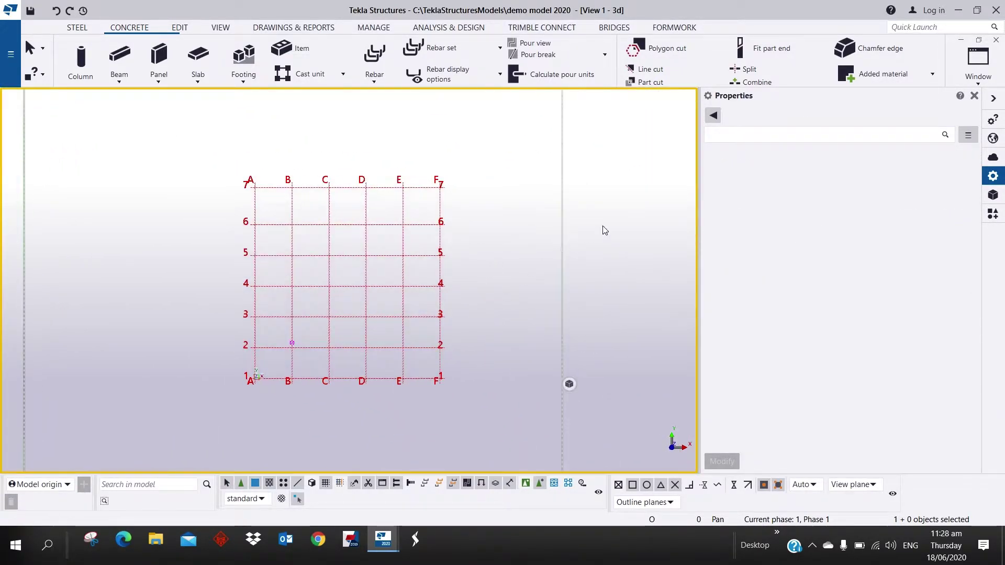
pyautogui.click(973, 97)
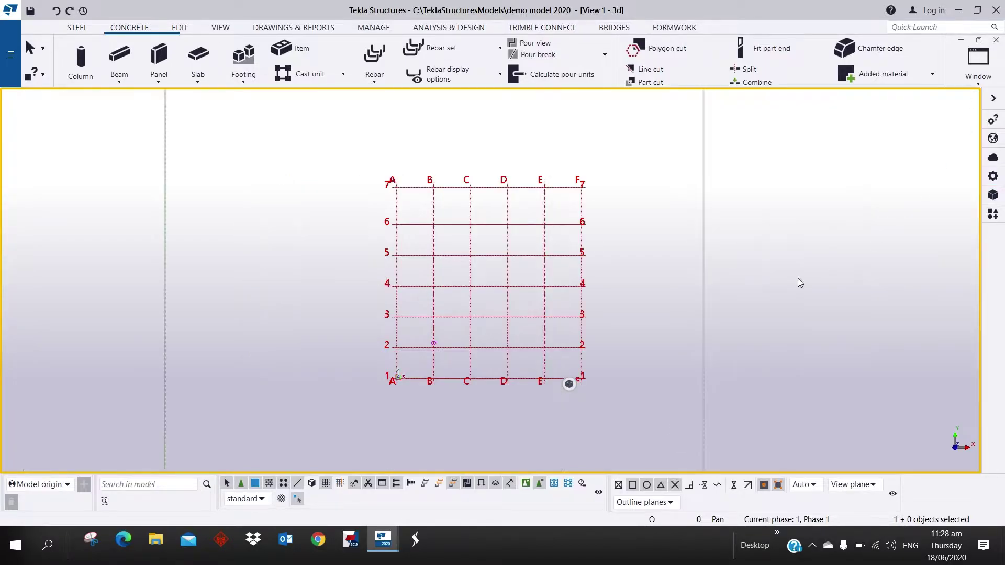
# Step: Look at the options for adding a reference model without adding one, and show the Entrance_Wing reference model in the view
pyautogui.click(992, 195)
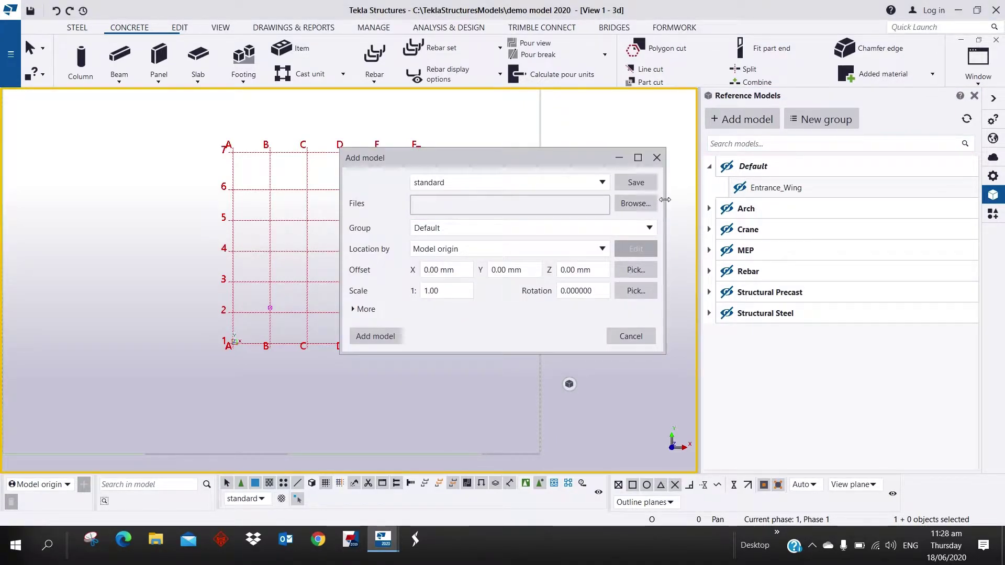
pyautogui.click(656, 157)
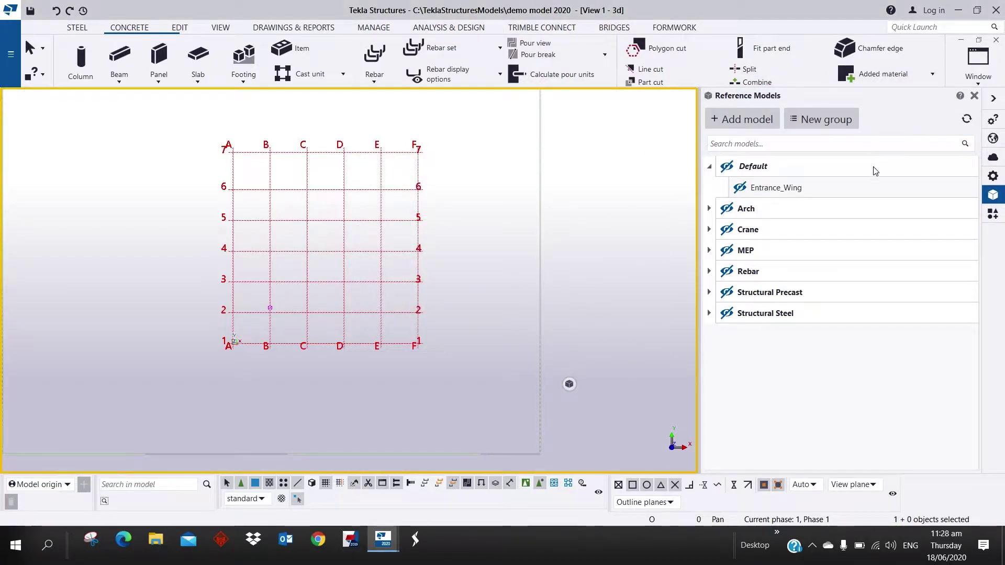
pyautogui.click(740, 189)
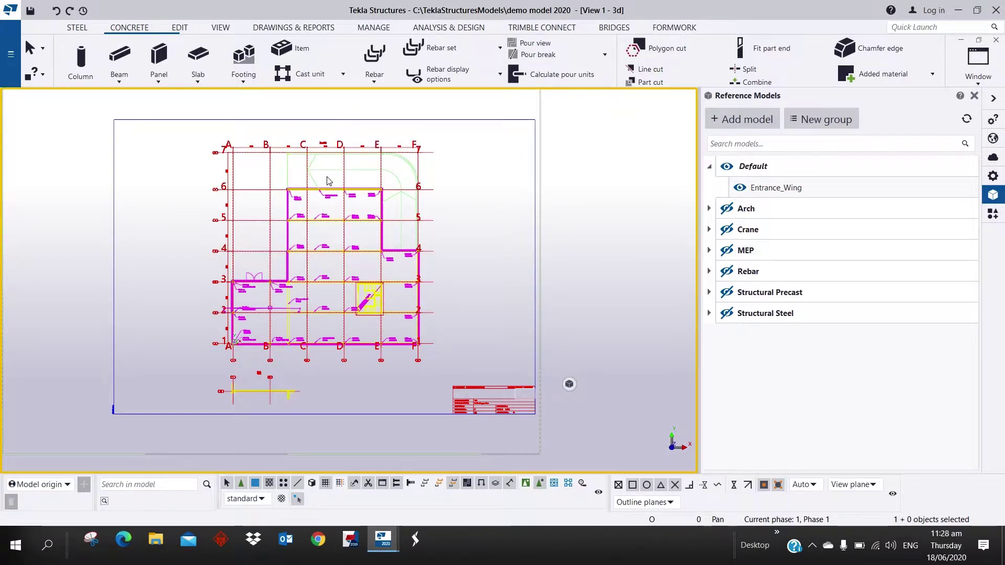
# Step: Set the 3D view's object representation to REF so the reference drawing is displayed in grey
pyautogui.scroll(6, 326, 244)
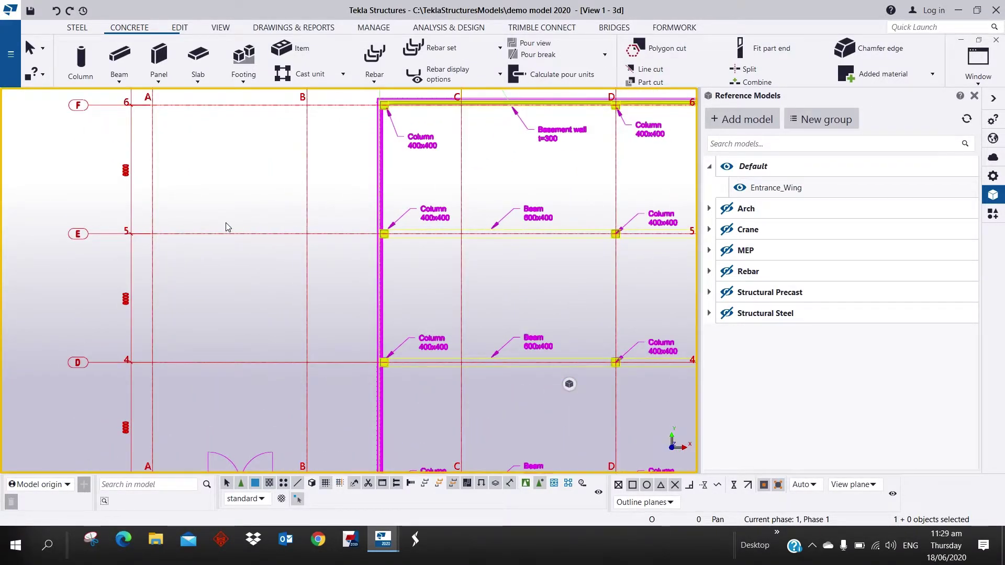
pyautogui.scroll(-7, 242, 206)
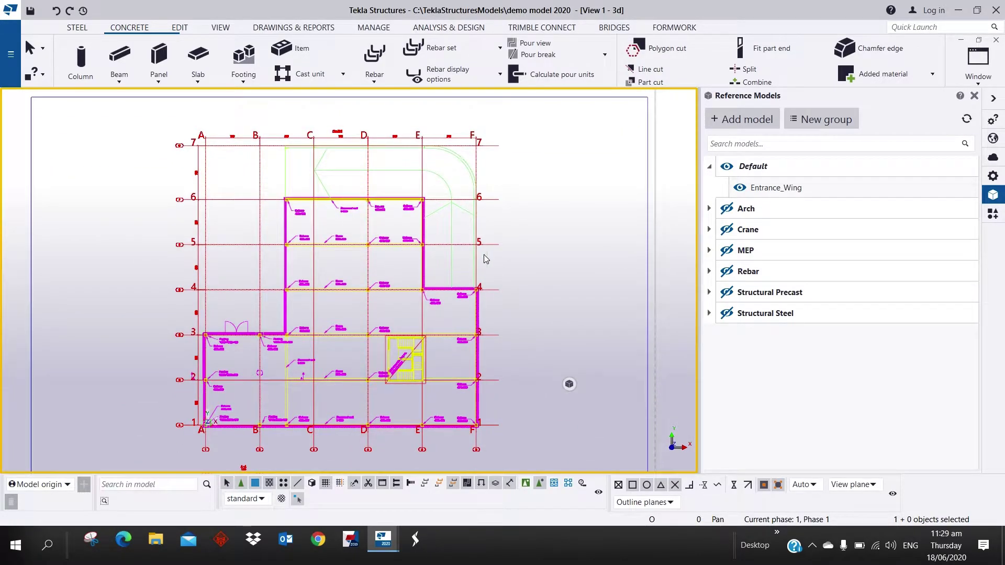
pyautogui.moveTo(437, 233); pyautogui.dragTo(435, 195, button='middle')
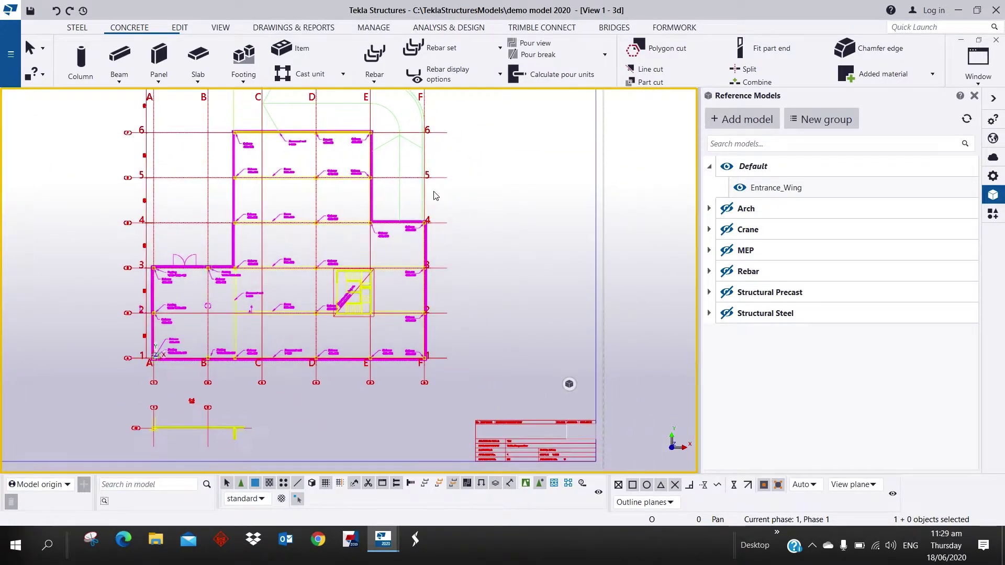
pyautogui.click(569, 384)
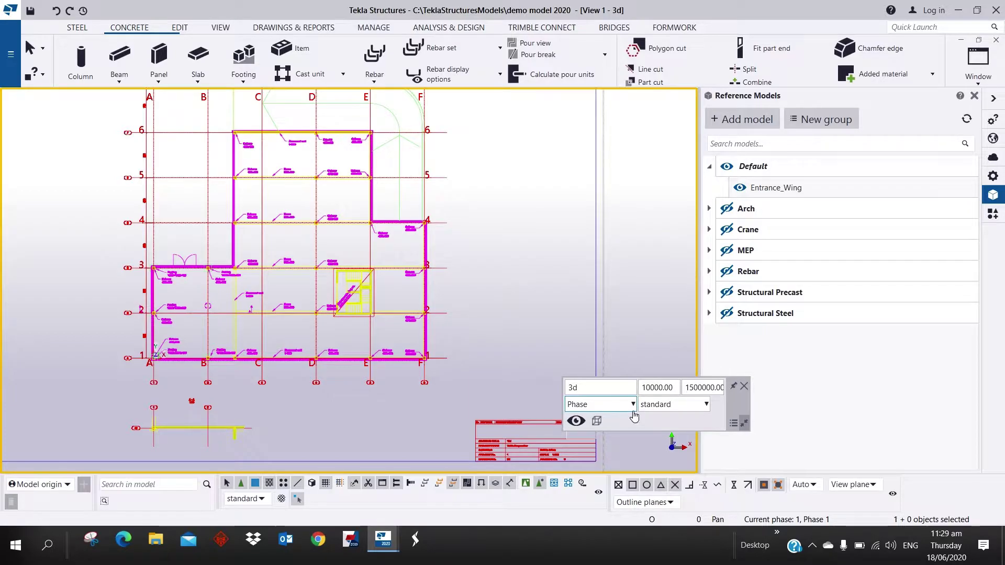
pyautogui.click(672, 406)
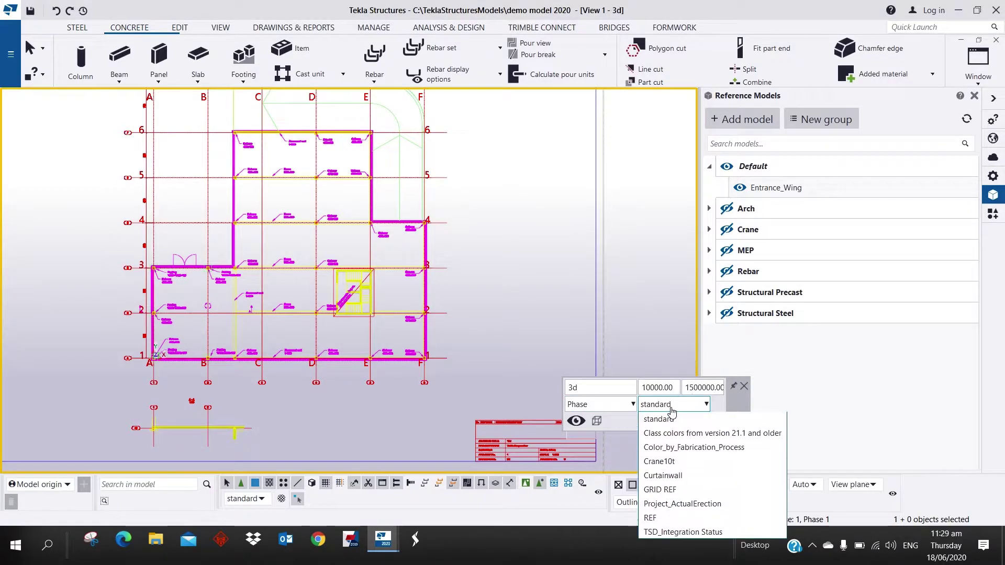
pyautogui.click(675, 517)
pyautogui.moveTo(458, 207); pyautogui.dragTo(532, 202, button='middle')
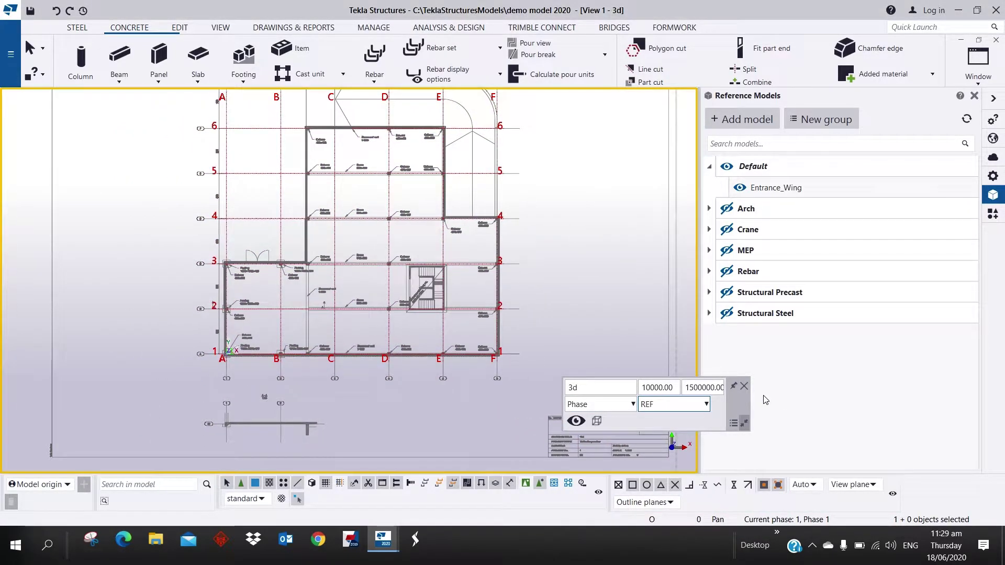
pyautogui.click(748, 386)
# Step: Examine how the Entrance_Wing drawing aligns with the model grid, checking its axis spacings, columns, footings, beams and basement walls
pyautogui.scroll(2, 426, 224)
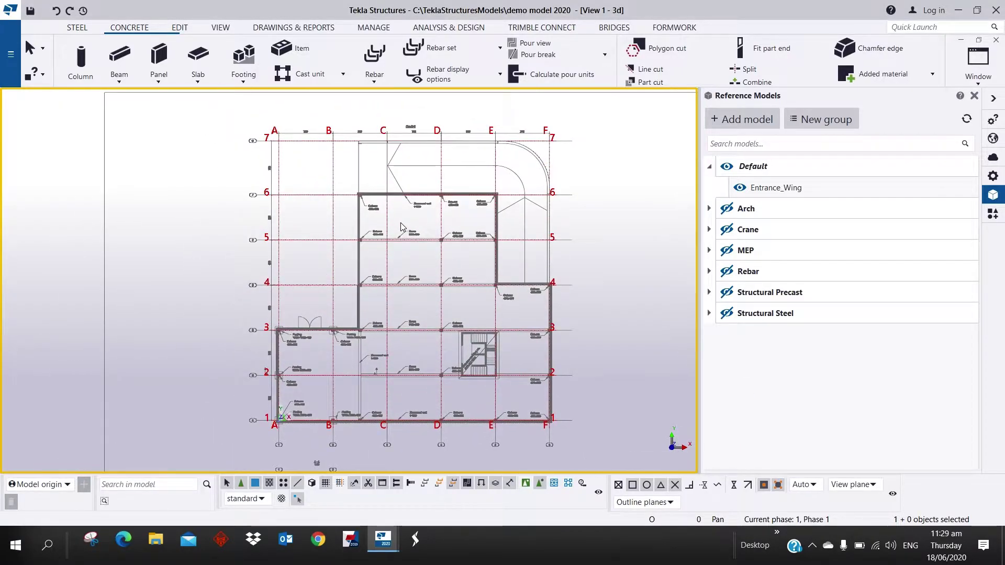
pyautogui.scroll(1, 369, 162)
pyautogui.scroll(4, 369, 163)
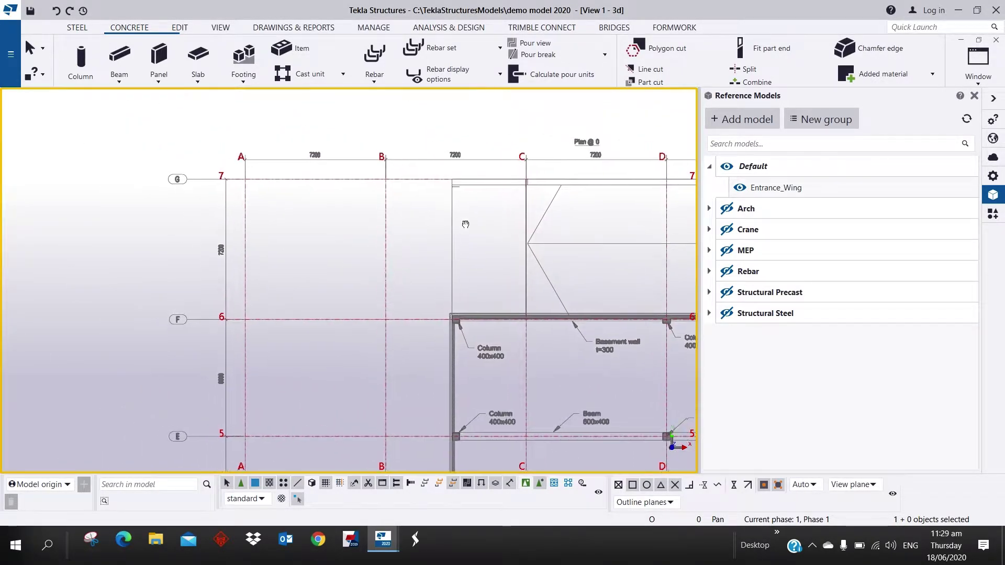
pyautogui.scroll(3, 243, 156)
pyautogui.moveTo(411, 218); pyautogui.dragTo(192, 205, button='middle')
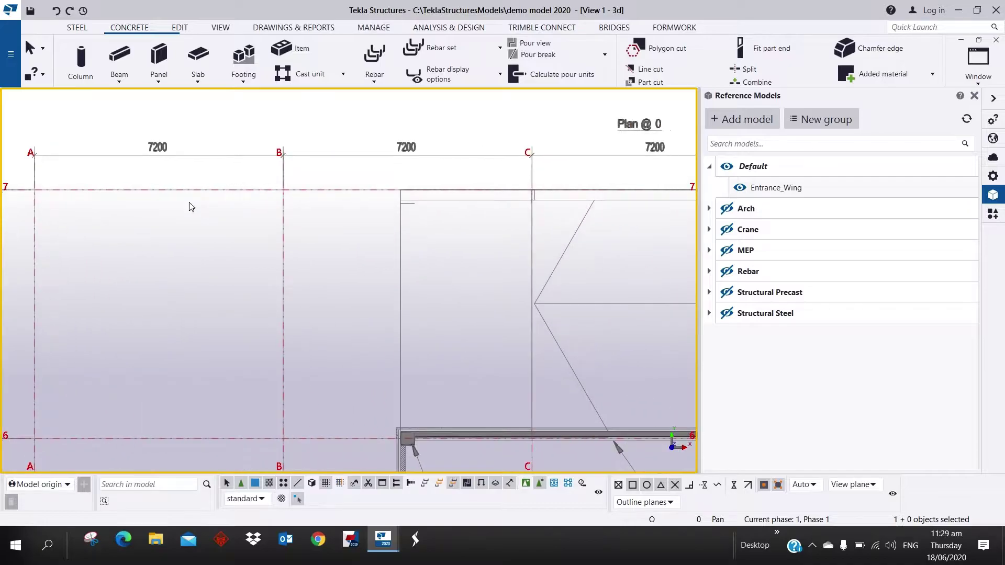
pyautogui.scroll(-2, 191, 204)
pyautogui.moveTo(458, 243); pyautogui.dragTo(489, 184, button='middle')
pyautogui.scroll(-2, 314, 235)
pyautogui.moveTo(336, 329); pyautogui.dragTo(338, 281, button='middle')
pyautogui.scroll(3, 277, 189)
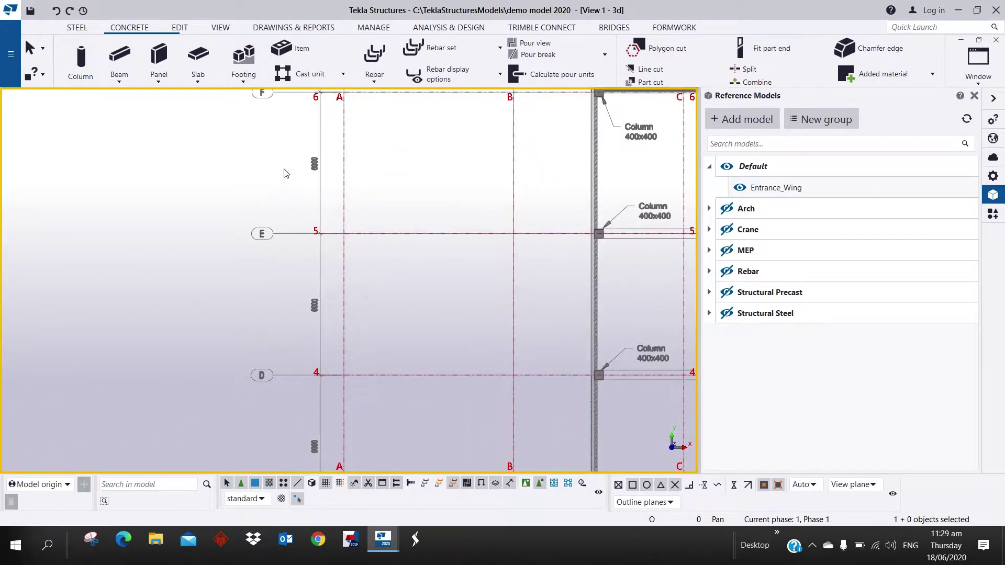
pyautogui.scroll(3, 325, 168)
pyautogui.scroll(-3, 388, 308)
pyautogui.moveTo(408, 381); pyautogui.dragTo(356, 182, button='middle')
pyautogui.moveTo(333, 388); pyautogui.dragTo(388, 184, button='middle')
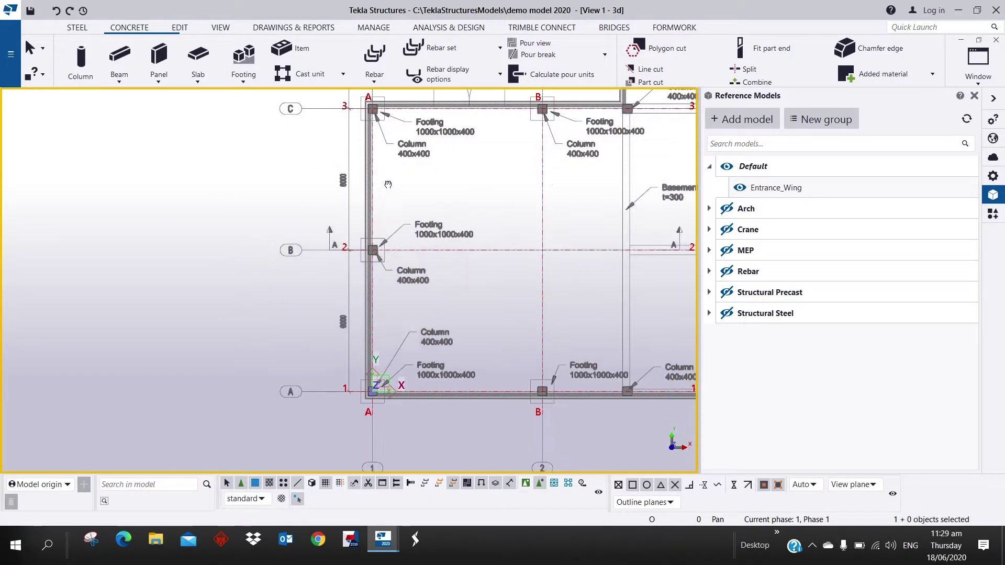
pyautogui.scroll(1, 374, 260)
pyautogui.scroll(-1, 356, 272)
pyautogui.scroll(3, 322, 296)
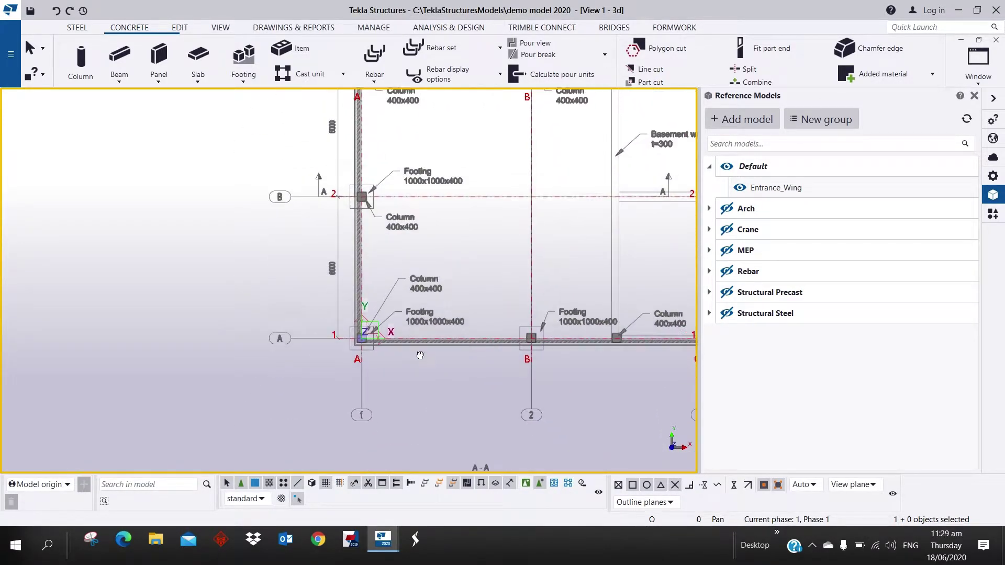
pyautogui.scroll(-5, 322, 296)
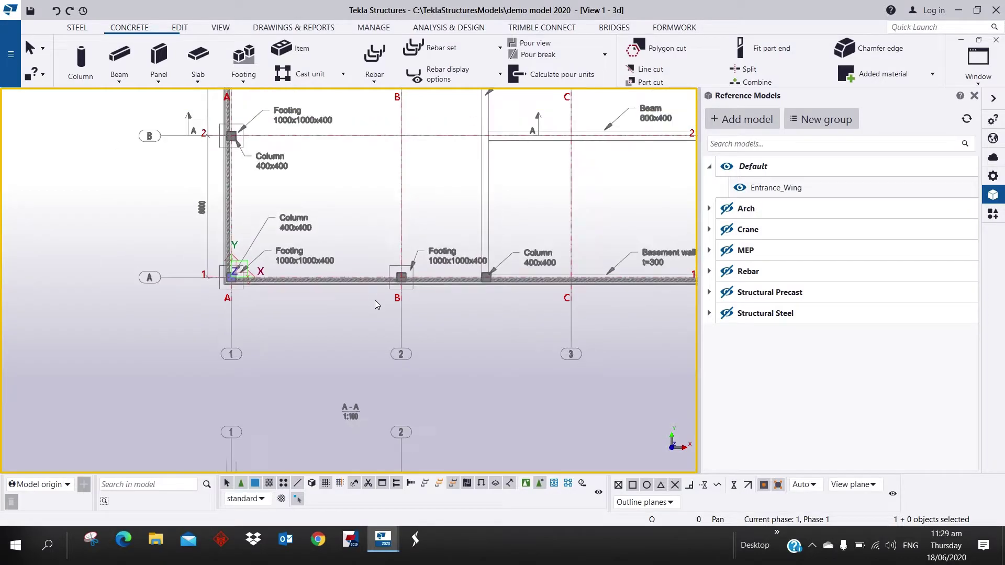
pyautogui.moveTo(375, 300); pyautogui.dragTo(256, 376, button='middle')
pyautogui.scroll(-2, 294, 331)
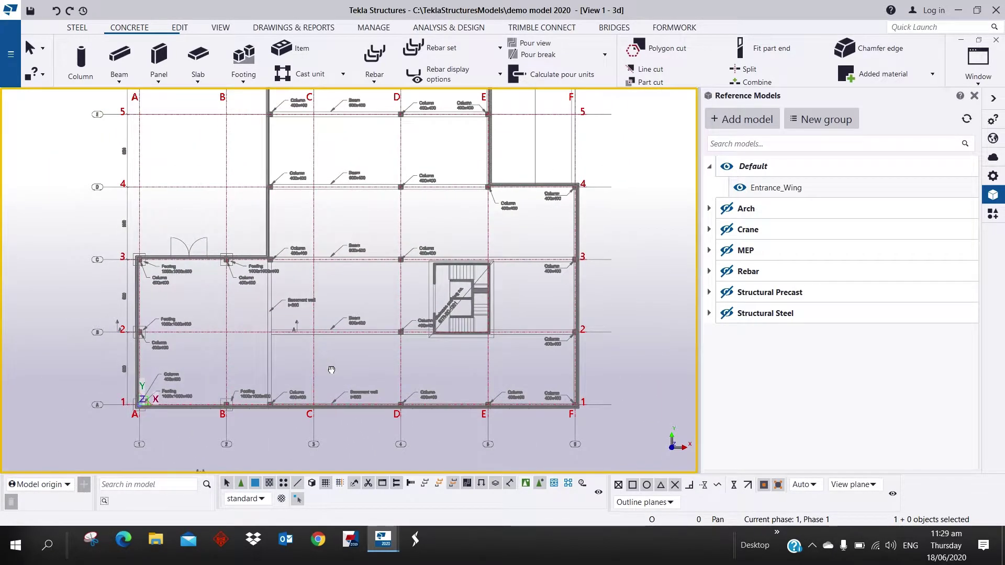
# Step: Examine the footing and column labels in the Entrance_Wing drawing around the wing's outer corner at grid A-3
pyautogui.moveTo(347, 202); pyautogui.dragTo(393, 329, button='middle')
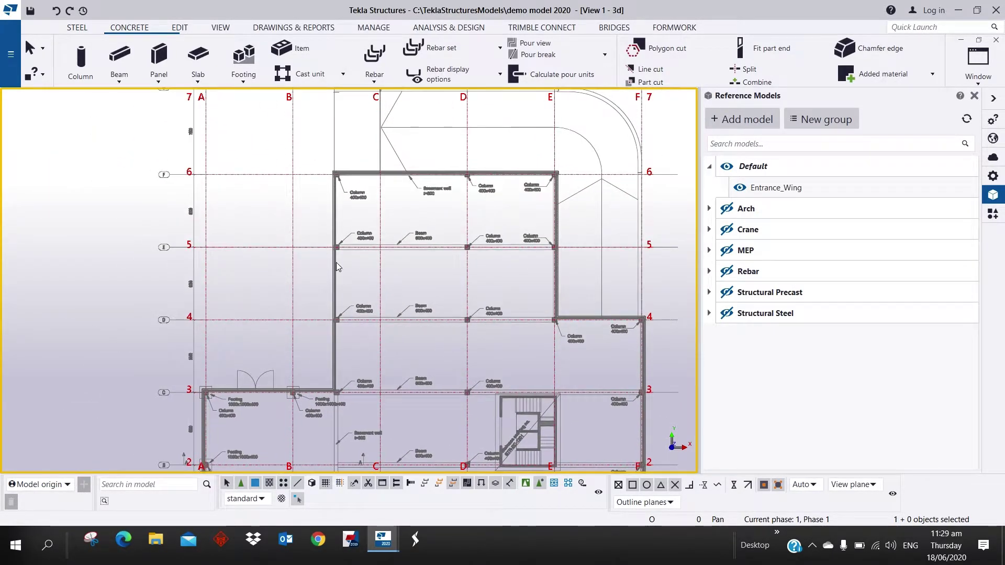
pyautogui.scroll(4, 336, 262)
pyautogui.scroll(-4, 345, 238)
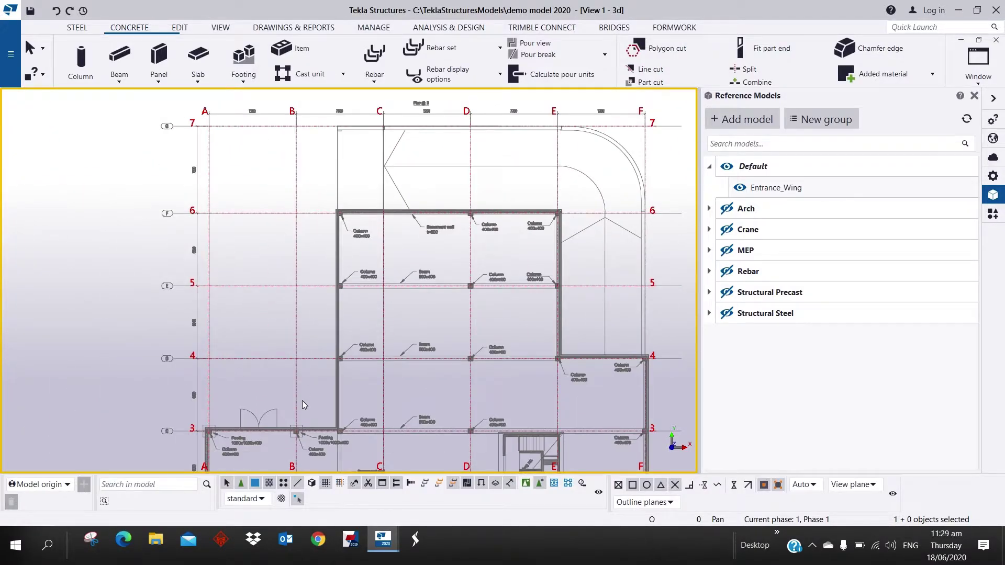
pyautogui.moveTo(303, 400); pyautogui.dragTo(384, 293, button='middle')
pyautogui.scroll(5, 376, 247)
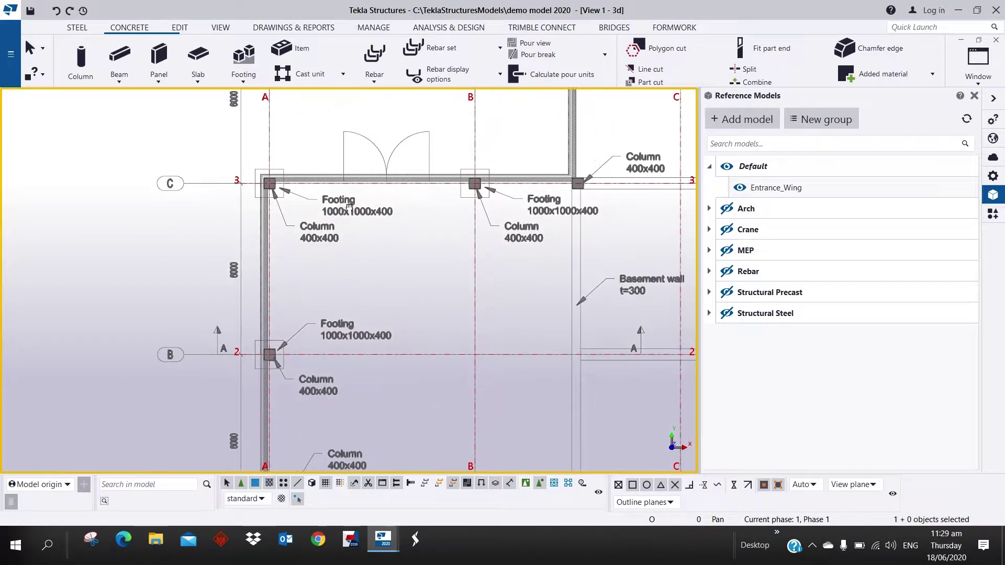
pyautogui.scroll(2, 349, 205)
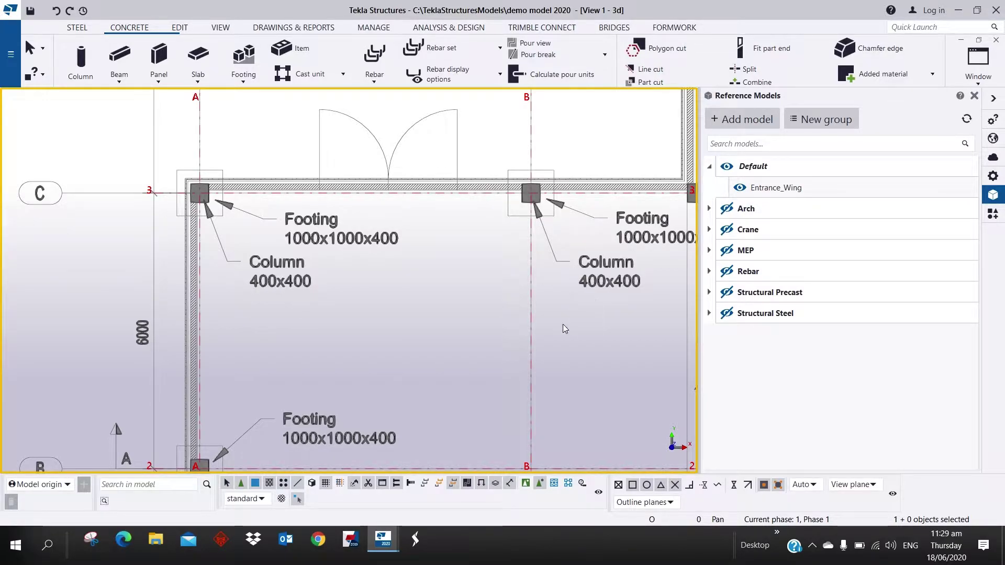
pyautogui.moveTo(268, 287); pyautogui.dragTo(394, 275, button='middle')
pyautogui.scroll(2, 368, 243)
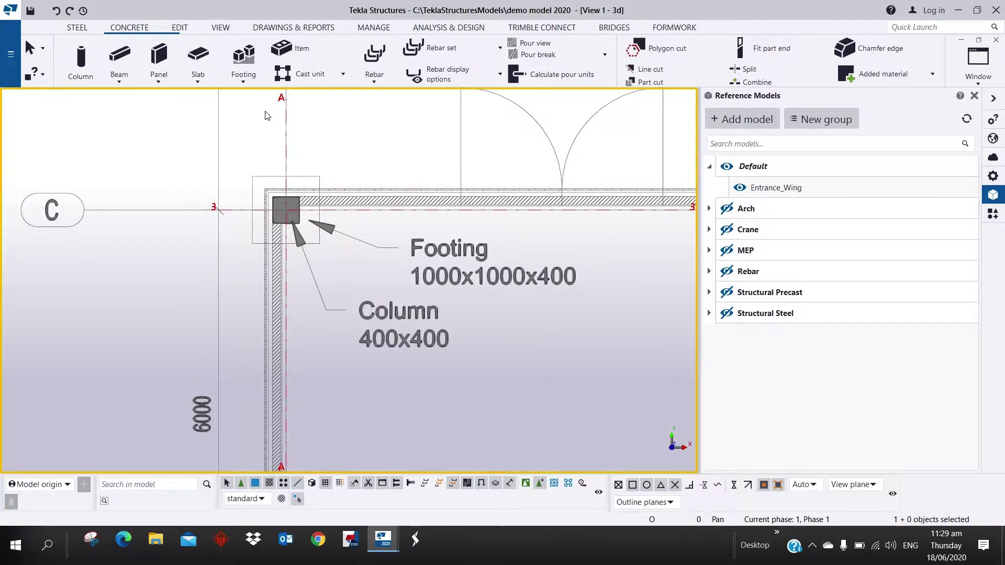
# Step: Start a concrete pad footing and set its profile to 1000*1000
pyautogui.click(242, 78)
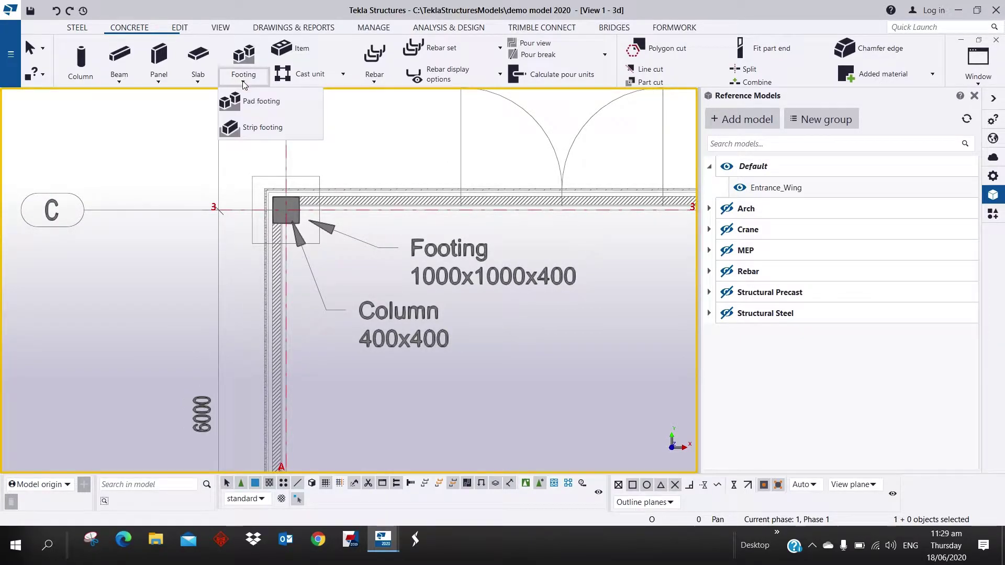
pyautogui.click(245, 100)
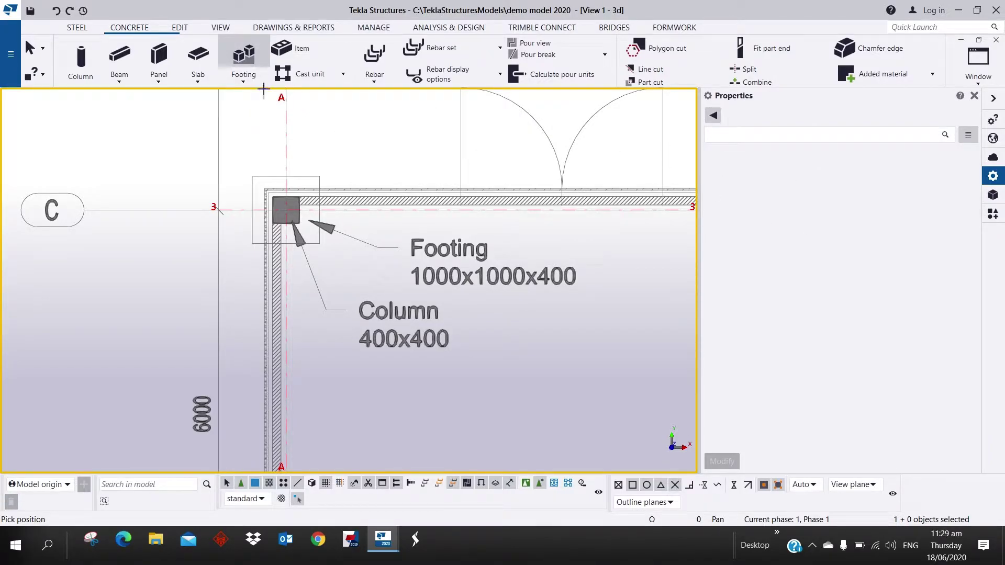
pyautogui.click(243, 77)
pyautogui.click(257, 100)
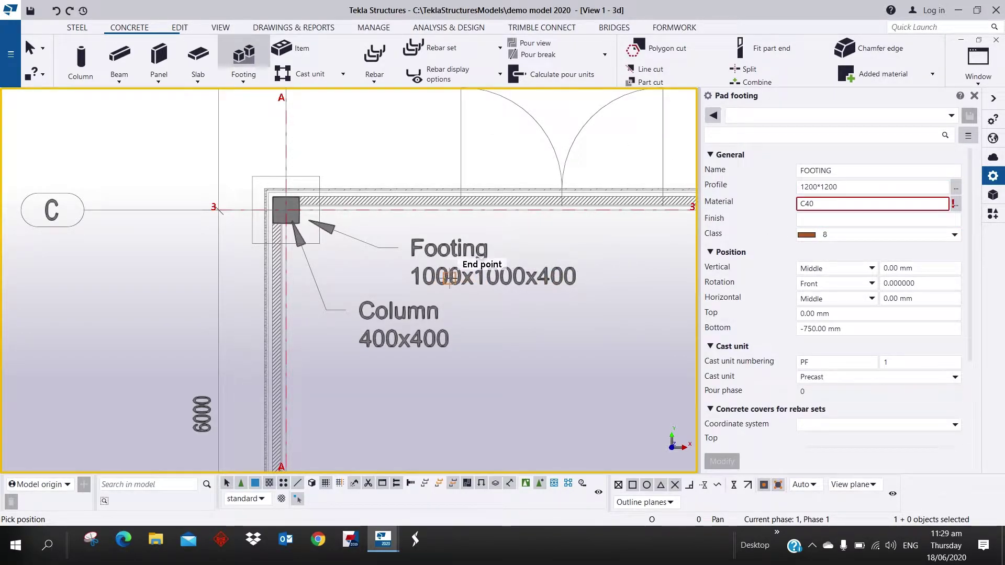
pyautogui.click(837, 187)
pyautogui.doubleClick(836, 187)
pyautogui.write('11')
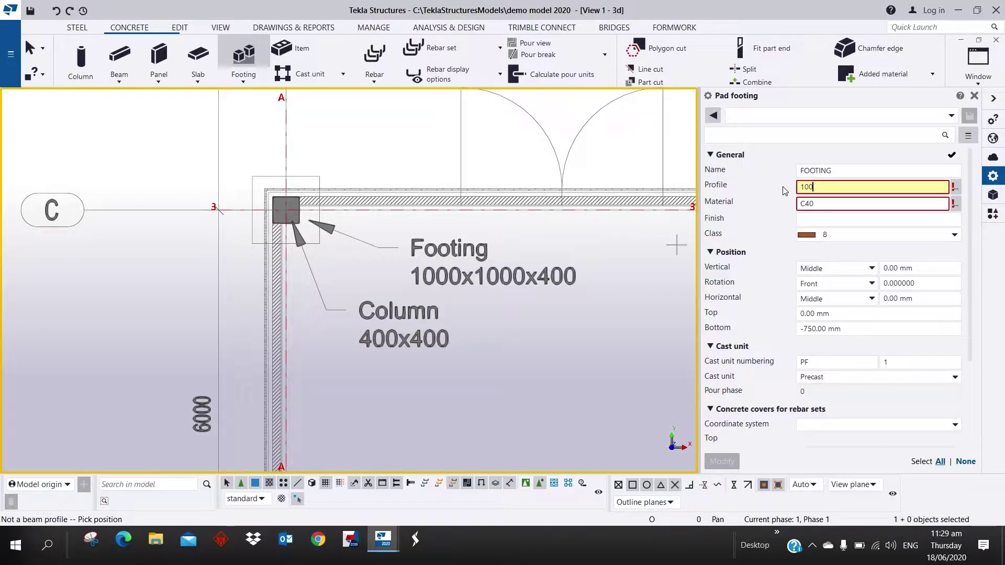
pyautogui.write('00*1000')
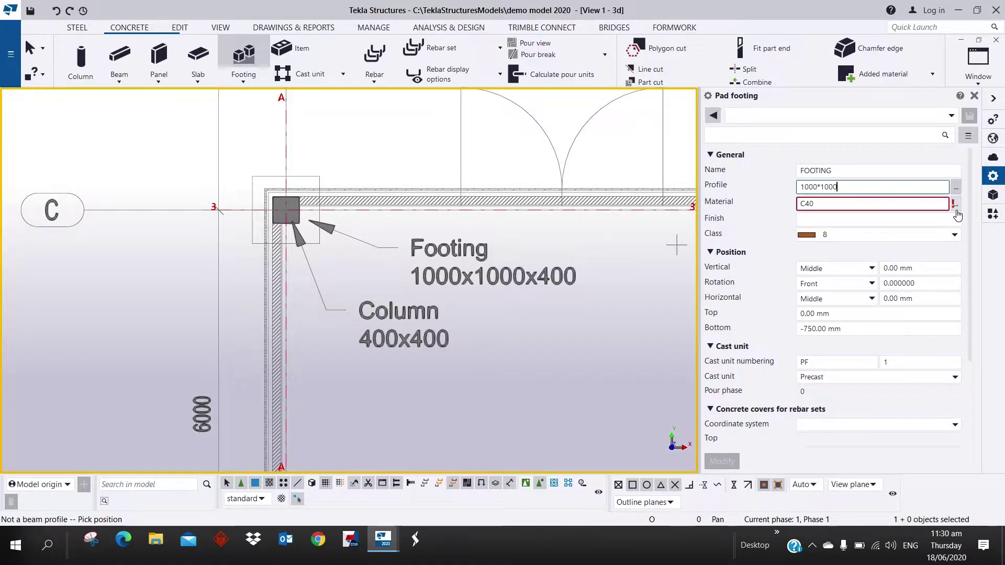
# Step: Choose concrete grade C40/50 as the pad footing's material
pyautogui.click(956, 205)
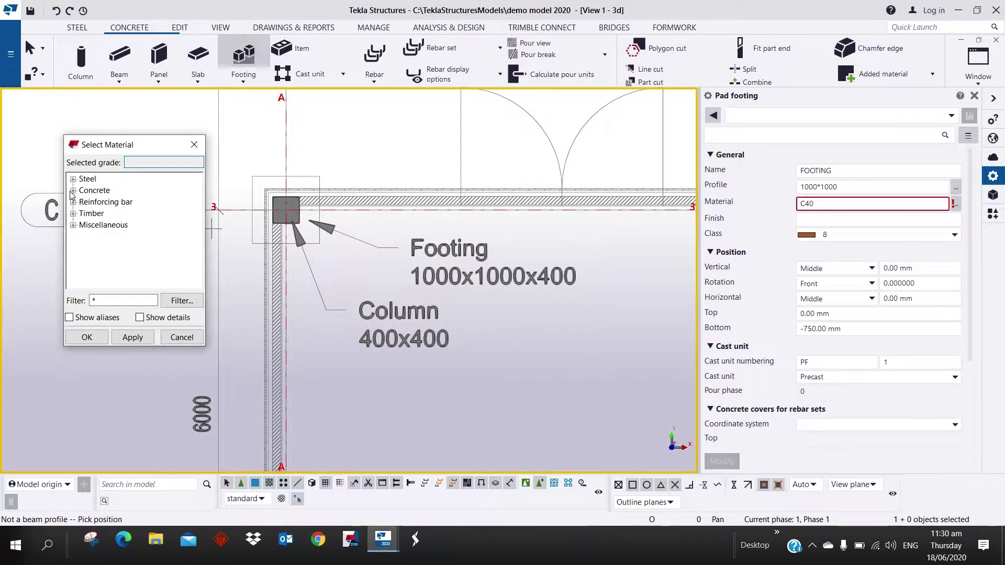
pyautogui.click(73, 191)
pyautogui.click(103, 260)
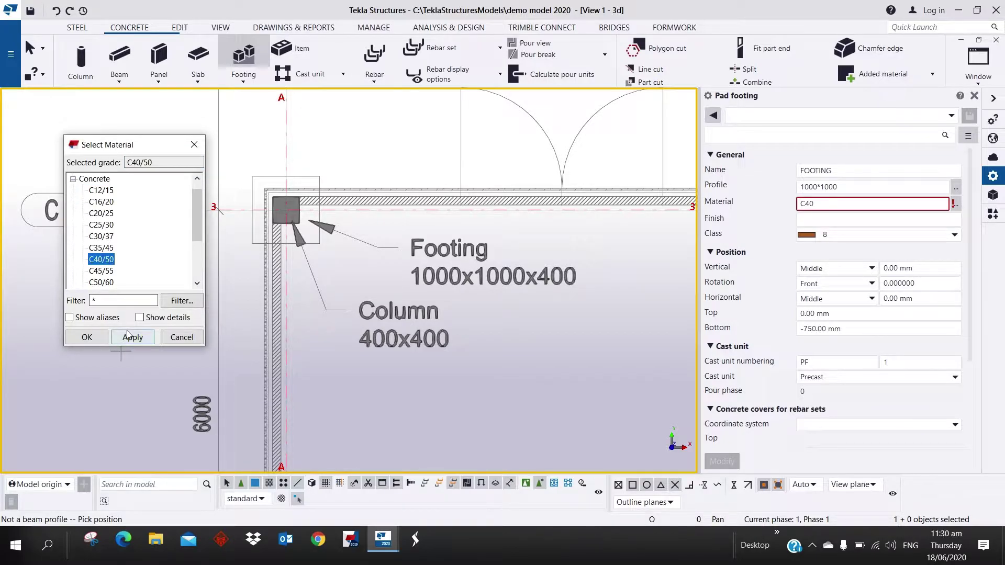
pyautogui.click(132, 337)
pyautogui.click(87, 337)
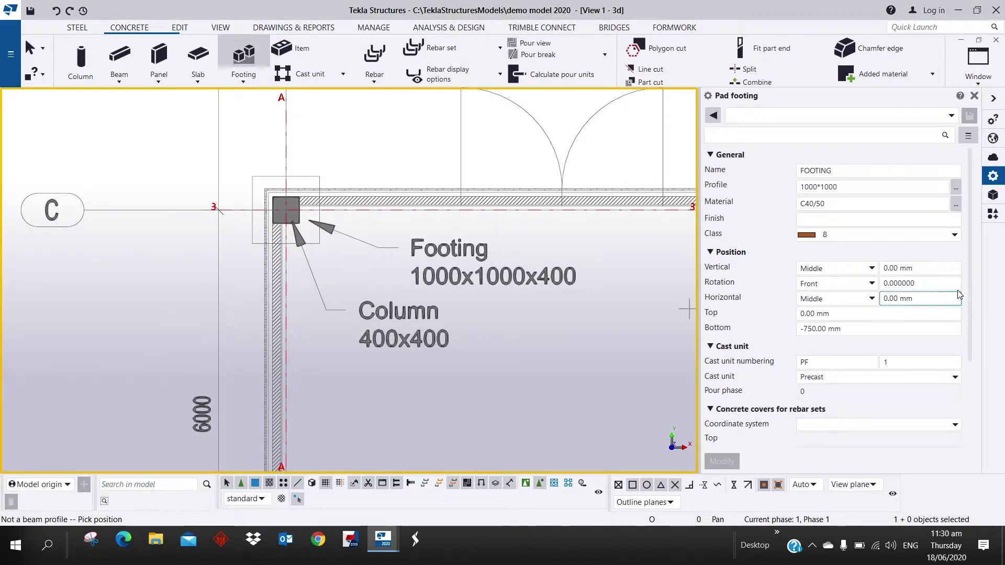
# Step: Set the pad footing's bottom level to -400 mm and its cast unit type to Cast in place
pyautogui.click(956, 236)
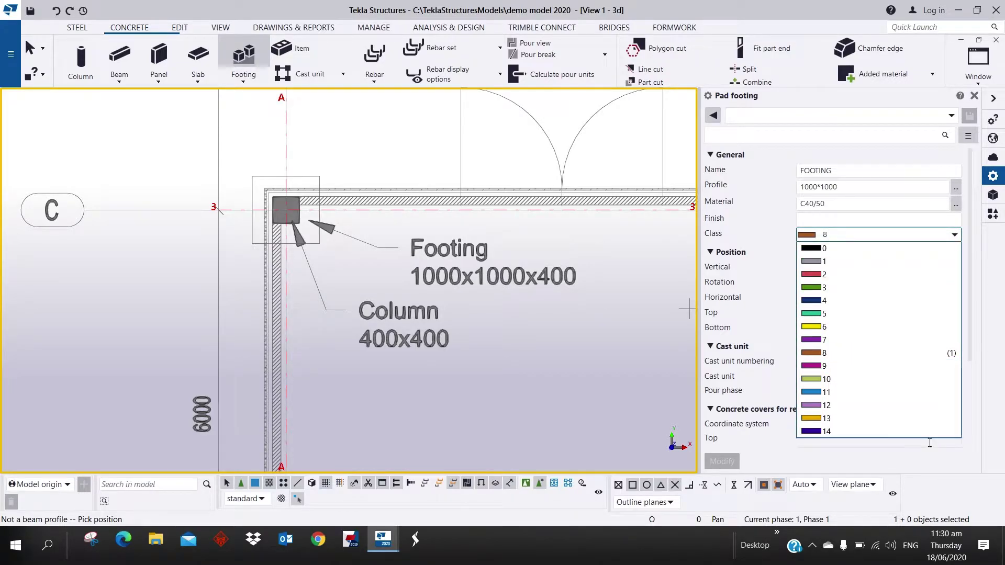
pyautogui.click(956, 236)
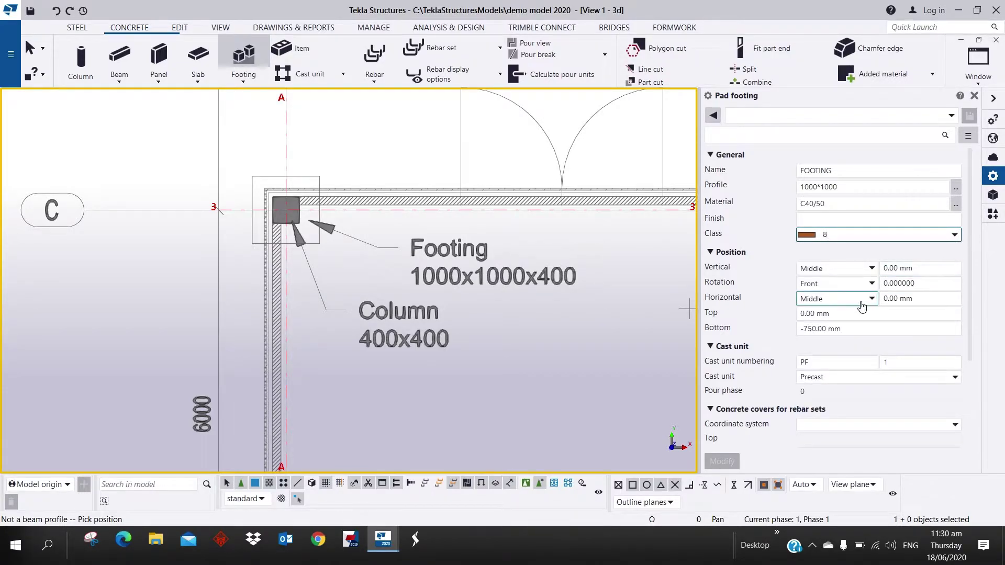
pyautogui.moveTo(854, 327); pyautogui.dragTo(836, 328)
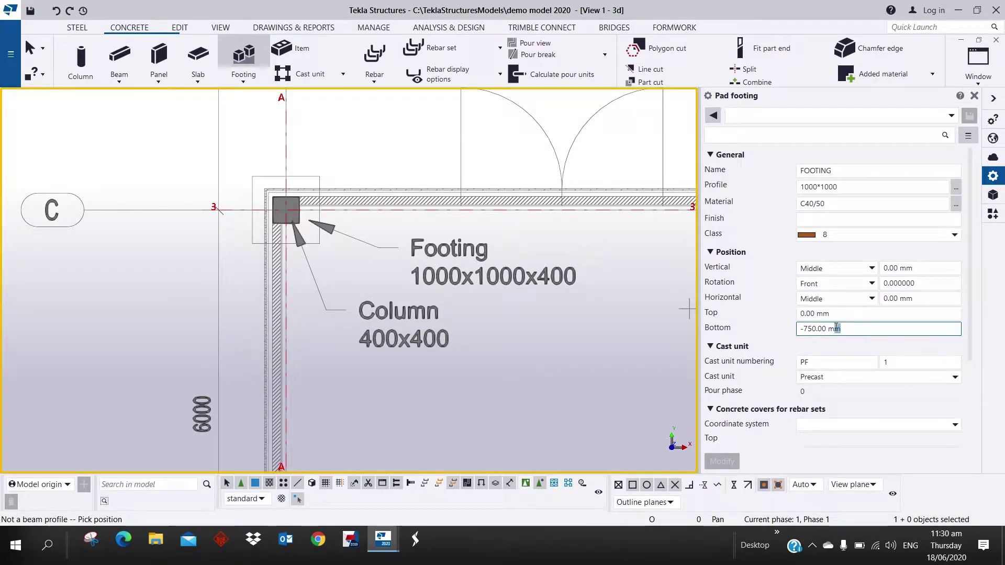
pyautogui.write('400')
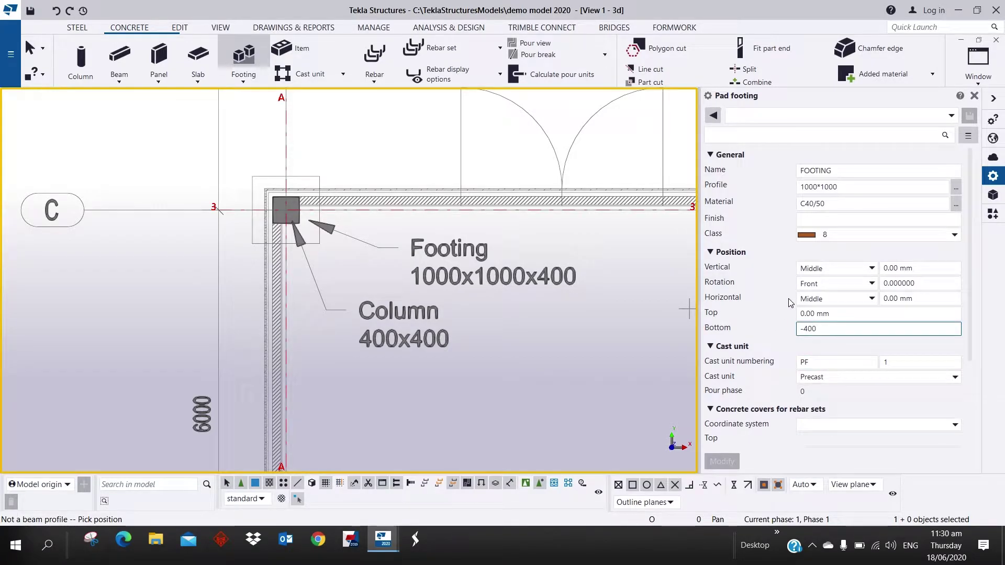
pyautogui.click(816, 362)
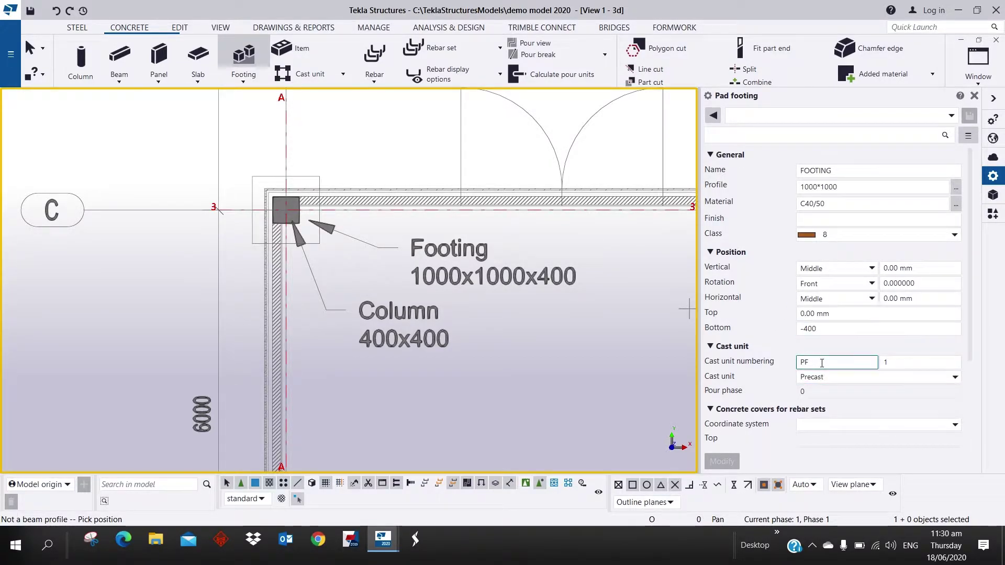
pyautogui.click(896, 380)
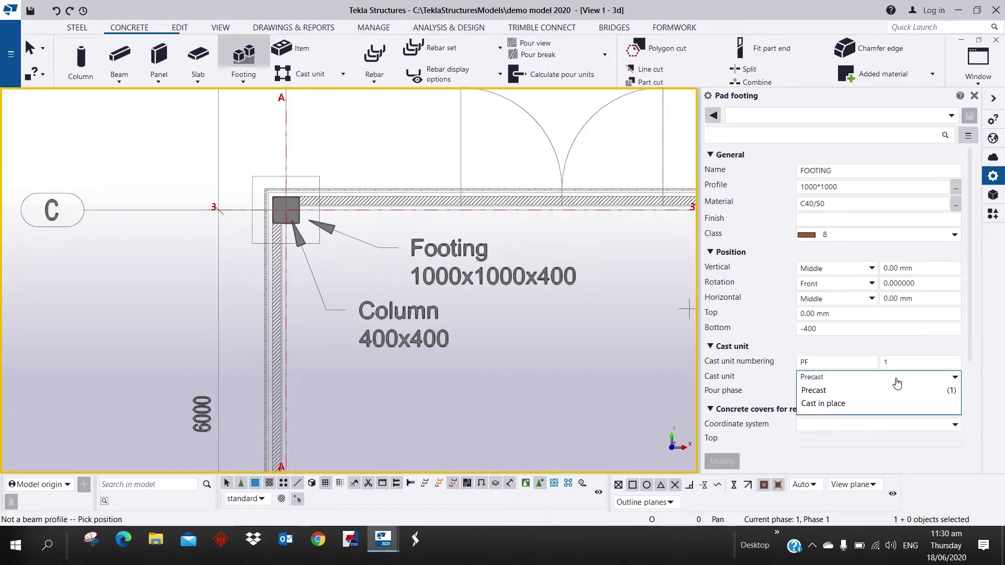
pyautogui.click(850, 404)
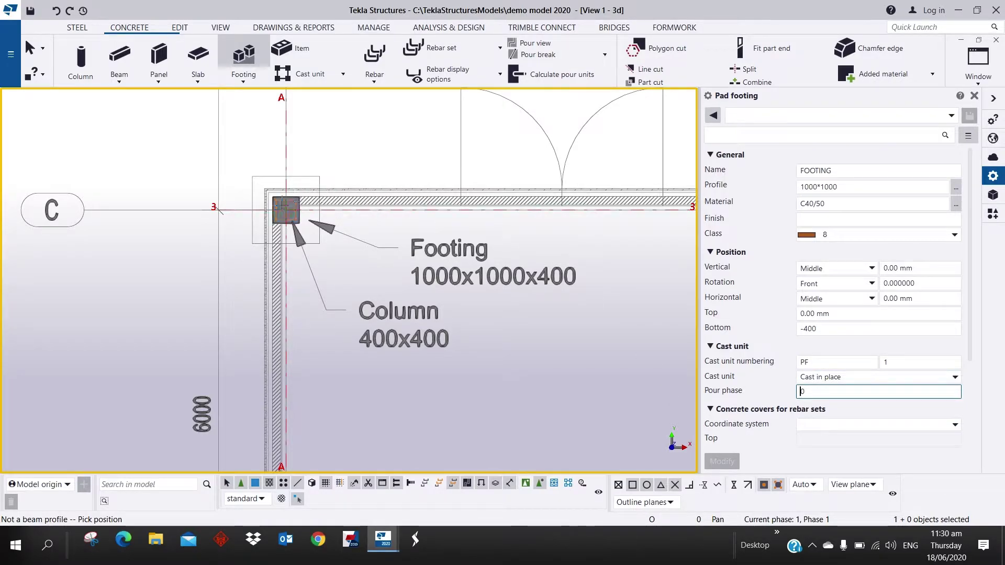
# Step: Place pad footings at the column centres on grid line 3, at intersections A-3 and B-3
pyautogui.click(286, 210)
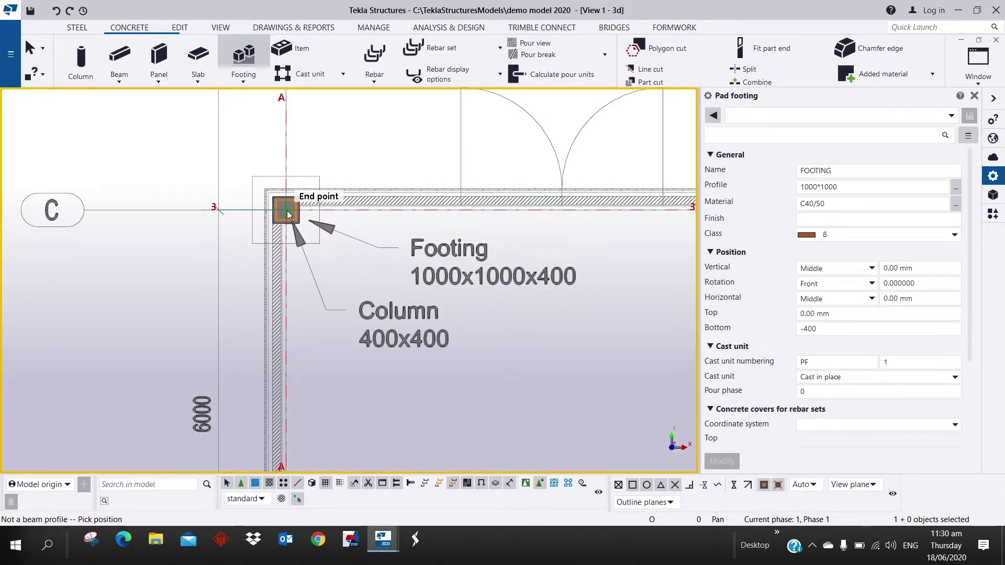
pyautogui.scroll(-2, 285, 210)
pyautogui.moveTo(656, 215); pyautogui.dragTo(419, 215, button='middle')
pyautogui.scroll(2, 419, 212)
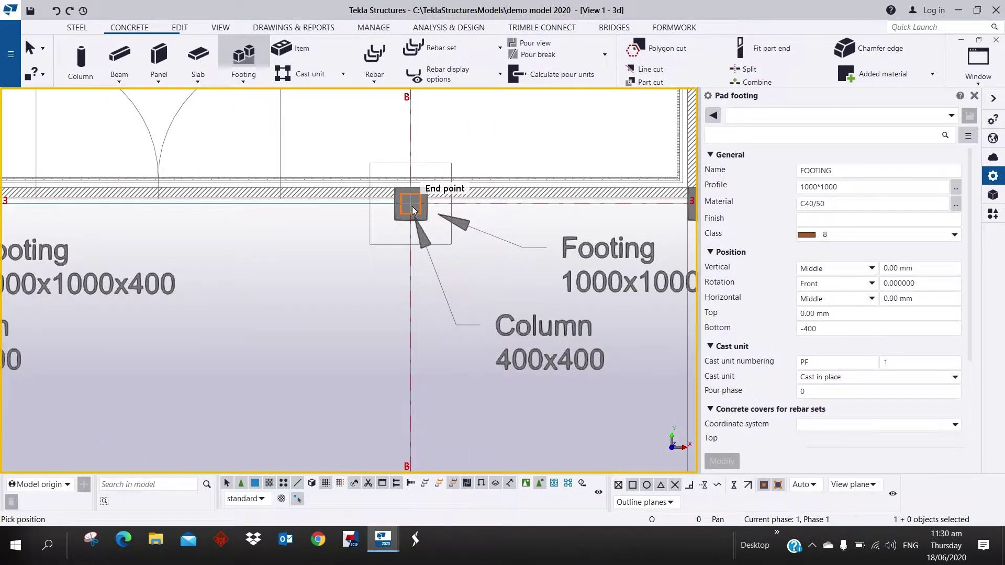
pyautogui.click(413, 210)
# Step: Place pad footings at the column centres along grid line A, at intersections A-2 and A-1
pyautogui.scroll(-3, 413, 210)
pyautogui.moveTo(412, 210); pyautogui.dragTo(502, 255, button='middle')
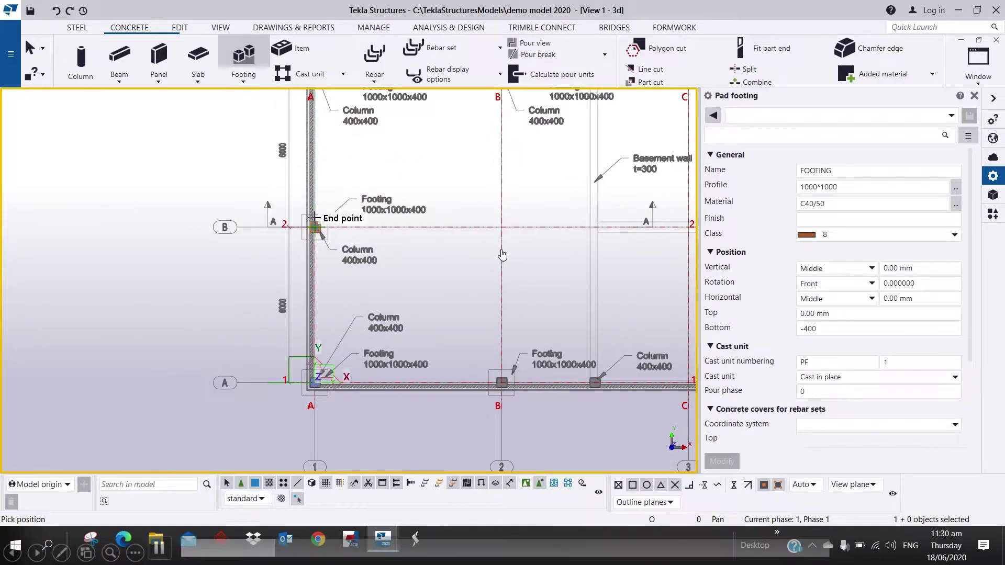
pyautogui.scroll(4, 501, 262)
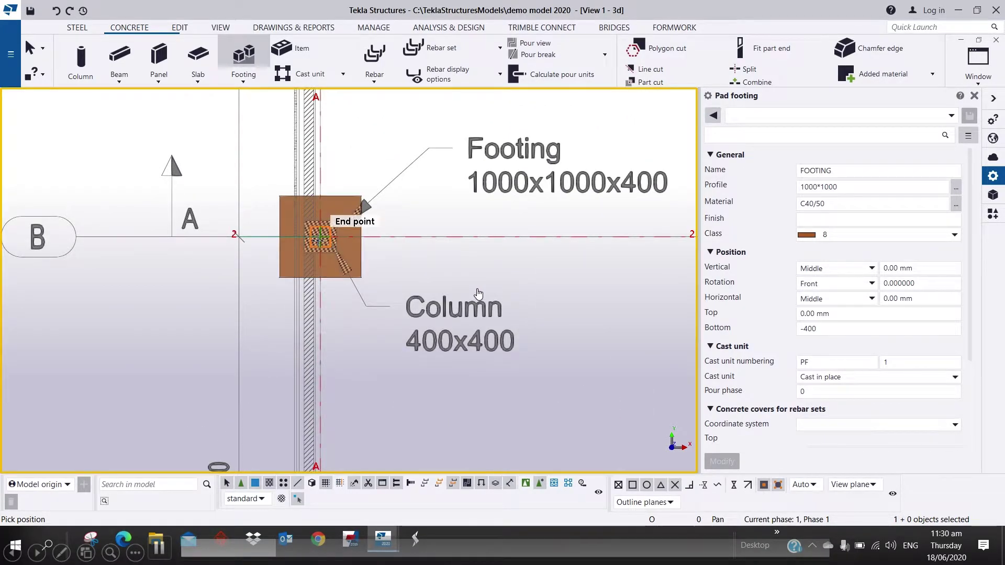
pyautogui.scroll(-4, 314, 231)
pyautogui.moveTo(314, 369); pyautogui.dragTo(309, 277, button='middle')
pyautogui.scroll(4, 321, 277)
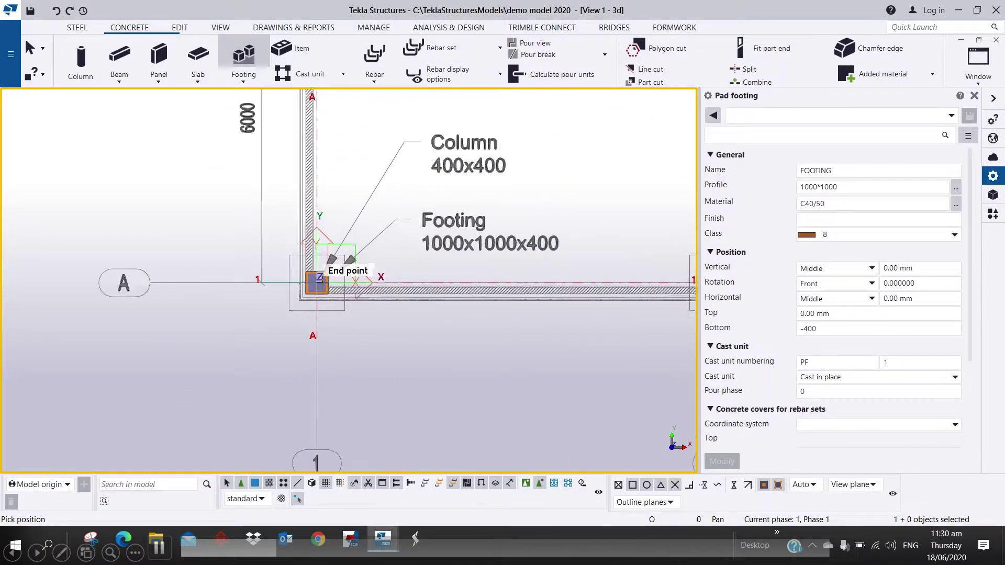
pyautogui.scroll(2, 320, 274)
pyautogui.click(320, 272)
# Step: Place the last pad footing at the column centre at intersection B-1 and end the footing command
pyautogui.scroll(-5, 320, 272)
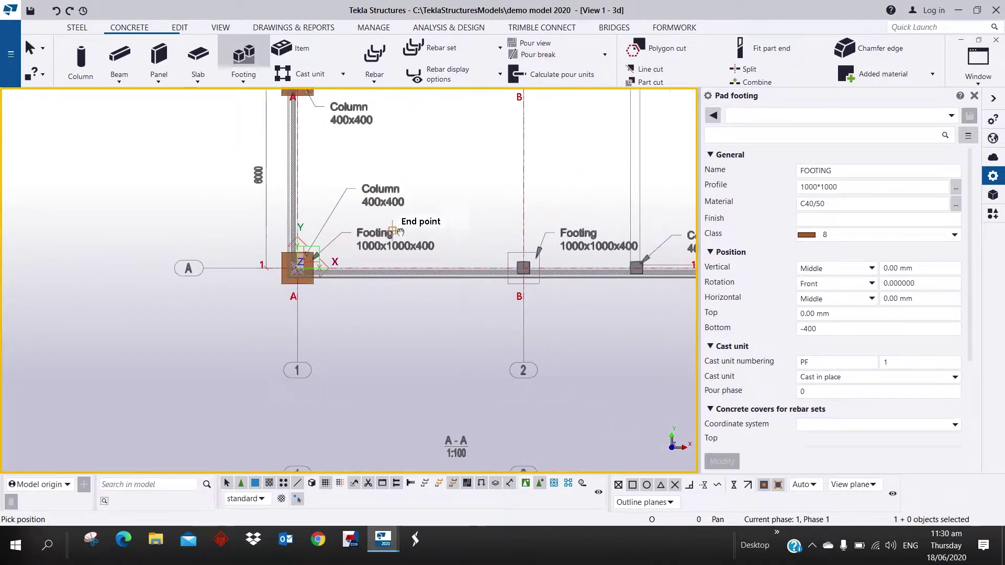
pyautogui.moveTo(520, 272); pyautogui.dragTo(294, 272, button='middle')
pyautogui.scroll(2, 298, 271)
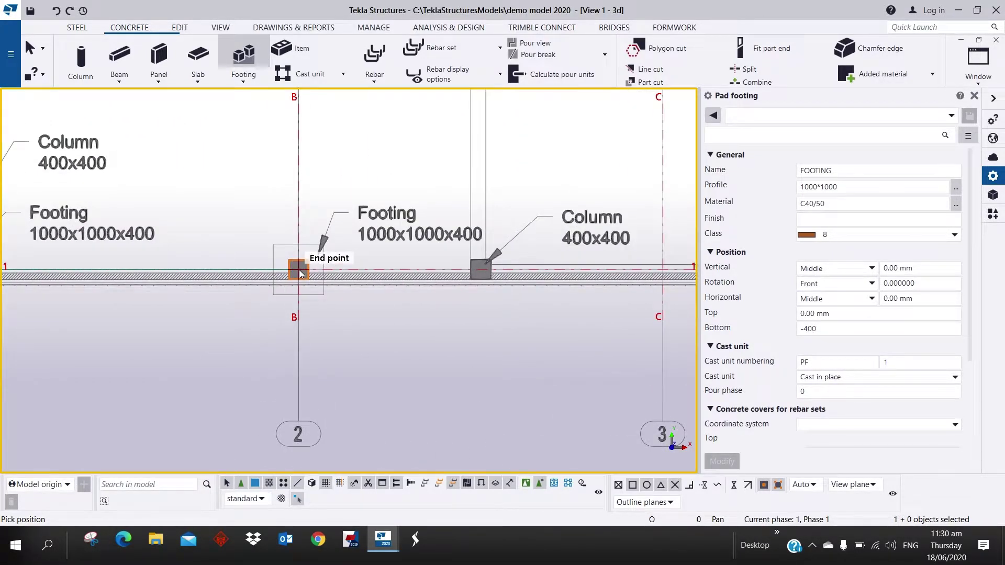
pyautogui.click(300, 273)
pyautogui.scroll(-6, 299, 273)
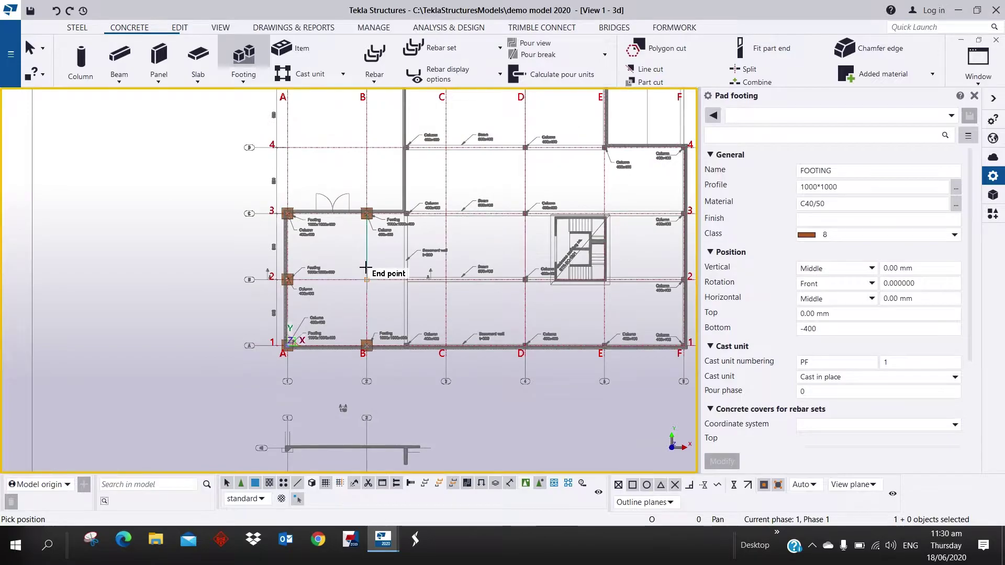
pyautogui.press('Escape')
# Step: Start a concrete column with the 400*400 profile and set its material to C40/50
pyautogui.scroll(6, 313, 213)
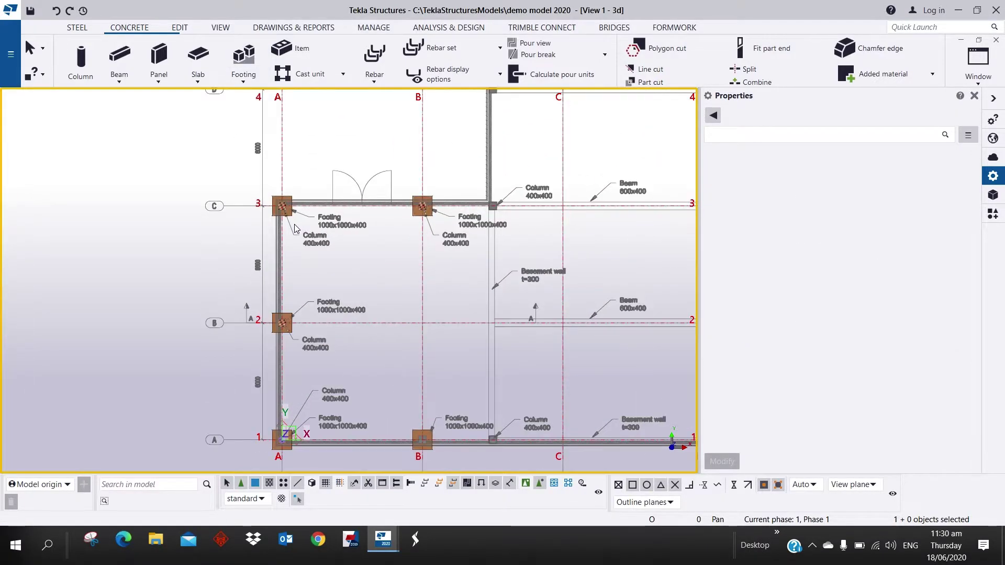
pyautogui.moveTo(290, 217); pyautogui.dragTo(291, 250, button='middle')
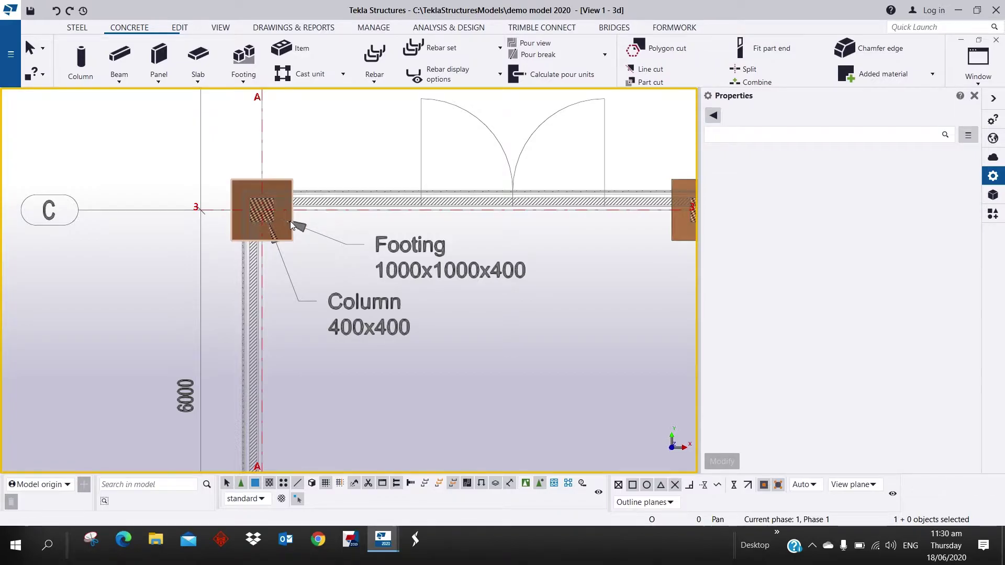
pyautogui.scroll(2, 291, 226)
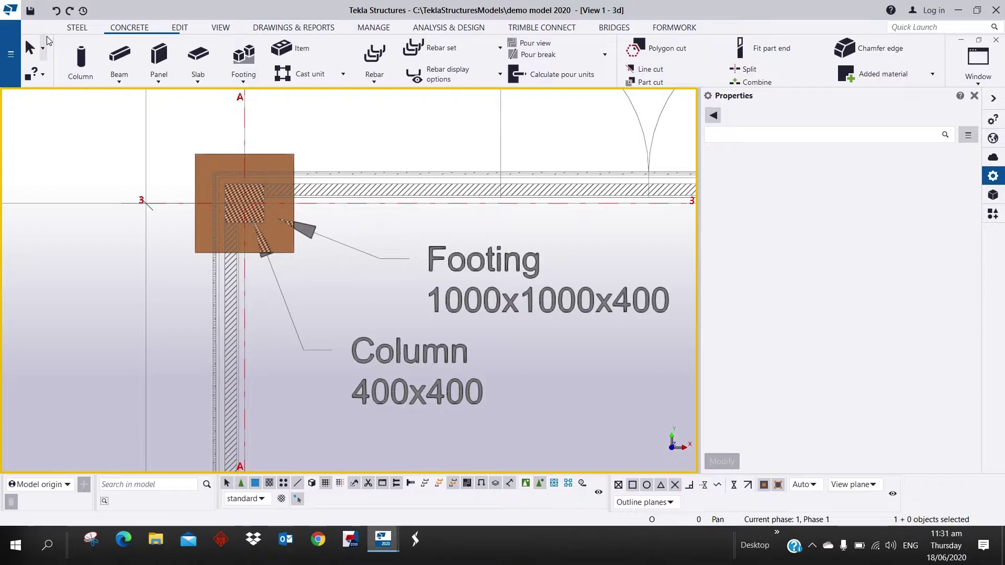
pyautogui.click(79, 58)
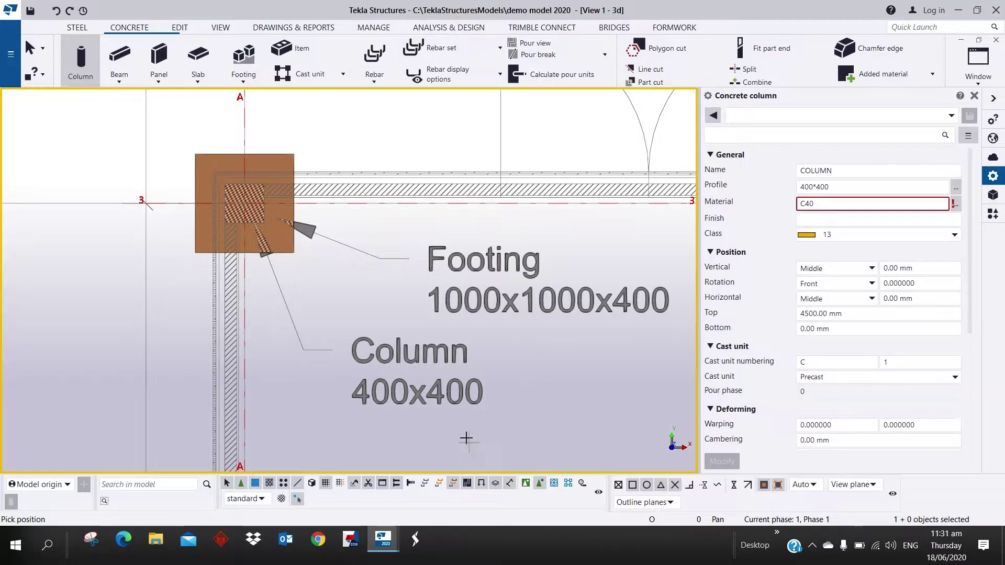
pyautogui.click(954, 205)
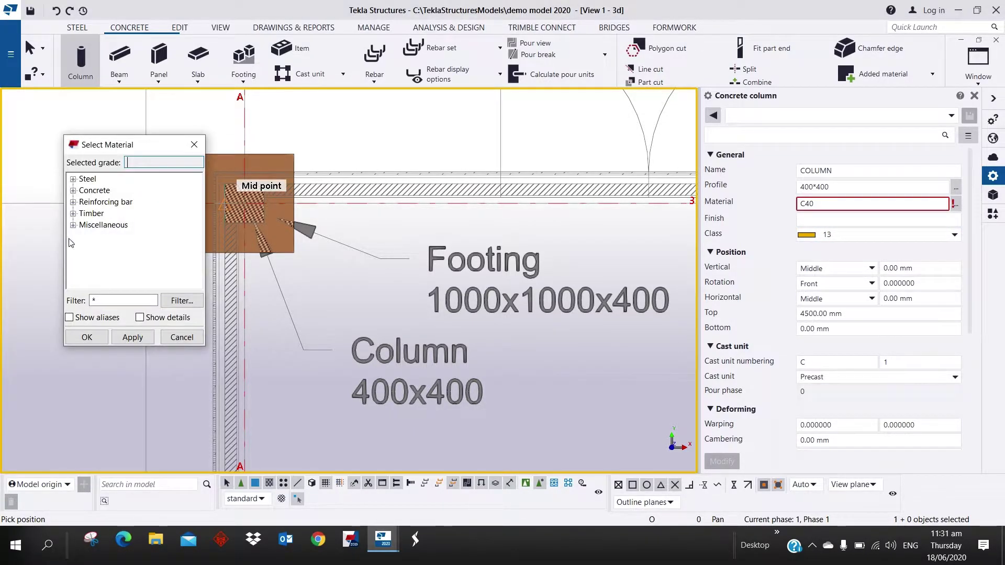
pyautogui.click(73, 192)
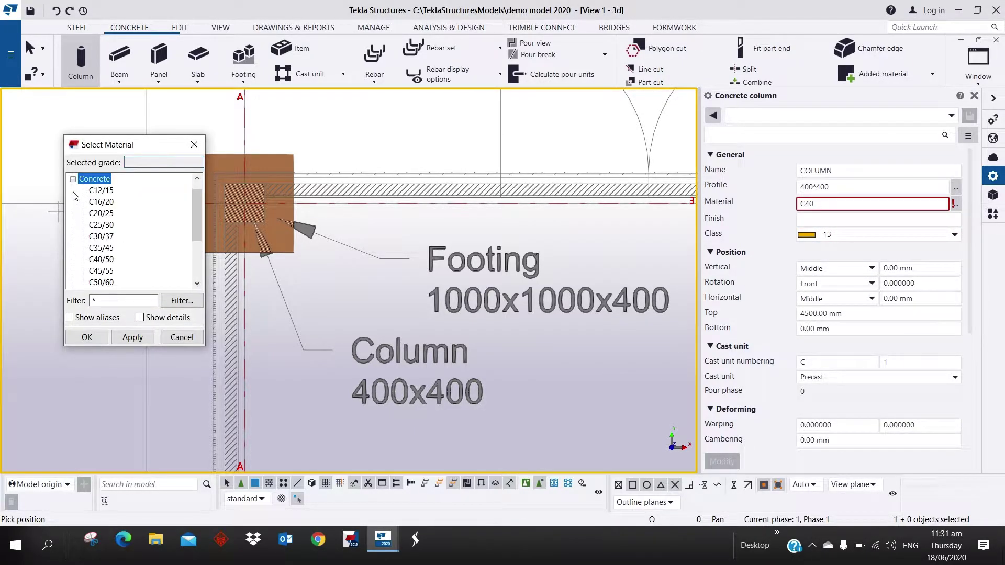
pyautogui.click(101, 259)
pyautogui.click(129, 339)
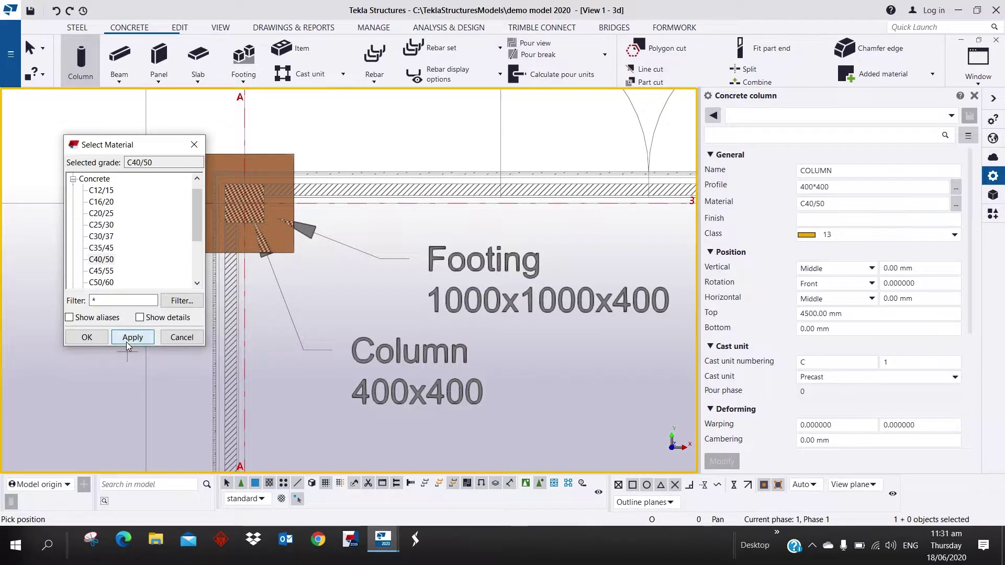
pyautogui.click(99, 336)
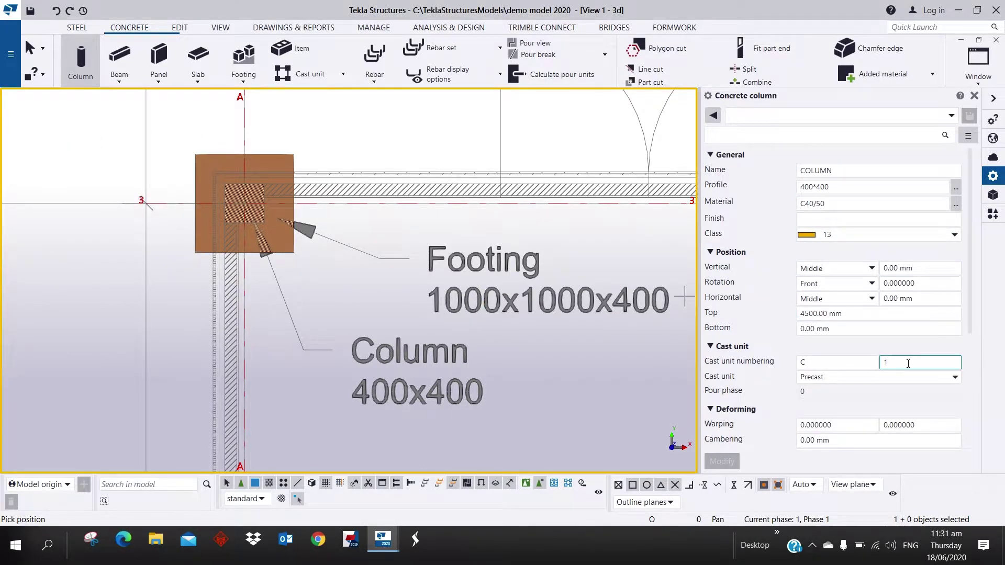
# Step: Set the column's top level to 3600 mm and its cast unit type to Cast in place
pyautogui.click(874, 314)
pyautogui.moveTo(875, 314); pyautogui.dragTo(721, 317)
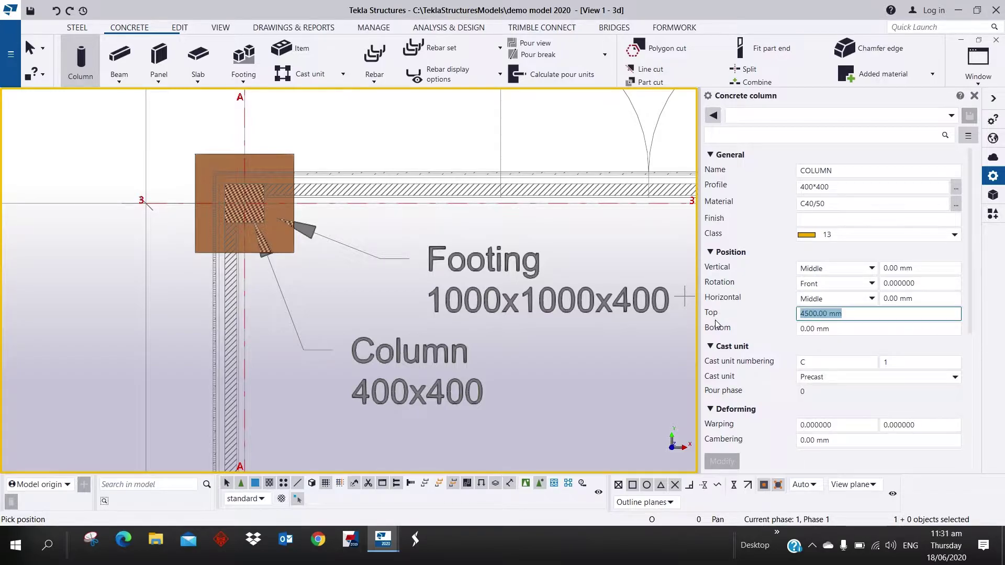
pyautogui.write('3600')
pyautogui.press('Tab')
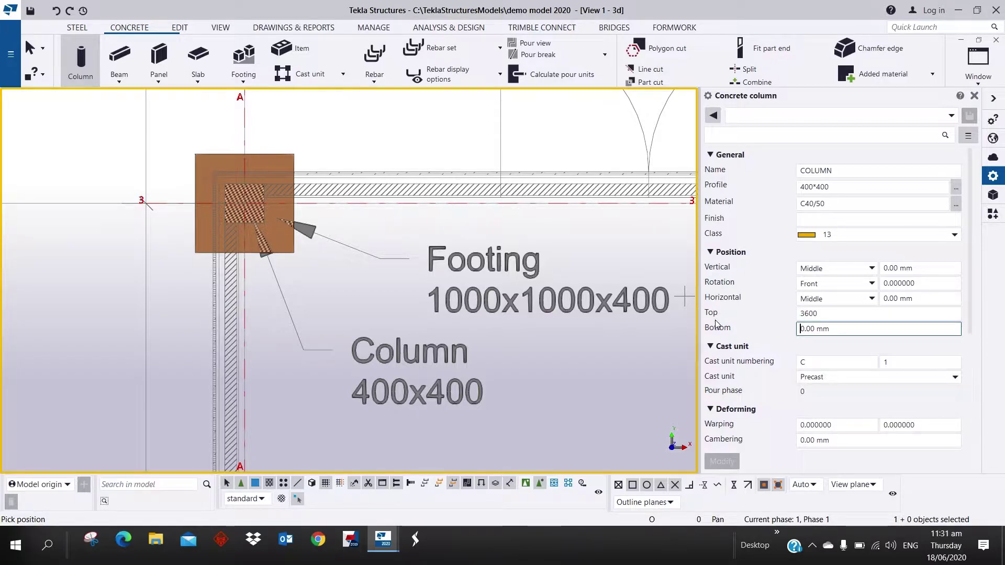
pyautogui.click(824, 376)
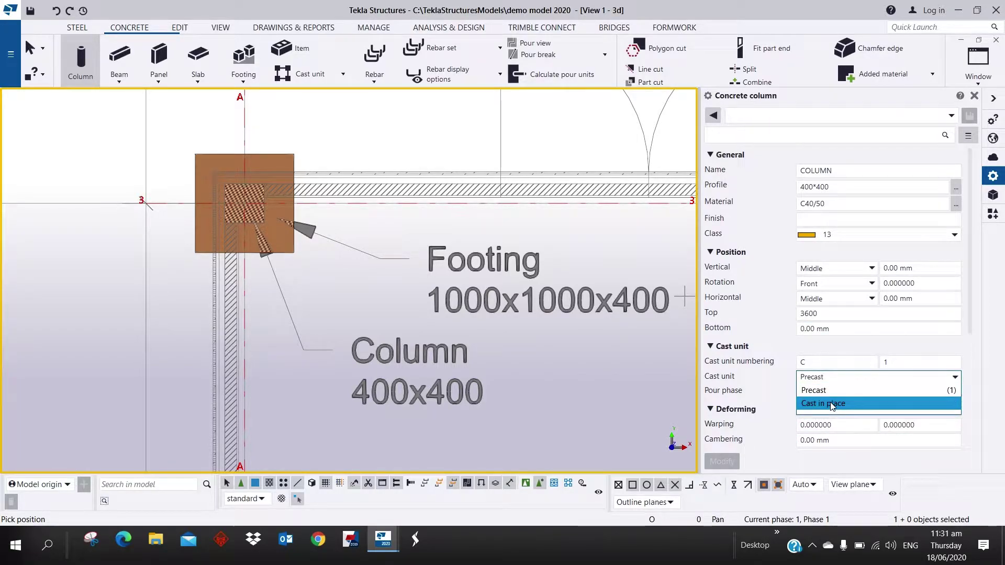
pyautogui.click(824, 404)
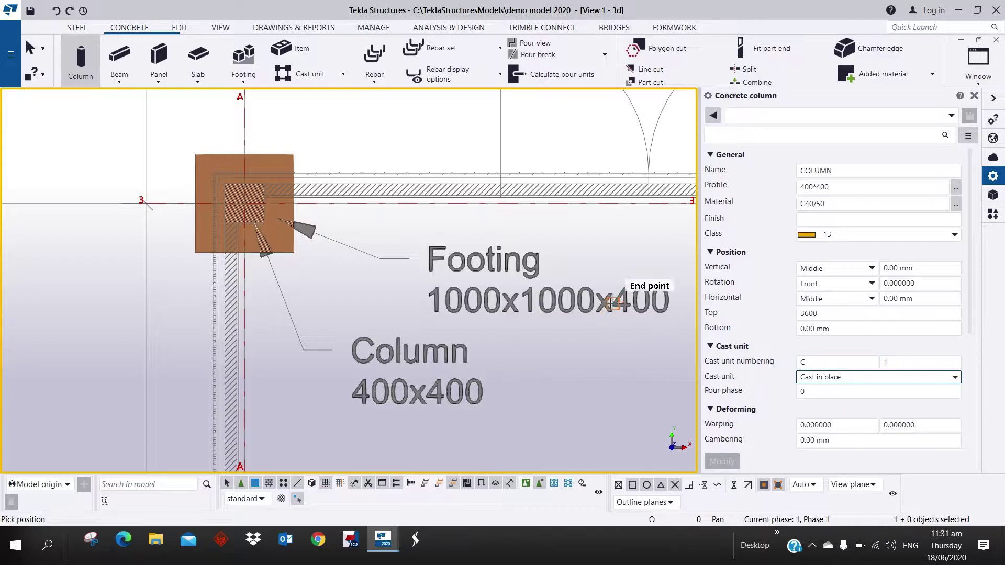
pyautogui.press('Tab')
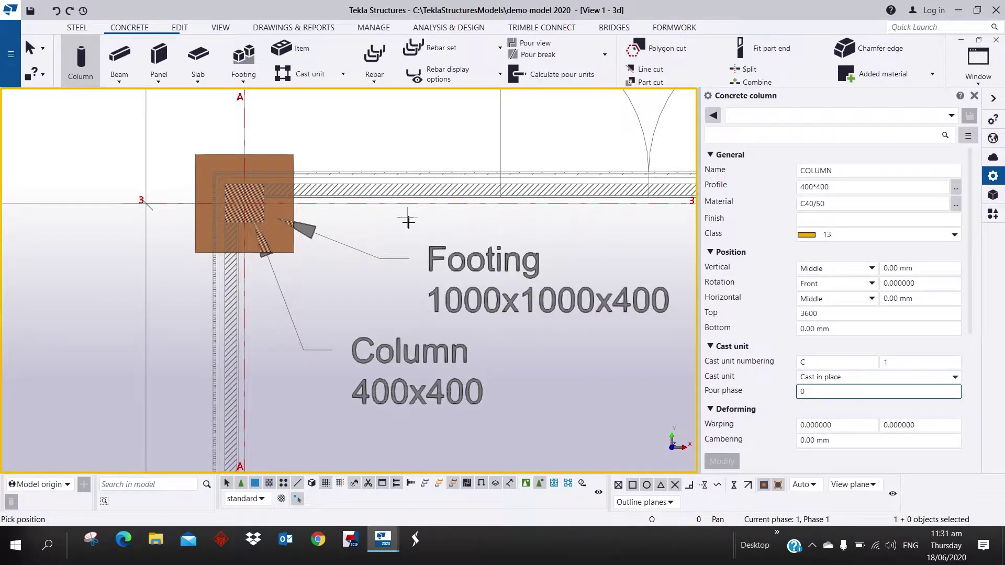
# Step: Place columns at the footing centres on grid line 3, at intersections A-3 and B-3
pyautogui.scroll(-4, 408, 221)
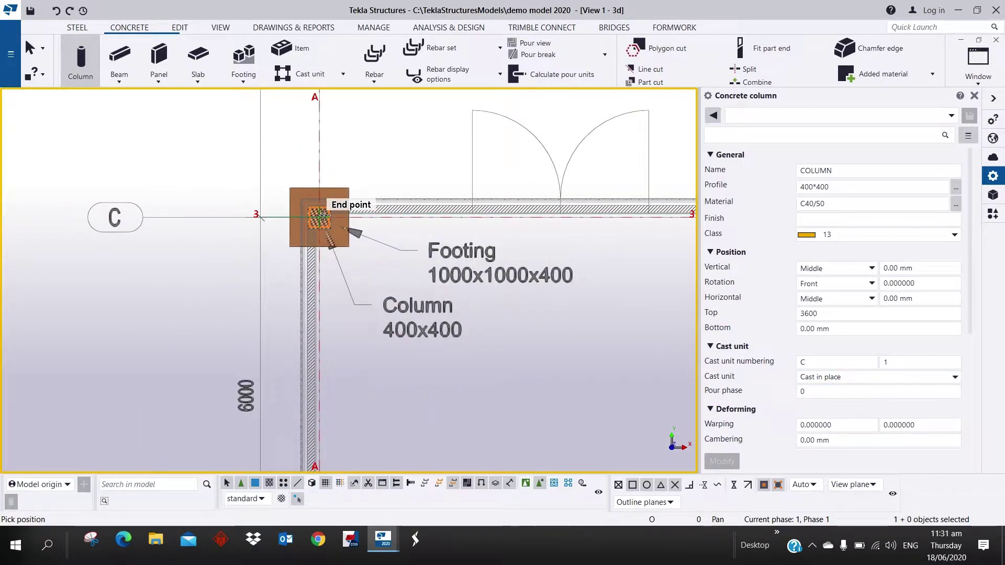
pyautogui.click(319, 218)
pyautogui.scroll(-3, 393, 263)
pyautogui.moveTo(497, 318); pyautogui.dragTo(313, 319, button='middle')
pyautogui.scroll(5, 395, 255)
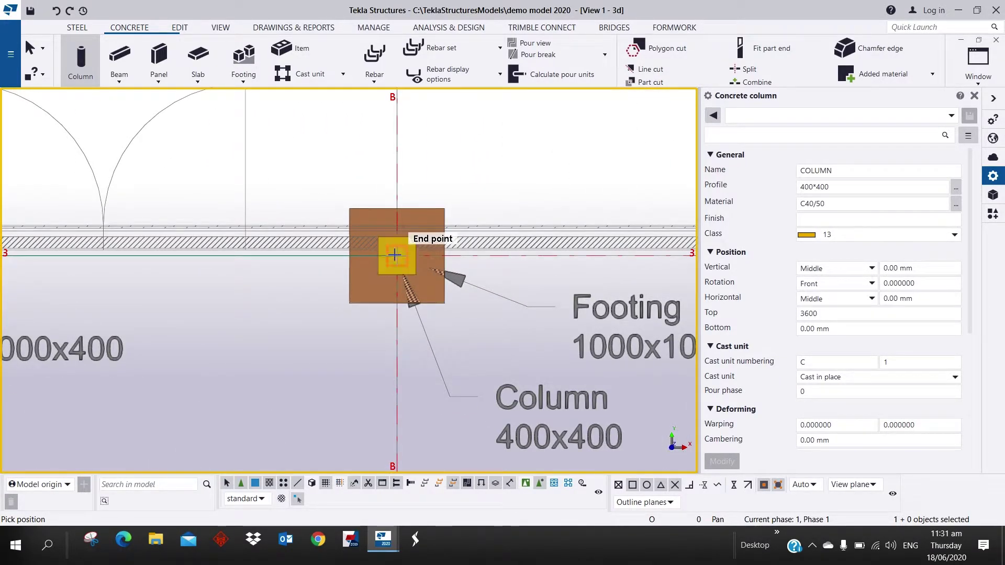
# Step: Place columns at the footing centres along grid line A, at intersections A-2 and A-1
pyautogui.scroll(-5, 395, 255)
pyautogui.moveTo(269, 309); pyautogui.dragTo(296, 280, button='middle')
pyautogui.scroll(4, 296, 280)
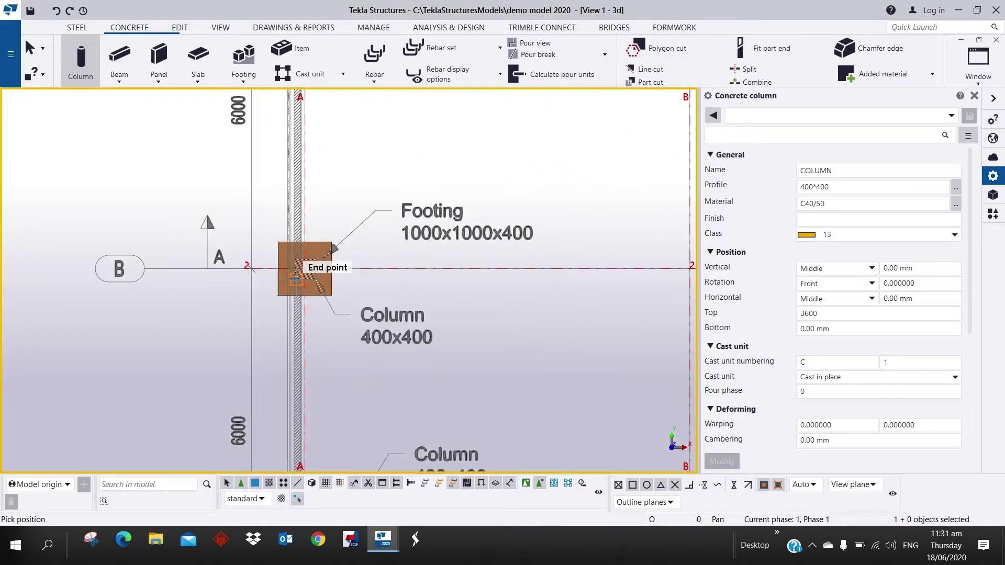
pyautogui.scroll(2, 297, 280)
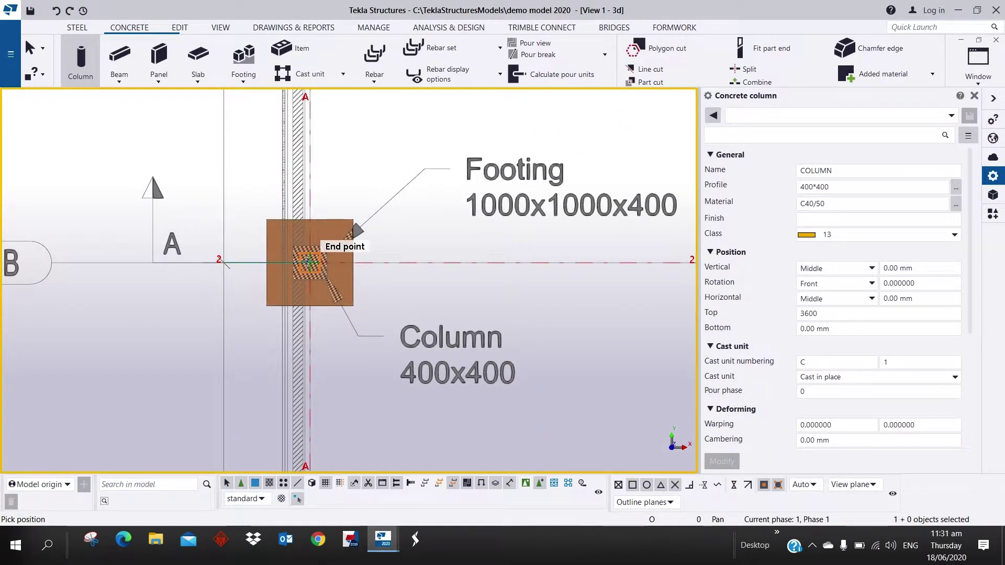
pyautogui.scroll(-4, 500, 350)
pyautogui.scroll(4, 476, 322)
pyautogui.moveTo(403, 426); pyautogui.dragTo(440, 256, button='middle')
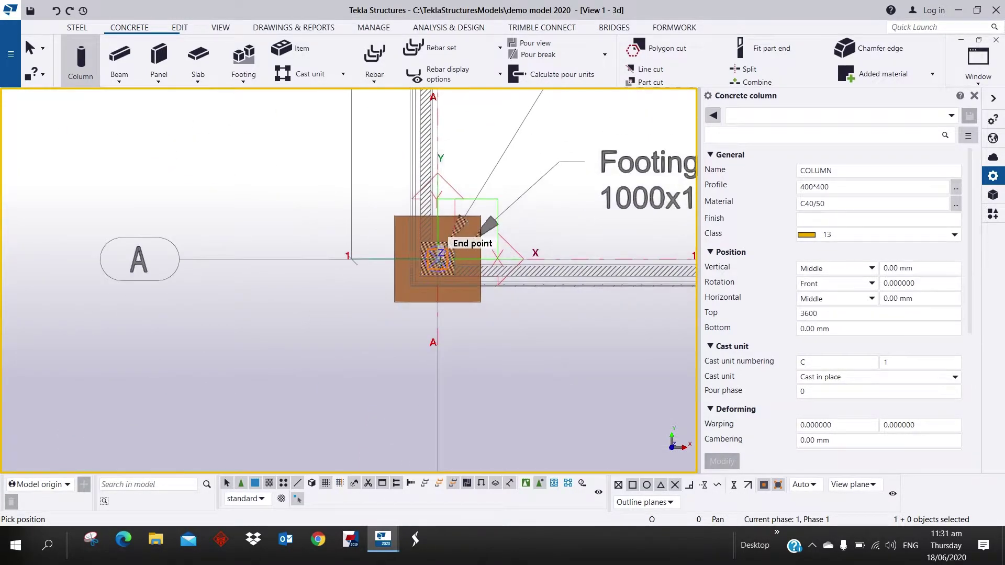
pyautogui.click(439, 256)
# Step: Place the last column at the footing centre at intersection B-1 and end the column command
pyautogui.scroll(-3, 429, 301)
pyautogui.moveTo(504, 354); pyautogui.dragTo(169, 355, button='middle')
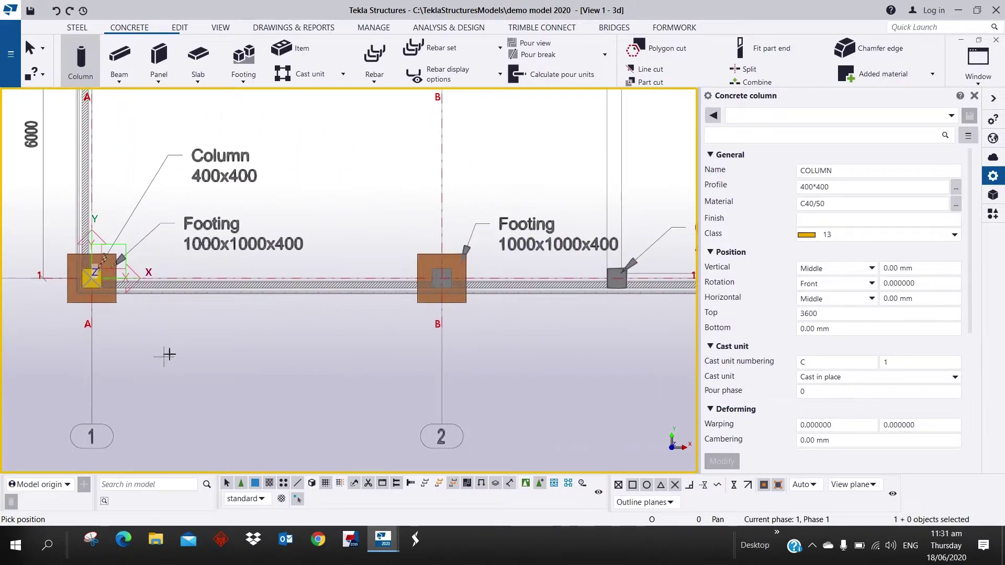
pyautogui.scroll(3, 428, 284)
pyautogui.scroll(-3, 430, 283)
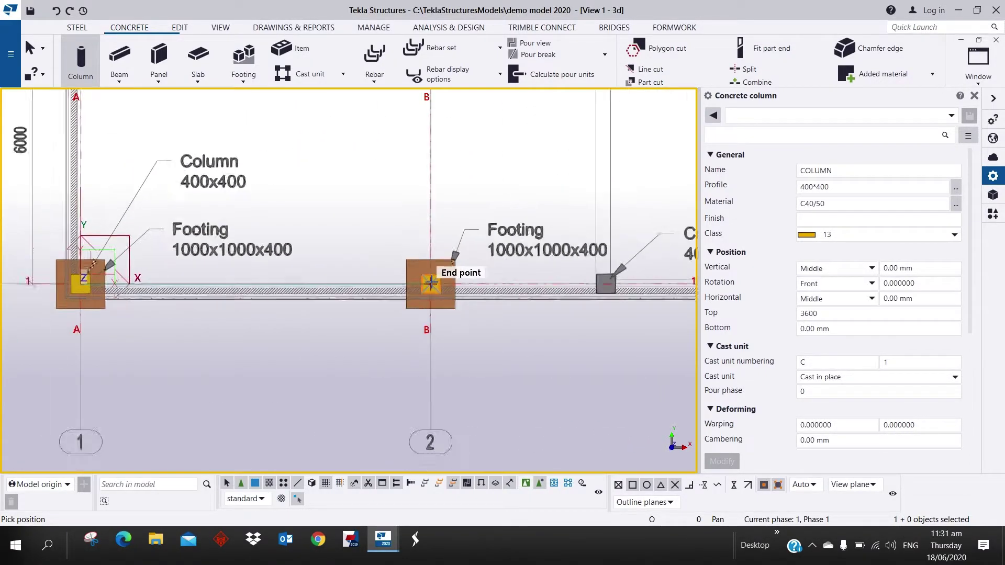
pyautogui.click(431, 283)
pyautogui.scroll(-5, 431, 283)
pyautogui.scroll(1, 453, 169)
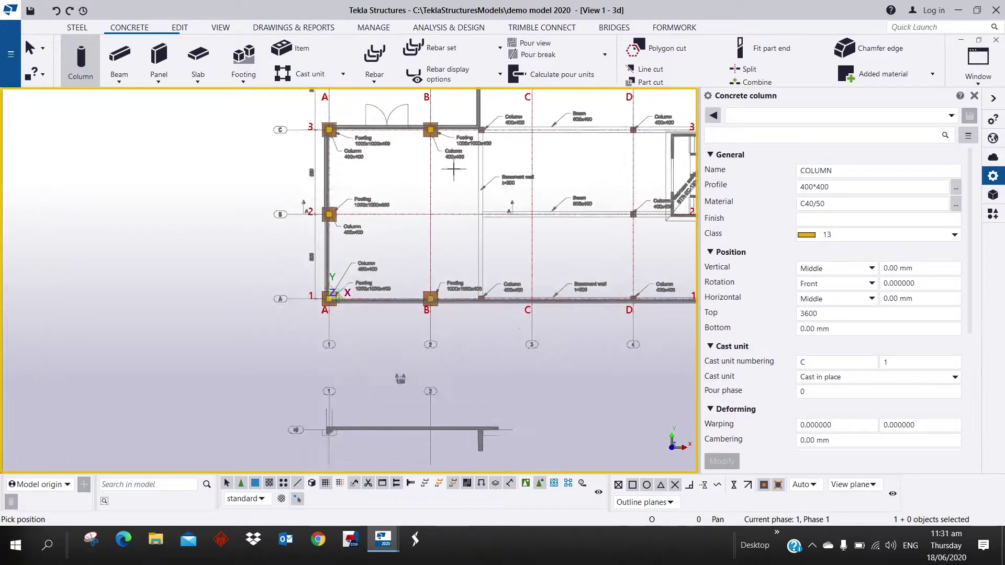
pyautogui.scroll(2, 453, 169)
pyautogui.rightClick(460, 169)
pyautogui.click(474, 178)
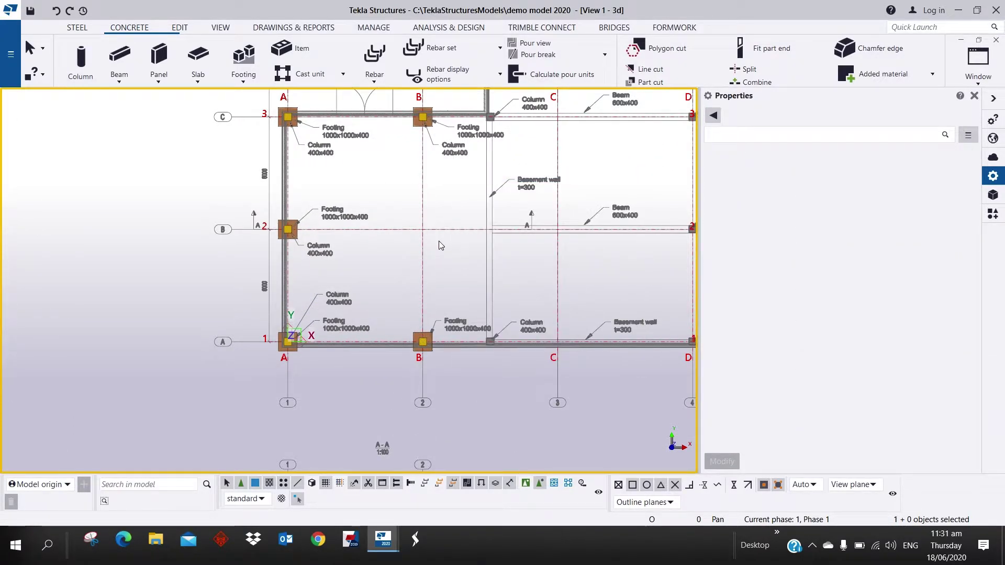
# Step: Examine the beam and basement wall labels on the reference drawing, and inspect the placed columns and footings in 3D
pyautogui.moveTo(424, 250); pyautogui.dragTo(278, 345, button='middle')
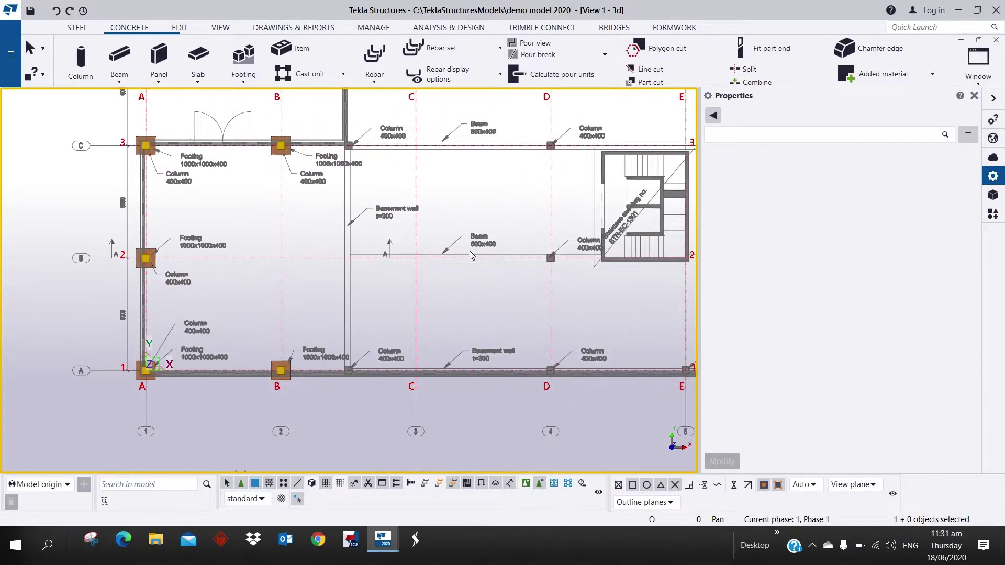
pyautogui.scroll(5, 470, 255)
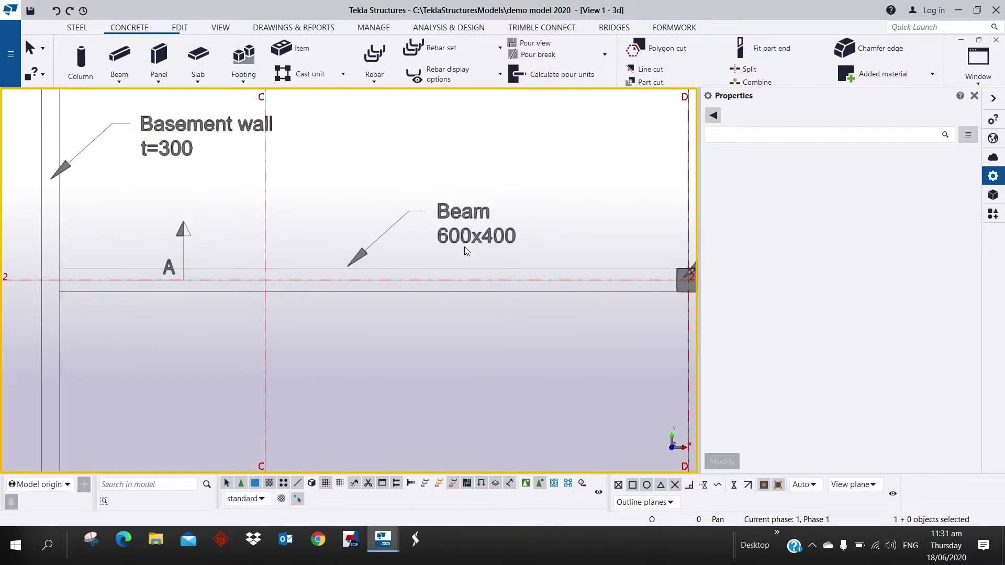
pyautogui.moveTo(202, 220); pyautogui.dragTo(406, 317, button='middle')
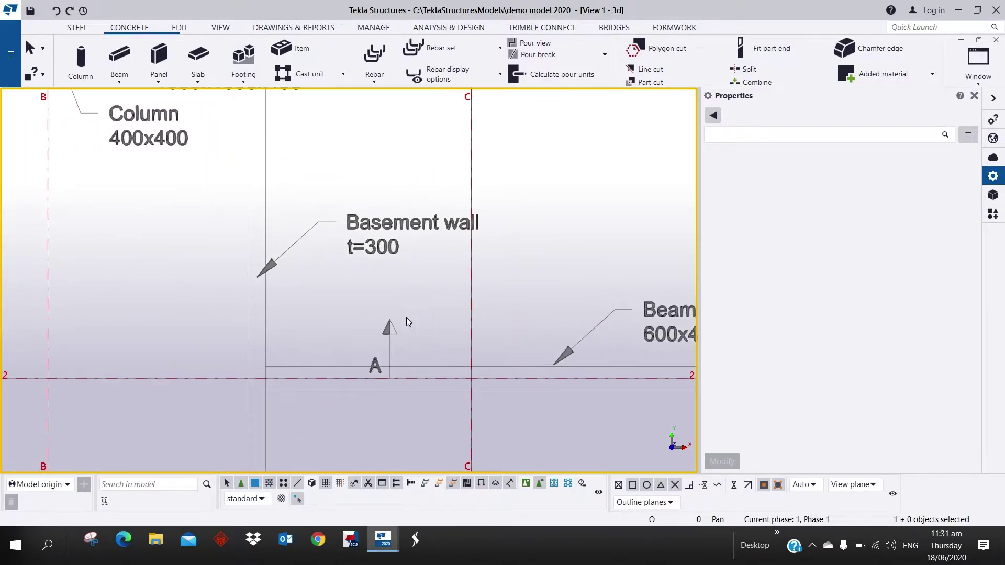
pyautogui.scroll(-5, 294, 245)
pyautogui.scroll(-2, 292, 244)
pyautogui.keyDown('ctrl'); pyautogui.moveTo(221, 246); pyautogui.dragTo(182, 139, button='middle'); pyautogui.keyUp('ctrl')
pyautogui.scroll(2, 196, 208)
pyautogui.moveTo(252, 238); pyautogui.dragTo(289, 271, button='middle')
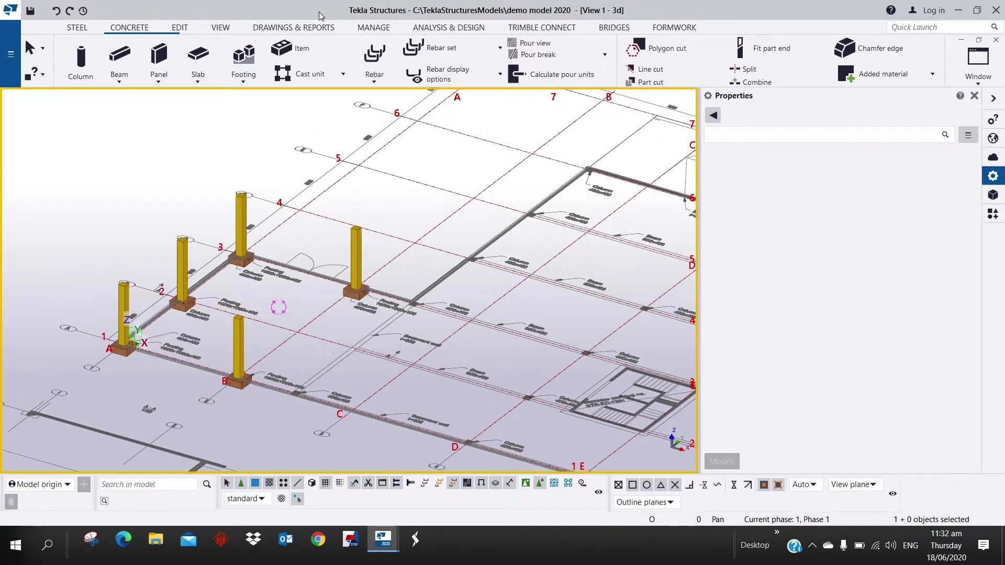
# Step: Start a concrete beam and set its profile to 600*400 and its material to C40/50
pyautogui.click(132, 82)
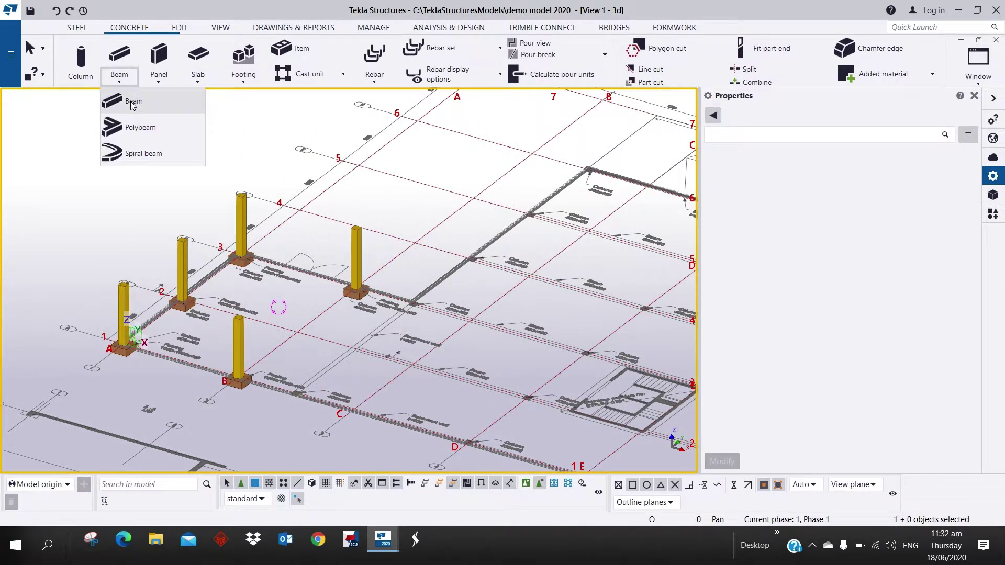
pyautogui.click(132, 102)
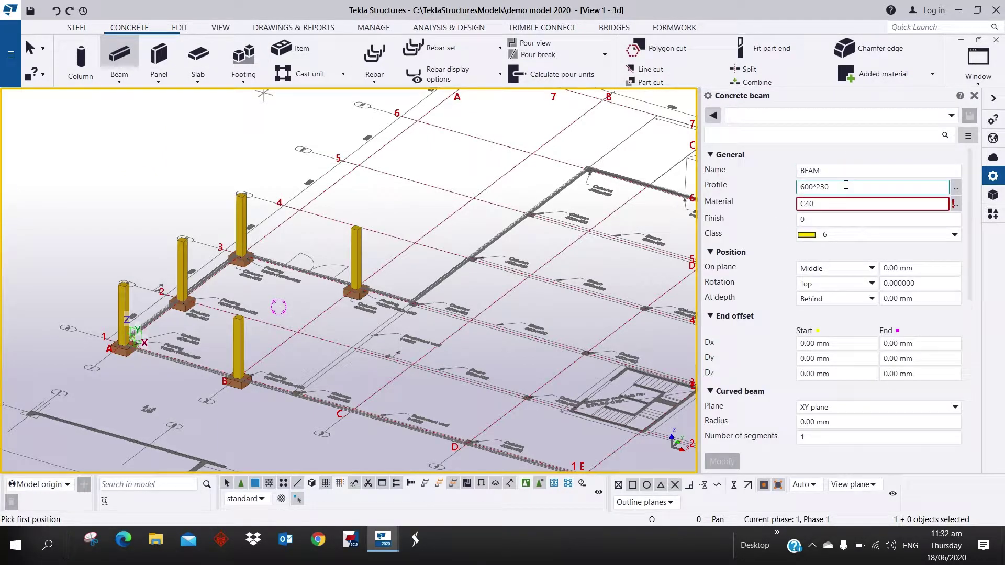
pyautogui.moveTo(846, 185); pyautogui.dragTo(809, 182)
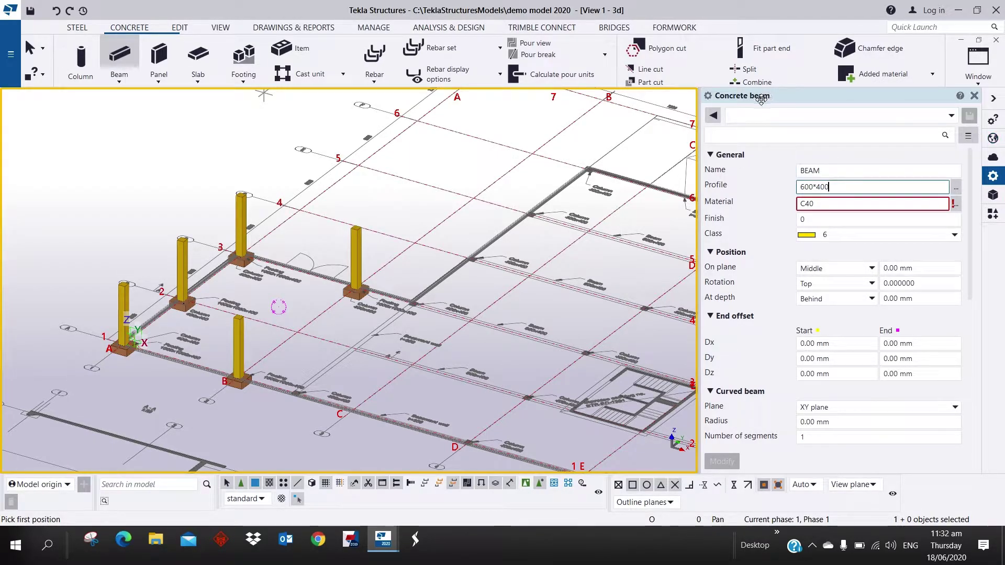
pyautogui.click(956, 203)
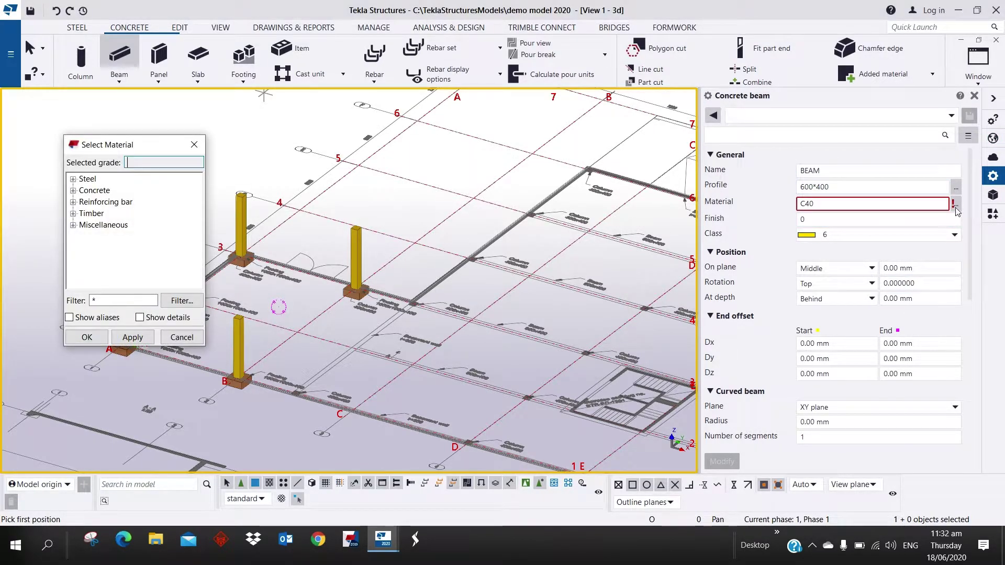
pyautogui.click(75, 191)
pyautogui.click(103, 260)
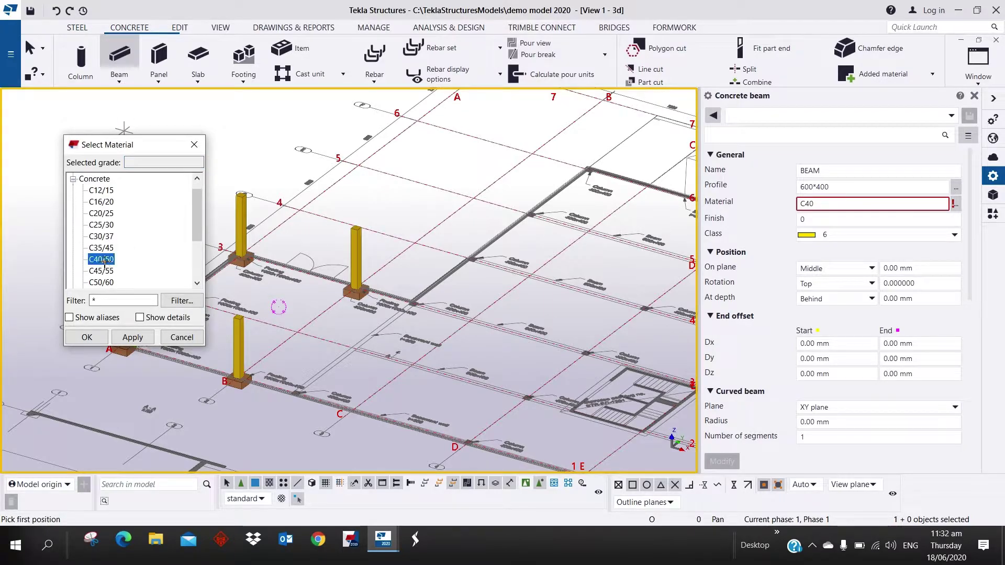
pyautogui.click(132, 337)
pyautogui.click(87, 337)
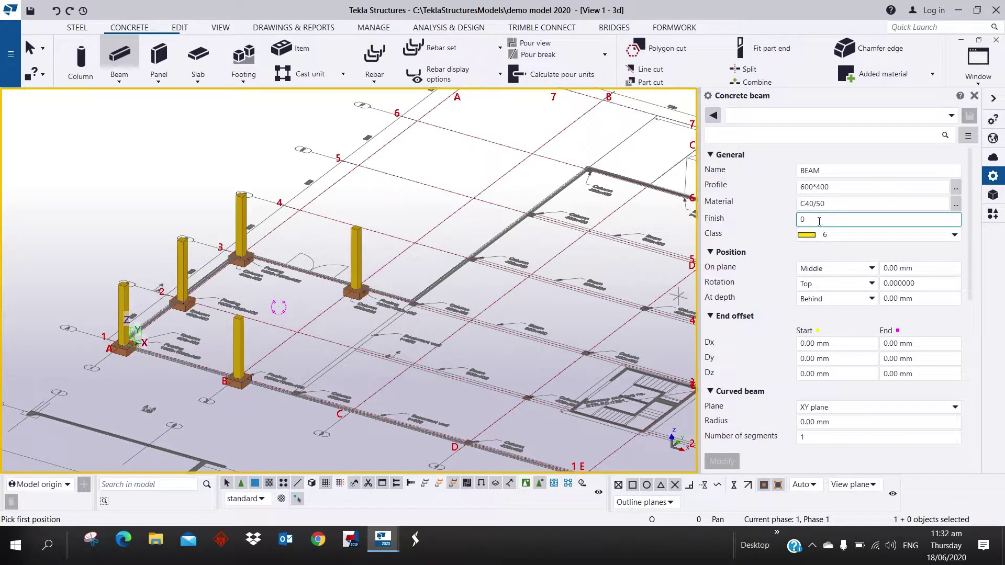
# Step: Set the concrete beam's cast unit type to Cast in place
pyautogui.scroll(-1, 823, 312)
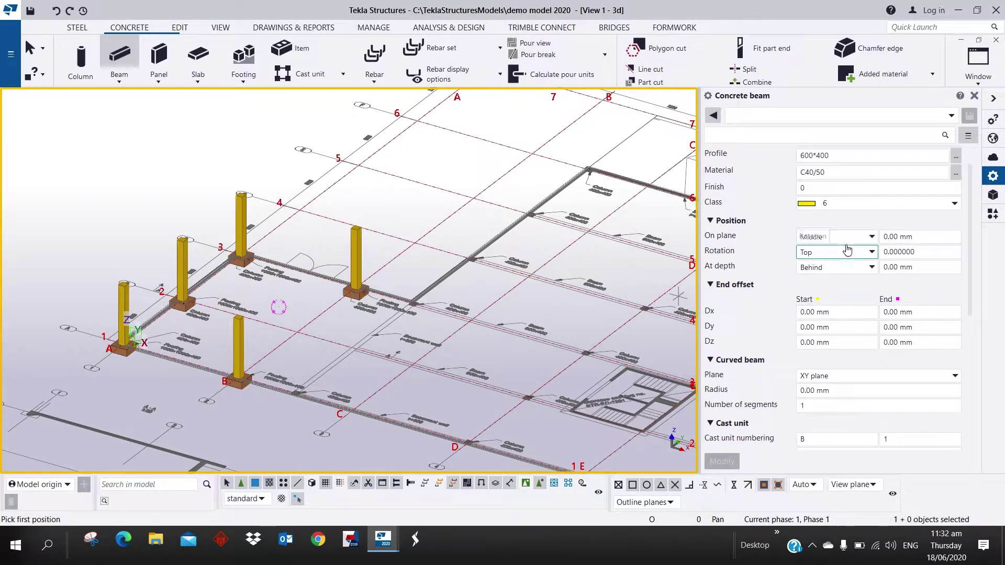
pyautogui.scroll(-2, 865, 293)
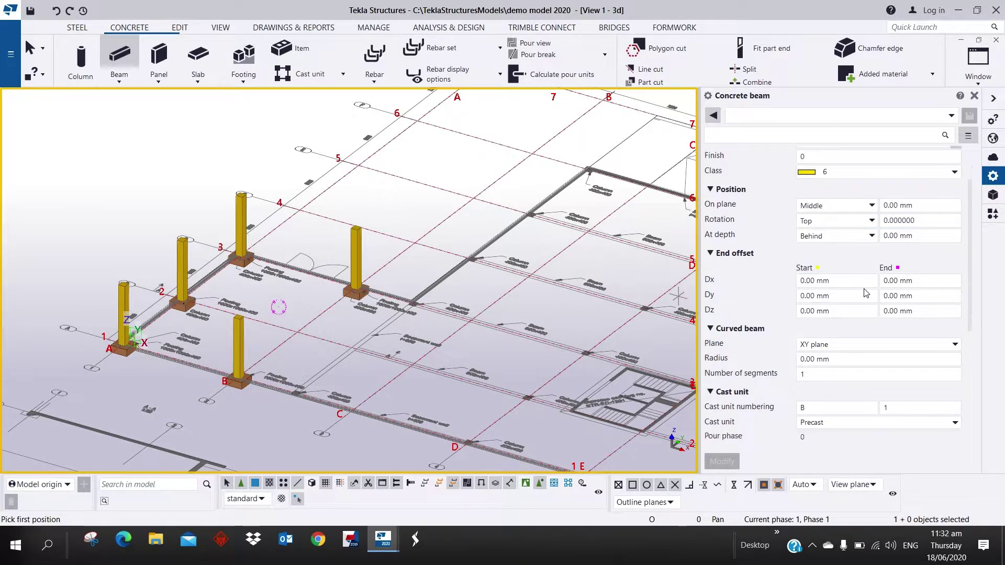
pyautogui.scroll(-2, 786, 372)
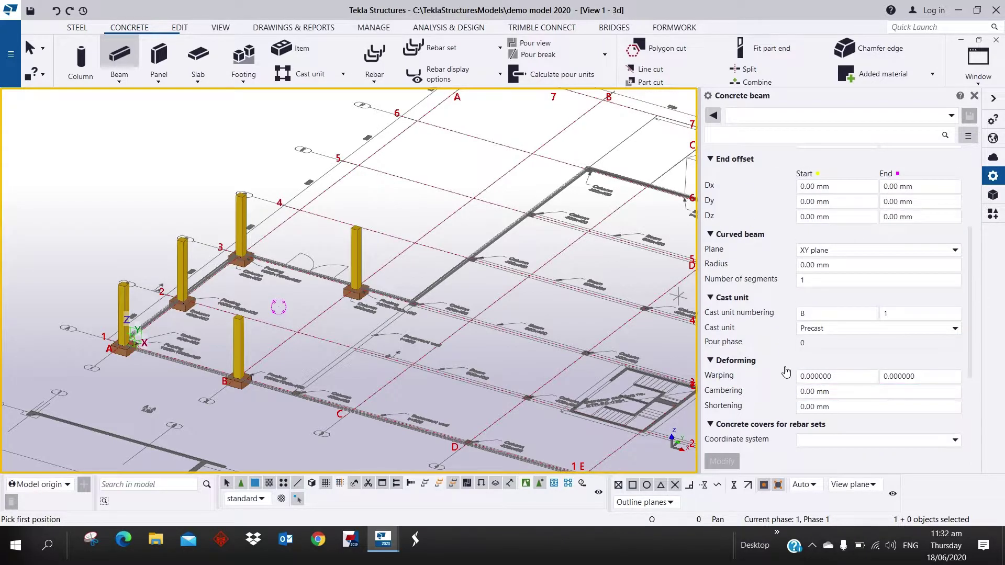
pyautogui.click(830, 329)
pyautogui.click(849, 354)
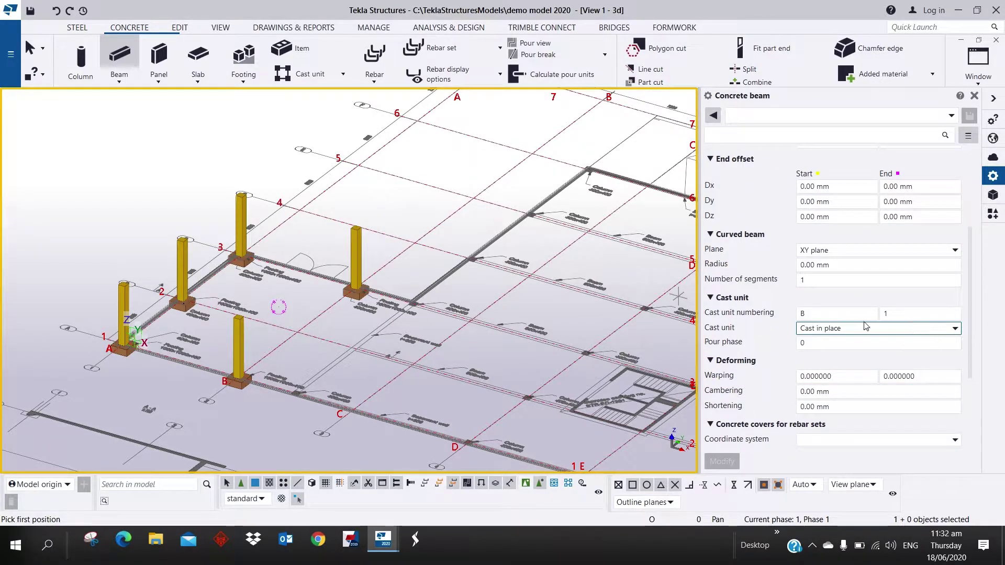
pyautogui.scroll(-4, 820, 376)
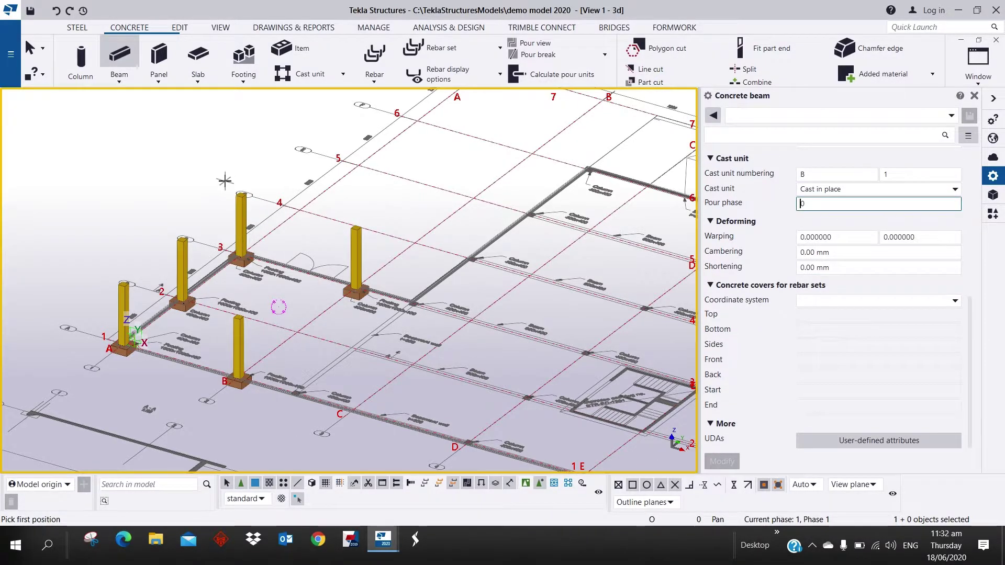
# Step: Place a beam along grid line 3 between the tops of the columns at A-3 and B-3
pyautogui.moveTo(225, 179); pyautogui.dragTo(276, 239, button='middle')
pyautogui.scroll(6, 331, 220)
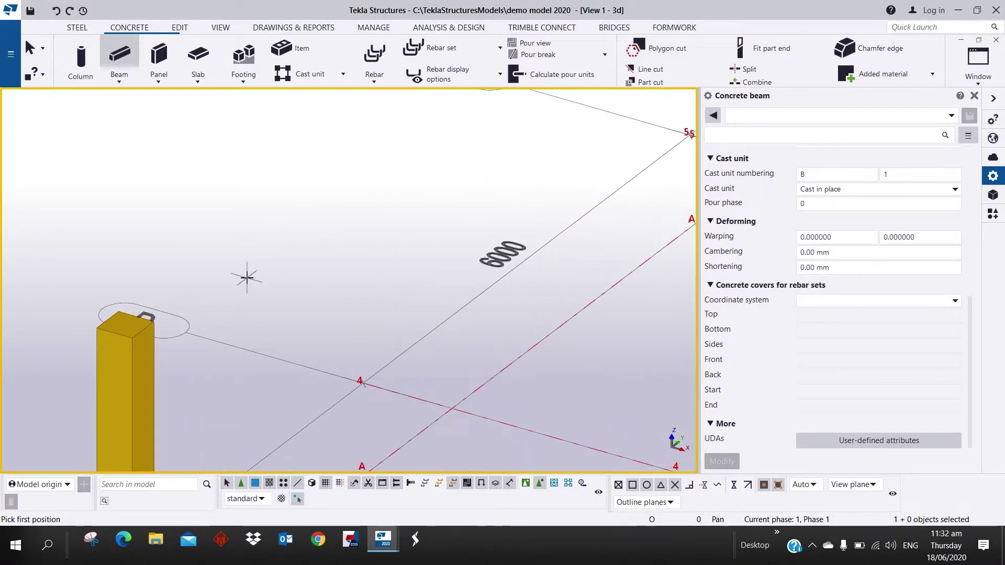
pyautogui.click(122, 325)
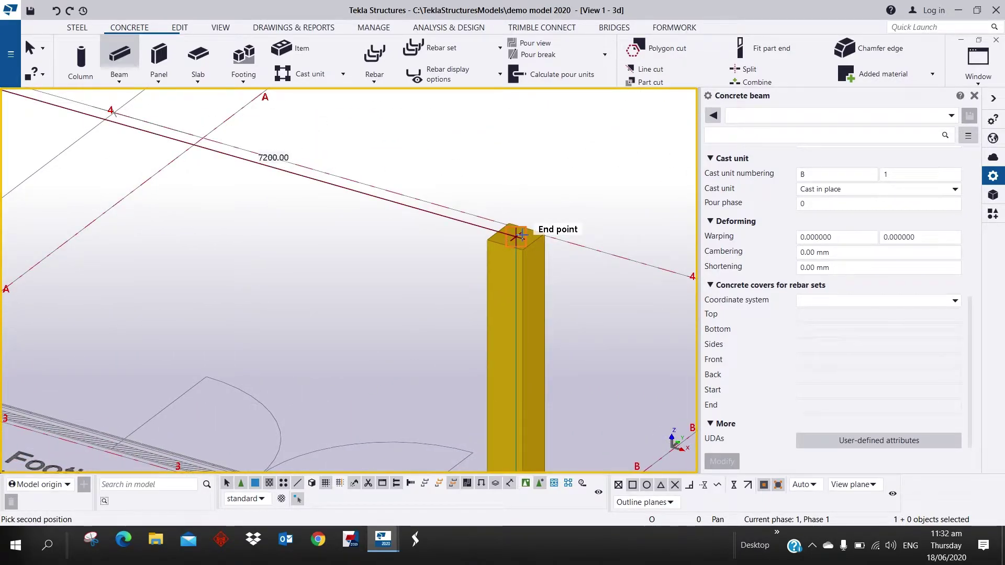
pyautogui.click(519, 235)
pyautogui.scroll(-5, 520, 235)
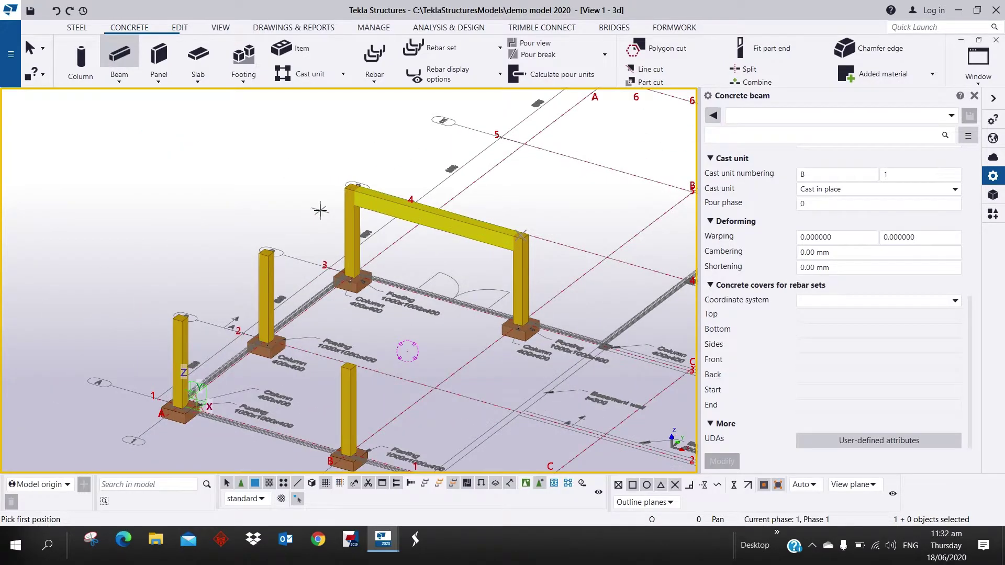
# Step: Try to place a beam between the tops of the columns at A-3 and A-2, undoing the misplaced attempts
pyautogui.scroll(5, 348, 168)
pyautogui.click(373, 182)
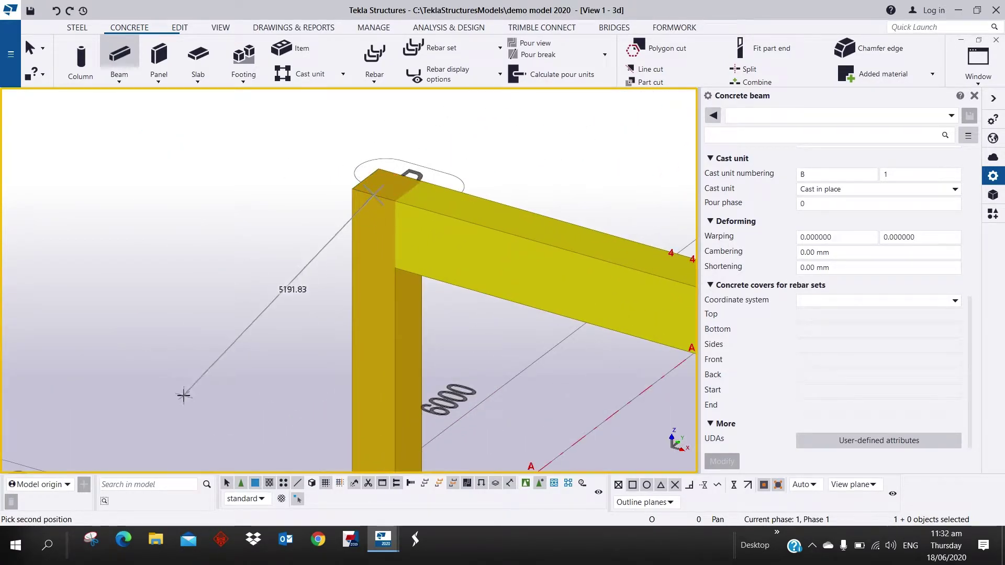
pyautogui.moveTo(184, 394); pyautogui.dragTo(473, 128, button='middle')
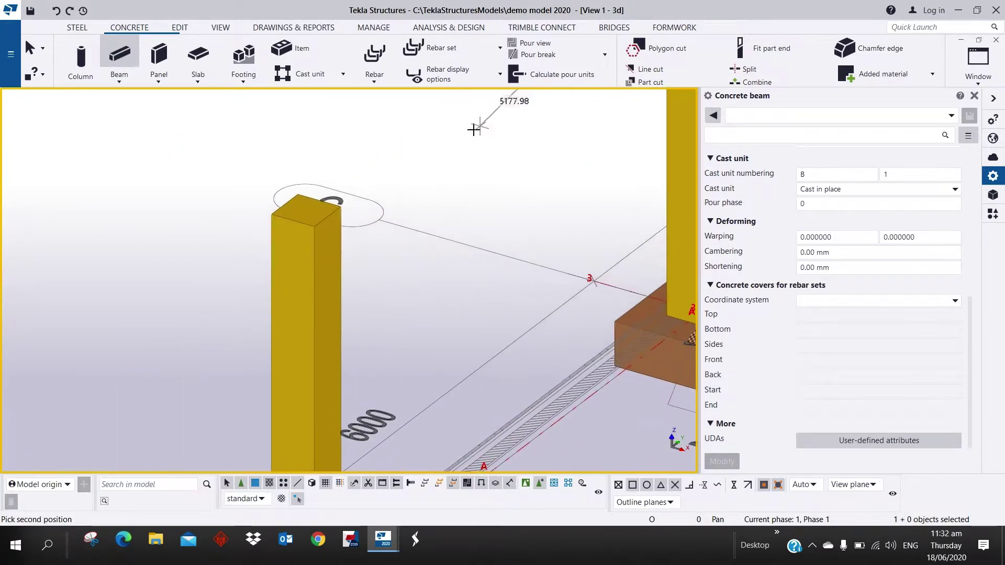
pyautogui.click(317, 199)
pyautogui.scroll(-5, 317, 199)
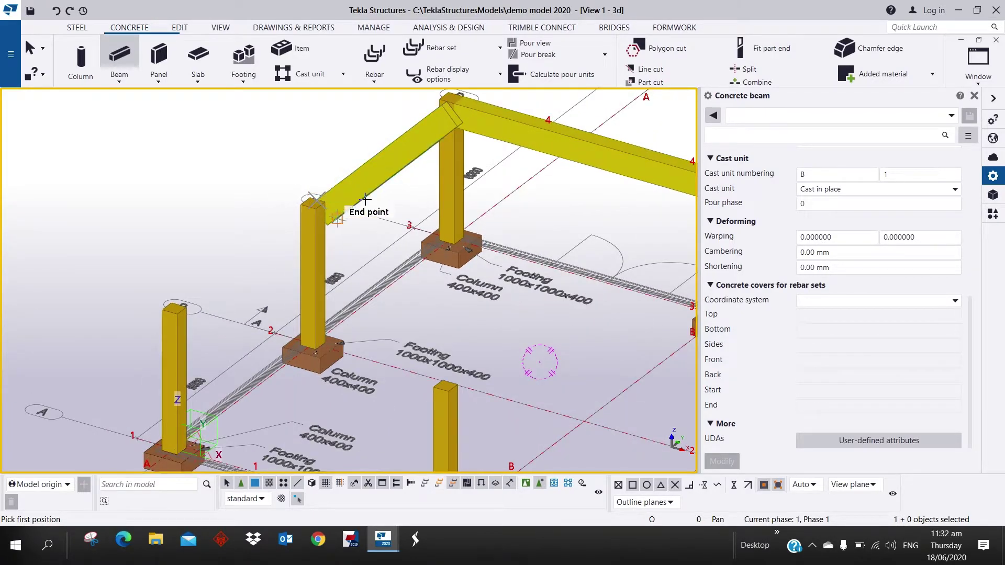
pyautogui.scroll(5, 447, 98)
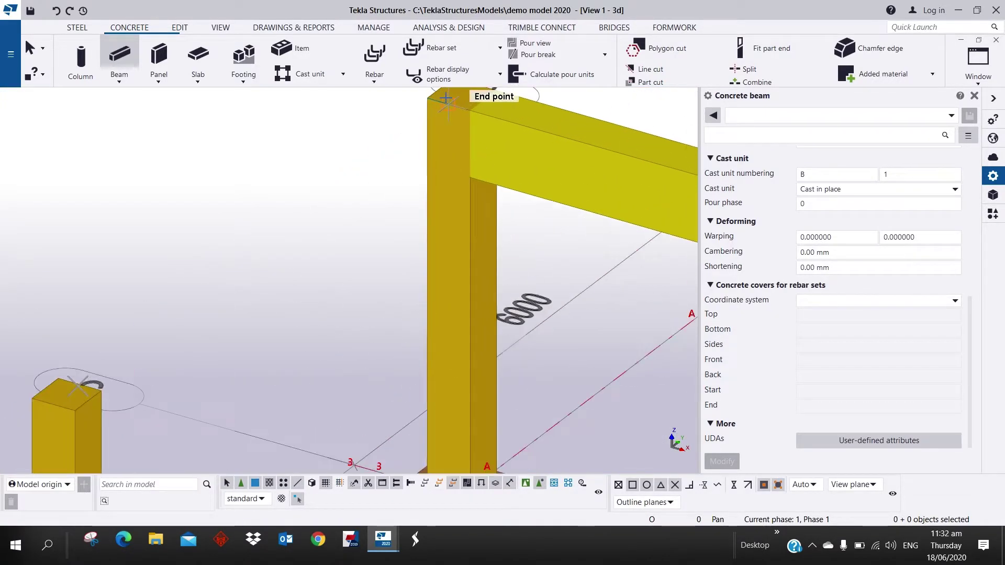
pyautogui.click(448, 105)
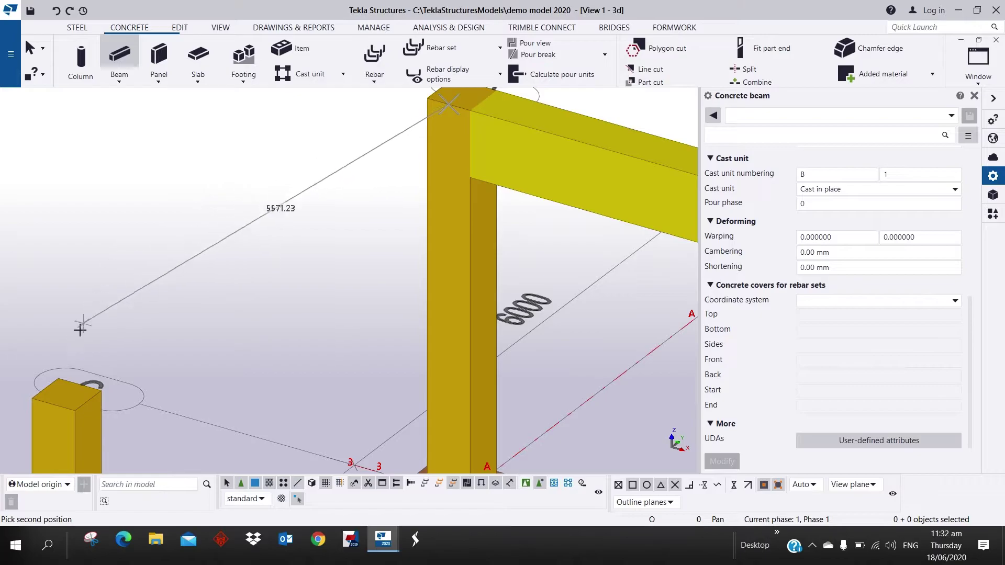
pyautogui.click(84, 384)
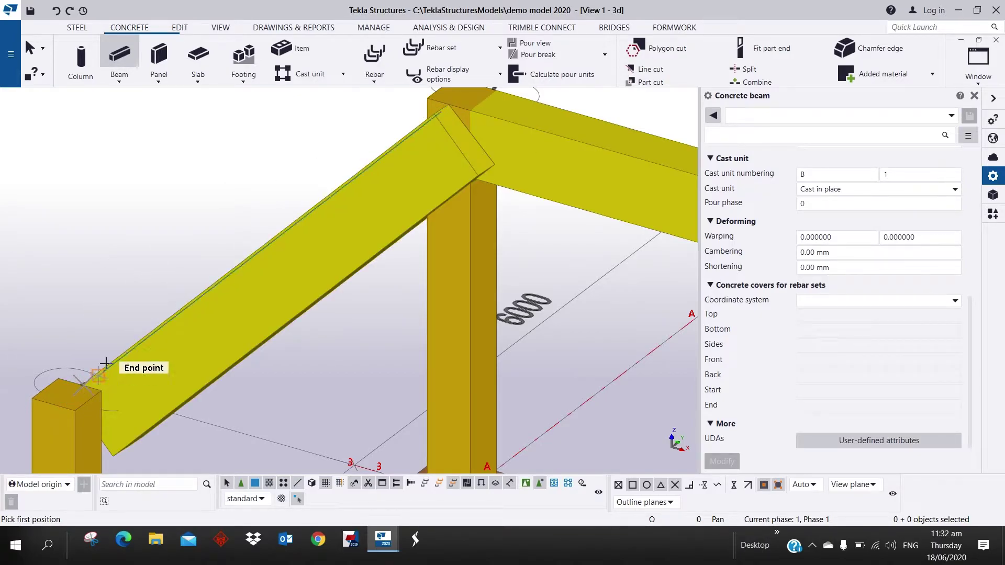
pyautogui.scroll(5, 166, 309)
pyautogui.moveTo(128, 226); pyautogui.dragTo(482, 160, button='middle')
pyautogui.hotkey('ctrl', 'z')
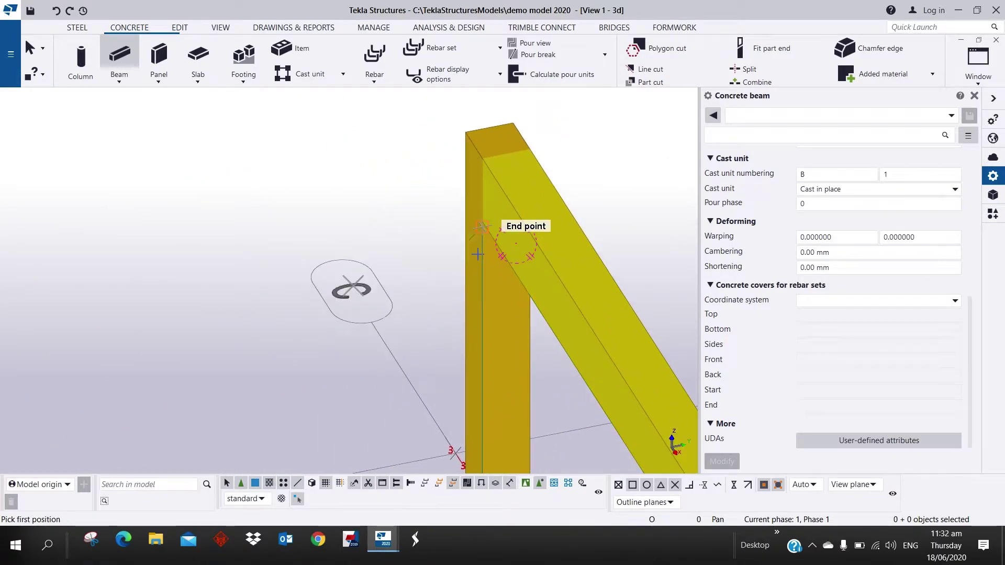
# Step: Place two beams along grid line A between the column tops, from A-3 to A-2 and from A-2 to A-1
pyautogui.click(474, 144)
pyautogui.moveTo(141, 253); pyautogui.dragTo(307, 202, button='middle')
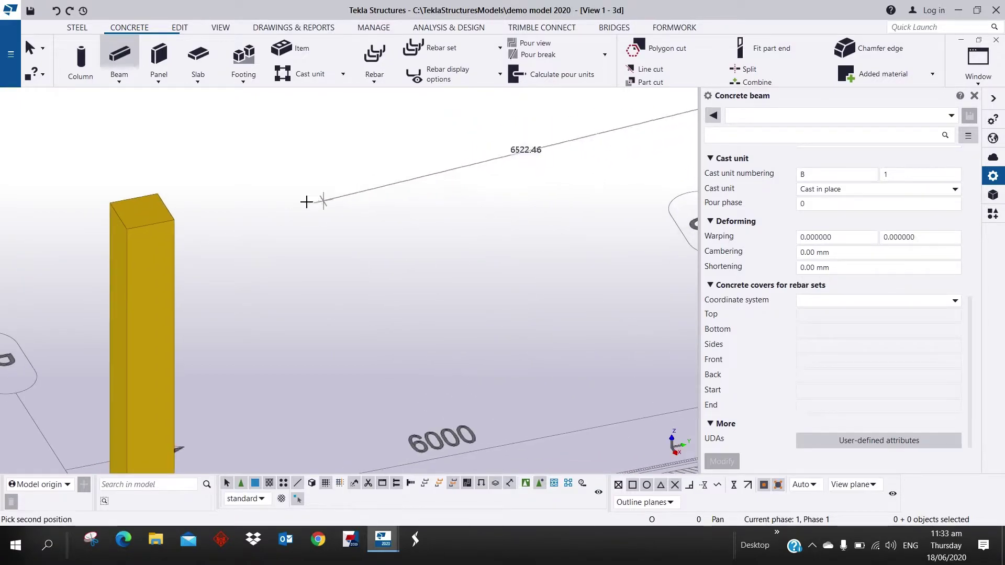
pyautogui.click(165, 210)
pyautogui.scroll(-5, 178, 209)
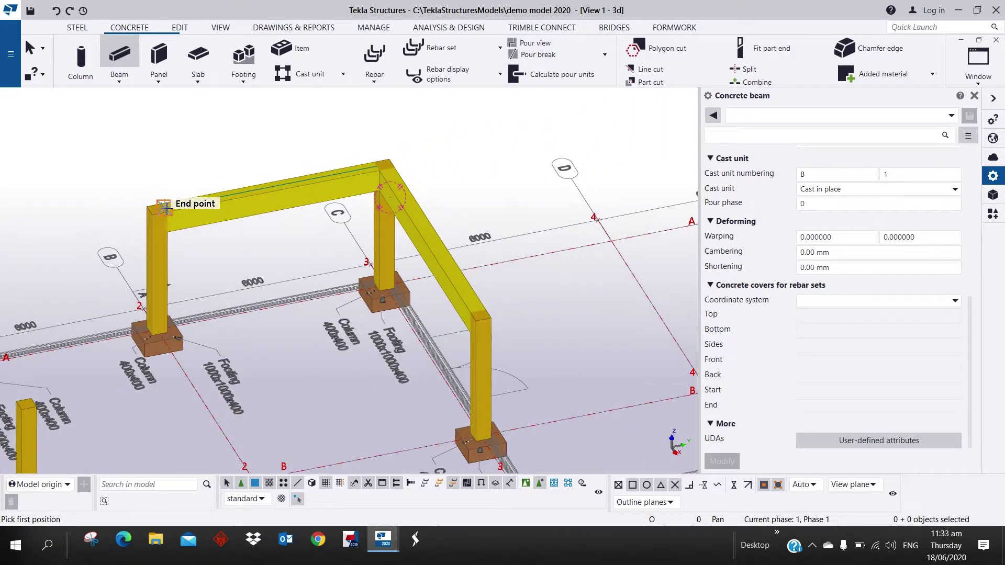
pyautogui.scroll(5, 199, 236)
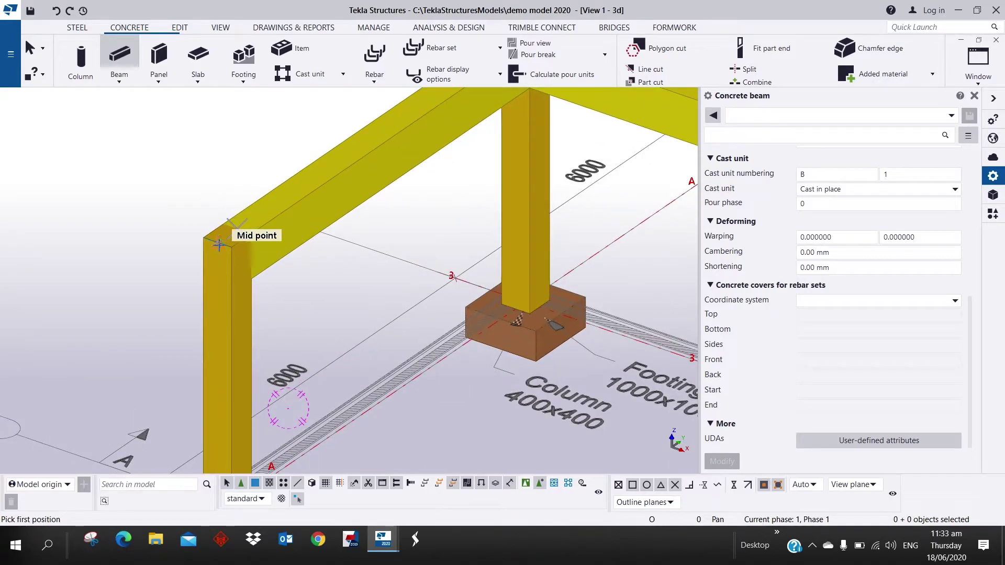
pyautogui.click(220, 241)
pyautogui.moveTo(157, 293); pyautogui.dragTo(341, 139, button='middle')
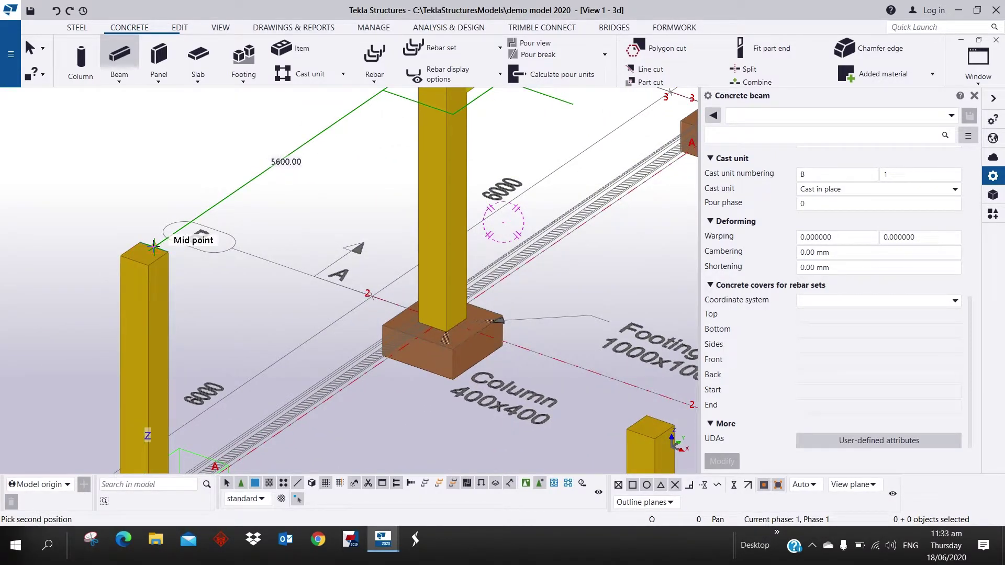
pyautogui.click(154, 245)
# Step: Place a beam along grid line 1 from the column top at A-1 to the one at B-1, and end the beam command
pyautogui.click(157, 257)
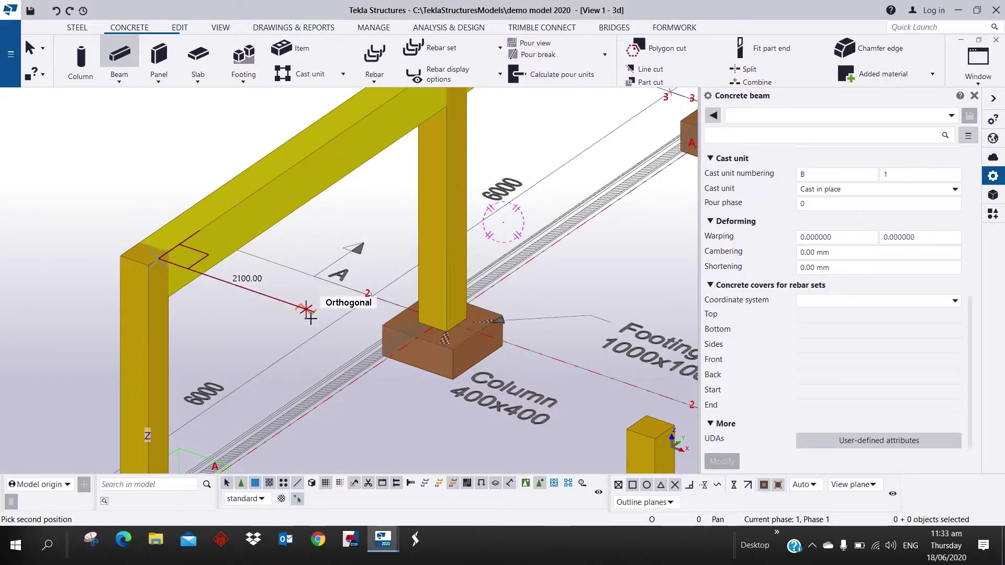
pyautogui.moveTo(307, 314); pyautogui.dragTo(47, 183, button='middle')
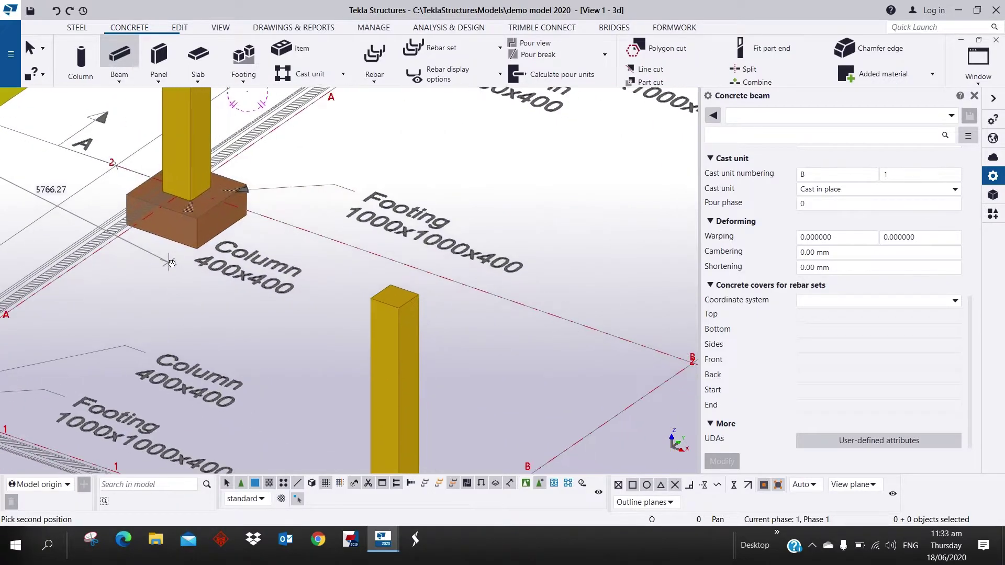
pyautogui.click(381, 289)
pyautogui.rightClick(419, 195)
pyautogui.click(434, 198)
pyautogui.scroll(-3, 433, 200)
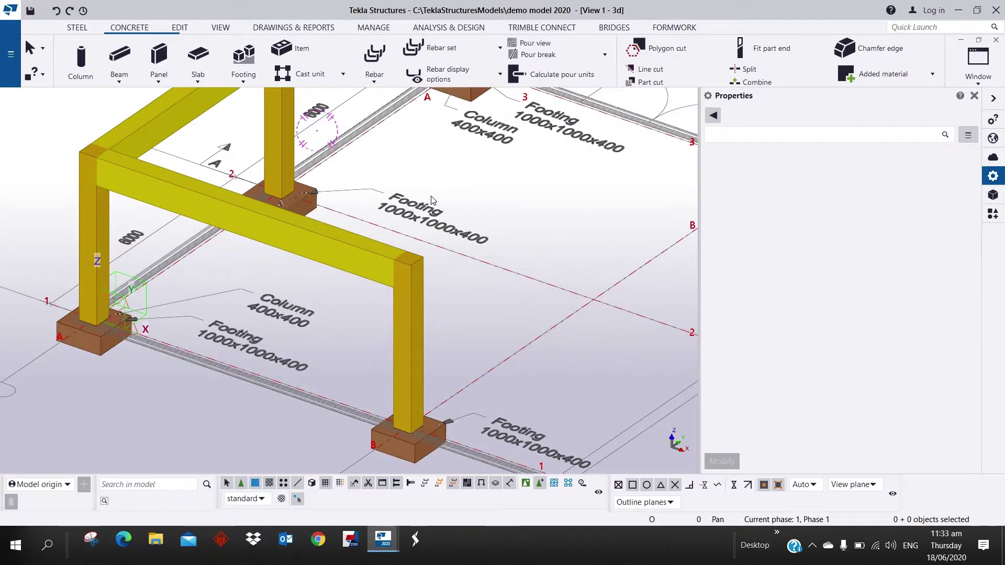
# Step: Inspect the finished beam frame in 3D and examine the reference drawing's column position between grid lines B and C
pyautogui.scroll(-5, 433, 200)
pyautogui.moveTo(450, 253); pyautogui.dragTo(378, 255, button='middle')
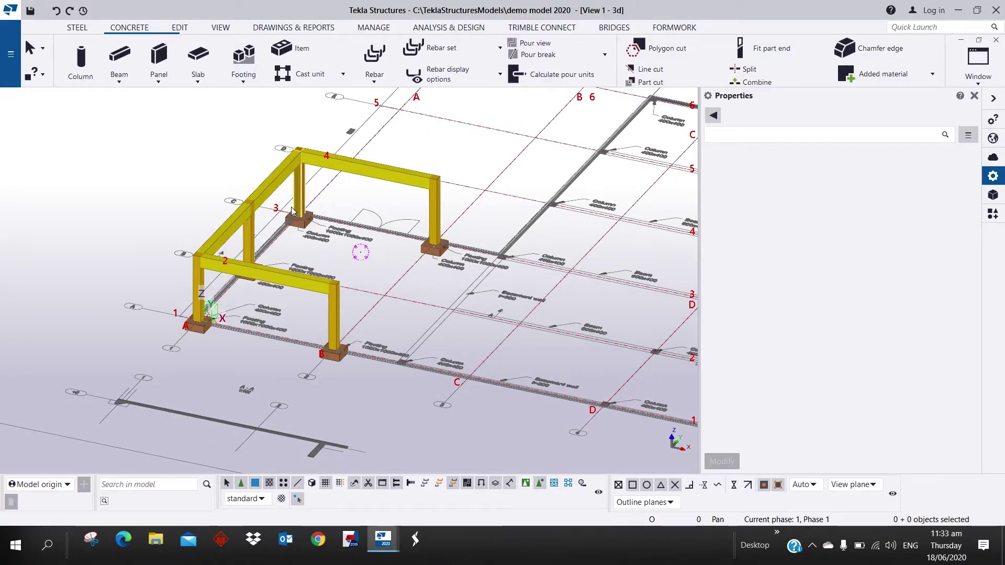
pyautogui.scroll(8, 292, 211)
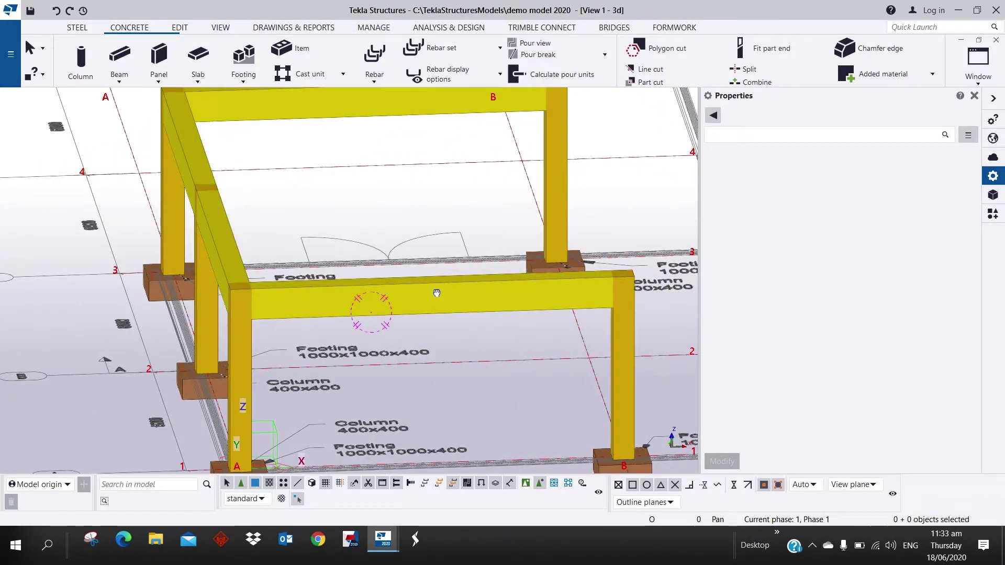
pyautogui.scroll(-10, 436, 293)
pyautogui.keyDown('ctrl'); pyautogui.moveTo(401, 279); pyautogui.dragTo(390, 216, button='middle'); pyautogui.keyUp('ctrl')
pyautogui.scroll(-3, 413, 369)
pyautogui.scroll(3, 432, 377)
pyautogui.scroll(5, 360, 299)
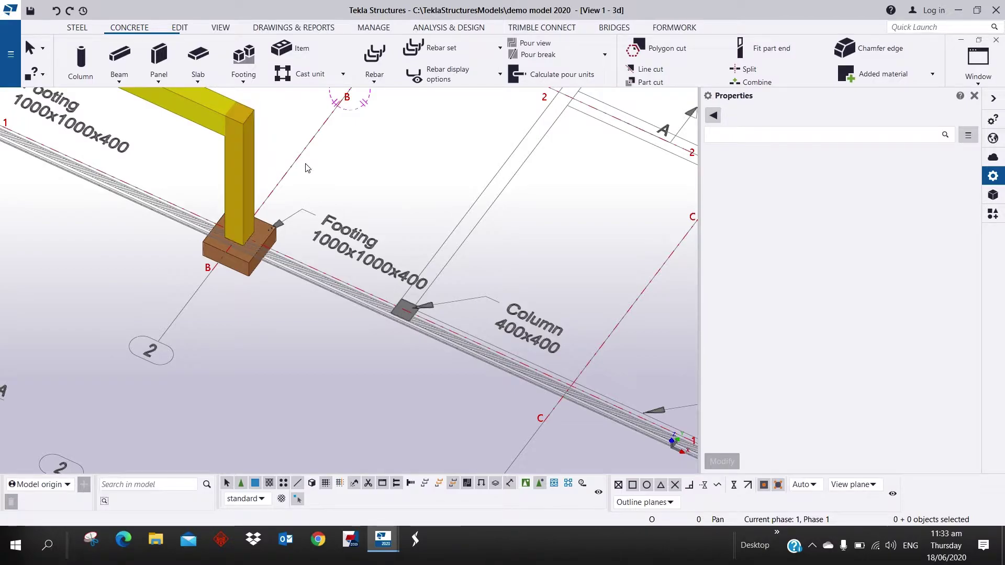
# Step: In plan view, stretch the grid line 3 beam past B to the near face of the 400x400 column, about 10600 mm long
pyautogui.hotkey('ctrl', 'p')
pyautogui.scroll(10, 345, 320)
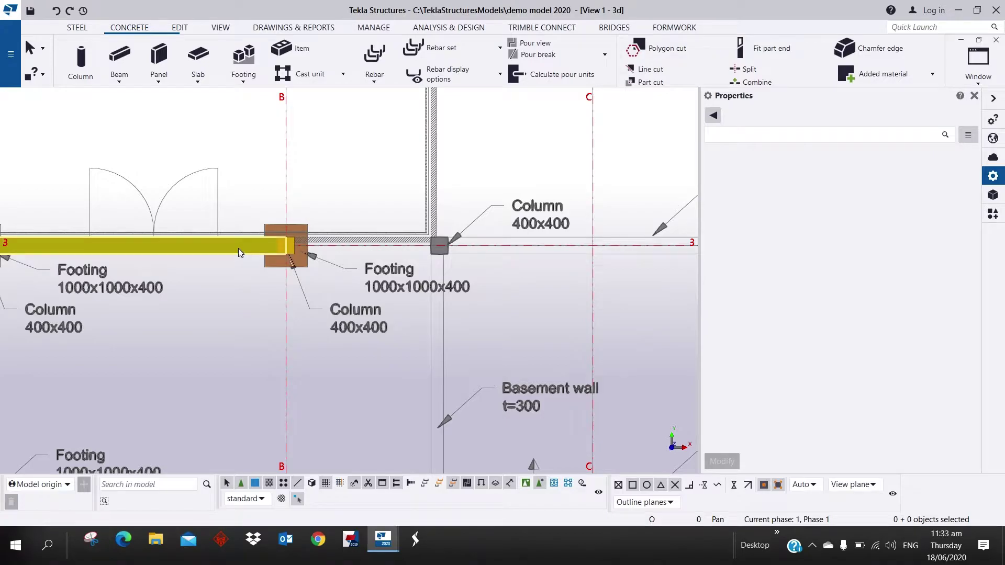
pyautogui.click(237, 248)
pyautogui.scroll(3, 289, 245)
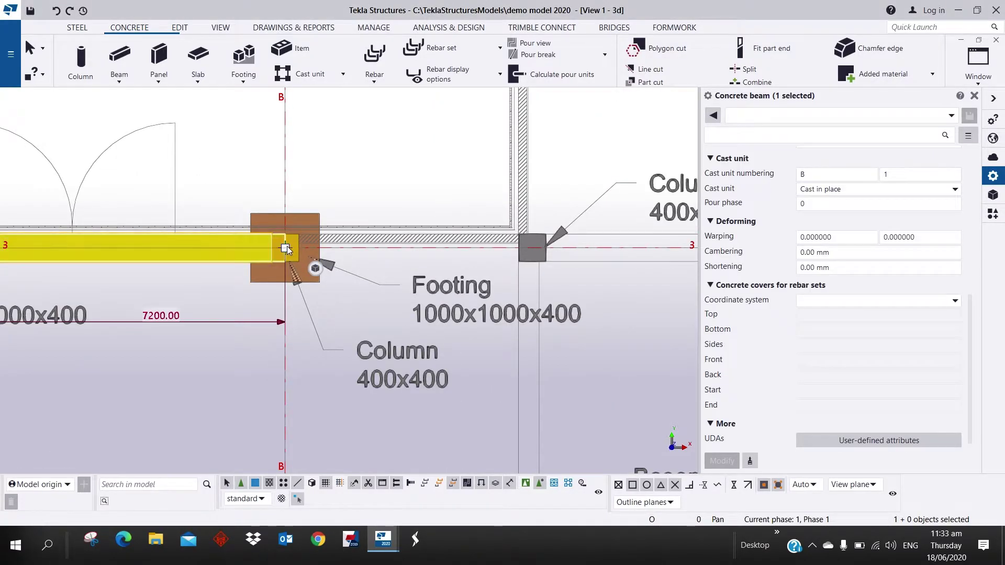
pyautogui.moveTo(284, 247); pyautogui.dragTo(518, 249)
pyautogui.scroll(-6, 443, 262)
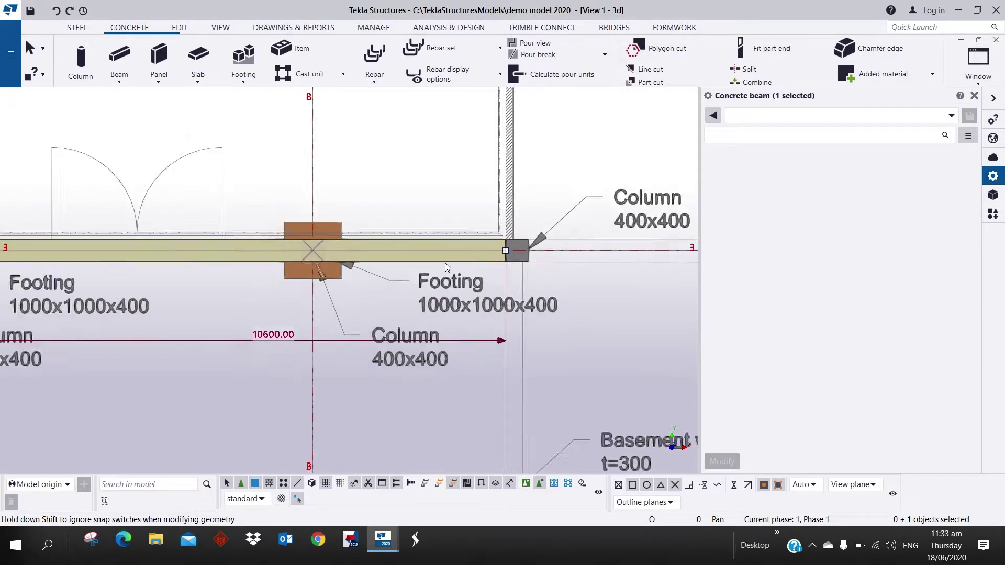
# Step: Stretch the grid line 1 beam past B to the near face of the drawn 400x400 column, about 10400 mm long
pyautogui.scroll(5, 347, 223)
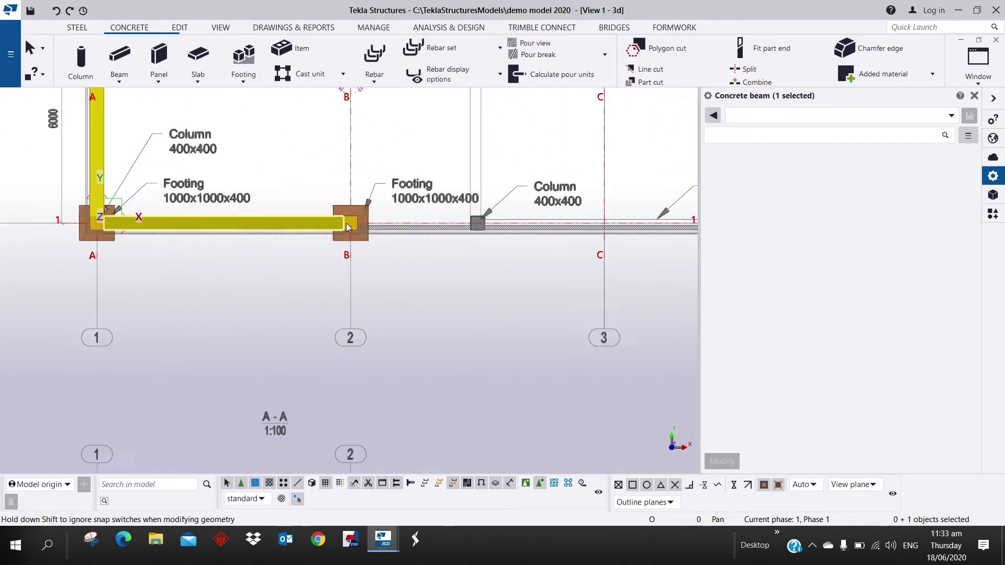
pyautogui.click(302, 231)
pyautogui.moveTo(346, 222); pyautogui.dragTo(549, 222)
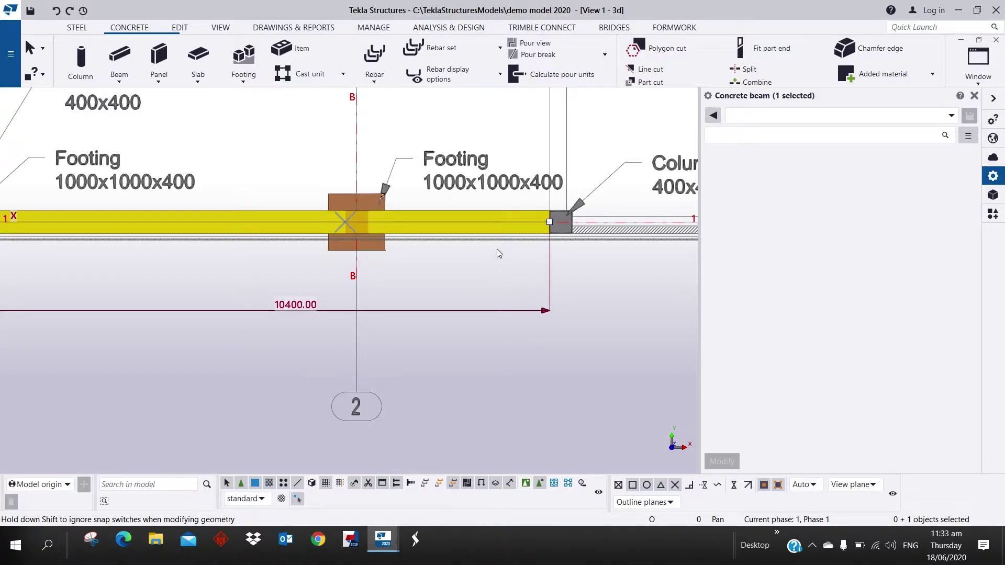
pyautogui.scroll(2, 553, 217)
pyautogui.scroll(-1, 553, 218)
# Step: Select all columns and beams of the frame without the footings, and open the linear copy settings for them
pyautogui.keyDown('ctrl'); pyautogui.moveTo(553, 218); pyautogui.dragTo(483, 328, button='middle'); pyautogui.keyUp('ctrl')
pyautogui.scroll(-8, 482, 328)
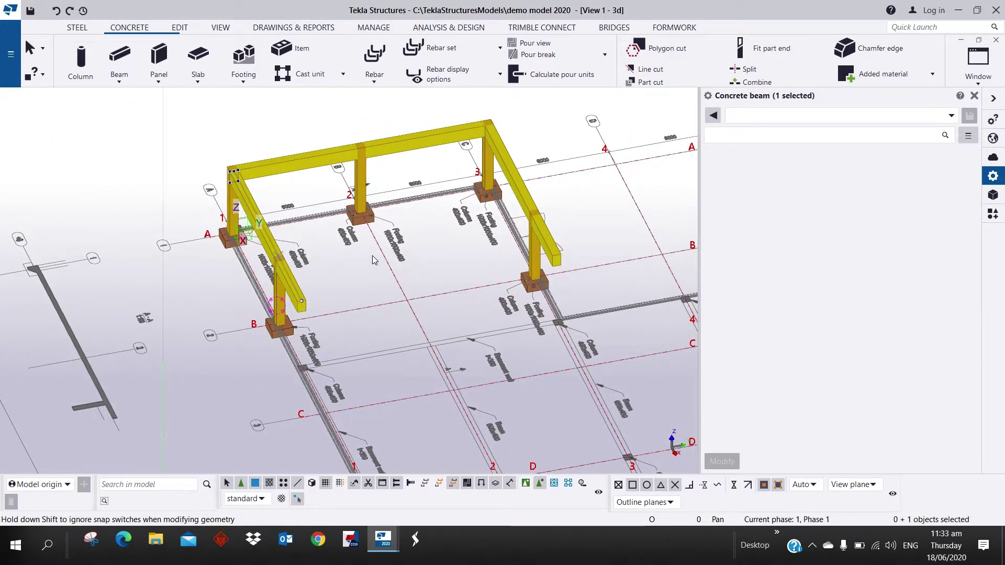
pyautogui.moveTo(468, 264); pyautogui.dragTo(503, 414, button='middle')
pyautogui.click(463, 386)
pyautogui.keyDown('ctrl'); pyautogui.moveTo(441, 393); pyautogui.dragTo(471, 293, button='middle'); pyautogui.keyUp('ctrl')
pyautogui.moveTo(603, 204); pyautogui.dragTo(199, 312)
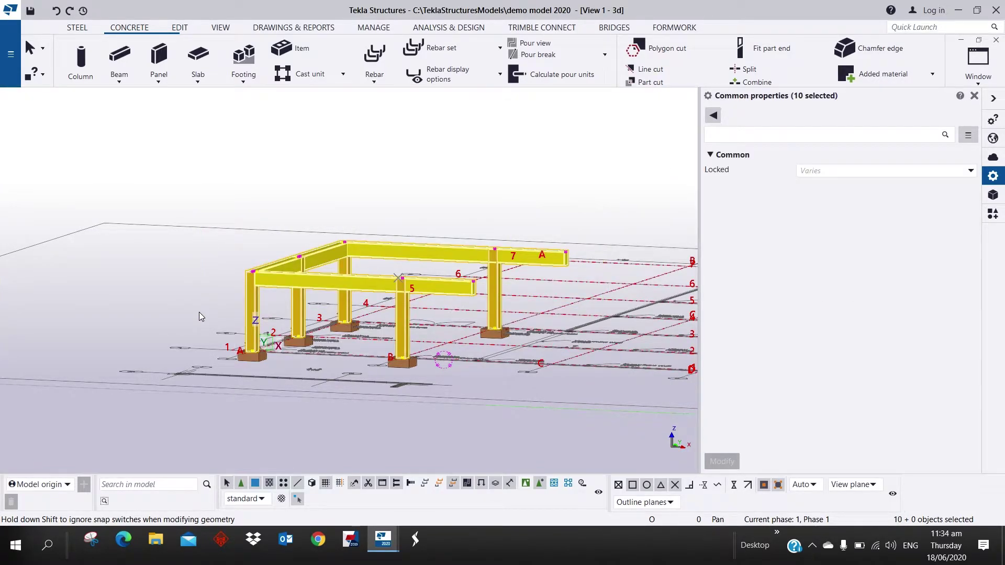
pyautogui.rightClick(306, 282)
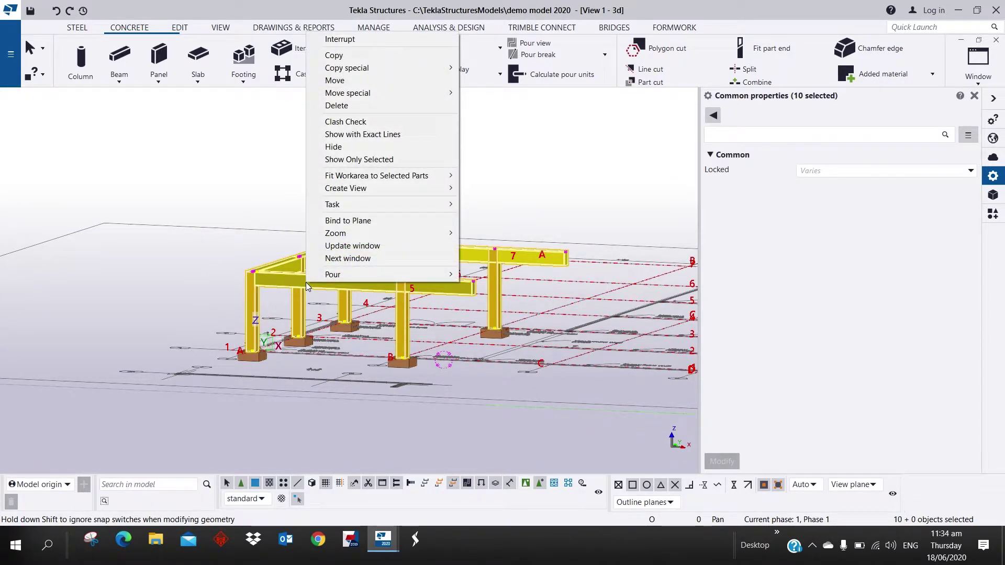
pyautogui.moveTo(399, 67)
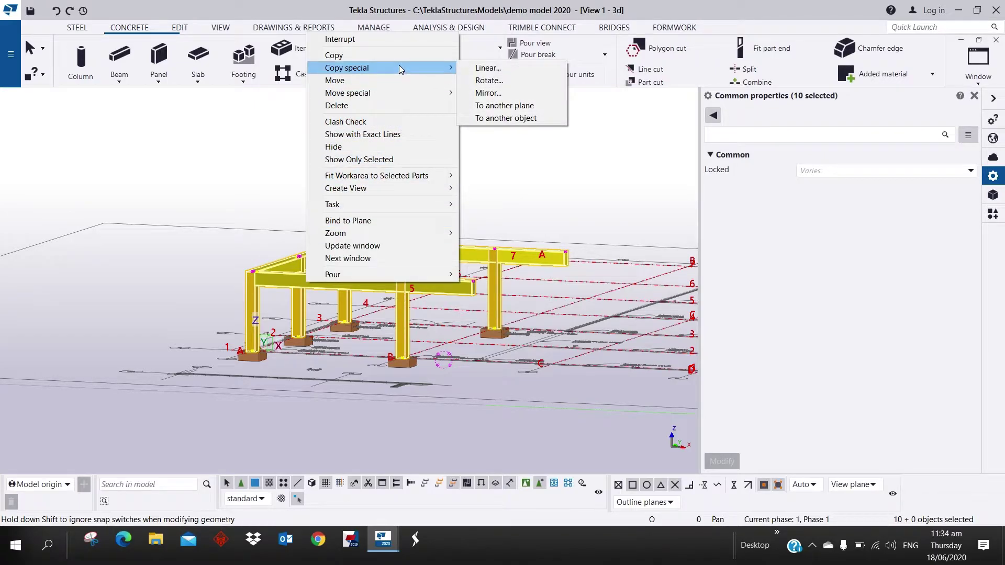
pyautogui.click(504, 68)
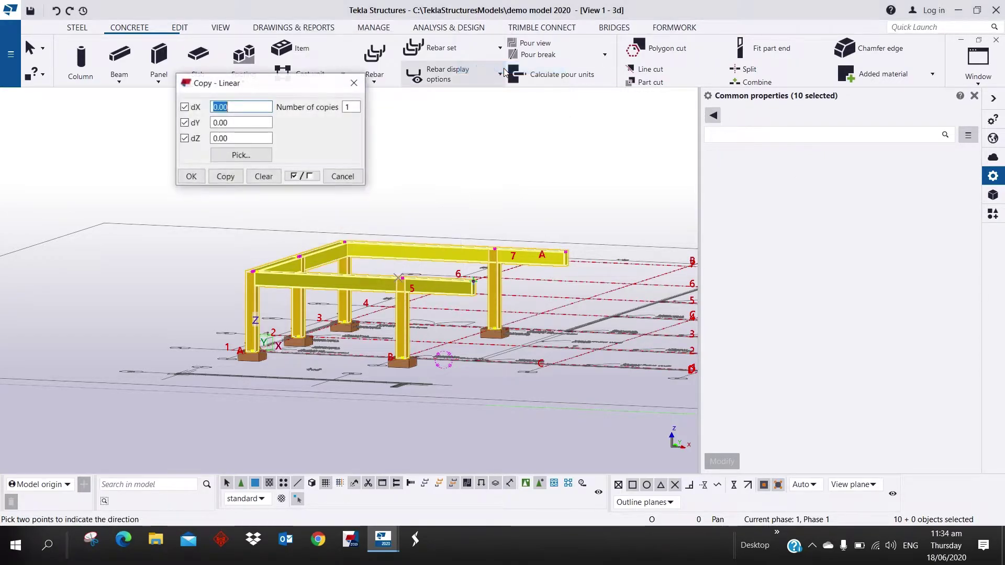
# Step: Define the copy offset from the base corner to the top corner of the column at B-1, 3600 mm in Z
pyautogui.click(228, 154)
pyautogui.scroll(3, 406, 361)
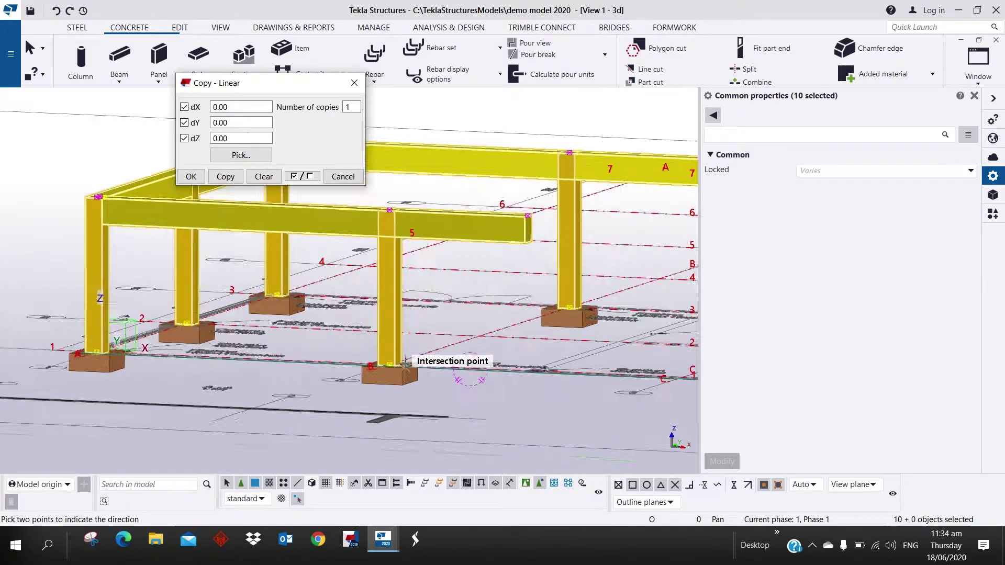
pyautogui.scroll(5, 405, 361)
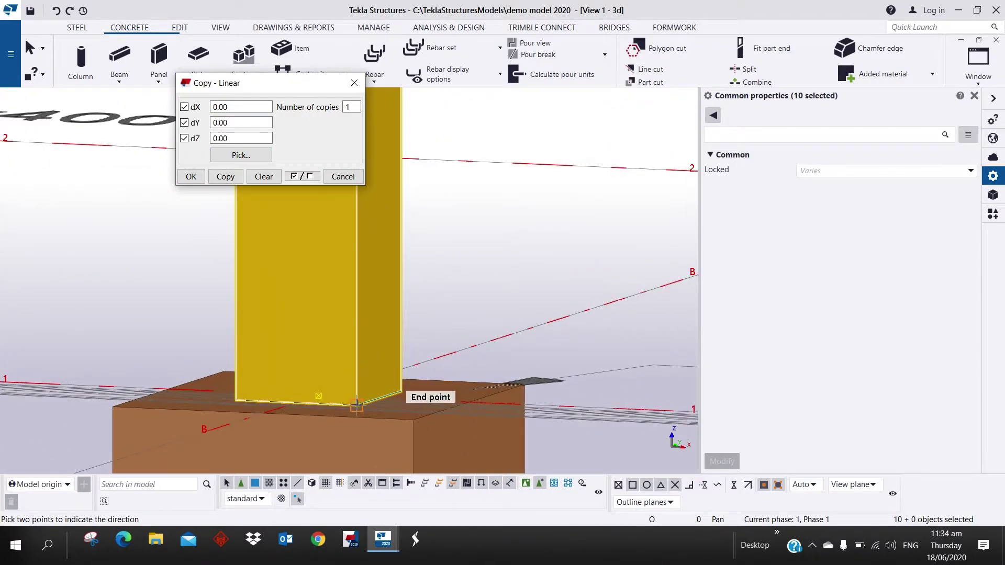
pyautogui.click(356, 404)
pyautogui.scroll(-4, 398, 314)
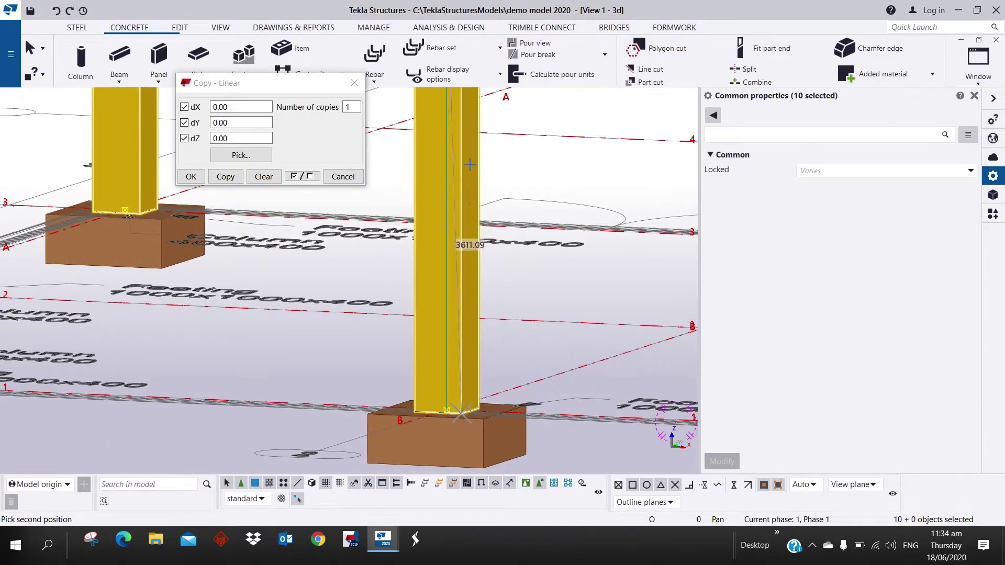
pyautogui.moveTo(469, 165); pyautogui.dragTo(478, 369, button='middle')
pyautogui.click(471, 184)
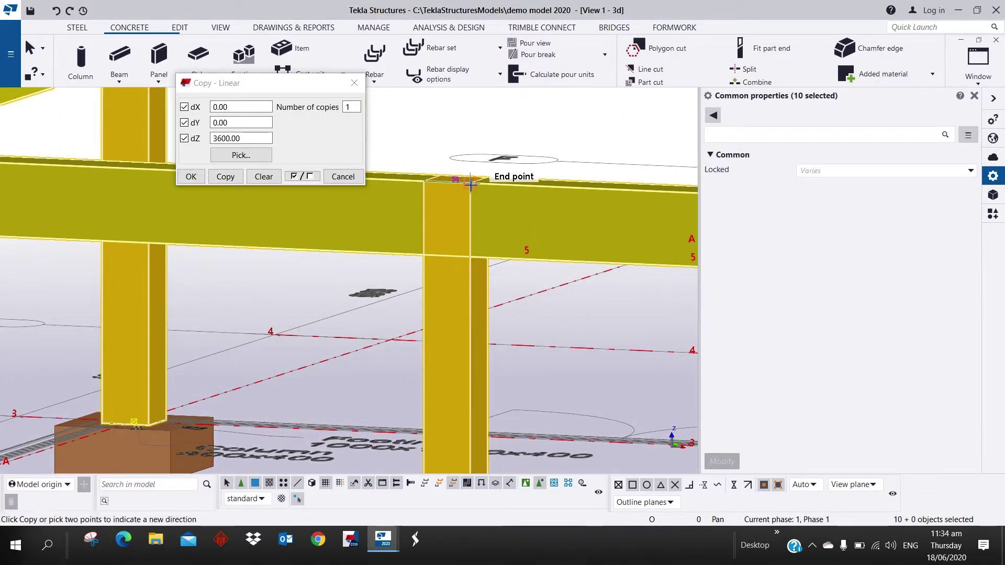
# Step: Create three copies of the frame storey upward, interrupt the command and close the linear copy settings
pyautogui.doubleClick(346, 107)
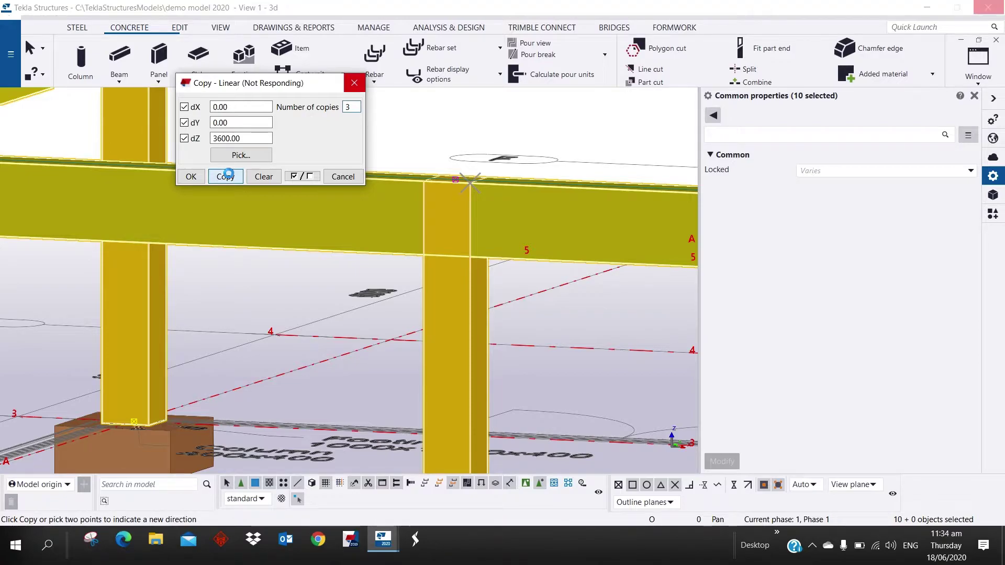
pyautogui.rightClick(366, 124)
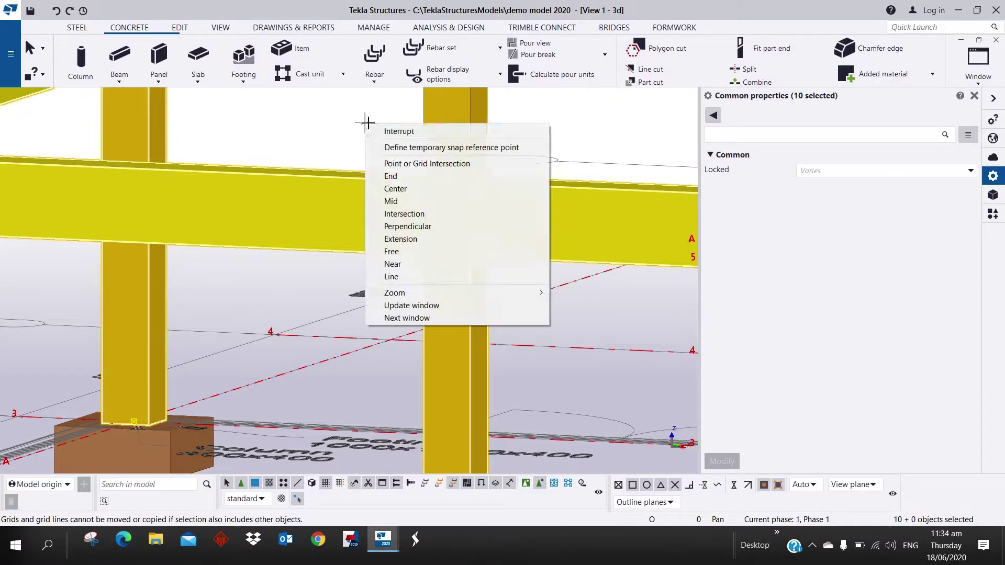
pyautogui.click(399, 131)
pyautogui.scroll(-10, 304, 151)
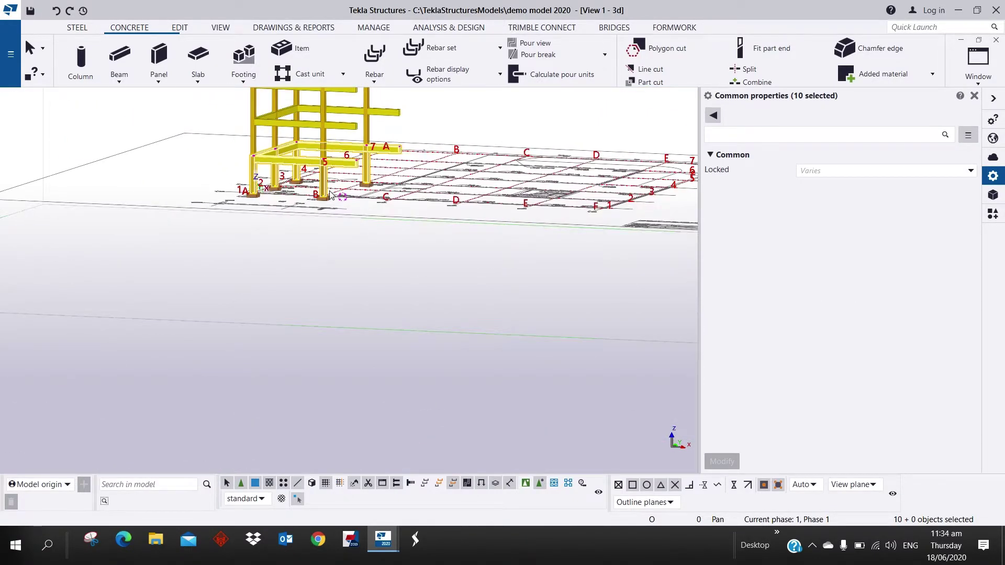
pyautogui.keyDown('ctrl'); pyautogui.moveTo(337, 185); pyautogui.dragTo(370, 168, button='middle'); pyautogui.keyUp('ctrl')
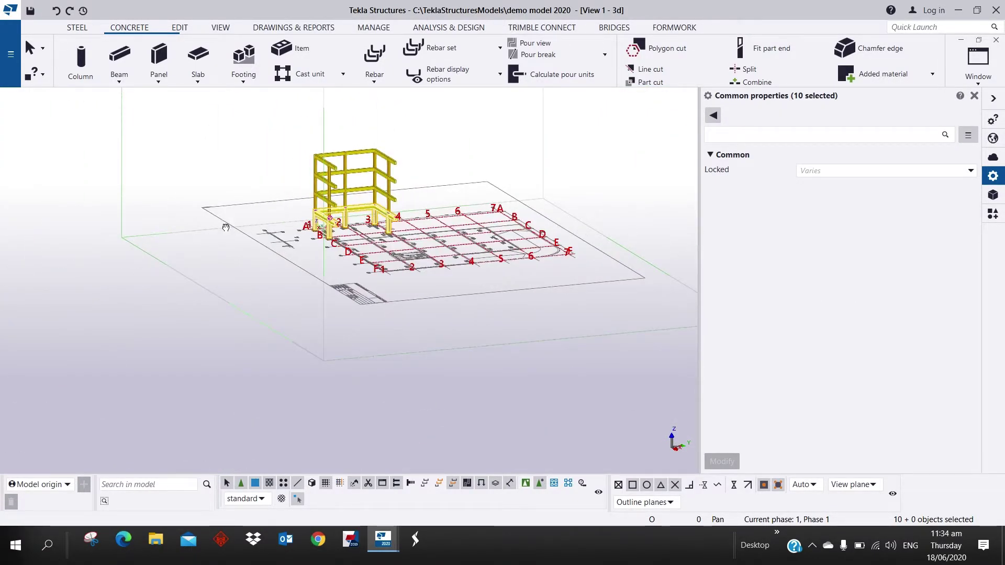
pyautogui.scroll(3, 370, 169)
pyautogui.scroll(3, 370, 168)
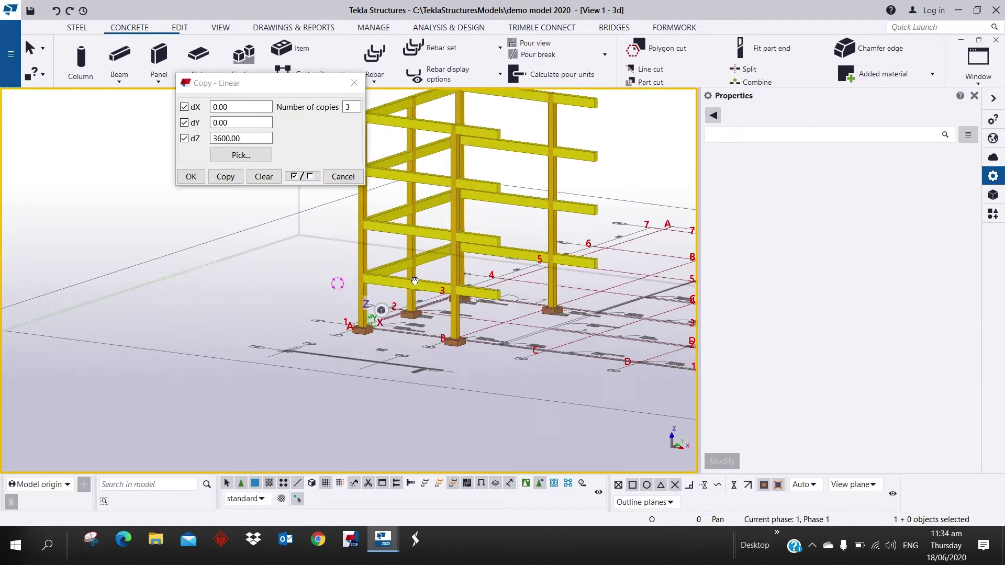
pyautogui.click(344, 175)
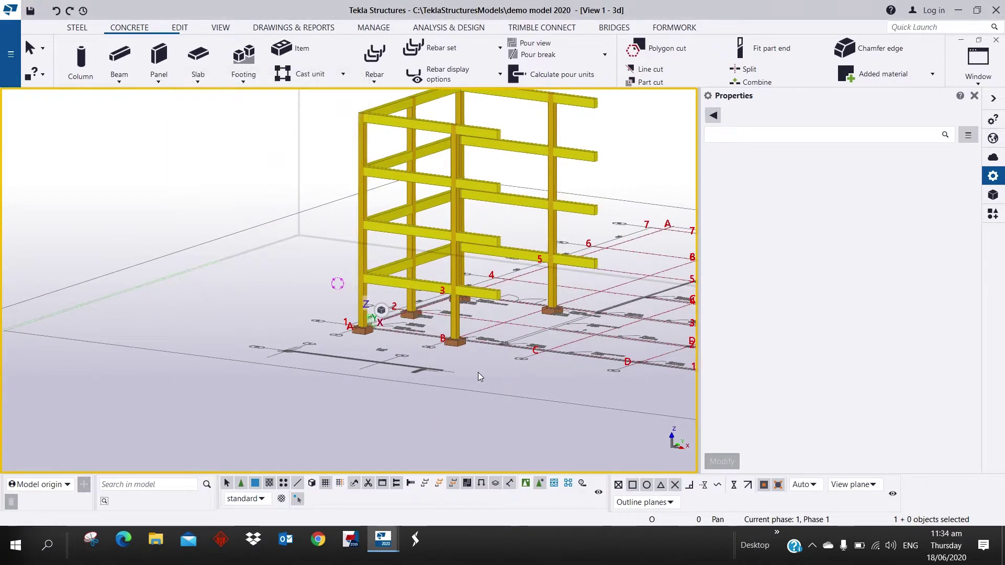
# Step: Select the pad footing at grid B-3 and open its object inquiry report
pyautogui.moveTo(482, 372); pyautogui.dragTo(345, 341, button='middle')
pyautogui.scroll(3, 449, 279)
pyautogui.scroll(5, 448, 279)
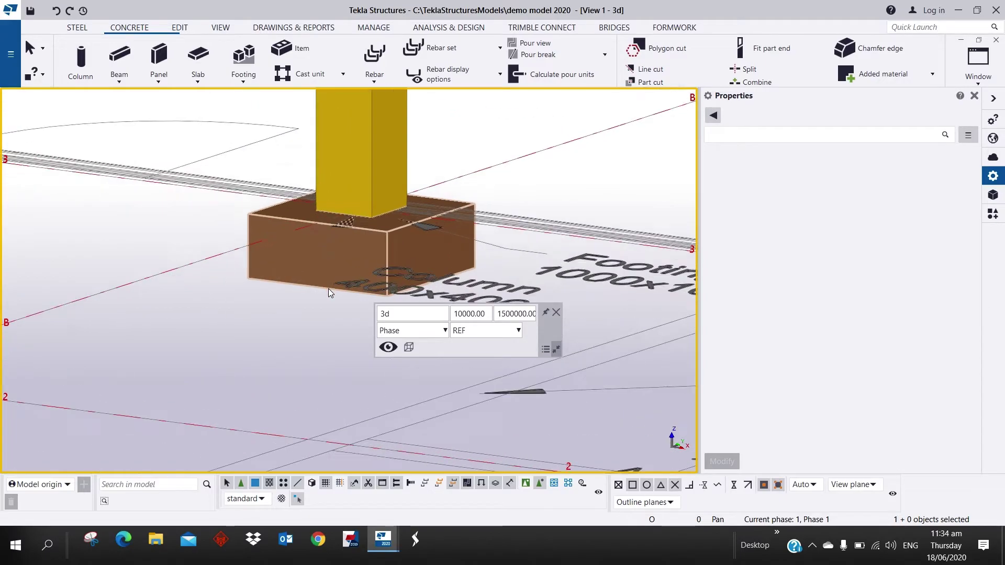
pyautogui.scroll(2, 388, 240)
pyautogui.click(387, 240)
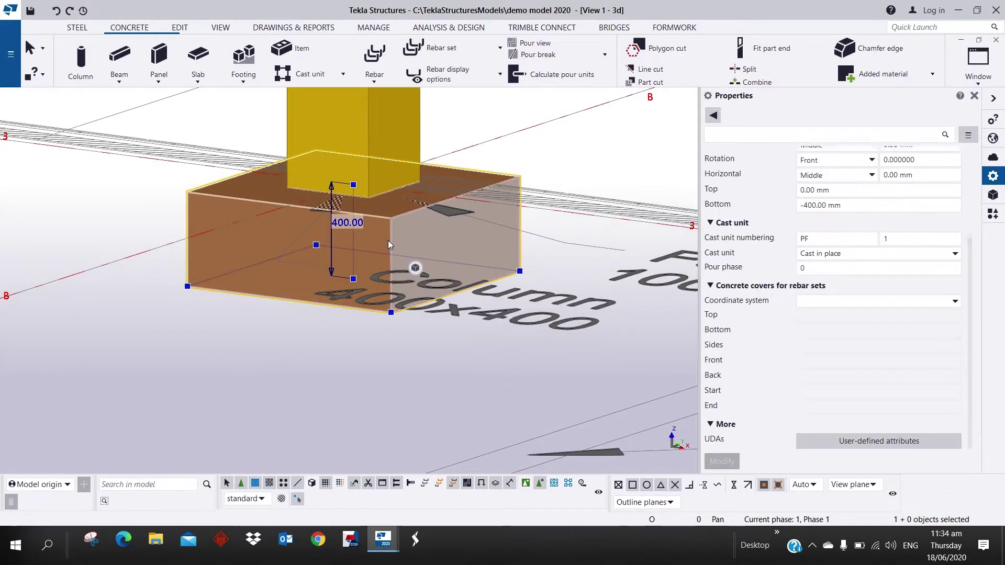
pyautogui.rightClick(388, 241)
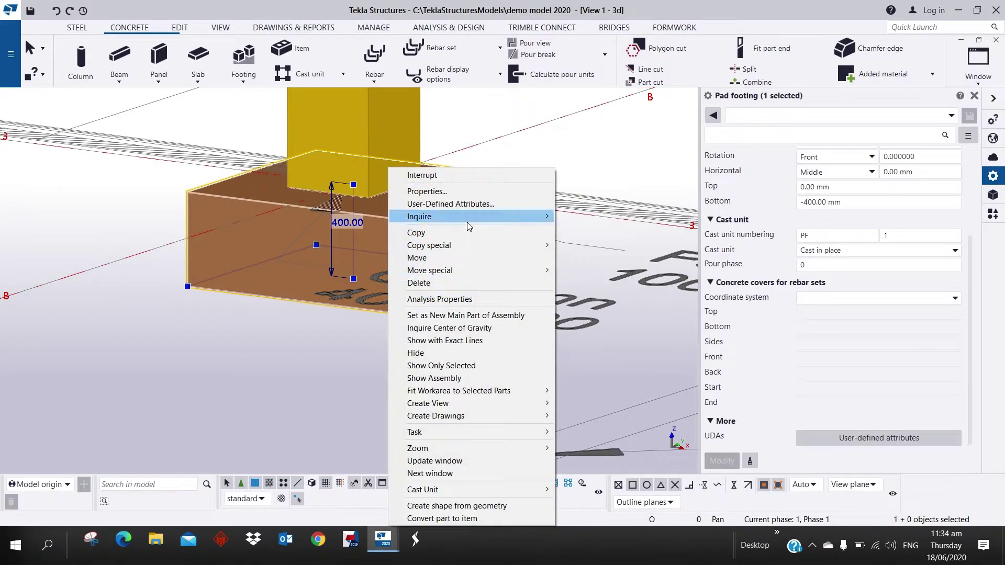
pyautogui.moveTo(549, 218)
pyautogui.click(589, 219)
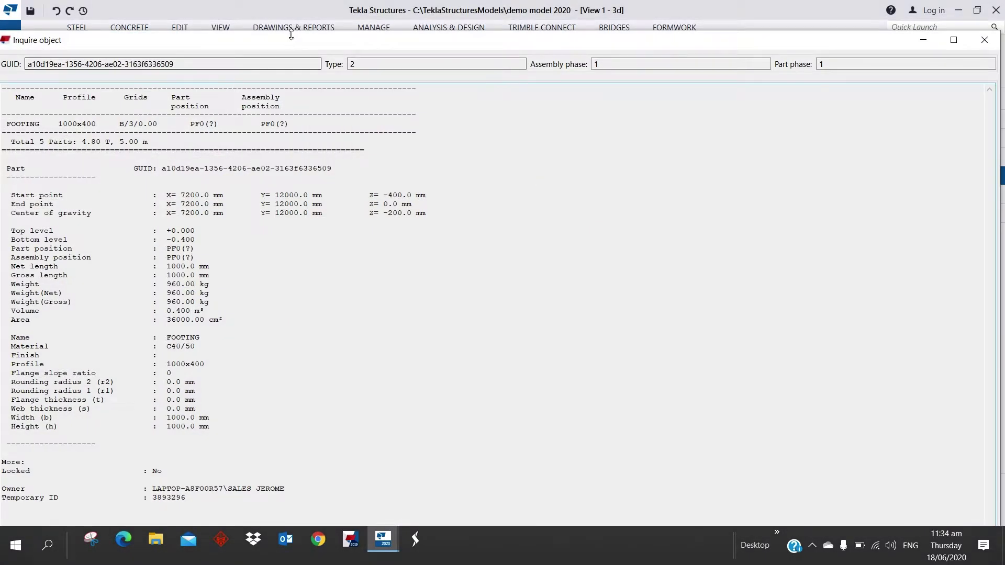
# Step: Examine the footing report's lengths, weights, volume, area and owner, and close the report
pyautogui.moveTo(294, 49); pyautogui.dragTo(763, 49)
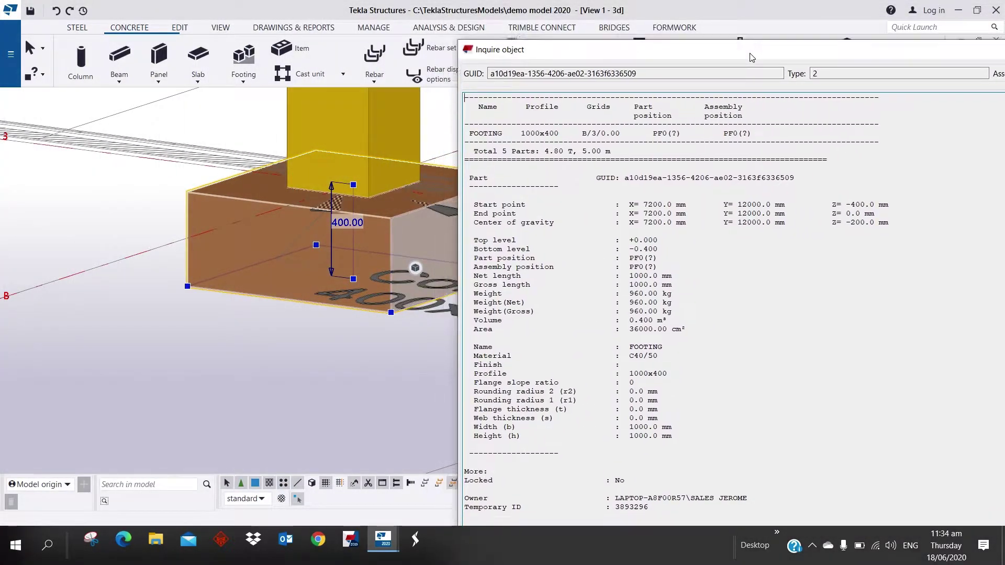
pyautogui.moveTo(325, 350); pyautogui.dragTo(209, 379, button='middle')
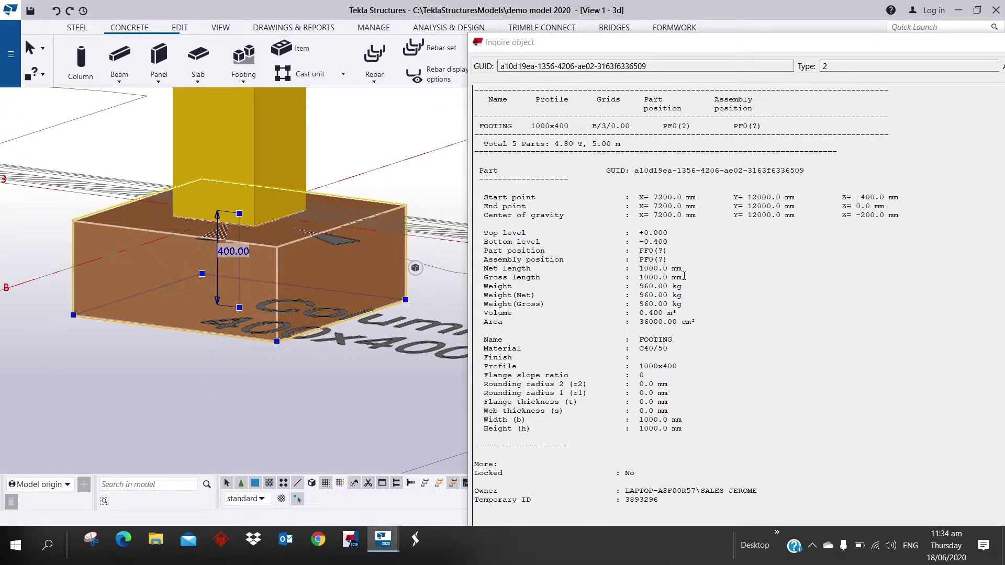
pyautogui.moveTo(685, 272); pyautogui.dragTo(482, 265)
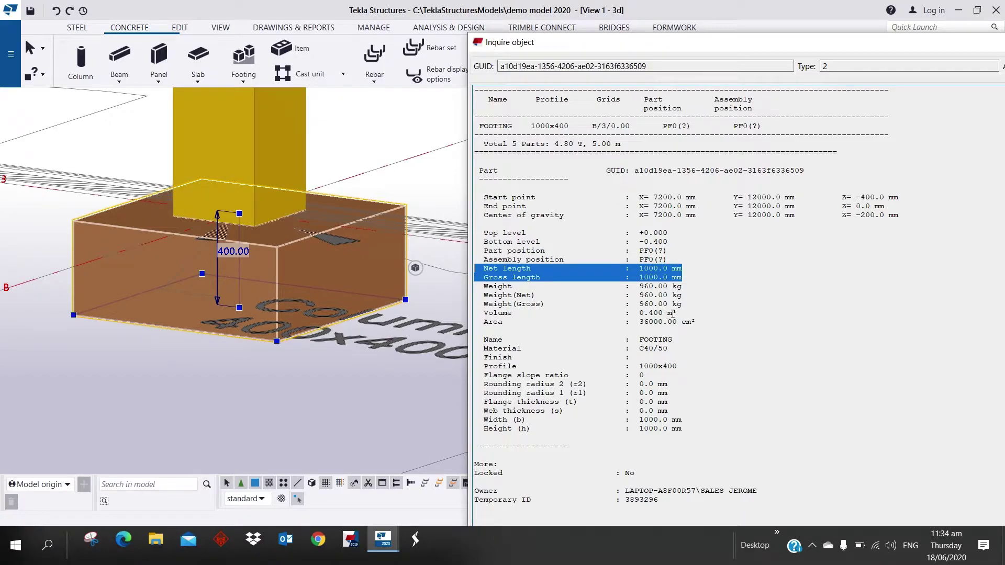
pyautogui.moveTo(684, 306); pyautogui.dragTo(549, 288)
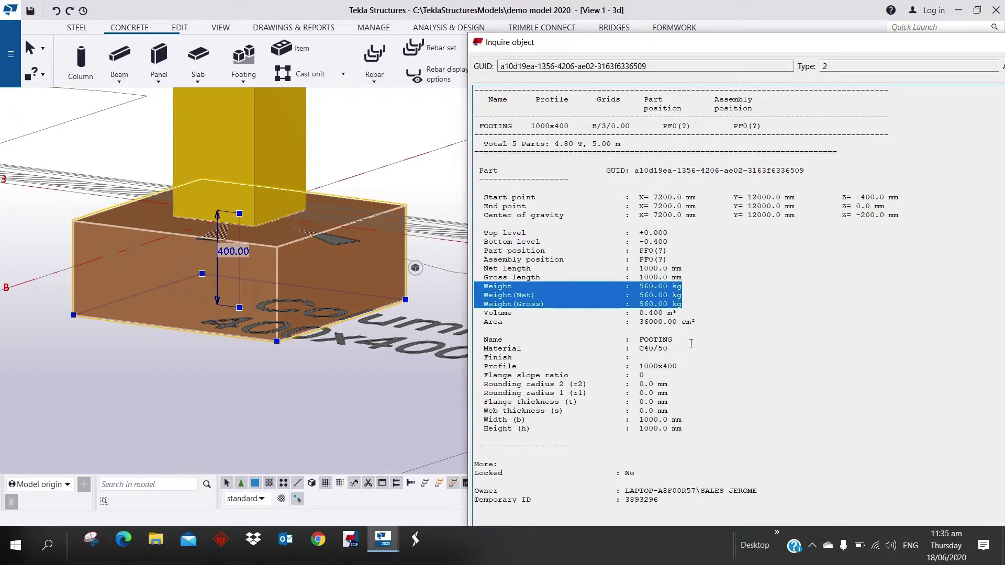
pyautogui.moveTo(702, 321); pyautogui.dragTo(457, 314)
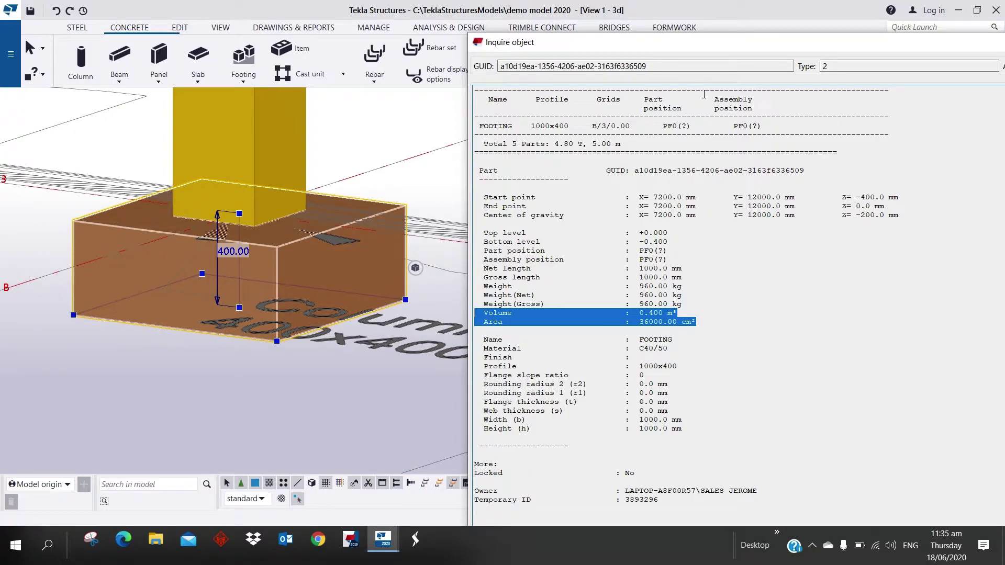
pyautogui.moveTo(704, 42); pyautogui.dragTo(657, 10)
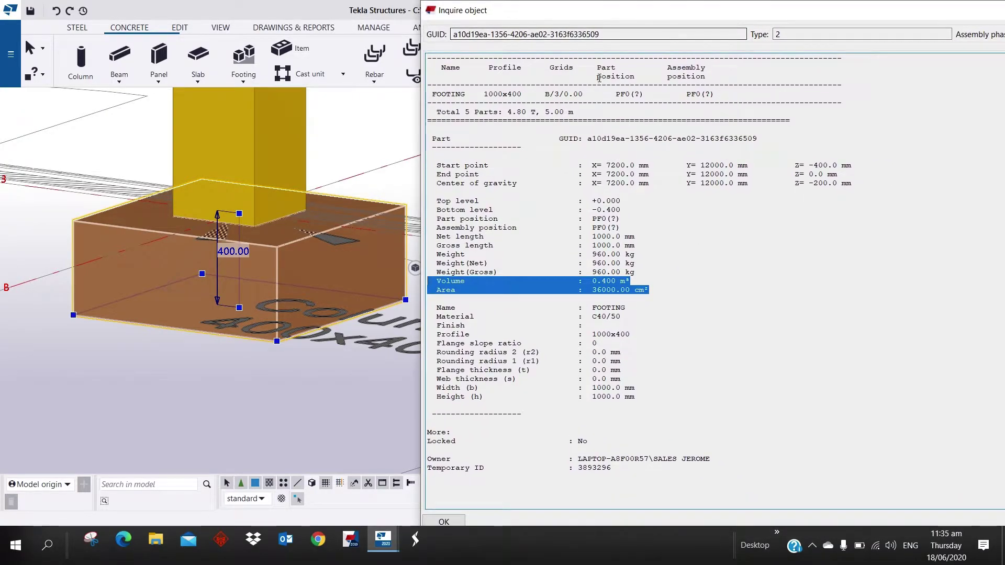
pyautogui.moveTo(717, 459); pyautogui.dragTo(435, 453)
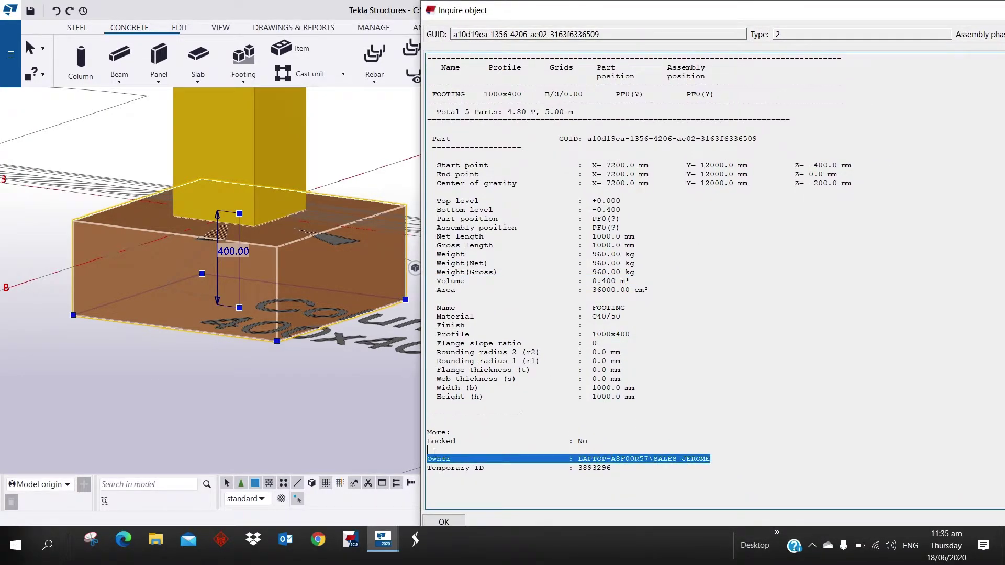
pyautogui.click(493, 449)
pyautogui.moveTo(975, 20); pyautogui.dragTo(583, 150)
pyautogui.click(879, 151)
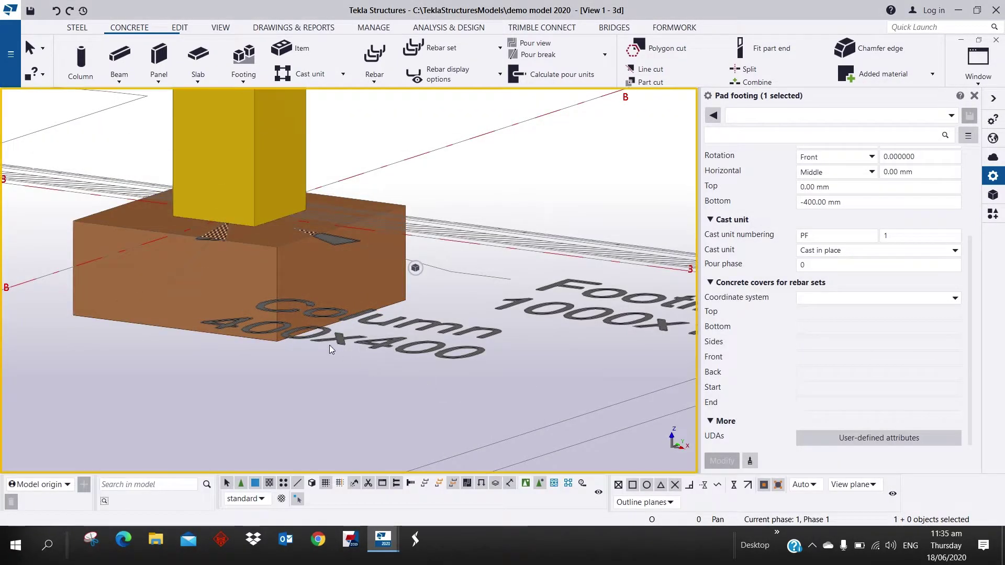
# Step: Enlarge the footing at B-3 by pulling one side face along grid line 3 toward C and another along grid line B toward 2
pyautogui.click(298, 306)
pyautogui.keyDown('ctrl'); pyautogui.moveTo(266, 334); pyautogui.dragTo(268, 367, button='middle'); pyautogui.keyUp('ctrl')
pyautogui.scroll(-3, 307, 256)
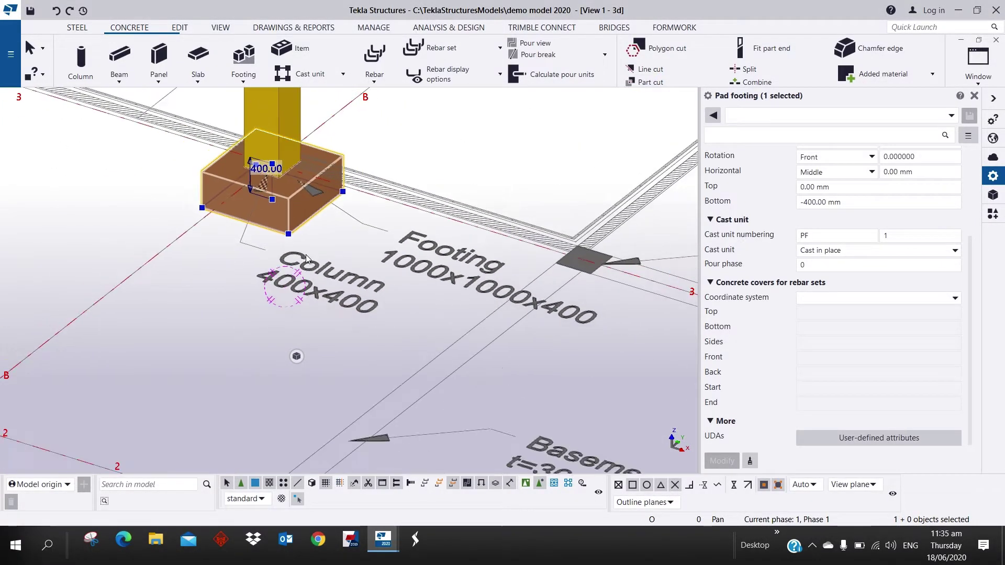
pyautogui.keyDown('ctrl'); pyautogui.moveTo(306, 258); pyautogui.dragTo(330, 369, button='middle'); pyautogui.keyUp('ctrl')
pyautogui.scroll(3, 334, 332)
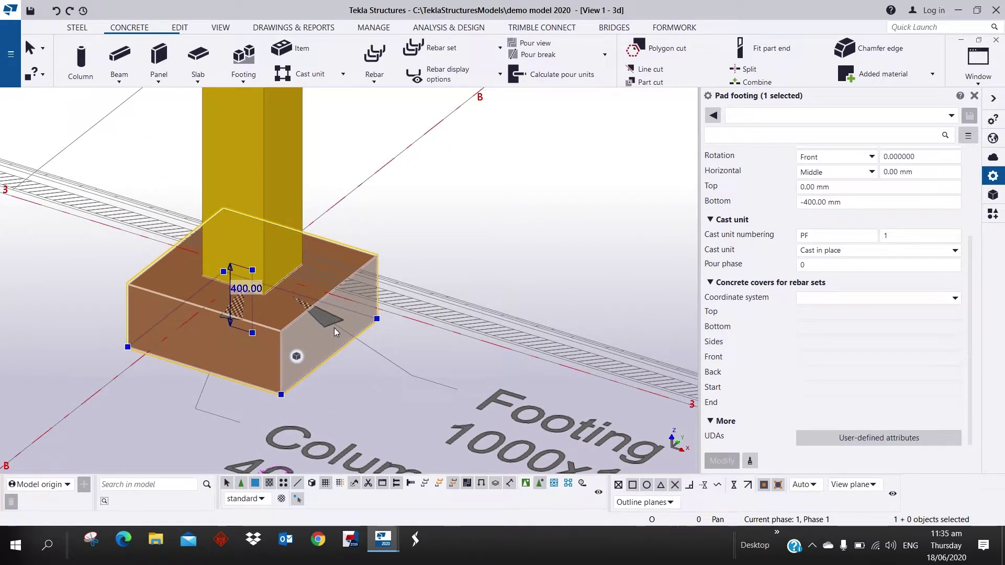
pyautogui.moveTo(334, 328); pyautogui.dragTo(404, 360)
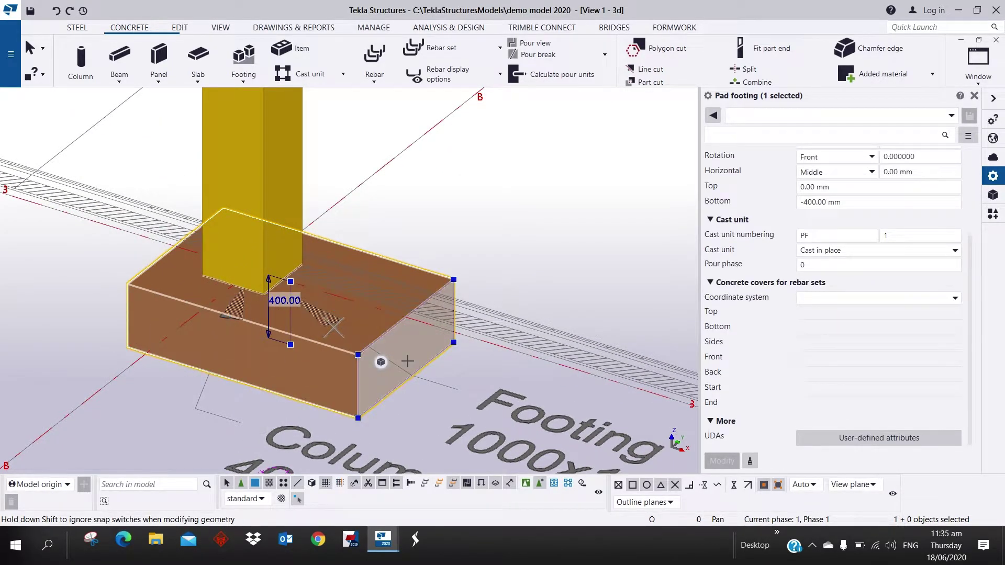
pyautogui.moveTo(332, 379); pyautogui.dragTo(279, 408)
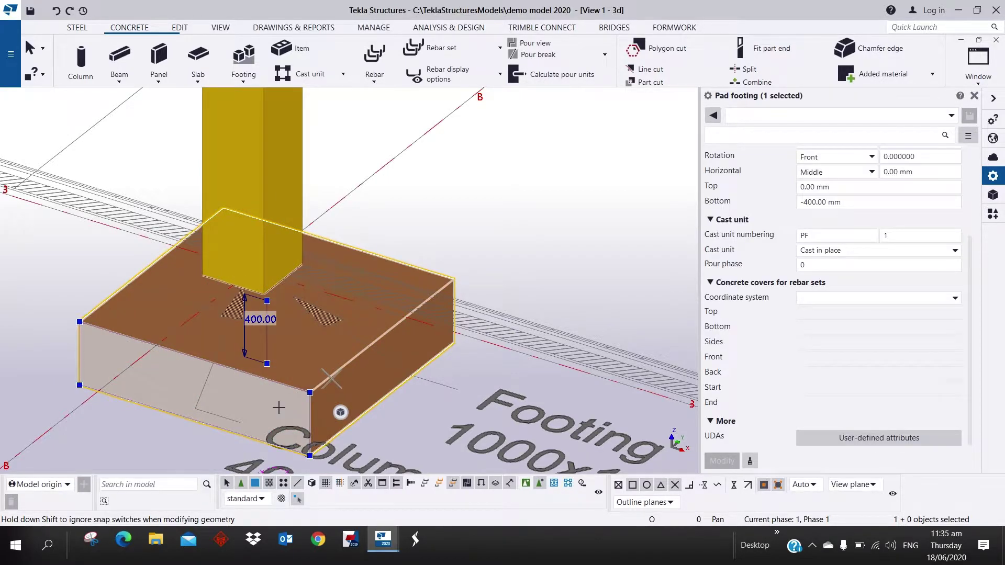
# Step: Raise the top of the footing at B-3 by 100 mm using its thickness dimension
pyautogui.scroll(-3, 302, 409)
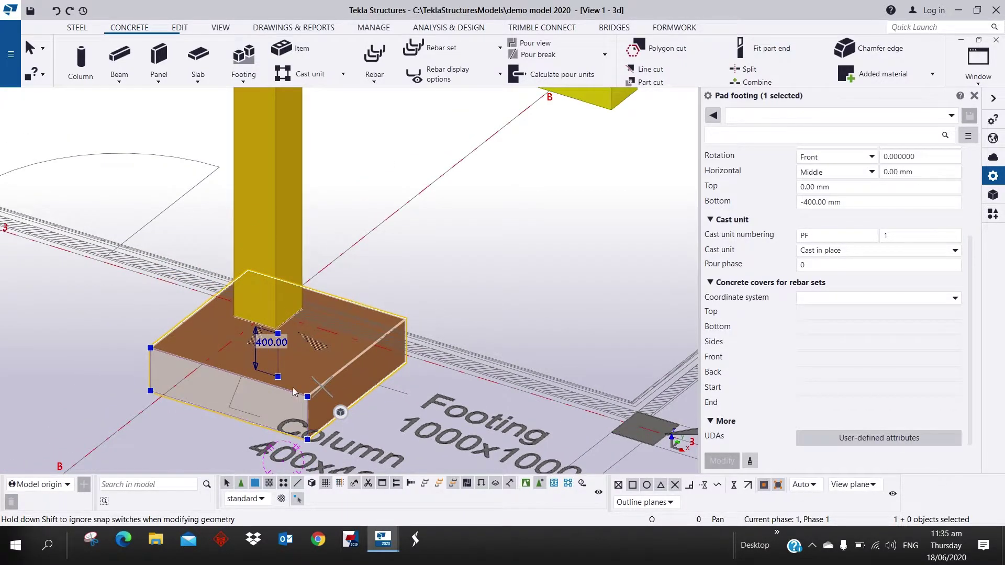
pyautogui.scroll(8, 291, 345)
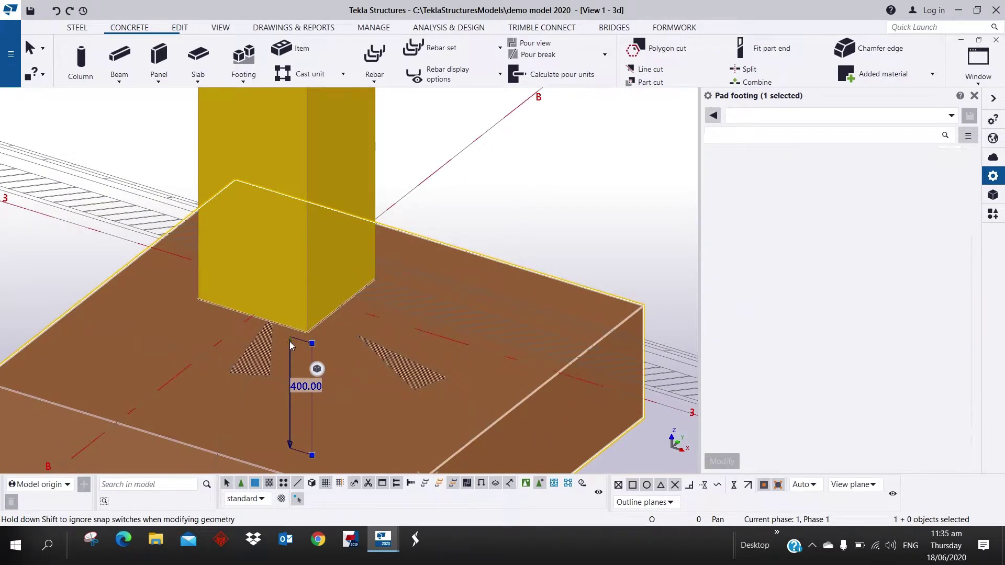
pyautogui.write('100')
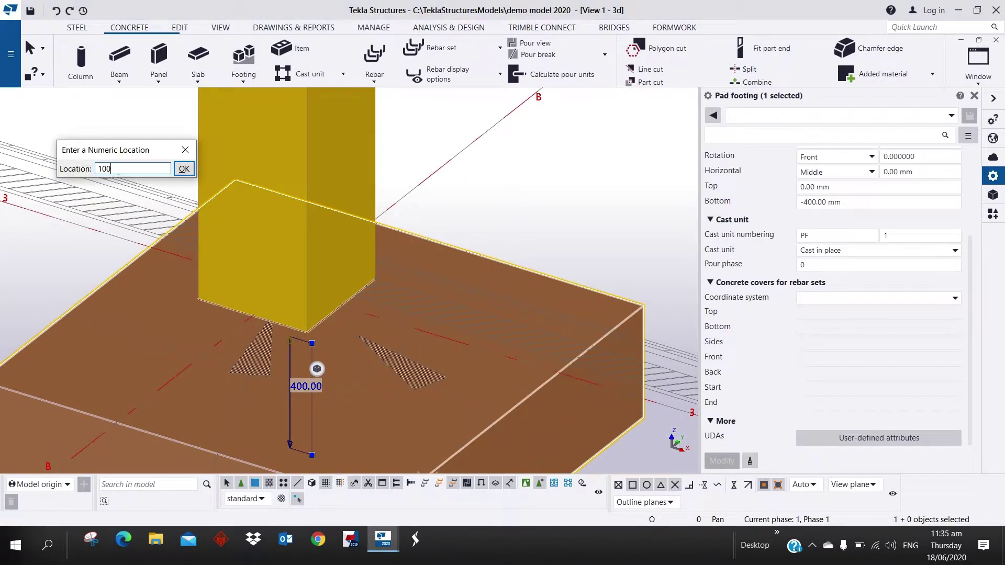
pyautogui.press('Return')
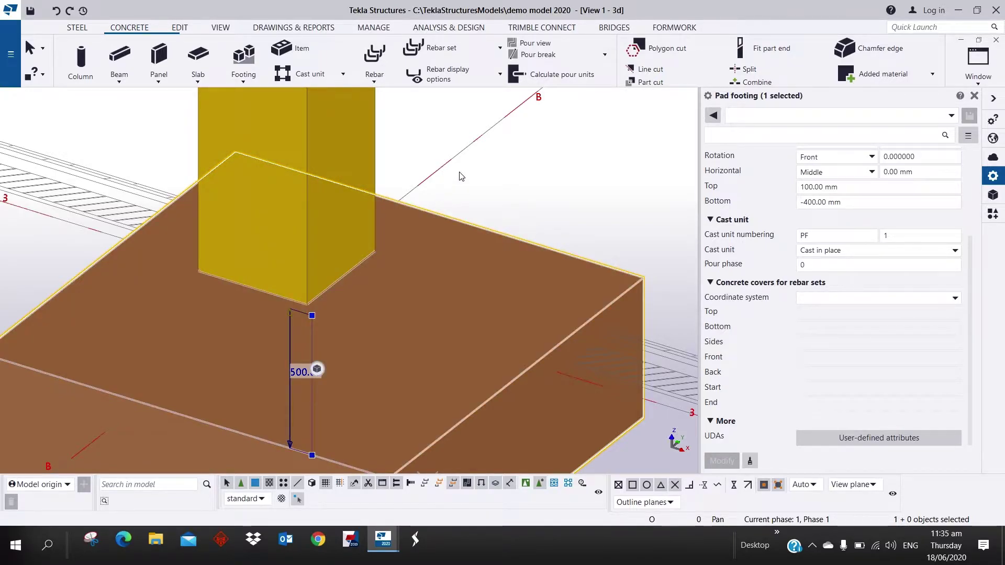
# Step: Reselect the pad footing at grid B-3 and check its profile in the part properties
pyautogui.scroll(-6, 456, 181)
pyautogui.press('Escape')
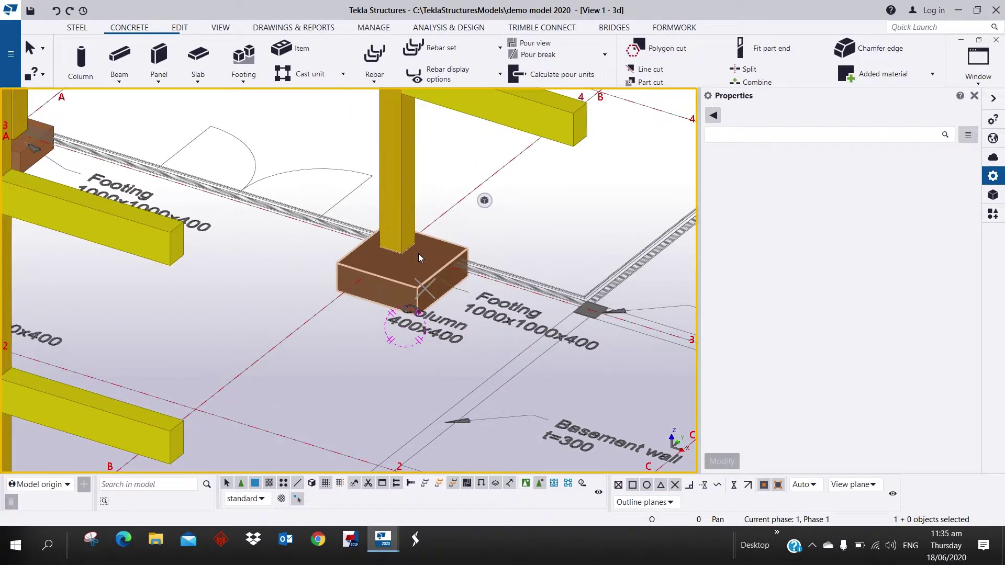
pyautogui.click(424, 277)
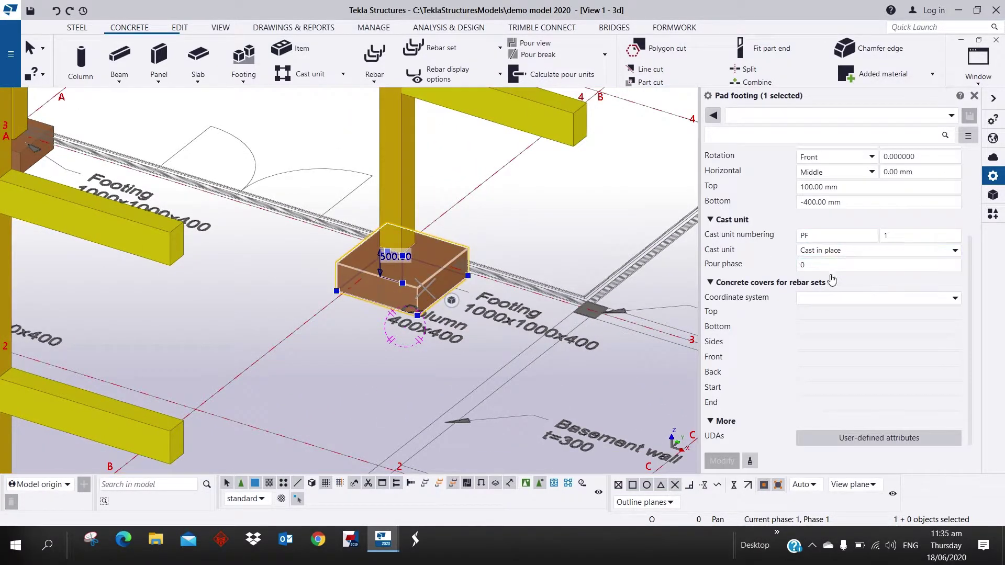
pyautogui.doubleClick(808, 191)
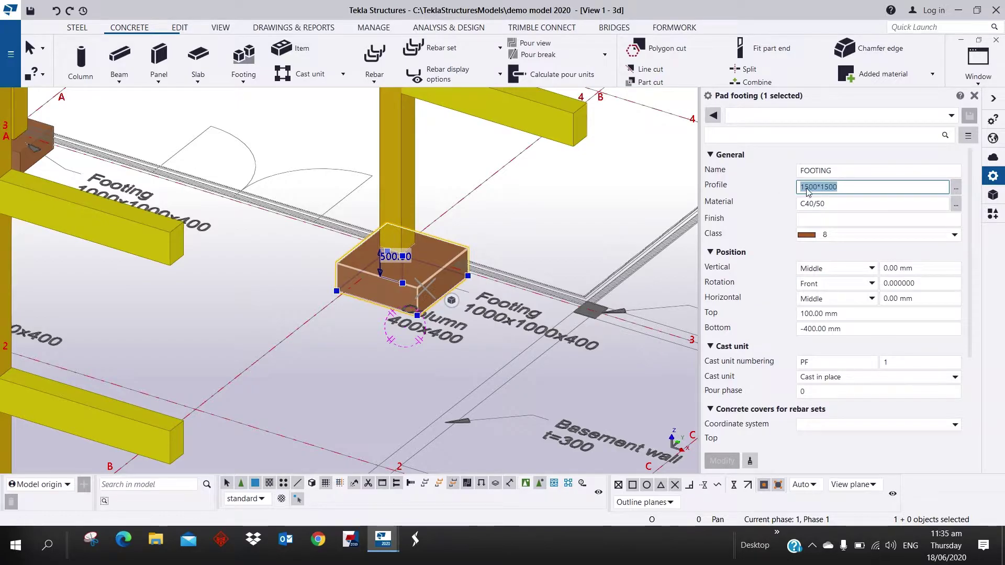
pyautogui.scroll(3, 478, 252)
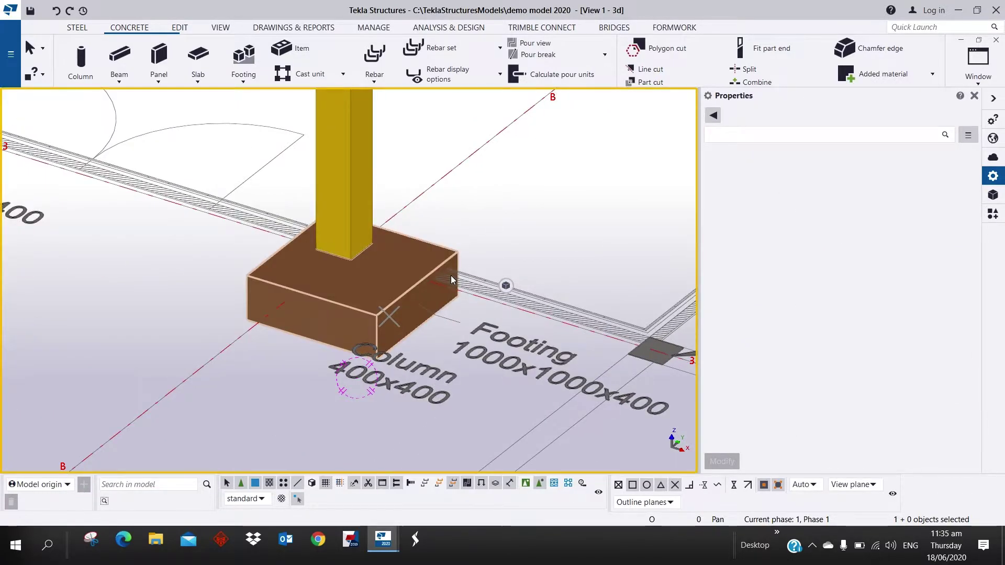
# Step: Inquire the B-3 footing as a part, examine the report's weight, volume and area, and close the report
pyautogui.rightClick(452, 279)
pyautogui.moveTo(504, 218)
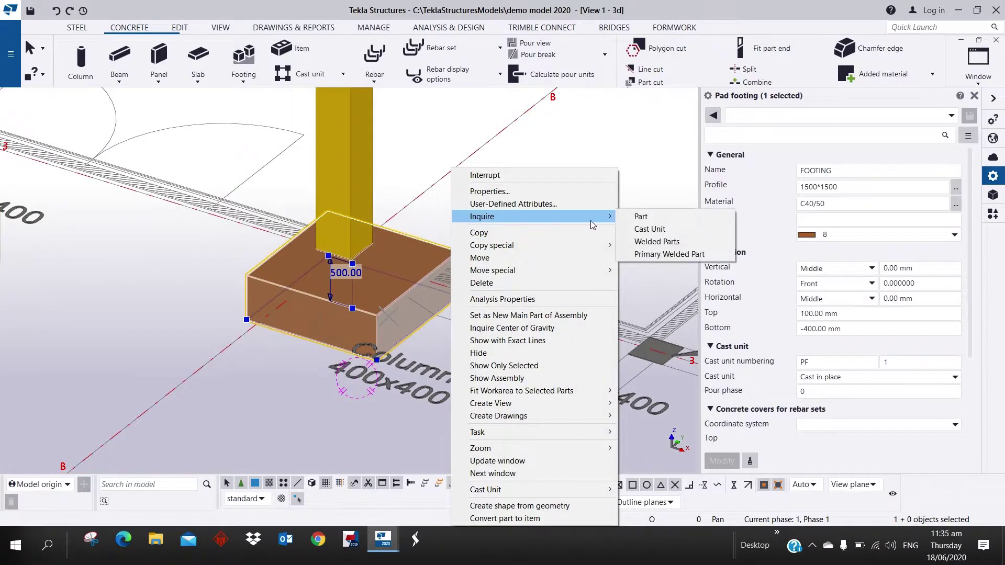
pyautogui.click(673, 219)
pyautogui.moveTo(193, 42); pyautogui.dragTo(704, 26)
pyautogui.moveTo(716, 251); pyautogui.dragTo(583, 285)
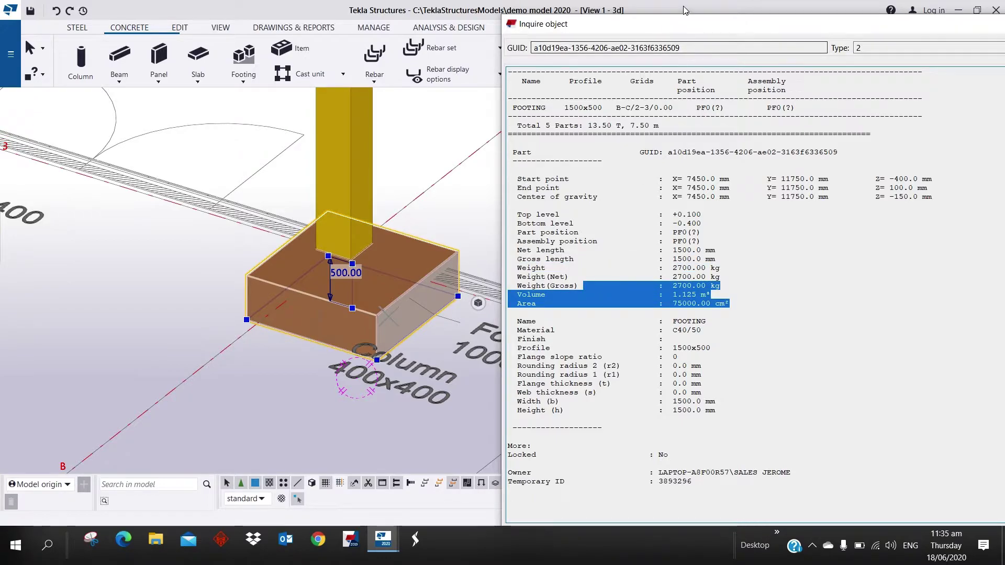
pyautogui.moveTo(694, 34); pyautogui.dragTo(245, 152)
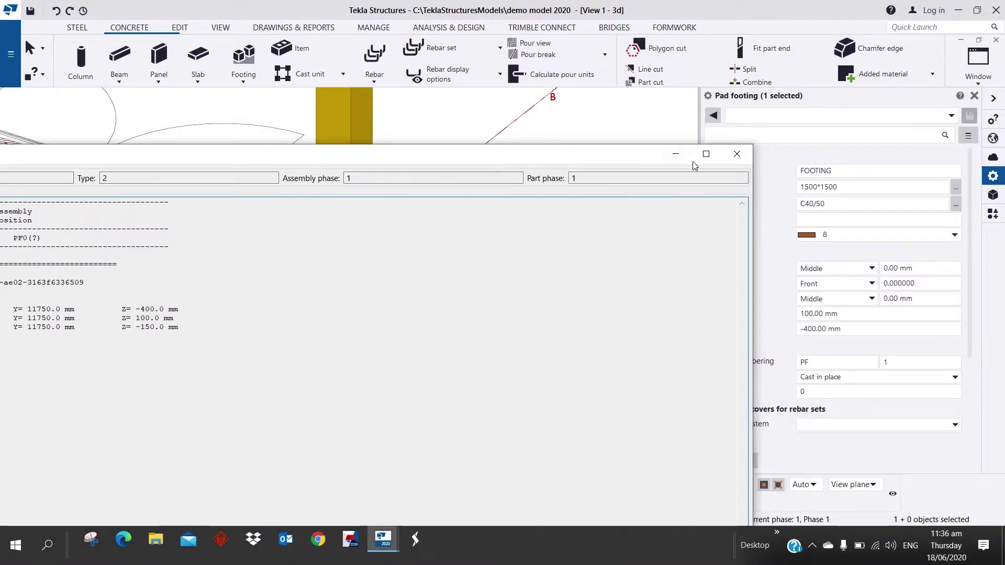
pyautogui.click(736, 154)
# Step: Close the properties pane and examine the whole concrete frame with its footings on the reference drawing
pyautogui.scroll(-5, 449, 271)
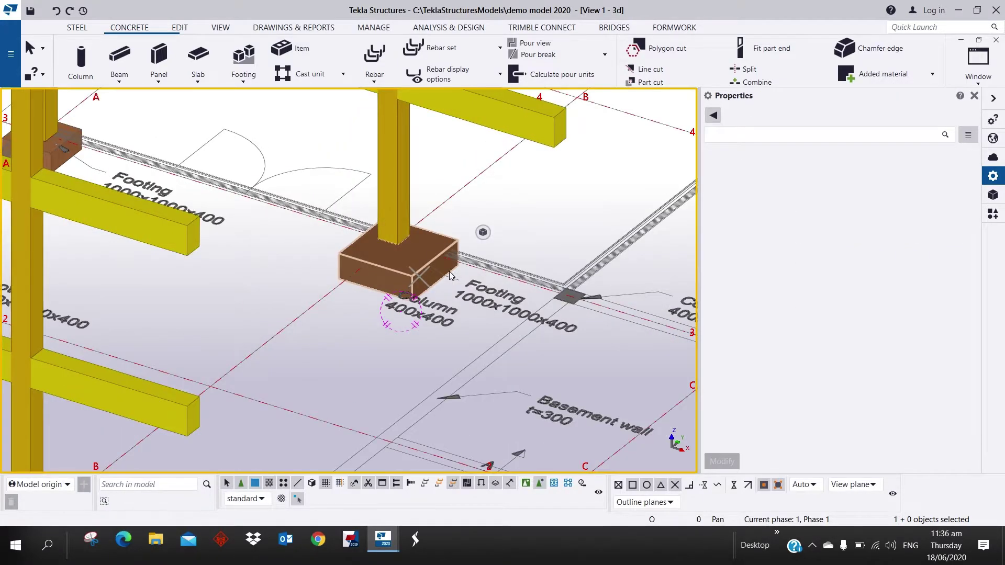
pyautogui.scroll(-5, 307, 270)
pyautogui.keyDown('ctrl'); pyautogui.moveTo(330, 267); pyautogui.dragTo(355, 261, button='middle'); pyautogui.keyUp('ctrl')
pyautogui.scroll(2, 361, 285)
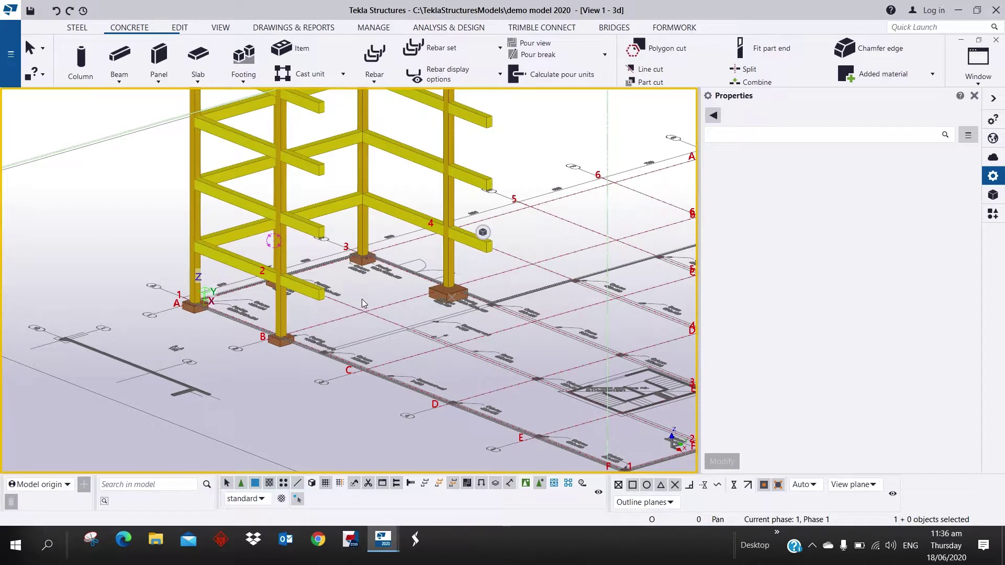
pyautogui.click(974, 96)
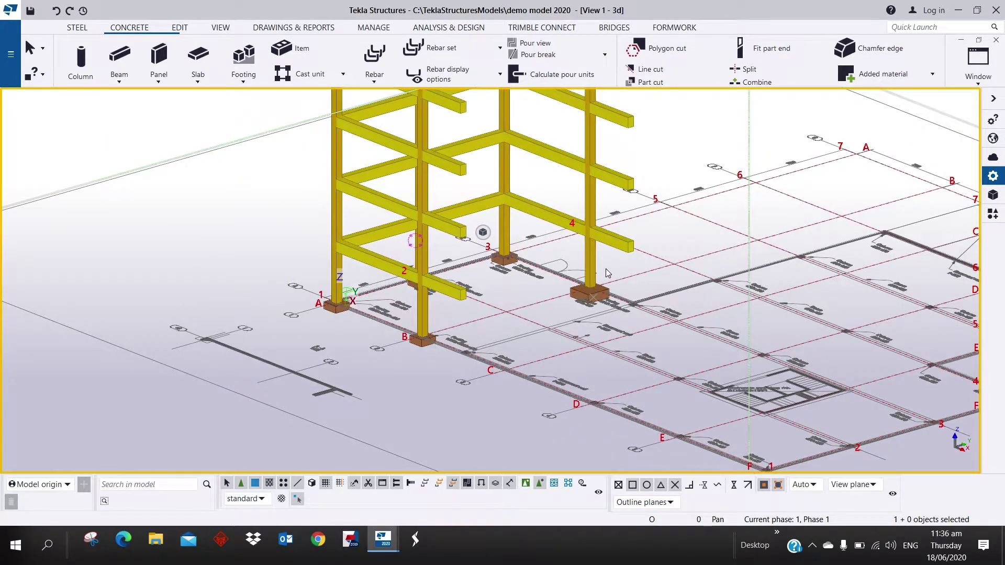
pyautogui.moveTo(607, 273); pyautogui.dragTo(508, 333, button='middle')
pyautogui.scroll(1, 530, 369)
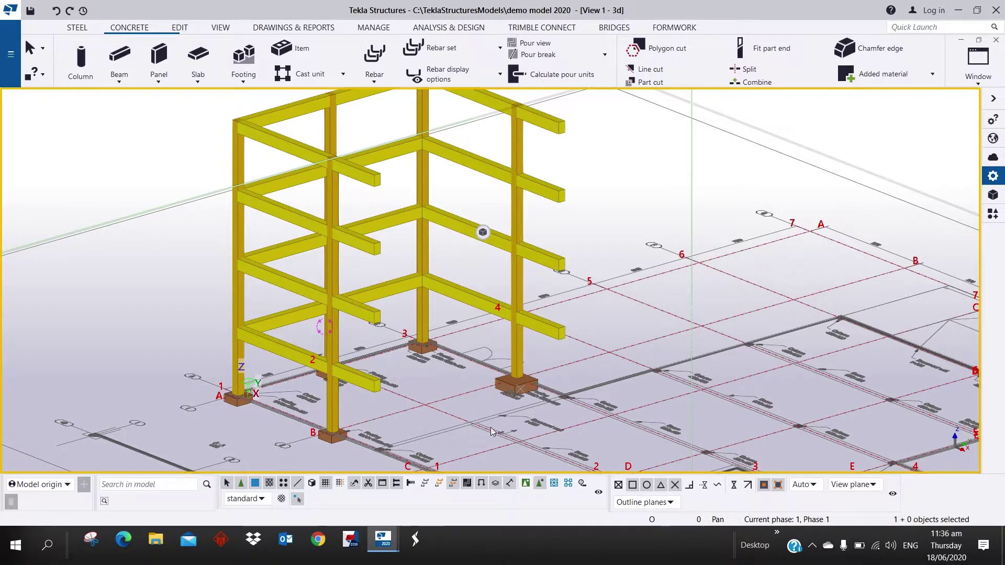
pyautogui.scroll(-2, 501, 380)
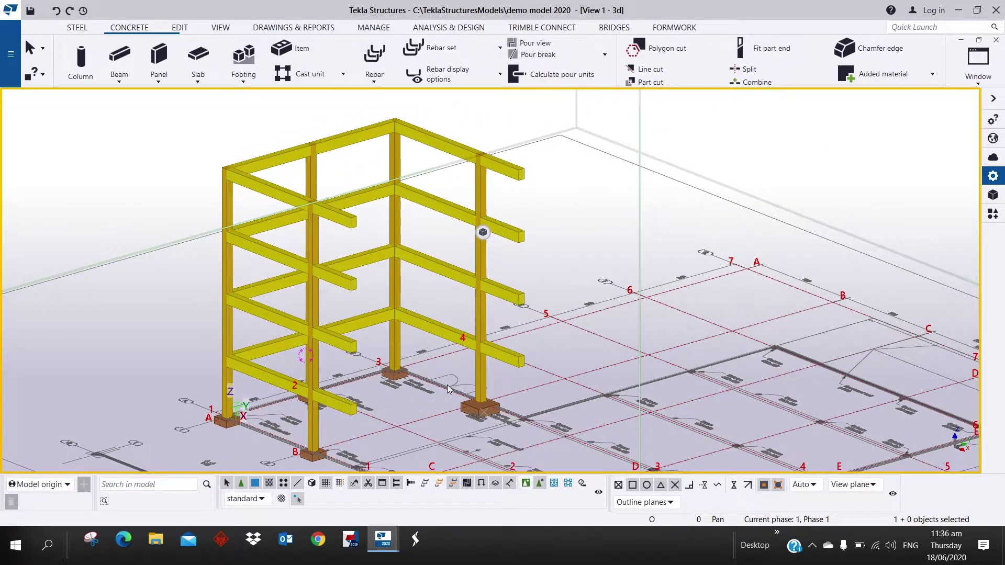
pyautogui.moveTo(419, 388); pyautogui.dragTo(423, 345, button='middle')
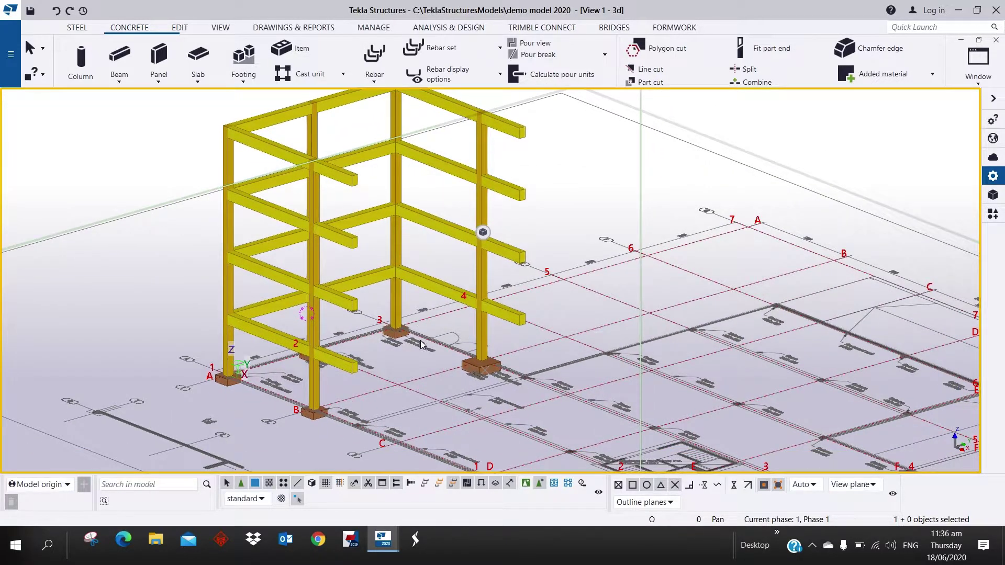
pyautogui.scroll(3, 379, 354)
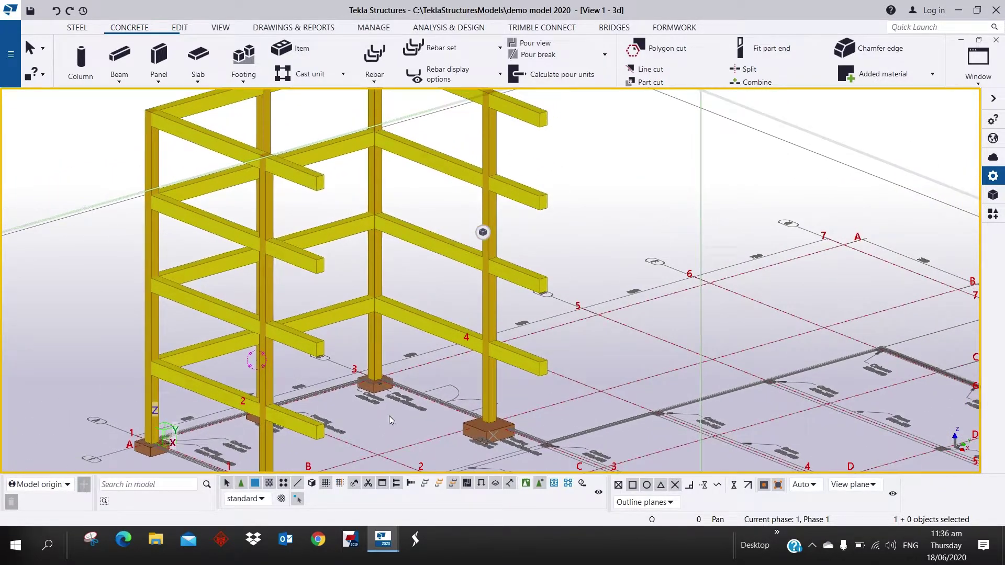
pyautogui.scroll(-3, 390, 403)
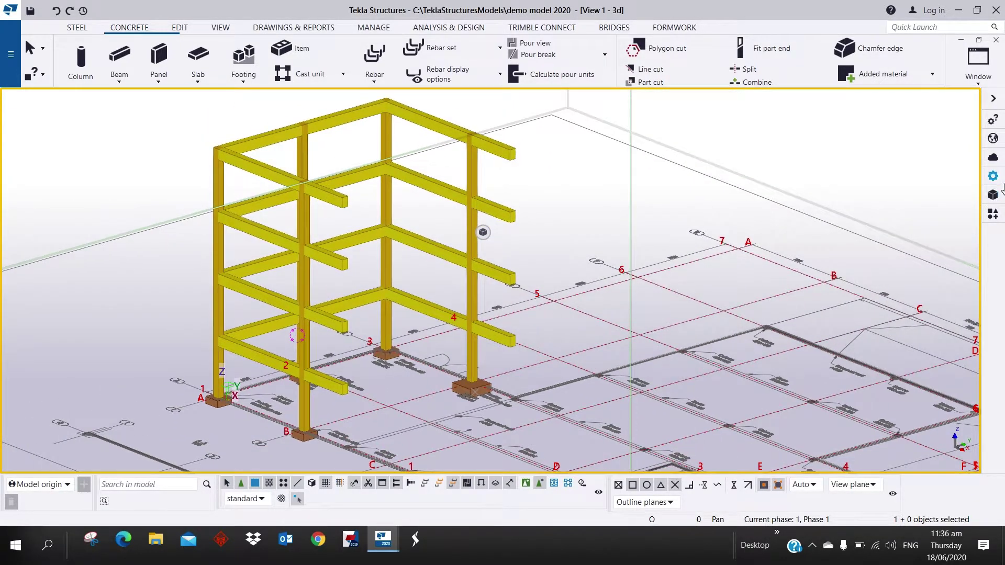
# Step: Search the applications and components catalog for "reinforcement" and browse the available reinforcement components
pyautogui.click(994, 217)
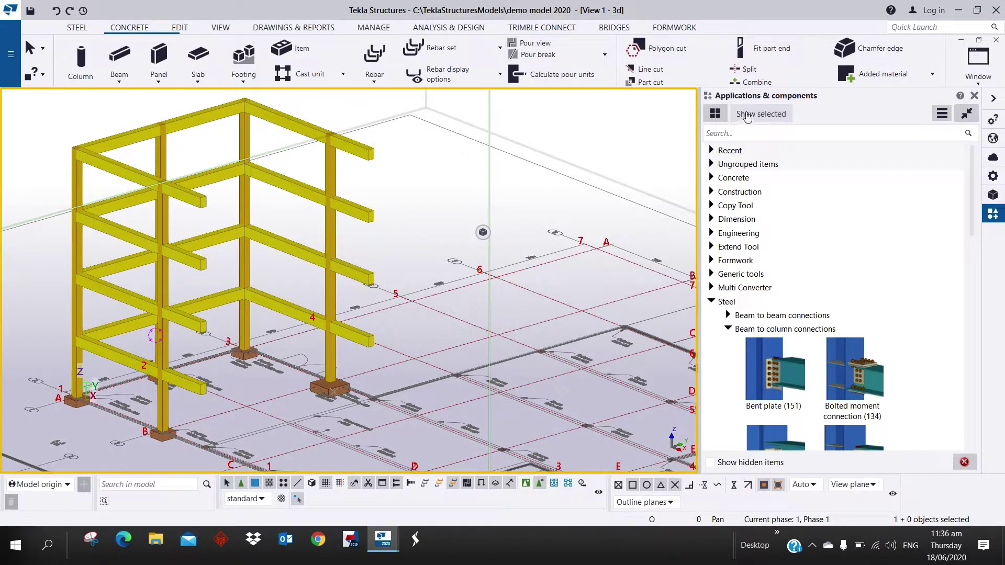
pyautogui.click(773, 134)
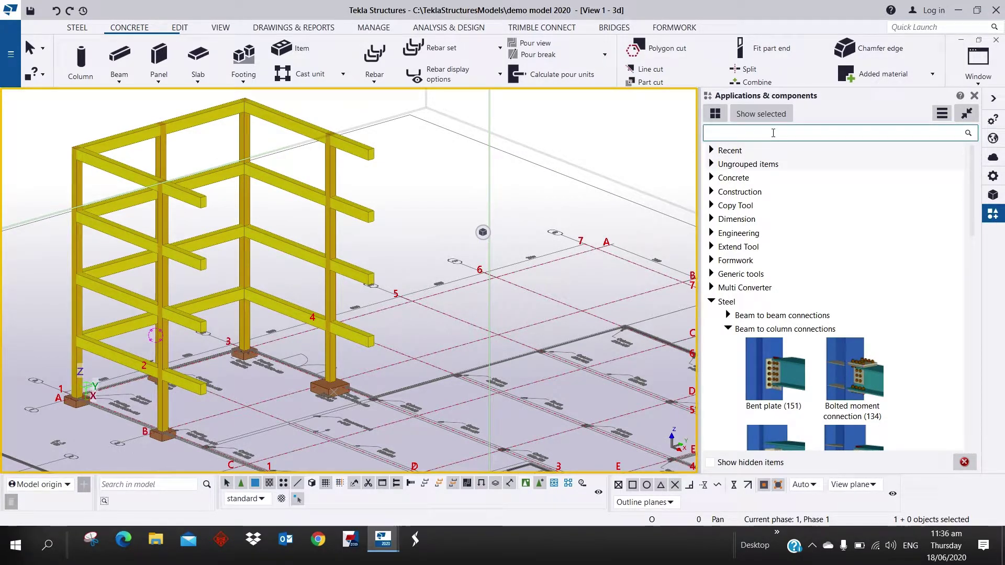
pyautogui.write('reinf')
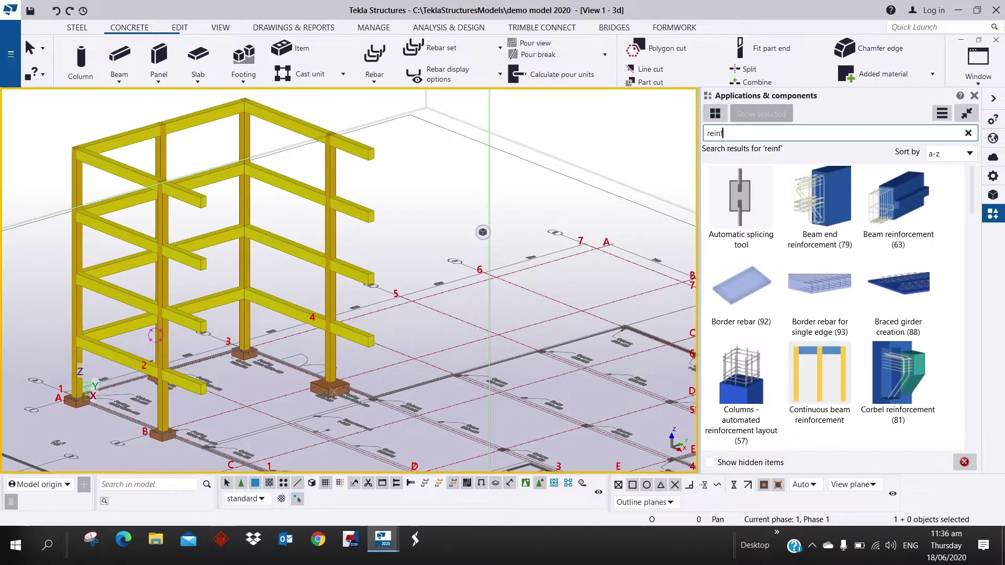
pyautogui.write('orcement')
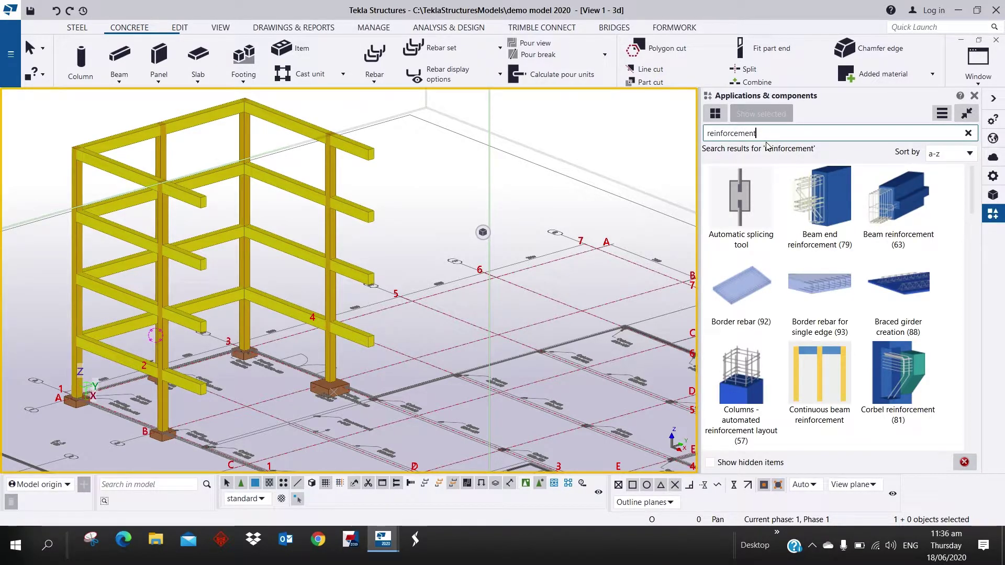
pyautogui.scroll(-10, 836, 294)
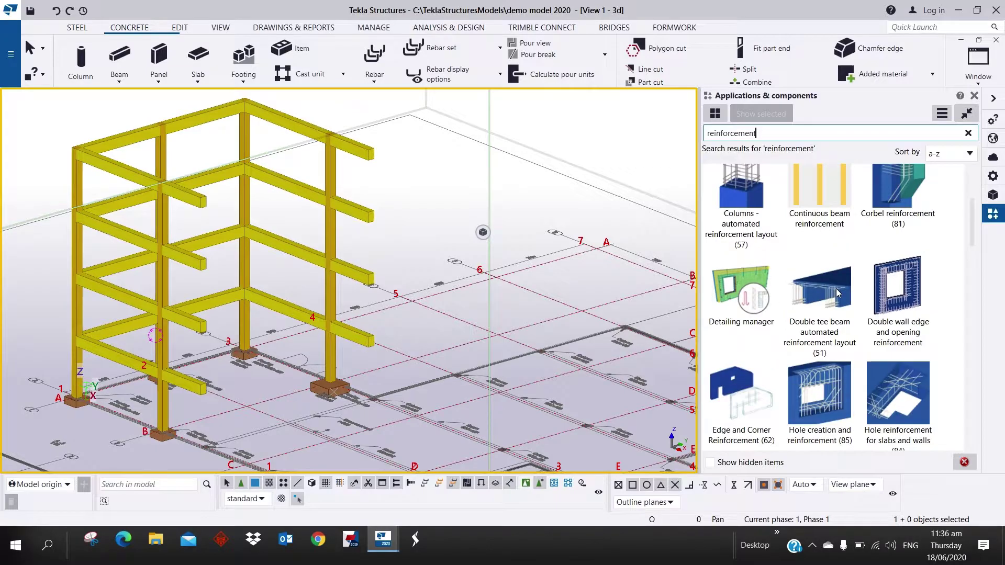
pyautogui.scroll(-6, 836, 319)
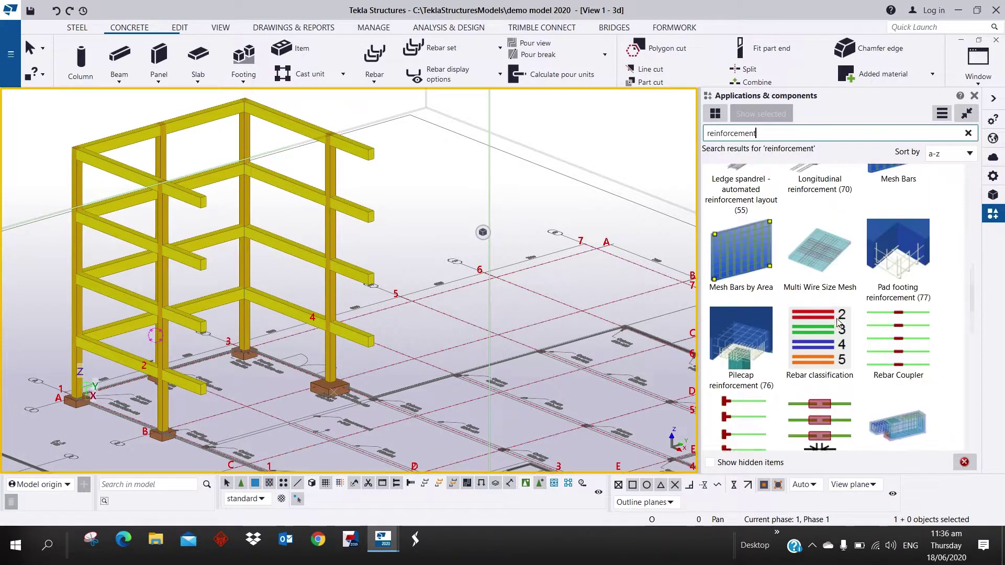
pyautogui.scroll(-12, 836, 318)
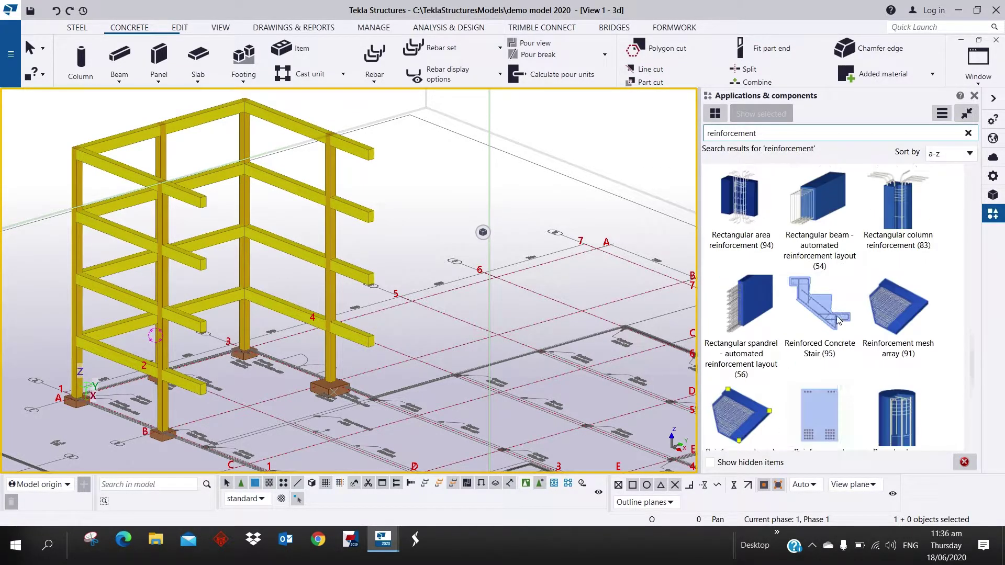
pyautogui.scroll(-5, 838, 320)
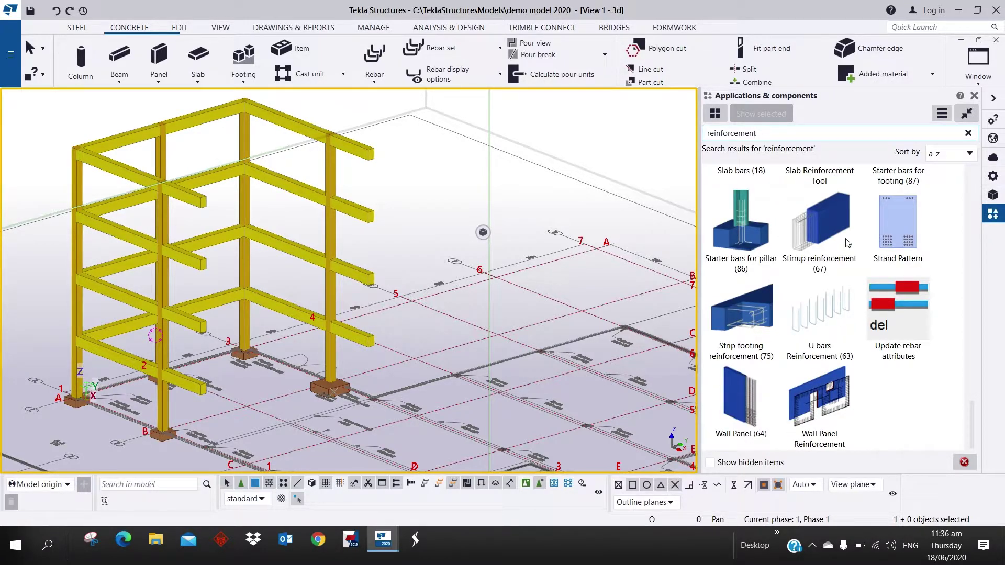
# Step: Search the component catalog for "footing" and open the settings of Pad footing reinforcement (77), with the B-3 footing in close view
pyautogui.doubleClick(810, 133)
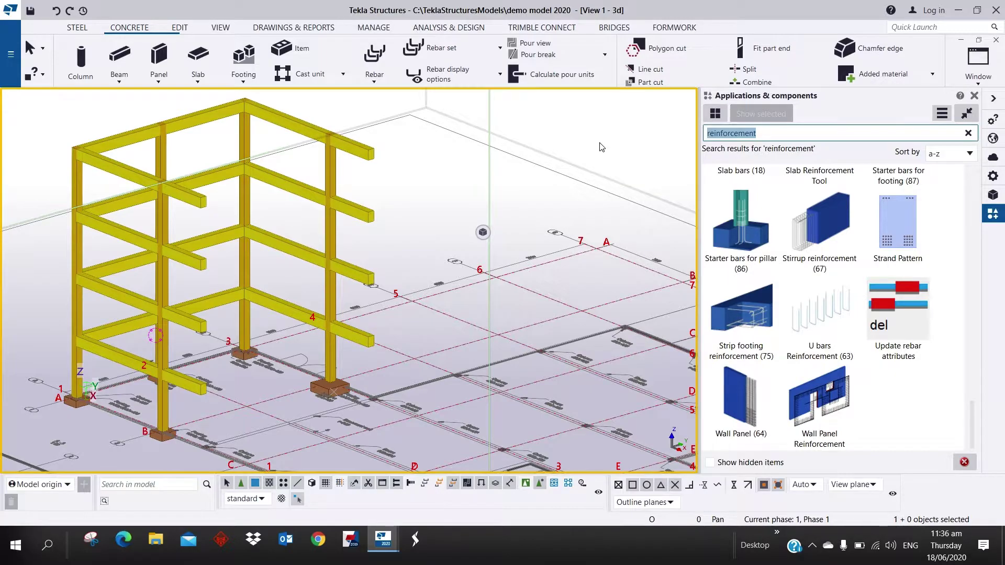
pyautogui.write('footing')
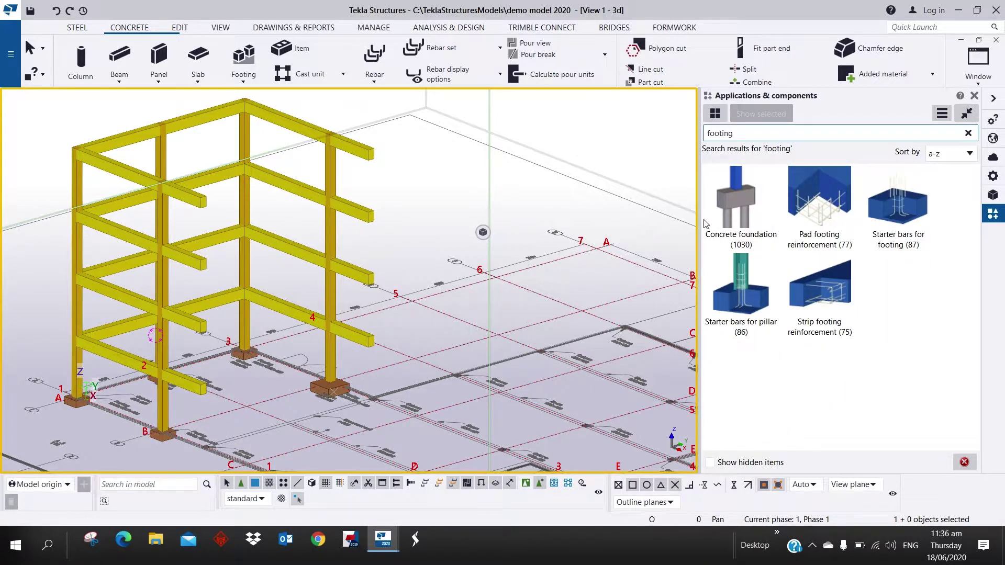
pyautogui.click(805, 194)
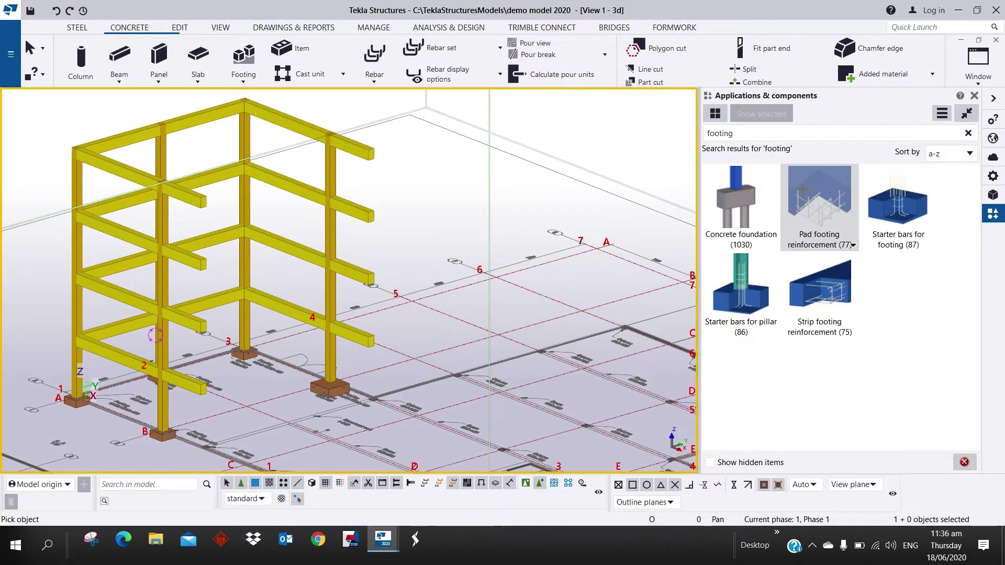
pyautogui.doubleClick(801, 190)
pyautogui.moveTo(608, 75); pyautogui.dragTo(558, 104)
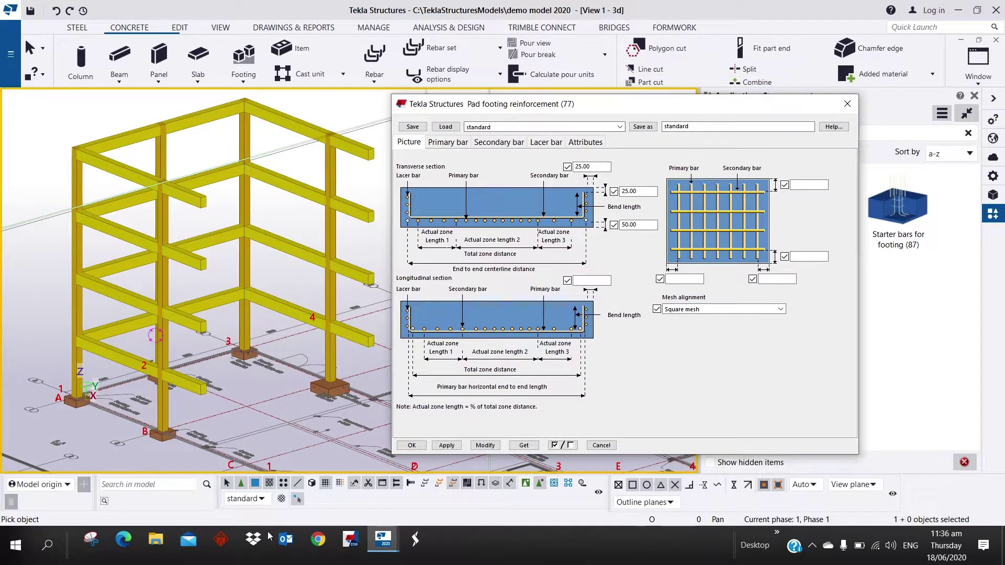
pyautogui.scroll(3, 234, 347)
pyautogui.scroll(5, 234, 347)
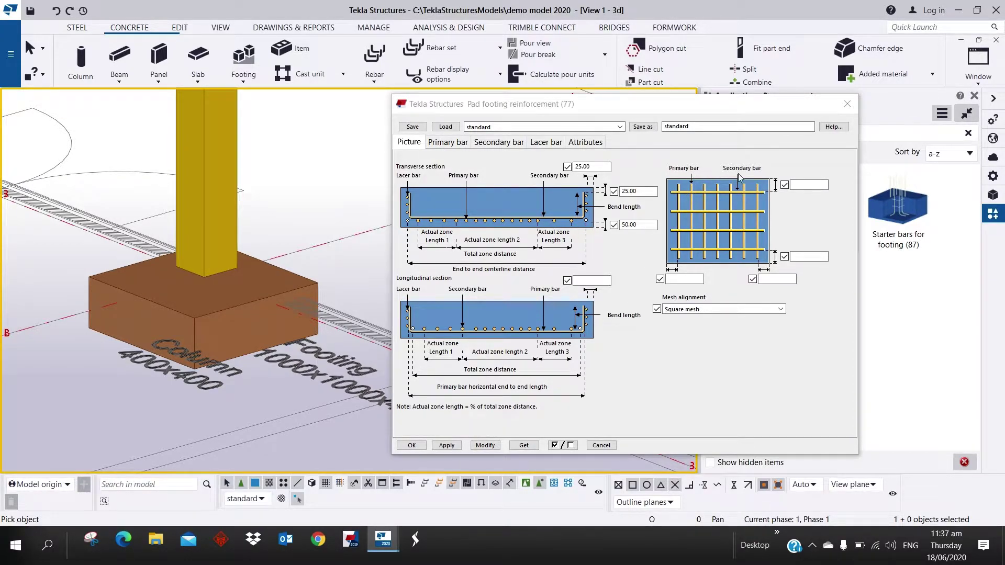
# Step: Examine the primary bar settings and the grade A bars in the rebar catalog, closing the catalog without choosing a bar
pyautogui.click(455, 145)
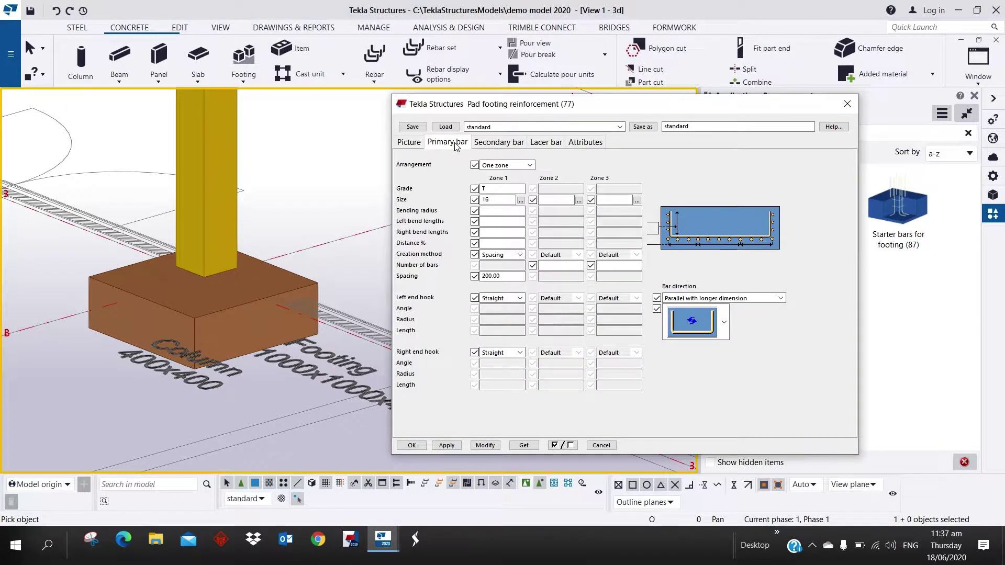
pyautogui.click(521, 201)
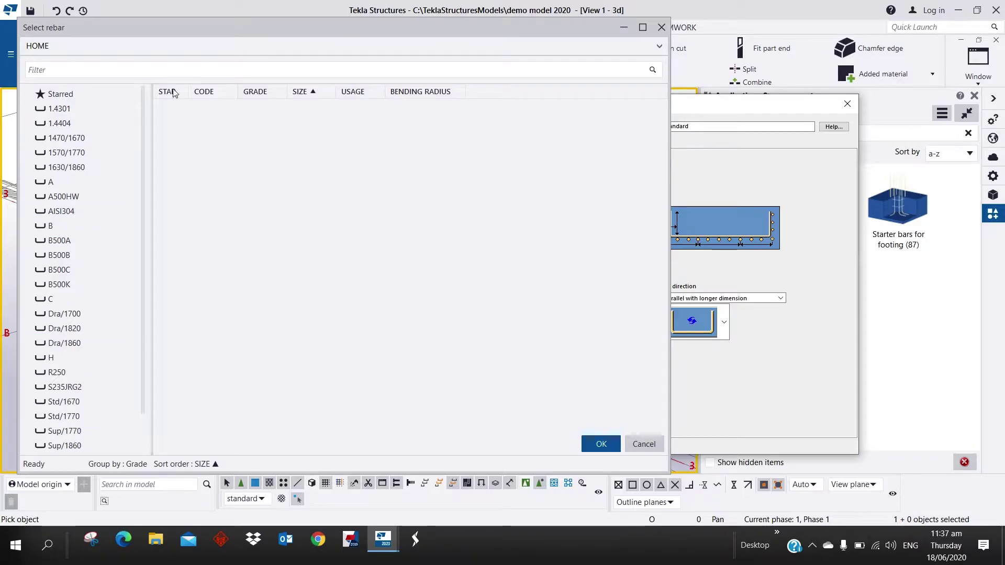
pyautogui.moveTo(216, 25); pyautogui.dragTo(347, 11)
pyautogui.scroll(-1, 256, 293)
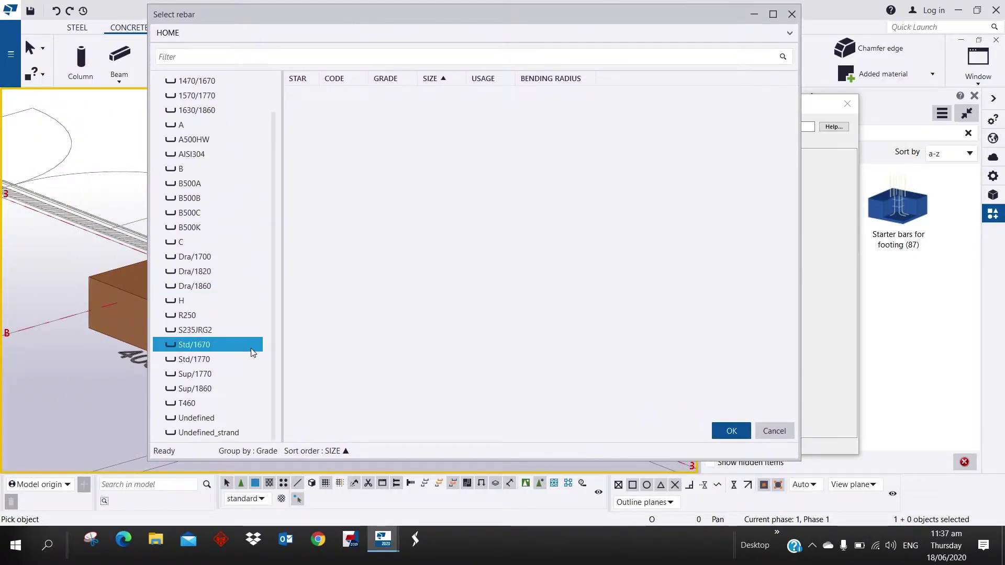
pyautogui.scroll(1, 246, 325)
pyautogui.click(179, 168)
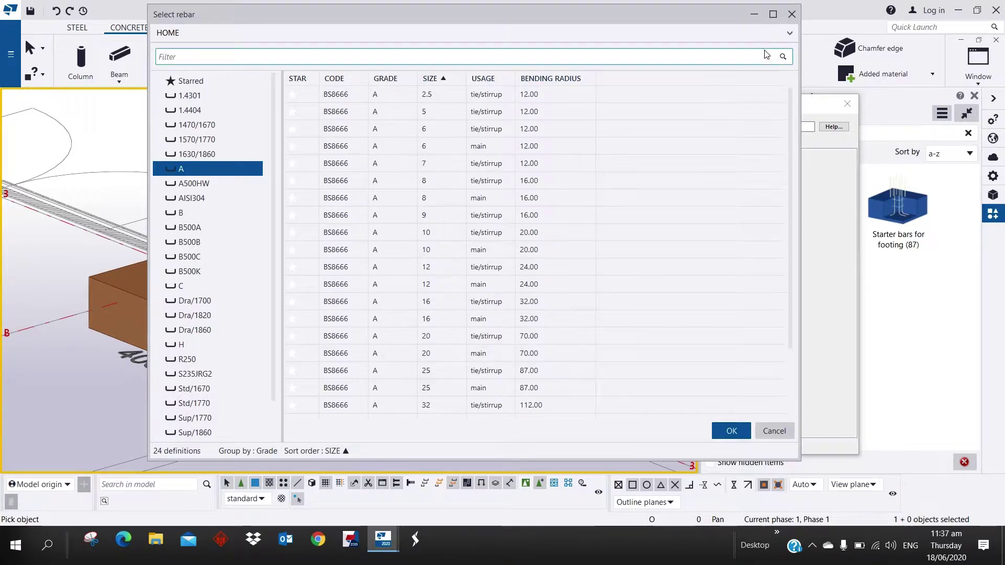
pyautogui.click(792, 14)
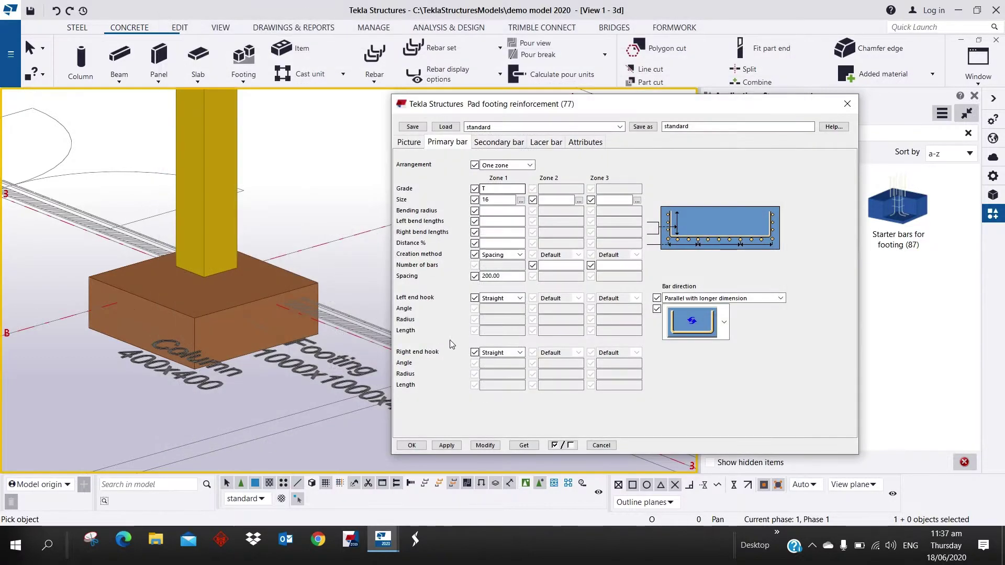
# Step: Examine the secondary bar, lacer bar and attribute settings of the Pad footing reinforcement (77) component
pyautogui.click(520, 144)
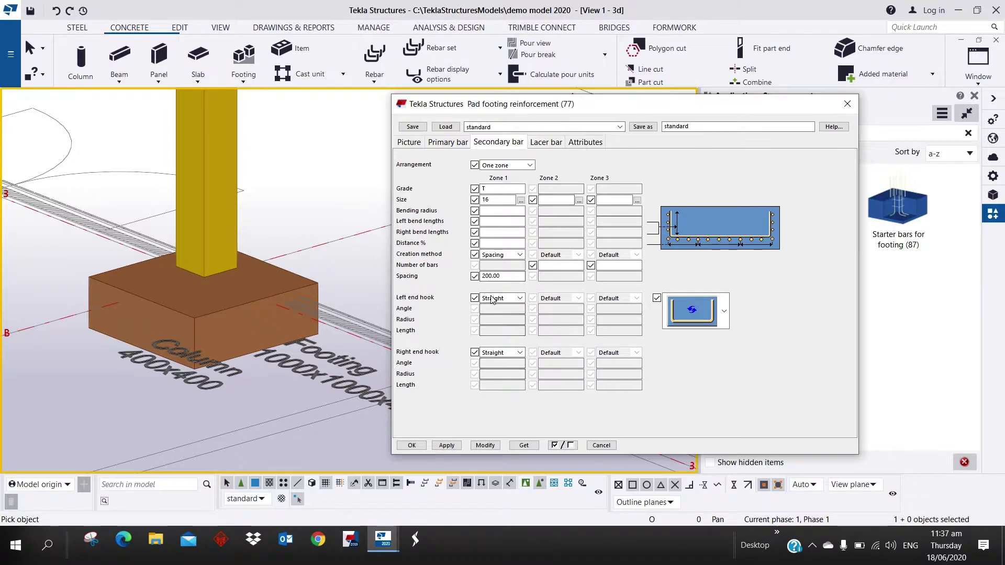
pyautogui.click(549, 144)
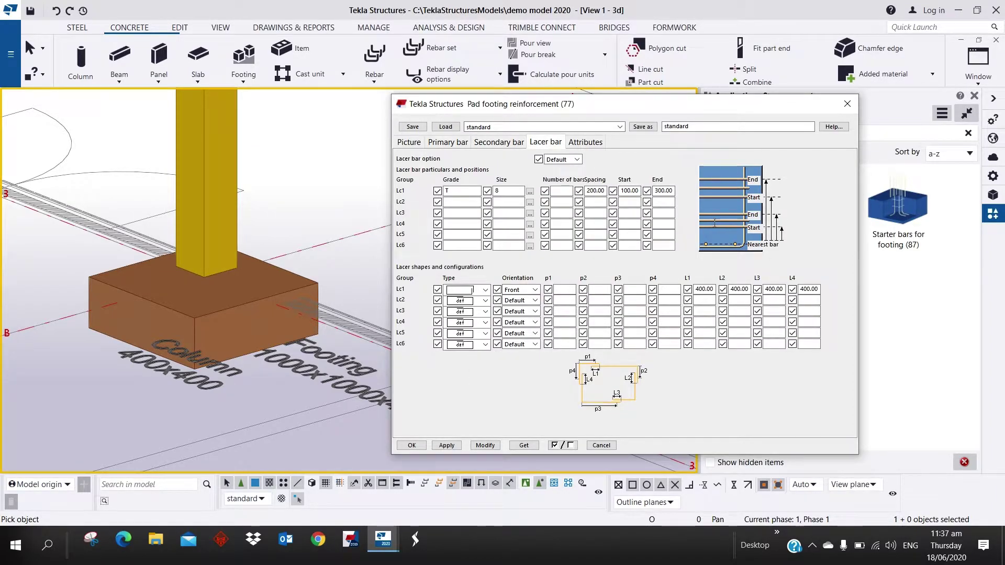
pyautogui.click(485, 290)
pyautogui.click(486, 293)
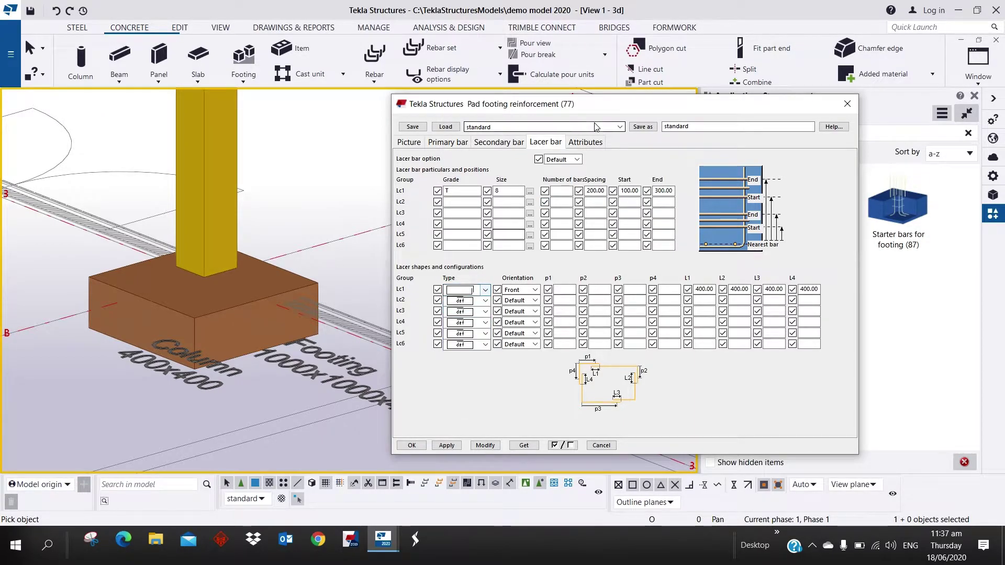
pyautogui.click(585, 142)
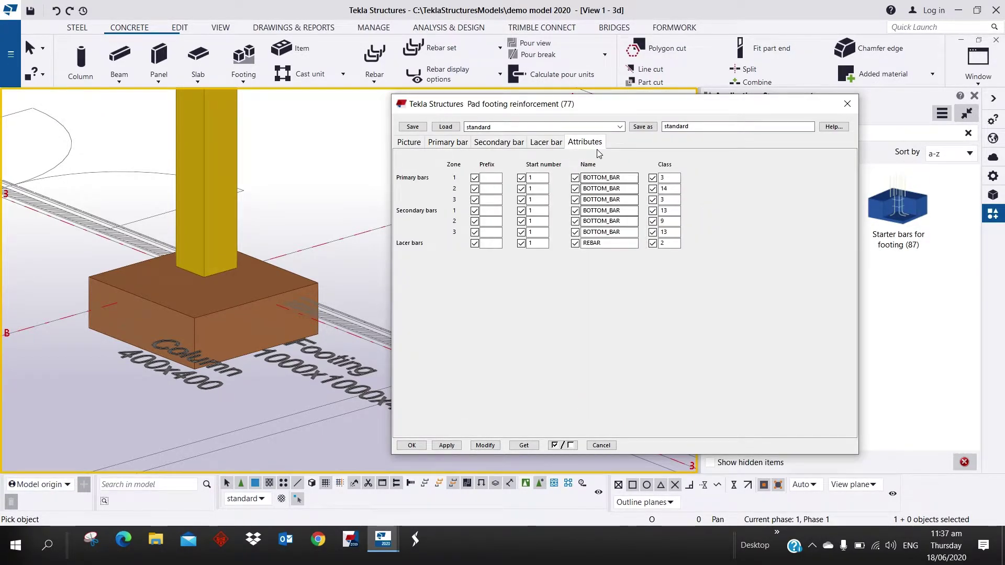
# Step: Load the saved "footing 1" settings into Pad footing reinforcement (77) and review its secondary bar, primary bar and cover settings
pyautogui.click(621, 127)
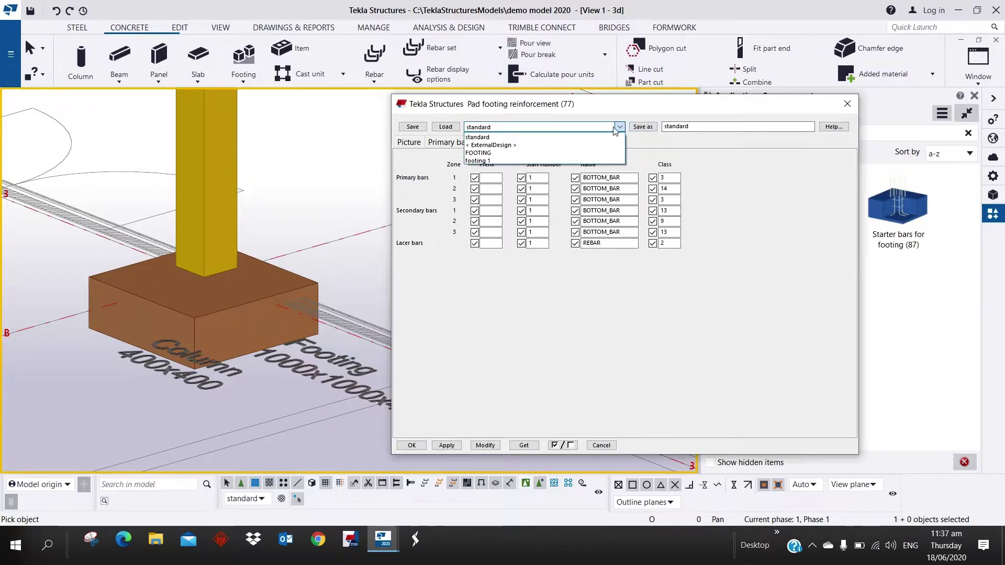
pyautogui.click(509, 161)
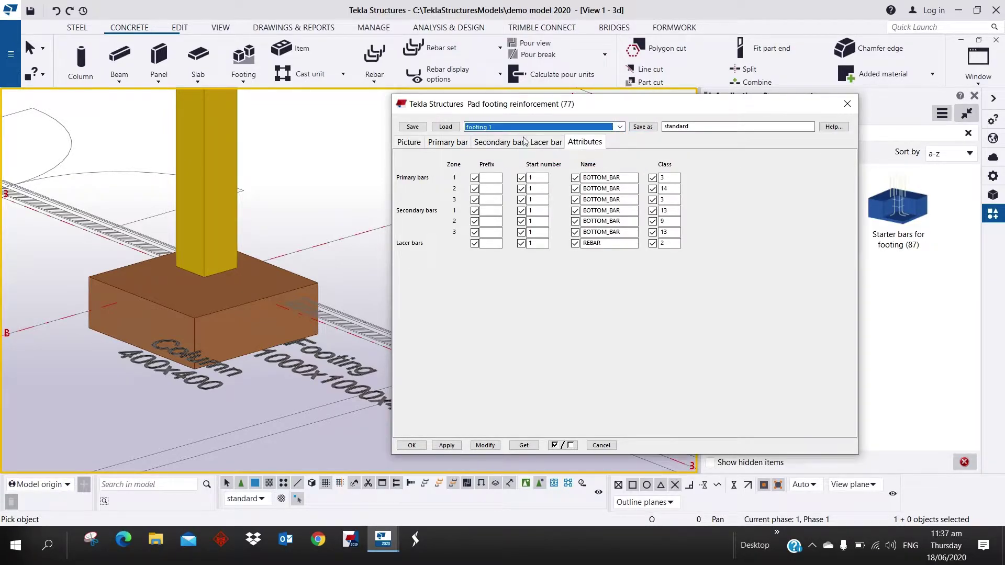
pyautogui.click(445, 127)
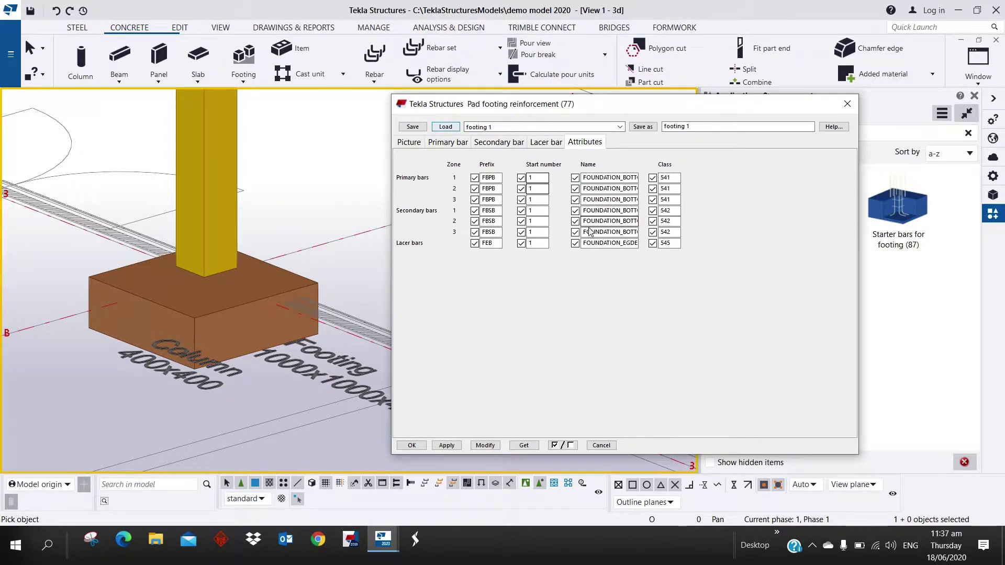
pyautogui.click(494, 142)
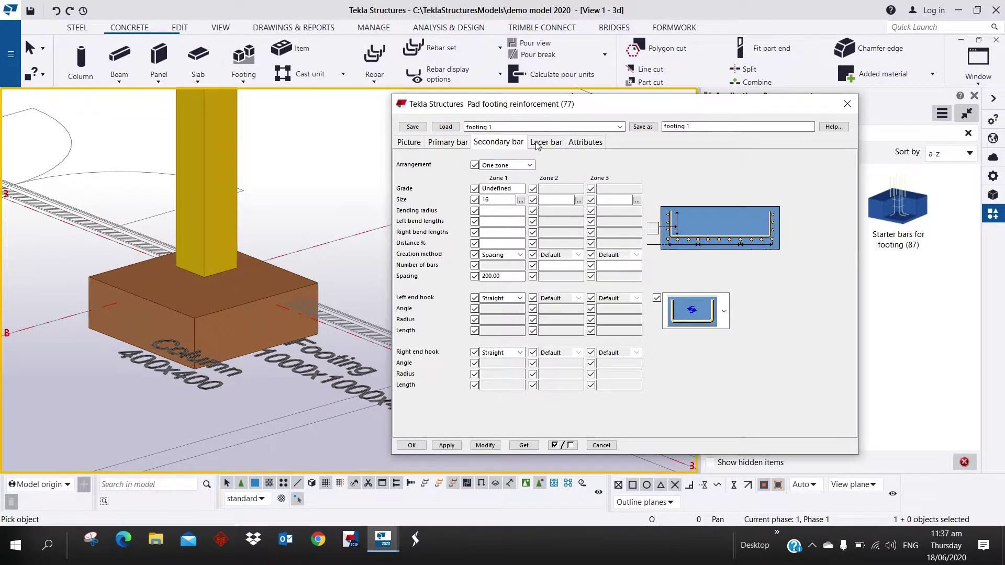
pyautogui.click(438, 143)
pyautogui.click(409, 143)
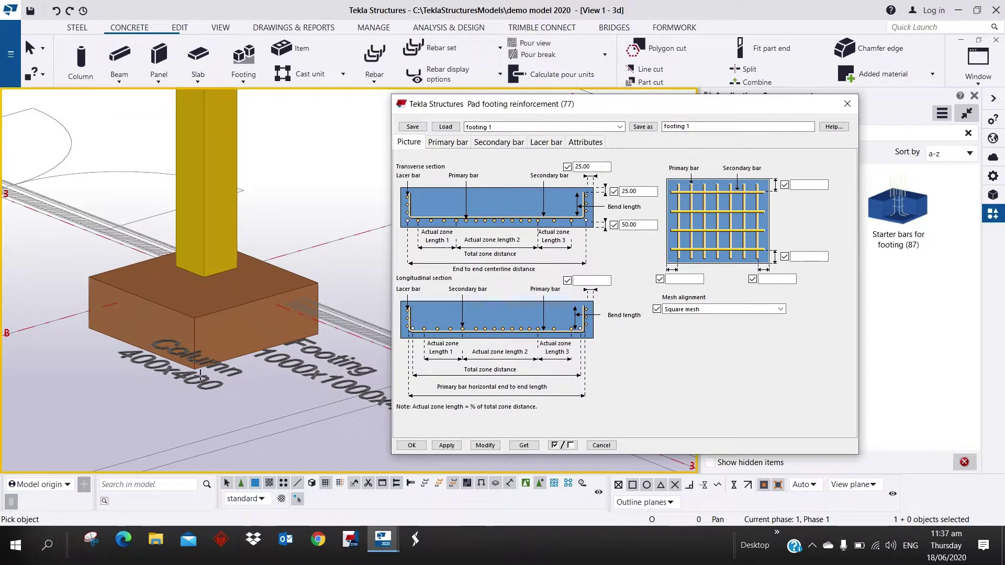
# Step: Apply the pad footing reinforcement to the footing at grid B-3 and end the command with the bars in close view
pyautogui.click(199, 323)
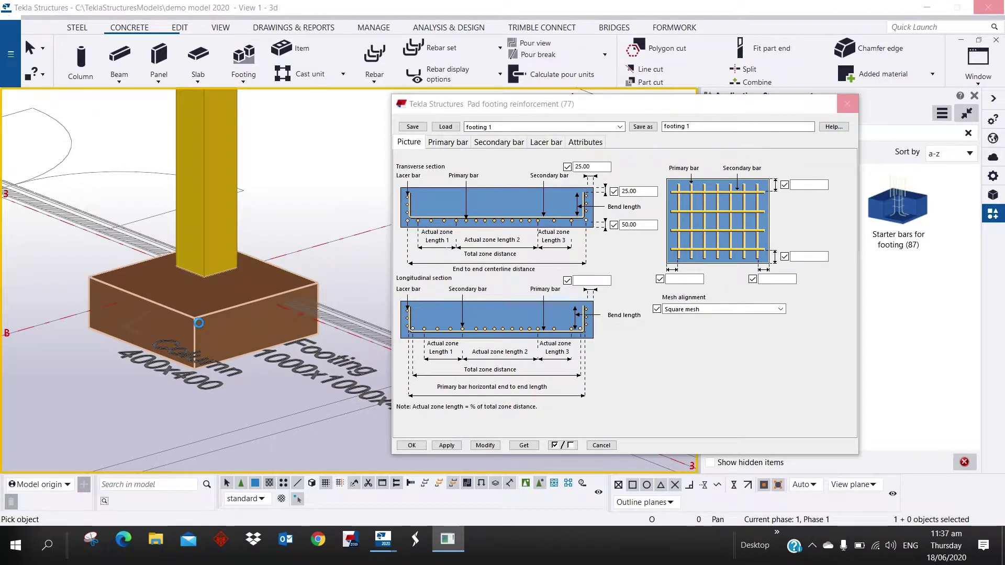
pyautogui.click(198, 323)
pyautogui.scroll(3, 207, 343)
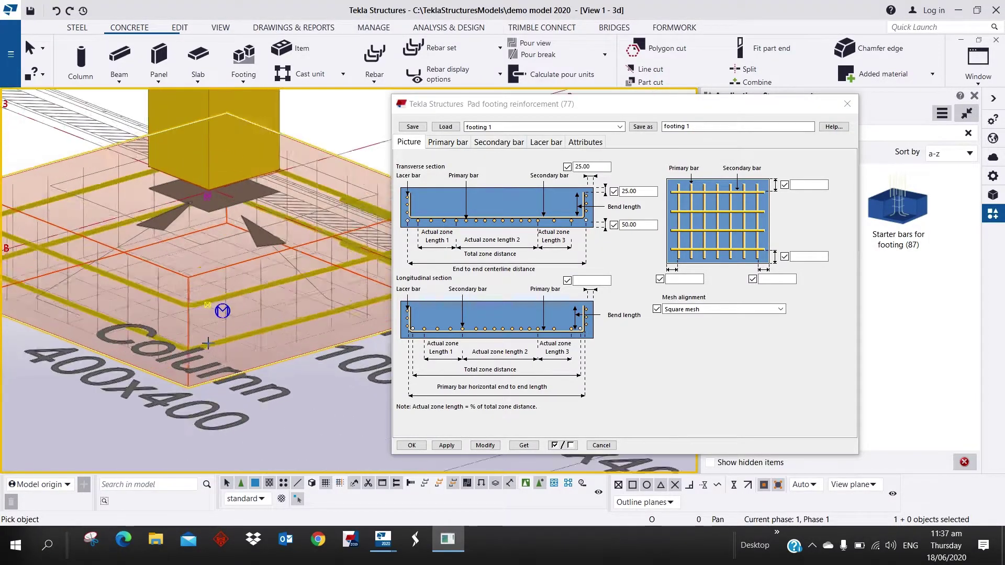
pyautogui.rightClick(244, 313)
pyautogui.press('Escape')
pyautogui.scroll(3, 278, 305)
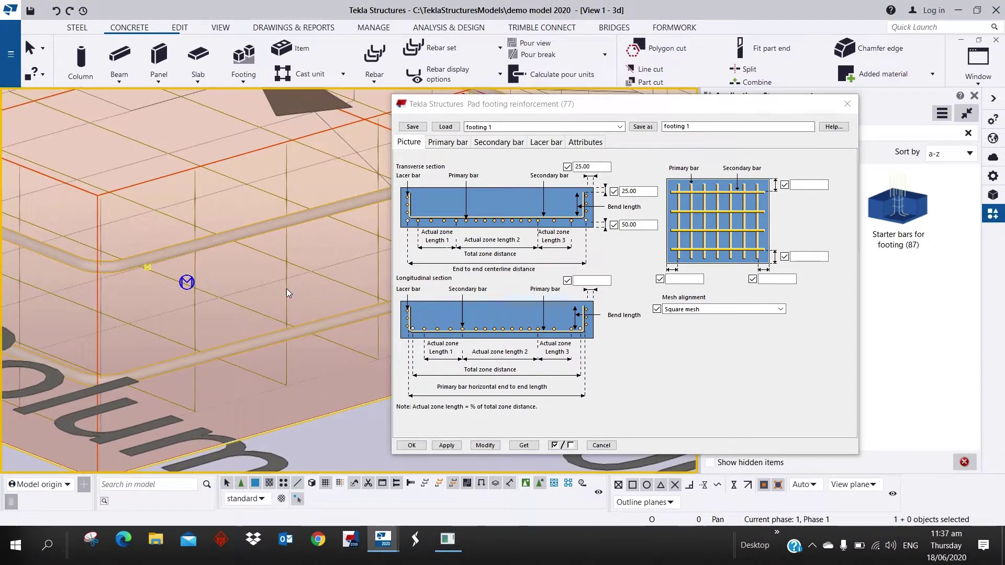
# Step: Load the saved "FOOTING" settings and try to modify the B-3 footing's reinforcement with them
pyautogui.doubleClick(286, 288)
pyautogui.click(539, 127)
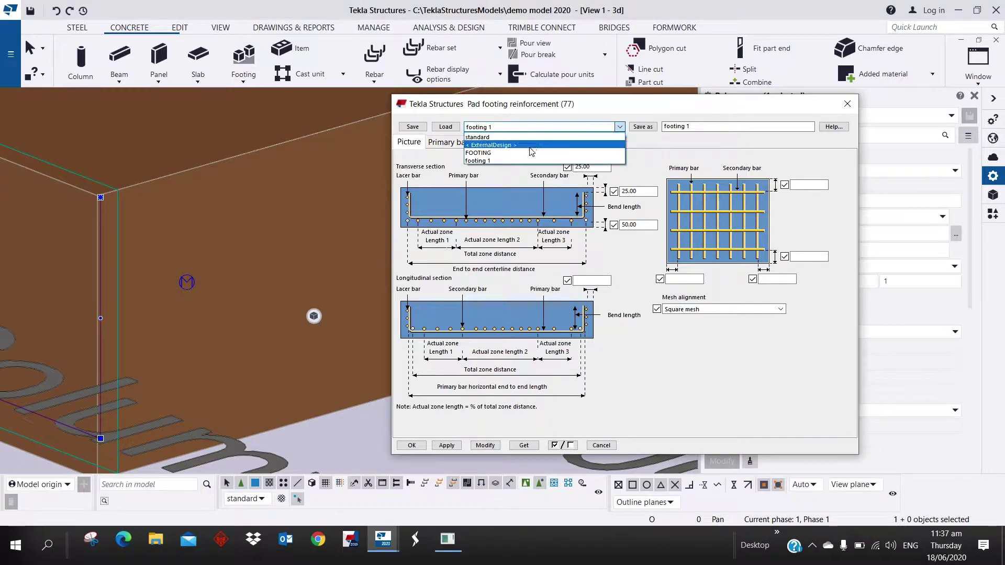
pyautogui.click(528, 152)
pyautogui.click(446, 127)
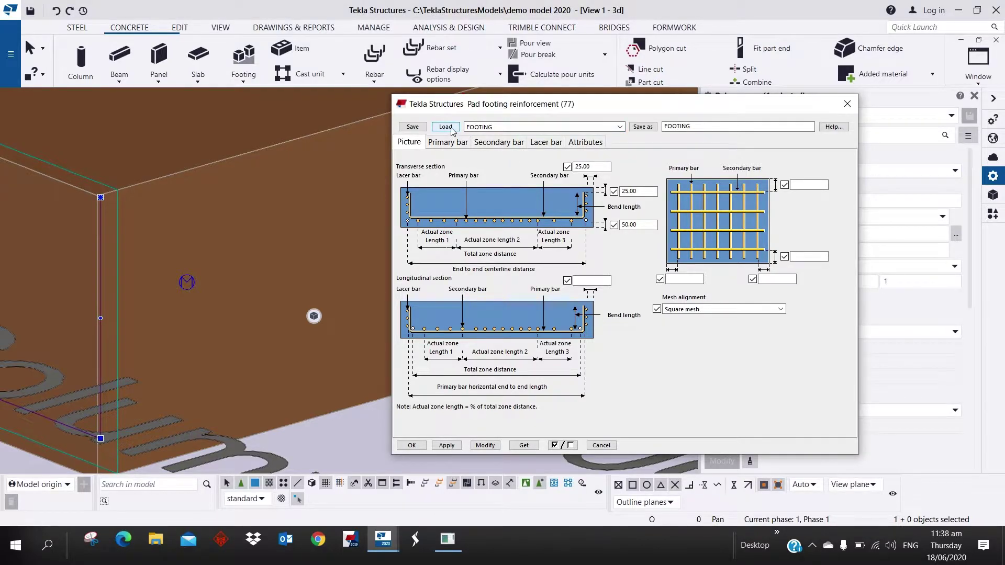
pyautogui.click(495, 448)
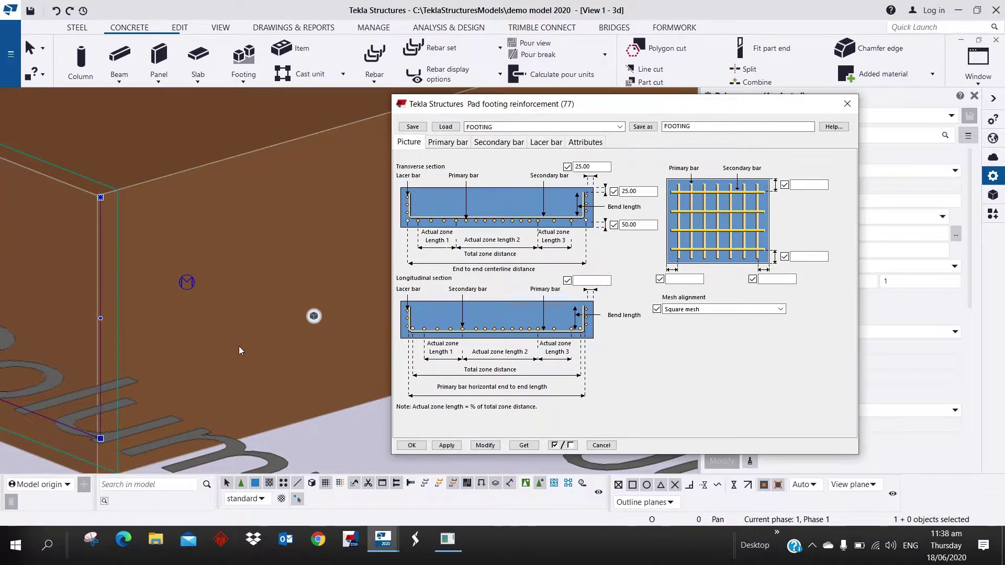
# Step: Clear the selection and show the model parts as wireframe so the bars inside the B-3 footing are exposed
pyautogui.scroll(-3, 228, 314)
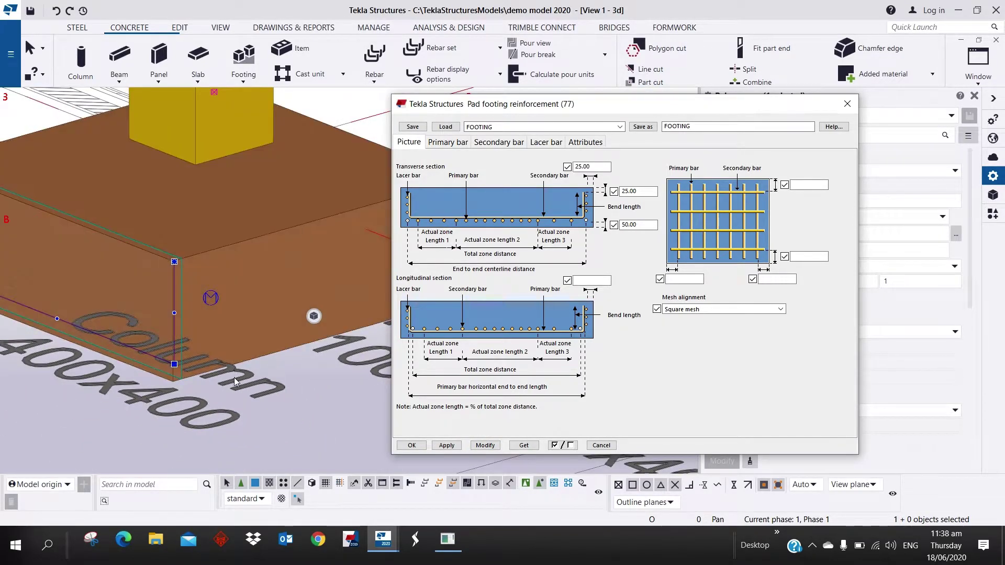
pyautogui.click(233, 393)
pyautogui.hotkey('ctrl', '1')
pyautogui.scroll(3, 247, 318)
pyautogui.scroll(-5, 247, 318)
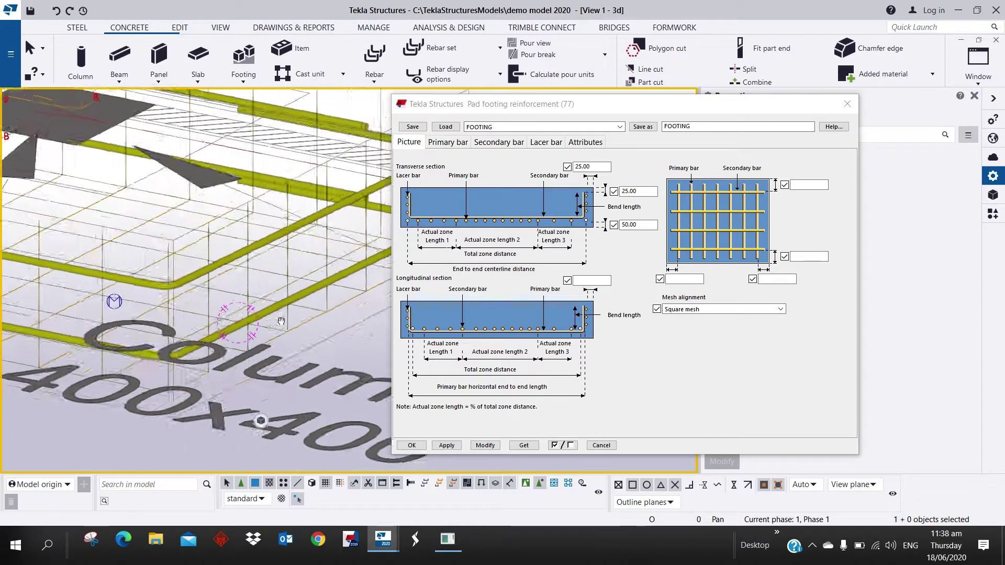
# Step: Load the "footing 1" settings again, modify the B-3 footing's reinforcement component with them and accept the component settings
pyautogui.click(492, 132)
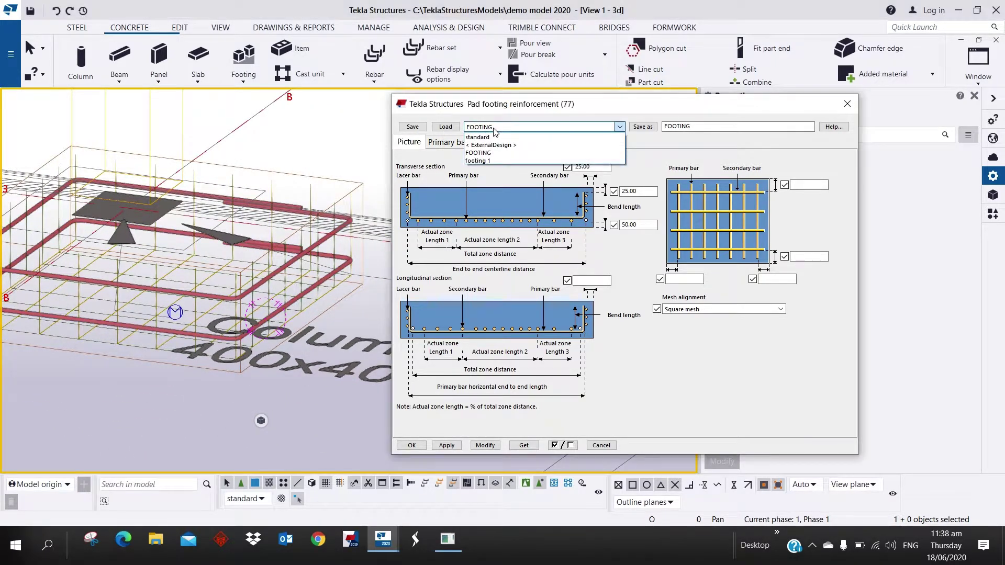
pyautogui.click(462, 140)
pyautogui.click(445, 127)
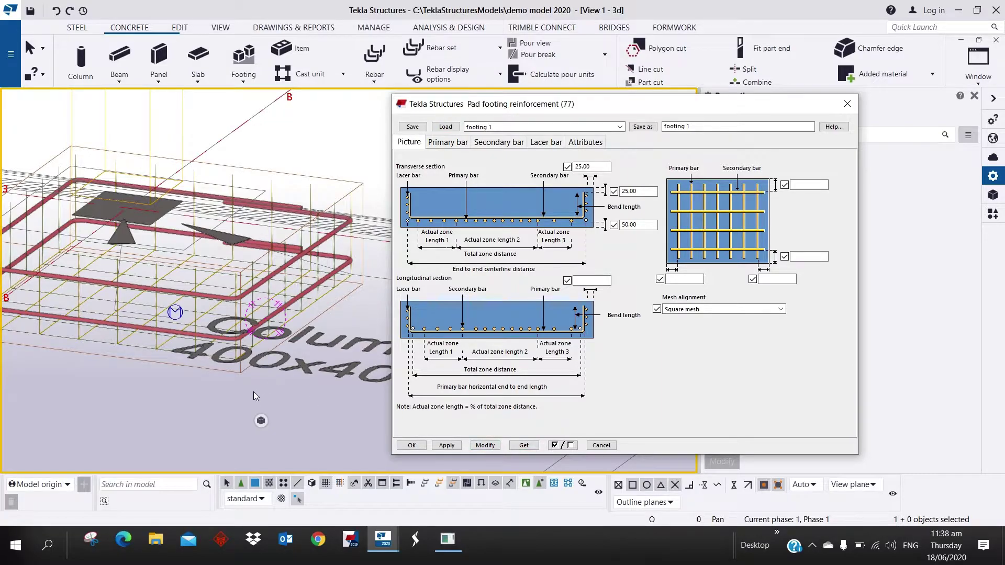
pyautogui.click(175, 303)
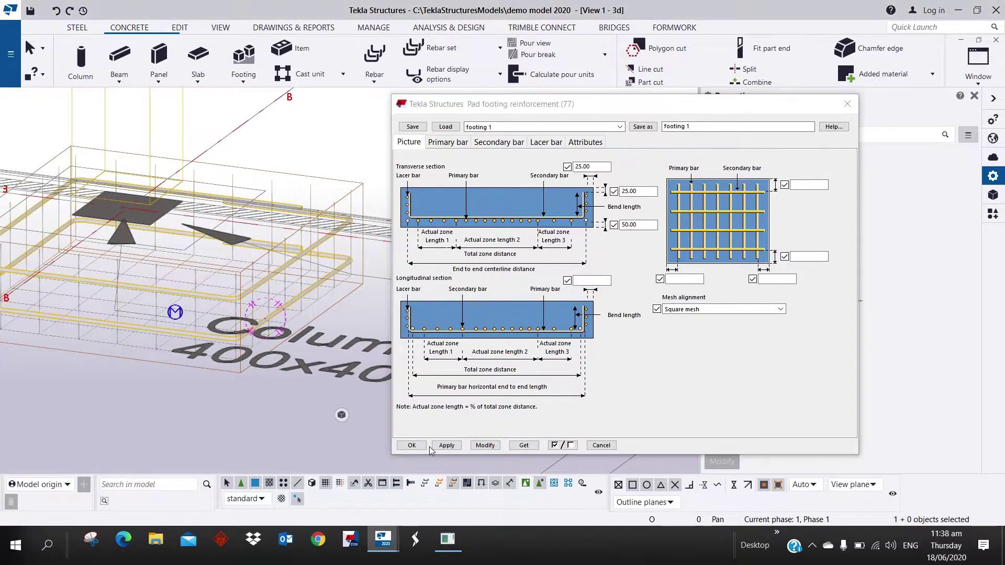
pyautogui.click(494, 449)
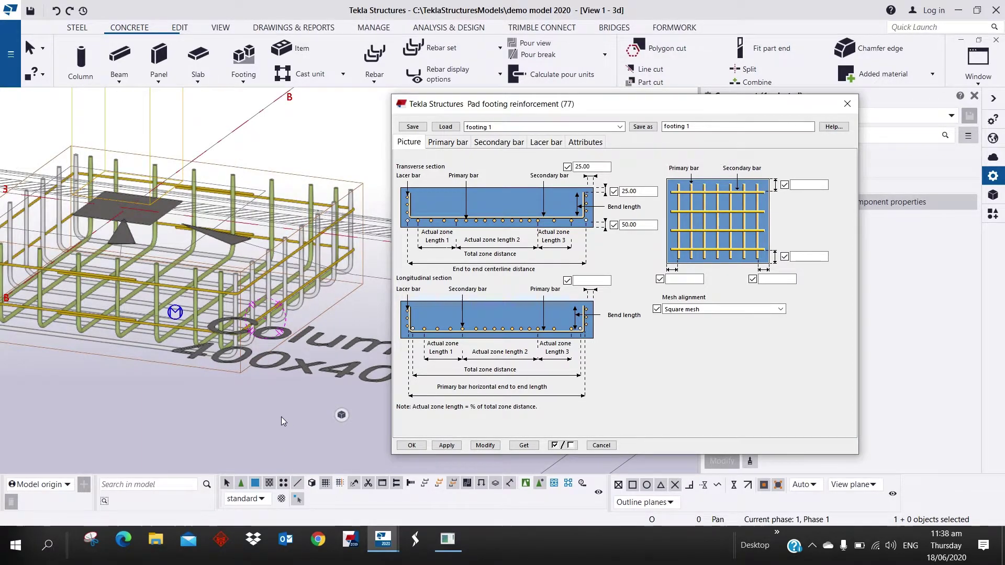
pyautogui.scroll(-3, 339, 348)
pyautogui.scroll(-5, 310, 306)
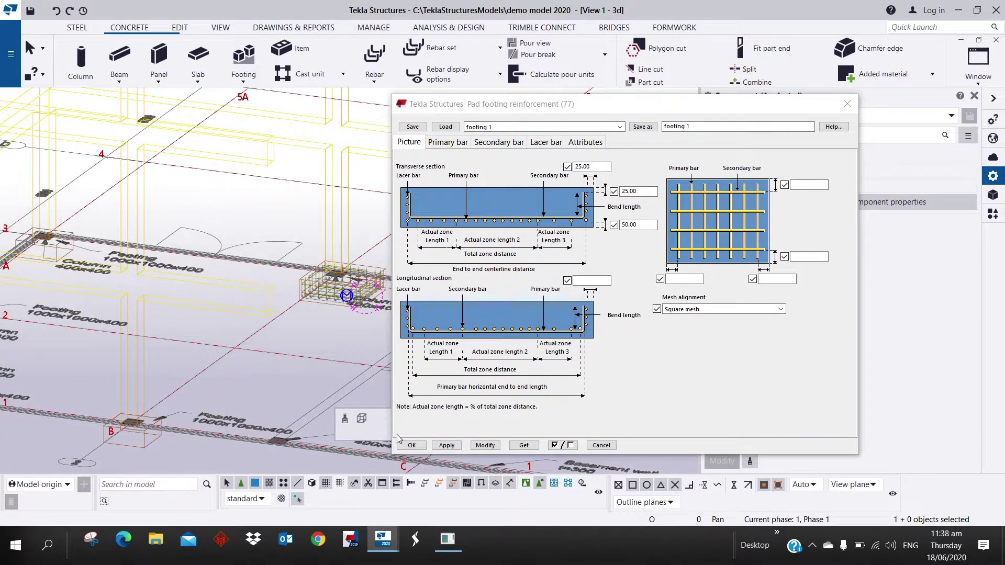
pyautogui.click(411, 445)
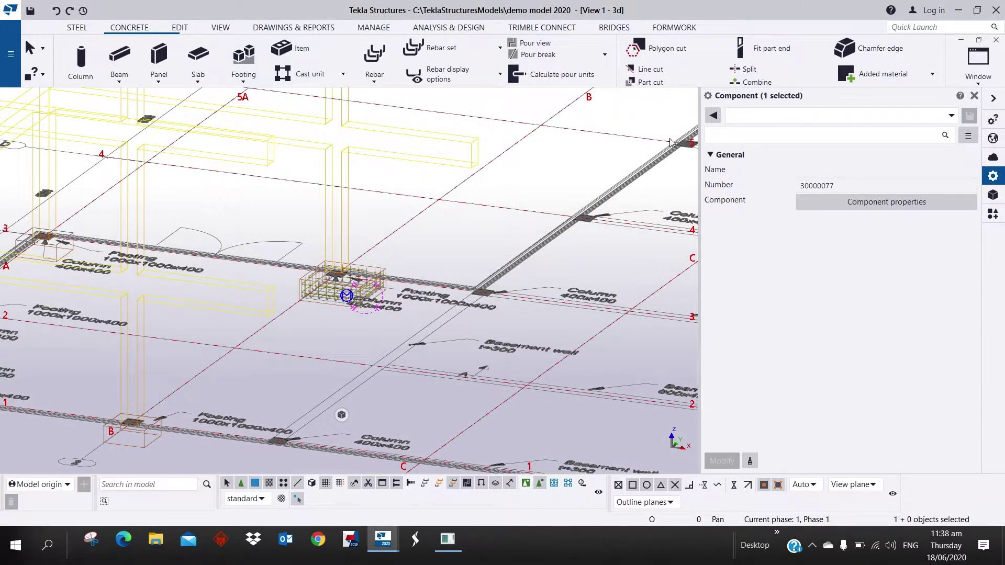
# Step: Replace the component properties pane with the applications and components catalog and its "footing" search
pyautogui.click(713, 117)
pyautogui.click(974, 96)
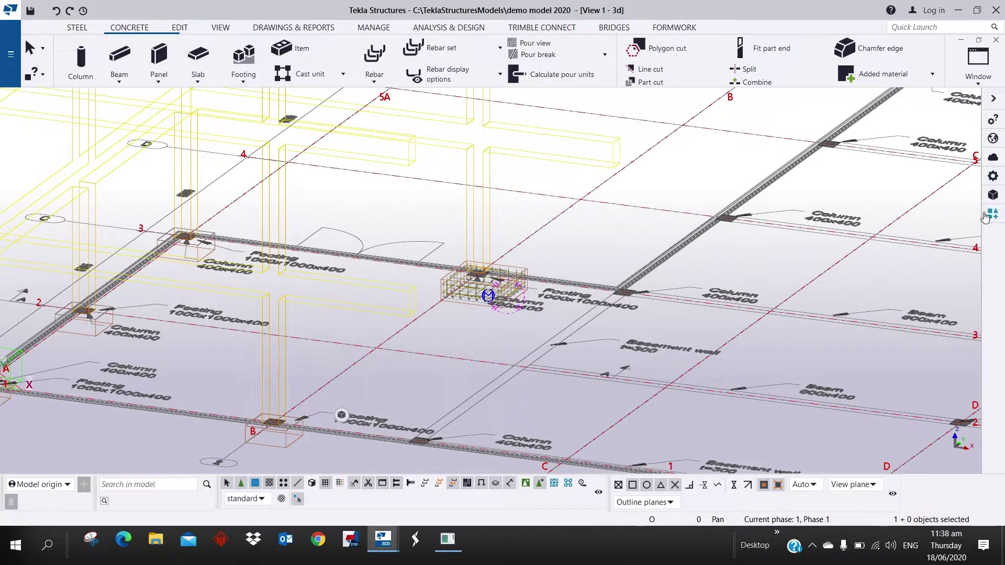
pyautogui.click(1000, 172)
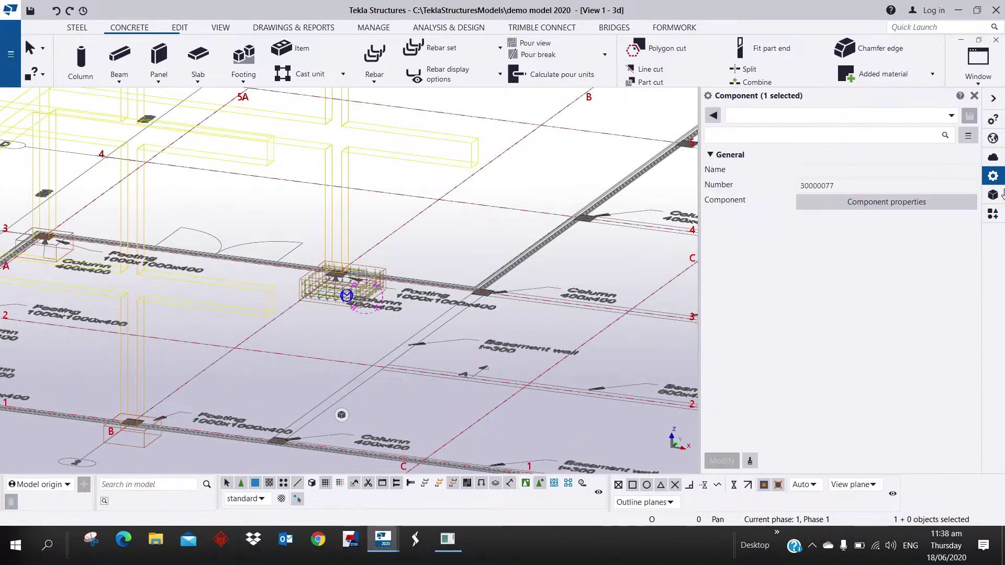
pyautogui.click(985, 102)
pyautogui.click(993, 214)
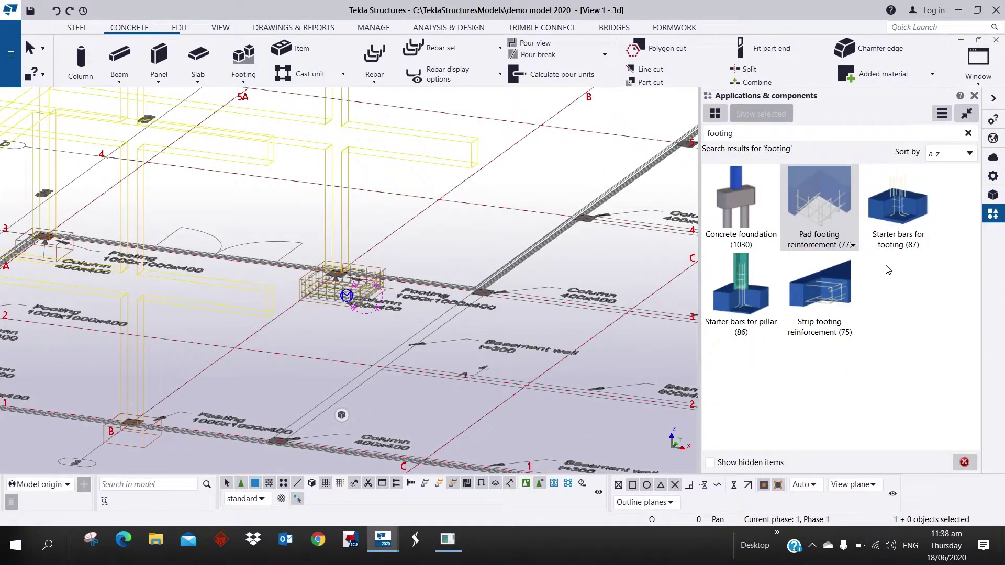
# Step: Apply Pad footing reinforcement (77) to the footings at grids A-3, A-2, A-1 and B-1, then end the command
pyautogui.click(841, 203)
pyautogui.moveTo(129, 252); pyautogui.dragTo(317, 286, button='middle')
pyautogui.scroll(2, 266, 288)
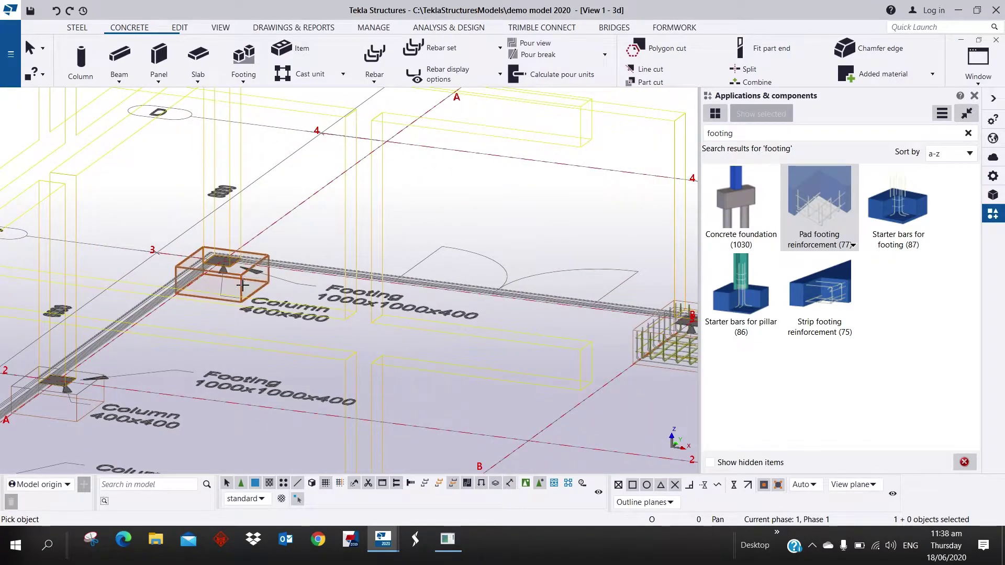
pyautogui.click(242, 285)
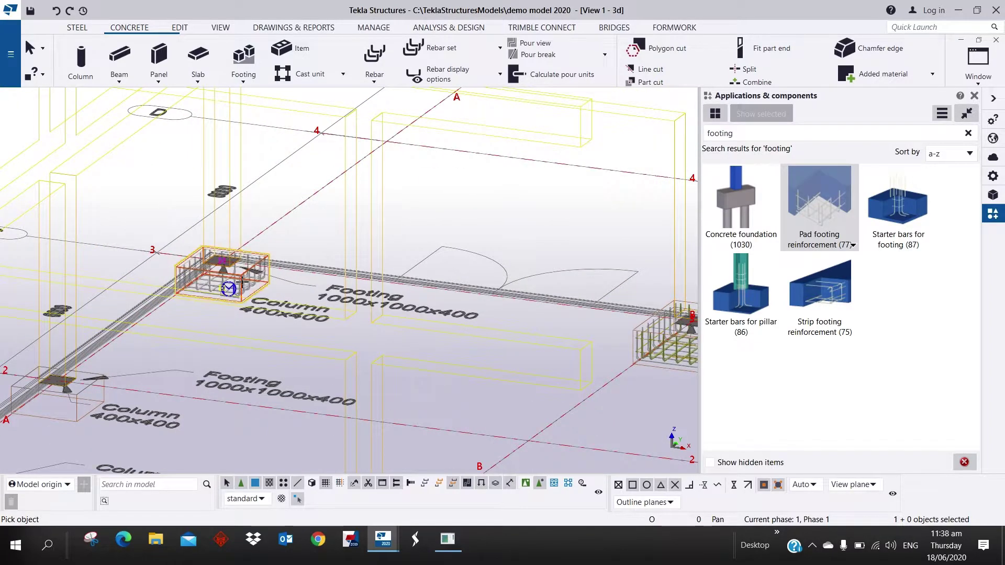
pyautogui.click(88, 414)
pyautogui.moveTo(127, 466); pyautogui.dragTo(234, 346, button='middle')
pyautogui.scroll(-2, 234, 345)
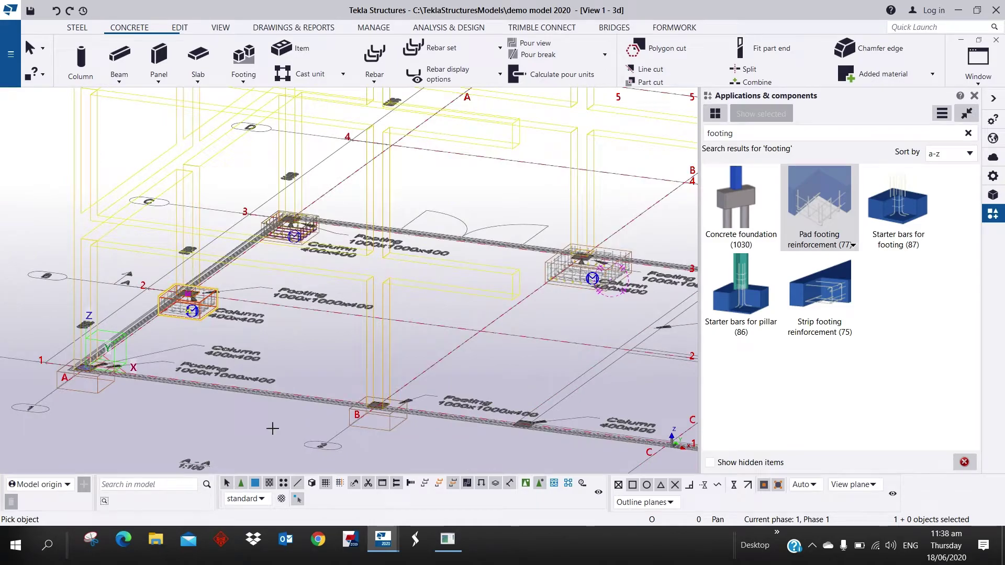
pyautogui.click(90, 385)
pyautogui.click(364, 425)
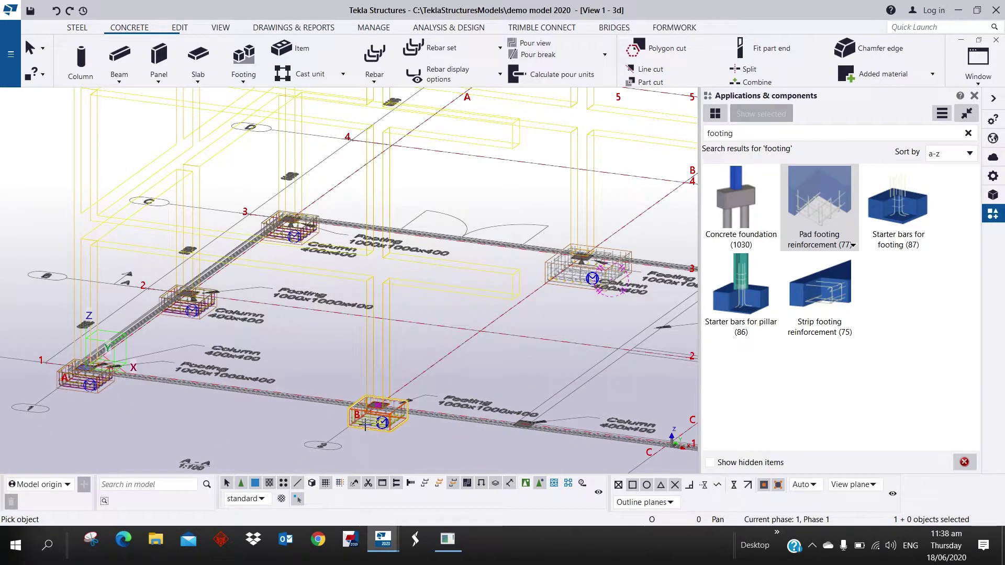
pyautogui.rightClick(459, 317)
pyautogui.click(477, 328)
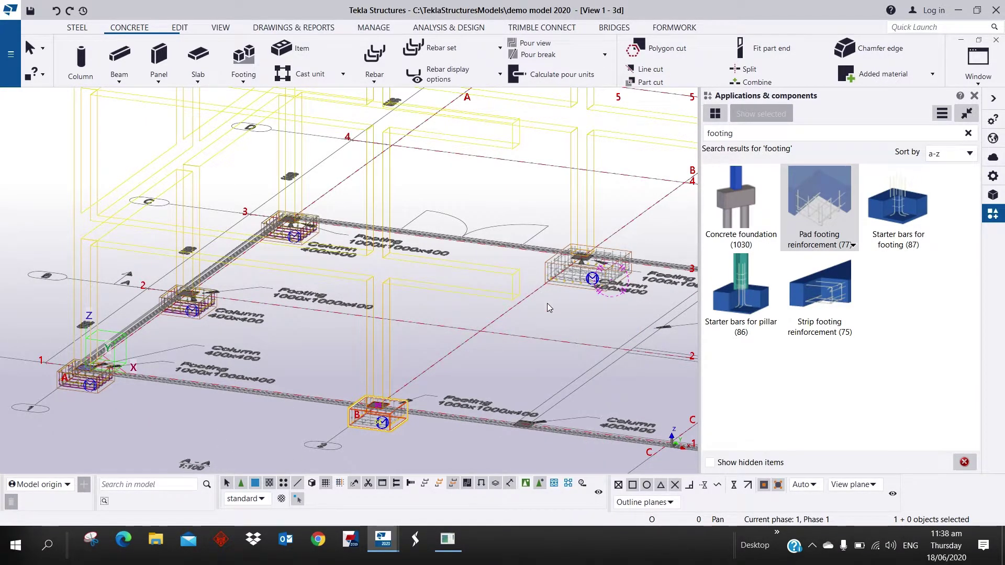
# Step: Show the parts as see-through solids and examine the reinforcement inside the A-3 footing, selecting that footing
pyautogui.scroll(6, 501, 337)
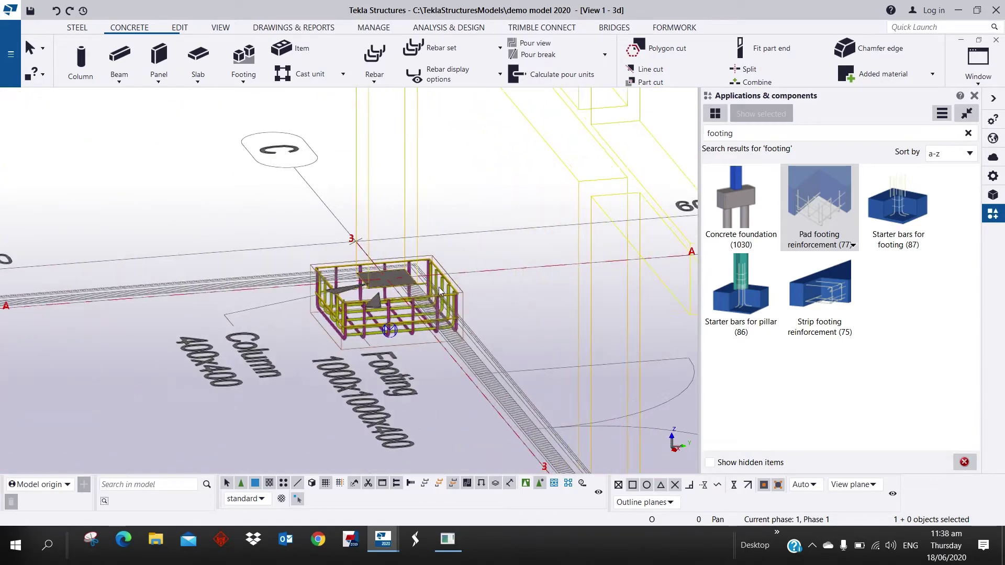
pyautogui.scroll(5, 397, 340)
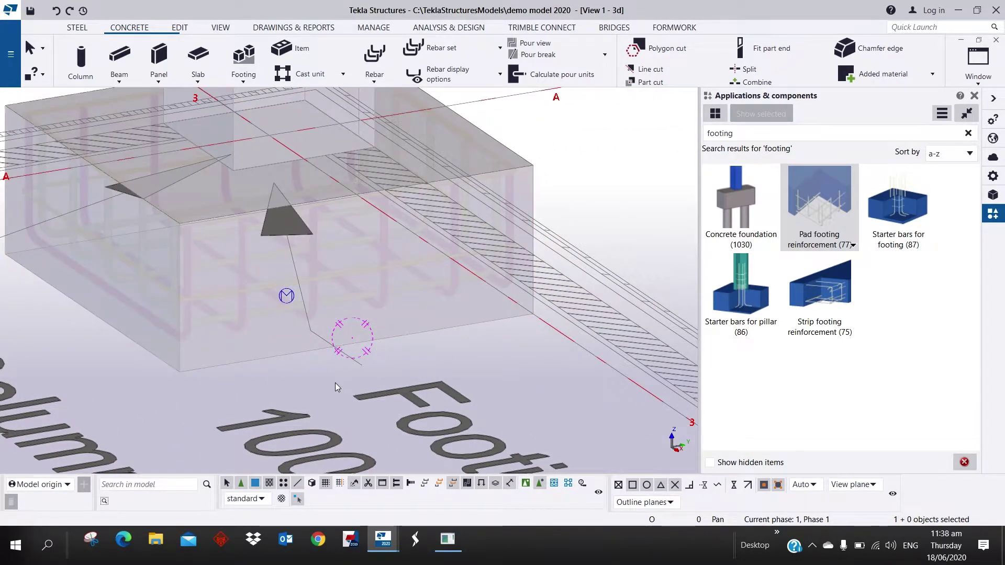
pyautogui.scroll(-2, 335, 382)
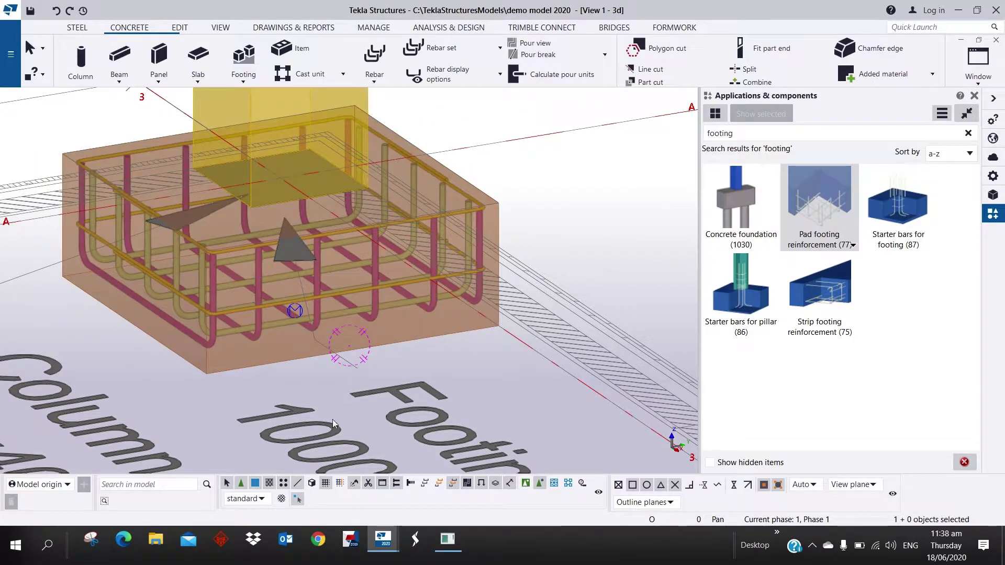
pyautogui.click(243, 363)
pyautogui.scroll(-3, 251, 372)
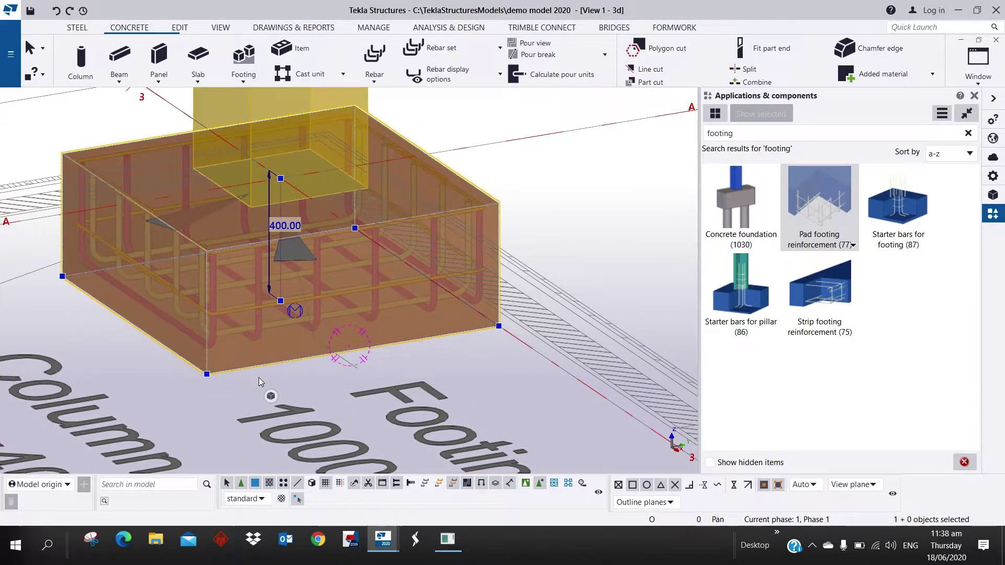
# Step: Enlarge the A-3 footing by direct modification, pulling its sides outwards and raising its top face to a height of 650 mm
pyautogui.moveTo(269, 355); pyautogui.dragTo(341, 418)
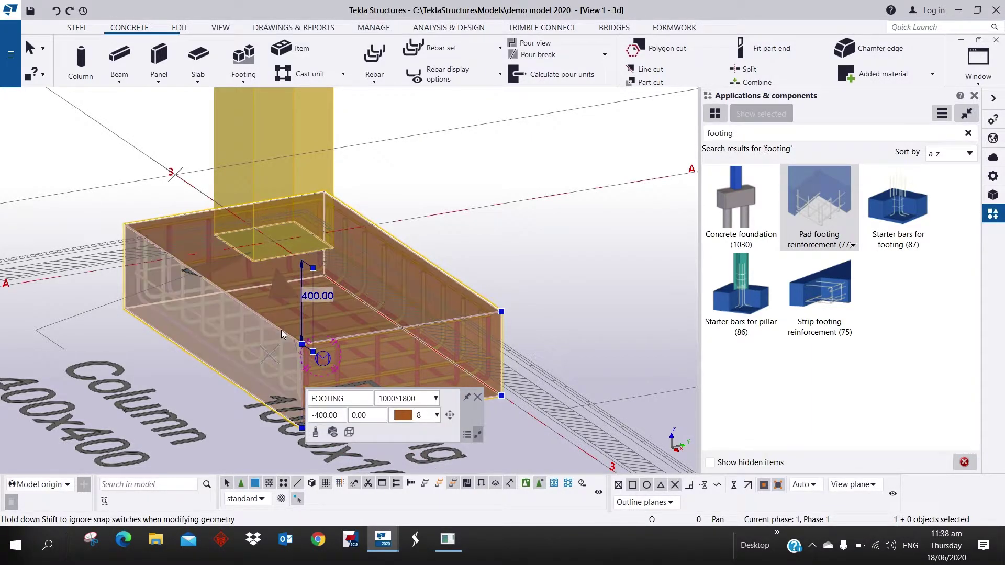
pyautogui.moveTo(281, 333); pyautogui.dragTo(159, 346)
pyautogui.keyDown('ctrl'); pyautogui.moveTo(158, 346); pyautogui.dragTo(382, 315, button='middle'); pyautogui.keyUp('ctrl')
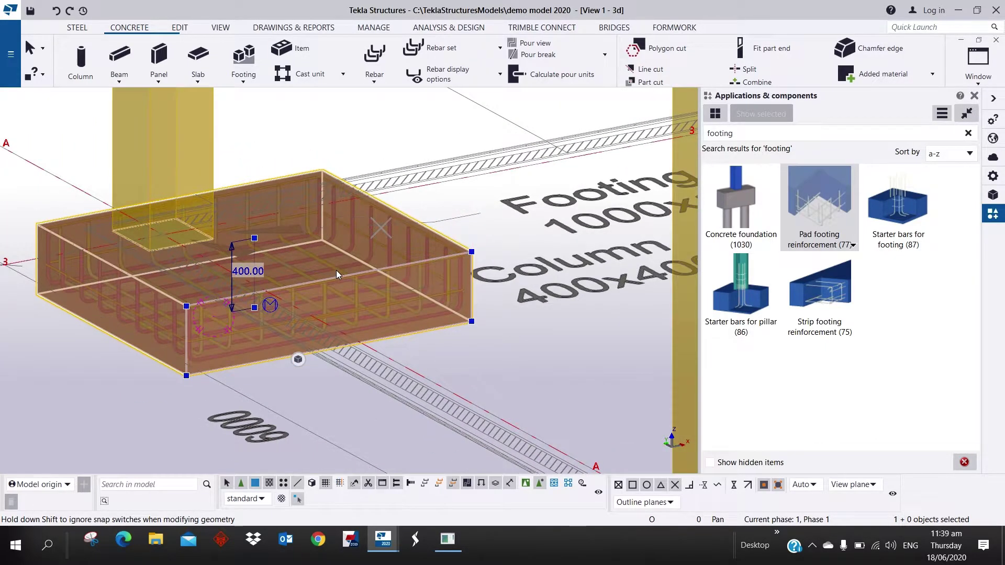
pyautogui.click(310, 261)
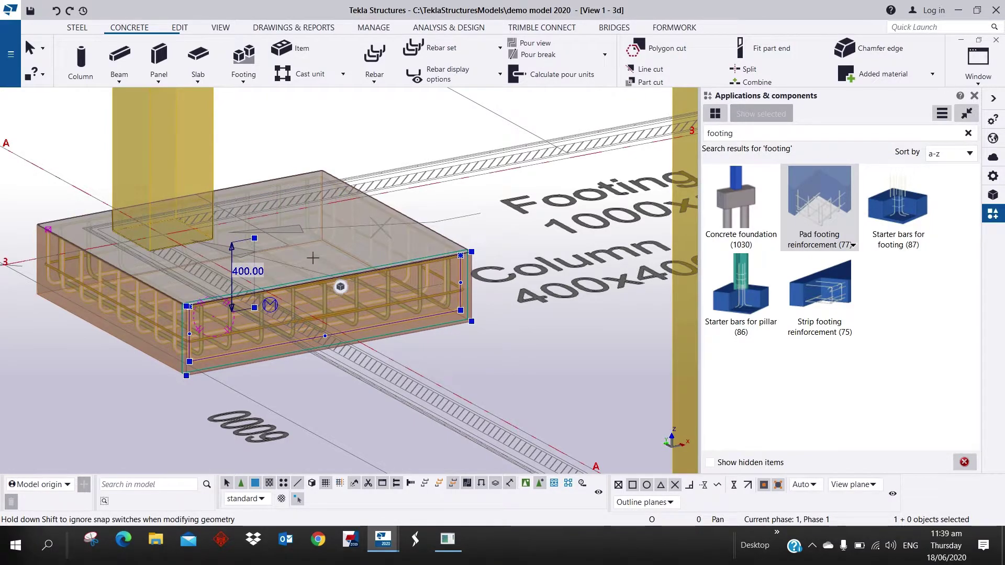
pyautogui.moveTo(313, 264); pyautogui.dragTo(313, 219)
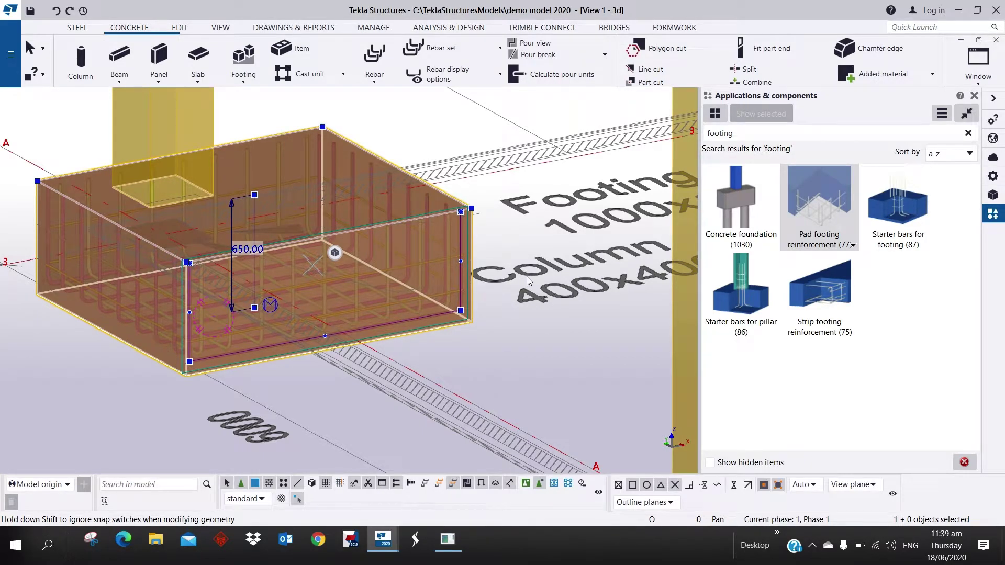
# Step: Search the component catalog for "column" and open the settings of Rectangular column reinforcement (83)
pyautogui.scroll(-5, 526, 276)
pyautogui.moveTo(472, 344); pyautogui.dragTo(321, 357, button='middle')
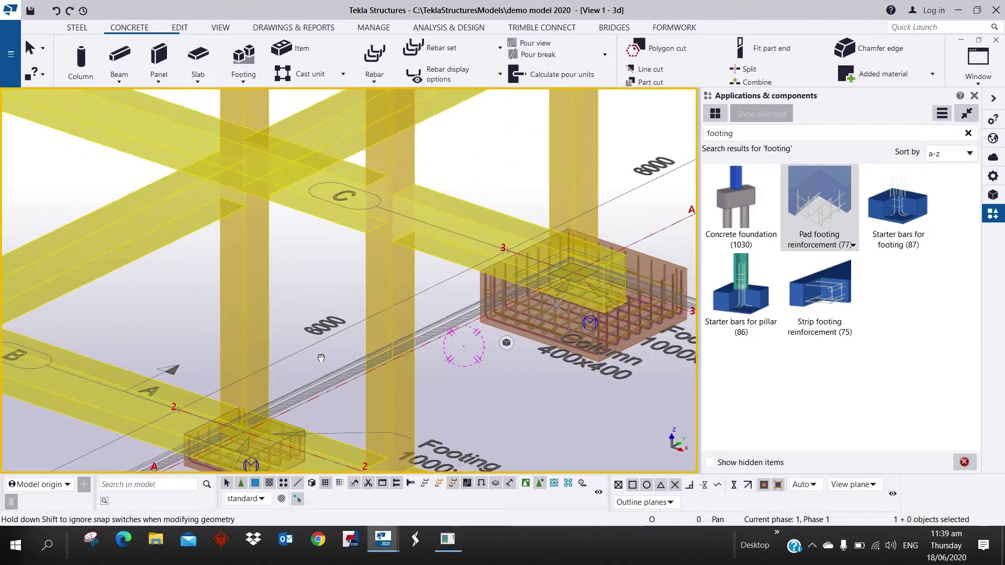
pyautogui.scroll(-3, 321, 358)
pyautogui.click(792, 131)
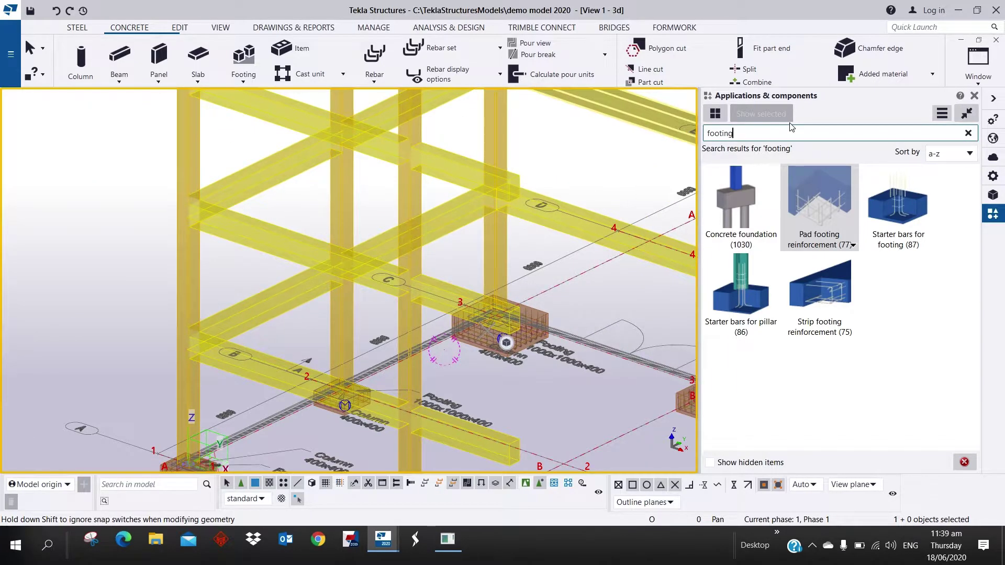
pyautogui.hotkey('ctrl', 'a')
pyautogui.write('colum')
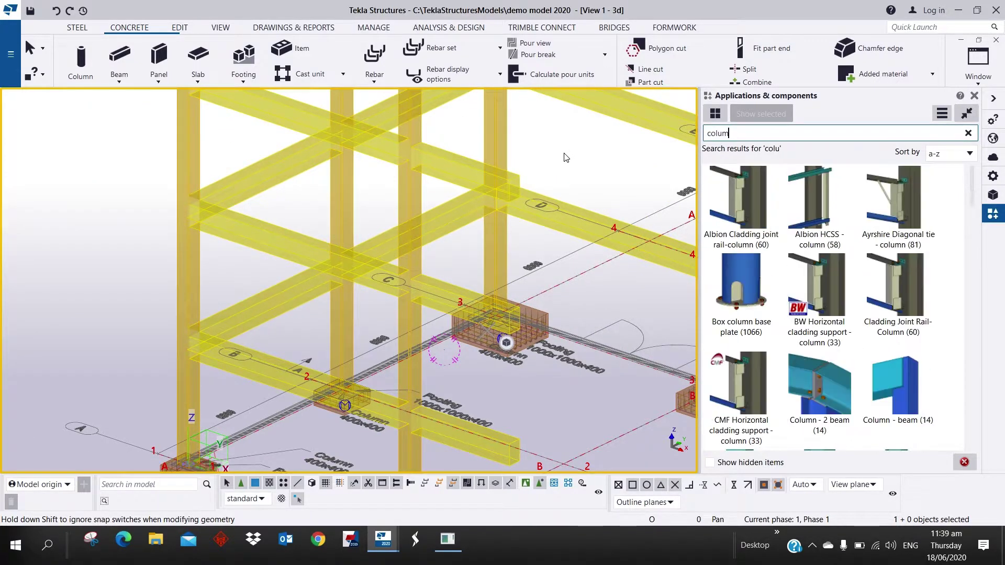
pyautogui.scroll(-10, 889, 347)
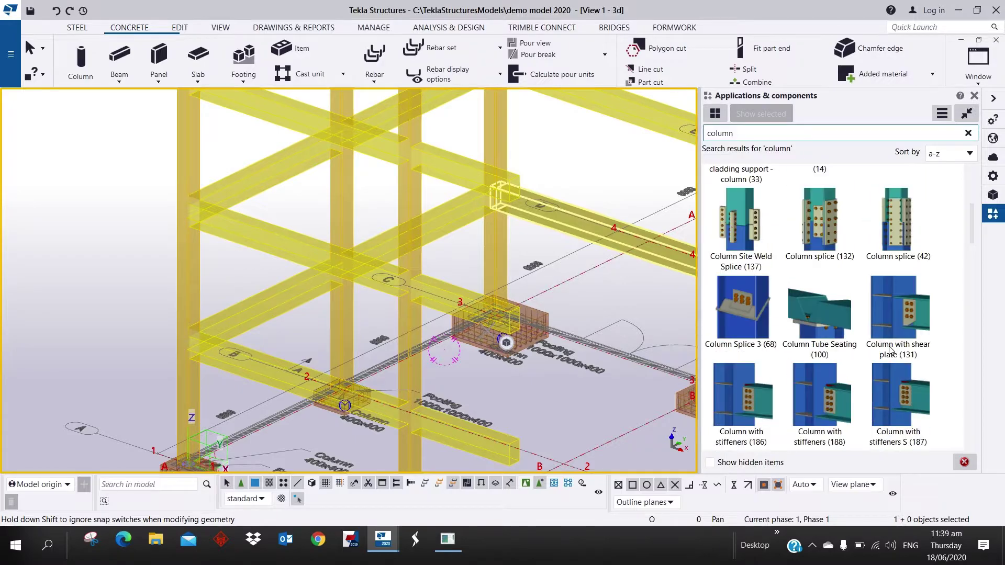
pyautogui.scroll(-5, 889, 347)
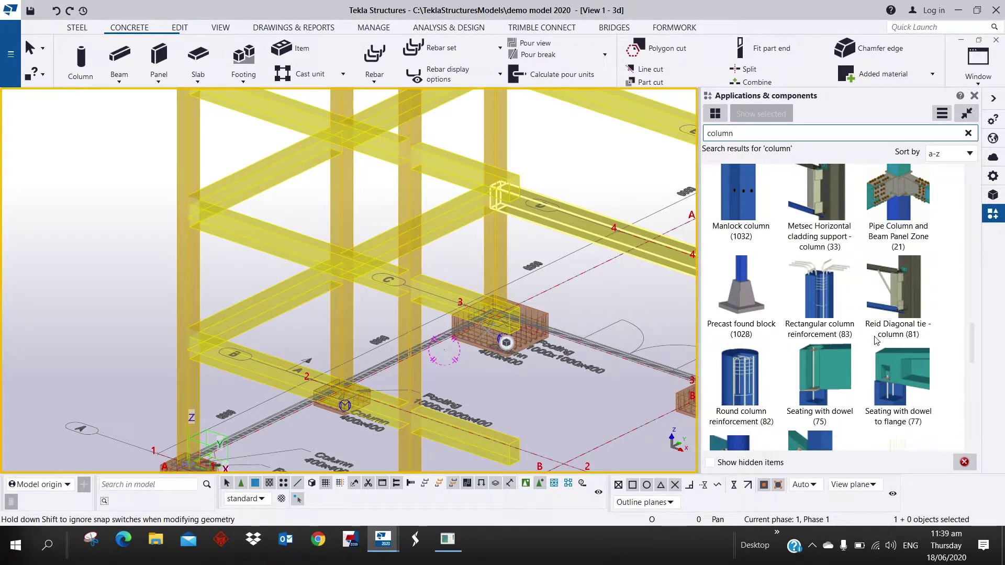
pyautogui.click(819, 294)
pyautogui.moveTo(590, 428); pyautogui.dragTo(398, 267, button='middle')
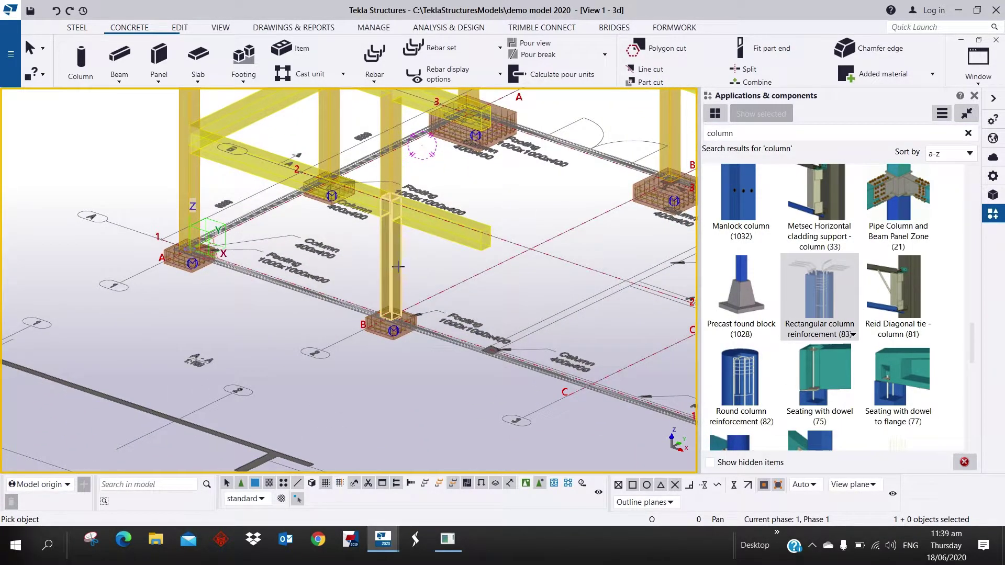
pyautogui.doubleClick(805, 293)
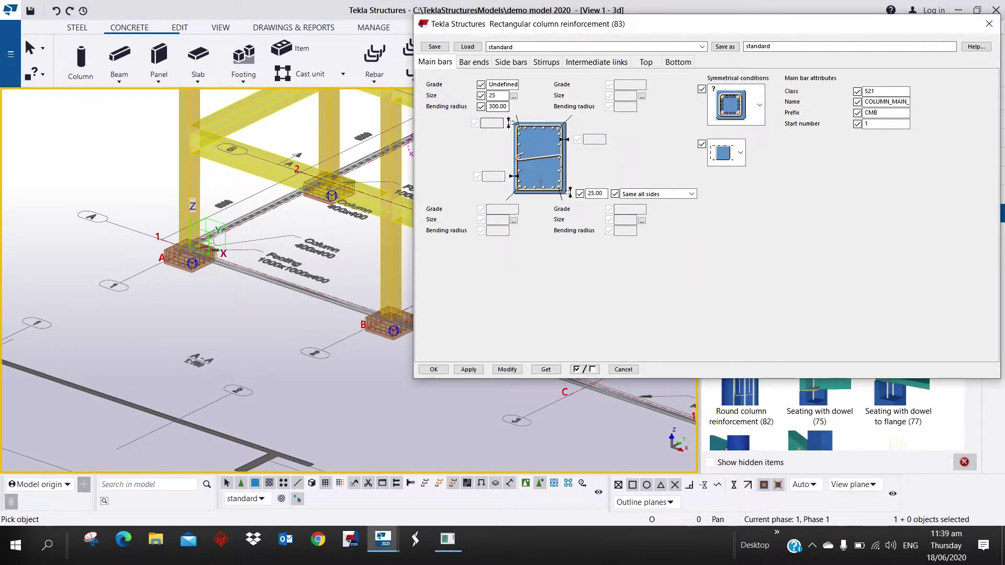
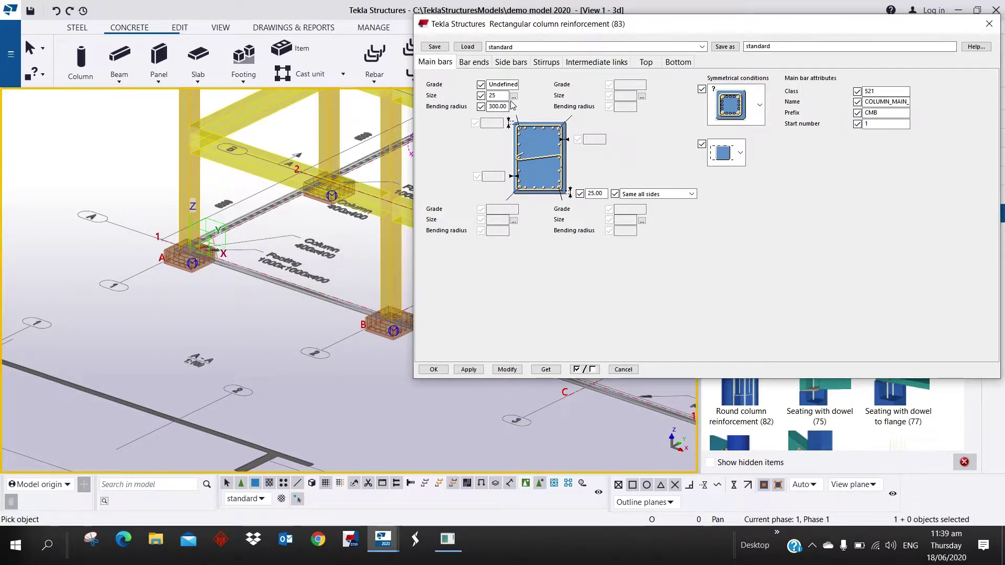
# Step: Examine the column reinforcement settings for main bar symmetry, bar ends, side bars, stirrups, intermediate links, and top and bottom bars
pyautogui.click(759, 104)
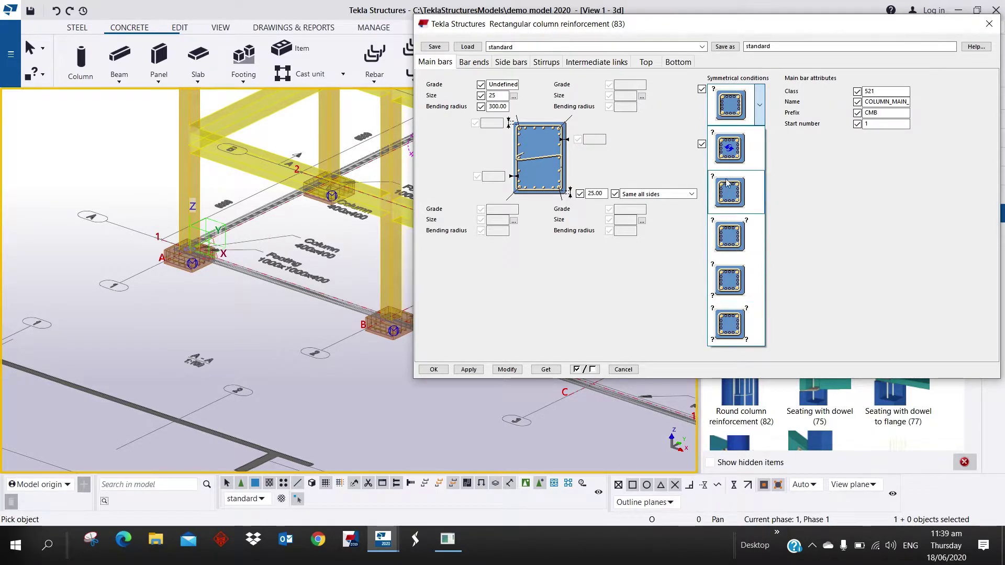
pyautogui.click(752, 101)
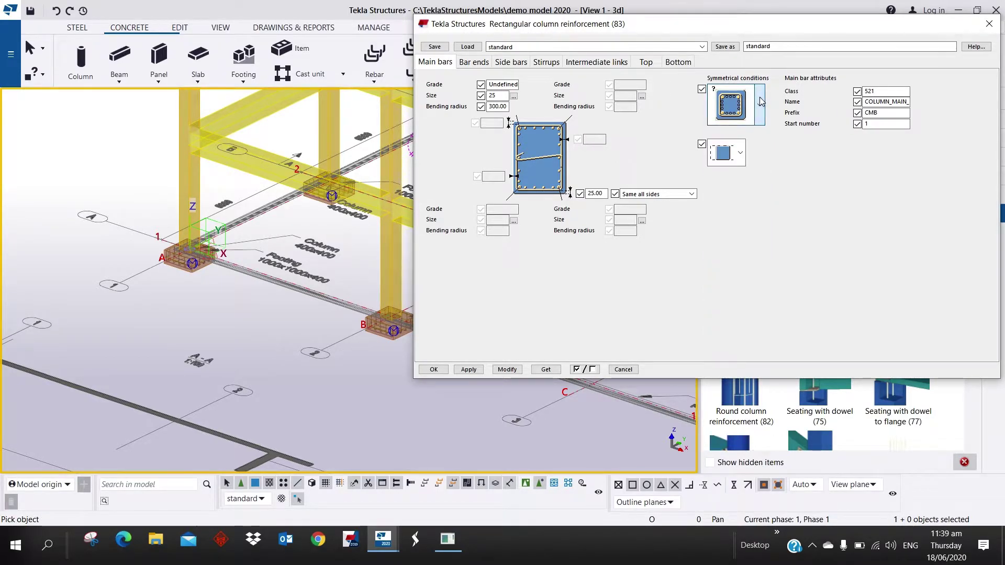
pyautogui.click(472, 62)
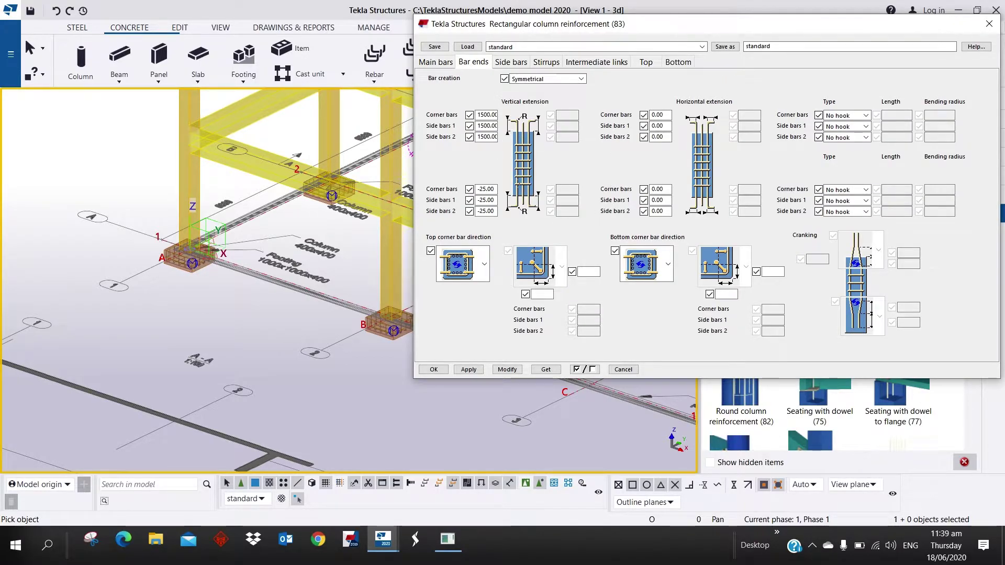
pyautogui.click(508, 64)
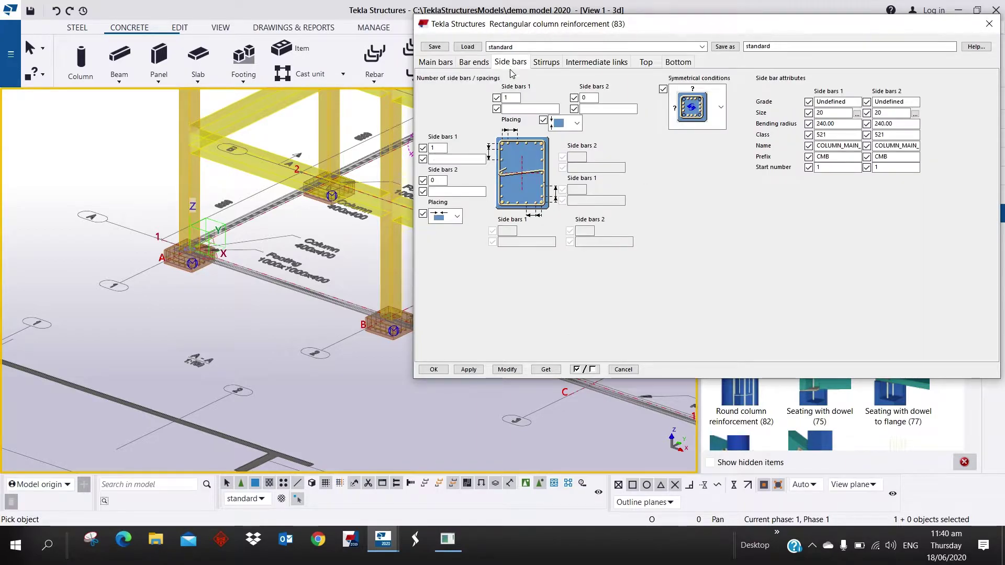
pyautogui.click(547, 62)
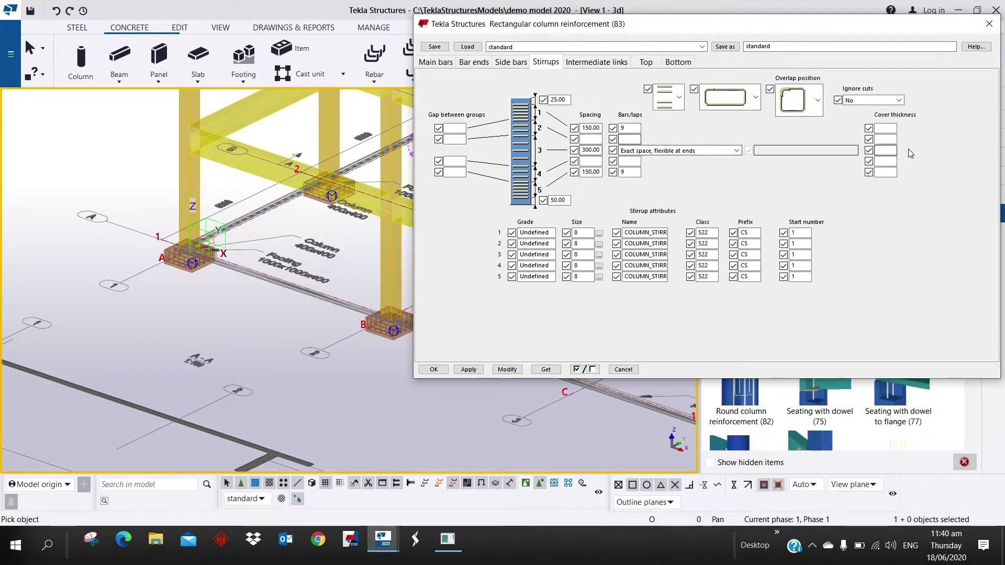
pyautogui.click(597, 62)
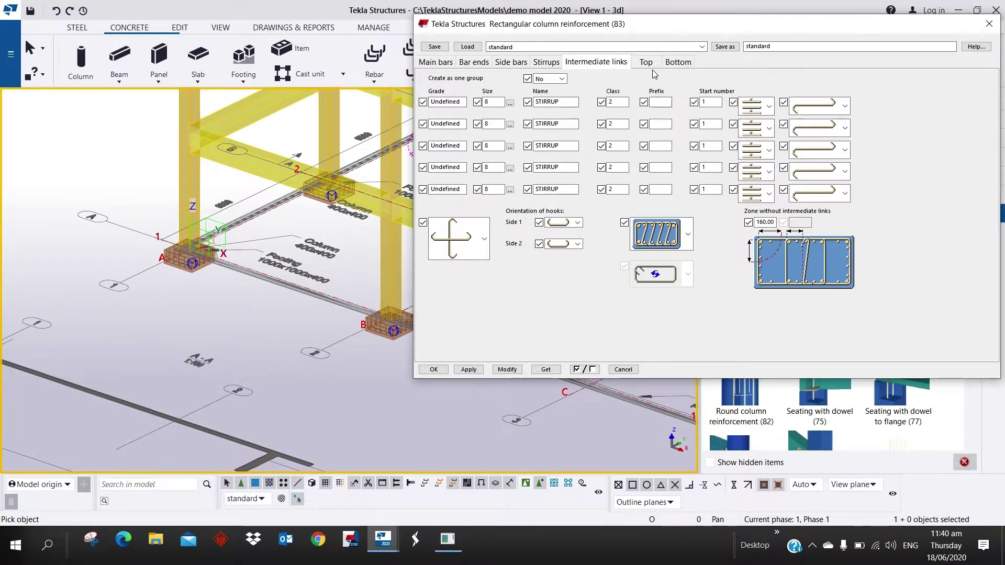
pyautogui.click(484, 239)
pyautogui.click(485, 242)
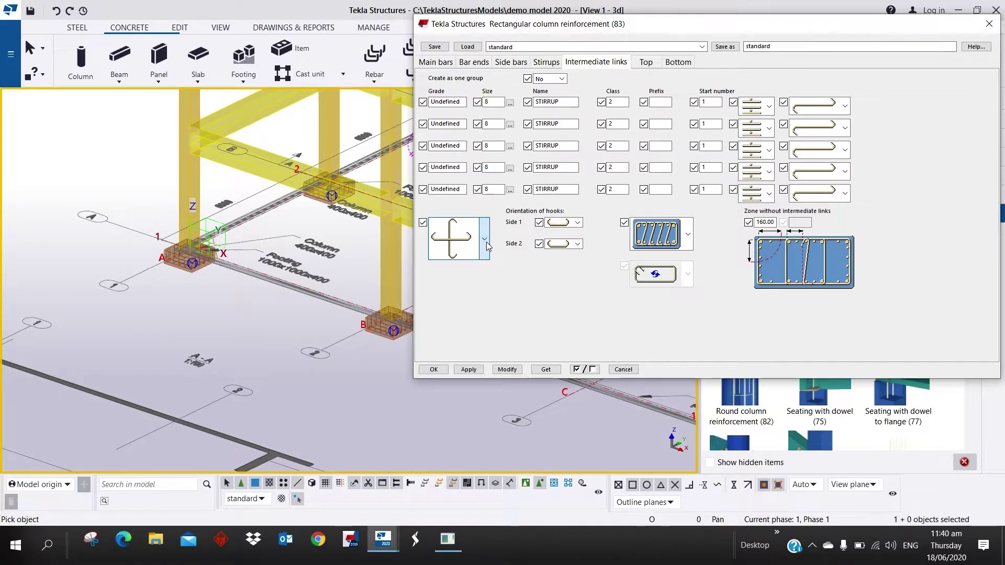
pyautogui.click(648, 64)
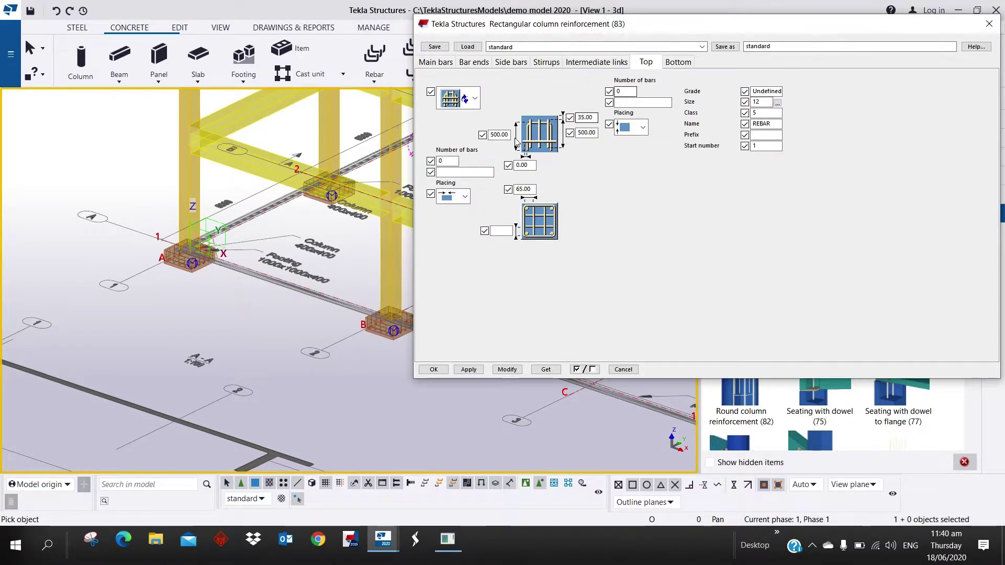
pyautogui.click(677, 62)
pyautogui.click(434, 61)
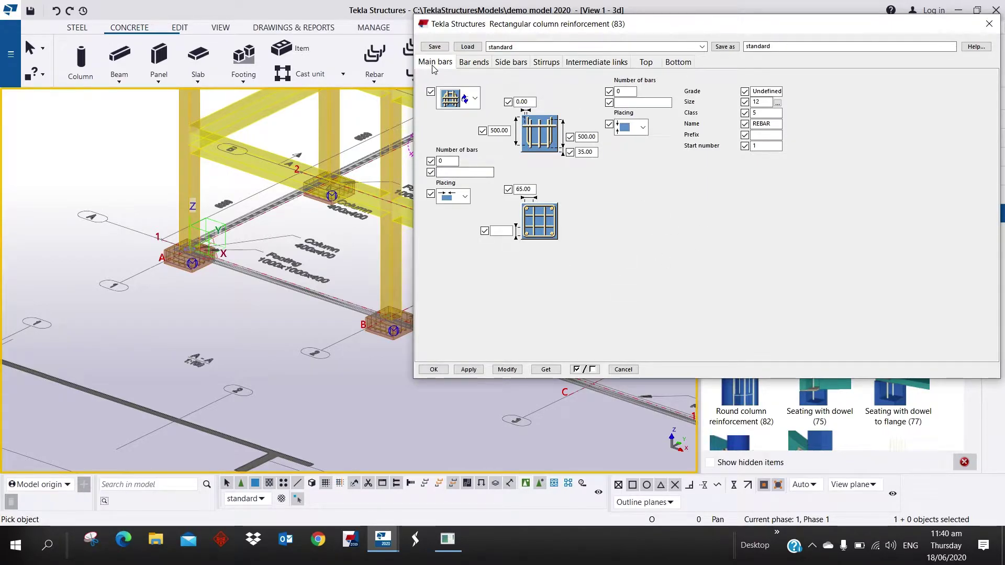
# Step: Load the saved "COLUMN" settings into the Rectangular column reinforcement (83) component
pyautogui.click(572, 46)
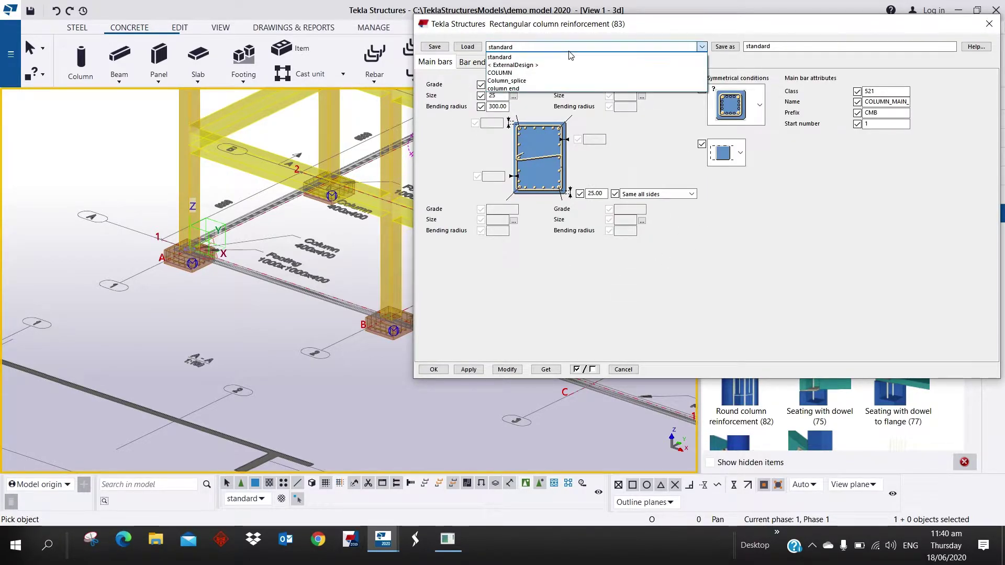
pyautogui.click(540, 74)
pyautogui.click(466, 47)
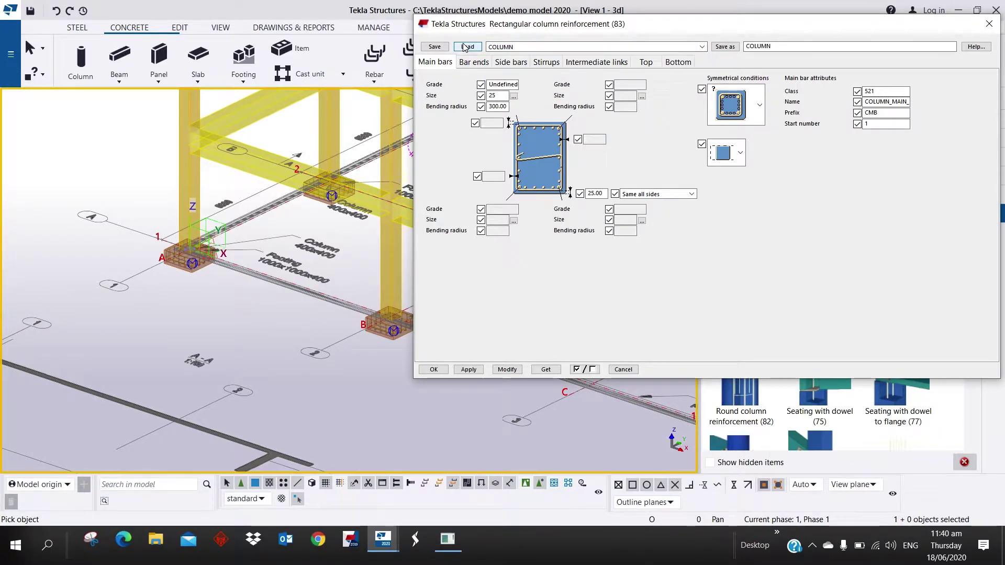
# Step: Apply Rectangular column reinforcement (83) to the lowest columns at grids B-1, A-1, A-2, A-3 and B-3
pyautogui.scroll(-3, 193, 289)
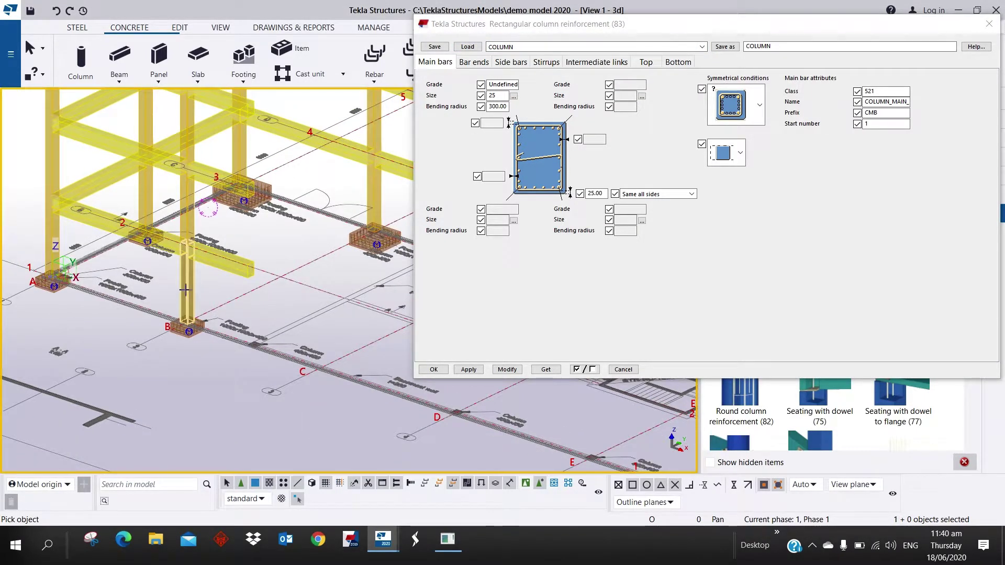
pyautogui.scroll(3, 192, 290)
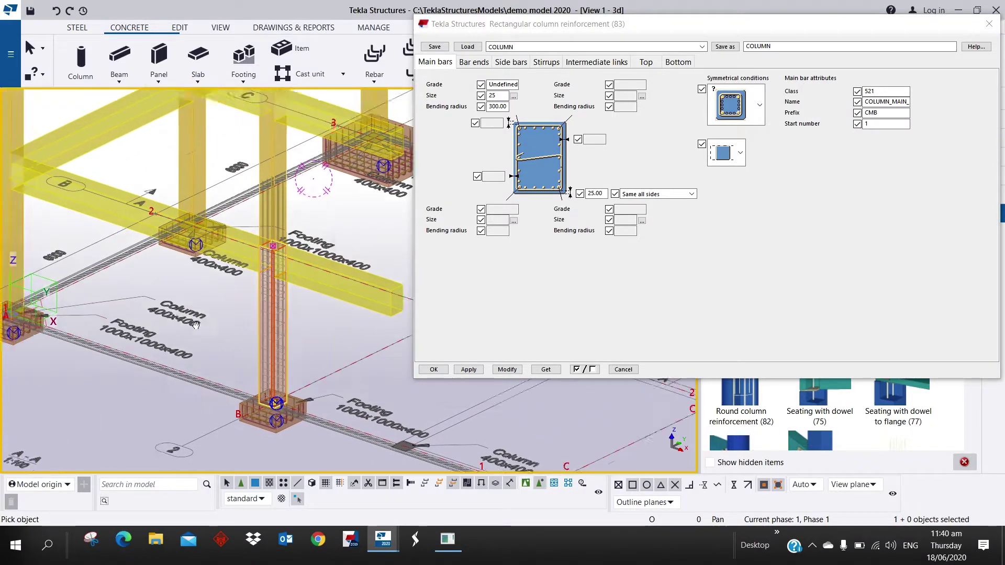
pyautogui.click(89, 285)
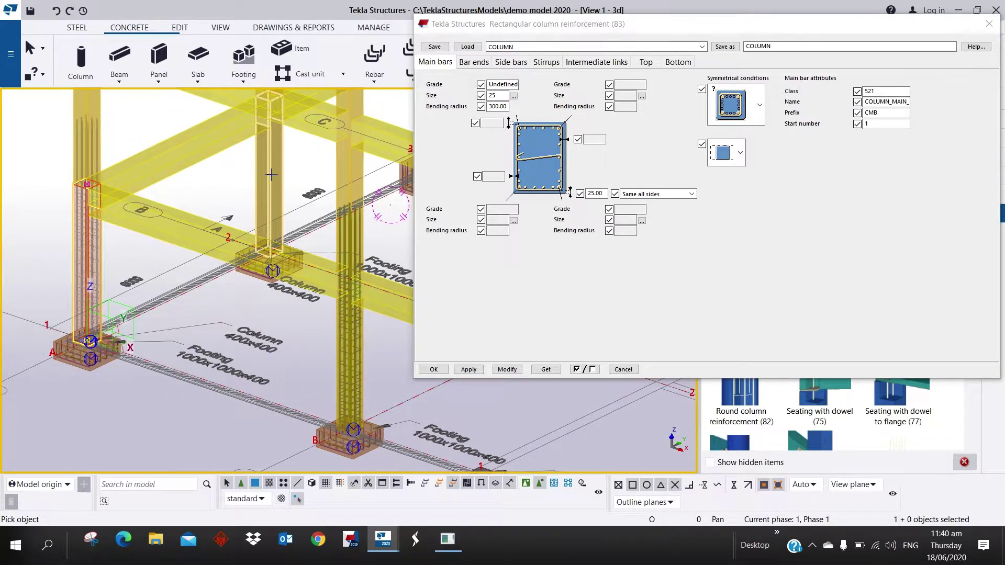
pyautogui.click(255, 217)
pyautogui.moveTo(255, 217); pyautogui.dragTo(70, 235, button='middle')
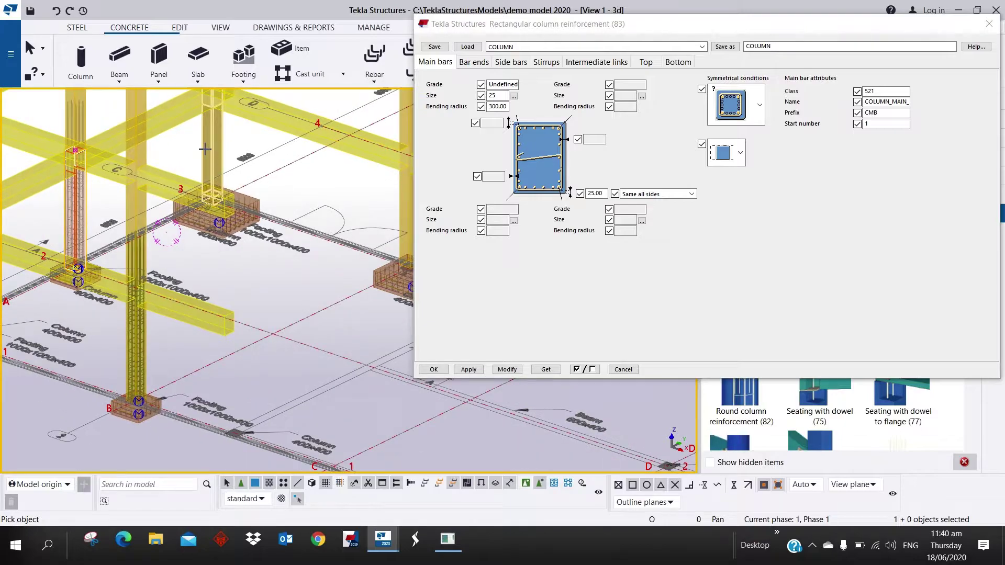
pyautogui.moveTo(209, 146); pyautogui.dragTo(242, 238, button='middle')
pyautogui.scroll(2, 242, 239)
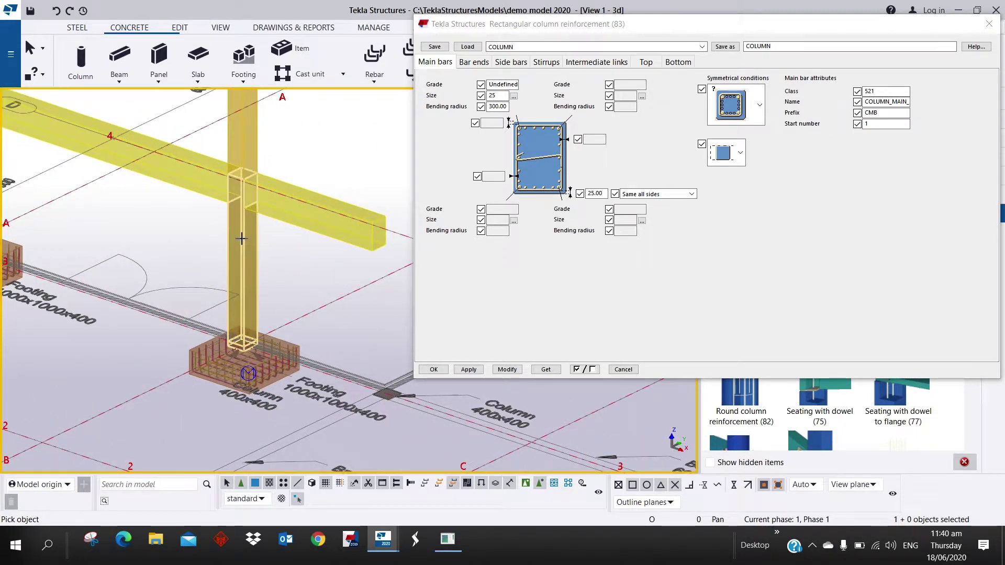
pyautogui.scroll(-4, 242, 238)
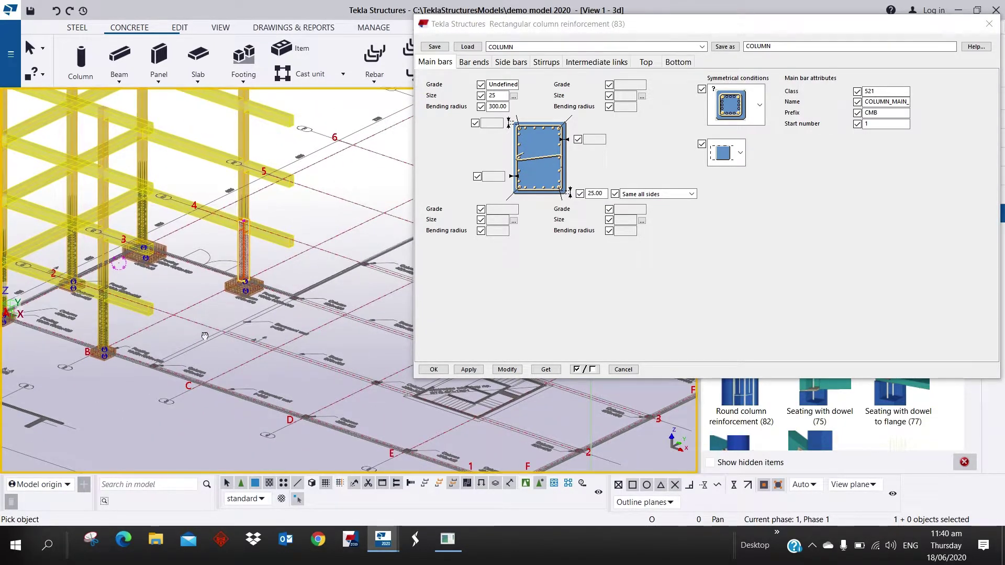
# Step: Reinforce the second- and third-storey columns at grid B-1 with the same component and end the command
pyautogui.moveTo(204, 336); pyautogui.dragTo(272, 365, button='middle')
pyautogui.click(171, 231)
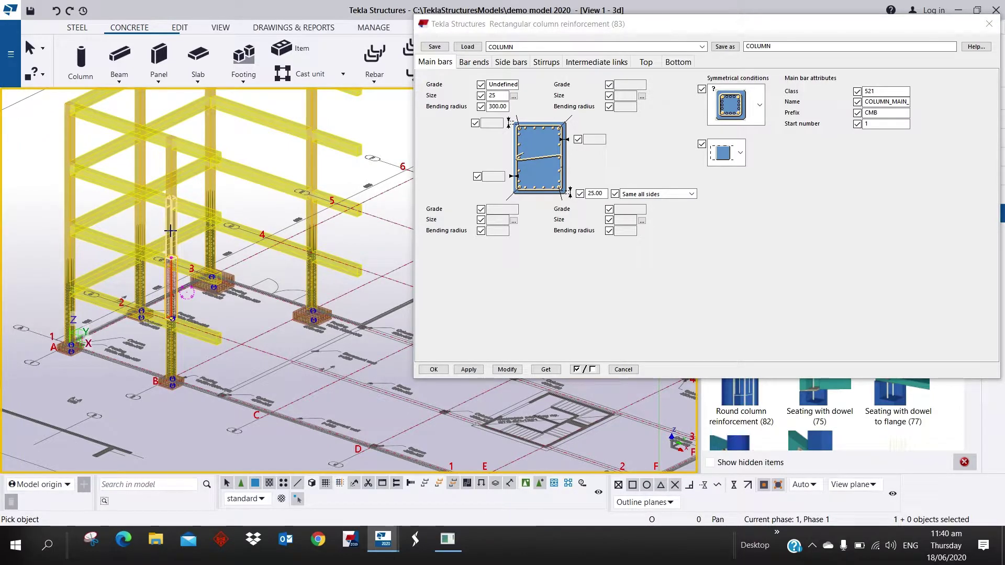
pyautogui.click(165, 221)
pyautogui.rightClick(237, 314)
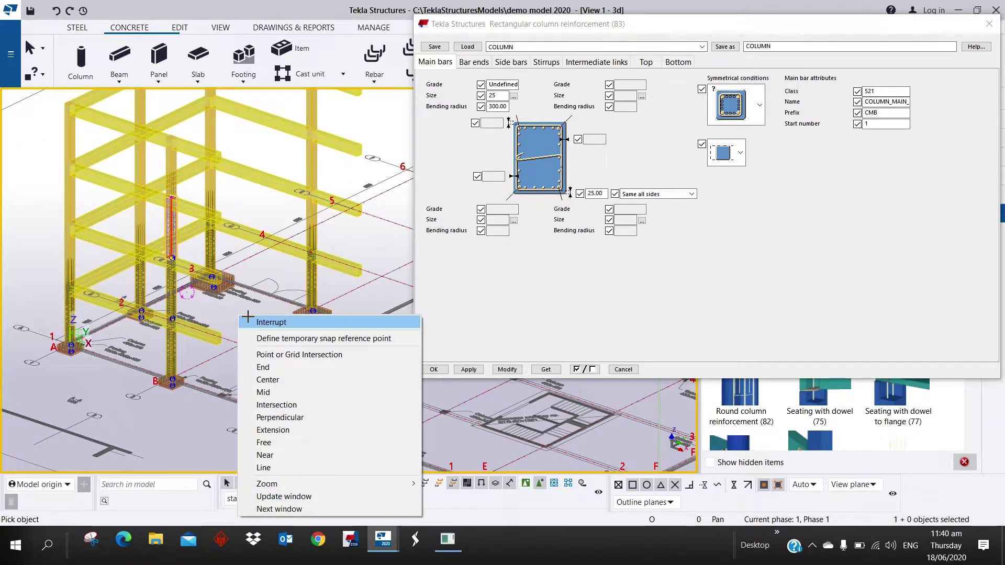
pyautogui.click(254, 321)
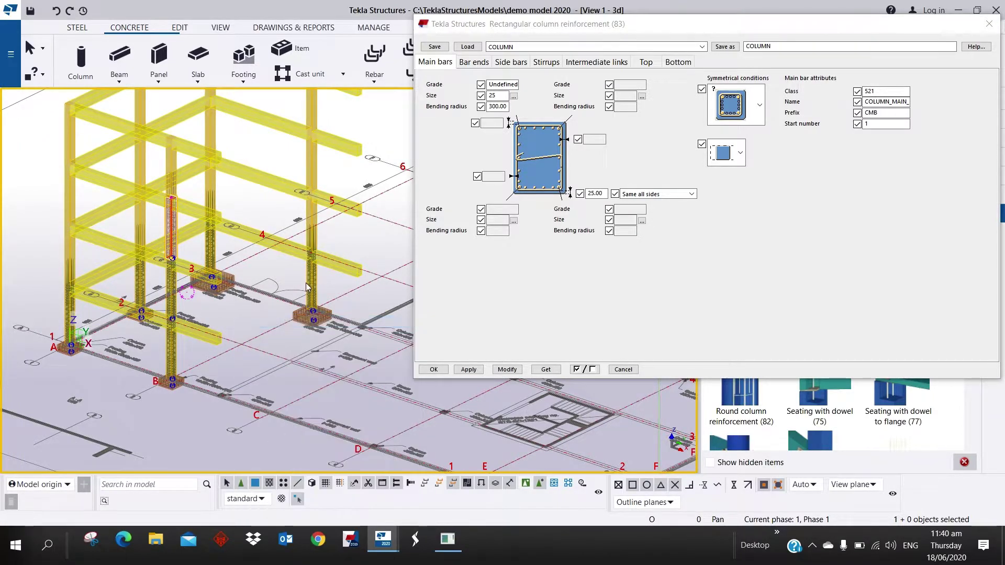
# Step: Load the saved "column end" settings into the column reinforcement component and accept them
pyautogui.click(702, 47)
pyautogui.click(509, 88)
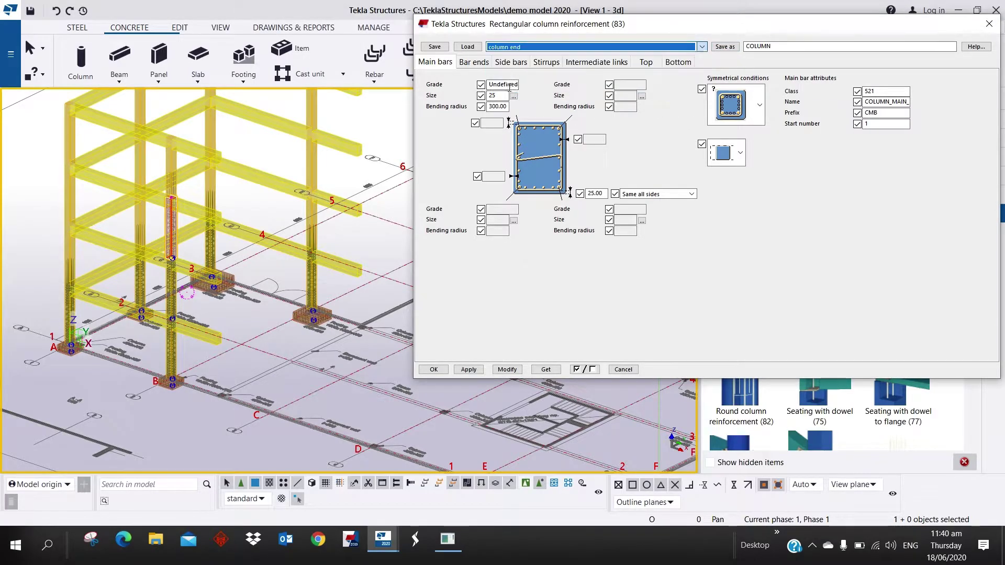
pyautogui.click(468, 47)
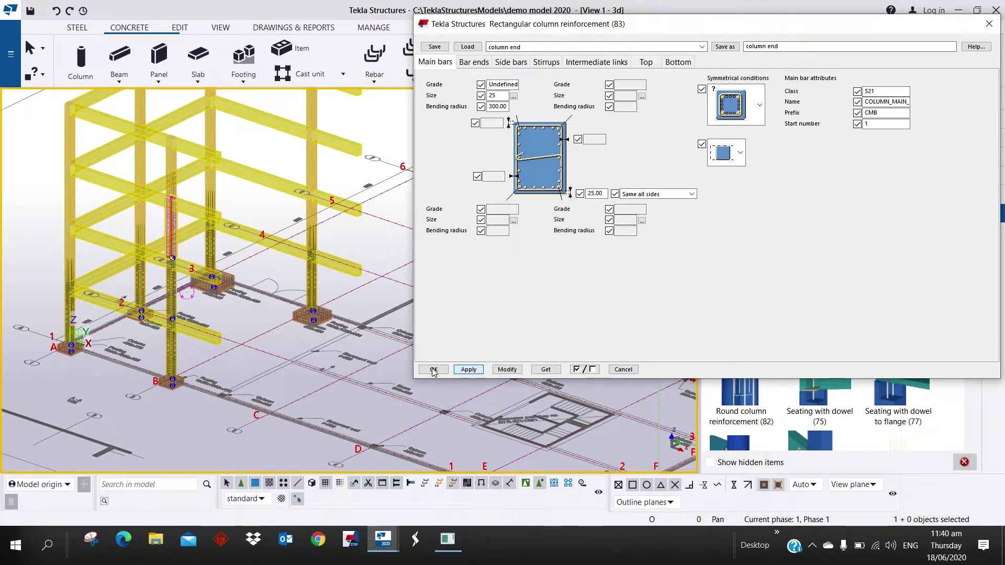
pyautogui.scroll(2, 173, 173)
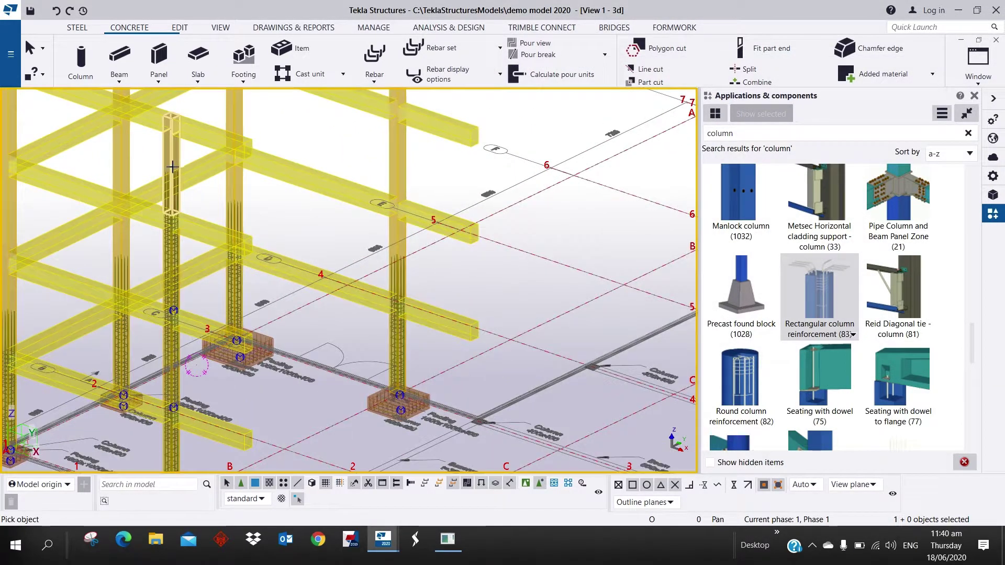
# Step: Reinforce the top-storey column at grid B-1 with the column reinforcement component and end the command
pyautogui.scroll(5, 173, 166)
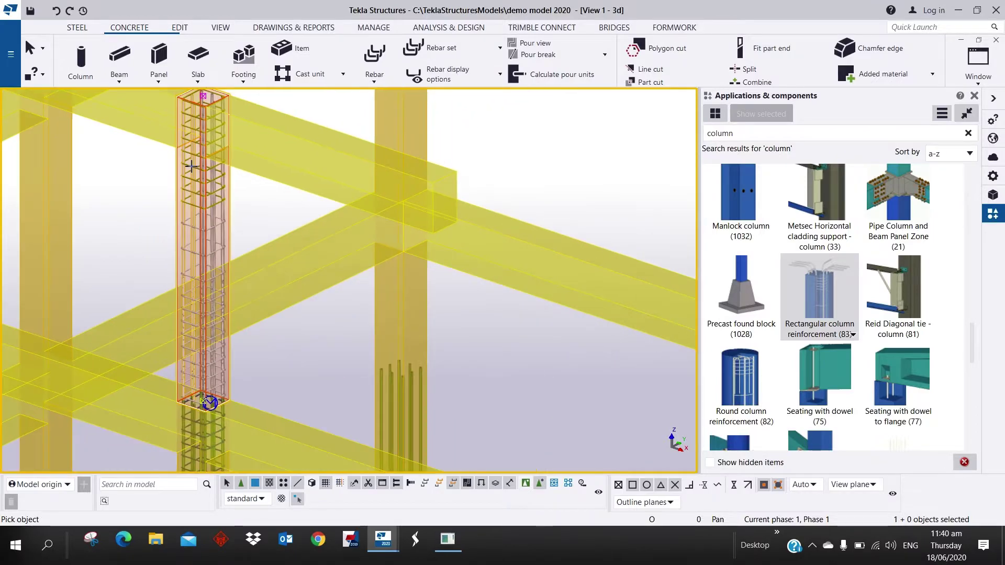
pyautogui.scroll(-2, 239, 198)
pyautogui.rightClick(390, 120)
pyautogui.click(398, 124)
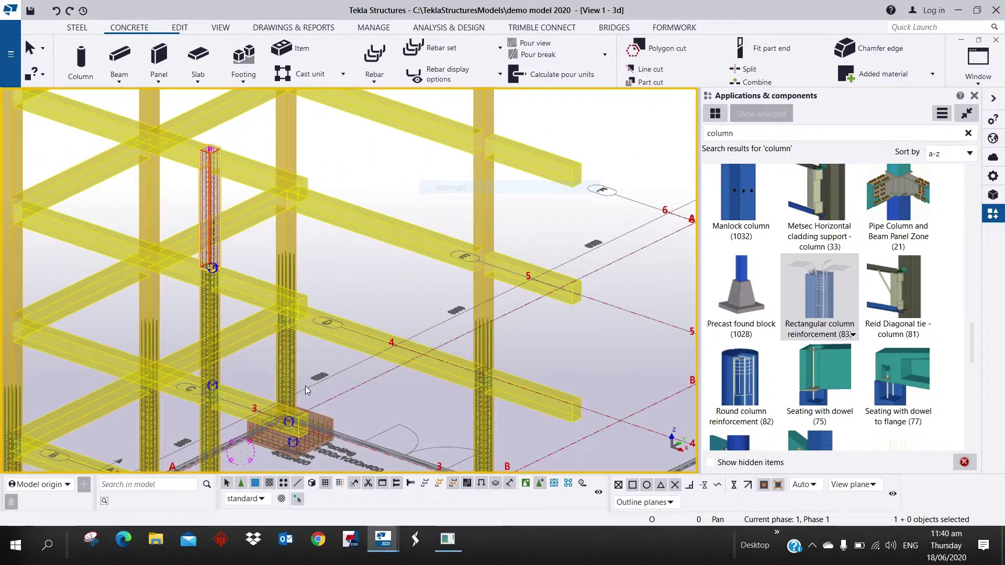
# Step: Copy the lowest B-1 column's reinforcement component to another object, picking the second- and third-storey columns at grid A-1 as destinations
pyautogui.scroll(-1, 219, 306)
pyautogui.scroll(-3, 218, 306)
pyautogui.scroll(5, 255, 325)
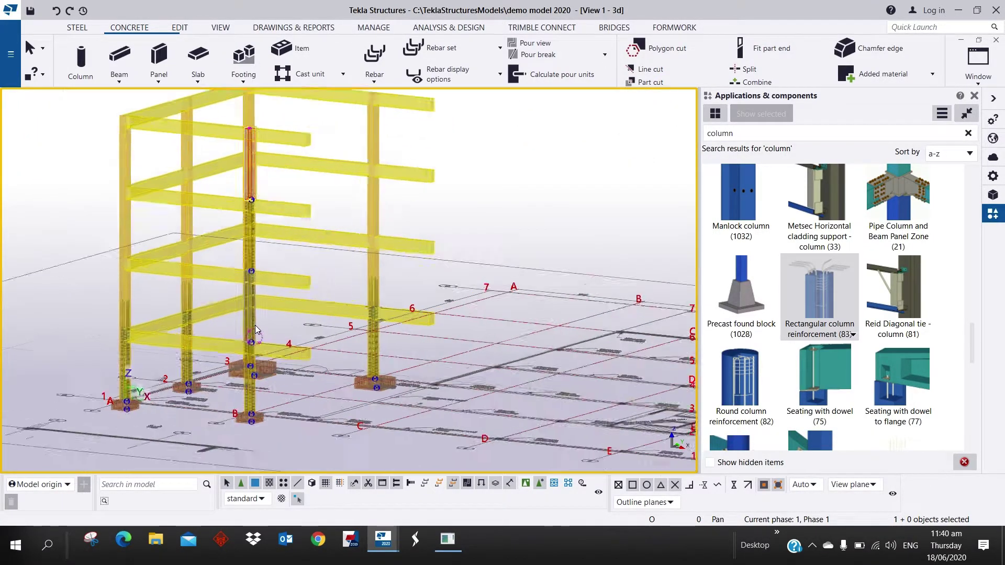
pyautogui.scroll(-5, 251, 322)
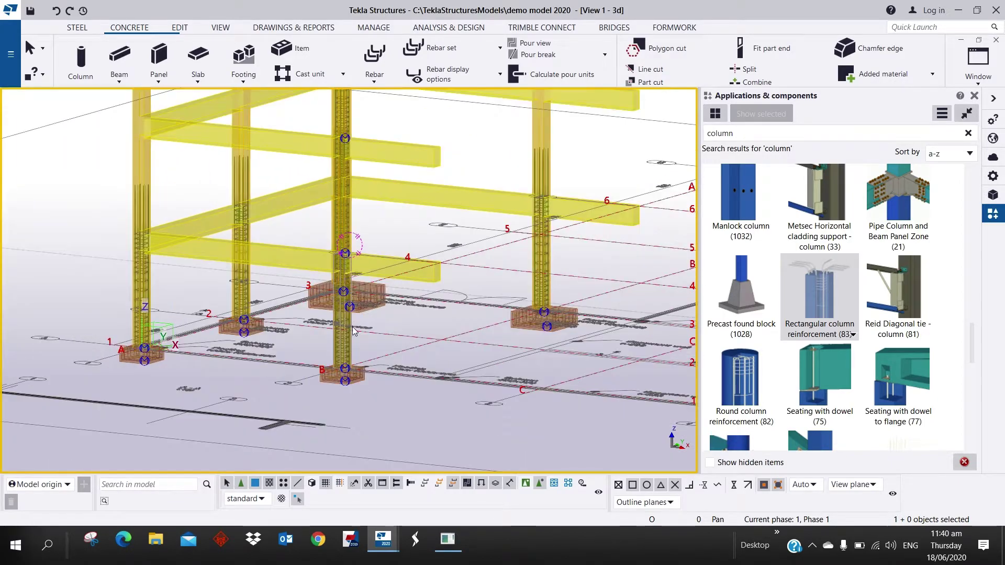
pyautogui.moveTo(341, 320); pyautogui.dragTo(348, 359, button='middle')
pyautogui.scroll(4, 356, 325)
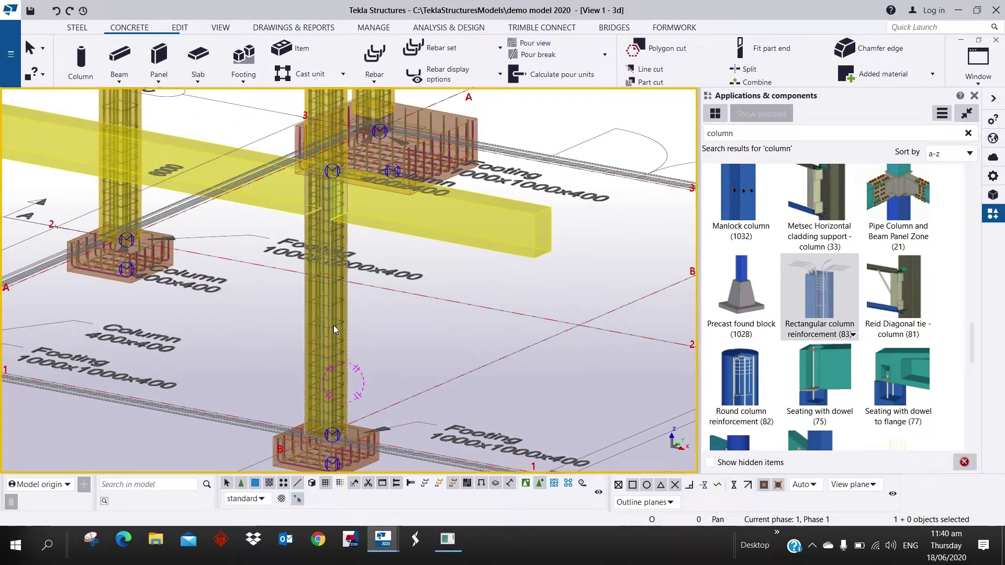
pyautogui.scroll(5, 337, 362)
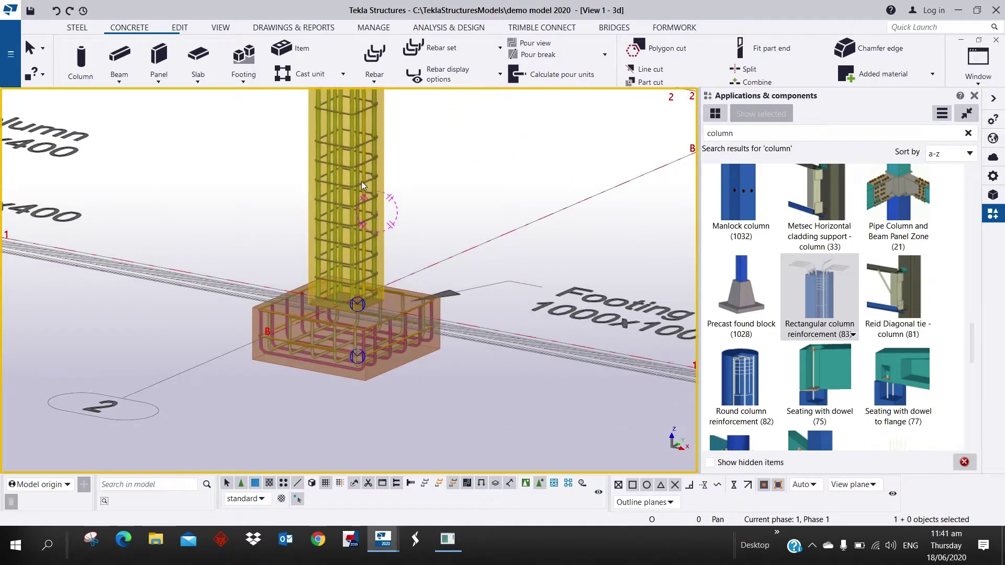
pyautogui.rightClick(359, 301)
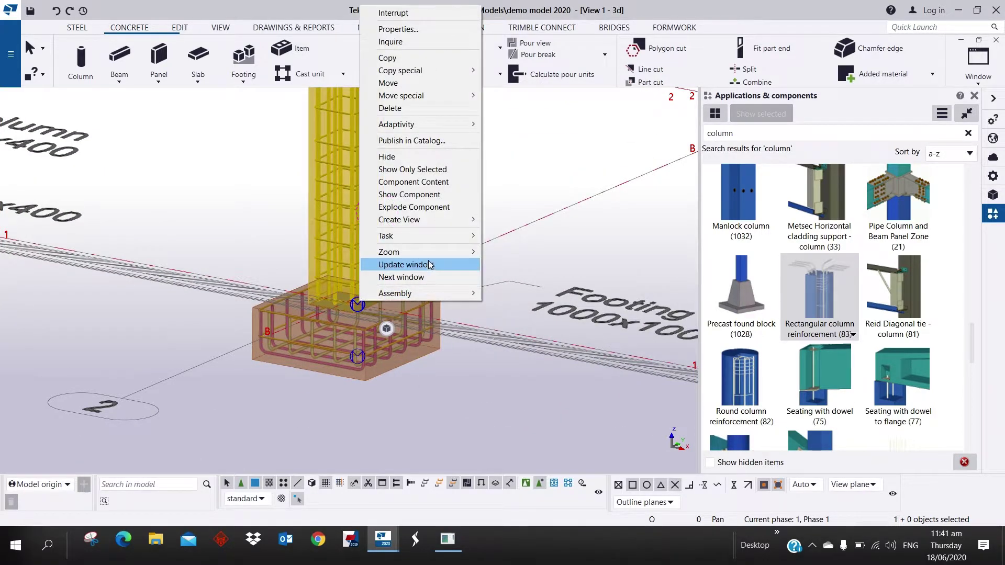
pyautogui.moveTo(460, 71)
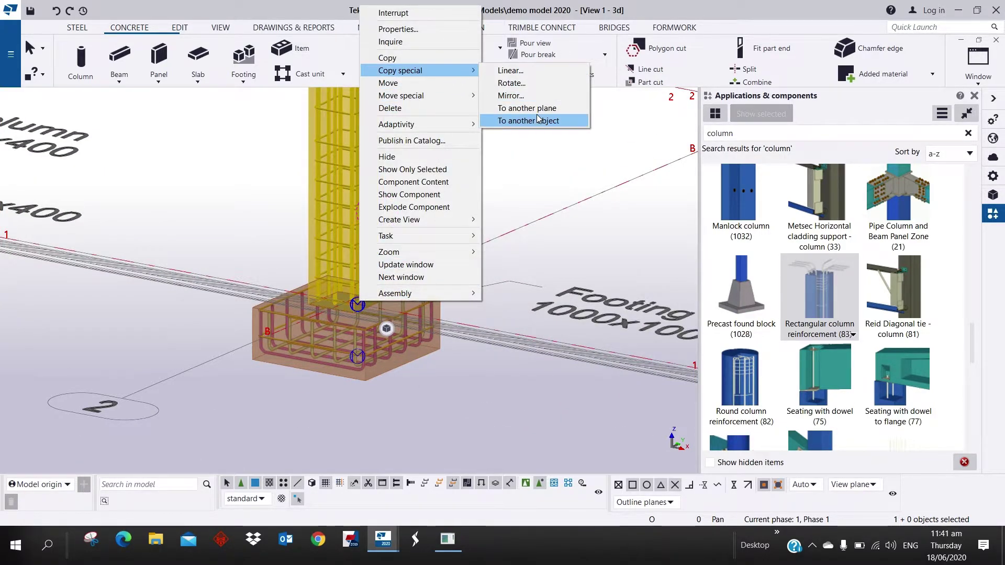
pyautogui.click(529, 120)
pyautogui.click(386, 157)
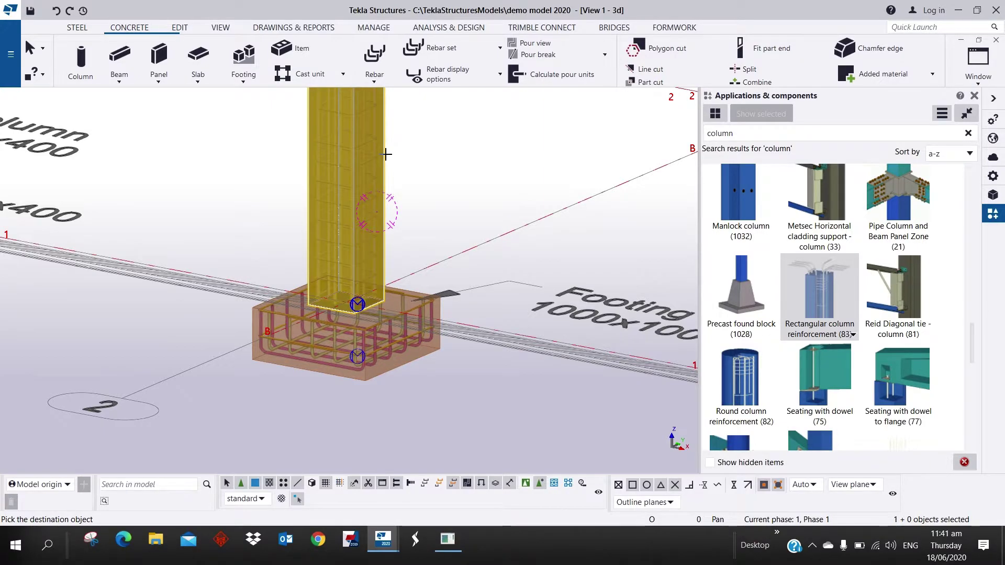
pyautogui.scroll(-3, 413, 160)
pyautogui.scroll(-5, 419, 161)
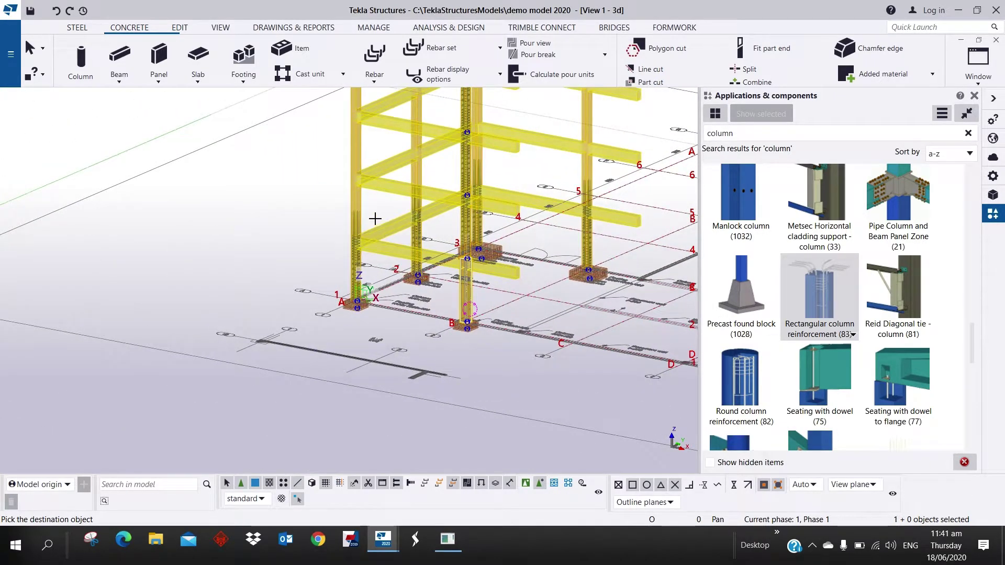
pyautogui.click(356, 211)
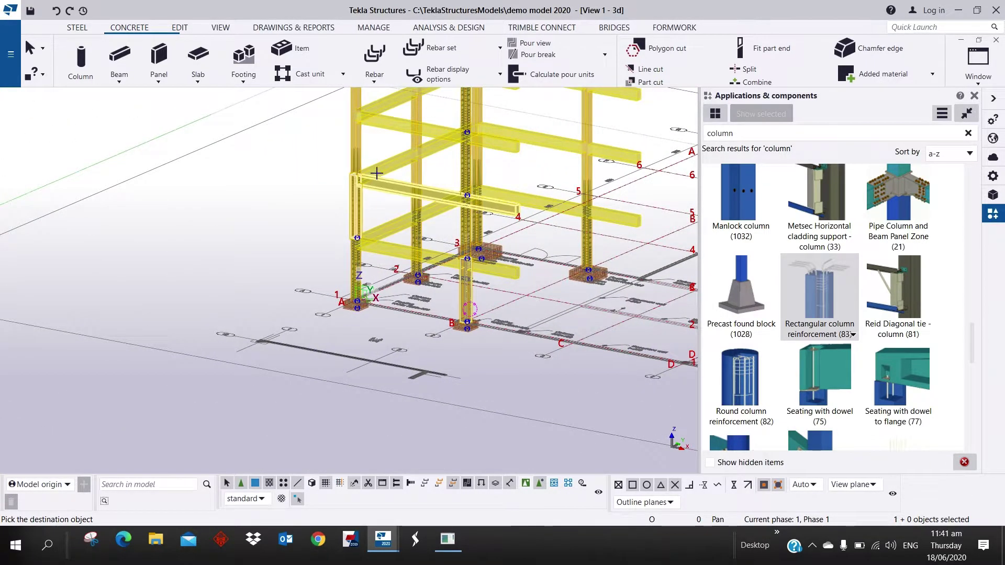
pyautogui.click(356, 155)
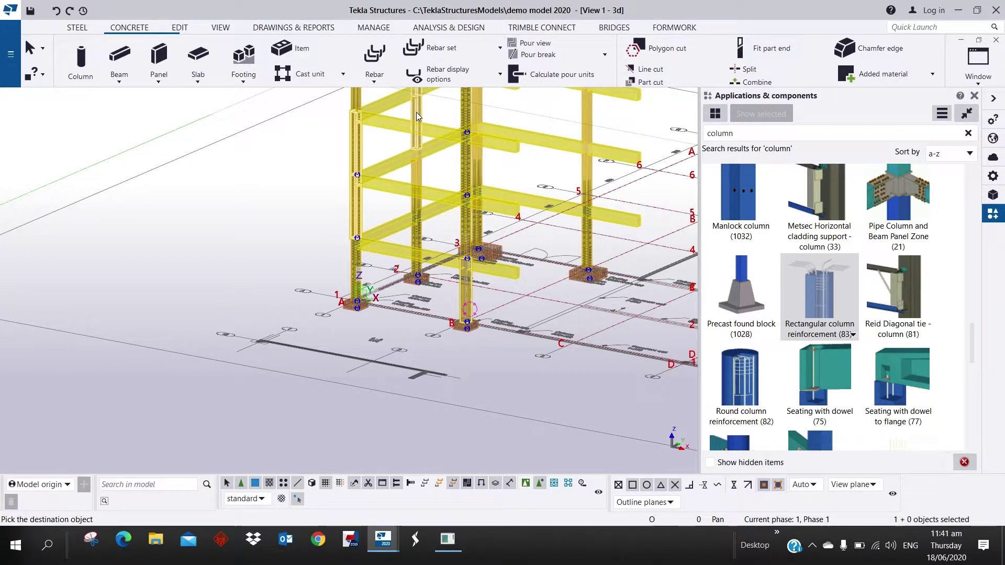
# Step: Copy the same reinforcement to the second- and third-storey columns at grids A-2, A-3 and B-3 and end the command
pyautogui.scroll(5, 325, 346)
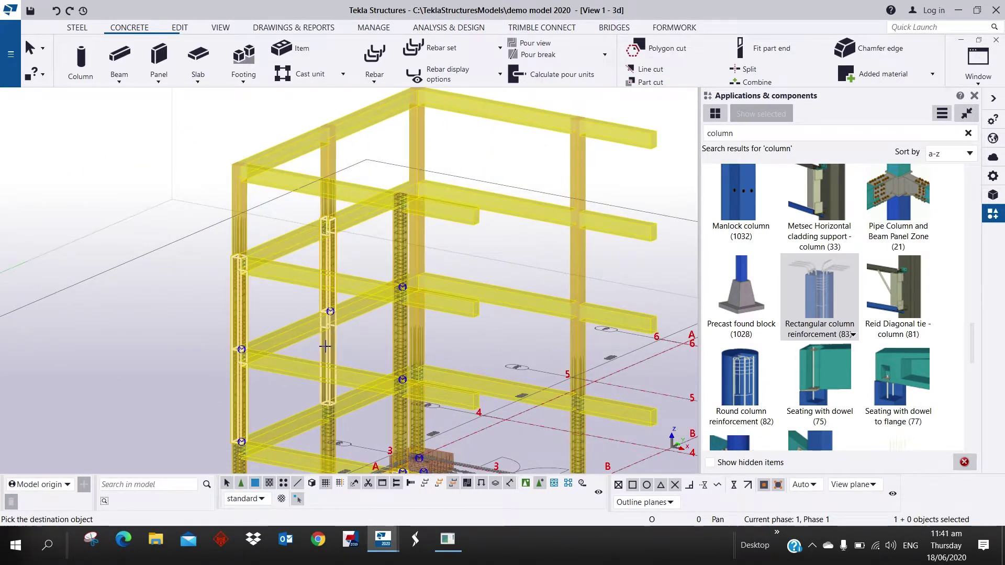
pyautogui.click(325, 346)
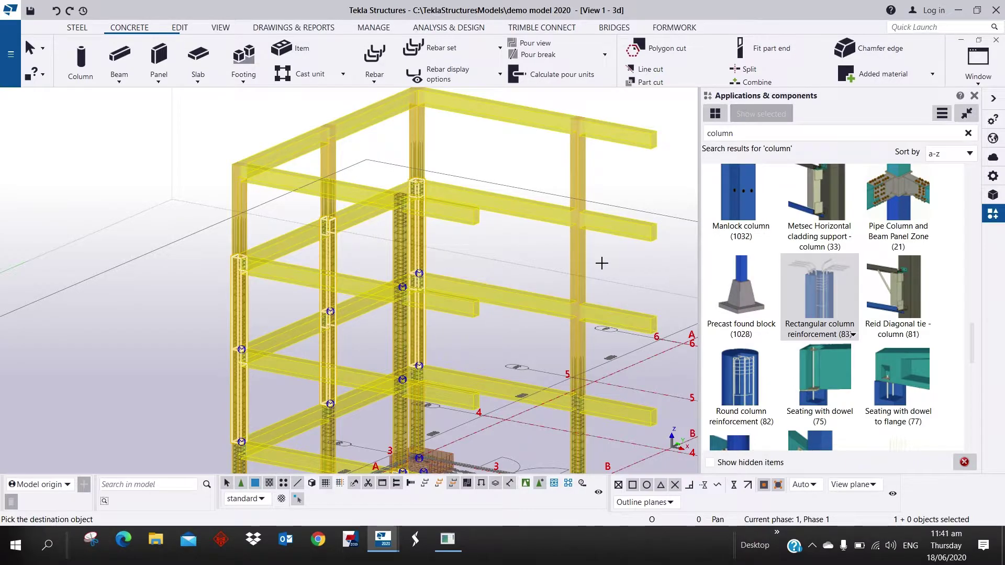
pyautogui.click(579, 265)
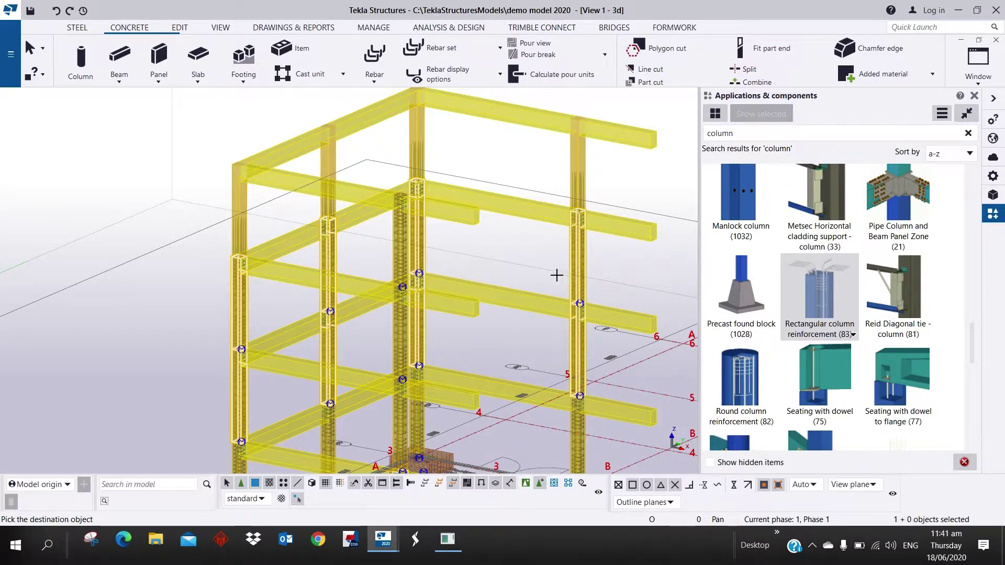
pyautogui.rightClick(523, 259)
pyautogui.click(549, 330)
# Step: Search the components for "beam" and open the Beam reinforcement (63) settings, keeping the model visible beside them
pyautogui.scroll(-5, 510, 259)
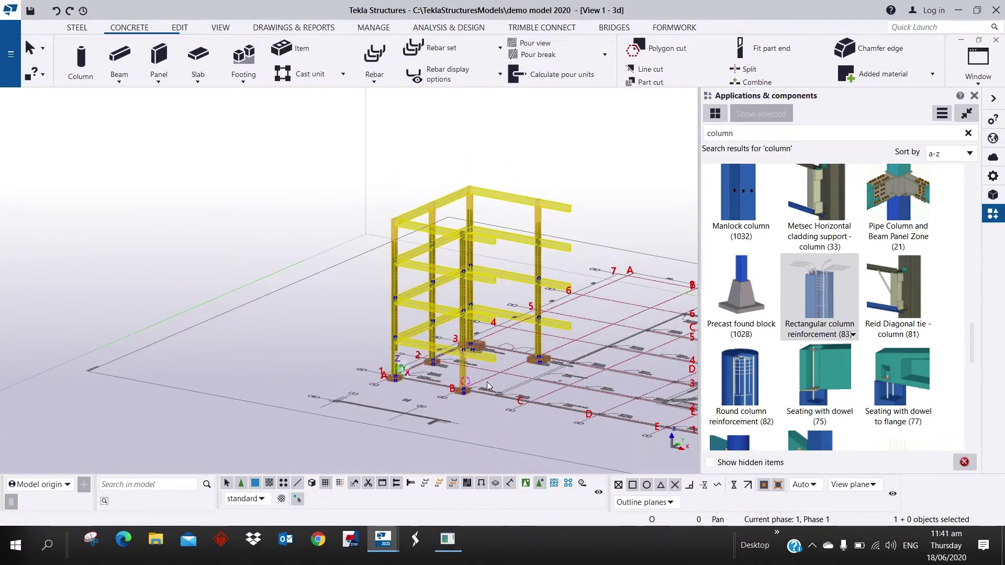
pyautogui.scroll(8, 487, 386)
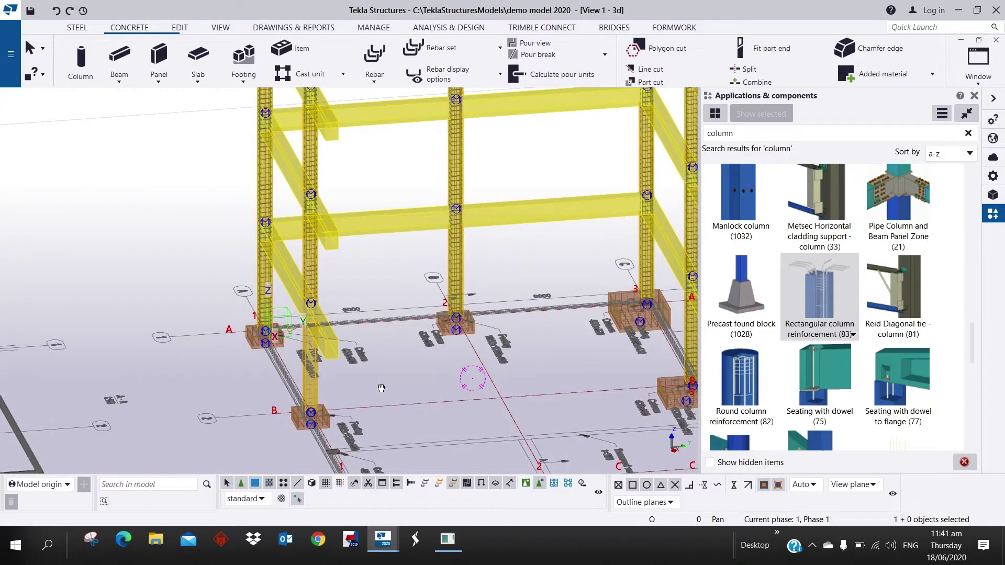
pyautogui.keyDown('ctrl'); pyautogui.moveTo(381, 388); pyautogui.dragTo(469, 386, button='middle'); pyautogui.keyUp('ctrl')
pyautogui.click(733, 133)
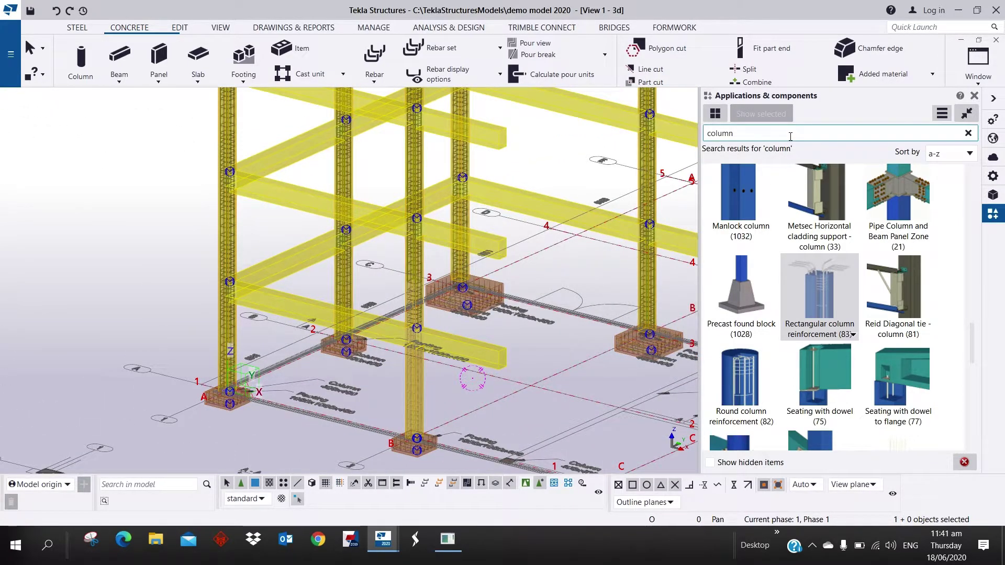
pyautogui.hotkey('ctrl', 'a')
pyautogui.write('beam')
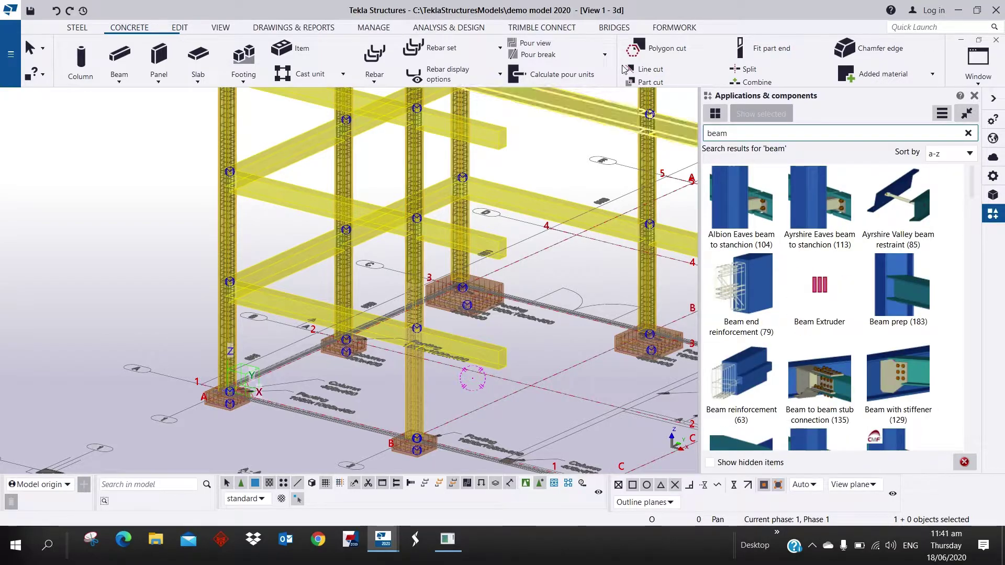
pyautogui.doubleClick(738, 393)
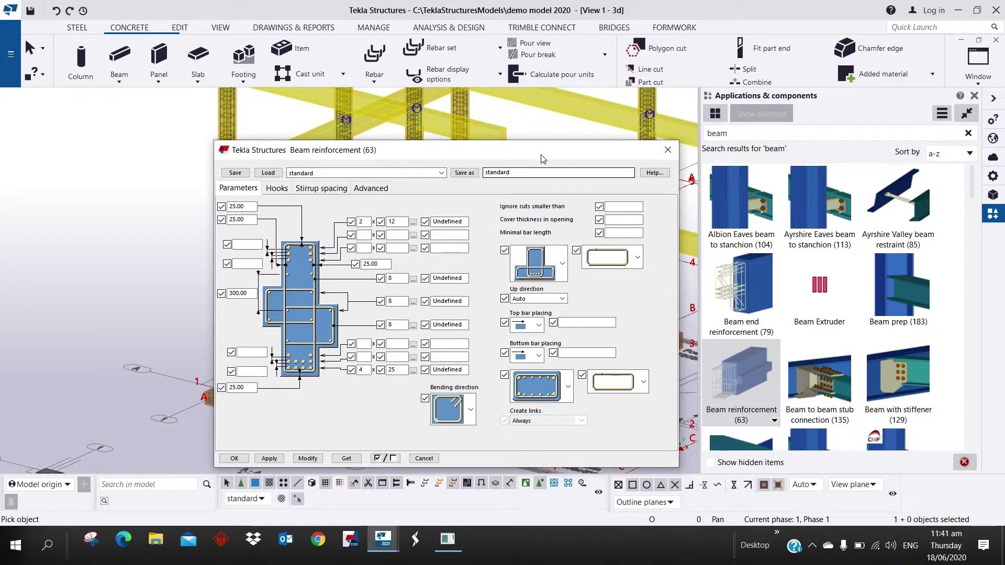
pyautogui.moveTo(533, 150); pyautogui.dragTo(841, 74)
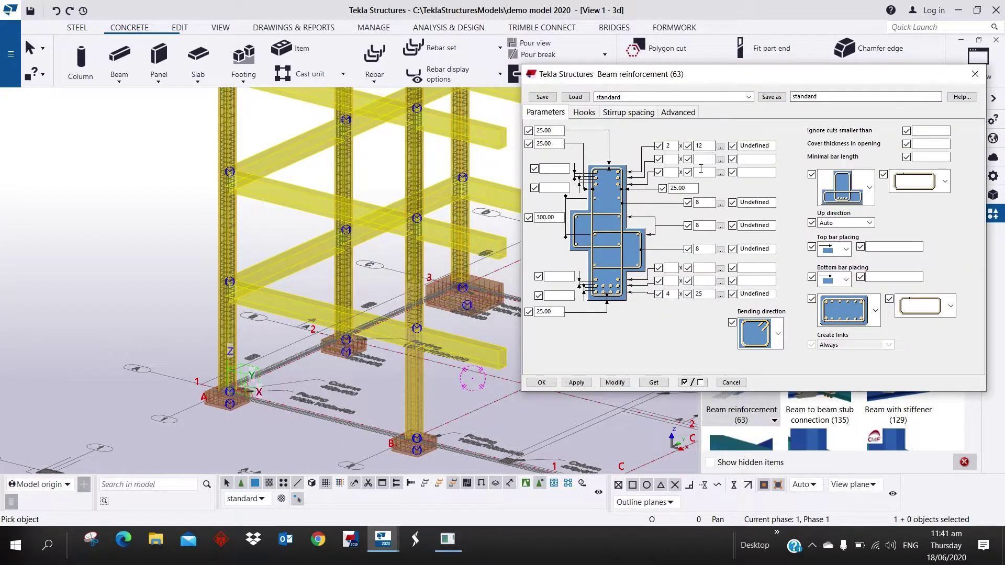
# Step: Review the hook, stirrup spacing and advanced naming settings of the Beam reinforcement (63) component
pyautogui.click(585, 113)
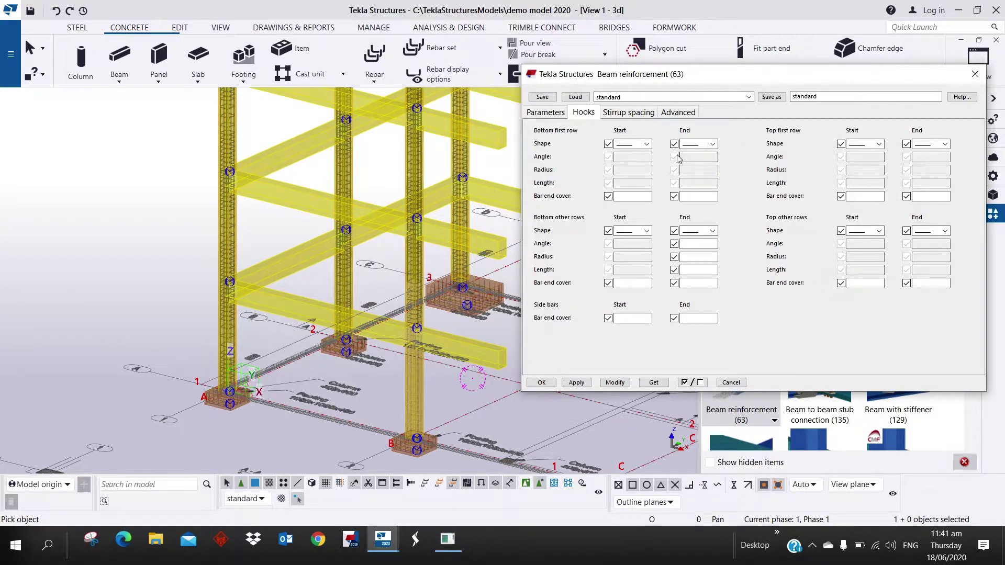
pyautogui.click(647, 144)
pyautogui.click(649, 144)
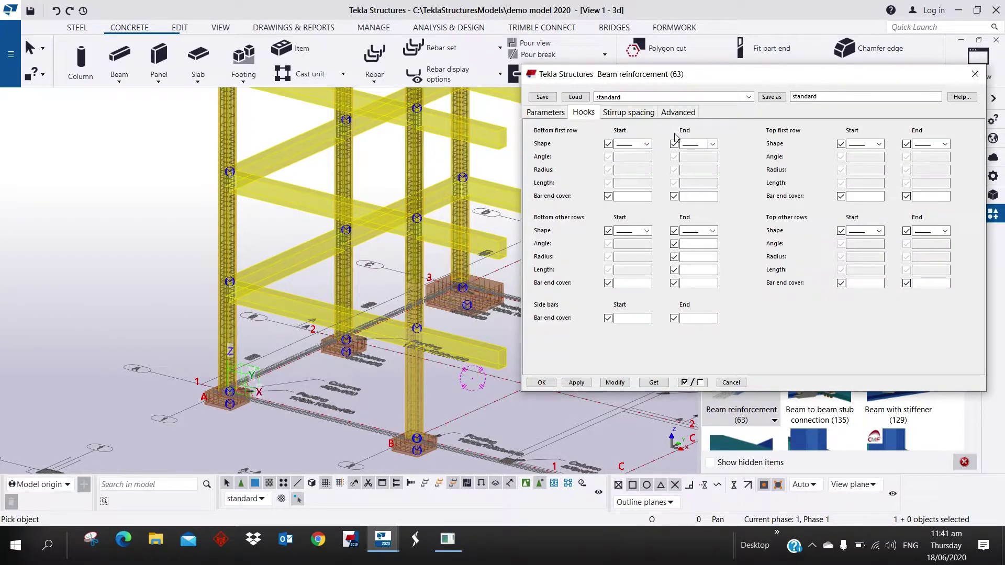
pyautogui.click(628, 112)
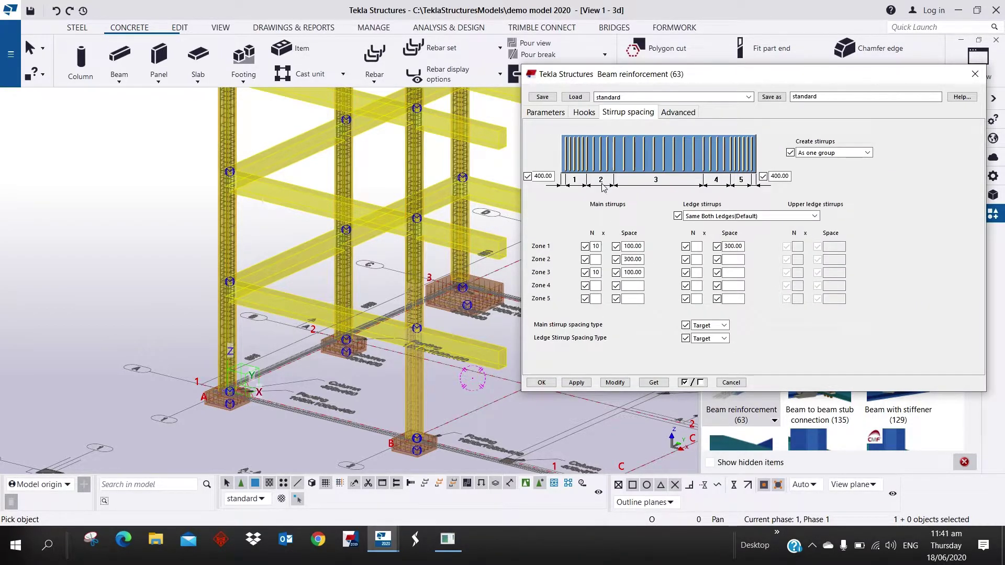
pyautogui.click(678, 113)
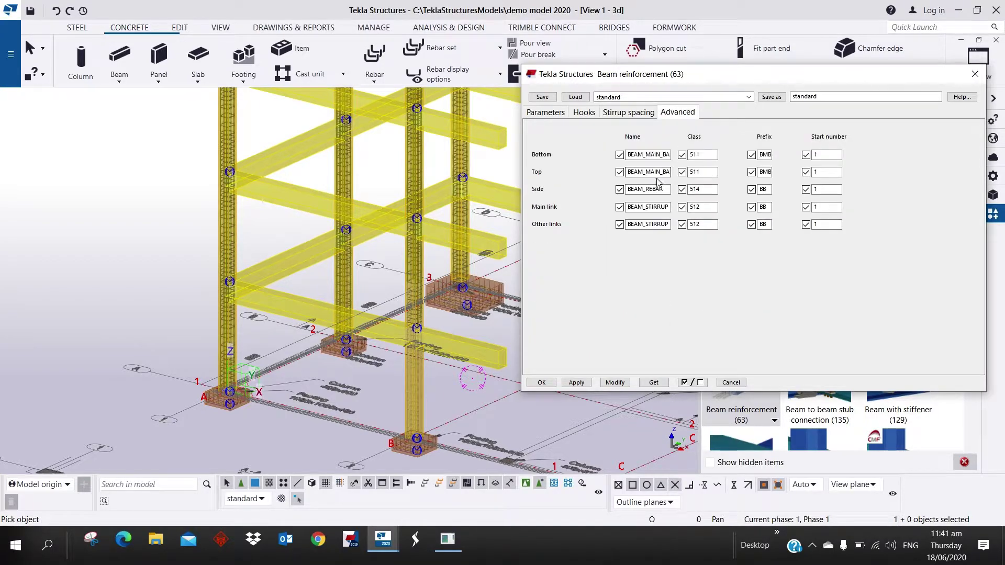
pyautogui.click(547, 113)
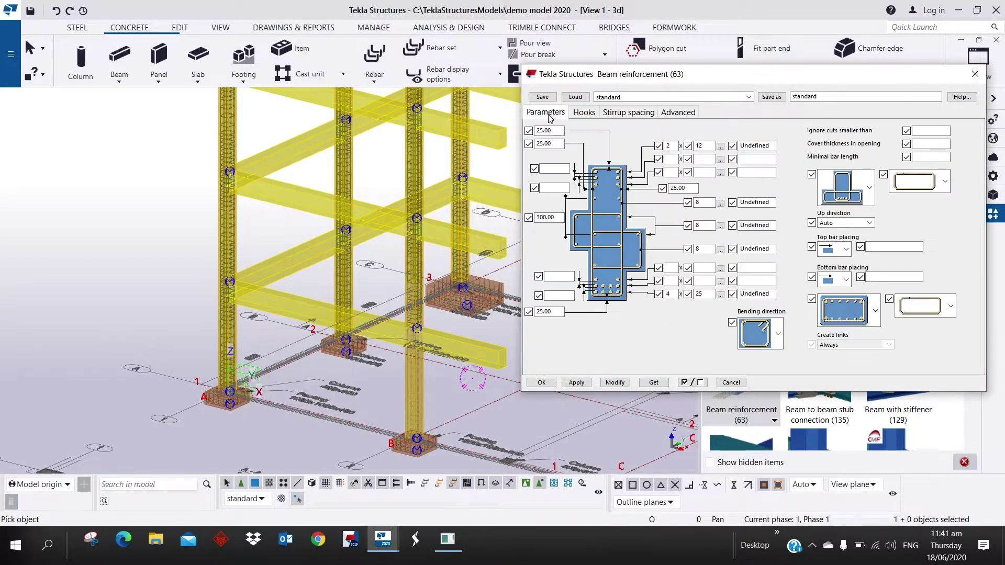
# Step: Accept the standard beam reinforcement settings and apply the component to the lowest beam along grid line 1
pyautogui.click(542, 382)
pyautogui.click(494, 344)
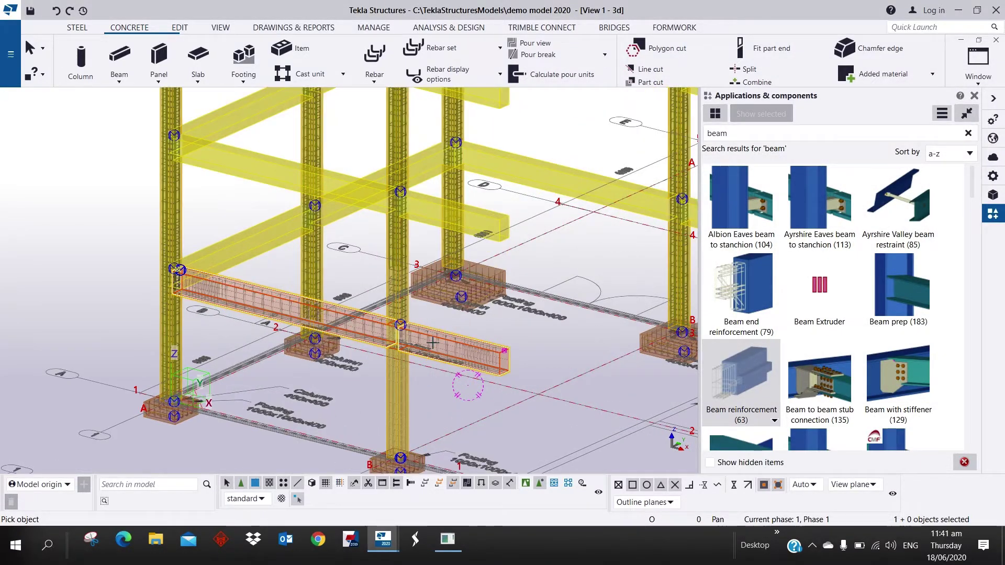
pyautogui.scroll(6, 465, 359)
pyautogui.scroll(-8, 465, 359)
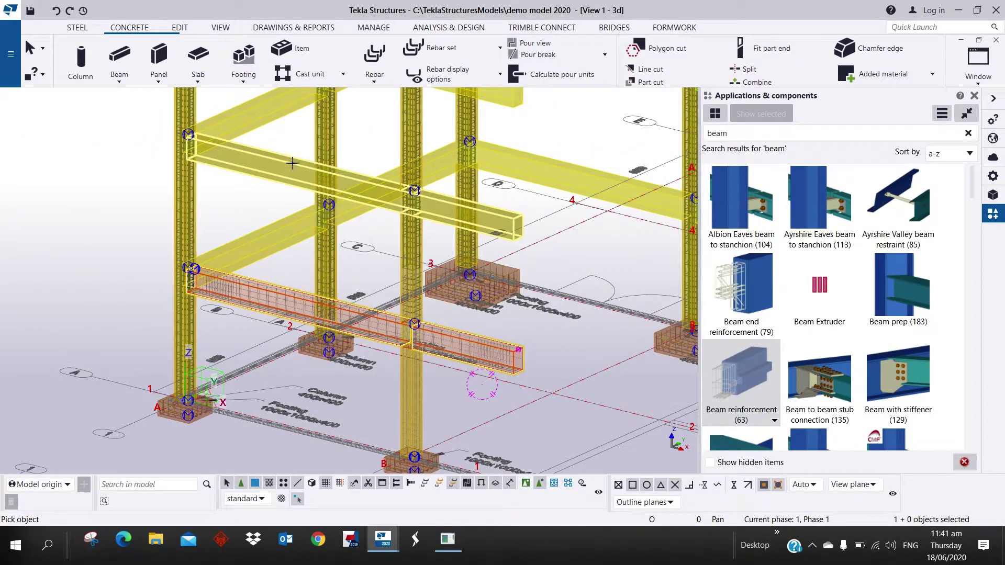
# Step: Apply Beam reinforcement (63) to the three upper-level beams along grid line 1
pyautogui.click(291, 162)
pyautogui.moveTo(378, 139); pyautogui.dragTo(378, 275, button='middle')
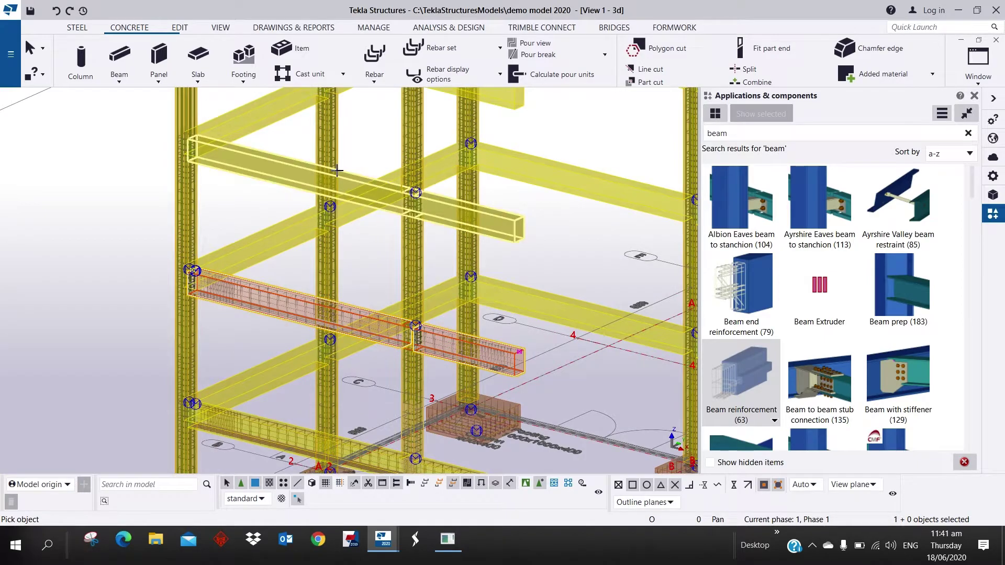
pyautogui.hotkey('ctrl', 'z')
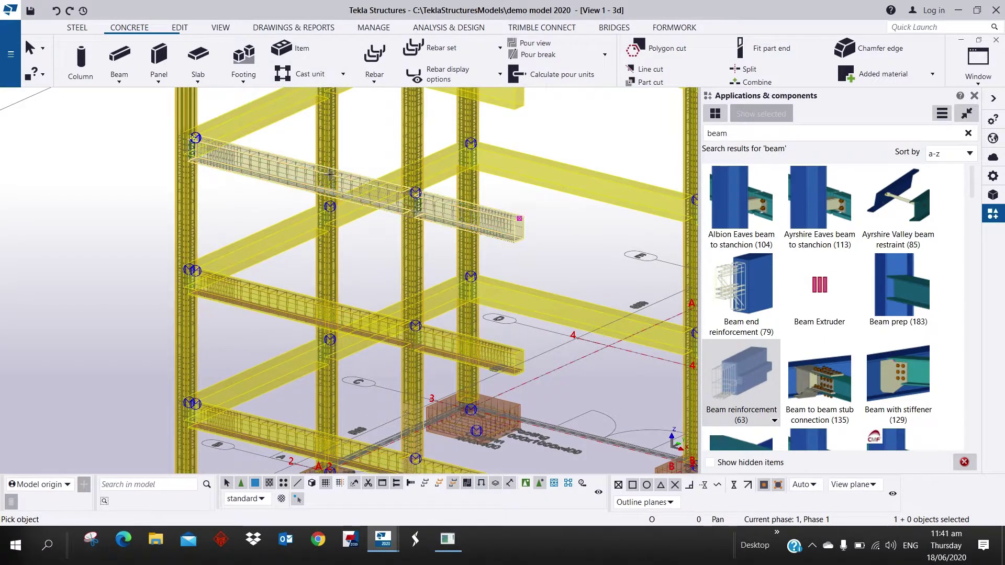
pyautogui.moveTo(298, 75); pyautogui.dragTo(298, 228, button='middle')
pyautogui.click(318, 206)
pyautogui.scroll(-5, 297, 311)
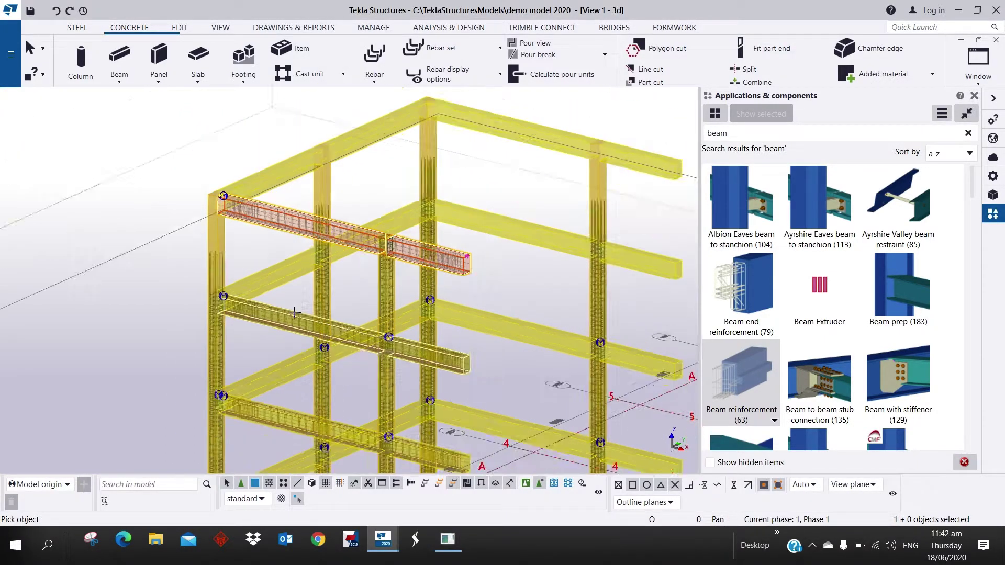
# Step: Apply Beam reinforcement (63) to the beams on all four levels along grid line 3
pyautogui.scroll(6, 283, 383)
pyautogui.moveTo(635, 413); pyautogui.dragTo(519, 256, button='middle')
pyautogui.click(515, 269)
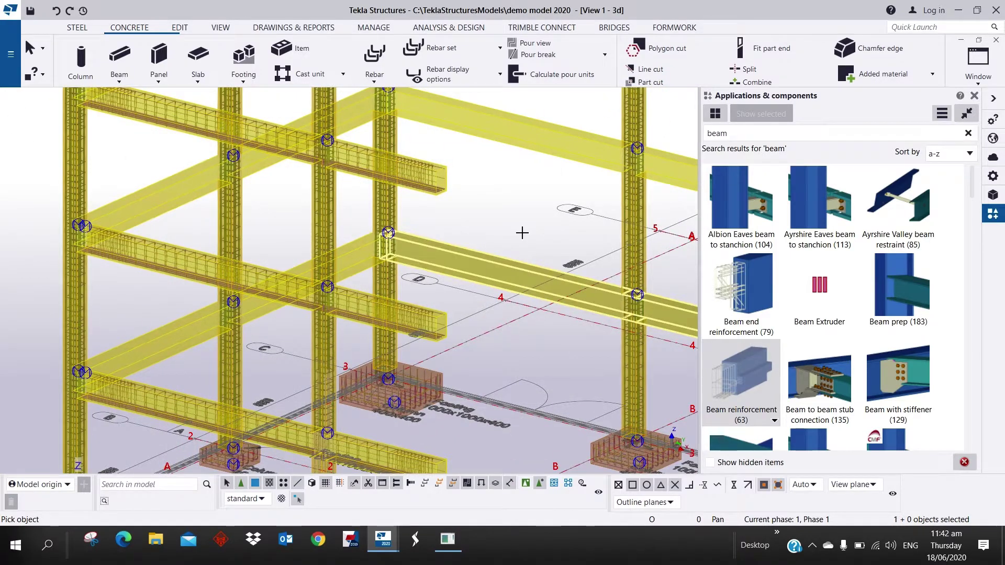
pyautogui.click(534, 125)
pyautogui.moveTo(557, 116); pyautogui.dragTo(537, 396, button='middle')
pyautogui.click(520, 267)
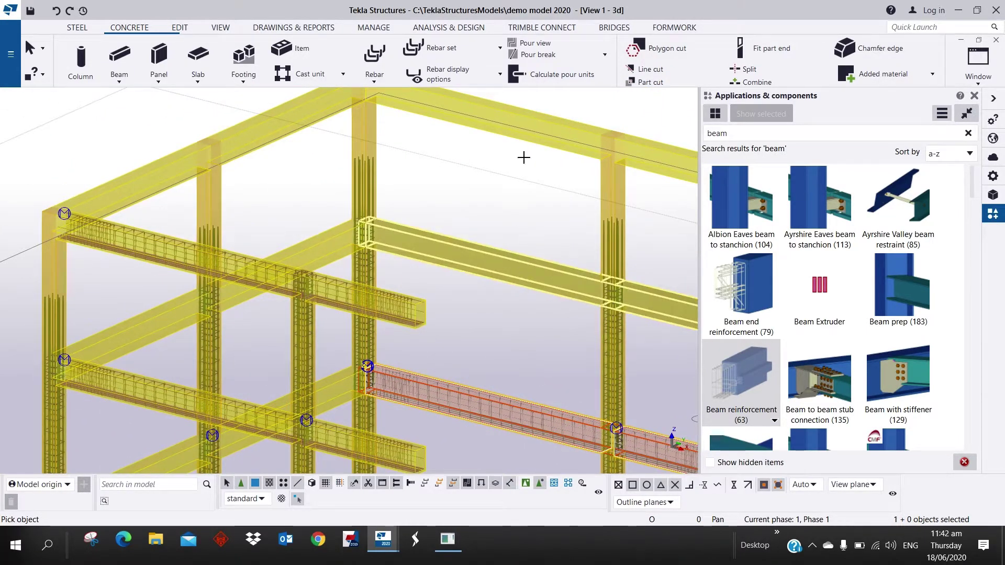
pyautogui.click(529, 117)
# Step: Apply Beam reinforcement (63) to the beams on all four levels along grid line A between grid lines 1 and 2
pyautogui.scroll(-4, 336, 284)
pyautogui.scroll(4, 271, 403)
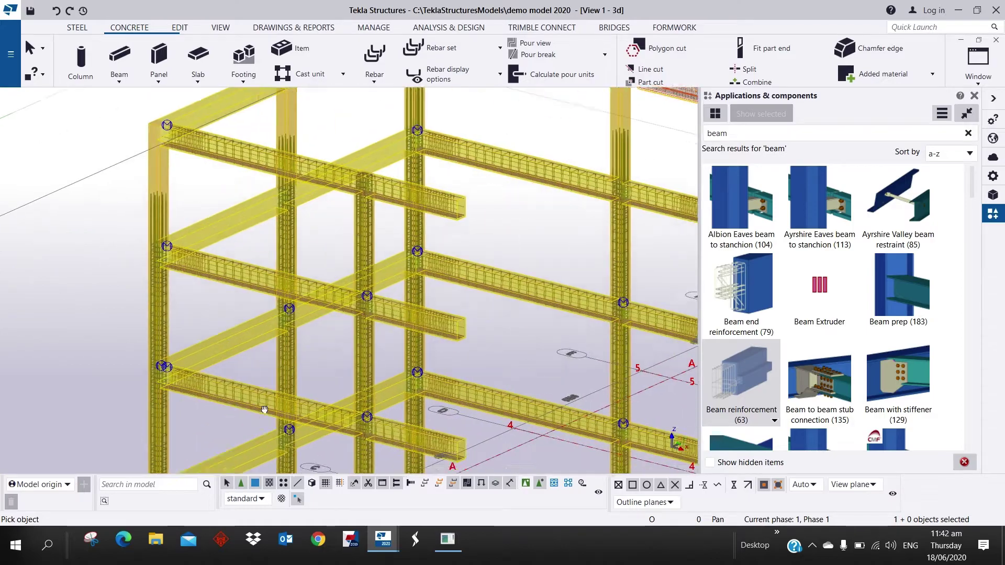
pyautogui.moveTo(265, 411); pyautogui.dragTo(322, 231, button='middle')
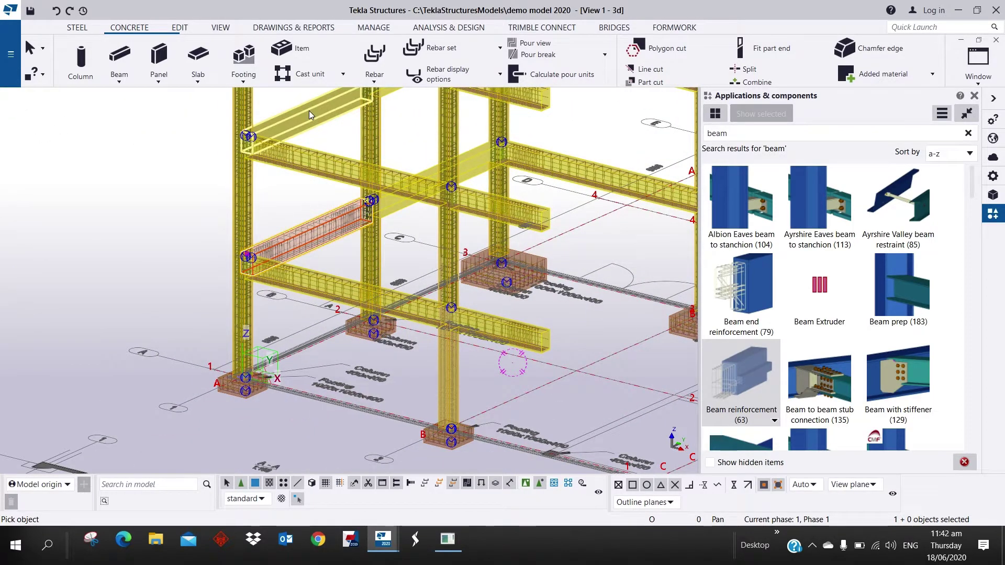
pyautogui.scroll(4, 314, 137)
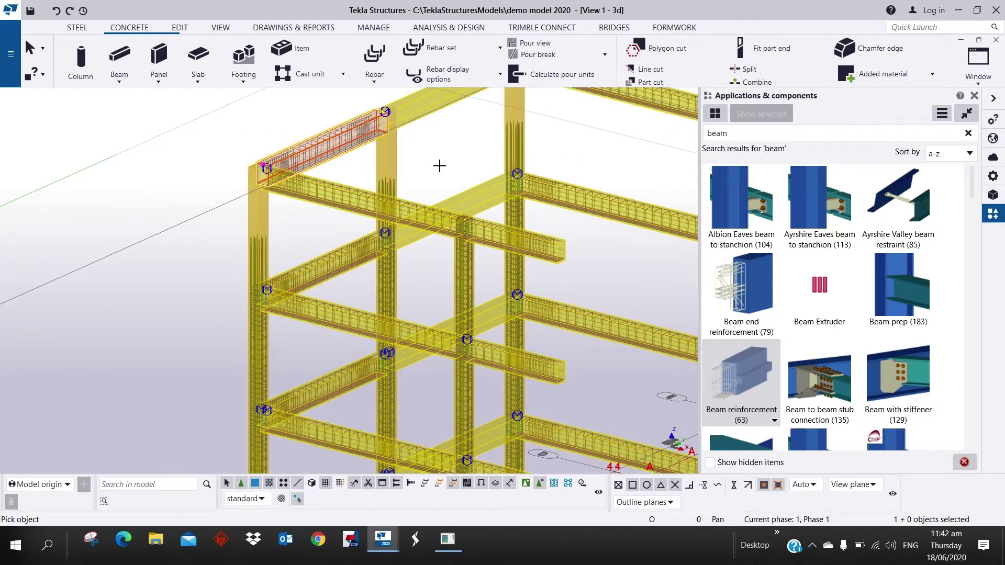
# Step: Reinforce the four grid line A beams between grid lines 2 and 3 with Beam reinforcement (63) and end the command
pyautogui.click(425, 105)
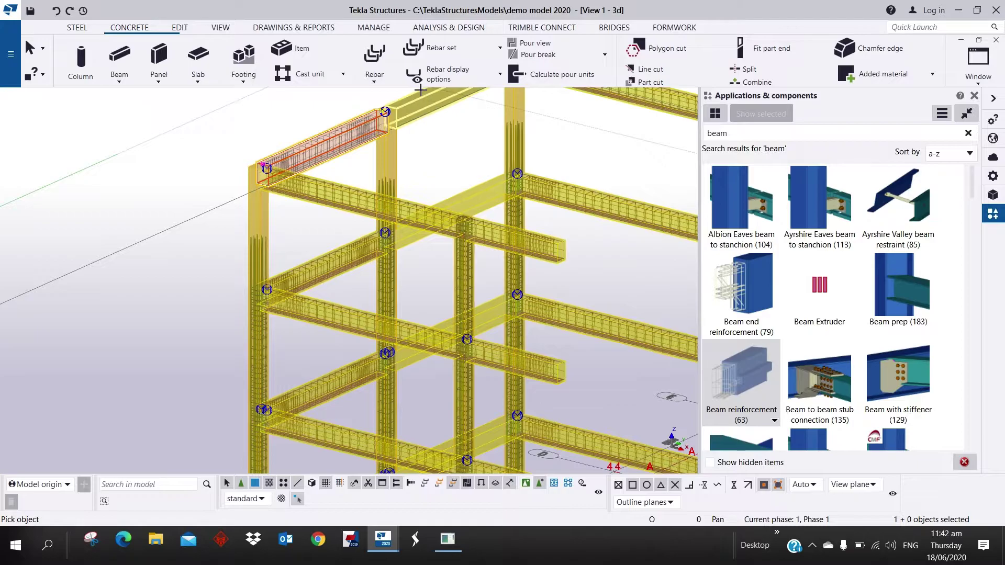
pyautogui.click(465, 196)
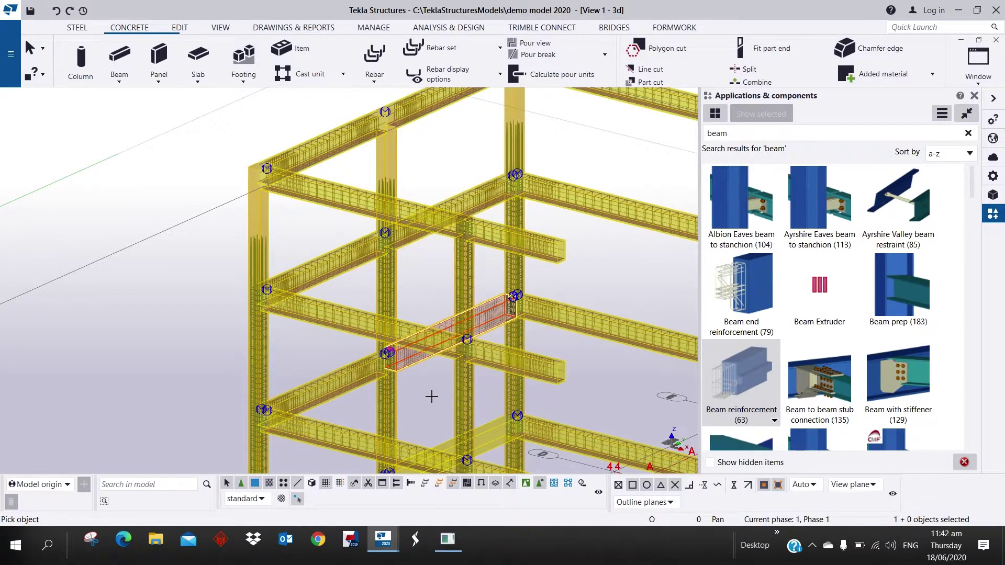
pyautogui.moveTo(436, 323); pyautogui.dragTo(414, 255, button='middle')
pyautogui.scroll(-5, 413, 254)
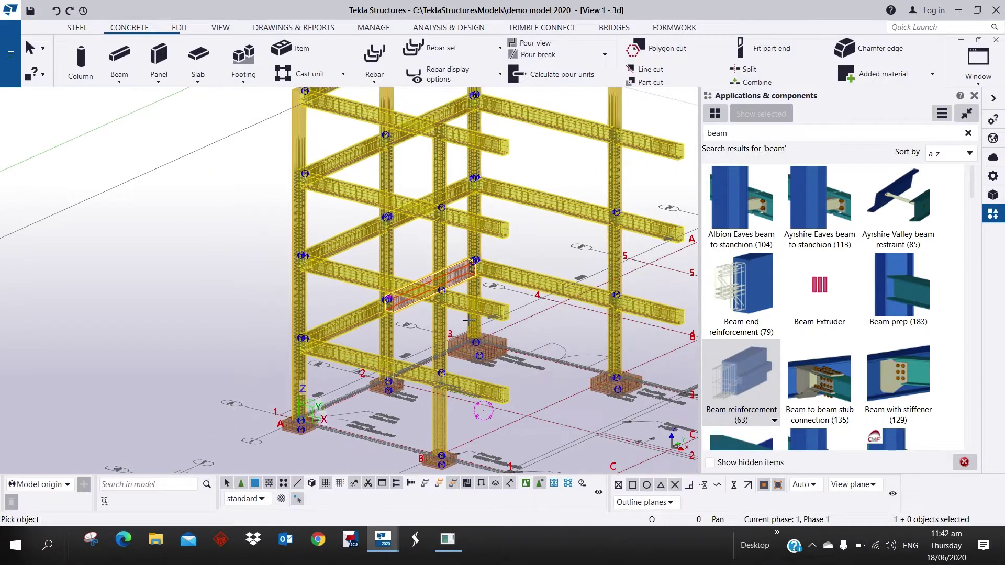
pyautogui.rightClick(519, 215)
pyautogui.click(550, 225)
# Step: Inspect the reinforced frame and inquire the part information of the lowest beam along grid line 1
pyautogui.scroll(5, 570, 197)
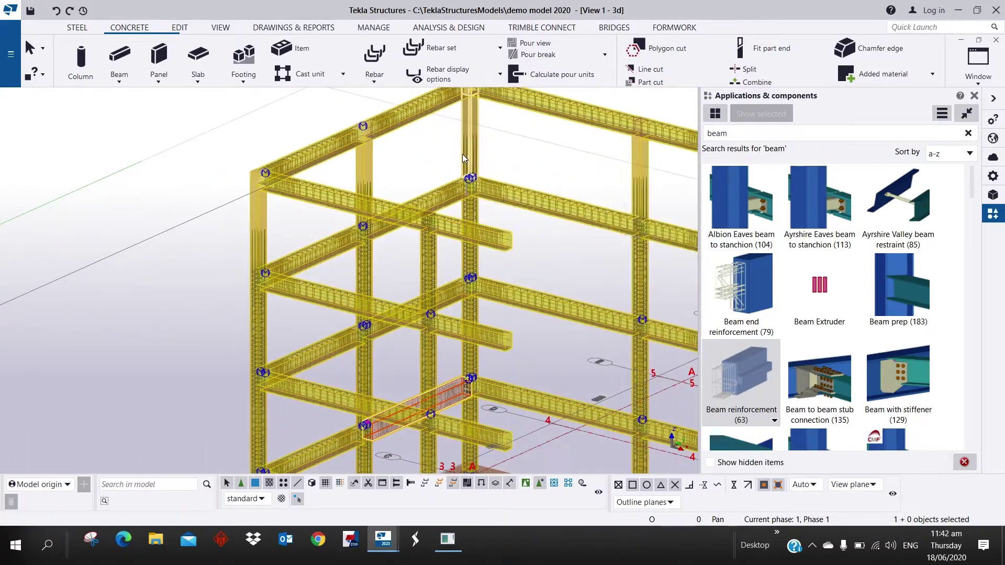
pyautogui.scroll(-5, 330, 267)
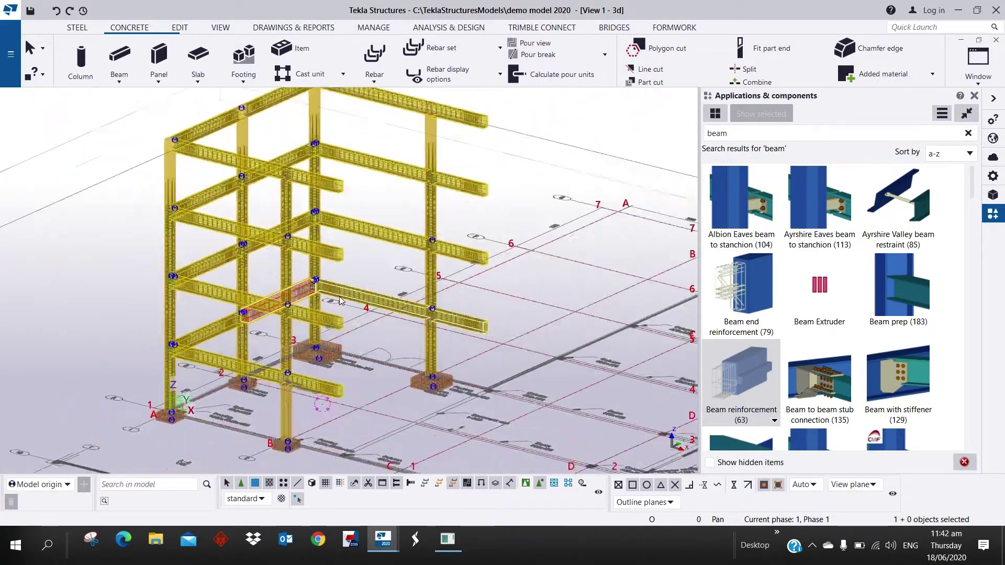
pyautogui.scroll(8, 287, 303)
pyautogui.scroll(-5, 287, 303)
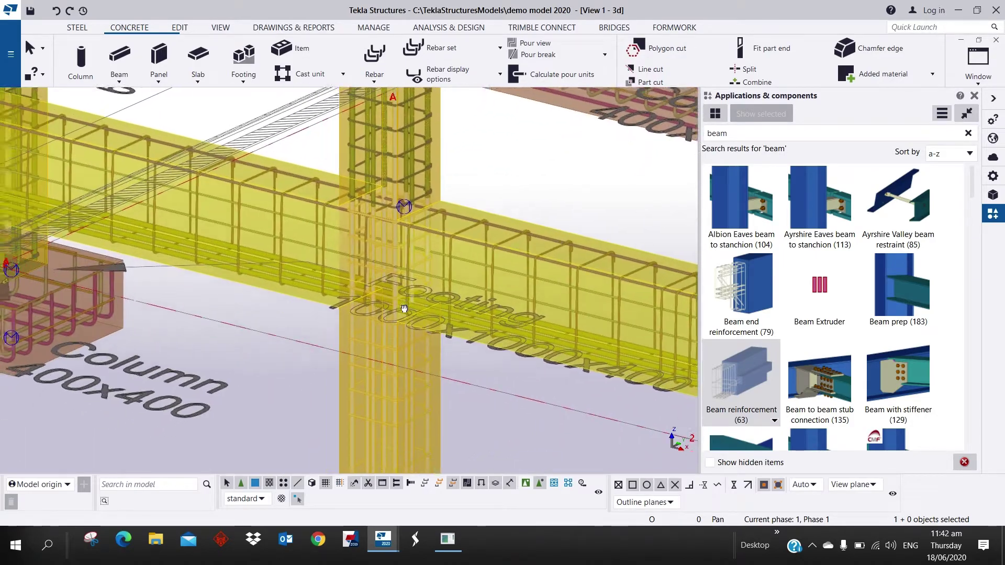
pyautogui.scroll(-2, 473, 314)
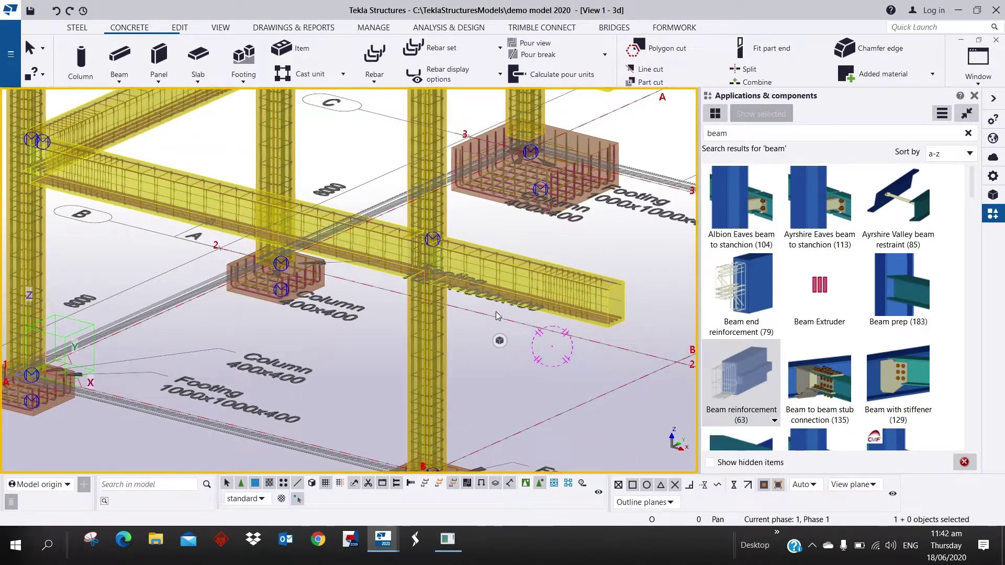
pyautogui.rightClick(514, 310)
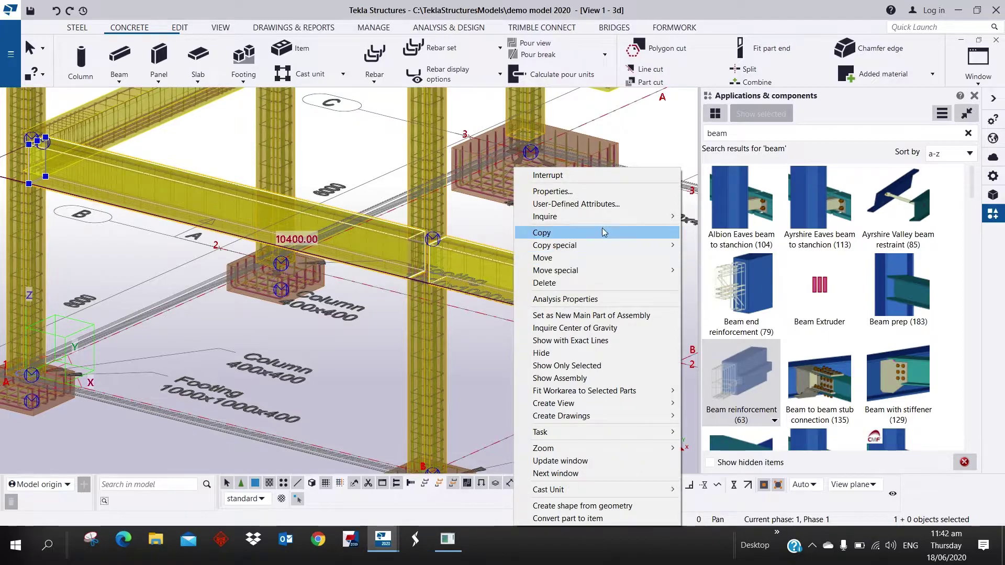
pyautogui.moveTo(632, 216)
pyautogui.click(697, 219)
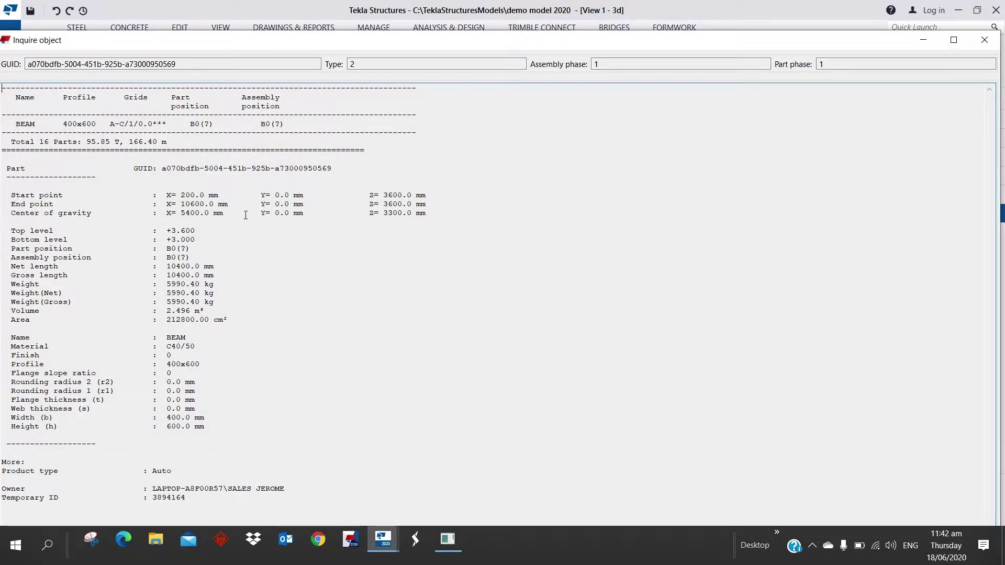
pyautogui.click(985, 42)
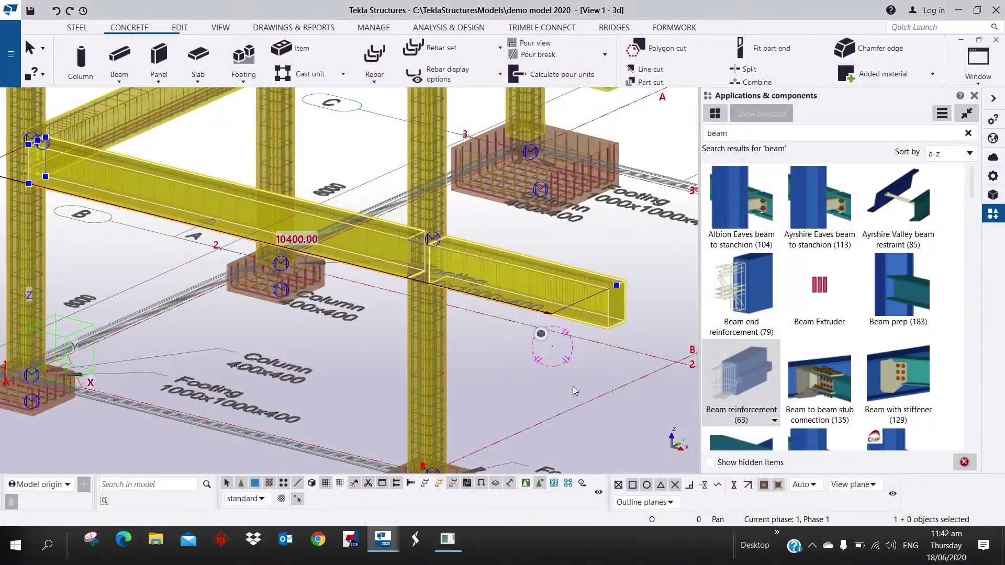
# Step: Inquire the same beam's cast unit and review its general data, concrete volume, reinforcing bar list and owner entry
pyautogui.rightClick(579, 310)
pyautogui.moveTo(632, 217)
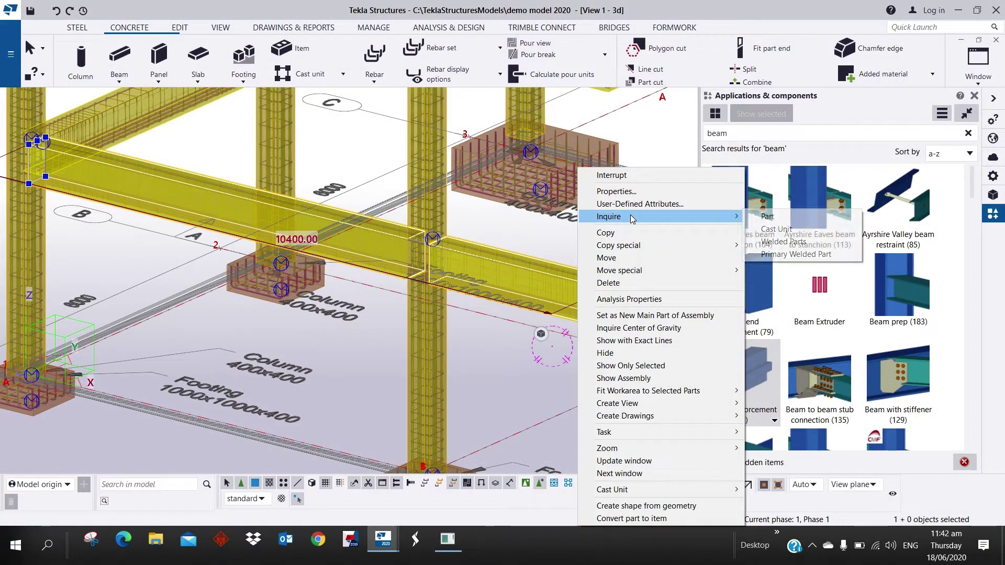
pyautogui.click(776, 230)
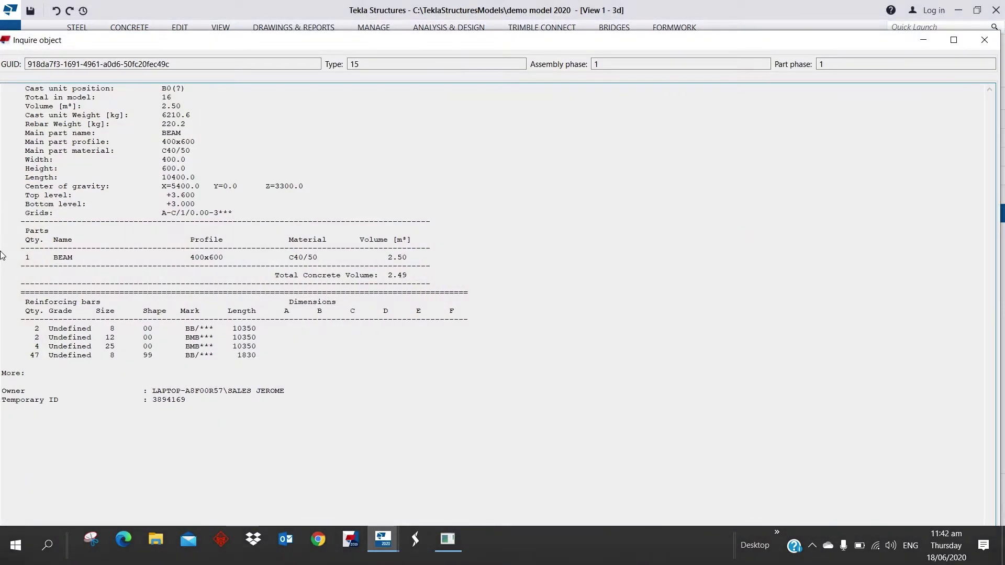
pyautogui.doubleClick(157, 40)
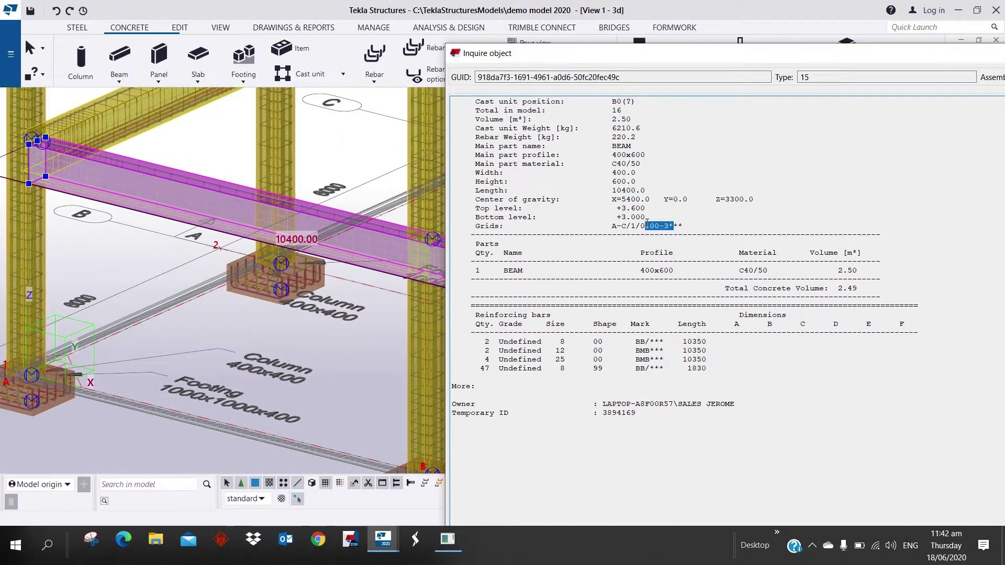
pyautogui.moveTo(647, 222); pyautogui.dragTo(482, 96)
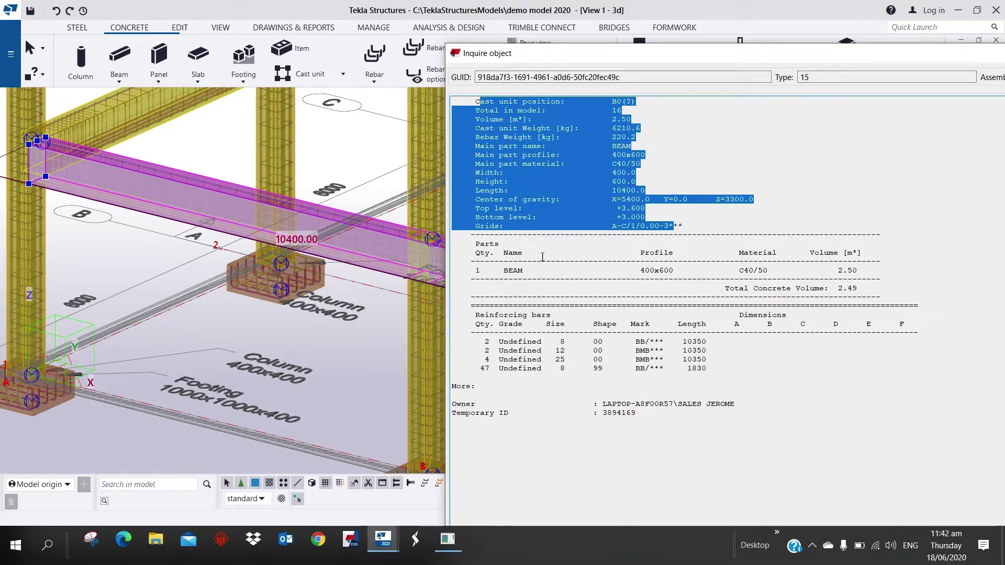
pyautogui.moveTo(475, 386); pyautogui.dragTo(452, 290)
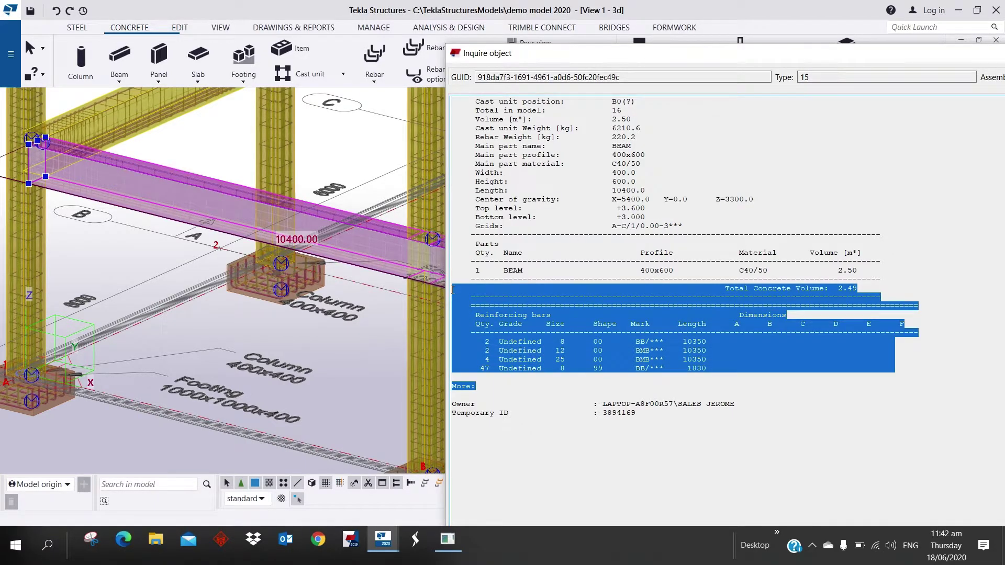
pyautogui.click(826, 442)
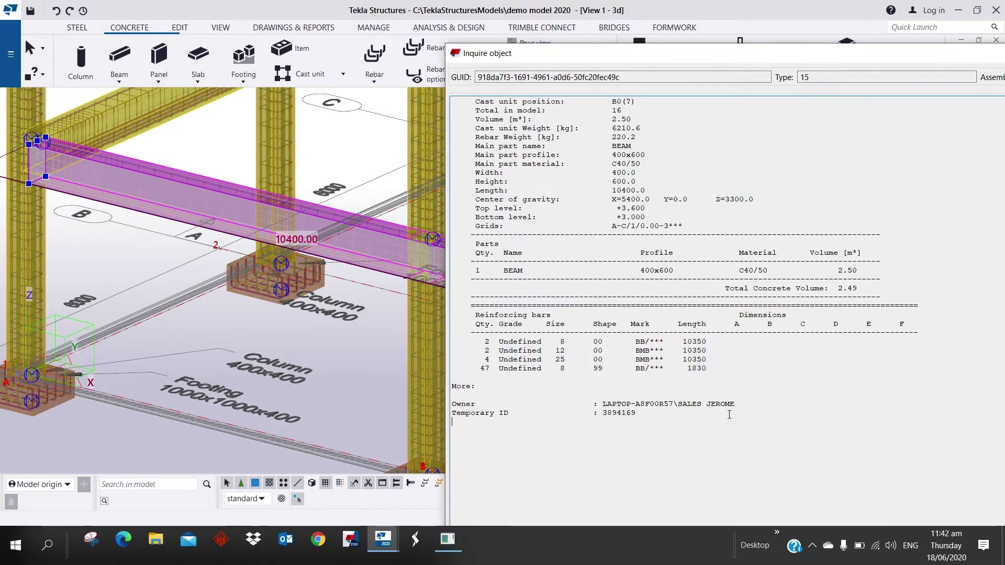
pyautogui.tripleClick(713, 402)
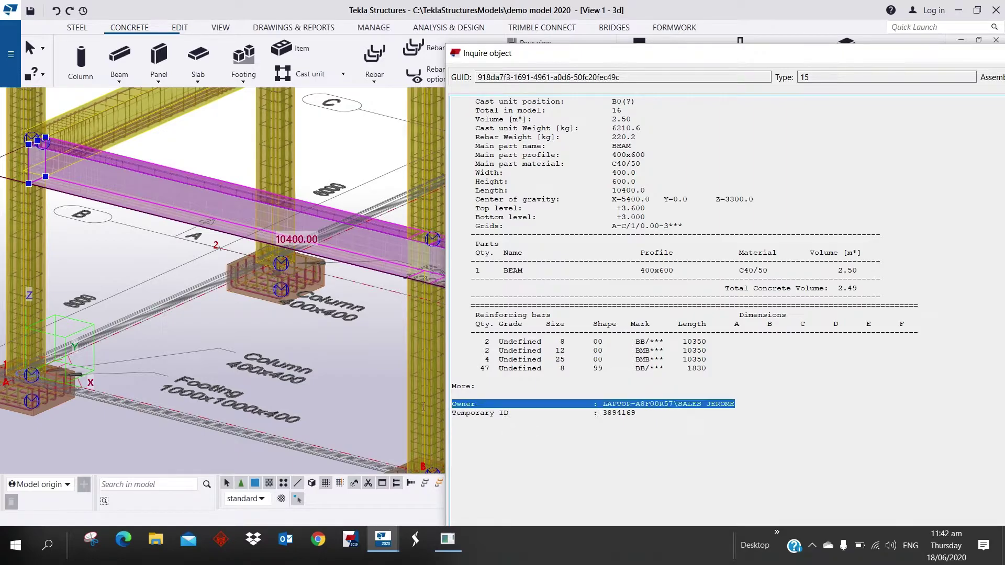
pyautogui.click(838, 359)
pyautogui.moveTo(689, 63); pyautogui.dragTo(636, 151)
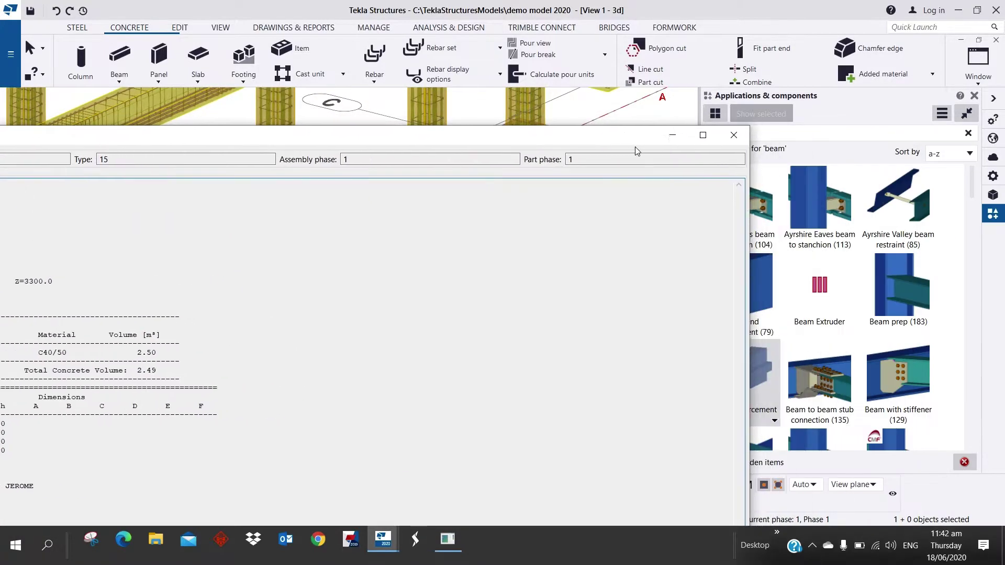
pyautogui.click(733, 136)
# Step: Set the 3D view's visible object group to standard and apply the change to the view
pyautogui.scroll(-3, 367, 314)
pyautogui.moveTo(324, 388); pyautogui.dragTo(235, 432, button='middle')
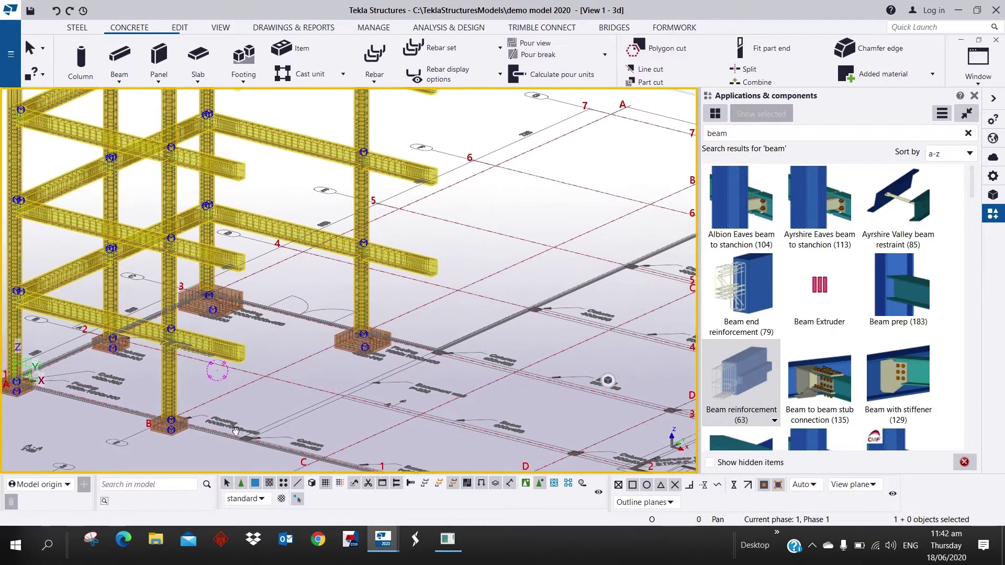
pyautogui.scroll(-2, 307, 365)
pyautogui.scroll(-5, 285, 296)
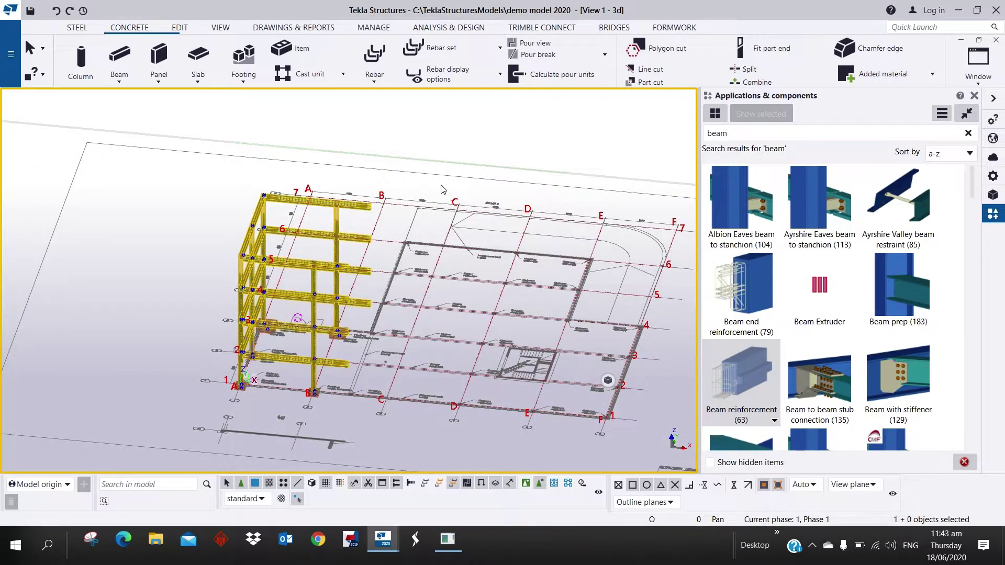
pyautogui.moveTo(536, 325); pyautogui.dragTo(595, 280, button='middle')
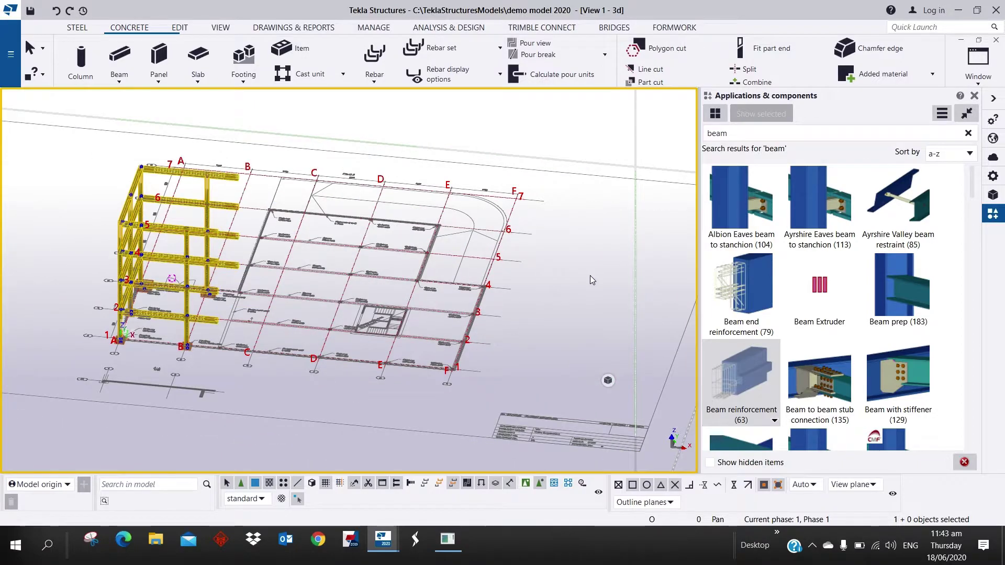
pyautogui.doubleClick(595, 279)
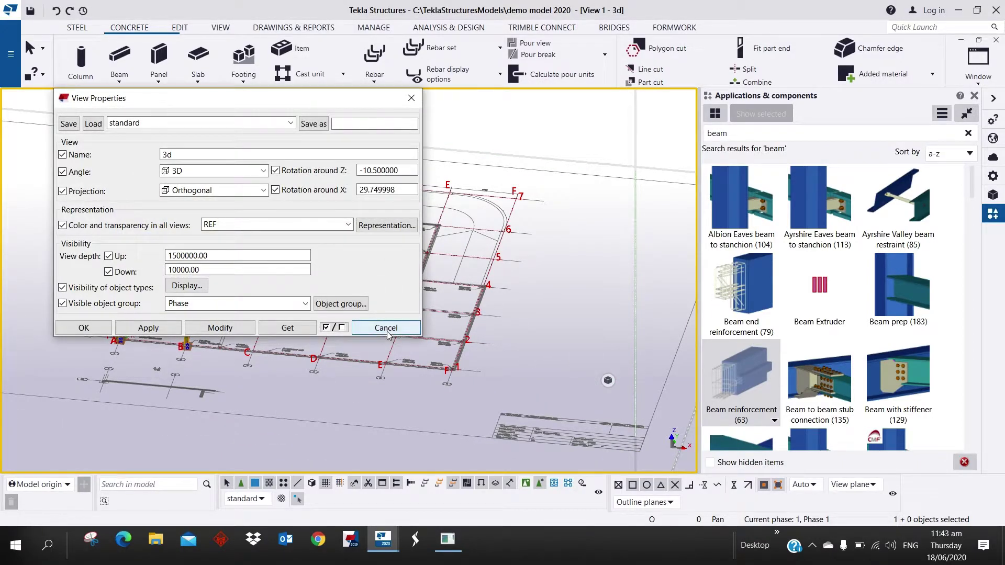
pyautogui.click(307, 304)
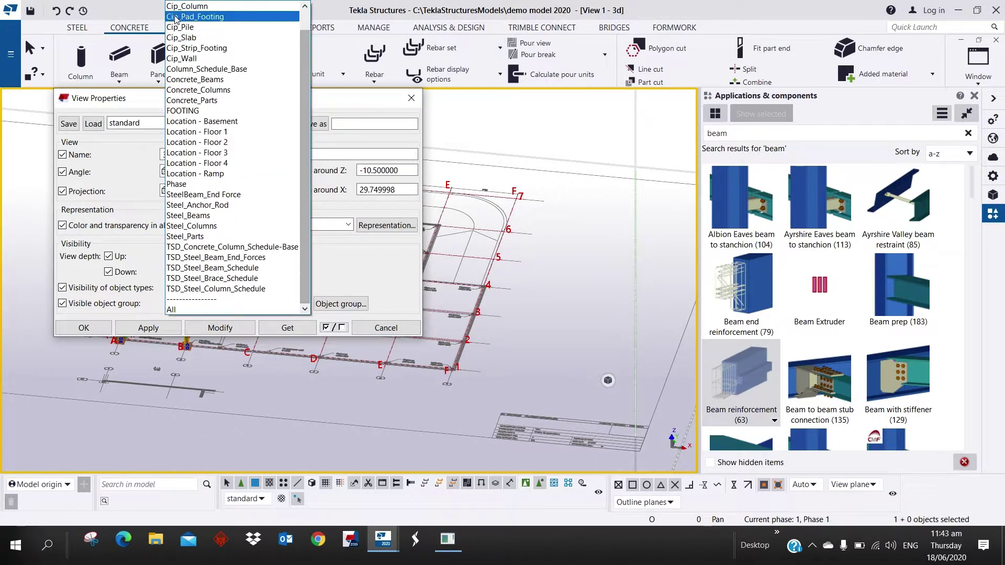
pyautogui.scroll(1, 208, 21)
pyautogui.click(208, 7)
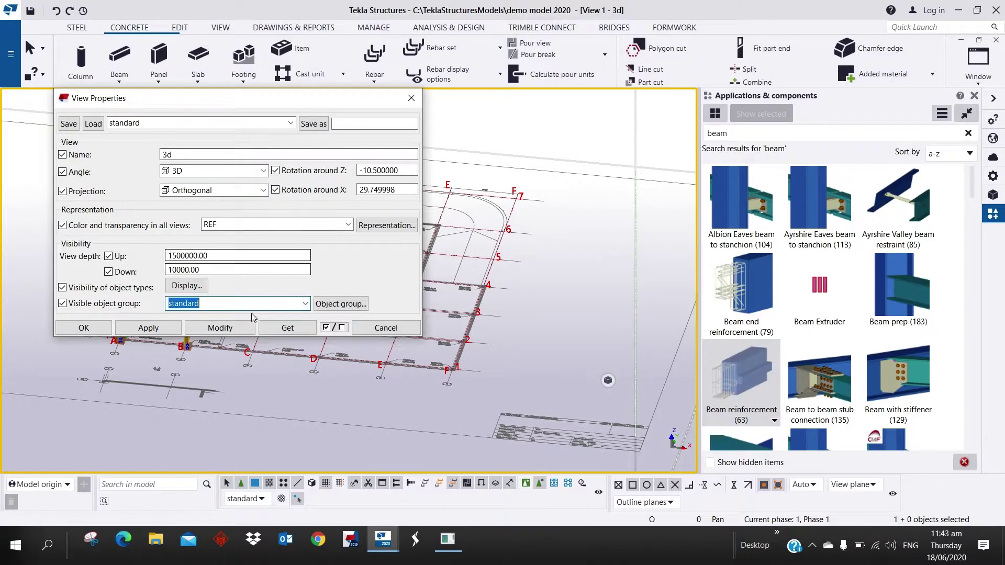
pyautogui.click(219, 327)
pyautogui.click(84, 328)
# Step: Turn on the display of reinforcing bars in the model and in components for the 3D view of the whole building
pyautogui.scroll(10, 260, 219)
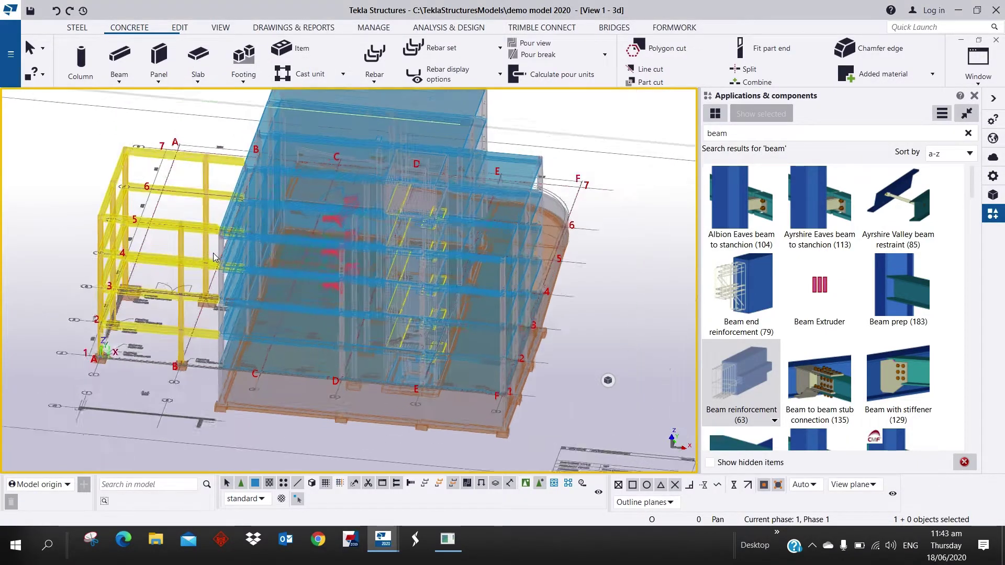
pyautogui.scroll(-6, 260, 218)
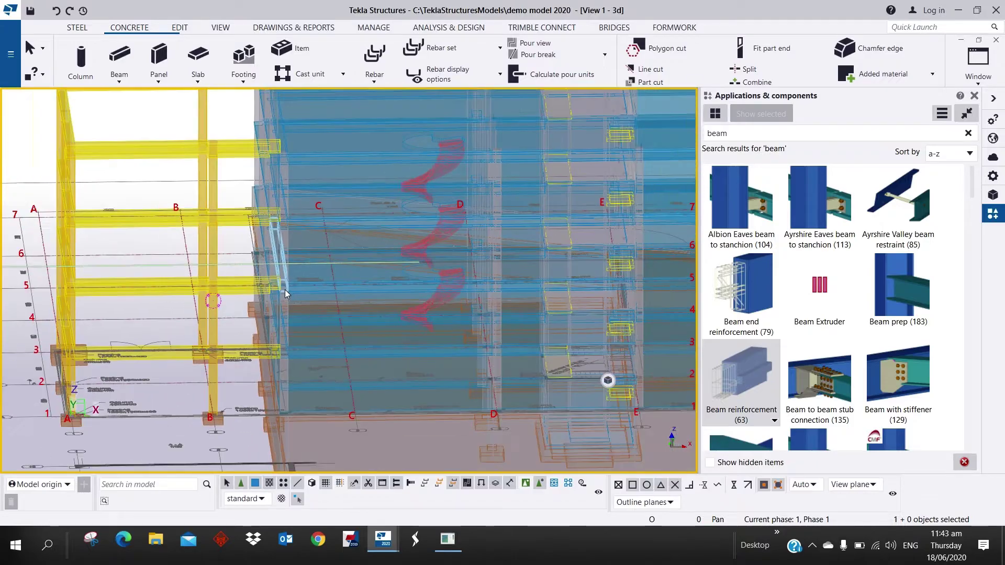
pyautogui.scroll(-3, 324, 346)
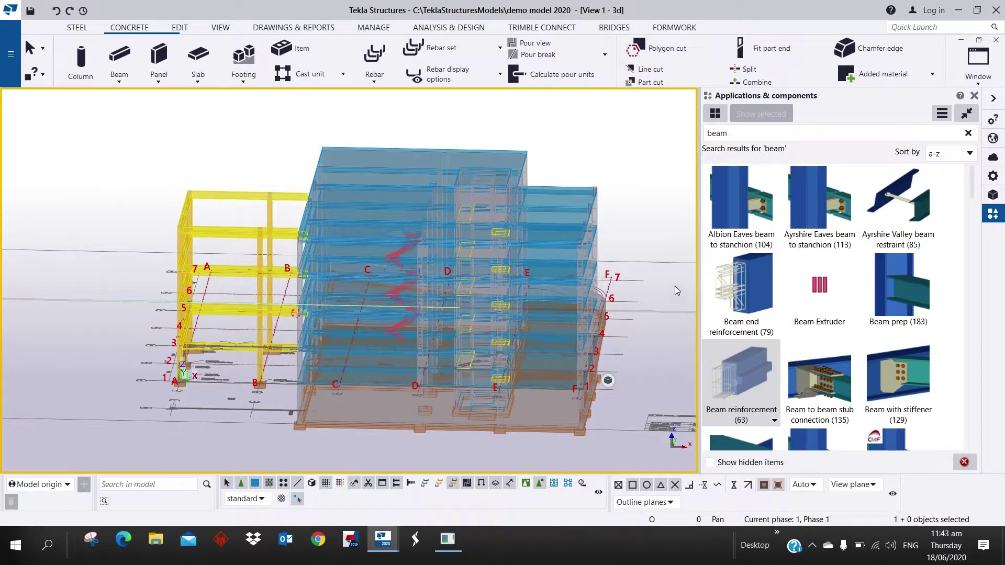
pyautogui.doubleClick(663, 211)
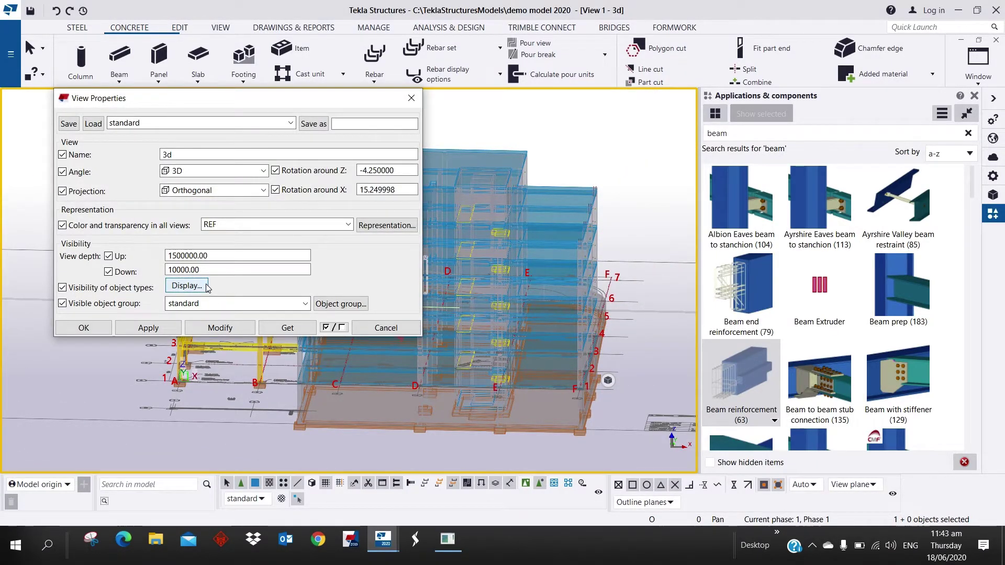
pyautogui.click(186, 286)
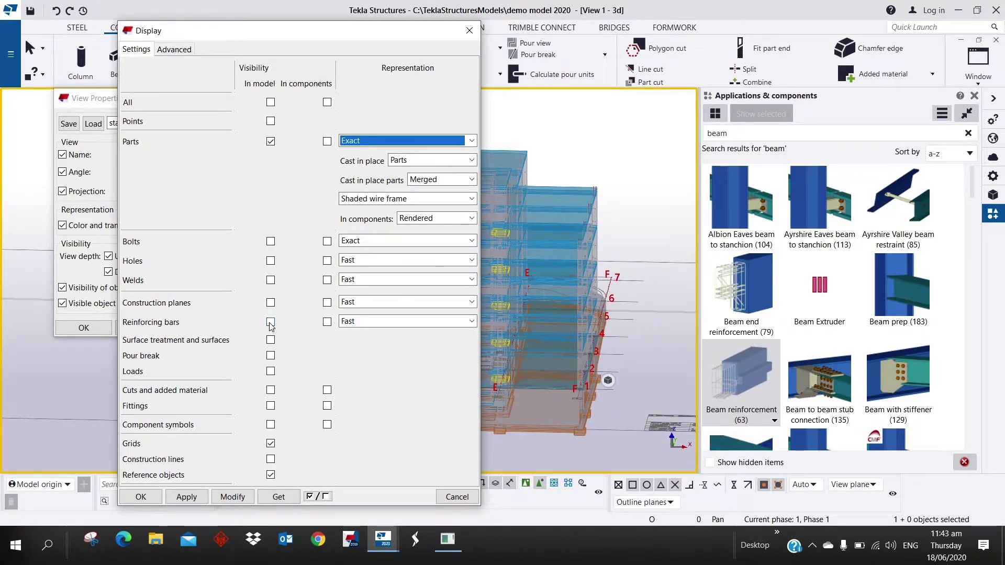
pyautogui.click(231, 498)
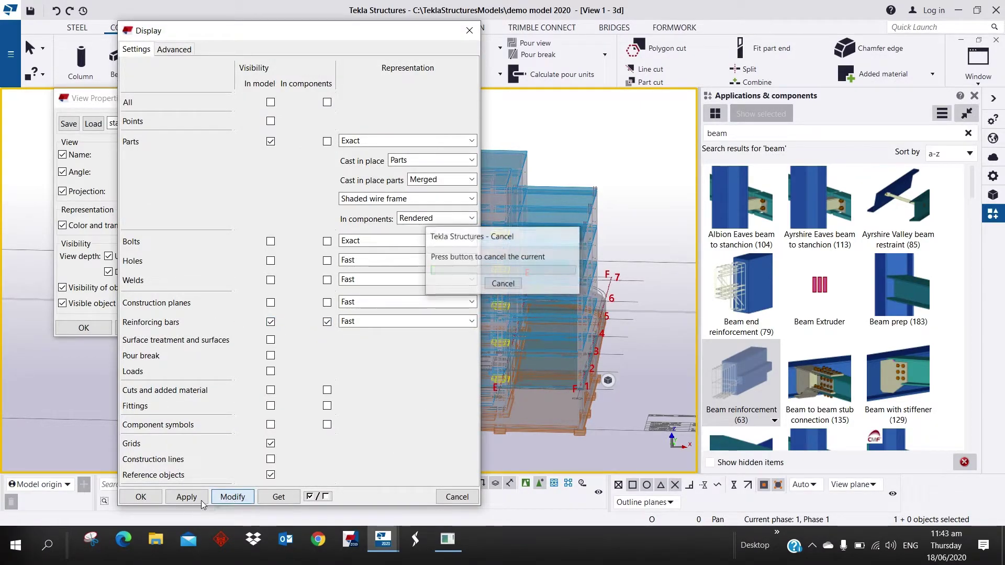
pyautogui.click(141, 497)
pyautogui.scroll(10, 528, 350)
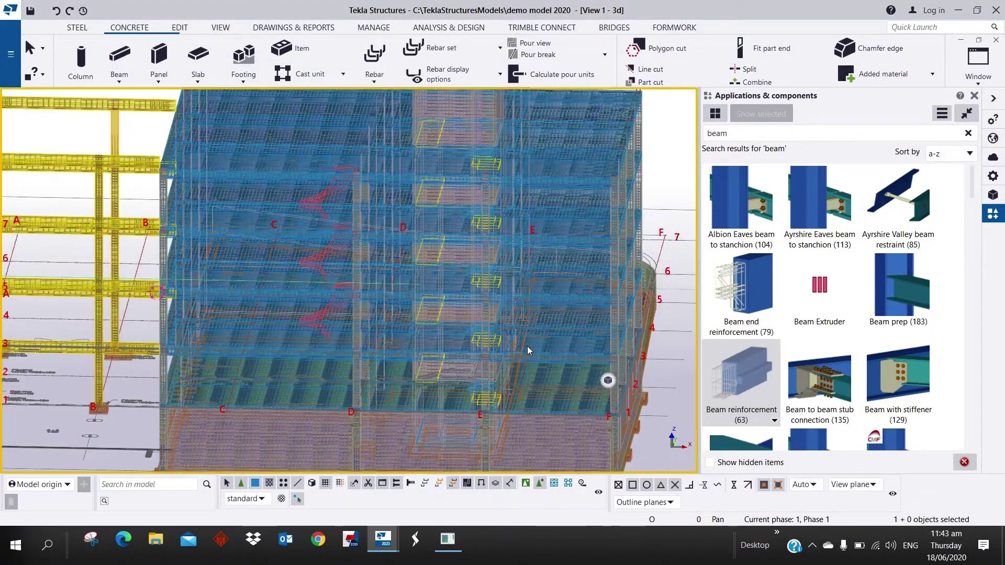
pyautogui.scroll(8, 292, 312)
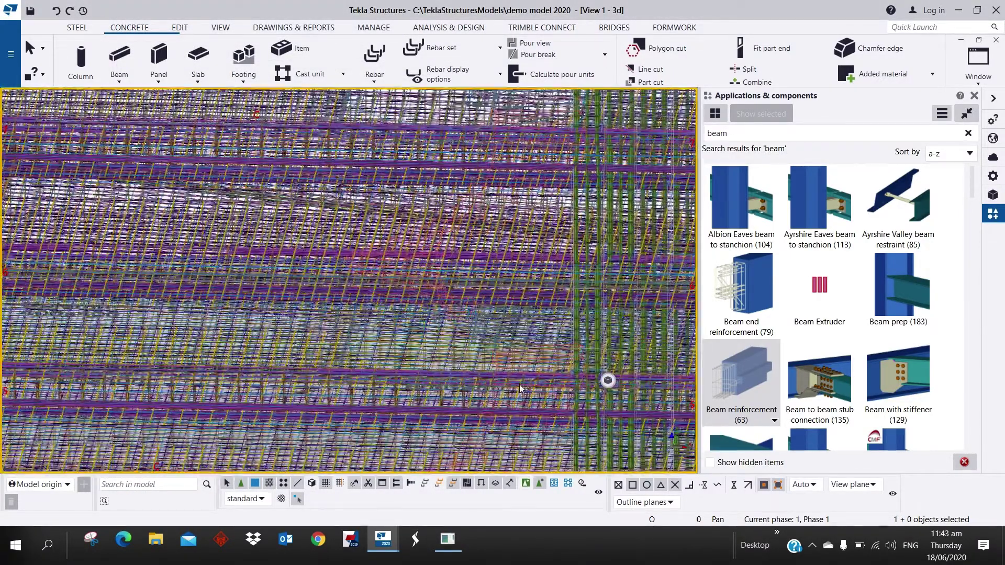
# Step: Examine the beam, column and slab reinforcement inside the concrete building from overview down to close range
pyautogui.scroll(-10, 293, 312)
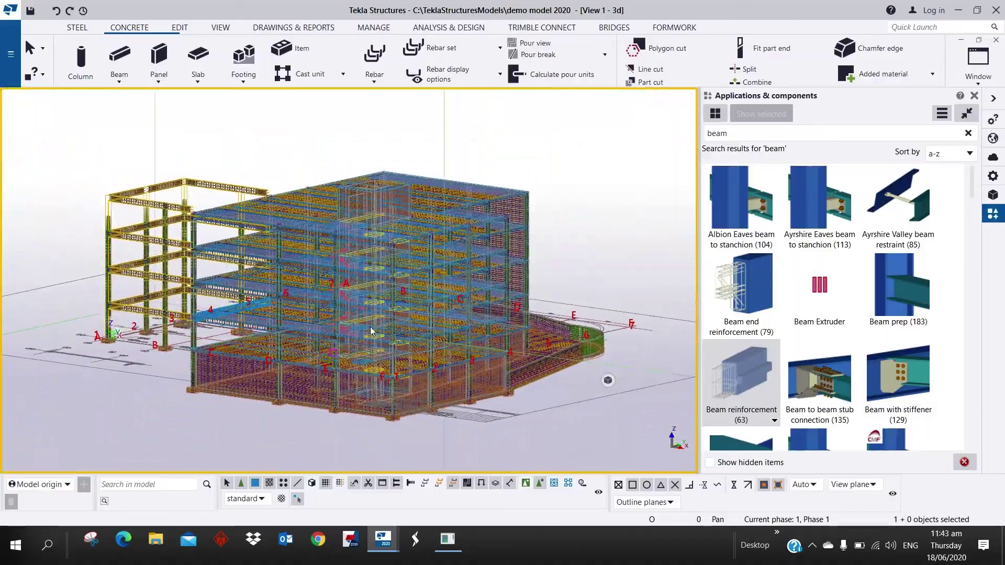
pyautogui.scroll(10, 371, 331)
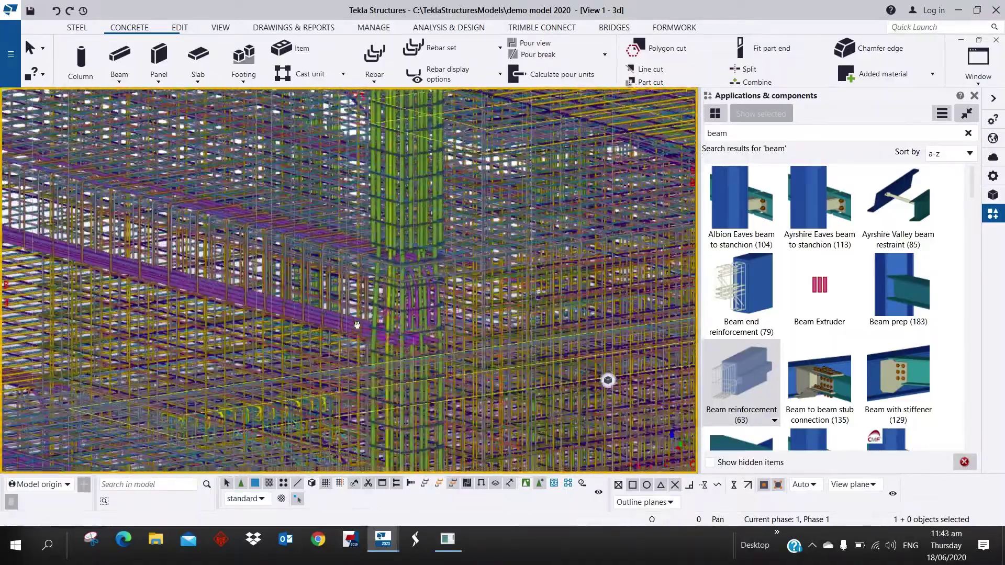
pyautogui.scroll(-5, 335, 262)
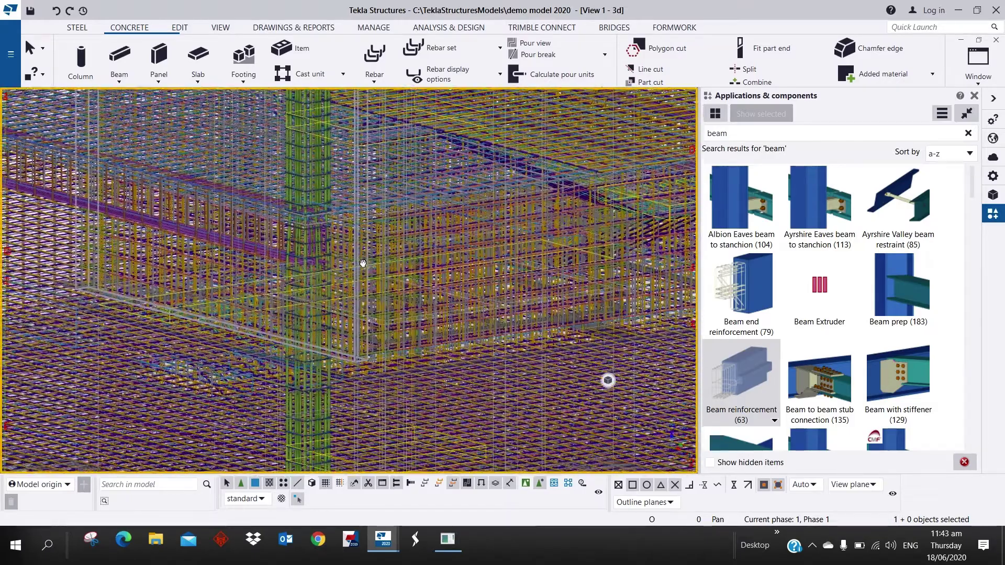
pyautogui.scroll(6, 381, 247)
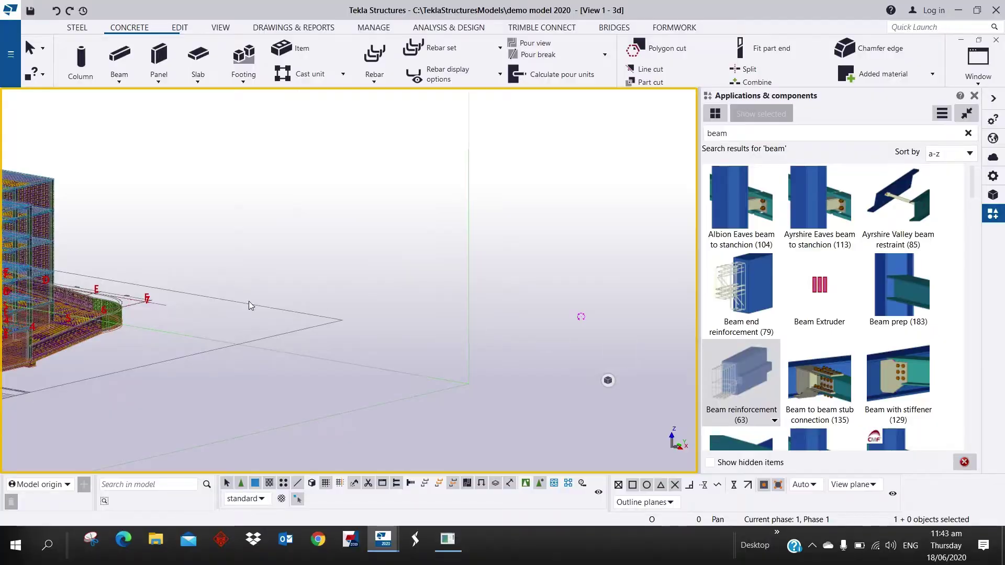
pyautogui.scroll(8, 197, 335)
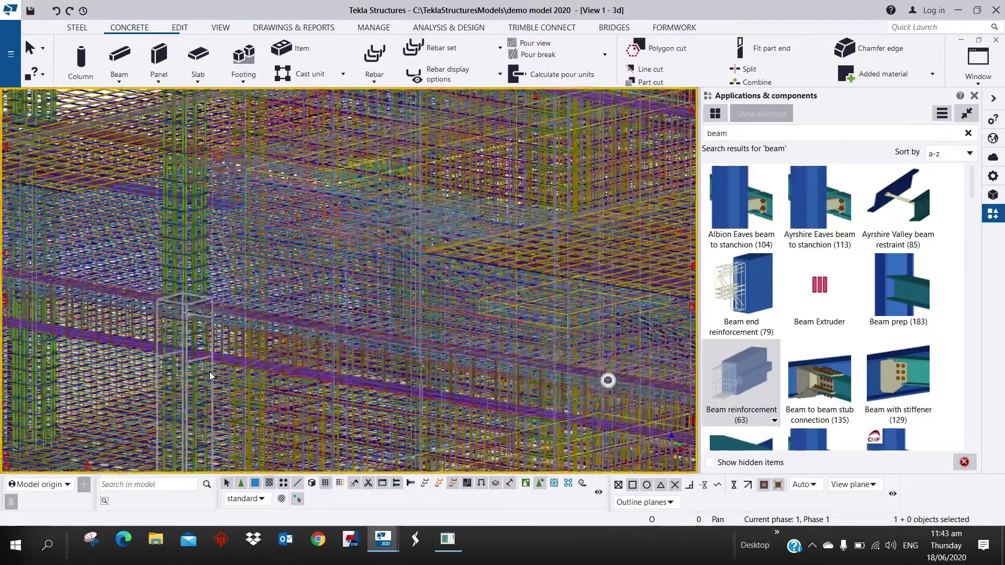
pyautogui.scroll(-5, 198, 342)
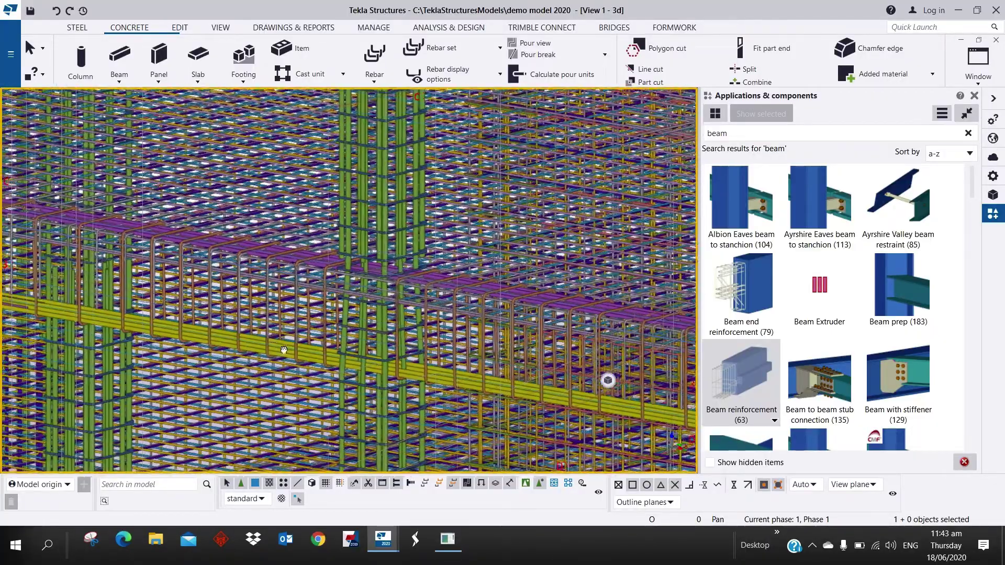
pyautogui.scroll(-6, 263, 340)
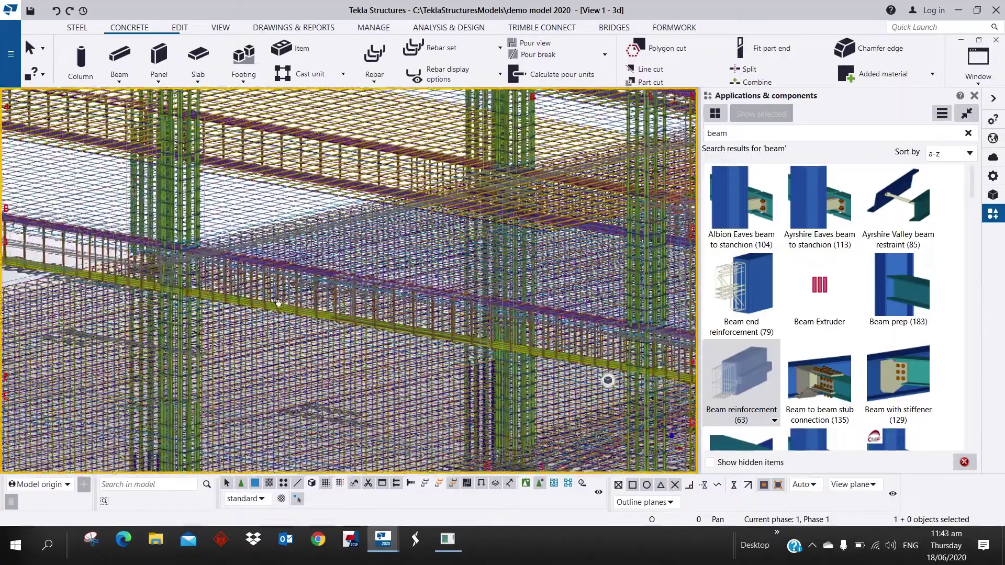
pyautogui.scroll(-6, 274, 299)
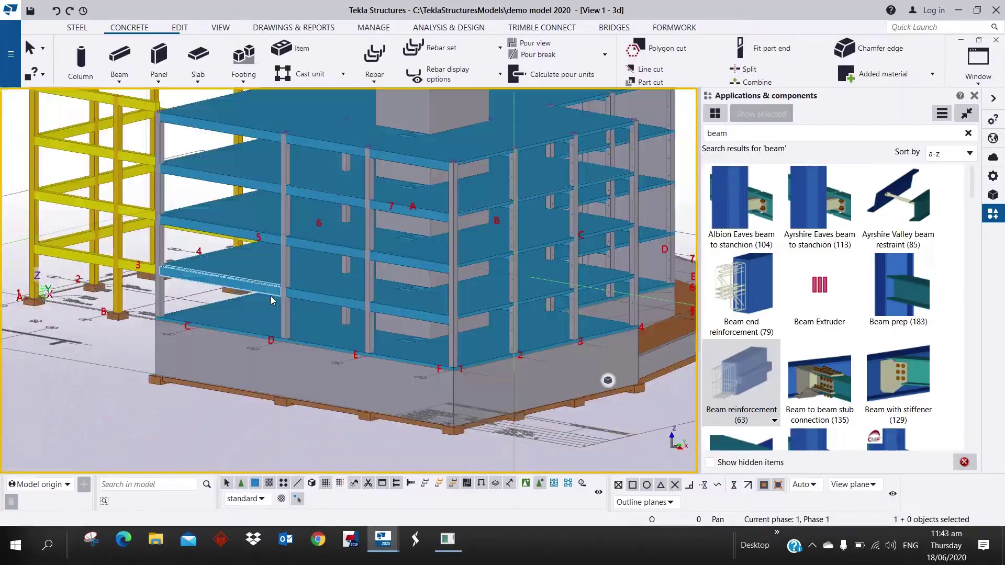
# Step: Create a clip plane parallel to the building's long front facade and move it inward to section the structure
pyautogui.click(219, 29)
pyautogui.click(191, 56)
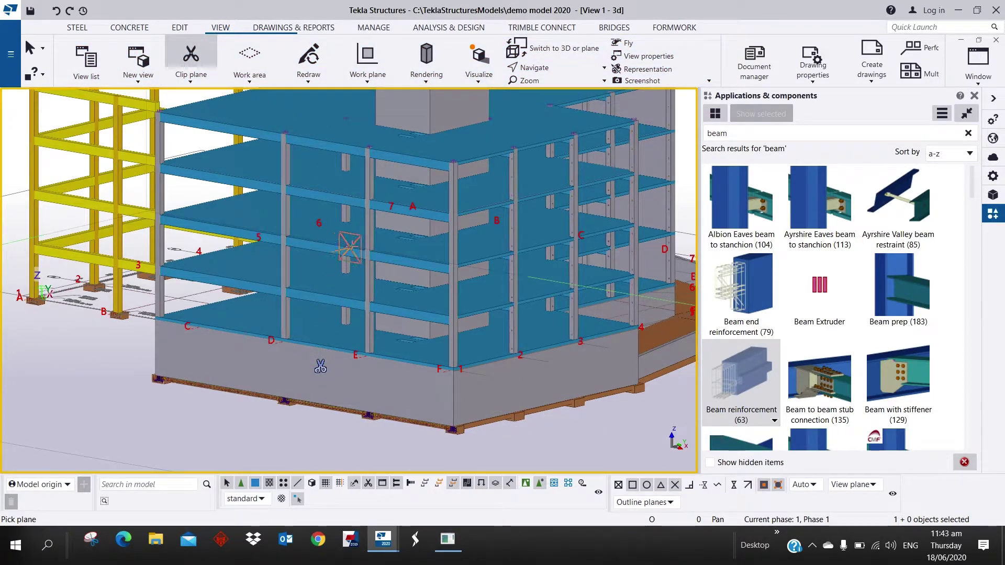
pyautogui.rightClick(357, 247)
pyautogui.click(365, 254)
pyautogui.scroll(2, 321, 402)
pyautogui.moveTo(320, 351); pyautogui.dragTo(395, 333)
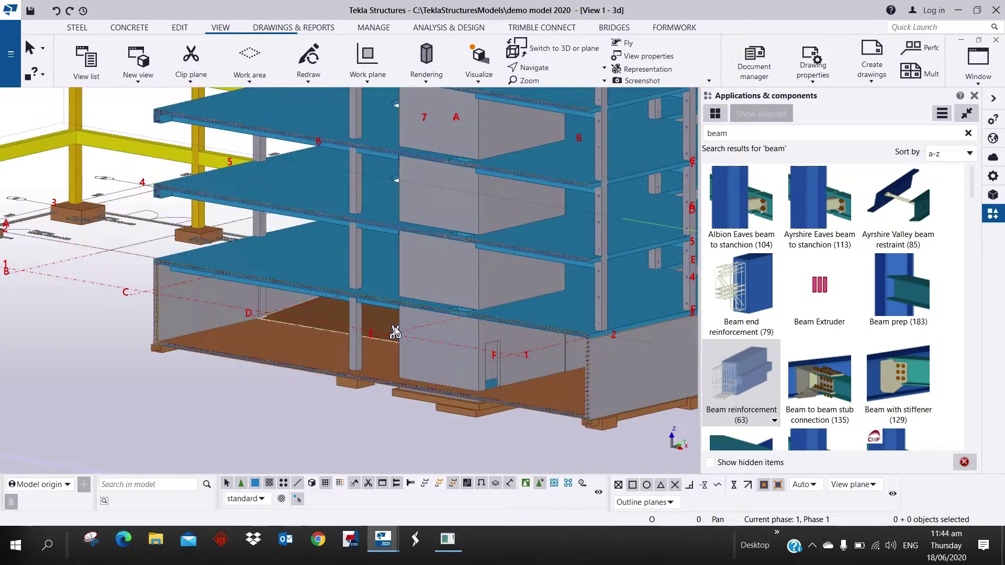
# Step: Inspect the sectioned beam and column reinforcement, and move the clip plane deeper to cut through the stair core
pyautogui.scroll(5, 343, 225)
pyautogui.scroll(4, 334, 230)
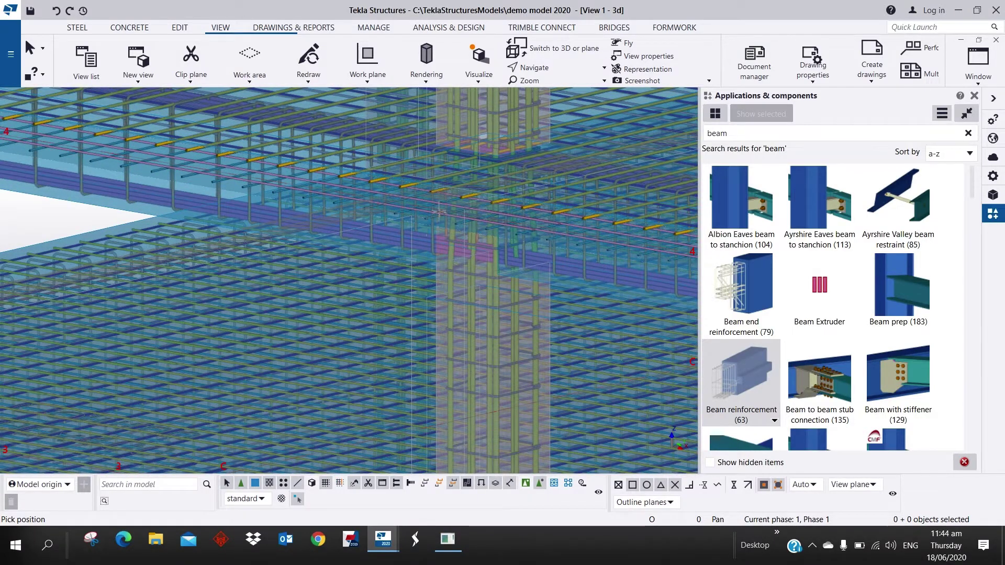
pyautogui.scroll(5, 539, 175)
pyautogui.scroll(-10, 538, 175)
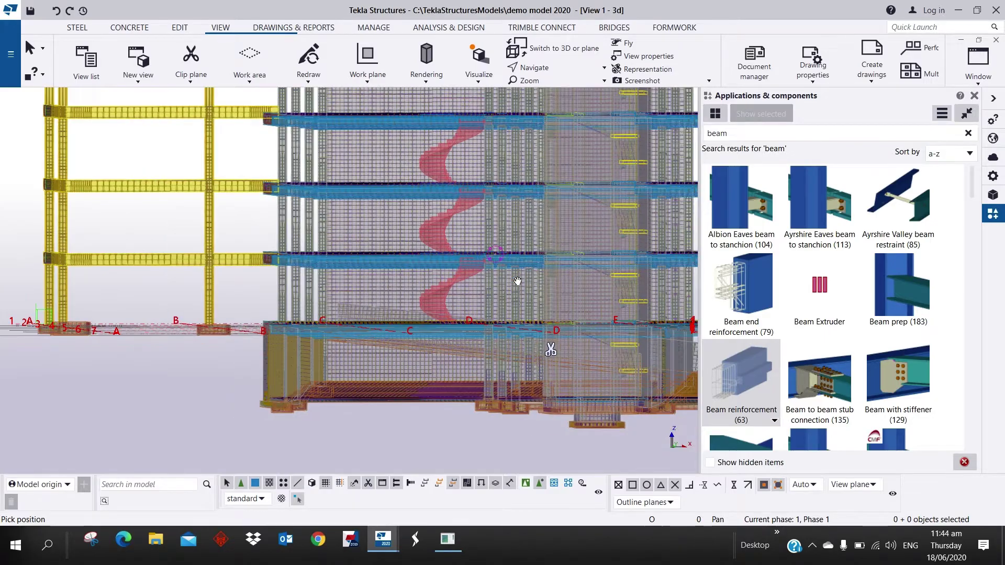
pyautogui.moveTo(518, 281); pyautogui.dragTo(264, 360)
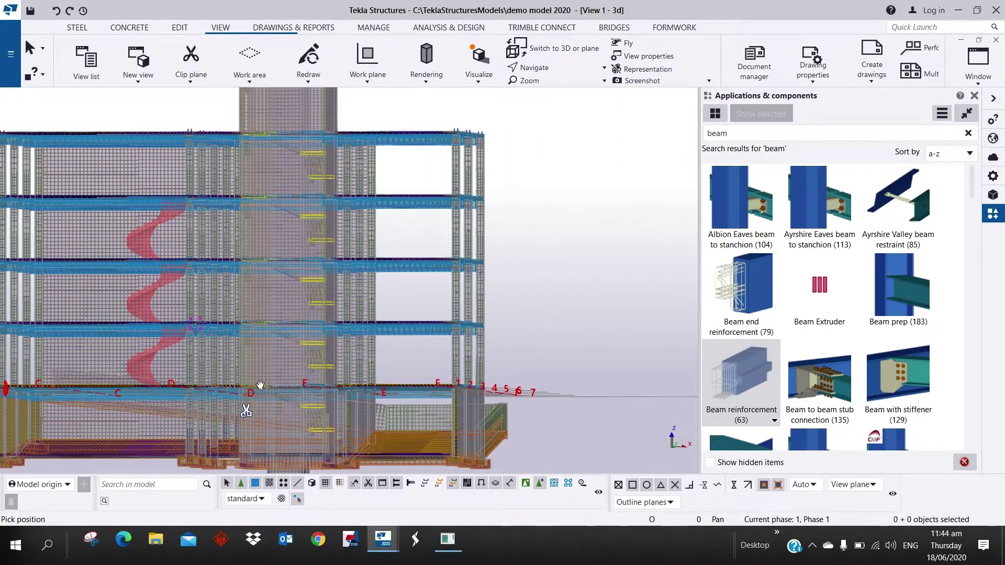
pyautogui.keyDown('ctrl'); pyautogui.moveTo(264, 360); pyautogui.dragTo(289, 379, button='middle'); pyautogui.keyUp('ctrl')
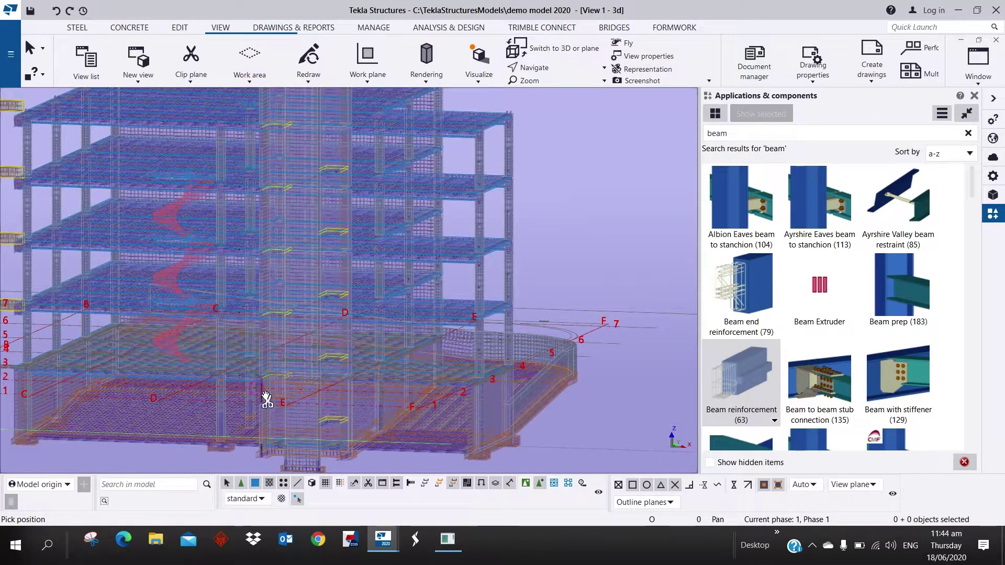
# Step: Examine the reinforcement of the stair flights and landings exposed by the section
pyautogui.scroll(10, 250, 410)
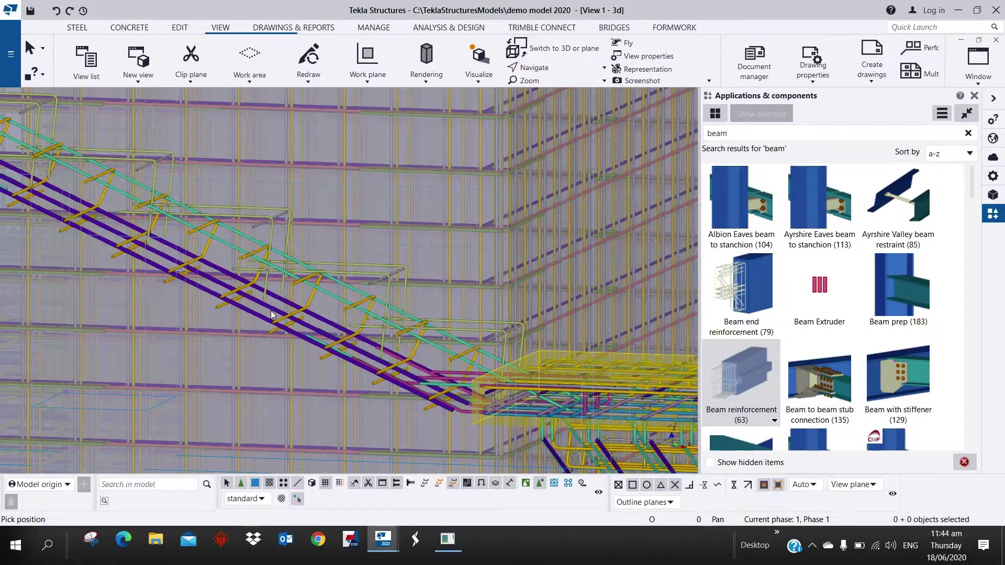
pyautogui.scroll(-3, 271, 310)
pyautogui.scroll(3, 270, 311)
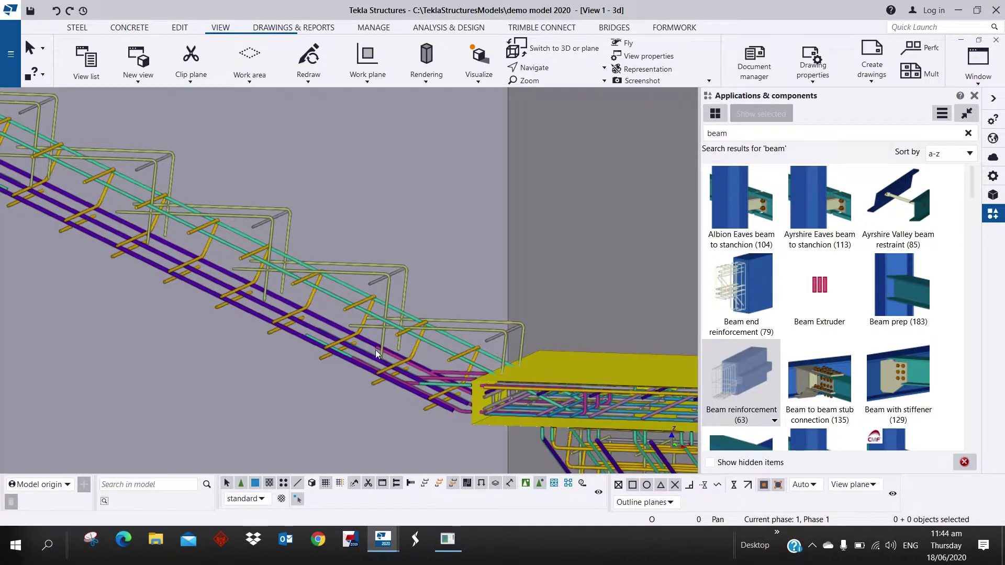
pyautogui.moveTo(376, 347); pyautogui.dragTo(363, 344, button='middle')
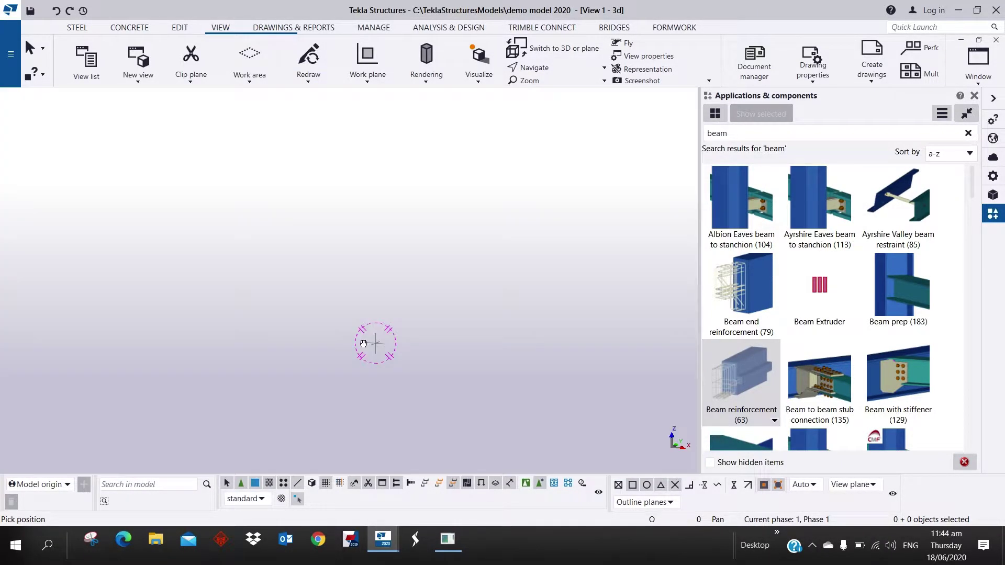
pyautogui.scroll(5, 361, 394)
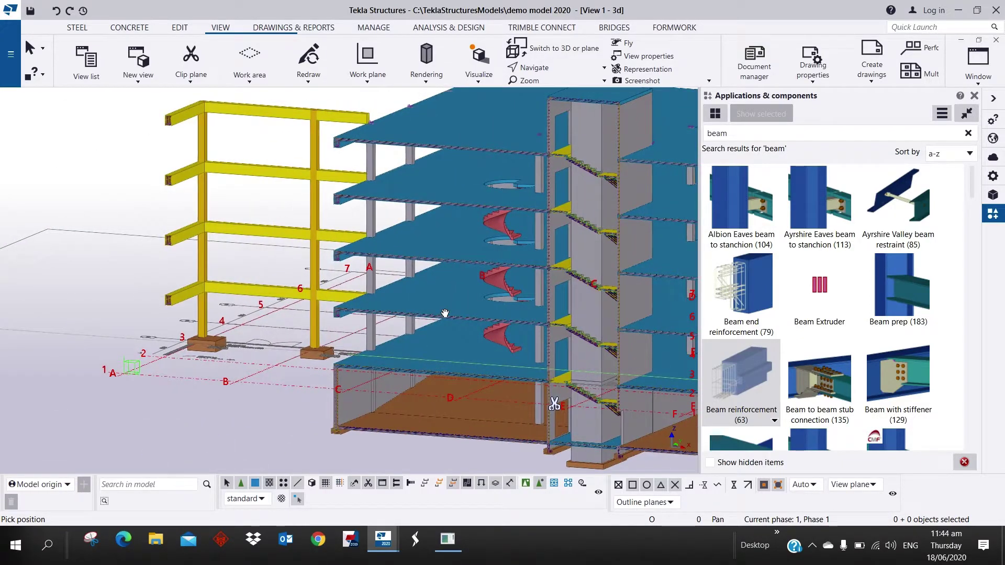
pyautogui.scroll(3, 361, 393)
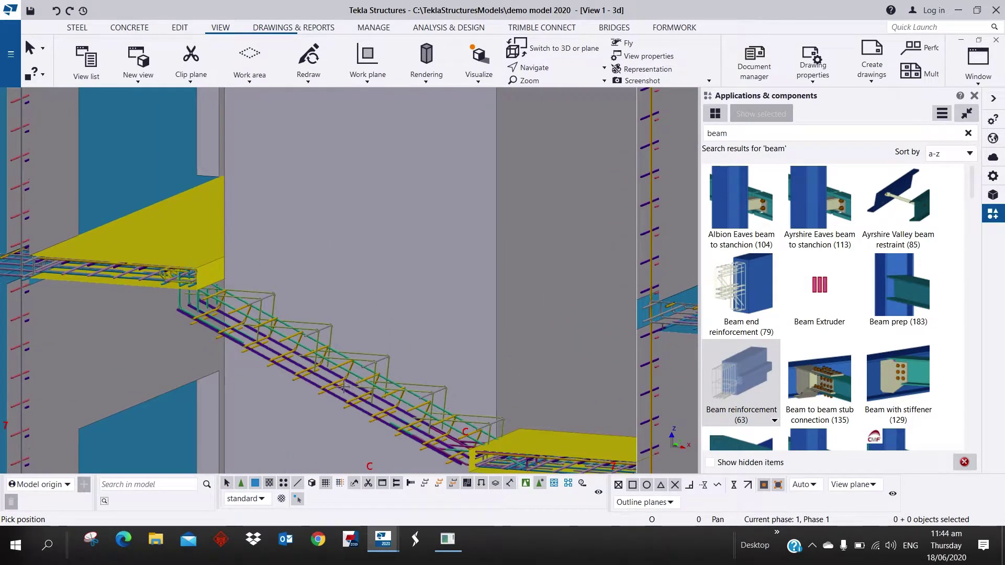
pyautogui.keyDown('ctrl'); pyautogui.moveTo(366, 373); pyautogui.dragTo(338, 354, button='middle'); pyautogui.keyUp('ctrl')
pyautogui.scroll(-5, 338, 355)
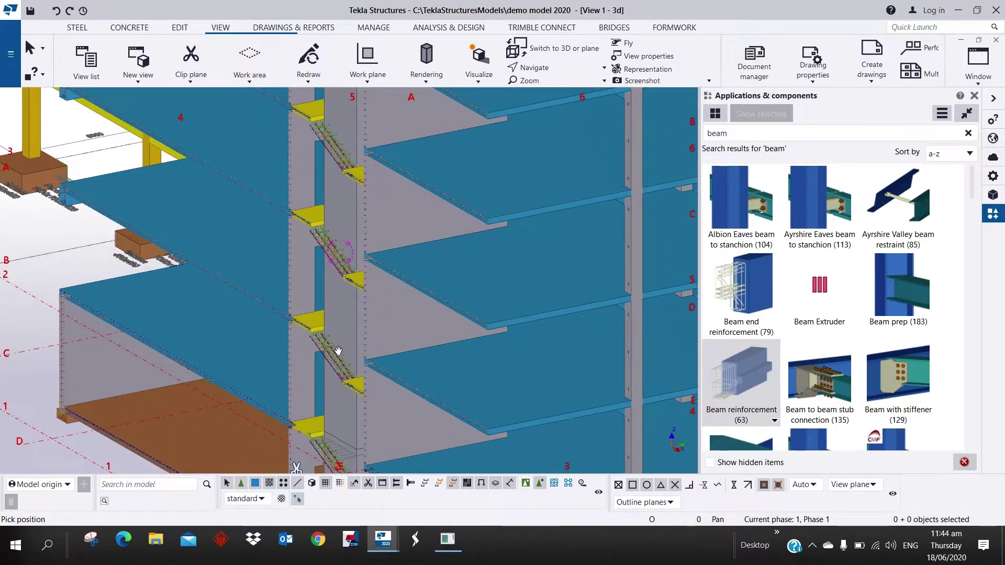
# Step: Shift the clip plane slightly outward from the stairs and inspect the reinforcement across the stair flight
pyautogui.keyDown('ctrl'); pyautogui.moveTo(297, 468); pyautogui.dragTo(283, 471, button='middle'); pyautogui.keyUp('ctrl')
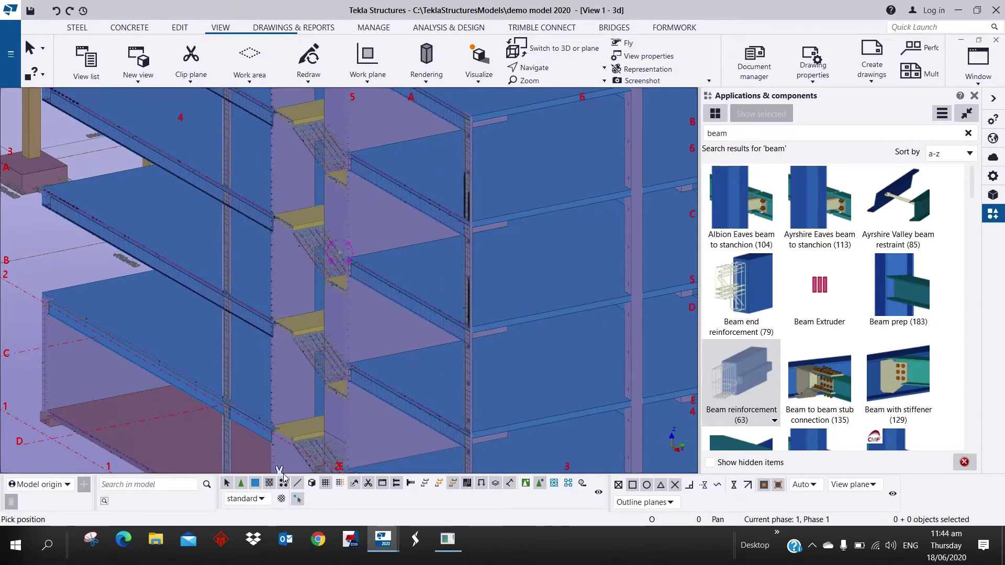
pyautogui.scroll(5, 323, 267)
pyautogui.scroll(10, 321, 266)
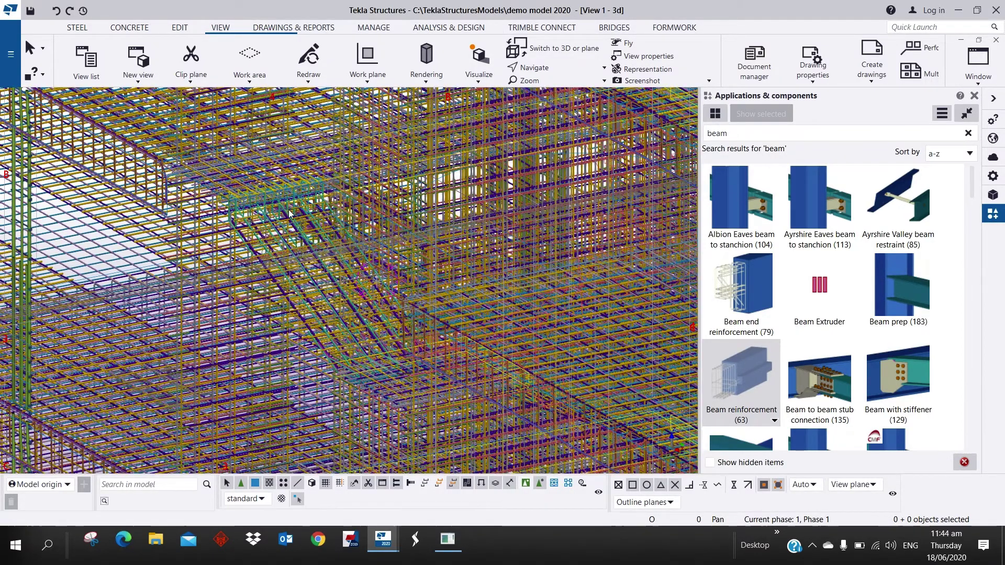
pyautogui.scroll(-10, 275, 223)
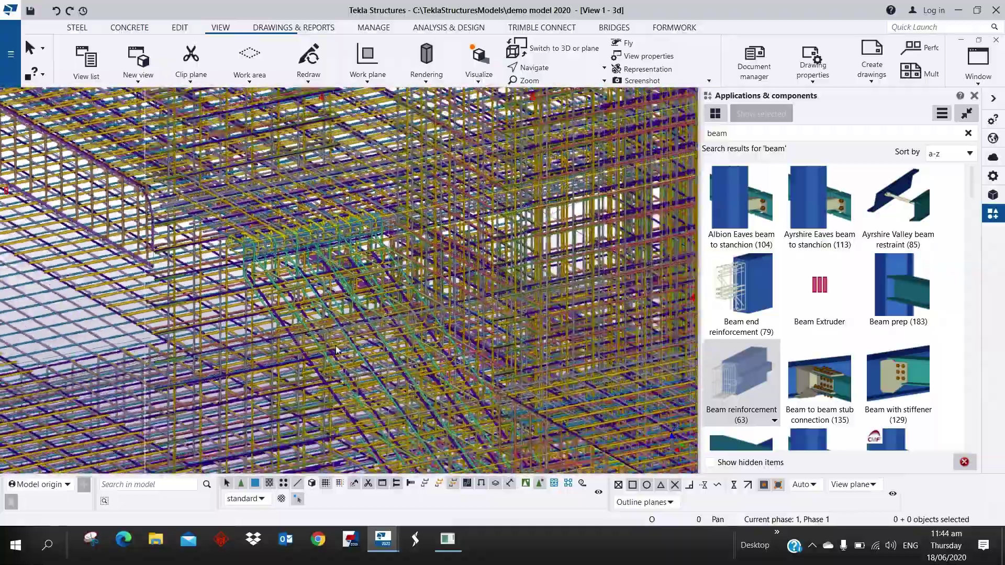
pyautogui.scroll(-15, 424, 355)
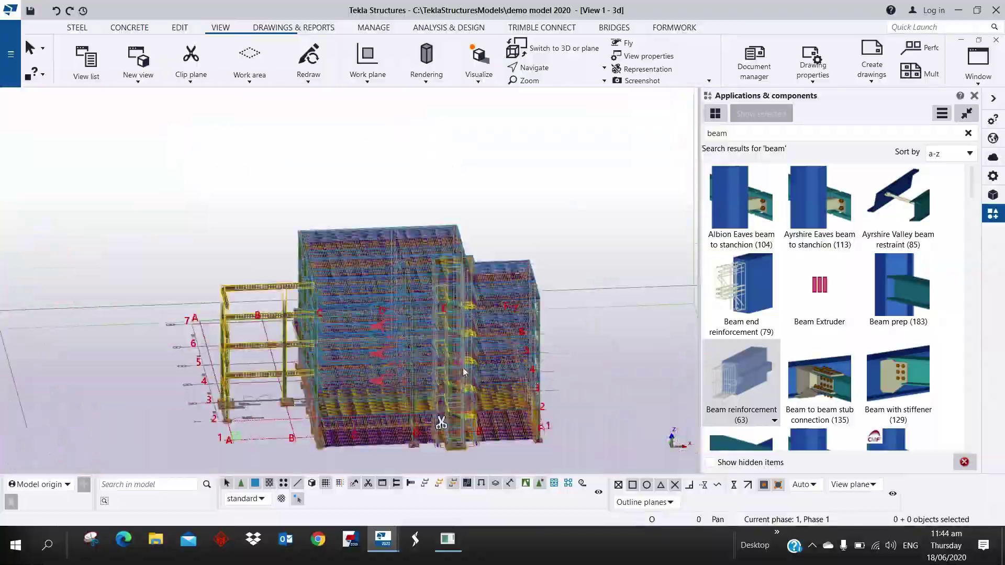
# Step: Move the clip plane clear of the building so that it no longer cuts the concrete structure
pyautogui.keyDown('ctrl'); pyautogui.moveTo(463, 372); pyautogui.dragTo(363, 380, button='middle'); pyautogui.keyUp('ctrl')
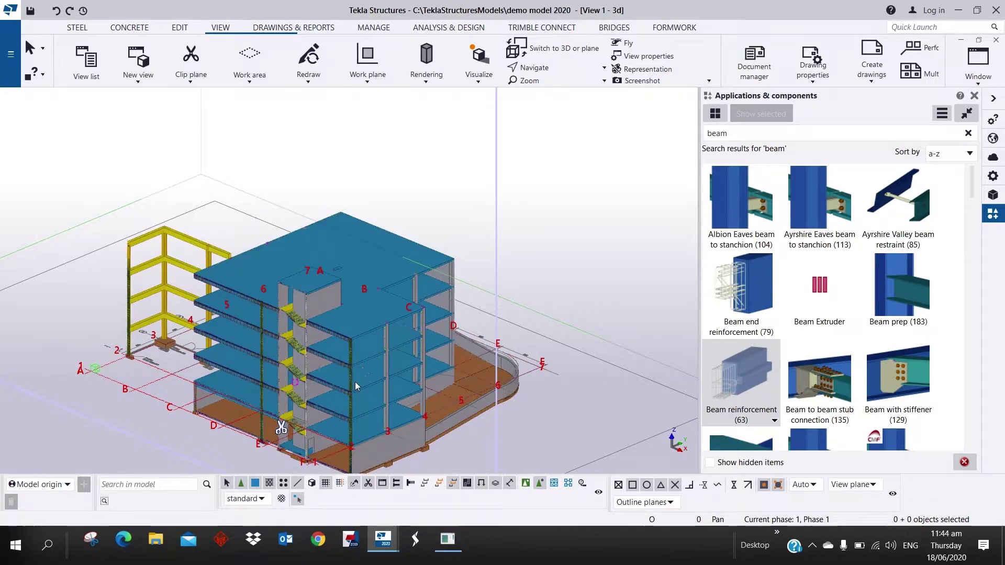
pyautogui.keyDown('ctrl'); pyautogui.moveTo(282, 430); pyautogui.dragTo(296, 361, button='middle'); pyautogui.keyUp('ctrl')
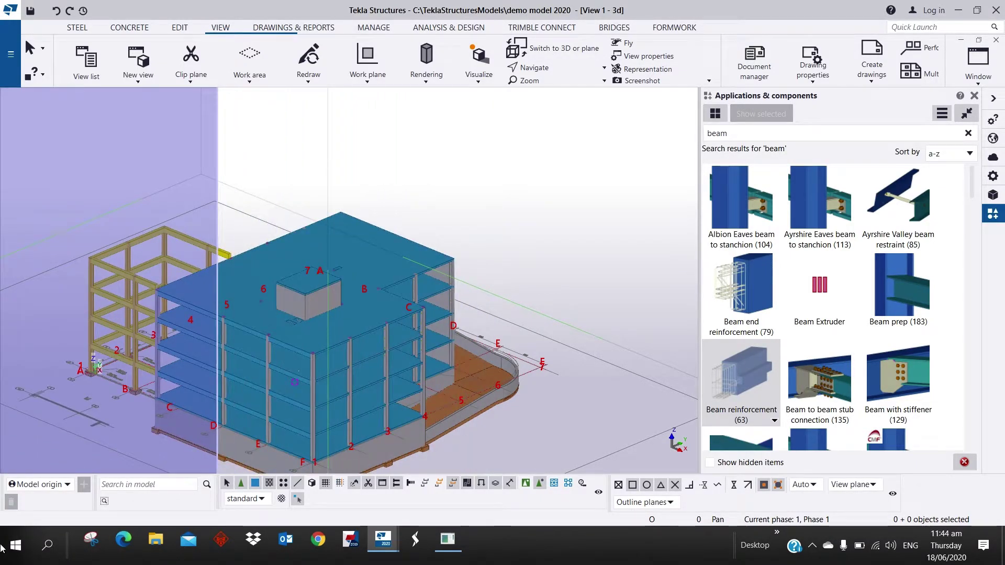
pyautogui.keyDown('ctrl'); pyautogui.moveTo(354, 313); pyautogui.dragTo(762, 292, button='middle'); pyautogui.keyUp('ctrl')
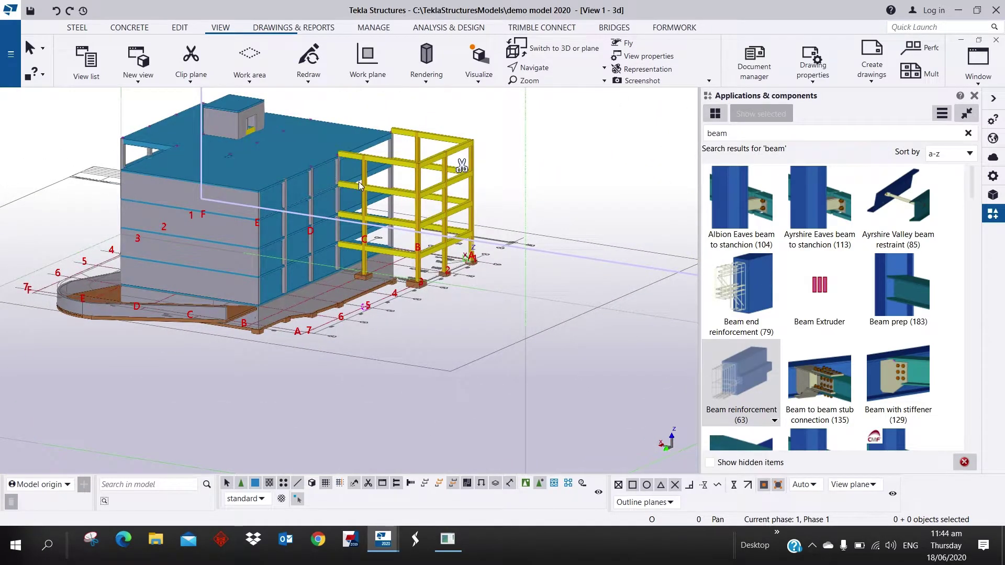
pyautogui.moveTo(335, 291); pyautogui.dragTo(412, 293, button='middle')
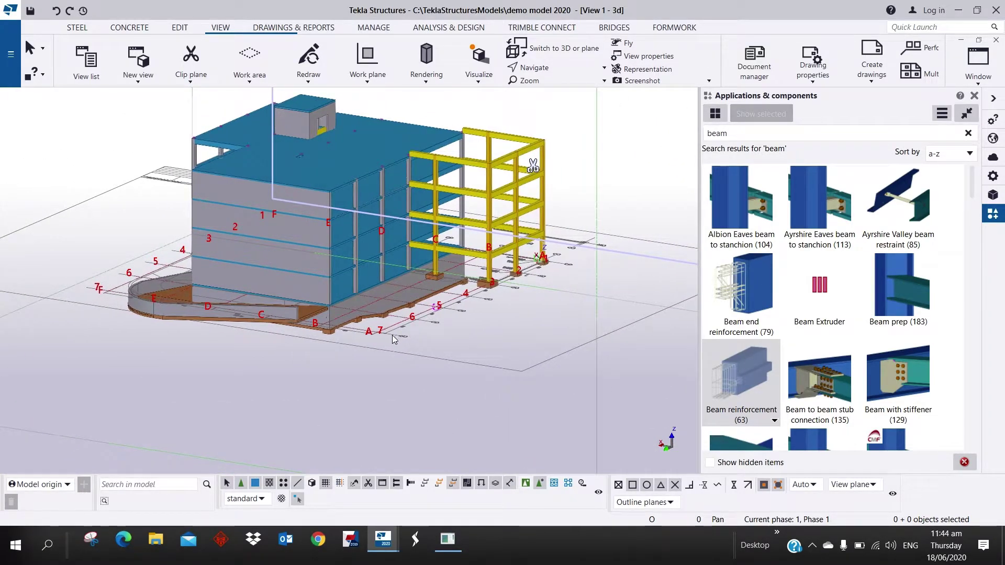
# Step: Switch the 3D view to a plan view of the building and close the Applications & components catalog
pyautogui.hotkey('ctrl', 'p')
pyautogui.moveTo(460, 311); pyautogui.dragTo(395, 262, button='middle')
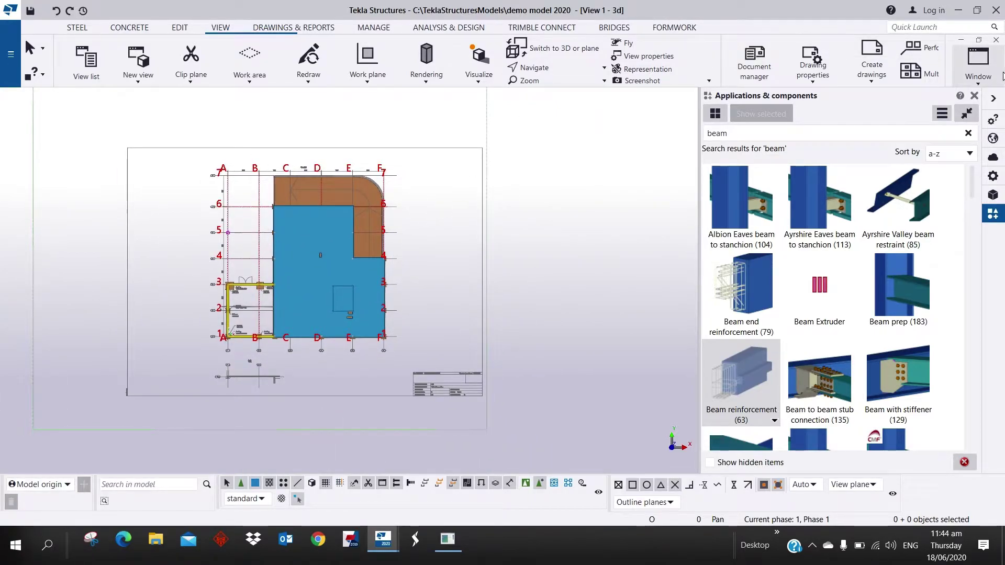
pyautogui.click(974, 96)
pyautogui.scroll(3, 530, 260)
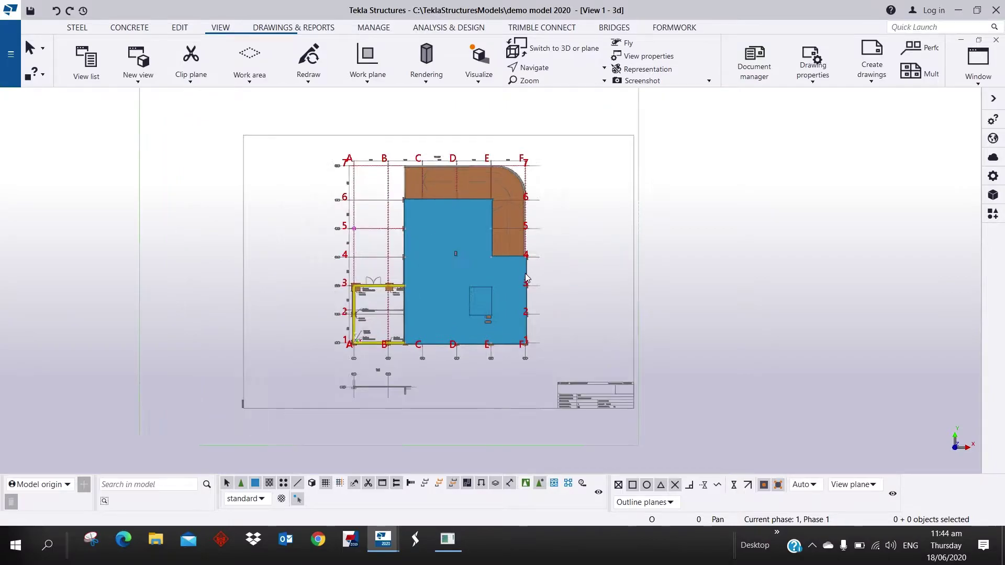
pyautogui.scroll(-3, 530, 260)
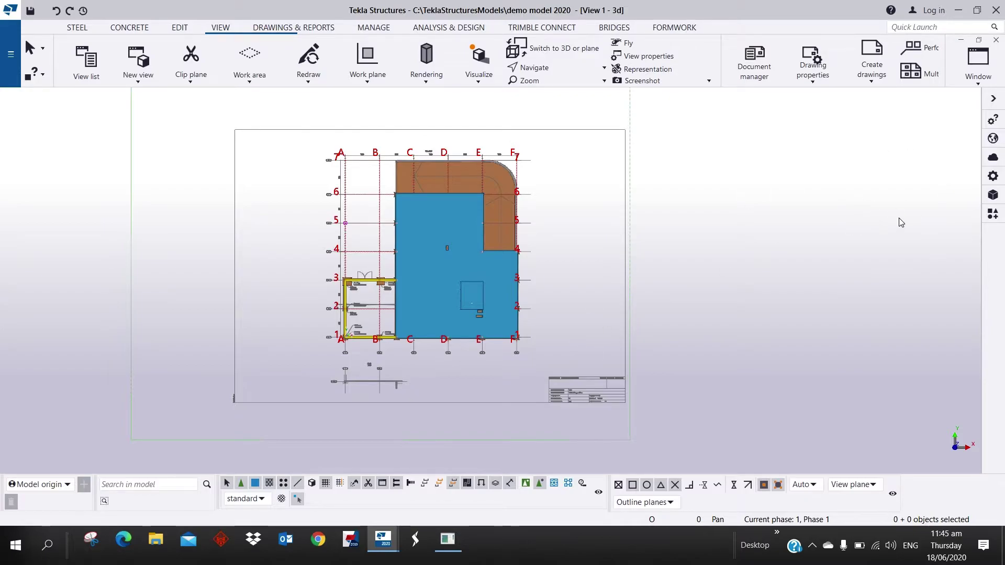
# Step: Show the MEP reference model in the model view and inspect its ducts and pipes in 3D
pyautogui.click(992, 196)
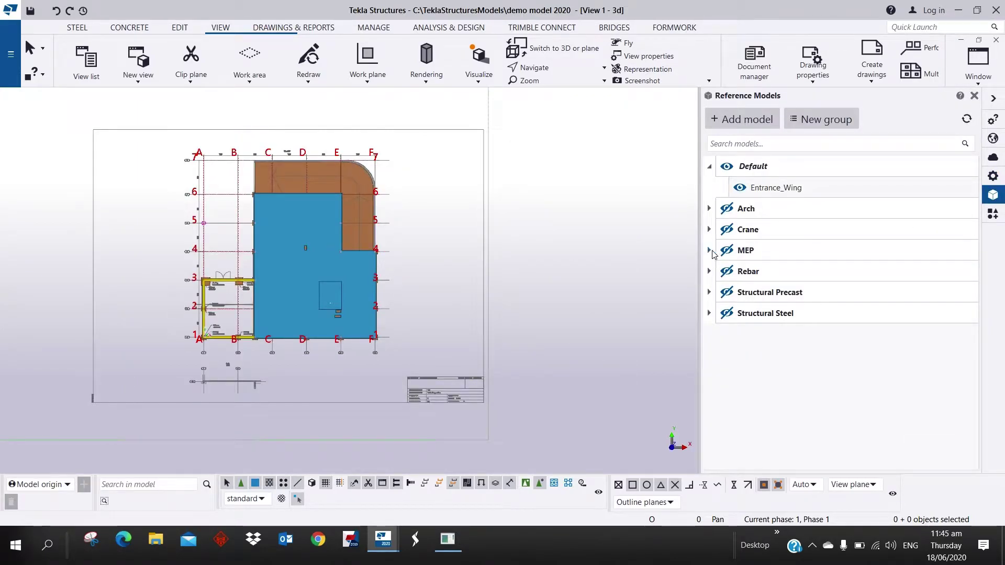
pyautogui.click(709, 251)
pyautogui.click(740, 271)
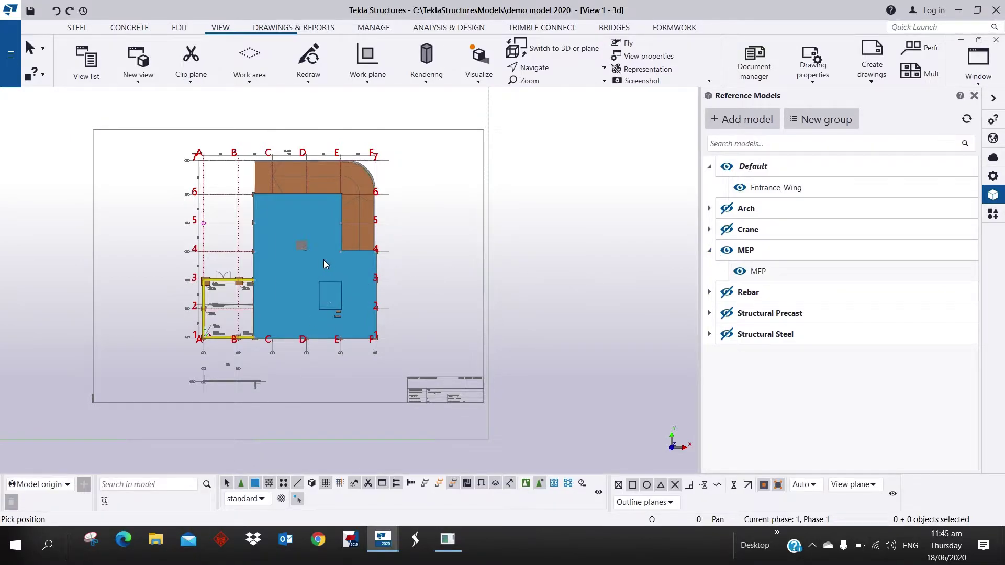
pyautogui.keyDown('ctrl'); pyautogui.moveTo(323, 260); pyautogui.dragTo(114, 410, button='middle'); pyautogui.keyUp('ctrl')
pyautogui.scroll(4, 274, 257)
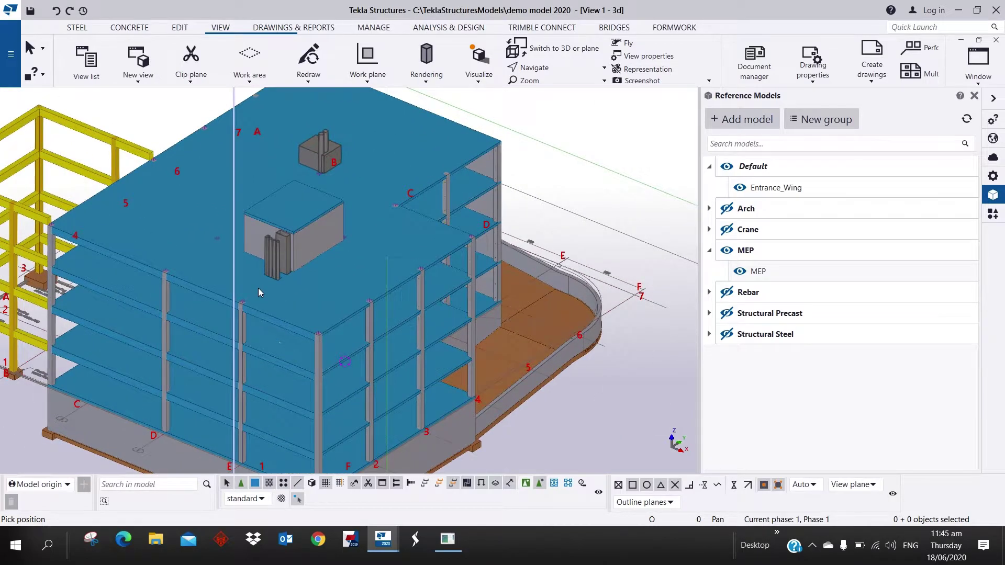
pyautogui.moveTo(262, 303)
pyautogui.keyDown('ctrl'); pyautogui.mouseDown(button='middle')
pyautogui.moveTo(273, 261)
pyautogui.moveTo(270, 293)
pyautogui.mouseUp(button='middle'); pyautogui.keyUp('ctrl')
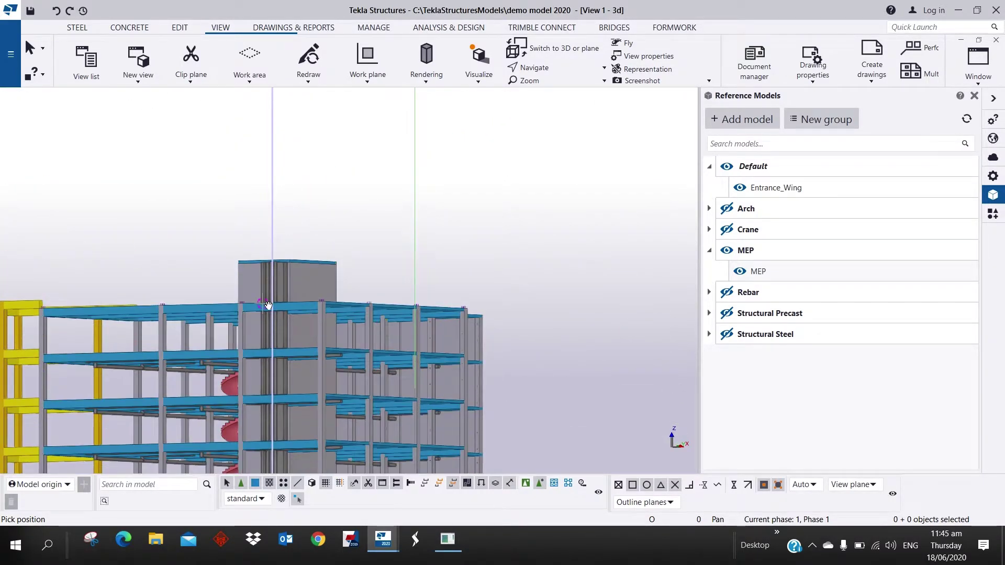
# Step: Add a clip plane on the building's roof slab and lower it below the roof to cut the top storey open
pyautogui.scroll(8, 273, 262)
pyautogui.scroll(-10, 280, 251)
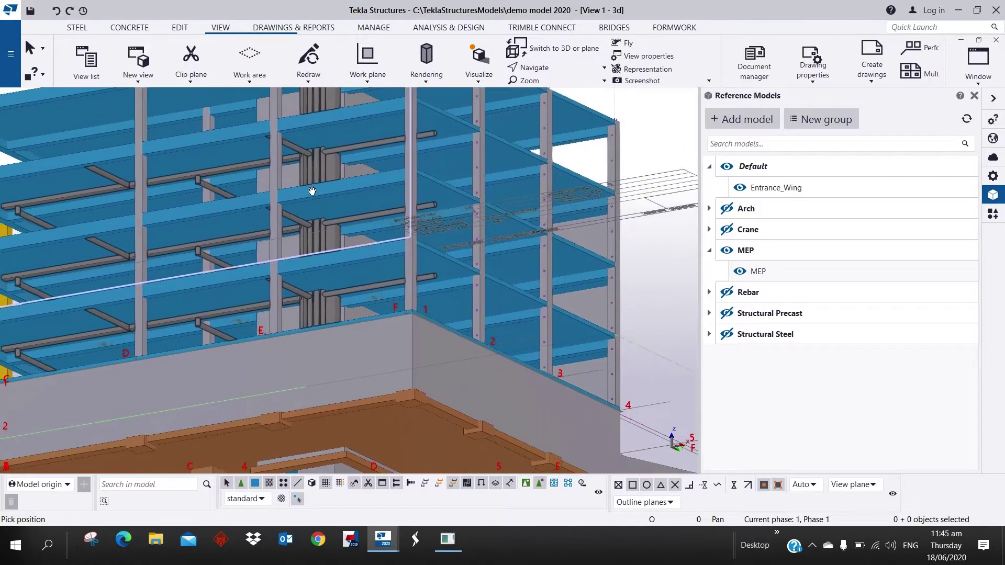
pyautogui.keyDown('ctrl'); pyautogui.moveTo(315, 205); pyautogui.dragTo(334, 325, button='middle'); pyautogui.keyUp('ctrl')
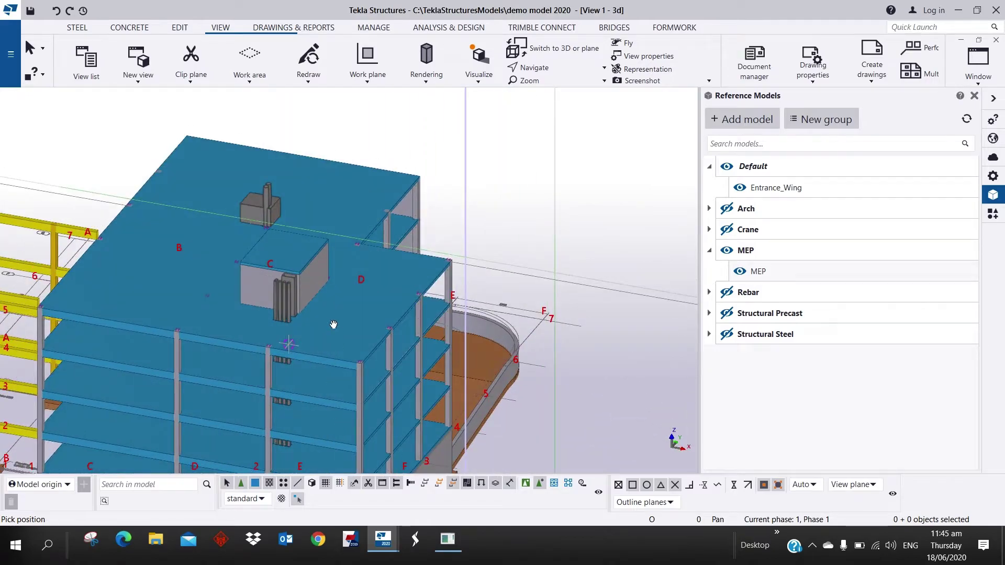
pyautogui.click(189, 42)
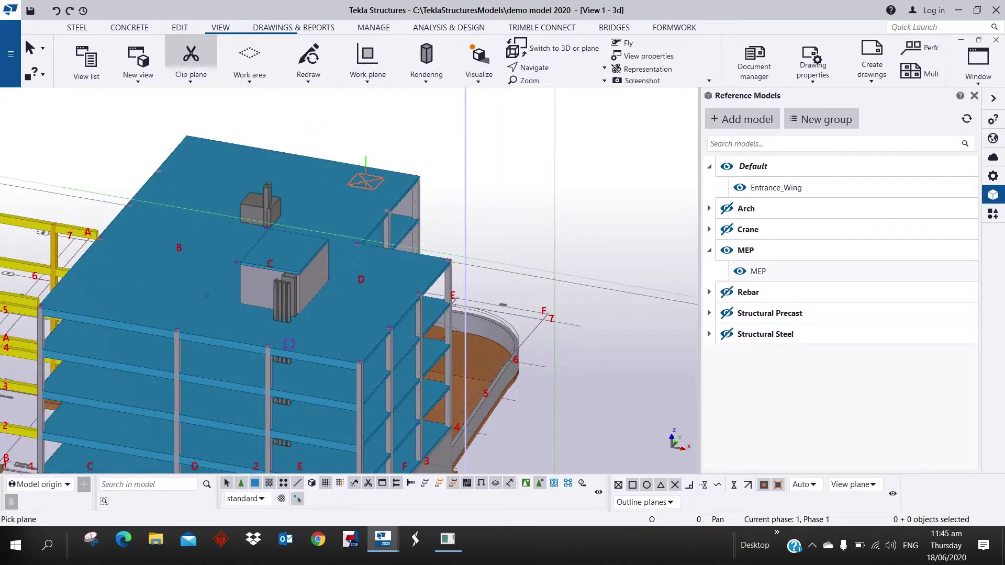
pyautogui.click(365, 181)
pyautogui.rightClick(479, 155)
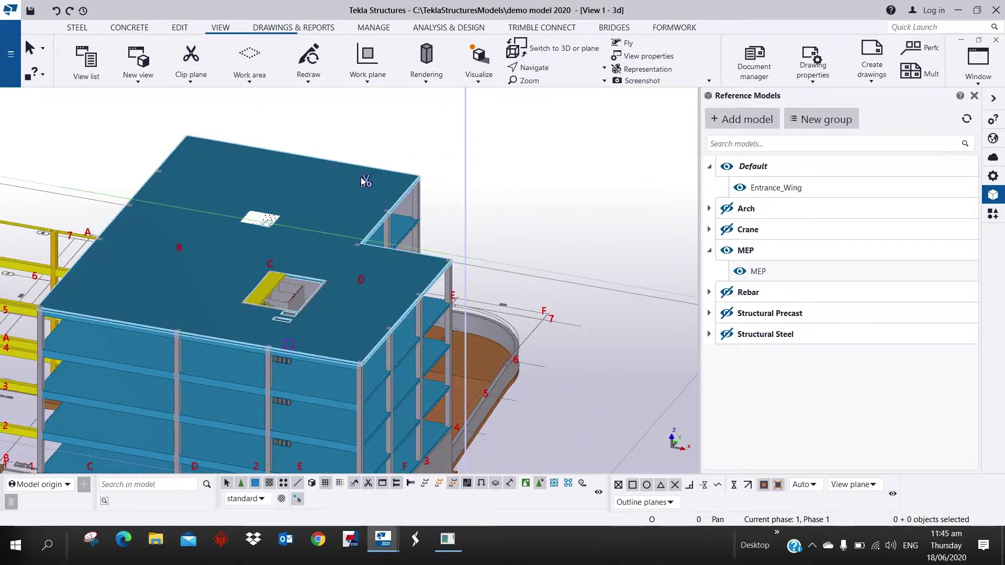
pyautogui.moveTo(364, 182); pyautogui.dragTo(356, 223)
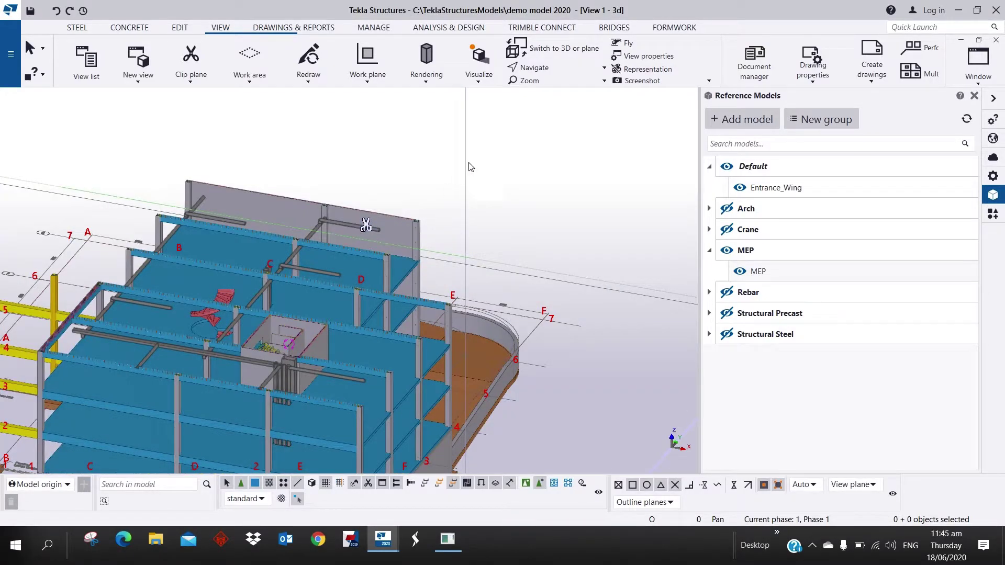
# Step: Examine from above how the MEP ducts and pipes run past the beam reinforcement, columns and spiral stairs in the cut storey
pyautogui.keyDown('ctrl'); pyautogui.moveTo(471, 325); pyautogui.dragTo(571, 311, button='middle'); pyautogui.keyUp('ctrl')
pyautogui.scroll(5, 186, 370)
pyautogui.scroll(5, 186, 369)
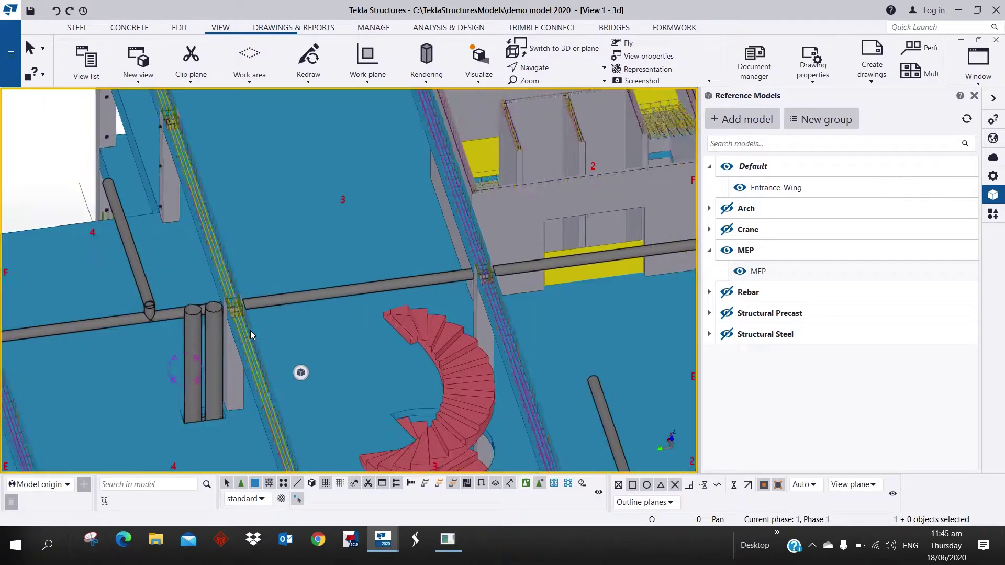
pyautogui.scroll(3, 250, 331)
pyautogui.keyDown('ctrl'); pyautogui.moveTo(234, 303); pyautogui.dragTo(547, 331, button='middle'); pyautogui.keyUp('ctrl')
pyautogui.scroll(-10, 425, 269)
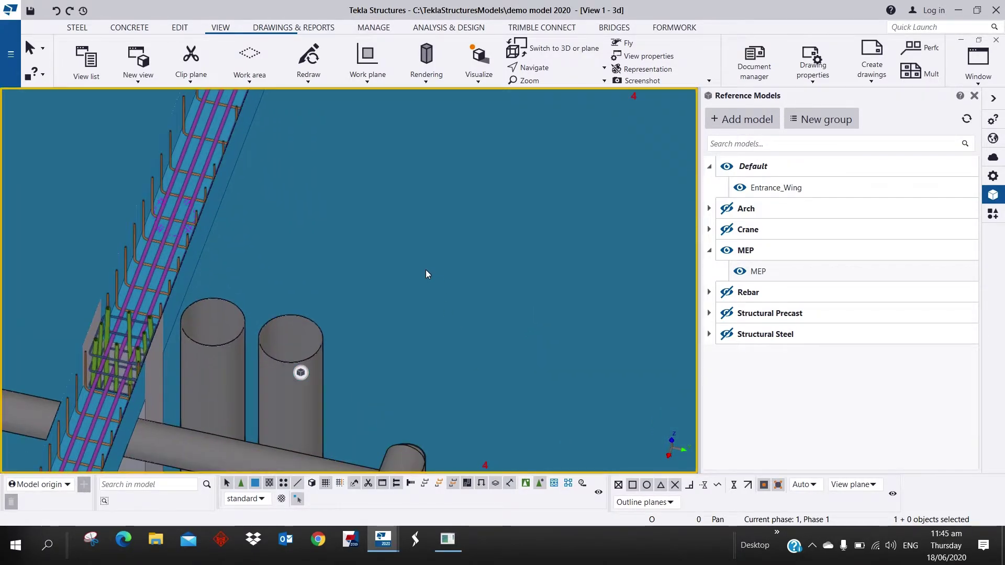
pyautogui.keyDown('ctrl'); pyautogui.moveTo(402, 312); pyautogui.dragTo(484, 287, button='middle'); pyautogui.keyUp('ctrl')
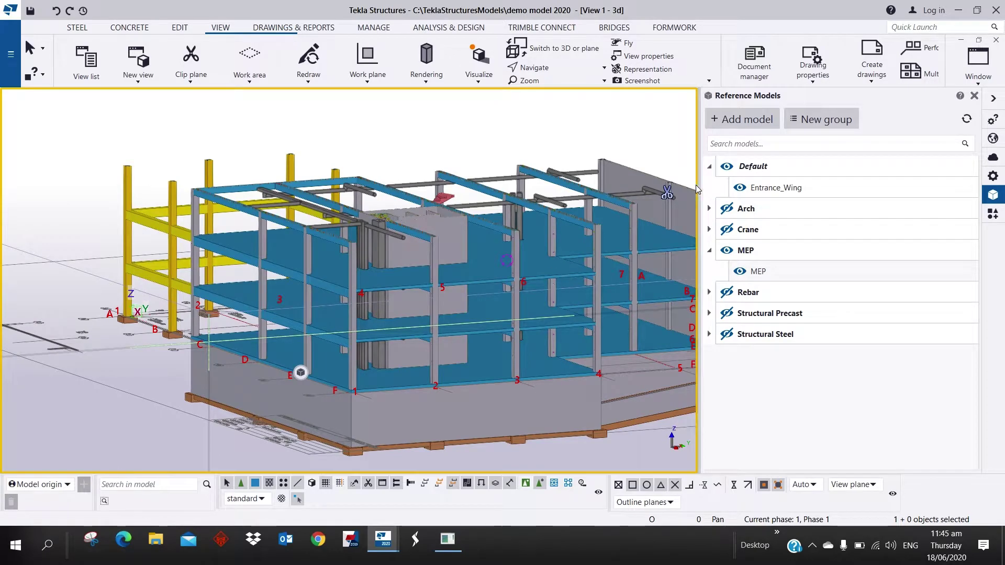
# Step: Raise the horizontal clip plane clear of the roof and show the Arch reference models around the building
pyautogui.keyDown('ctrl'); pyautogui.moveTo(666, 192); pyautogui.dragTo(483, 24, button='middle'); pyautogui.keyUp('ctrl')
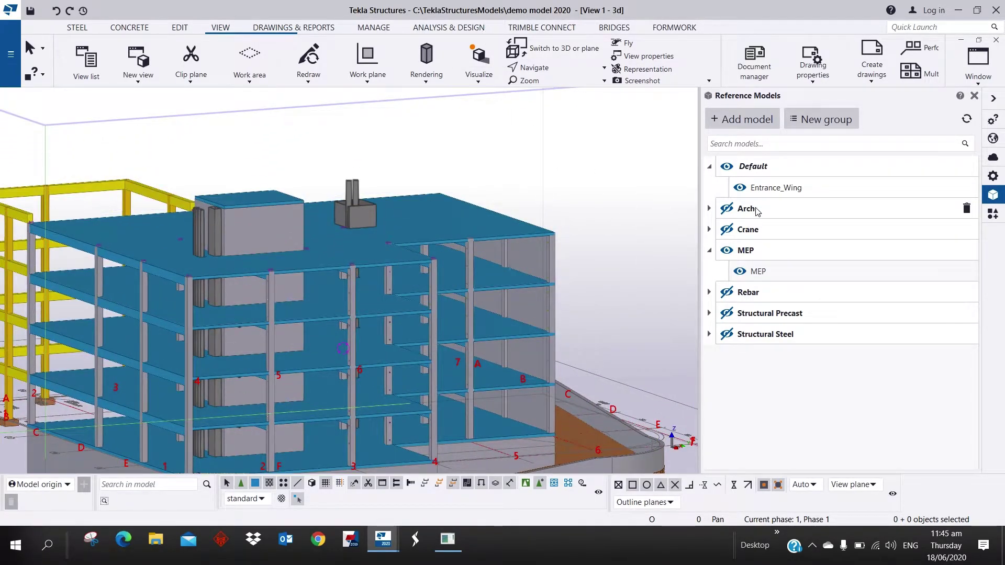
pyautogui.click(727, 209)
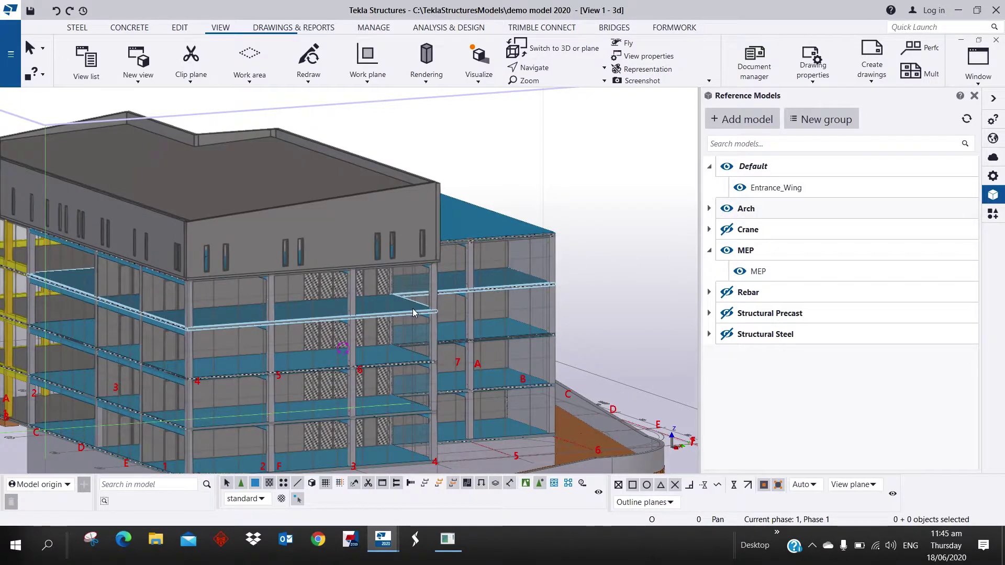
pyautogui.moveTo(576, 261)
pyautogui.keyDown('ctrl'); pyautogui.mouseDown(button='middle')
pyautogui.moveTo(519, 276)
pyautogui.moveTo(453, 260)
pyautogui.moveTo(553, 238)
pyautogui.moveTo(486, 315)
pyautogui.moveTo(352, 310)
pyautogui.moveTo(370, 285)
pyautogui.moveTo(532, 284)
pyautogui.moveTo(340, 276)
pyautogui.mouseUp(button='middle'); pyautogui.keyUp('ctrl')
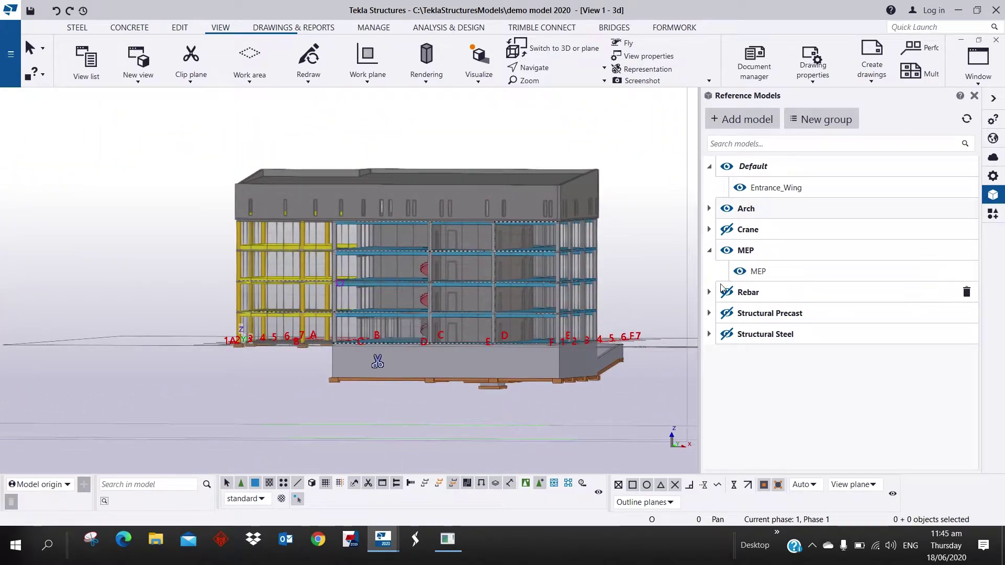
pyautogui.keyDown('ctrl'); pyautogui.moveTo(550, 293); pyautogui.dragTo(535, 350, button='middle'); pyautogui.keyUp('ctrl')
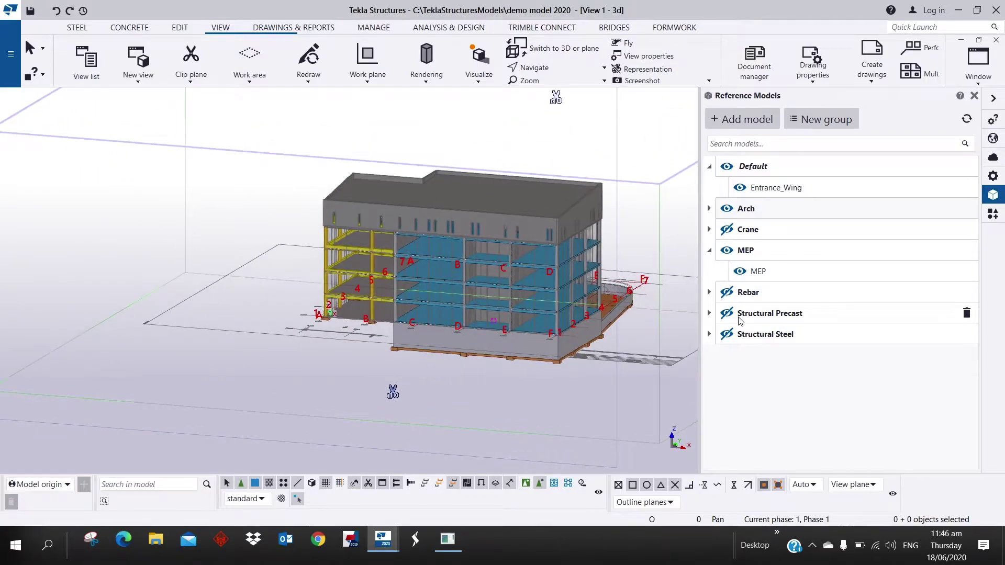
# Step: Show the Structural Steel, Structural Precast and Rebar reference models as well
pyautogui.click(725, 335)
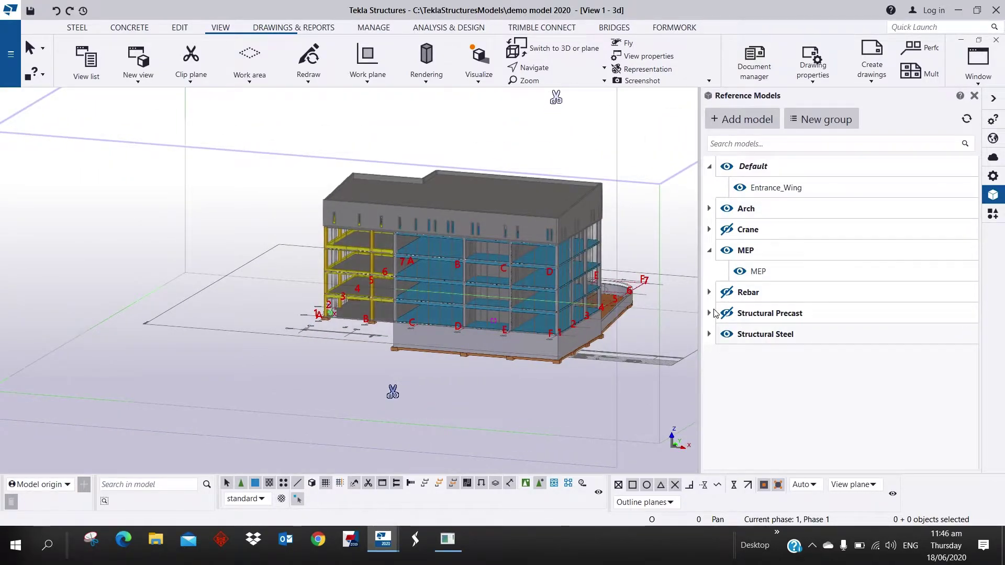
pyautogui.click(726, 314)
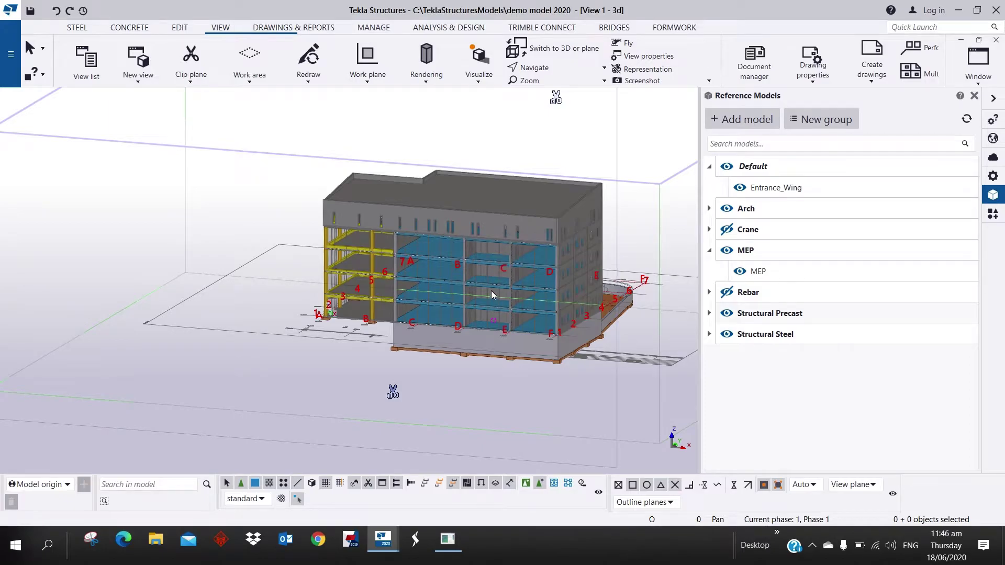
pyautogui.click(727, 293)
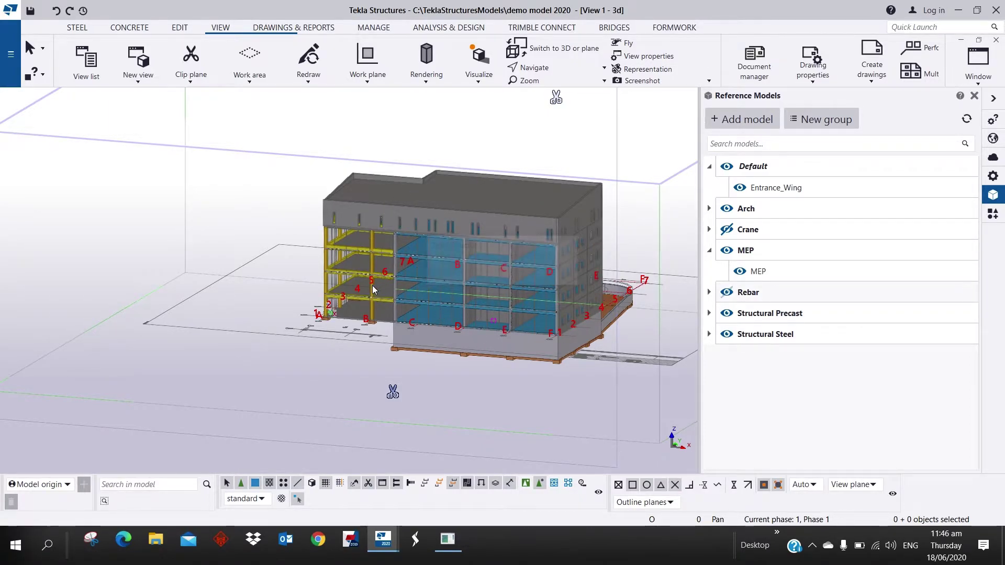
# Step: Inspect the combined reference models around the building, including the facade, steel frame and roof railing
pyautogui.scroll(4, 483, 252)
pyautogui.scroll(8, 289, 230)
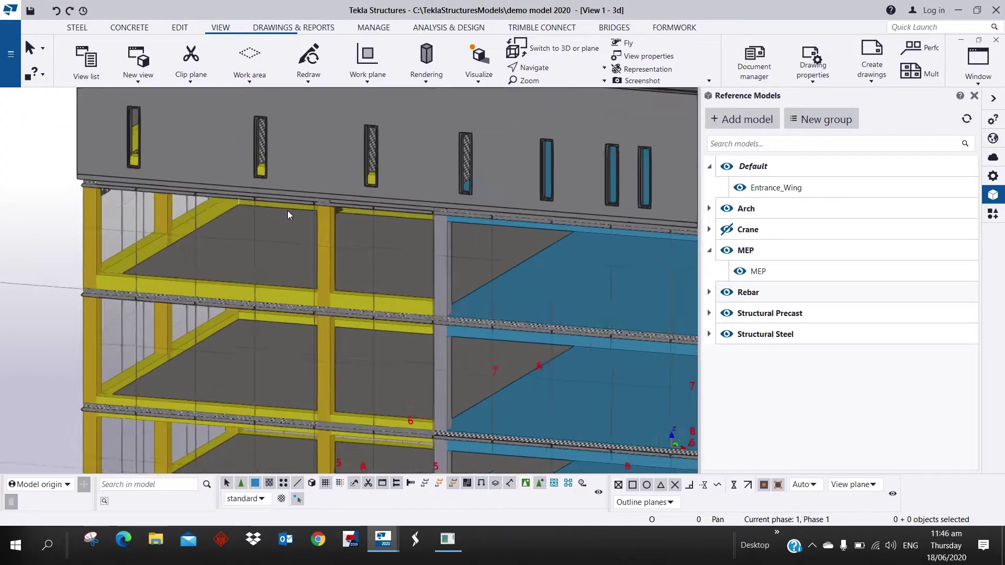
pyautogui.scroll(-6, 263, 270)
pyautogui.moveTo(263, 271); pyautogui.dragTo(586, 272, button='middle')
pyautogui.scroll(8, 352, 243)
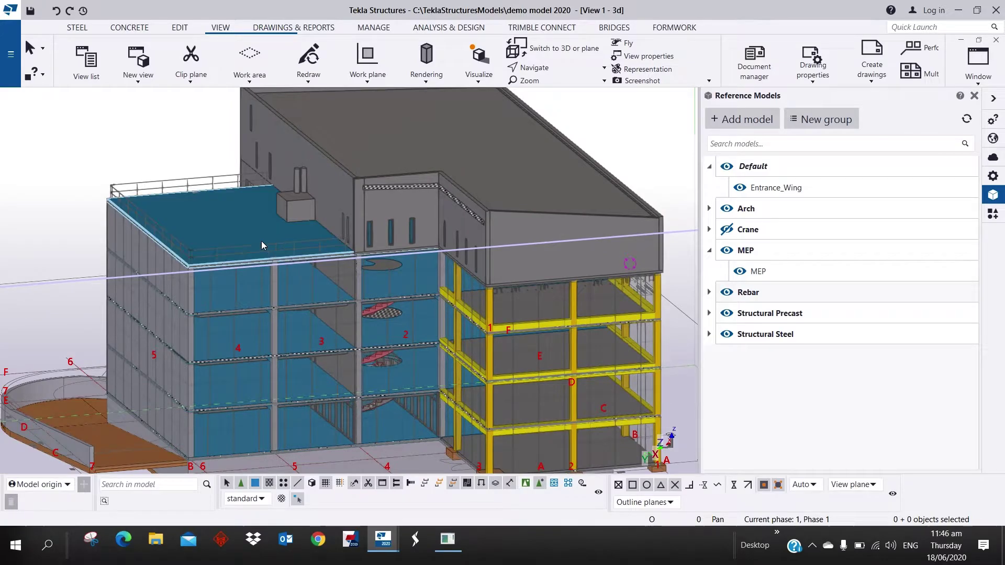
pyautogui.keyDown('ctrl'); pyautogui.moveTo(352, 243); pyautogui.dragTo(681, 319, button='middle'); pyautogui.keyUp('ctrl')
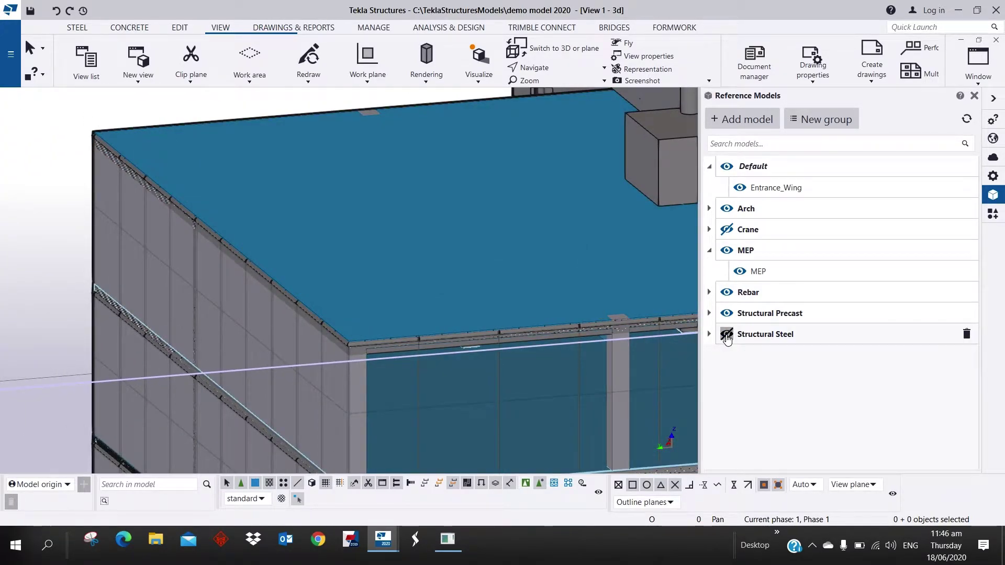
pyautogui.scroll(-10, 521, 350)
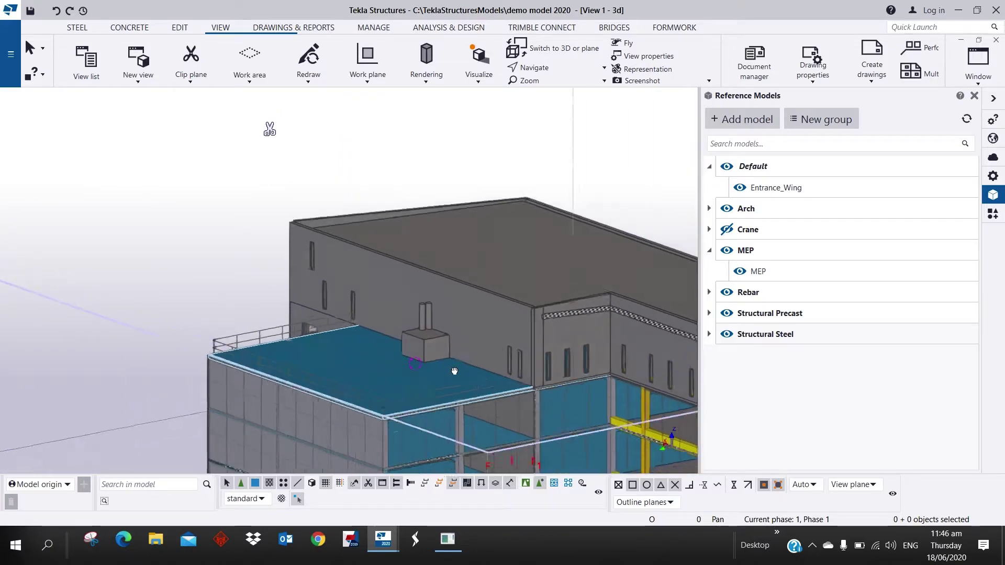
# Step: Switch to a plan view and show the Crane10t_limits reference model with its lifting-capacity circles
pyautogui.hotkey('ctrl', 'p')
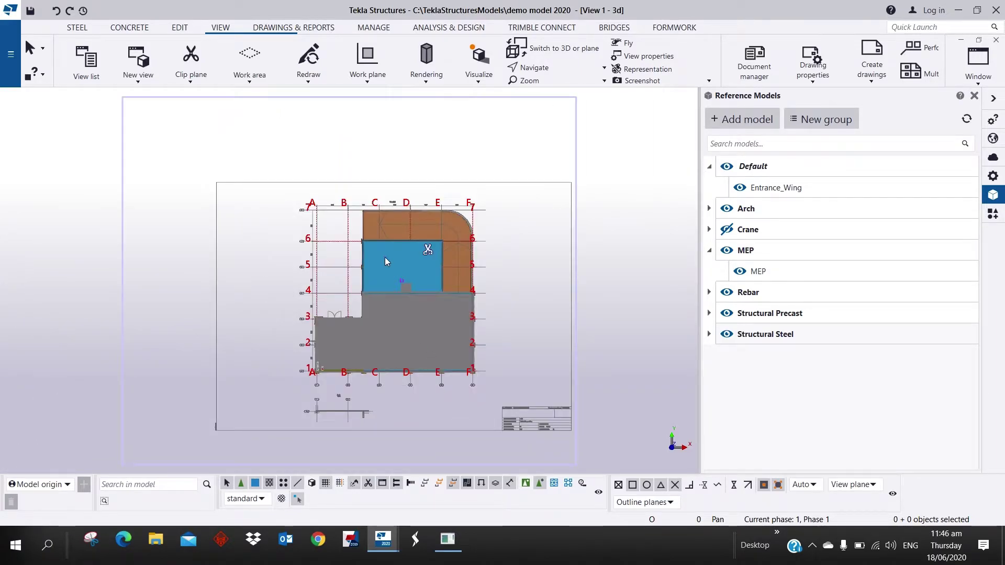
pyautogui.scroll(3, 401, 359)
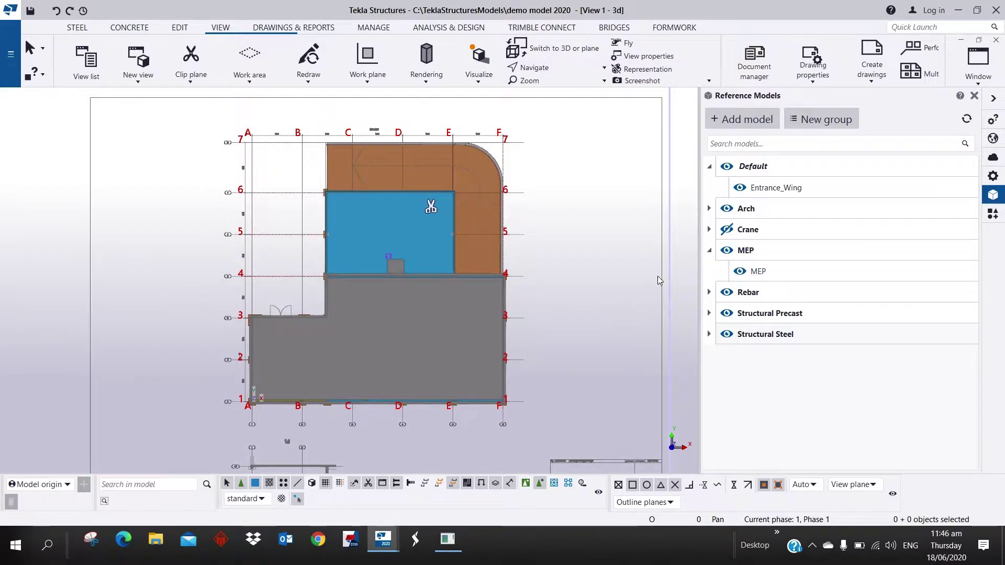
pyautogui.click(709, 230)
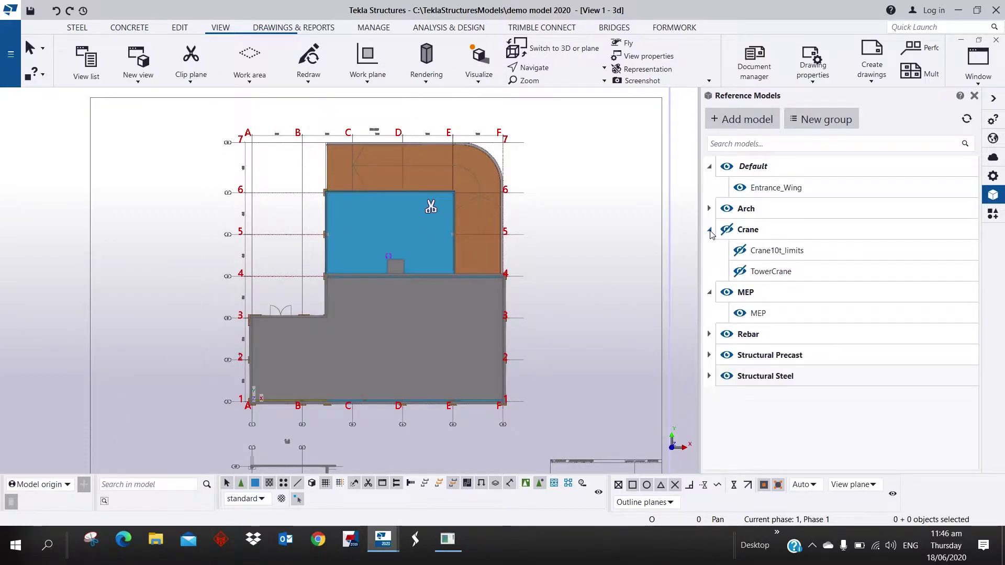
pyautogui.click(740, 250)
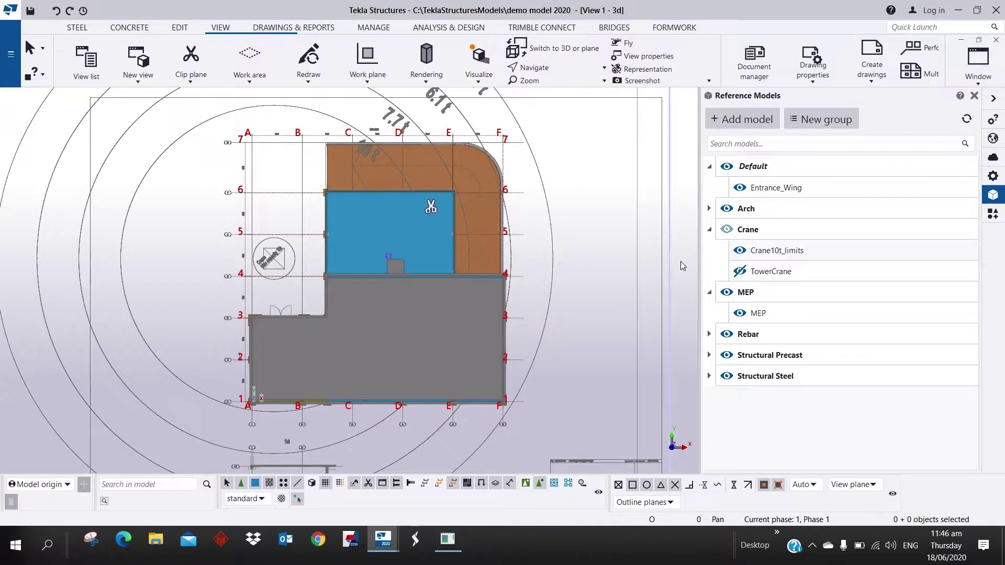
pyautogui.scroll(-3, 400, 287)
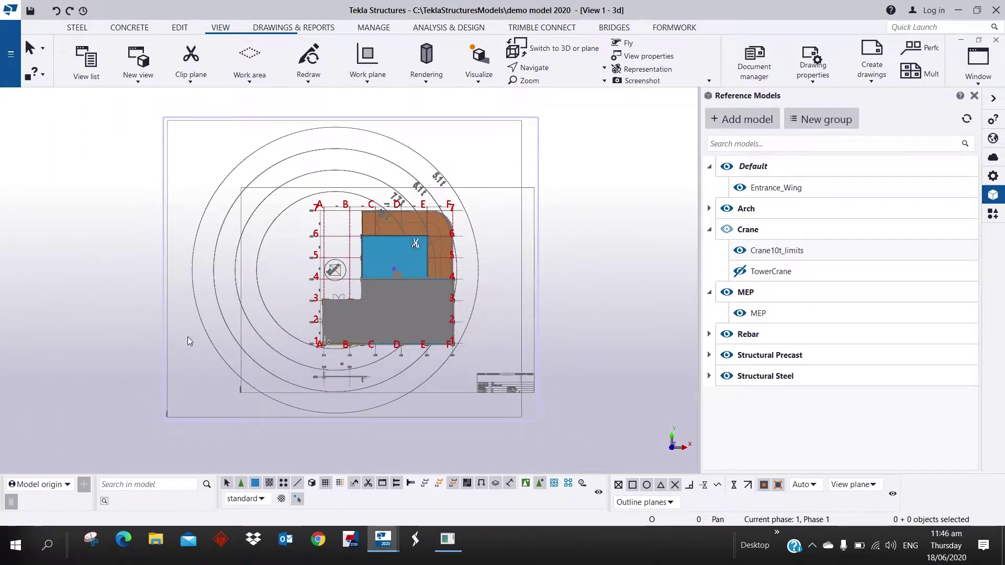
pyautogui.scroll(2, 344, 281)
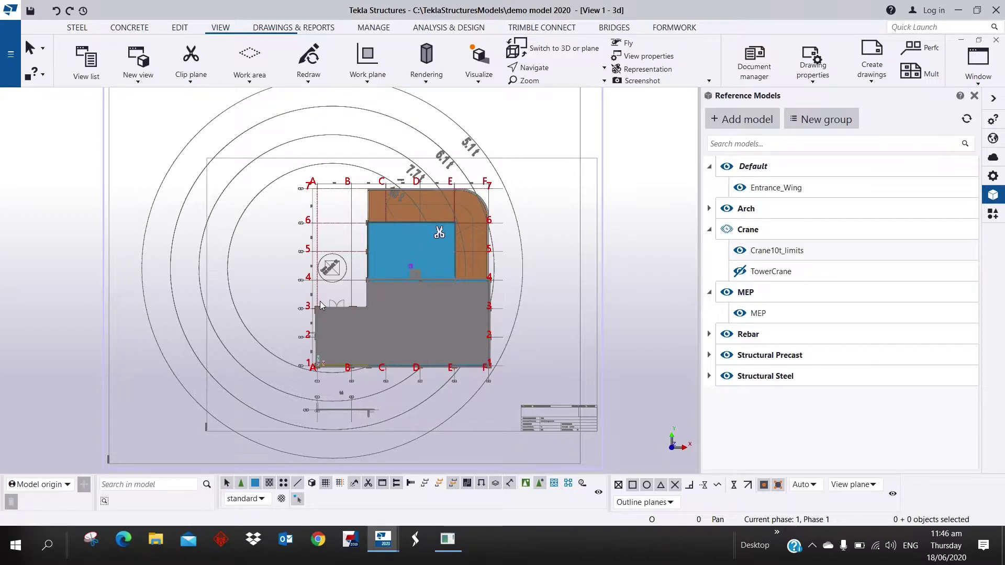
# Step: Show the TowerCrane reference model in 3D and raise the clip plane above the top of the crane
pyautogui.click(740, 272)
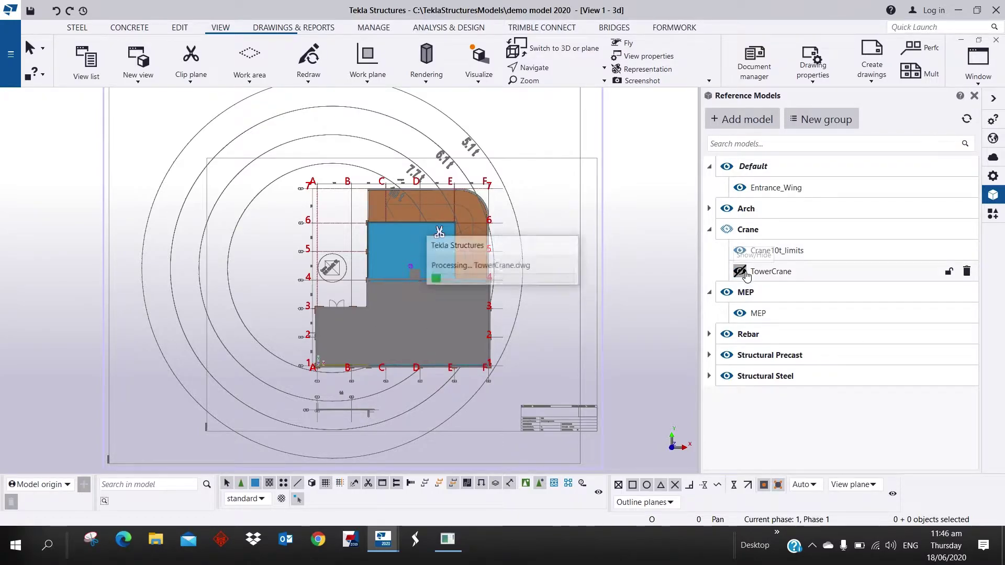
pyautogui.keyDown('ctrl'); pyautogui.moveTo(365, 319); pyautogui.dragTo(435, 267, button='middle'); pyautogui.keyUp('ctrl')
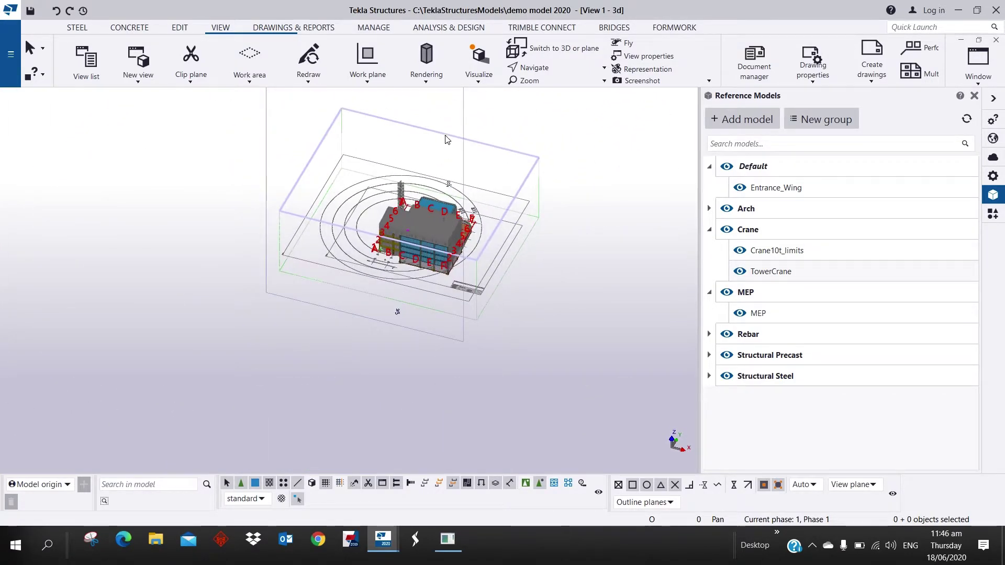
pyautogui.scroll(-1, 453, 173)
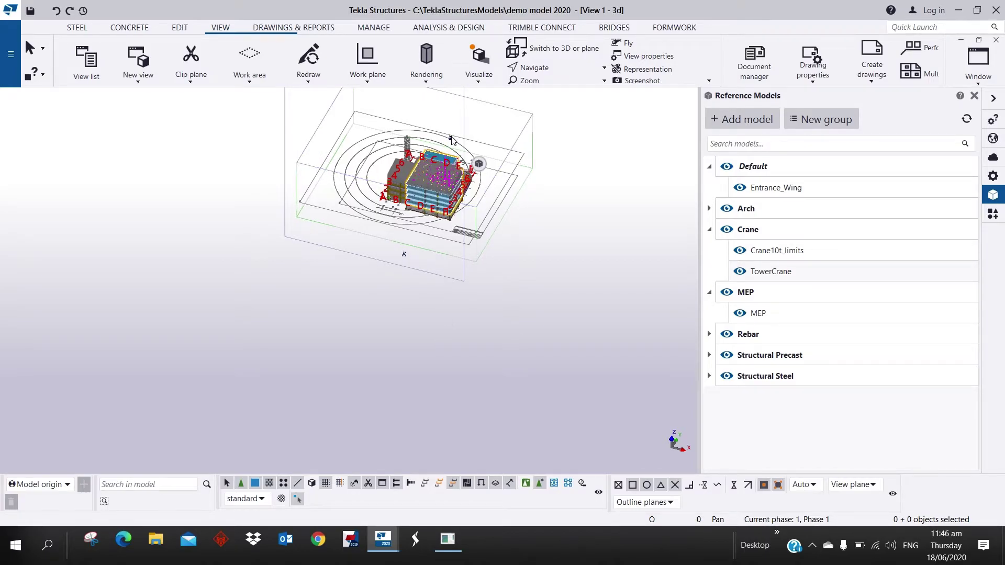
pyautogui.scroll(3, 494, 309)
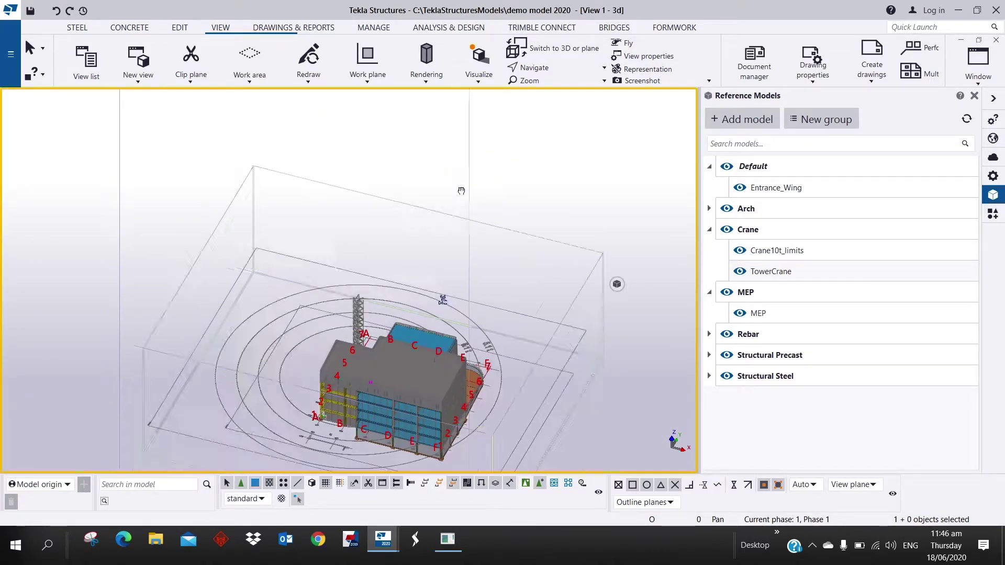
pyautogui.moveTo(455, 221); pyautogui.dragTo(445, 94)
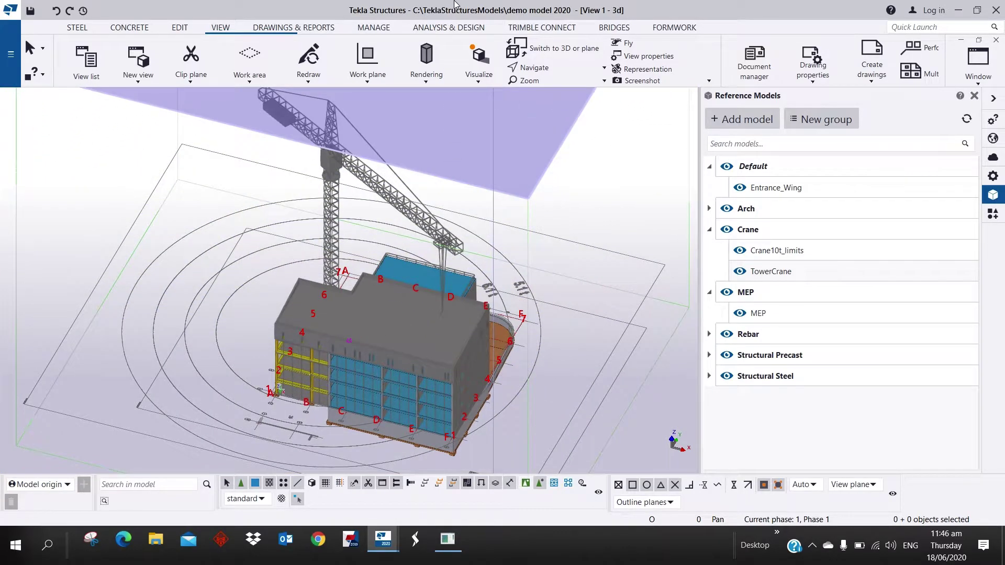
# Step: Inspect the tower crane's position and reach over the building and close the Reference Models list
pyautogui.keyDown('ctrl'); pyautogui.moveTo(413, 293); pyautogui.dragTo(427, 329, button='middle'); pyautogui.keyUp('ctrl')
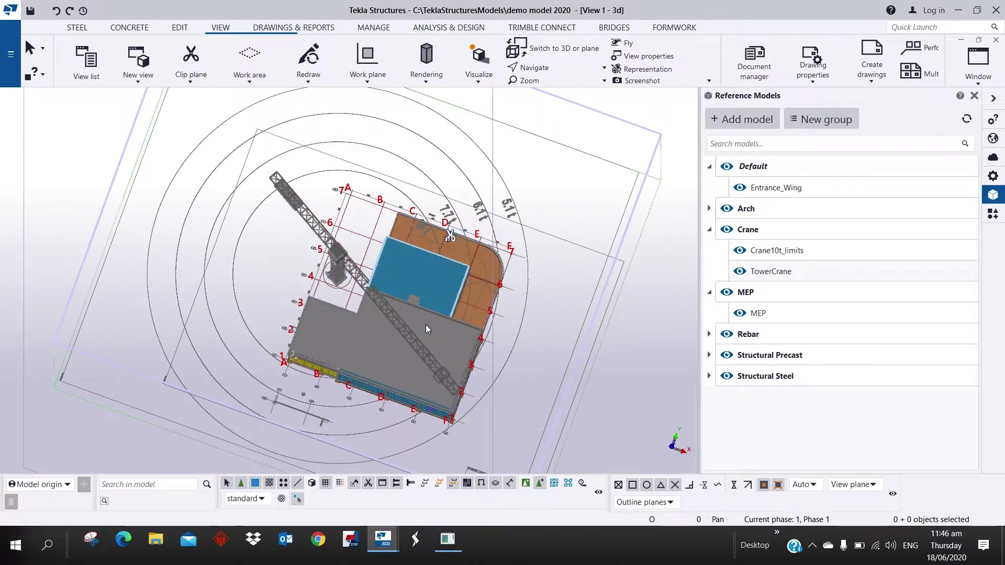
pyautogui.moveTo(447, 281)
pyautogui.keyDown('ctrl'); pyautogui.mouseDown(button='middle')
pyautogui.moveTo(438, 276)
pyautogui.moveTo(468, 251)
pyautogui.moveTo(454, 265)
pyautogui.mouseUp(button='middle'); pyautogui.keyUp('ctrl')
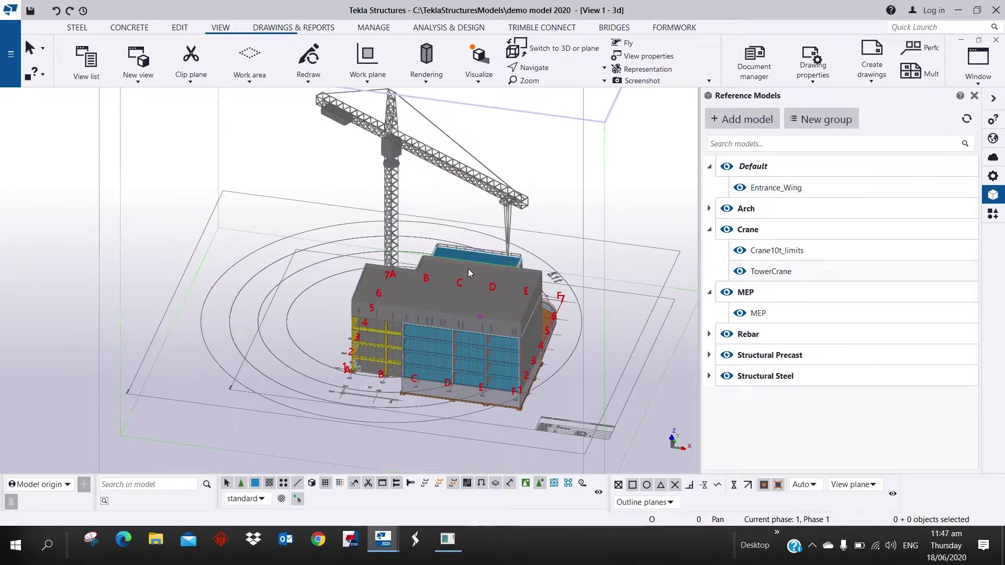
pyautogui.scroll(-2, 477, 263)
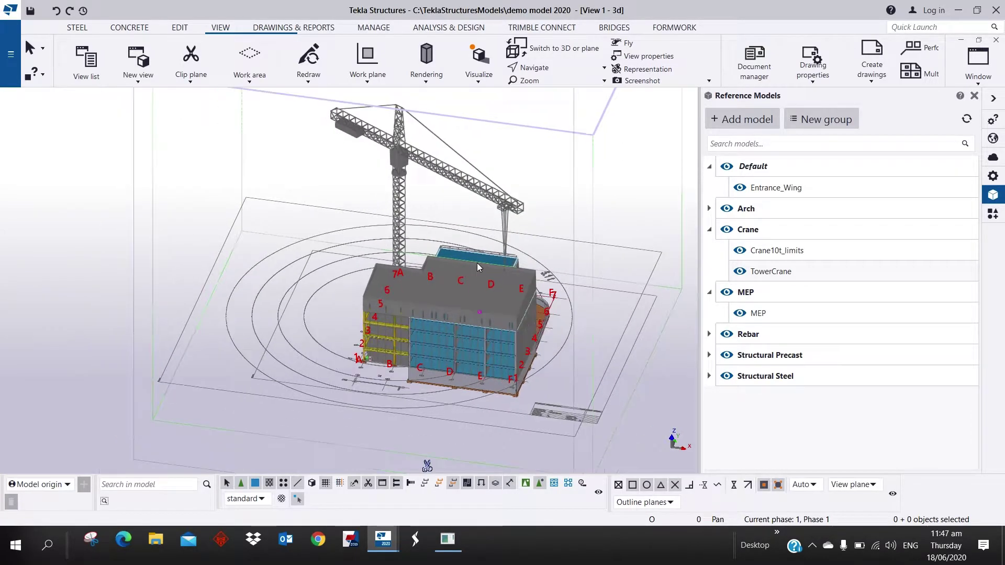
pyautogui.click(974, 96)
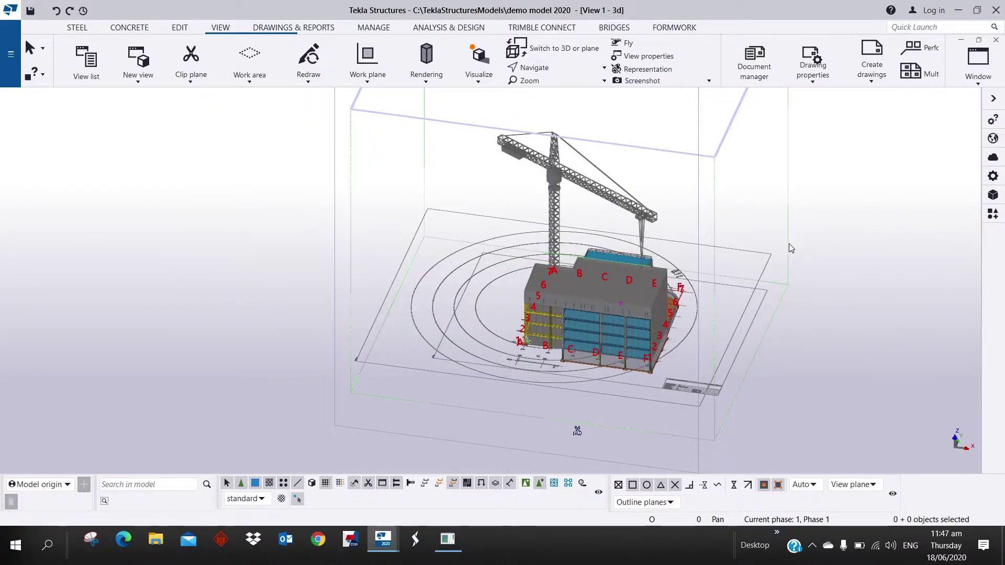
pyautogui.moveTo(803, 325); pyautogui.dragTo(597, 392, button='middle')
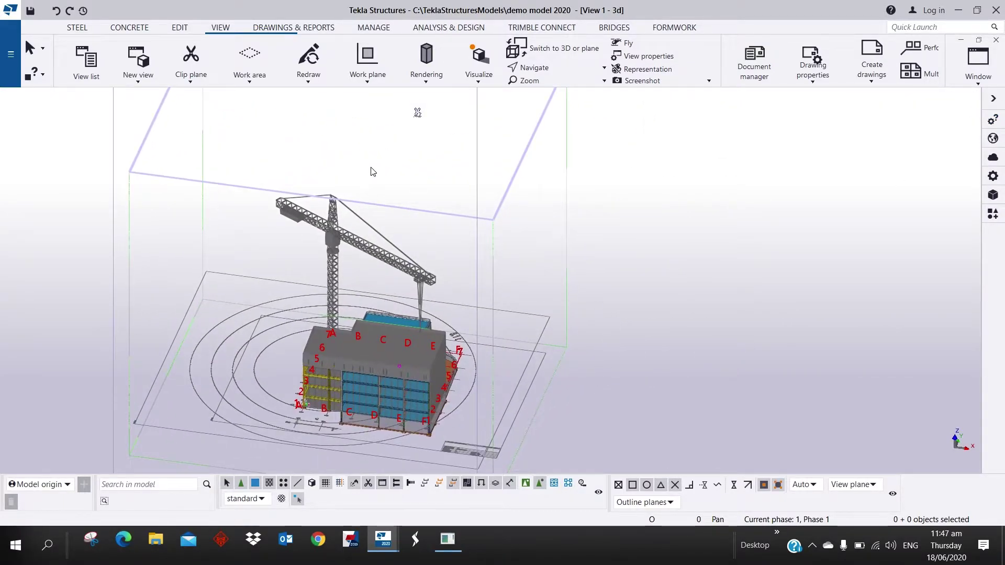
# Step: Turn off the clip plane and inspect the tower crane over the building in 3D and in plan view
pyautogui.click(191, 81)
pyautogui.click(222, 157)
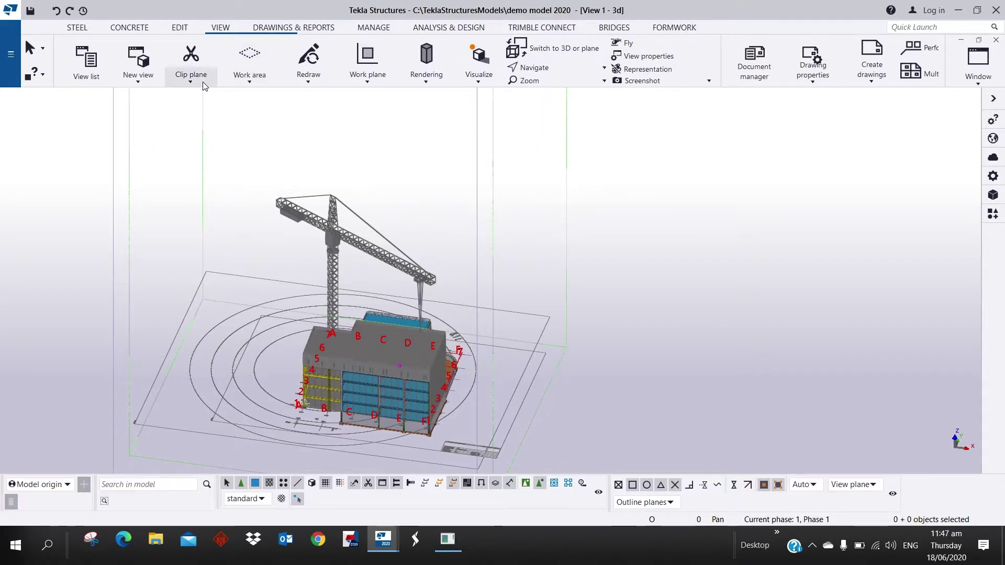
pyautogui.moveTo(350, 184); pyautogui.dragTo(389, 250, button='middle')
pyautogui.scroll(3, 390, 250)
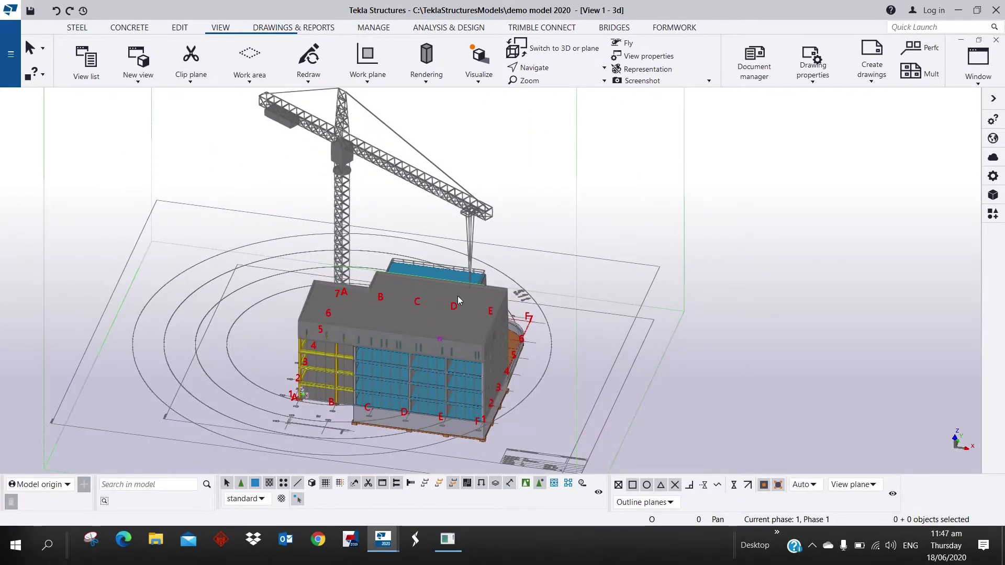
pyautogui.moveTo(385, 378); pyautogui.dragTo(375, 378, button='middle')
pyautogui.scroll(-2, 370, 365)
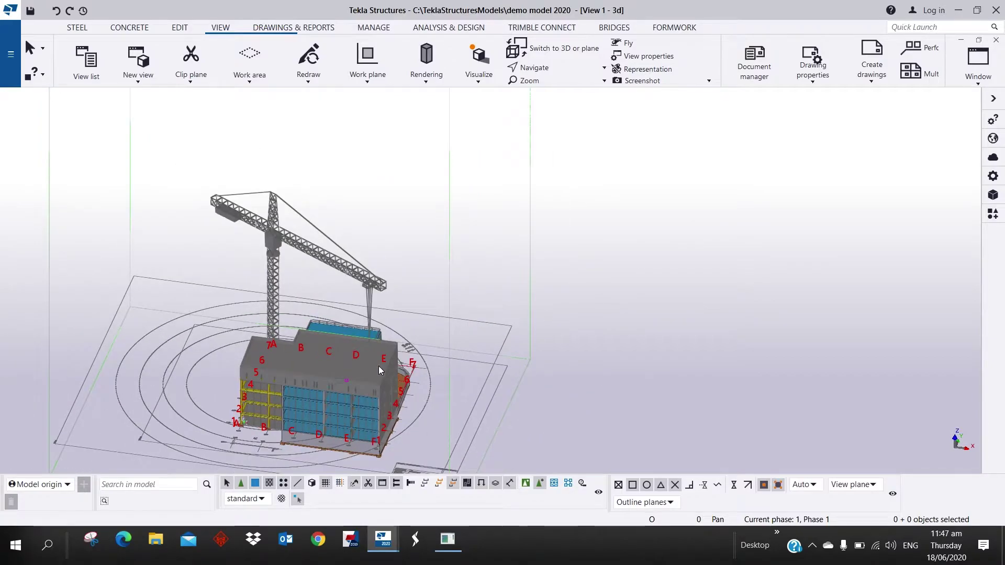
pyautogui.scroll(-2, 453, 336)
pyautogui.hotkey('ctrl', 'p')
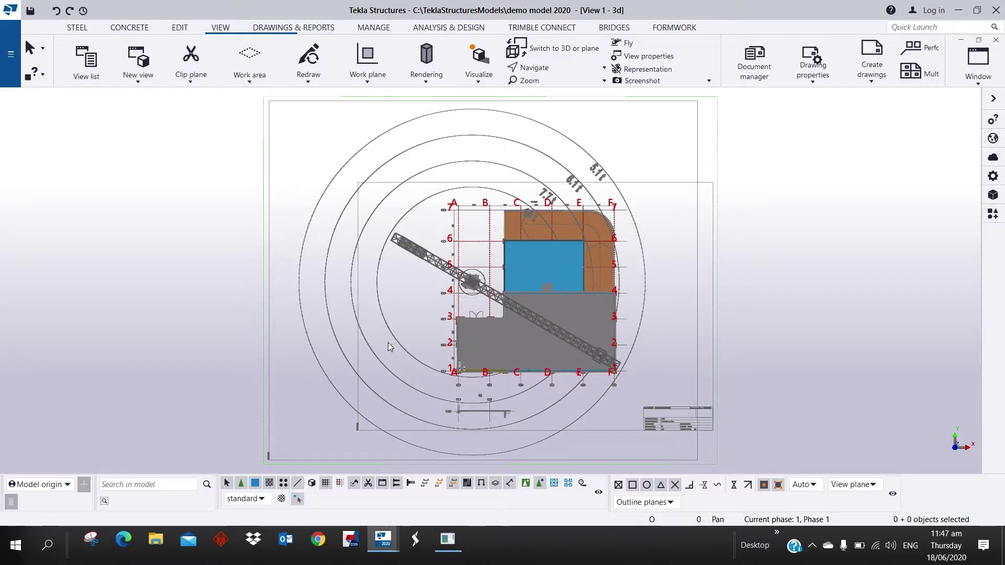
# Step: Open the Document manager, place it beside the model view and tilt the model back to 3D
pyautogui.click(277, 29)
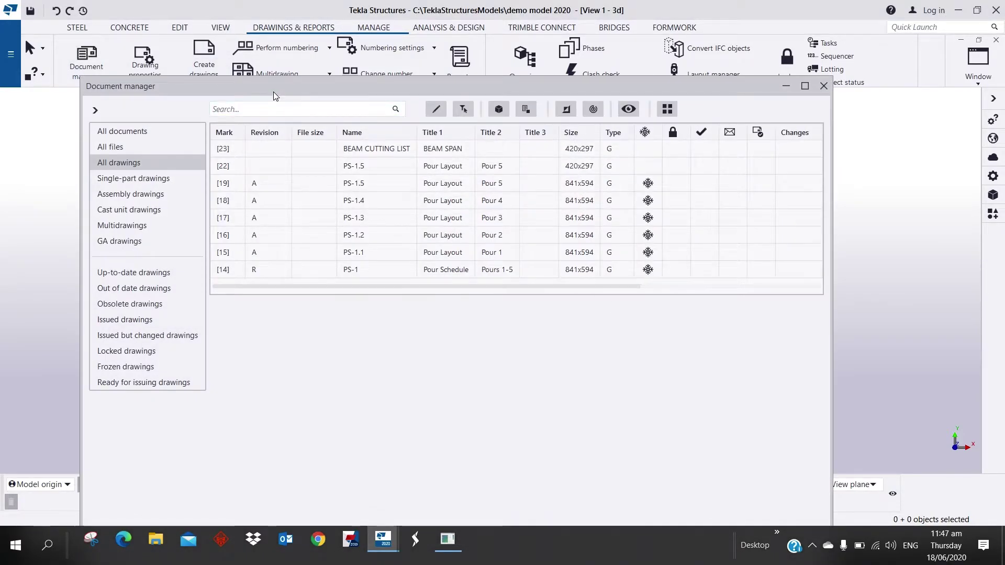
pyautogui.moveTo(405, 93); pyautogui.dragTo(748, 58)
pyautogui.scroll(-6, 267, 326)
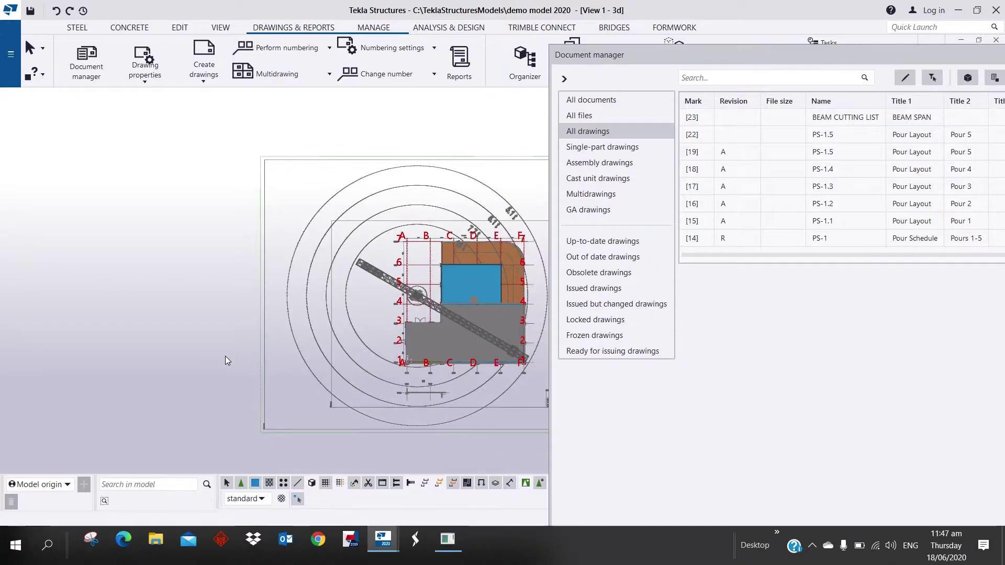
pyautogui.moveTo(221, 355)
pyautogui.keyDown('ctrl'); pyautogui.mouseDown(button='middle')
pyautogui.moveTo(213, 308)
pyautogui.moveTo(228, 246)
pyautogui.mouseUp(button='middle'); pyautogui.keyUp('ctrl')
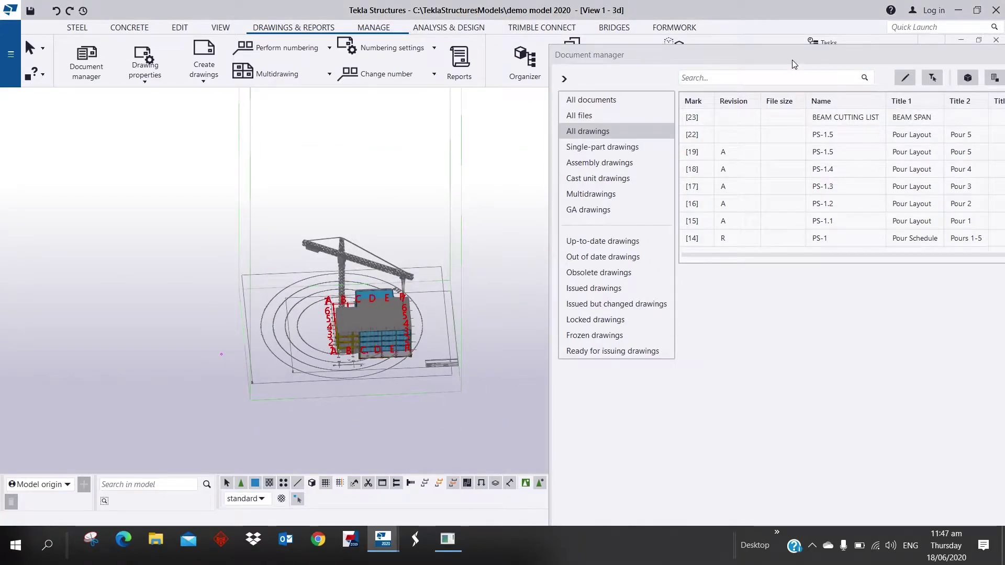
pyautogui.moveTo(794, 63); pyautogui.dragTo(584, 65)
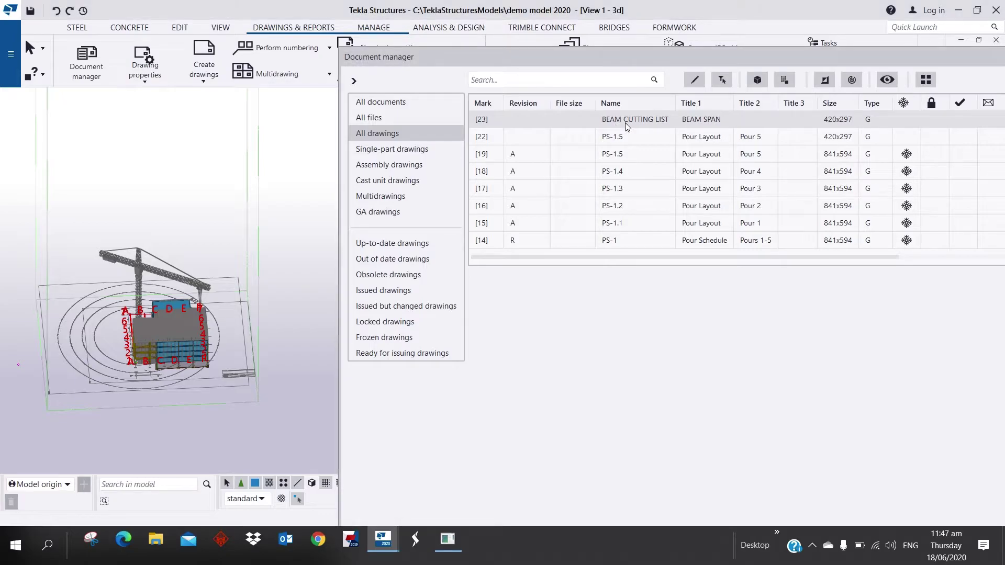
# Step: Open drawing [22] PS-1.5, Pour Layout, Pour 5, and minimise the Document manager
pyautogui.click(637, 127)
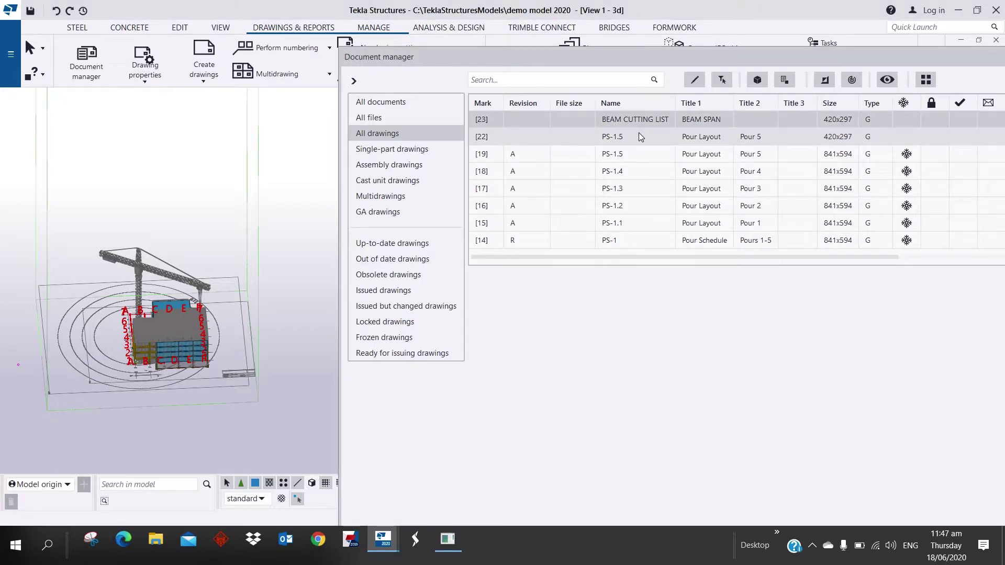
pyautogui.click(638, 135)
pyautogui.doubleClick(639, 135)
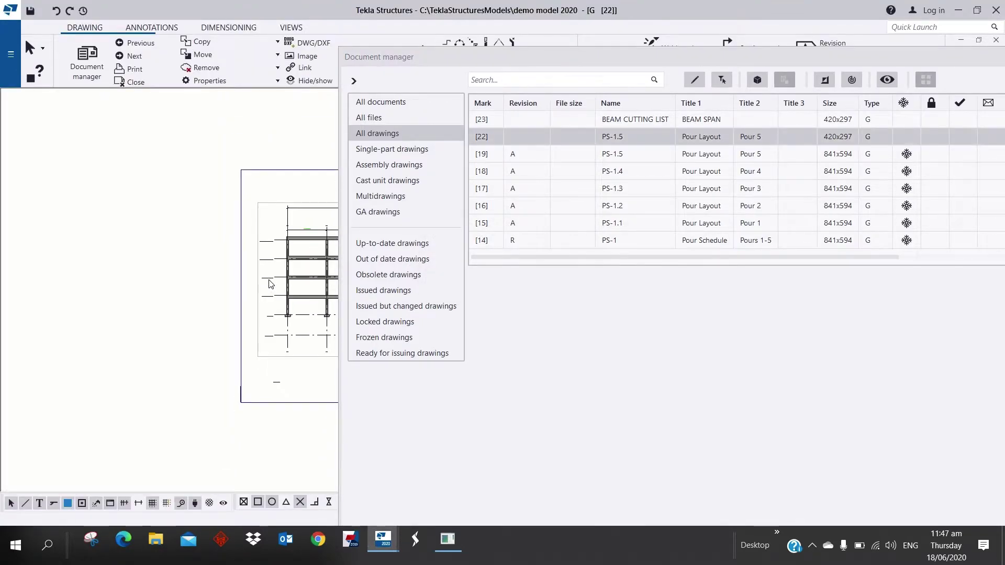
pyautogui.moveTo(141, 327)
pyautogui.mouseDown(button='middle')
pyautogui.moveTo(152, 330)
pyautogui.moveTo(129, 230)
pyautogui.mouseUp(button='middle')
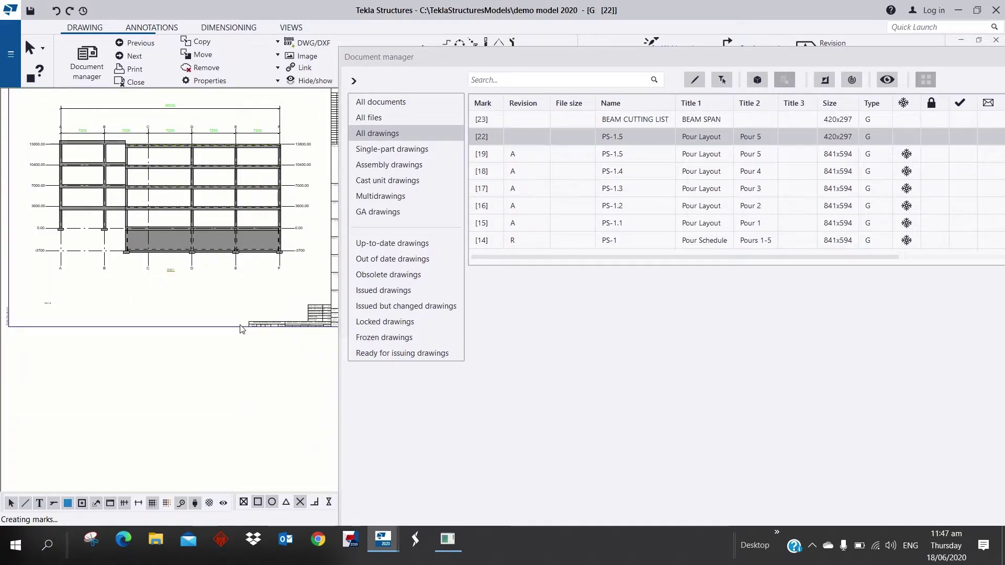
pyautogui.moveTo(955, 55); pyautogui.dragTo(690, 177)
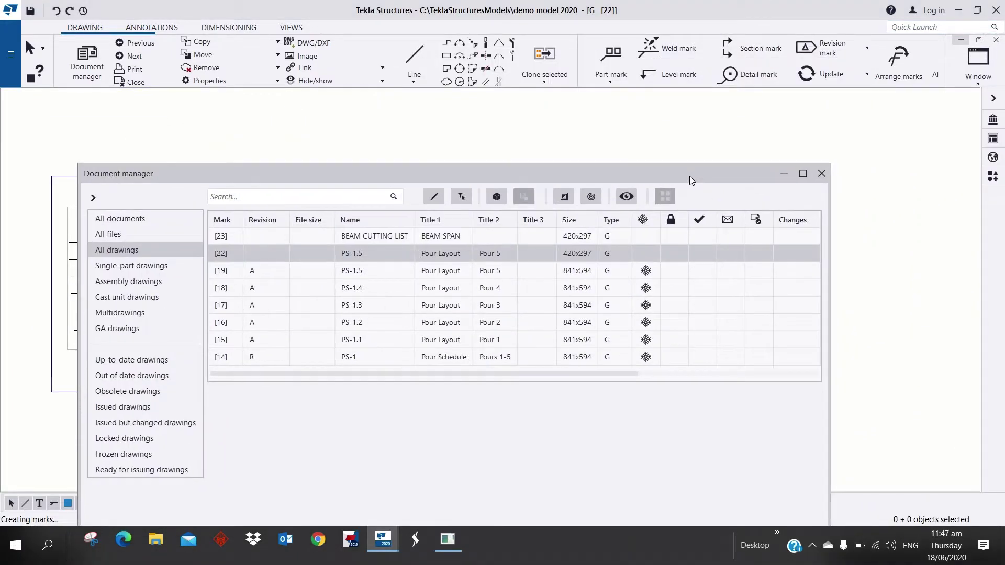
pyautogui.click(783, 174)
pyautogui.scroll(5, 278, 280)
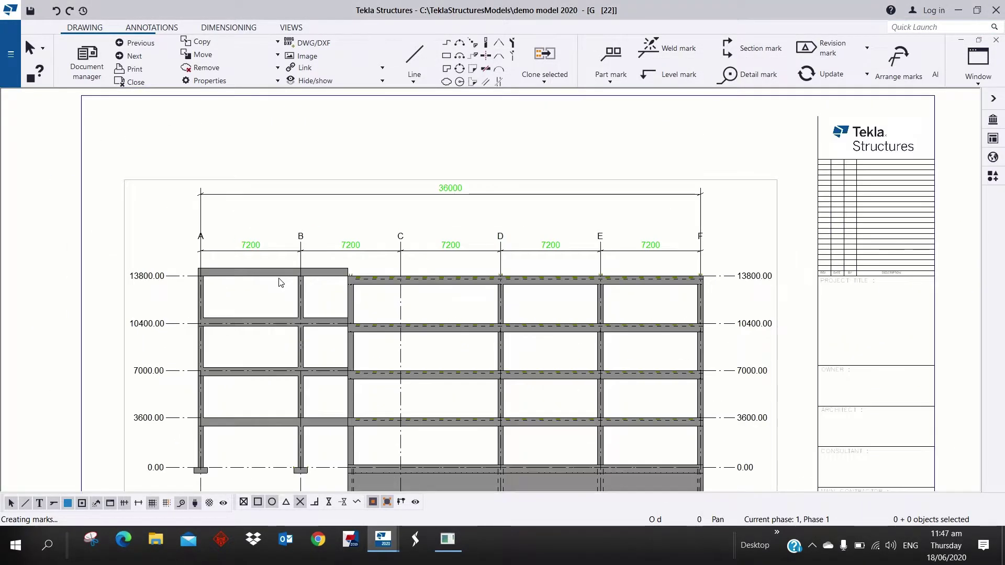
# Step: Move the 7200 grid spacing dimension line up to the level of the grid labels
pyautogui.click(385, 230)
pyautogui.moveTo(384, 230); pyautogui.dragTo(385, 203)
pyautogui.click(530, 129)
pyautogui.moveTo(257, 225); pyautogui.dragTo(370, 177, button='middle')
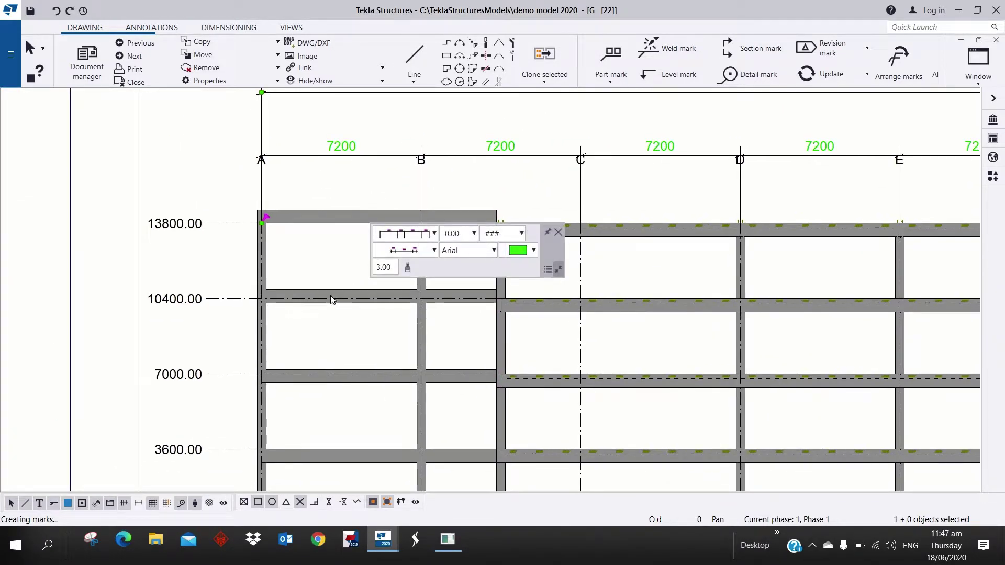
pyautogui.click(306, 269)
pyautogui.scroll(-3, 251, 264)
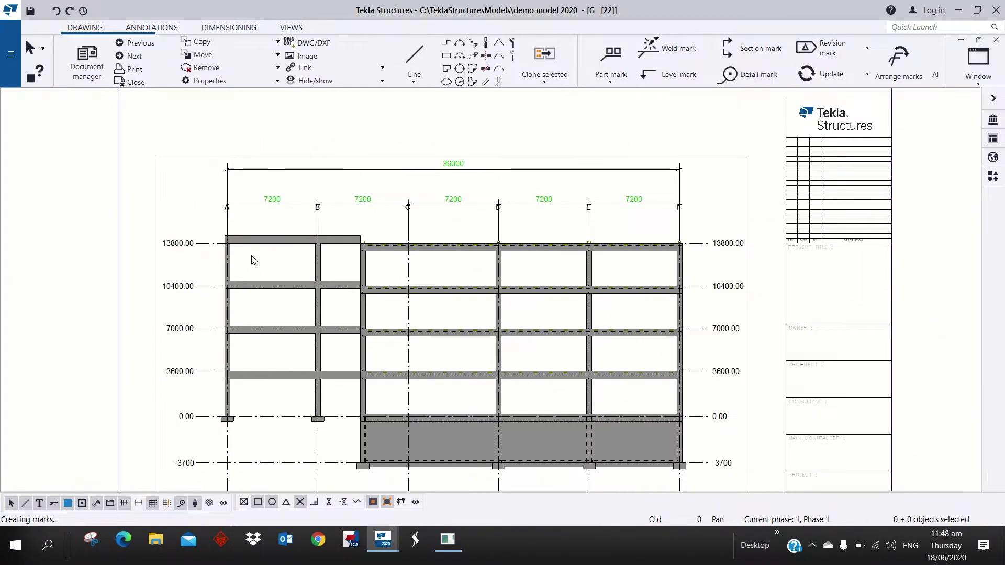
pyautogui.click(84, 29)
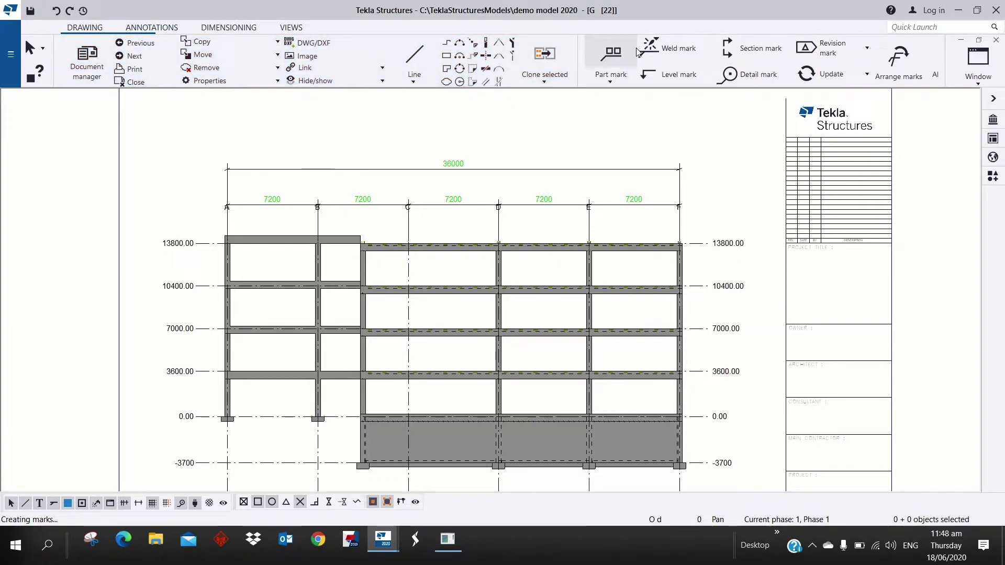
pyautogui.click(149, 27)
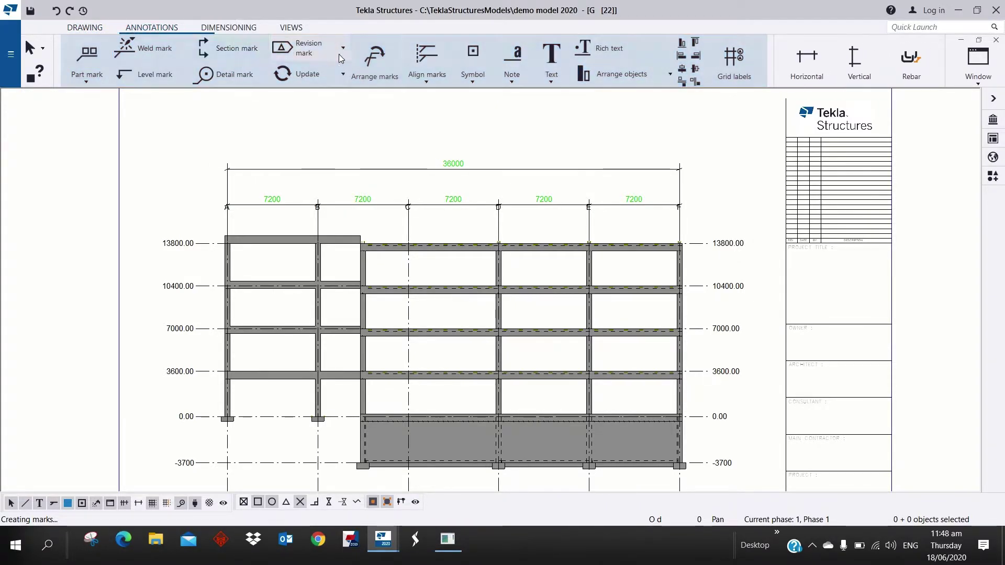
pyautogui.click(222, 28)
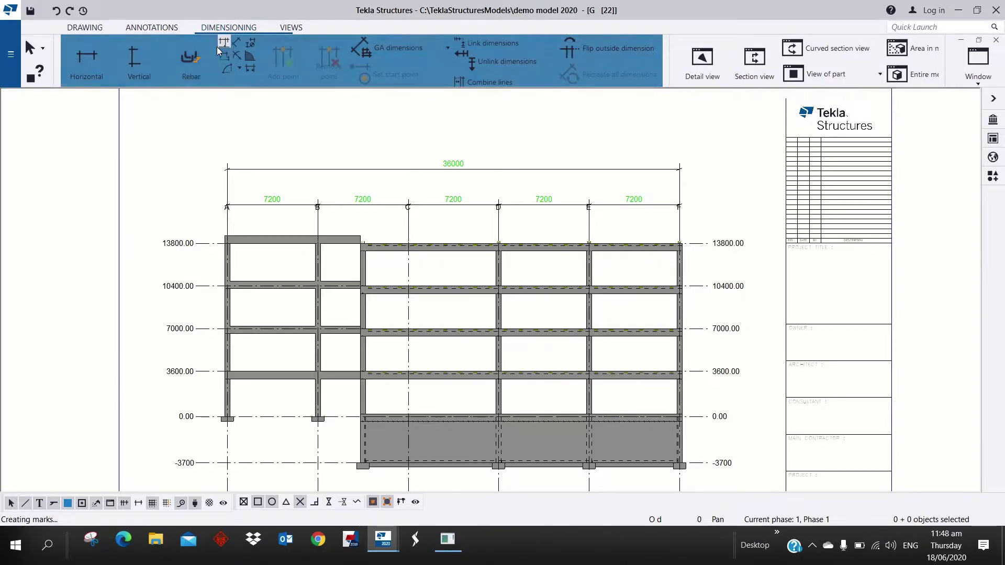
# Step: Create a section view along the grid B column with the cut box around the A–B bay, and place it beside the drawing sheet
pyautogui.click(287, 30)
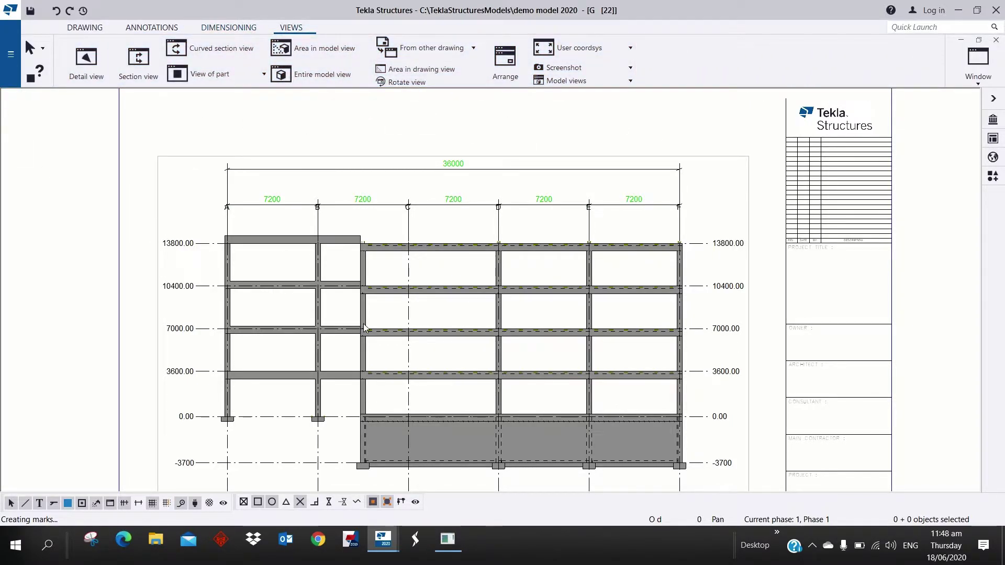
pyautogui.click(135, 70)
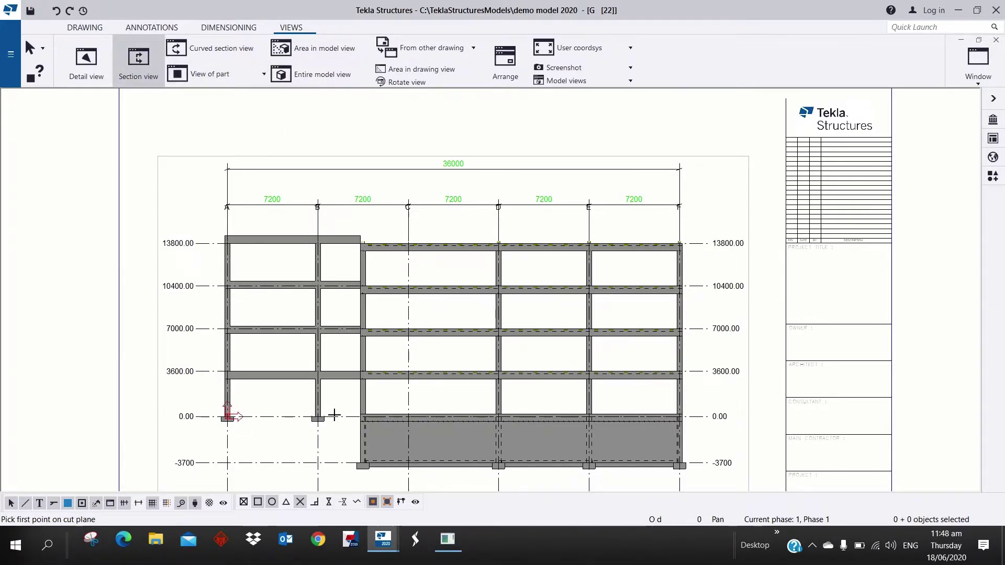
pyautogui.scroll(2, 318, 431)
pyautogui.click(318, 414)
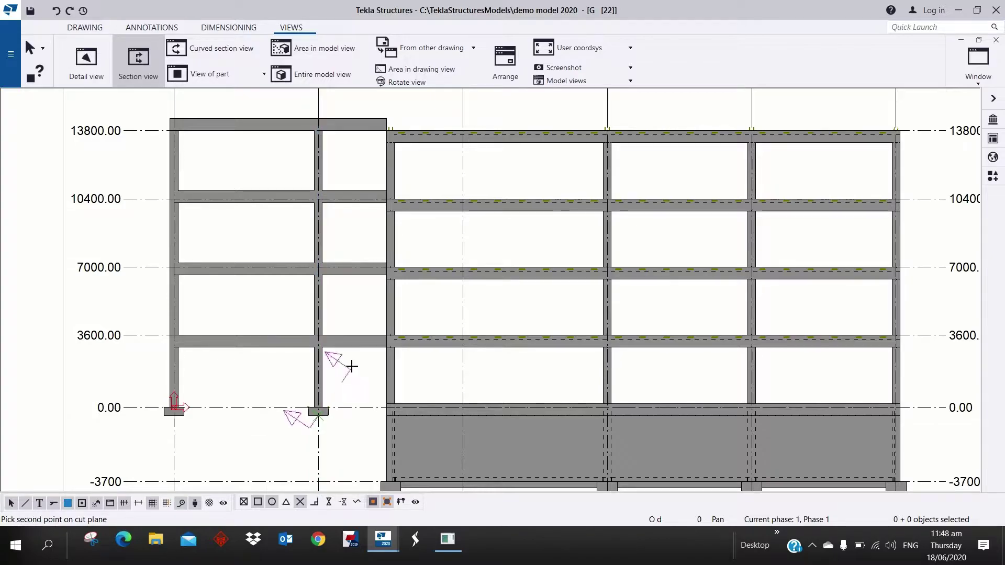
pyautogui.click(318, 118)
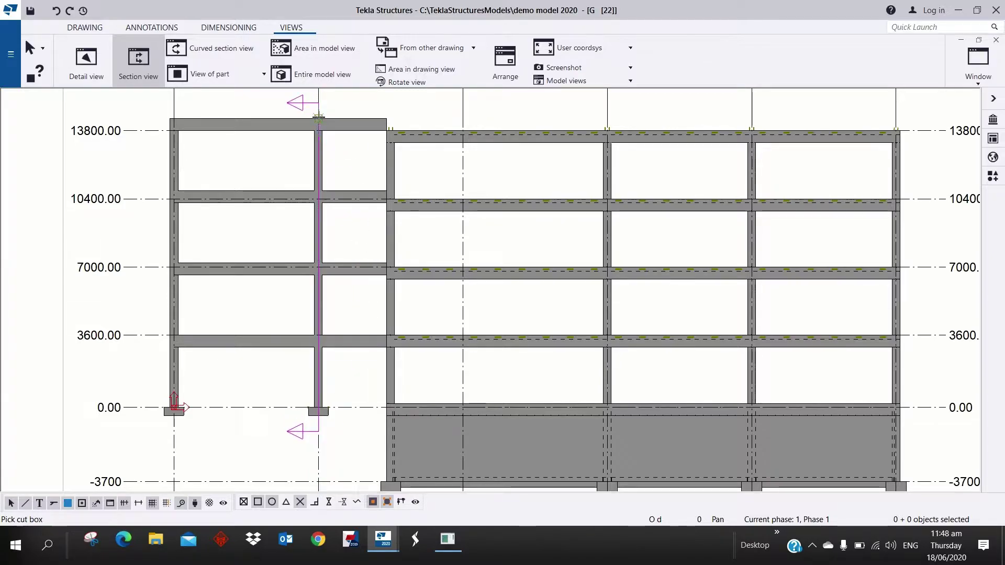
pyautogui.click(98, 97)
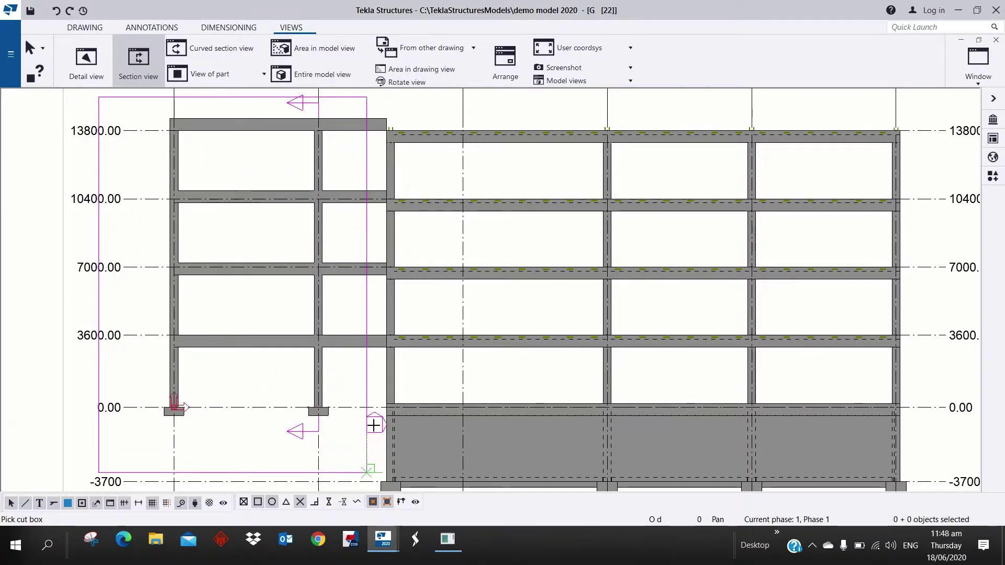
pyautogui.click(373, 423)
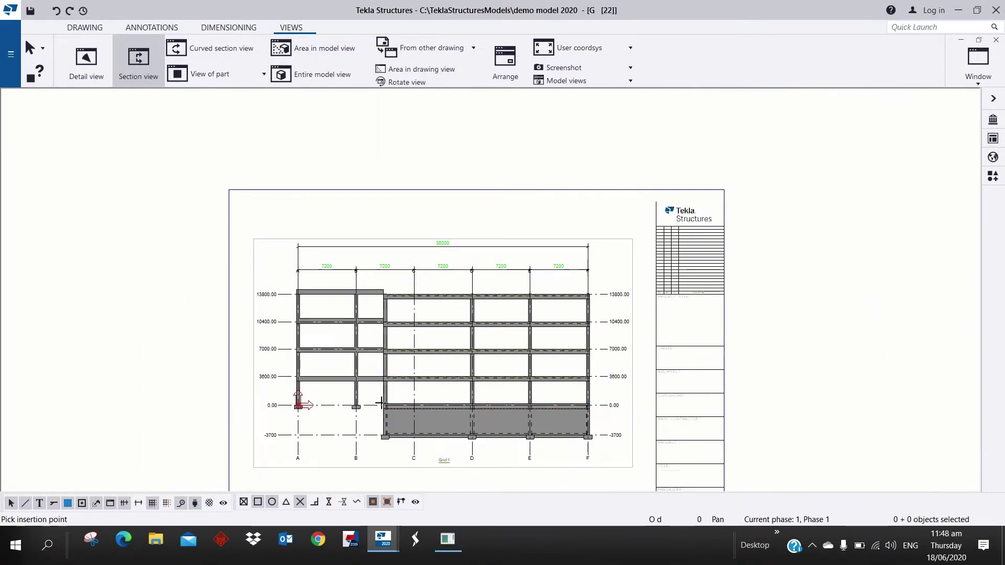
pyautogui.click(222, 410)
pyautogui.scroll(-4, 224, 408)
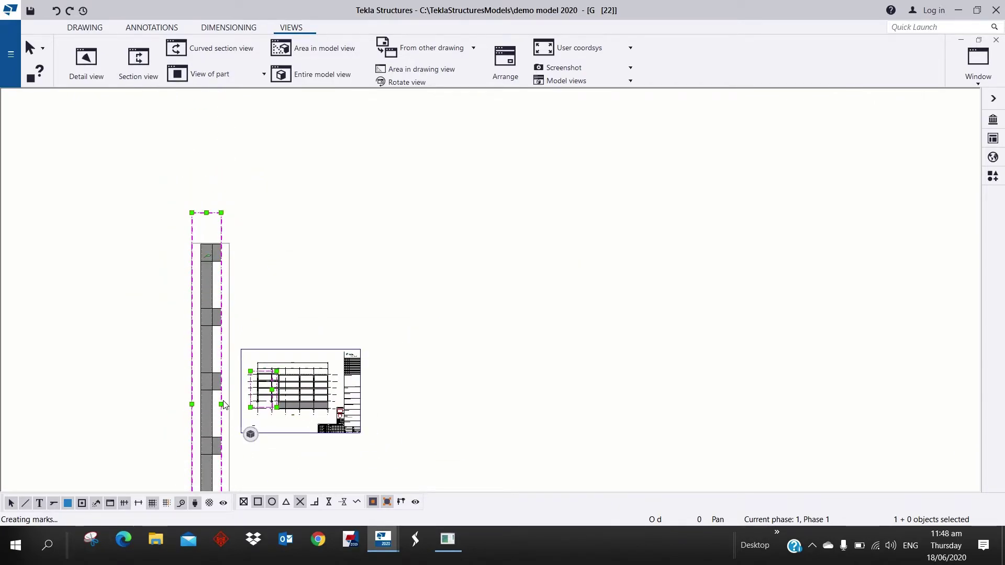
# Step: Set the new section view's scale to 1/100 in its view properties and apply the change
pyautogui.moveTo(342, 259); pyautogui.dragTo(473, 172, button='middle')
pyautogui.moveTo(361, 230); pyautogui.dragTo(224, 231)
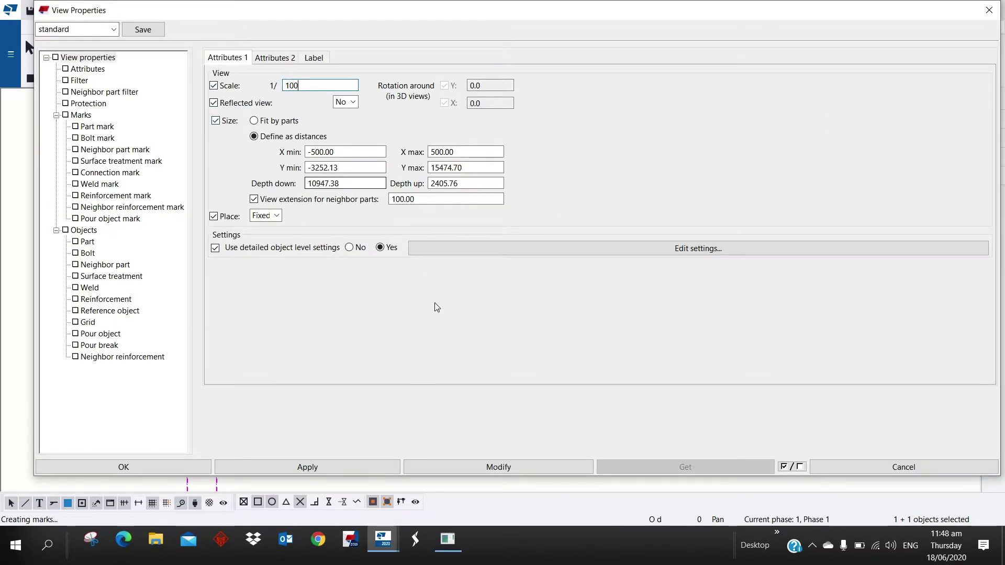
pyautogui.click(436, 465)
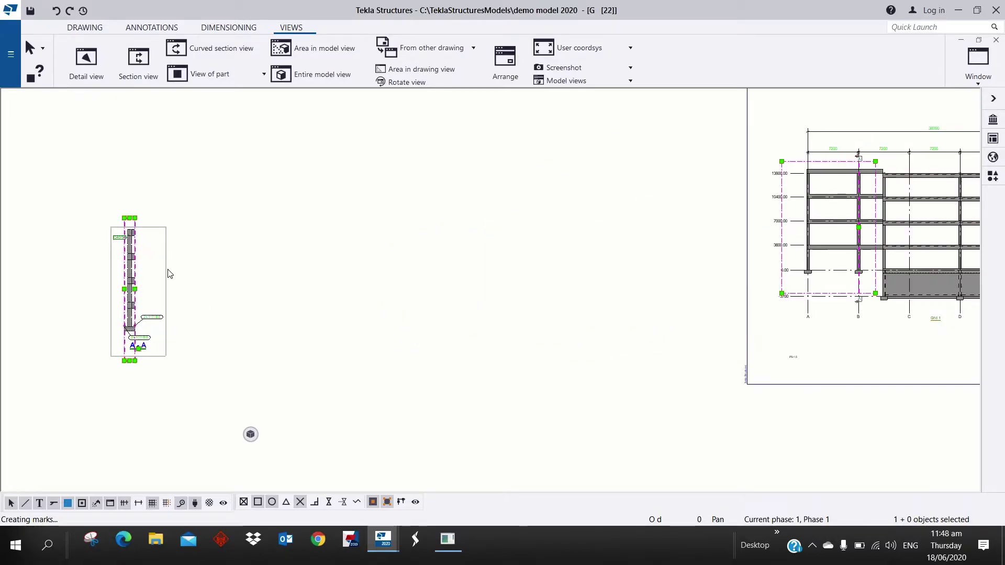
# Step: Move section view A - A onto the drawing sheet next to grid A of the elevation
pyautogui.moveTo(167, 262)
pyautogui.mouseDown()
pyautogui.moveTo(288, 253)
pyautogui.moveTo(756, 263)
pyautogui.moveTo(790, 197)
pyautogui.moveTo(802, 197)
pyautogui.mouseUp()
pyautogui.click(812, 354)
pyautogui.moveTo(868, 331); pyautogui.dragTo(619, 399, button='middle')
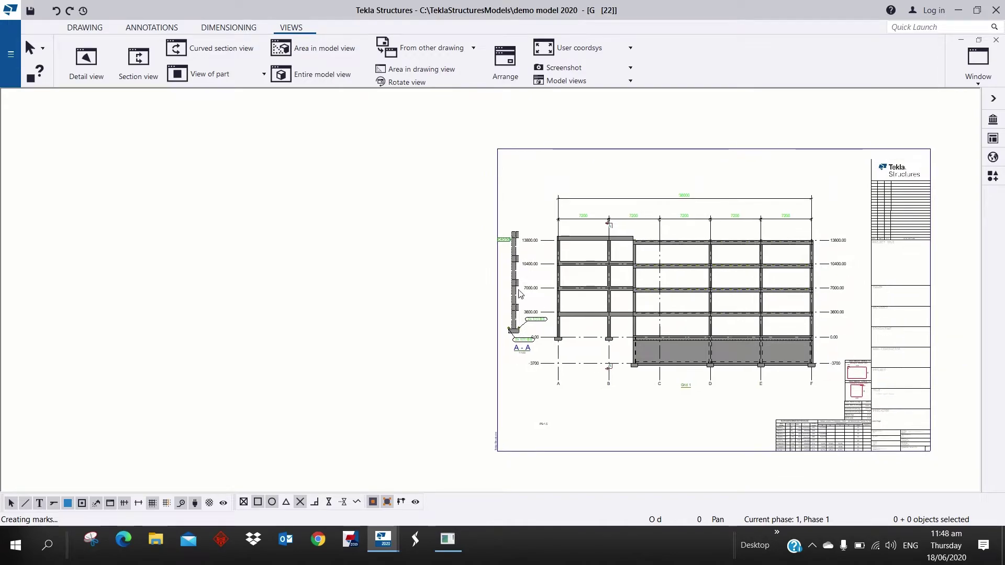
pyautogui.scroll(5, 519, 294)
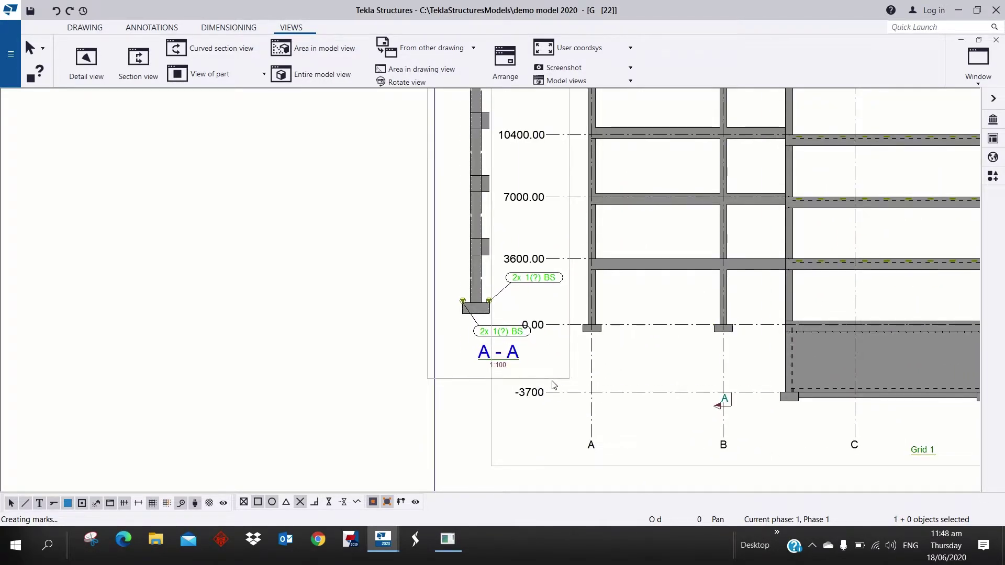
# Step: Move section view A - A off the elevation to the blank area just outside the sheet border
pyautogui.moveTo(552, 385); pyautogui.dragTo(357, 394)
pyautogui.moveTo(495, 402); pyautogui.dragTo(352, 402, button='middle')
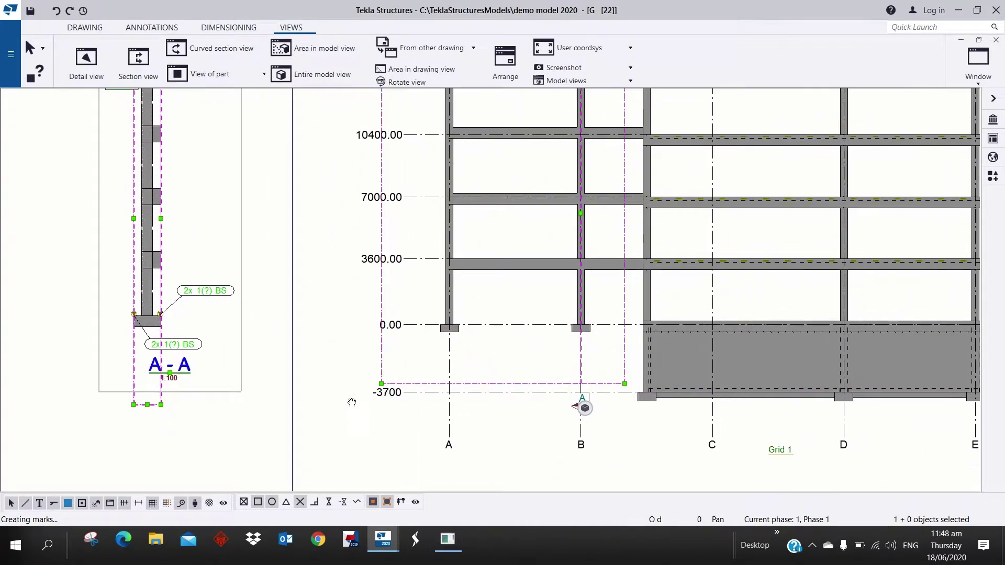
pyautogui.click(351, 402)
pyautogui.scroll(-5, 410, 371)
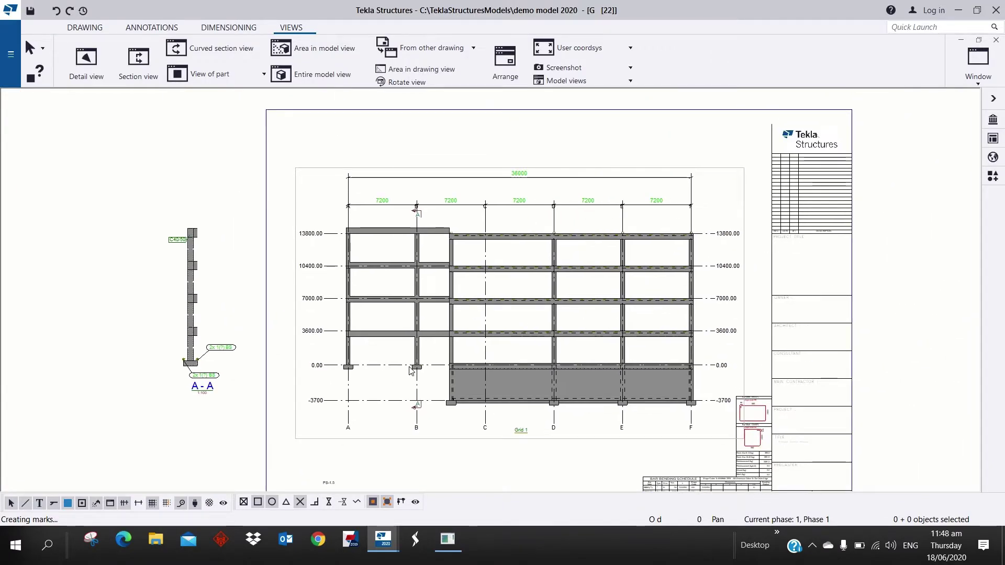
# Step: Examine how the concrete is grouped into pour objects in the elevation by selecting the A–C frame and the upper C–F beam
pyautogui.scroll(5, 408, 252)
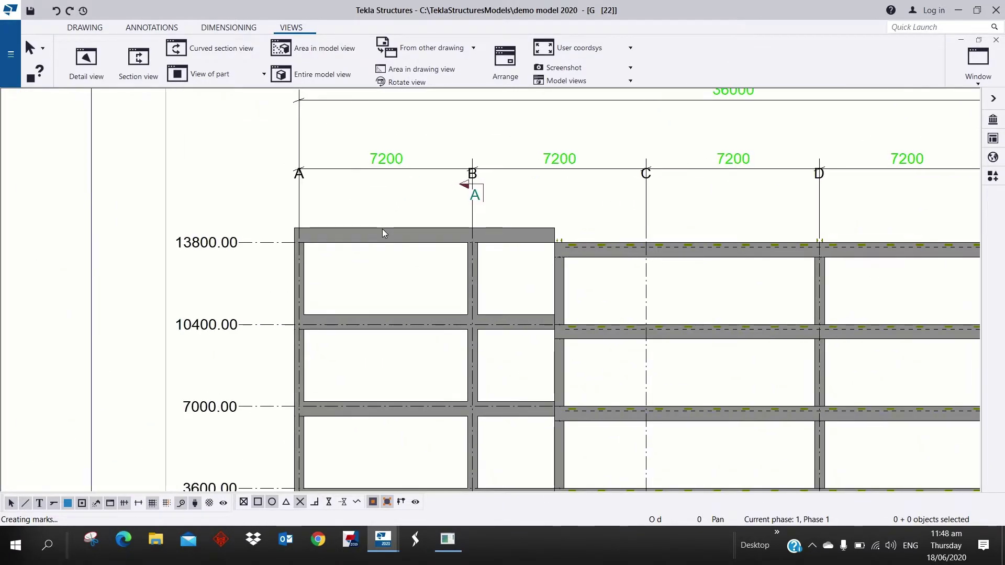
pyautogui.click(384, 233)
pyautogui.click(351, 280)
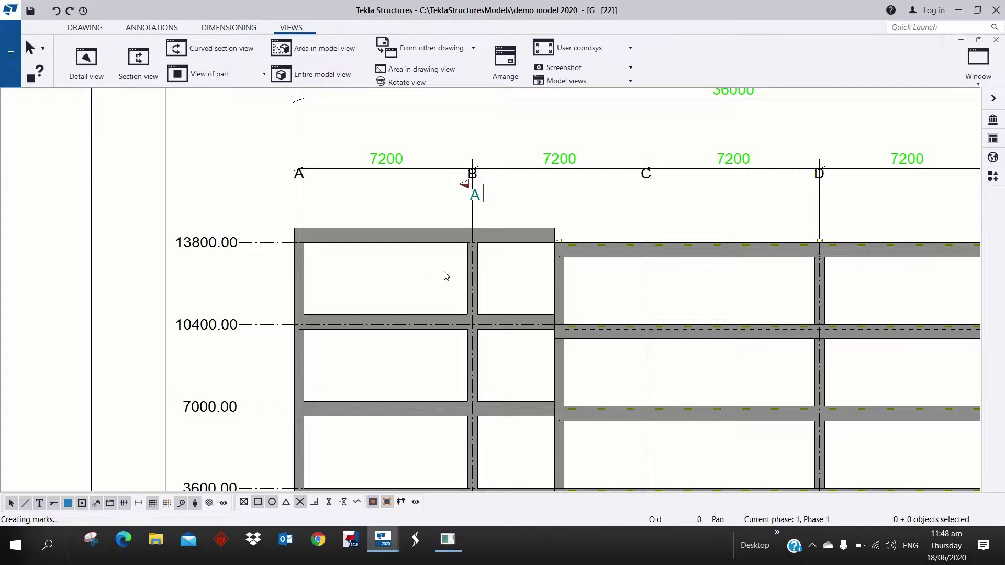
pyautogui.scroll(2, 448, 251)
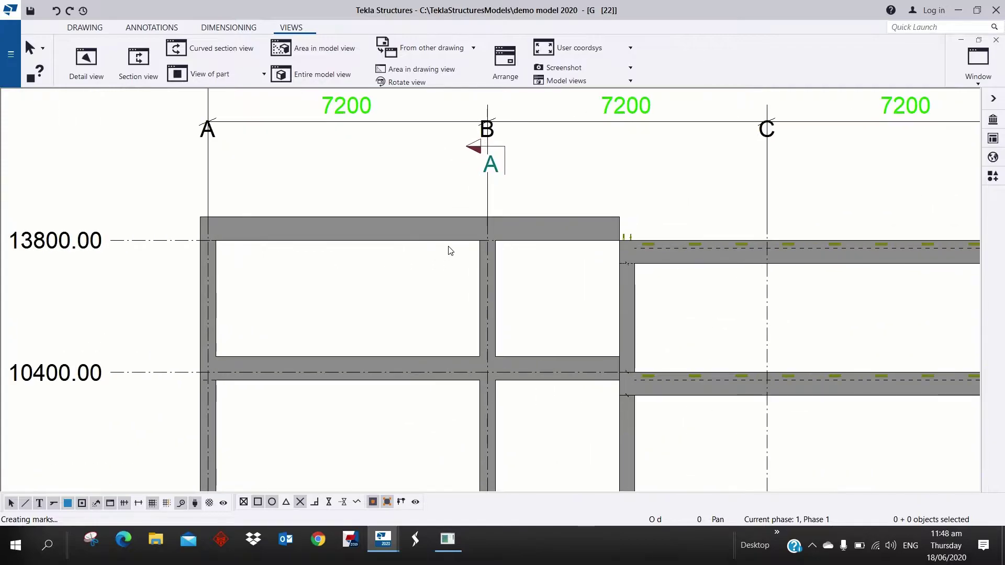
pyautogui.click(428, 223)
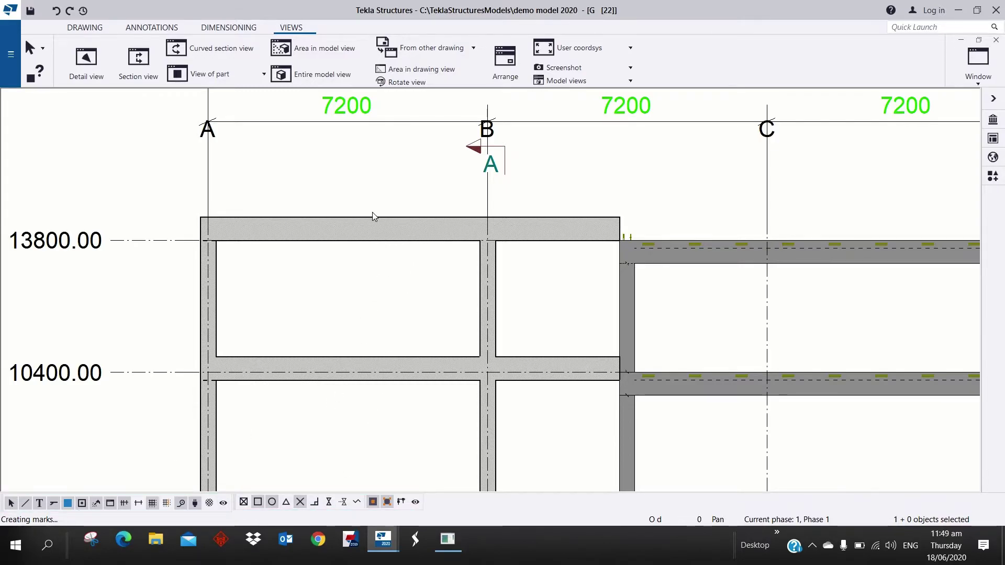
pyautogui.scroll(-4, 373, 216)
pyautogui.click(572, 233)
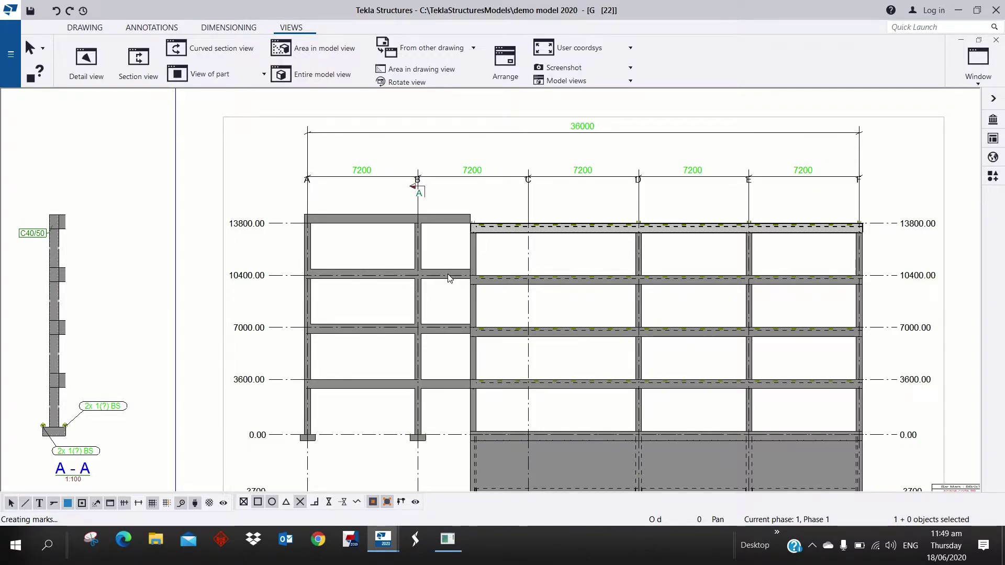
pyautogui.scroll(2, 449, 277)
pyautogui.click(404, 219)
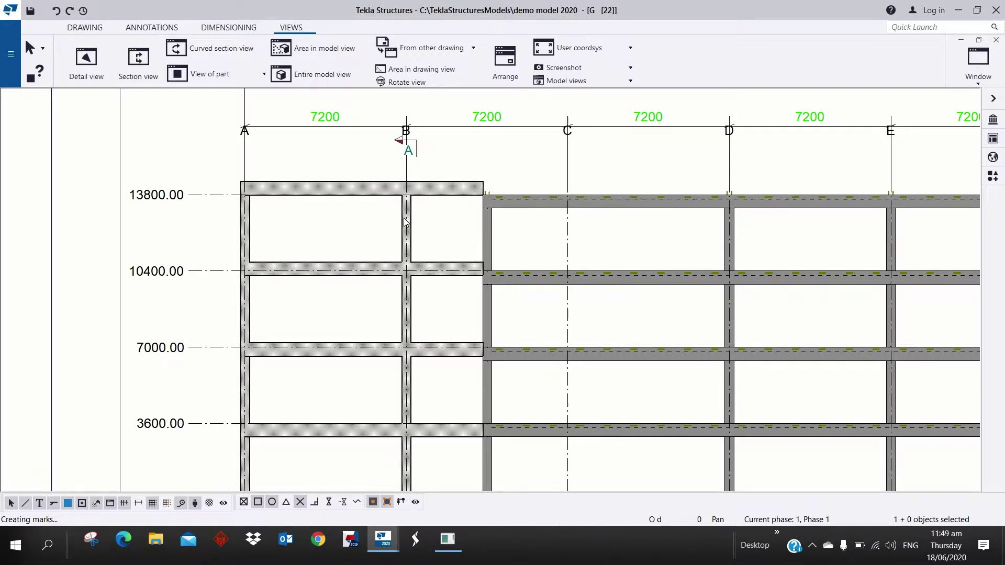
pyautogui.scroll(-3, 406, 222)
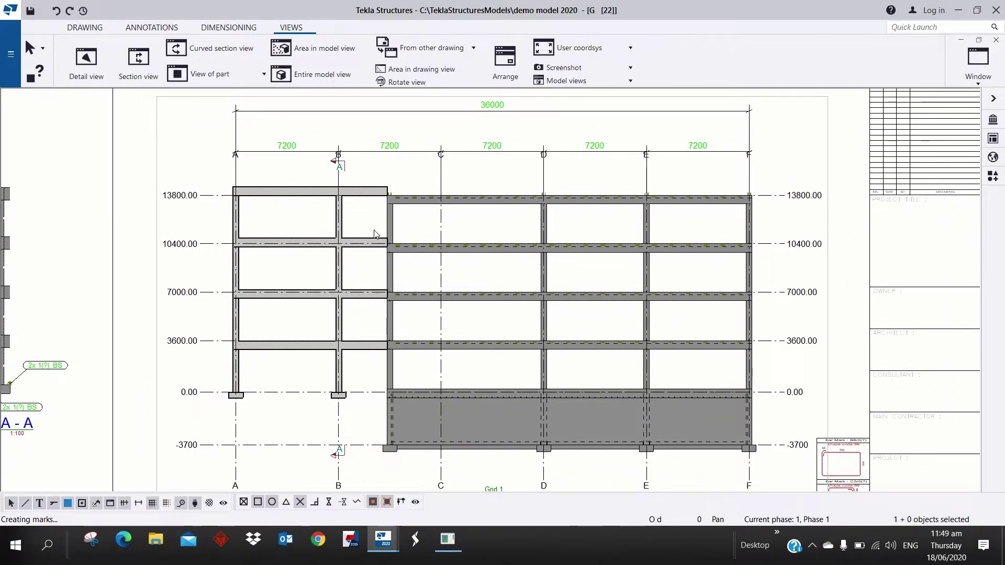
pyautogui.scroll(-1, 388, 219)
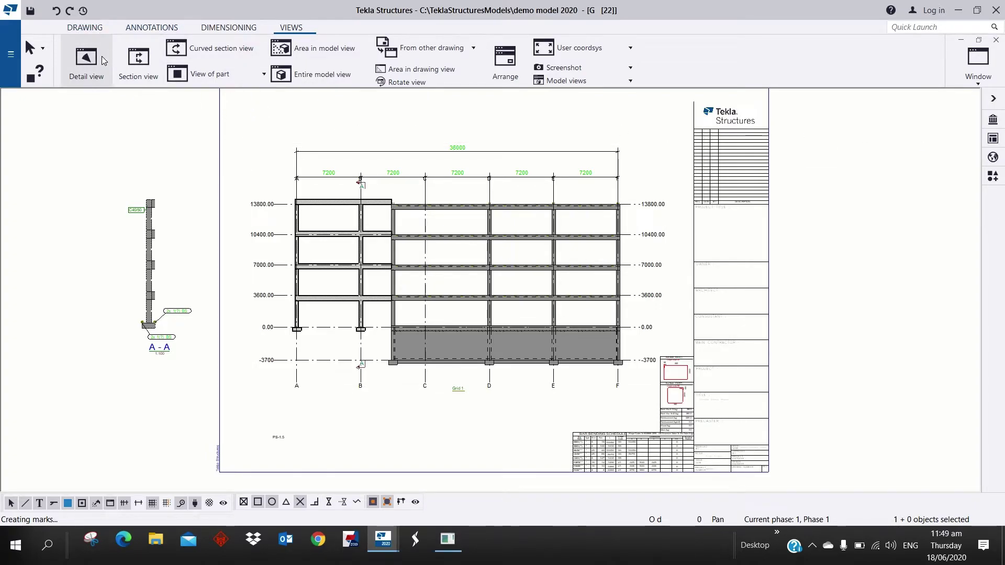
# Step: Open pour layout drawing [19], PS-1.5 for Pour 5, from the document manager and maximize its window
pyautogui.click(152, 27)
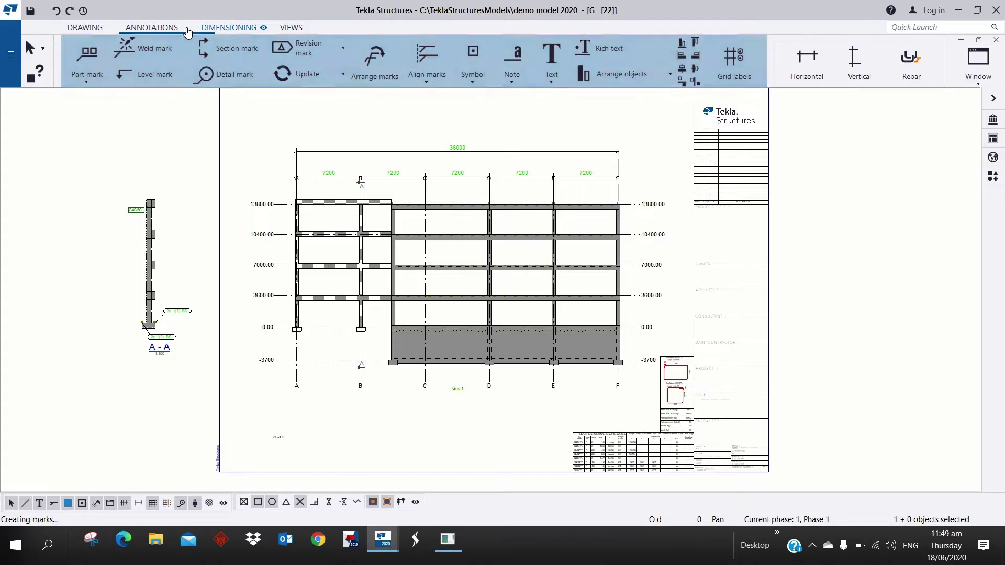
pyautogui.click(85, 27)
pyautogui.click(87, 60)
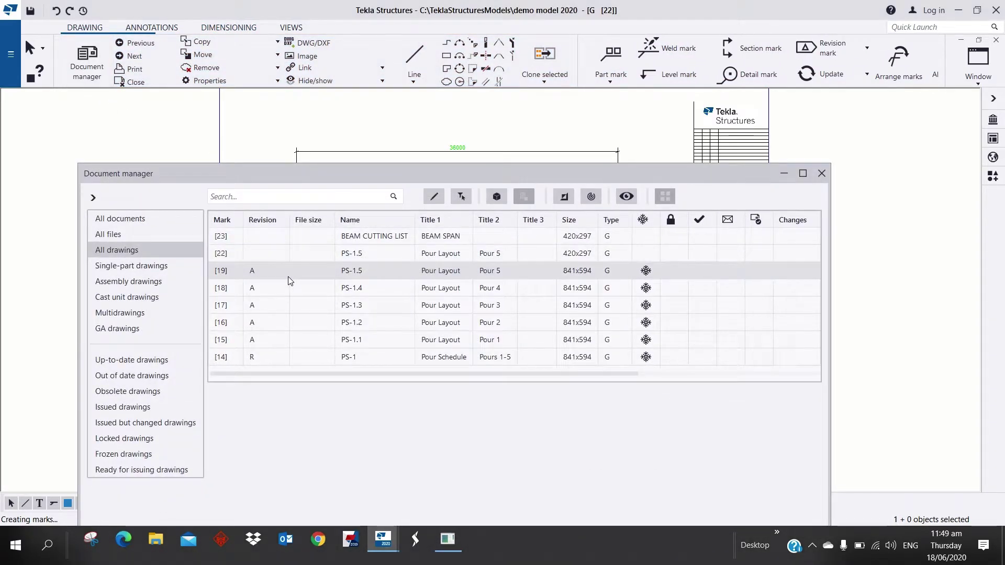
pyautogui.doubleClick(290, 281)
pyautogui.click(283, 338)
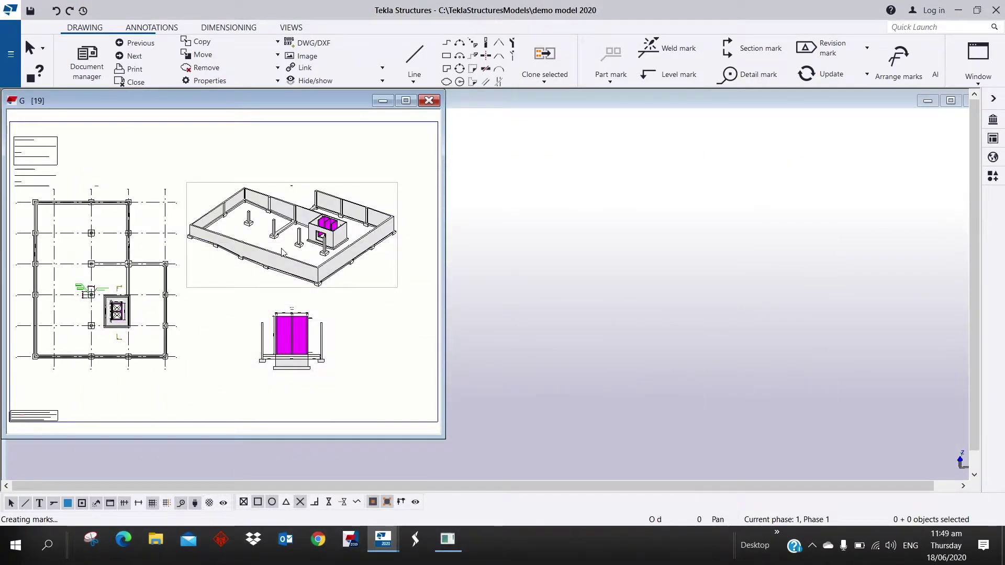
pyautogui.click(406, 100)
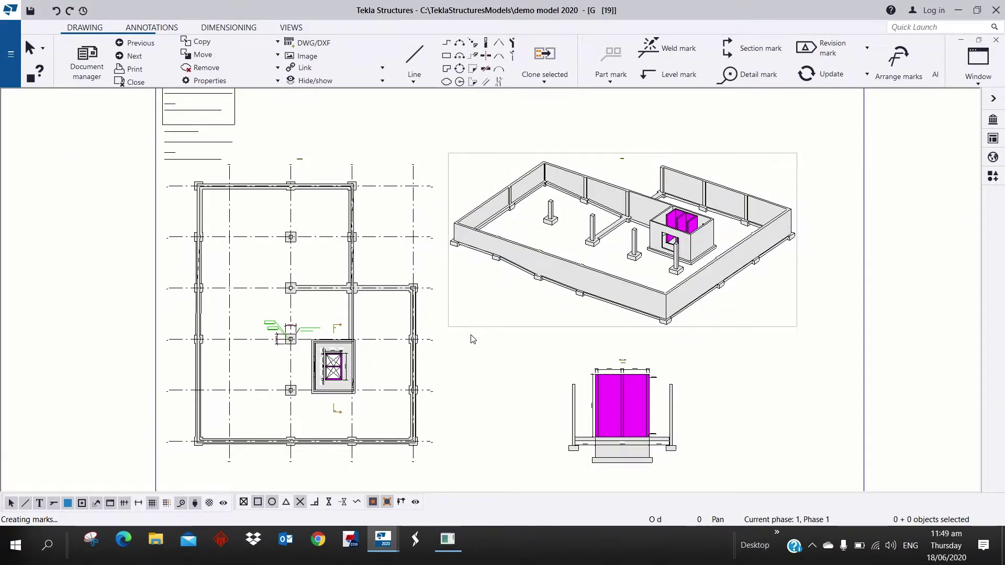
# Step: Add a pour object mark to the pad footing at grid D/2 on the plan
pyautogui.scroll(5, 314, 356)
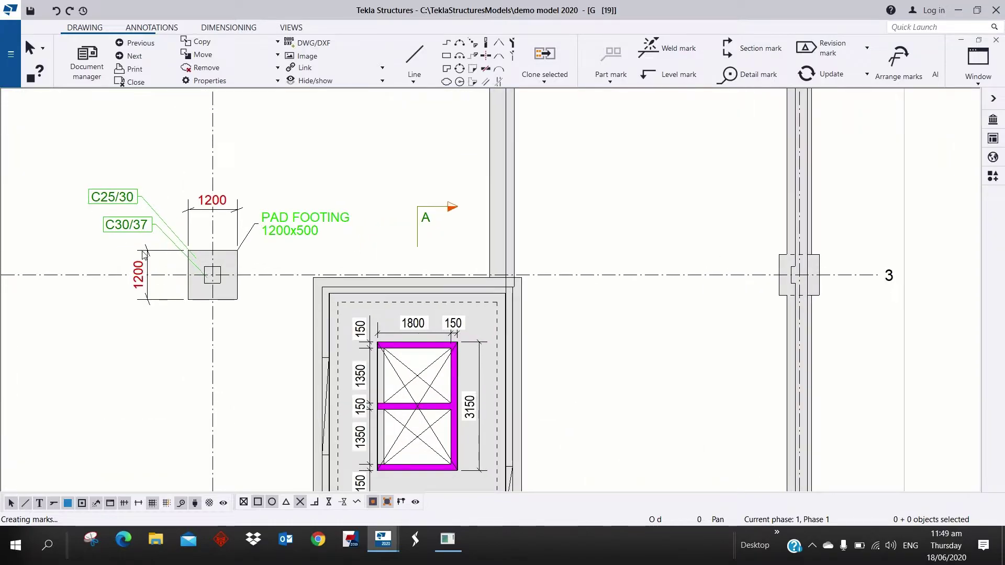
pyautogui.scroll(-4, 328, 255)
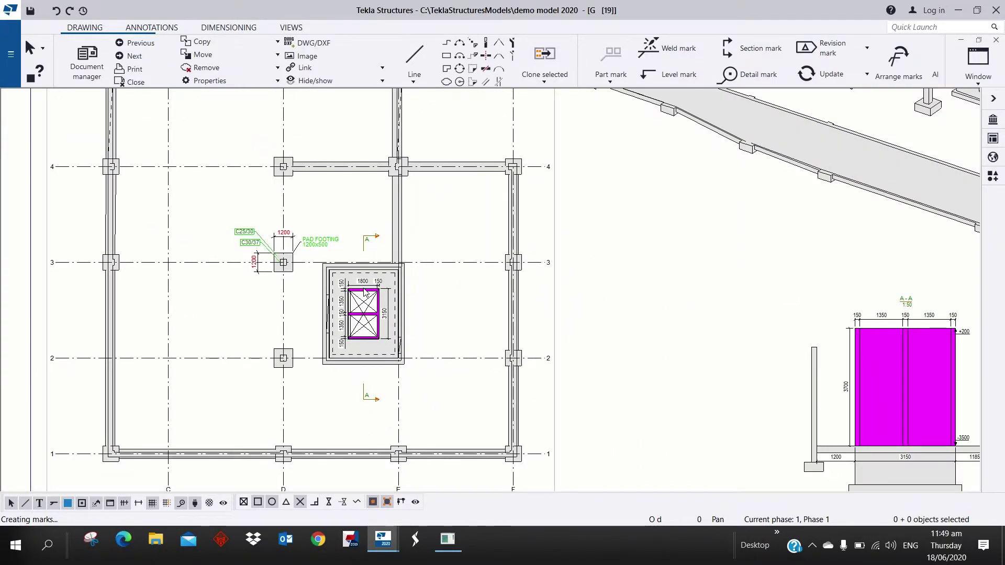
pyautogui.scroll(4, 371, 292)
pyautogui.moveTo(372, 292); pyautogui.dragTo(369, 117, button='middle')
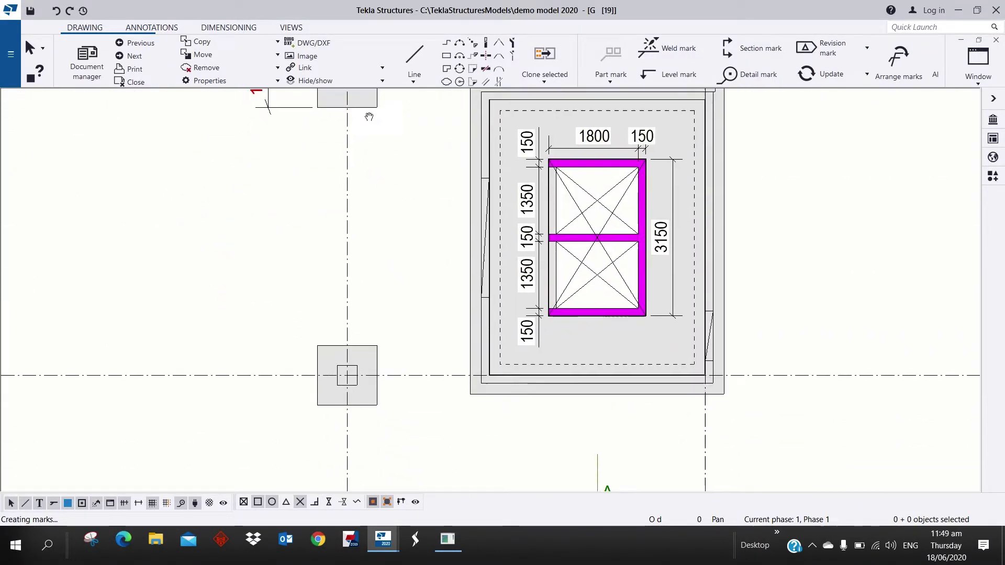
pyautogui.scroll(2, 356, 361)
pyautogui.rightClick(367, 341)
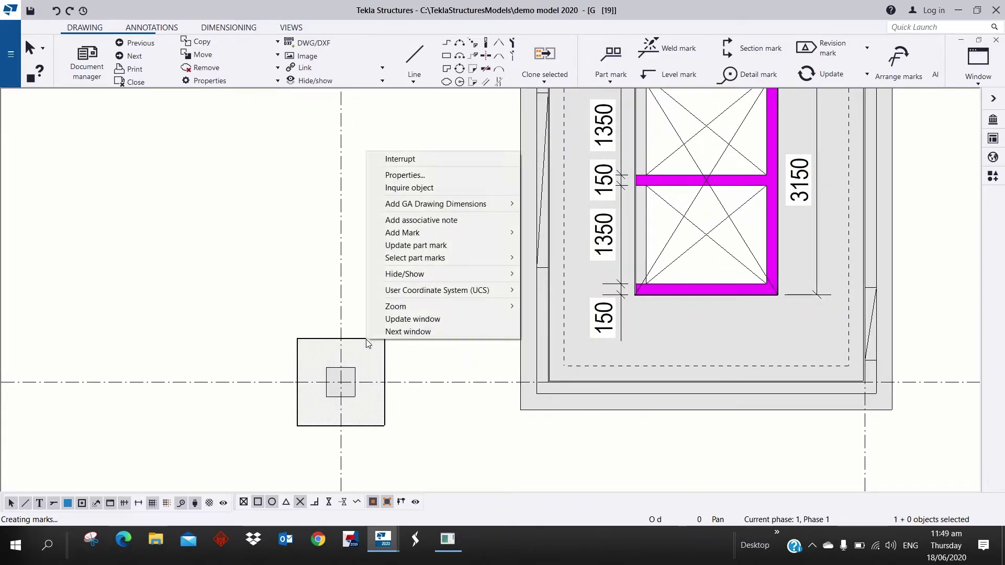
pyautogui.moveTo(458, 230)
pyautogui.click(544, 232)
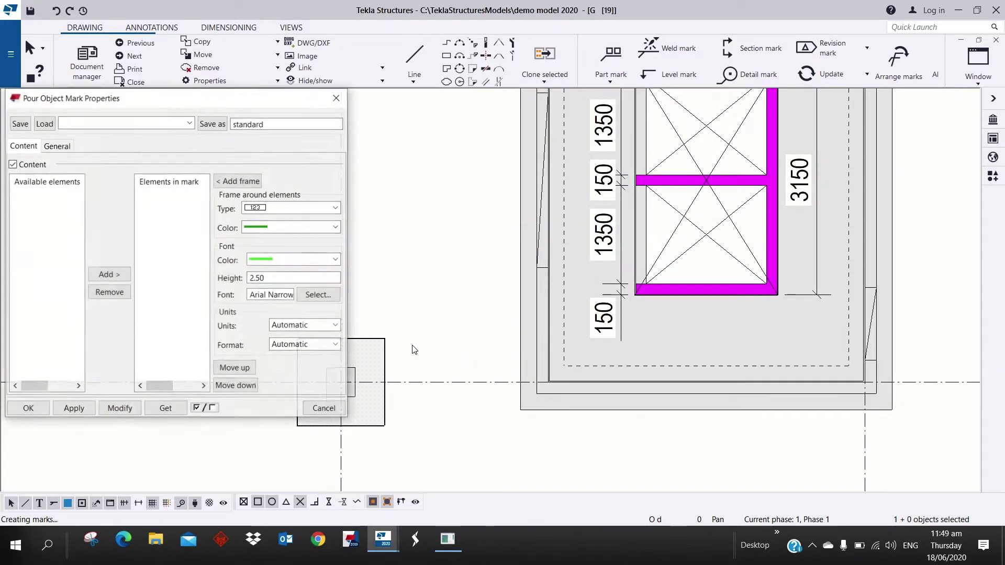
# Step: Replace the pour mark's template content with Material, apply it, and move the mark above the footing
pyautogui.click(178, 195)
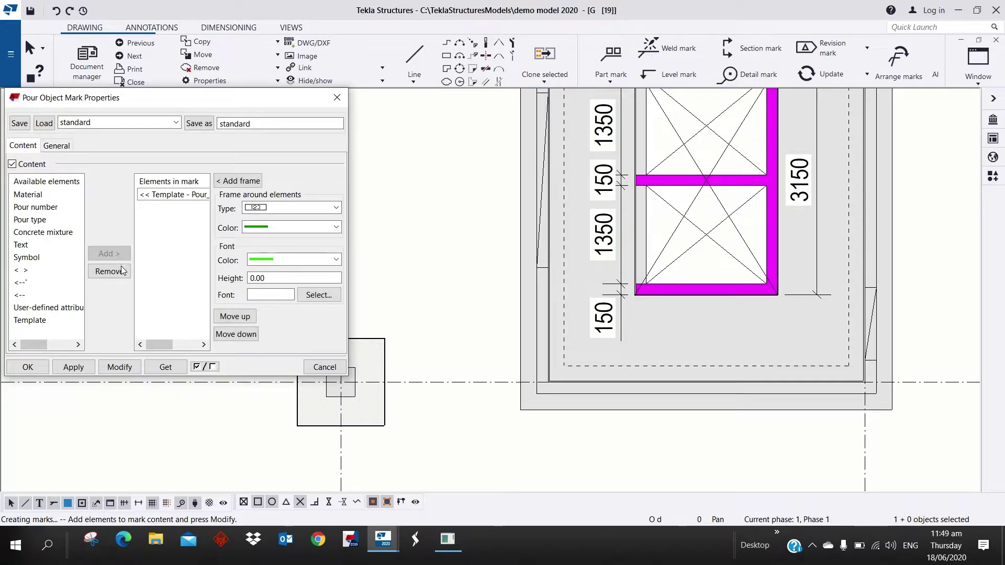
pyautogui.click(109, 272)
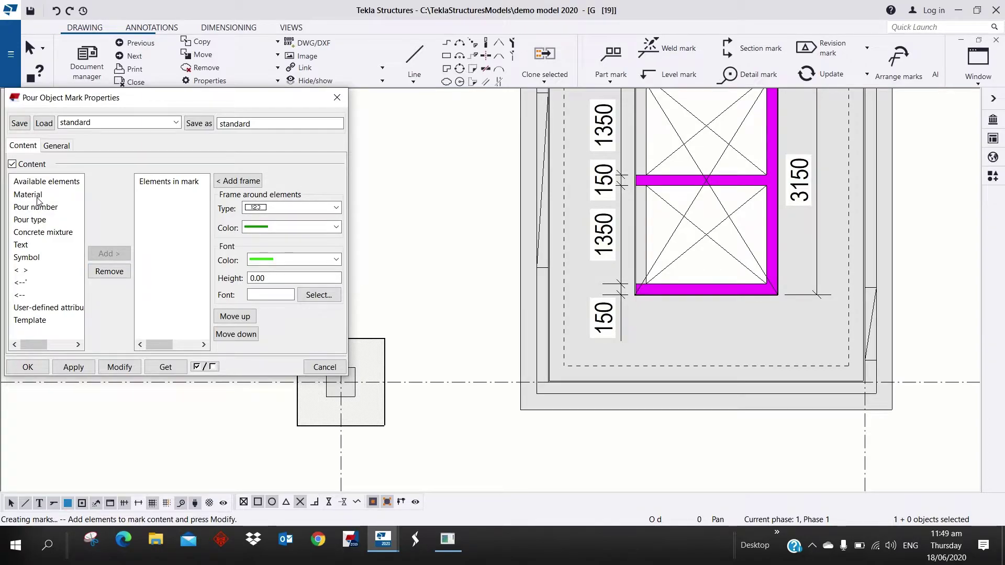
pyautogui.click(96, 253)
pyautogui.click(120, 367)
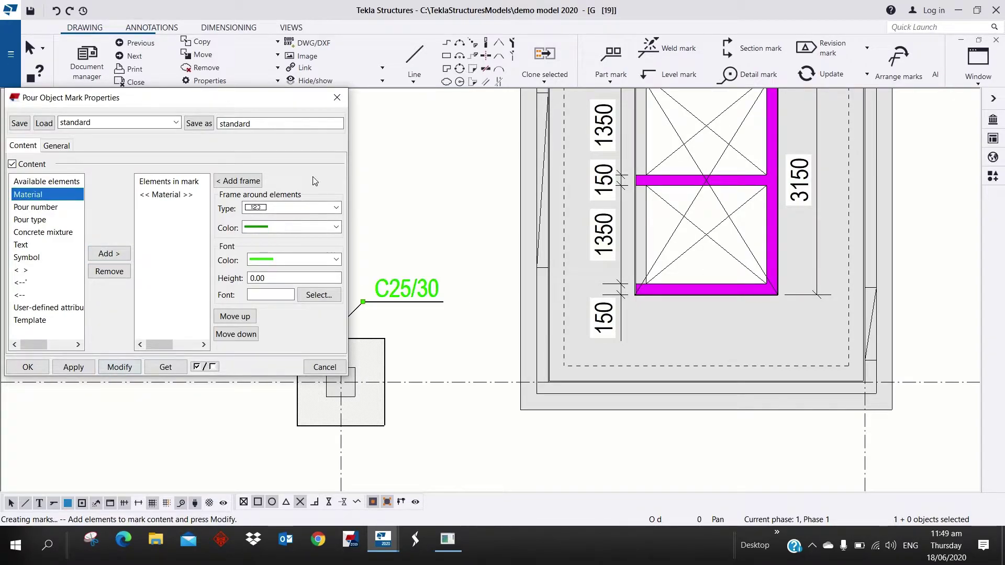
pyautogui.click(337, 97)
pyautogui.moveTo(348, 283); pyautogui.dragTo(418, 255)
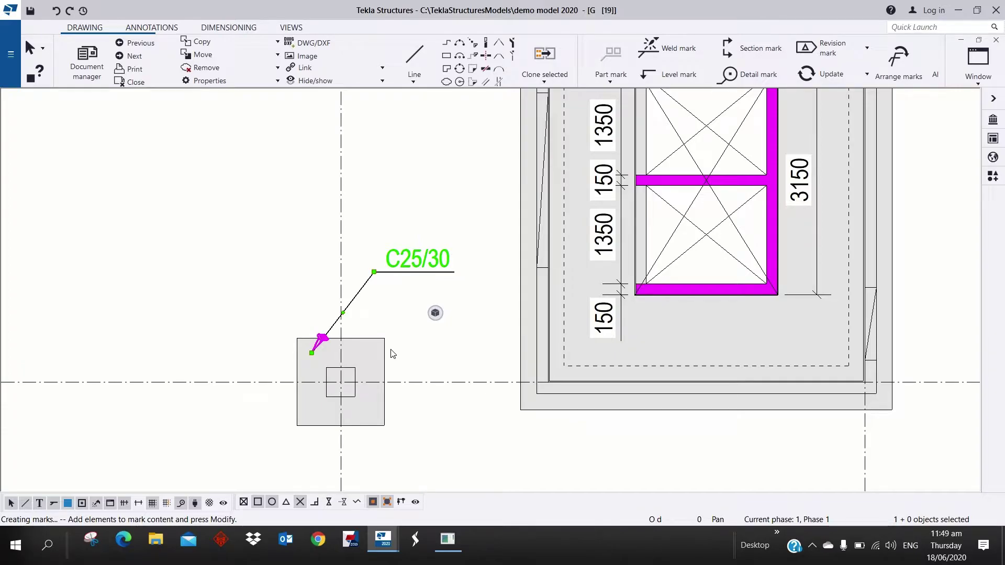
# Step: Add an associative note with a leader line to the upper-left corner of the pad footing at D/2
pyautogui.click(143, 29)
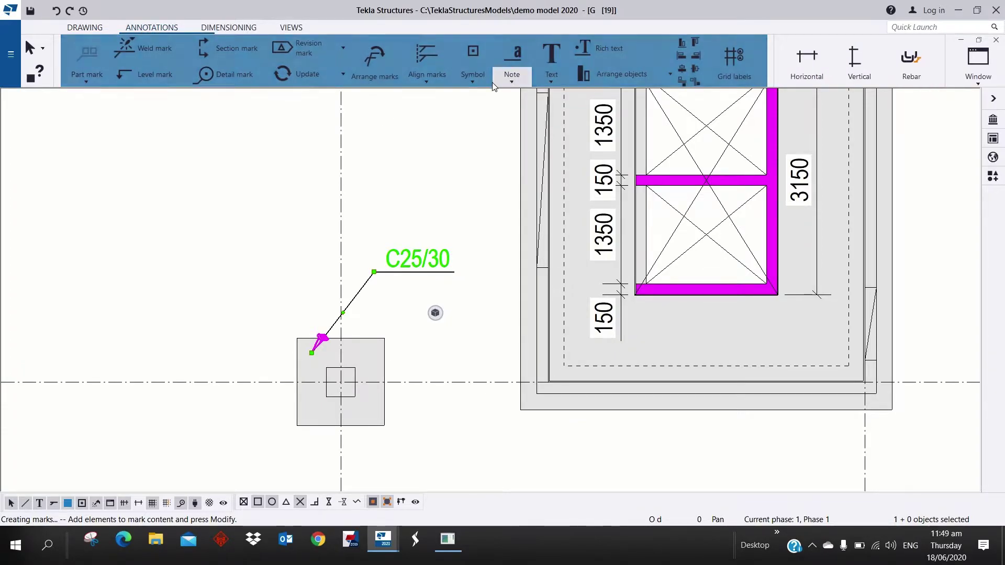
pyautogui.click(521, 80)
pyautogui.click(559, 100)
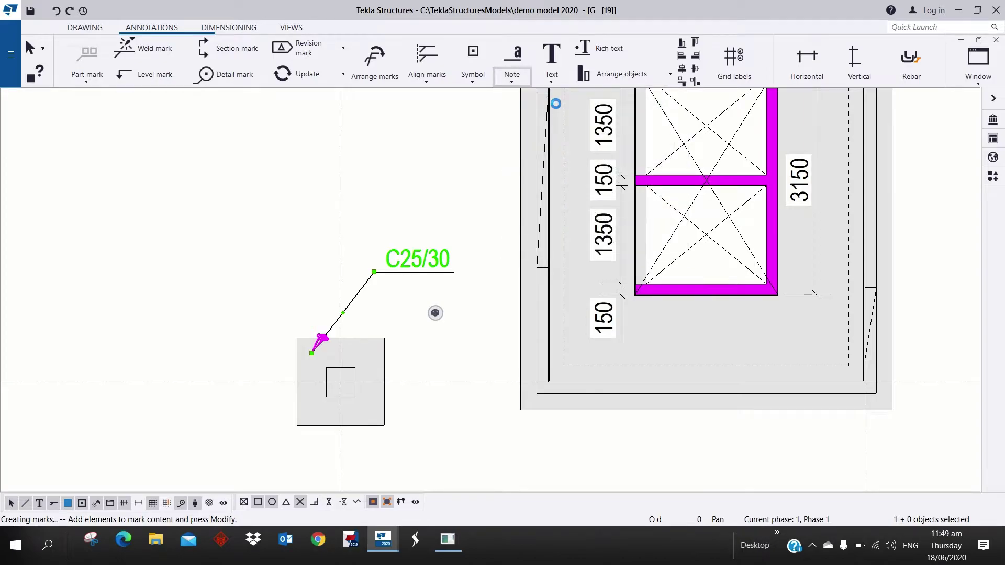
pyautogui.click(299, 341)
pyautogui.click(256, 304)
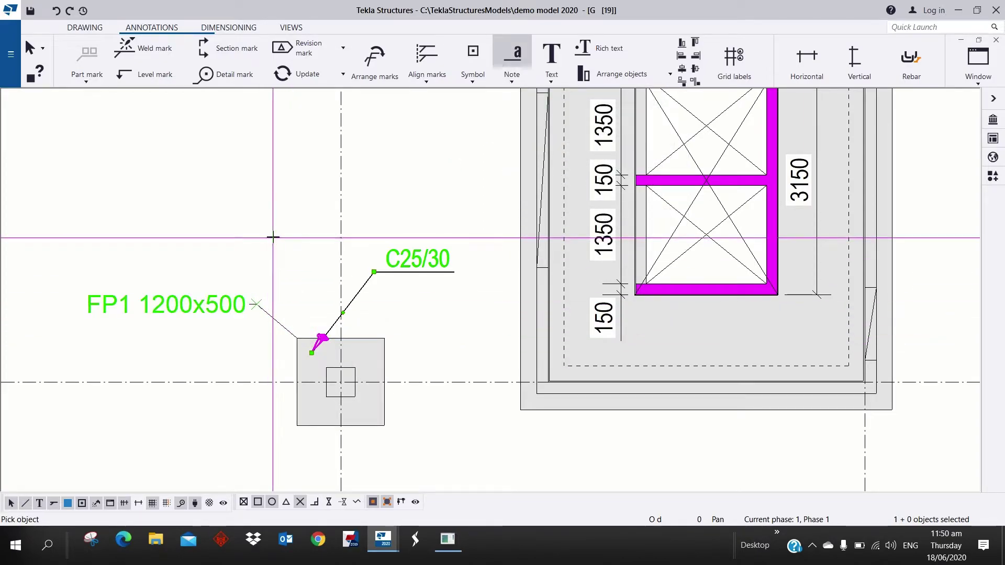
pyautogui.click(180, 293)
pyautogui.rightClick(194, 292)
pyautogui.click(246, 304)
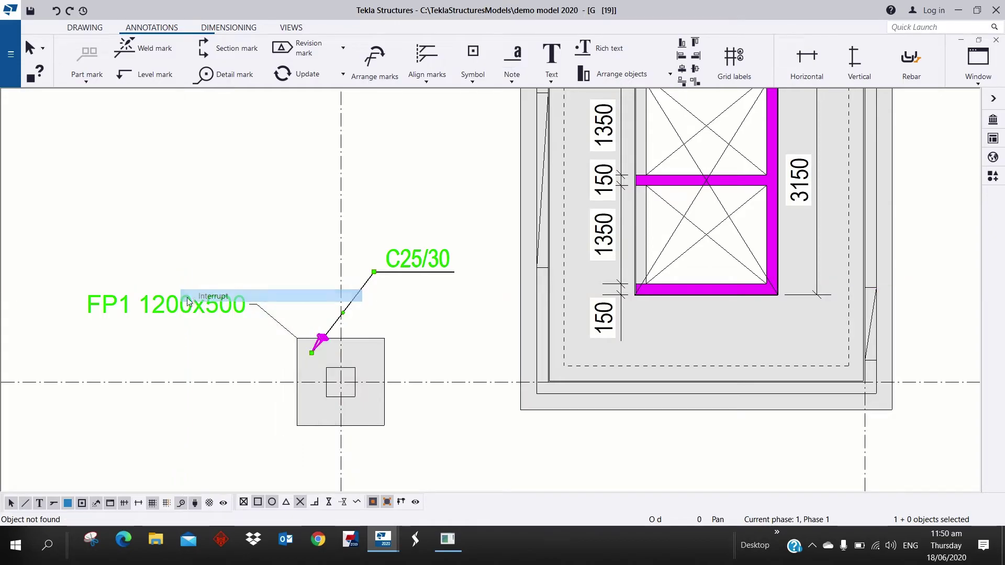
# Step: Change the associative note's content to Name followed by Profile, removing Part position
pyautogui.click(147, 308)
pyautogui.doubleClick(147, 307)
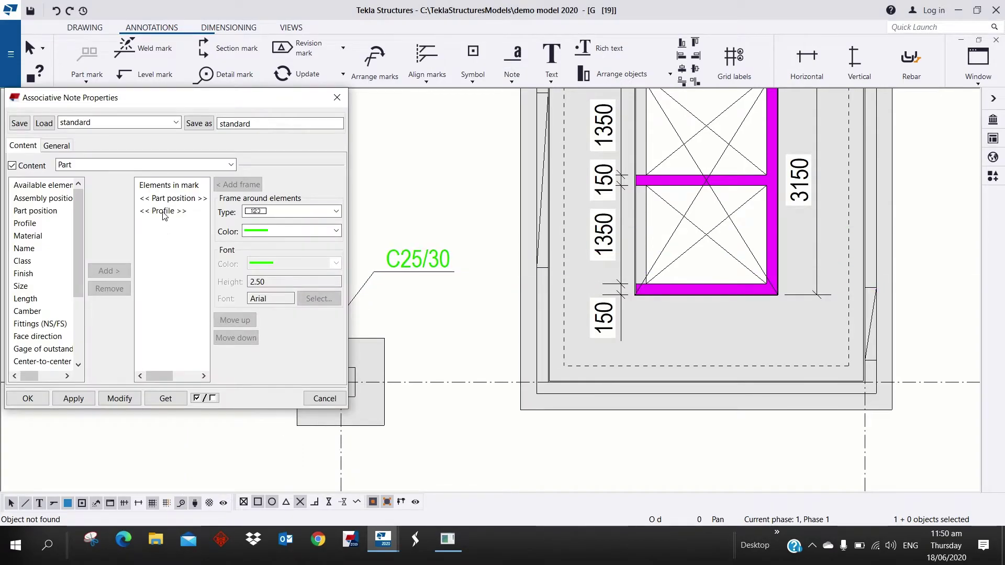
pyautogui.click(167, 200)
pyautogui.click(105, 289)
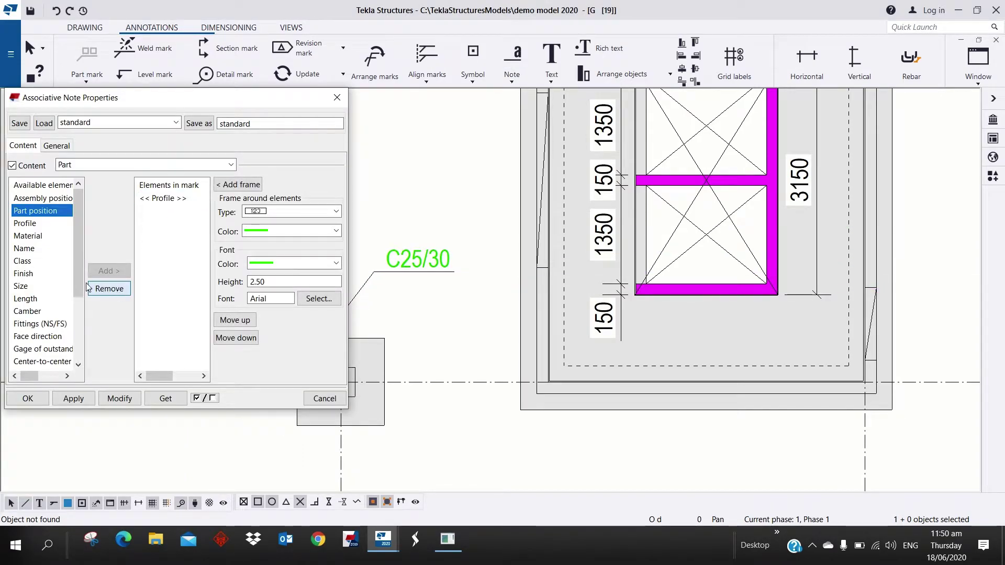
pyautogui.click(37, 248)
pyautogui.click(109, 270)
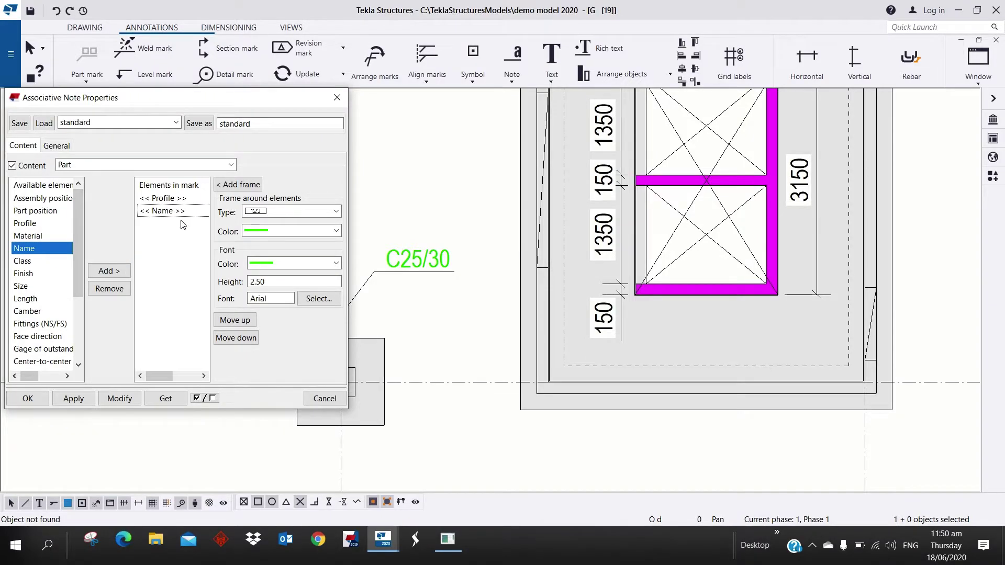
pyautogui.click(231, 319)
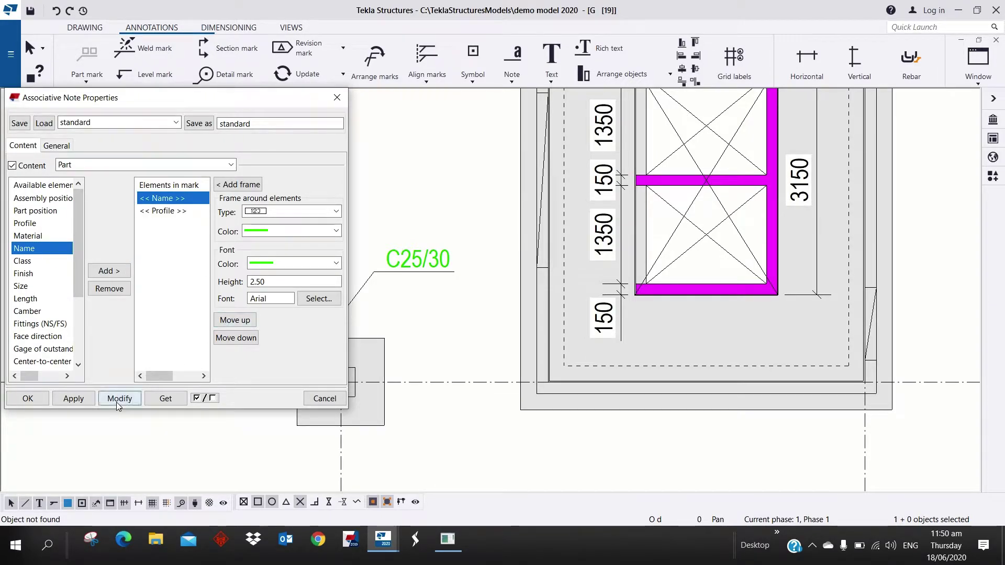
pyautogui.click(25, 398)
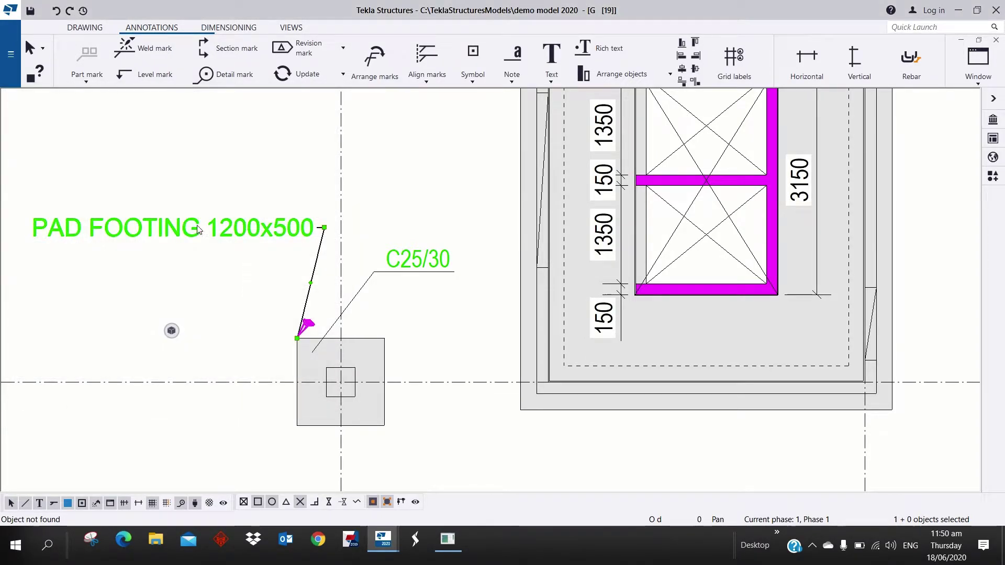
# Step: Move the associative note and the C25/30 mark to the left of the D/2 footing, with the mark above the note
pyautogui.moveTo(198, 228); pyautogui.dragTo(145, 291)
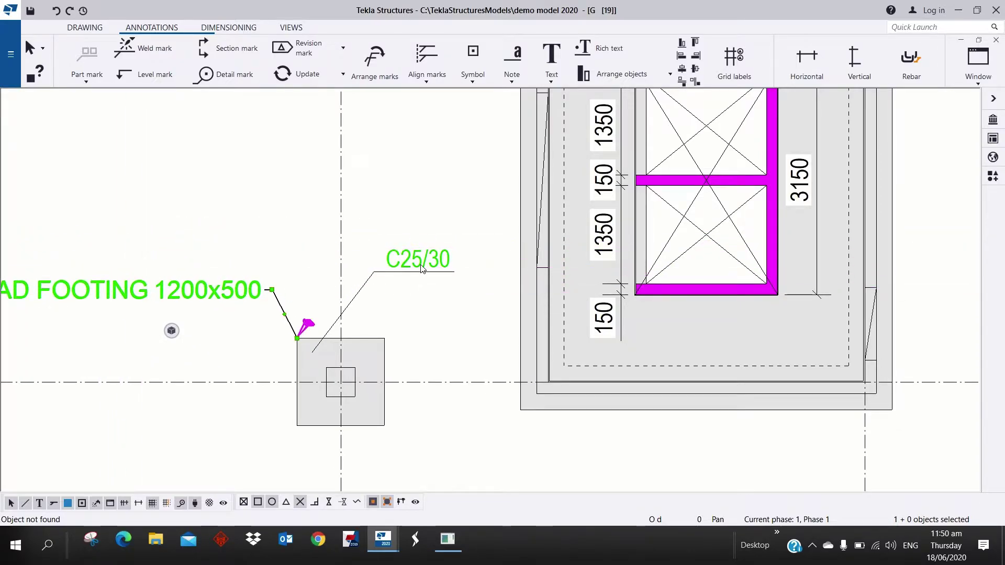
pyautogui.moveTo(434, 258)
pyautogui.mouseDown()
pyautogui.moveTo(296, 326)
pyautogui.moveTo(244, 248)
pyautogui.moveTo(275, 308)
pyautogui.mouseUp()
pyautogui.scroll(-5, 359, 336)
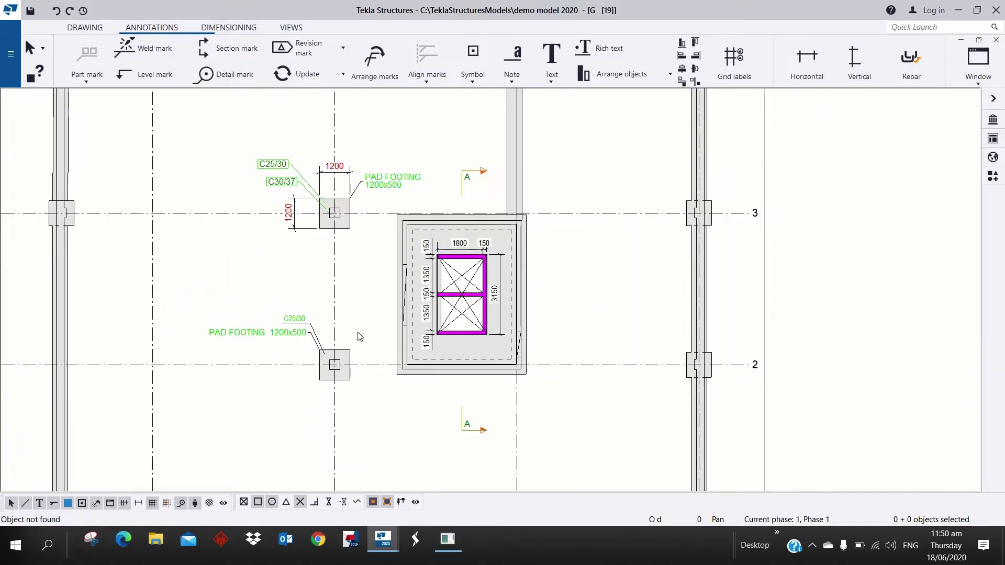
pyautogui.scroll(-4, 361, 322)
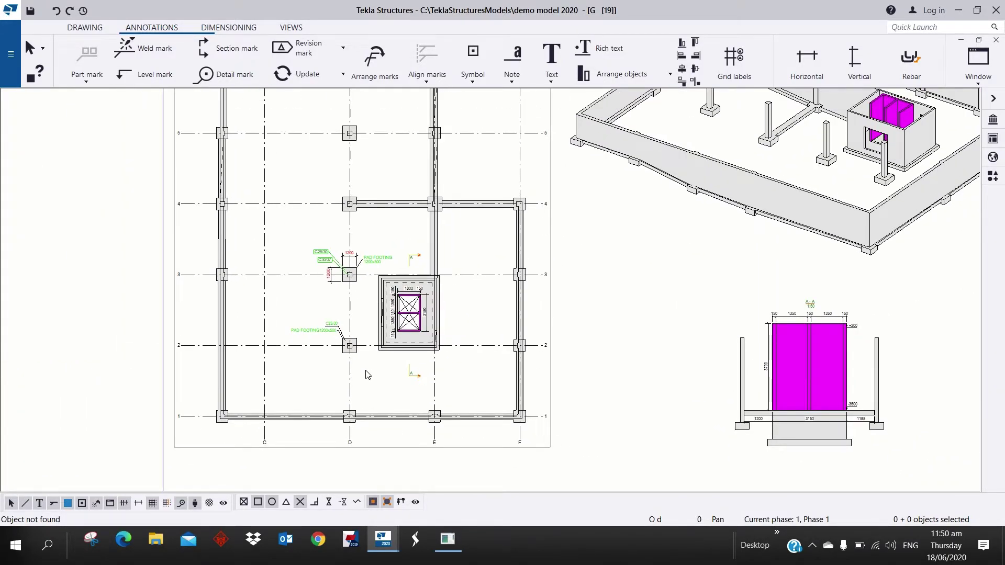
pyautogui.scroll(-4, 604, 374)
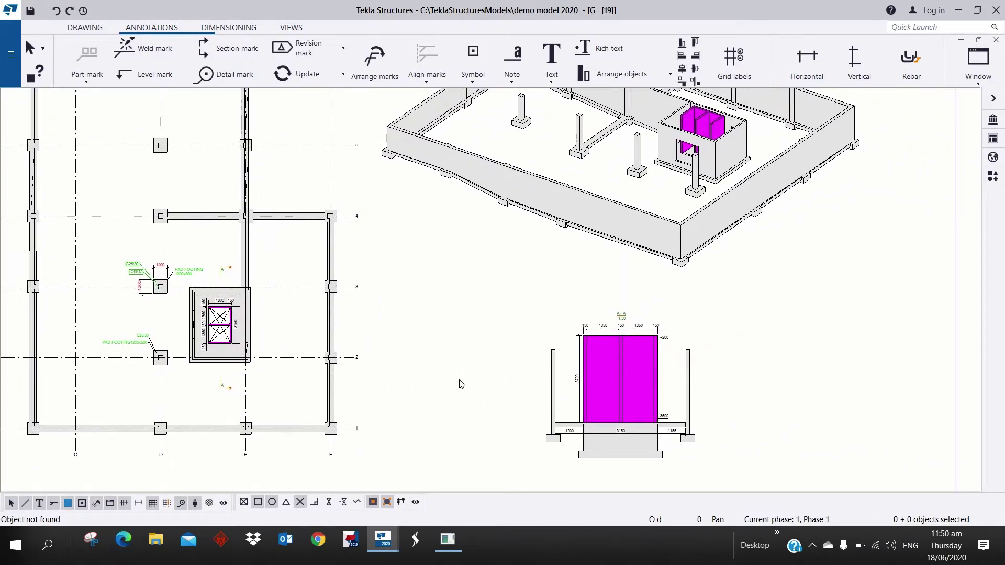
pyautogui.moveTo(489, 321); pyautogui.dragTo(501, 296, button='middle')
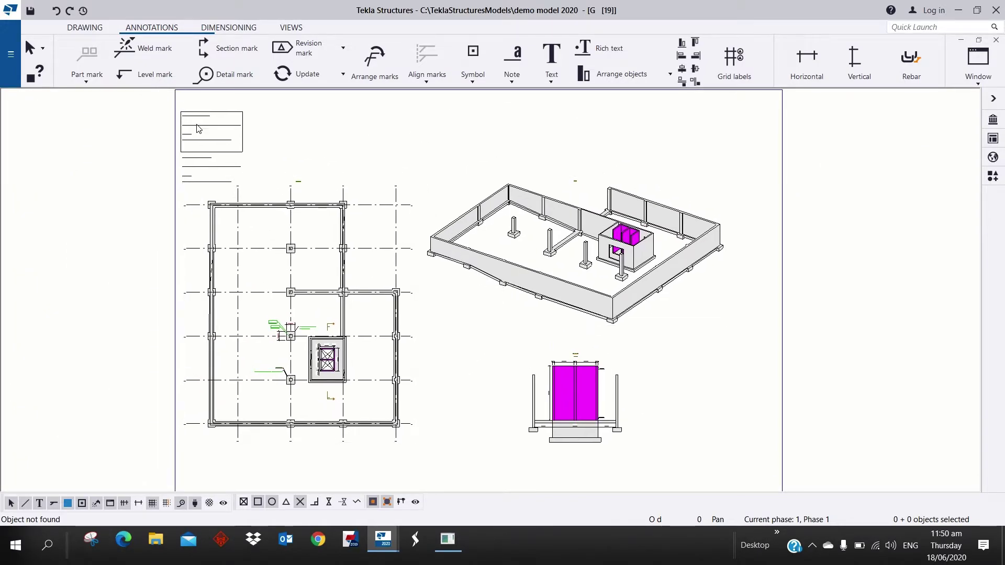
# Step: Open the BEAM CUTTING LIST drawing [23], keeping the changes to the pour layout drawing, and maximize its window
pyautogui.click(87, 27)
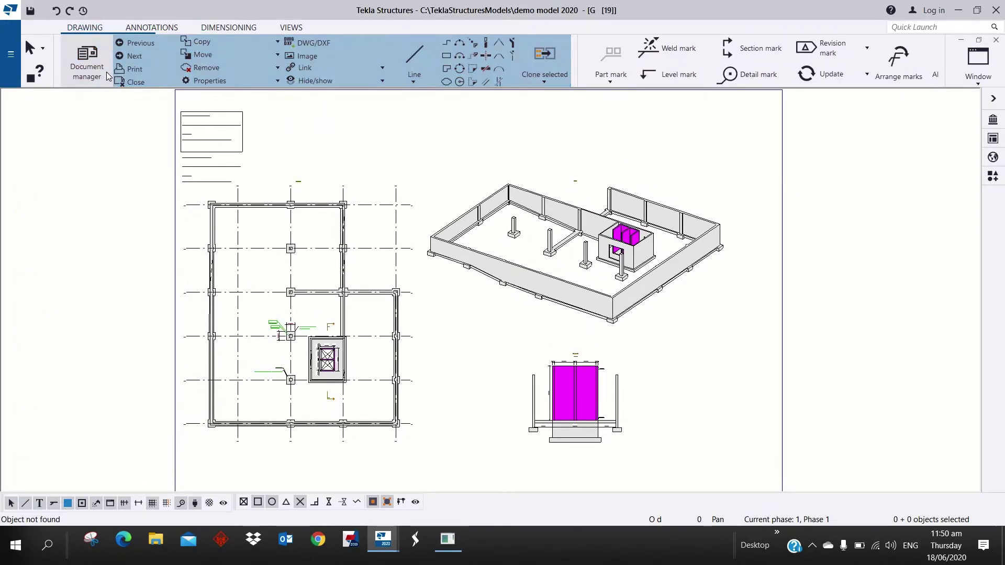
pyautogui.click(87, 63)
pyautogui.doubleClick(514, 235)
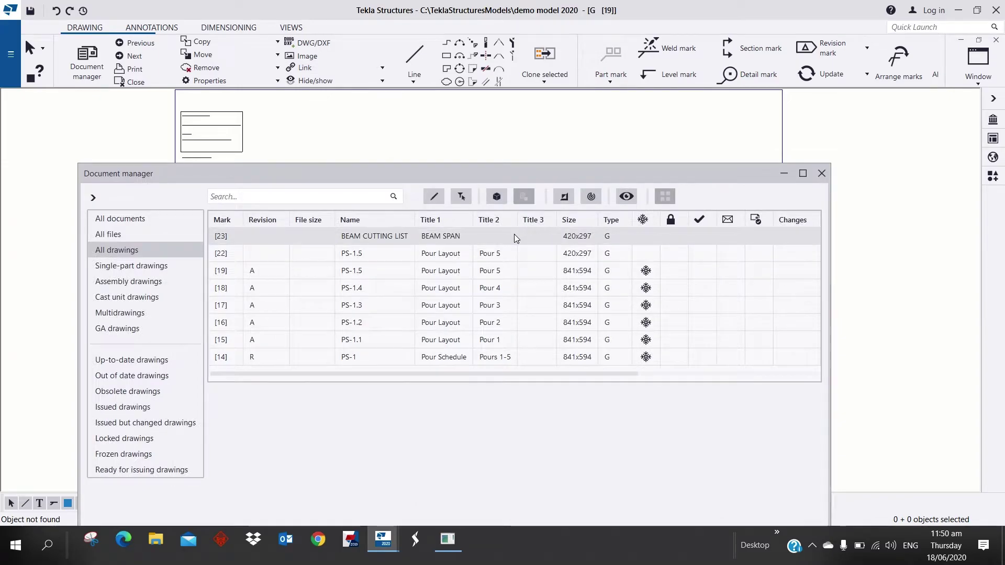
pyautogui.click(294, 341)
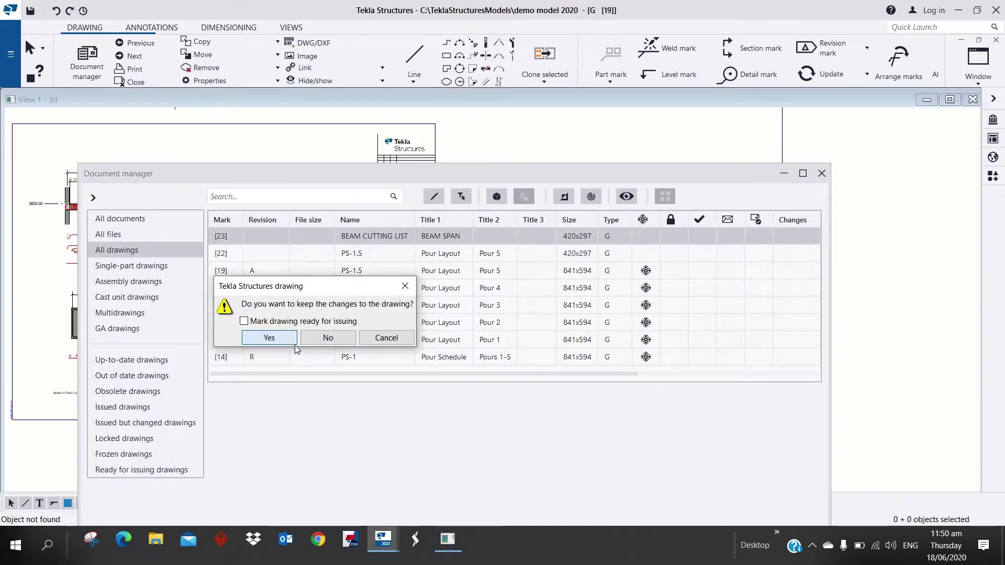
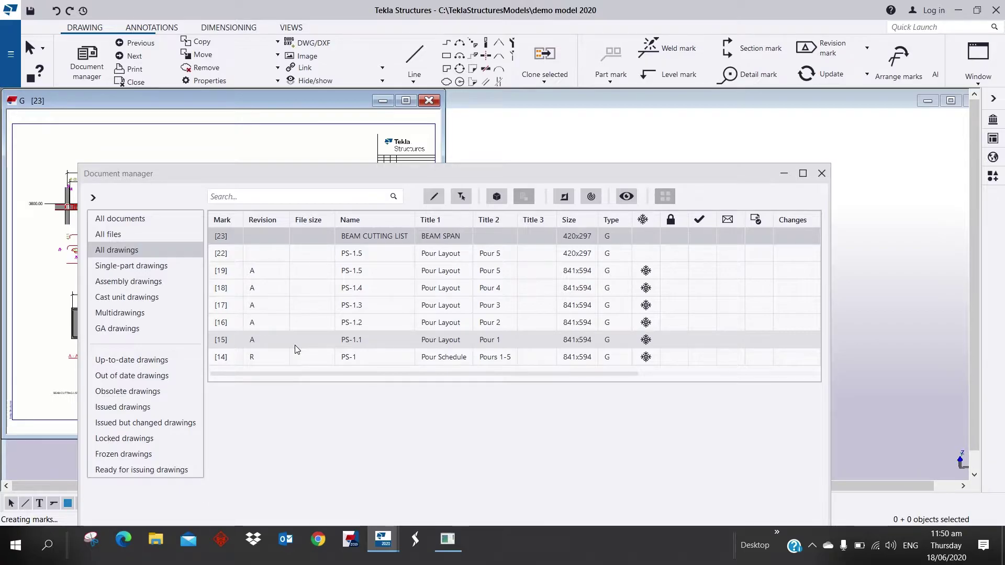
pyautogui.click(784, 174)
pyautogui.click(406, 100)
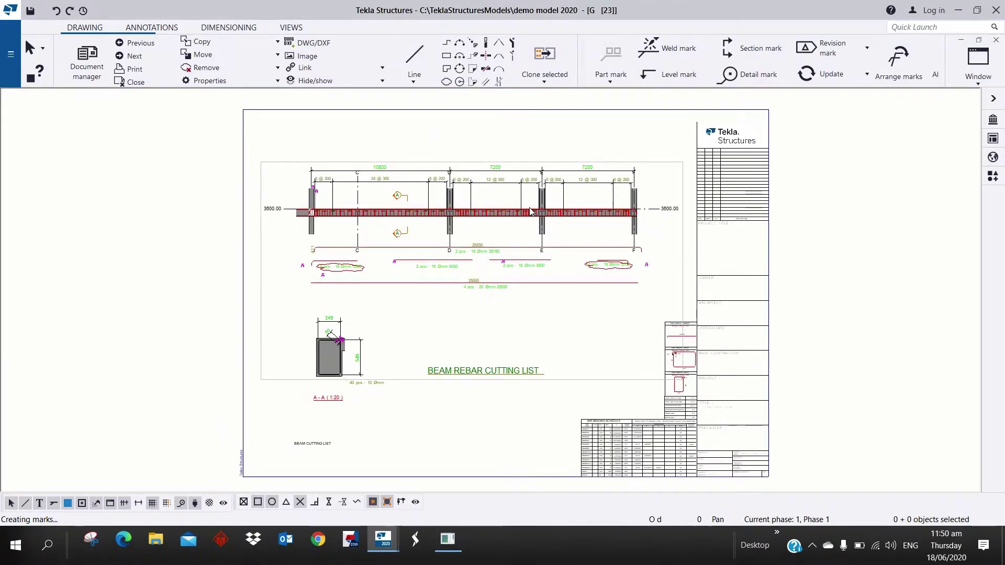
# Step: Examine the beam elevation, the pulled-out bars with their marks, and section A-A on the beam cutting list
pyautogui.scroll(5, 557, 318)
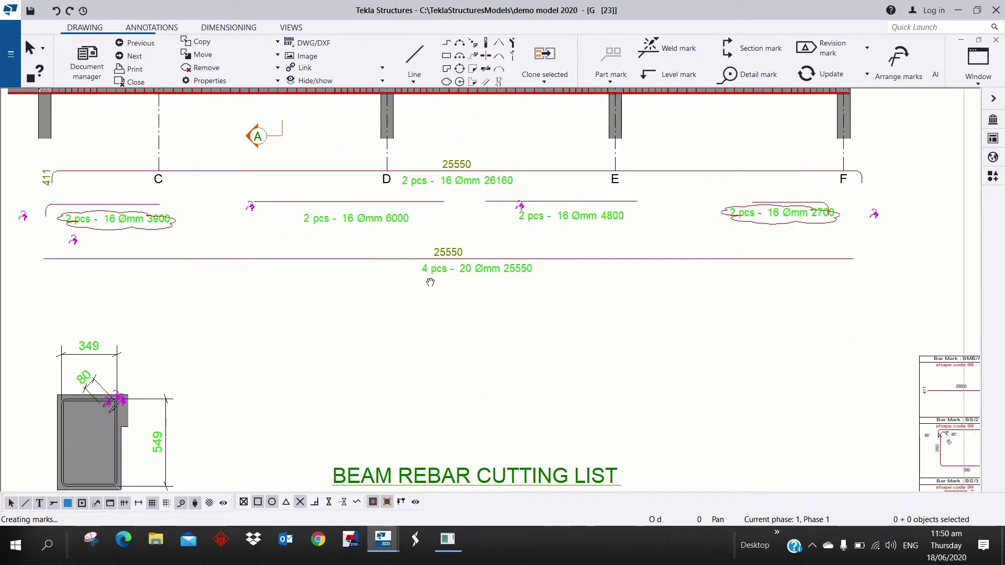
pyautogui.scroll(-3, 674, 338)
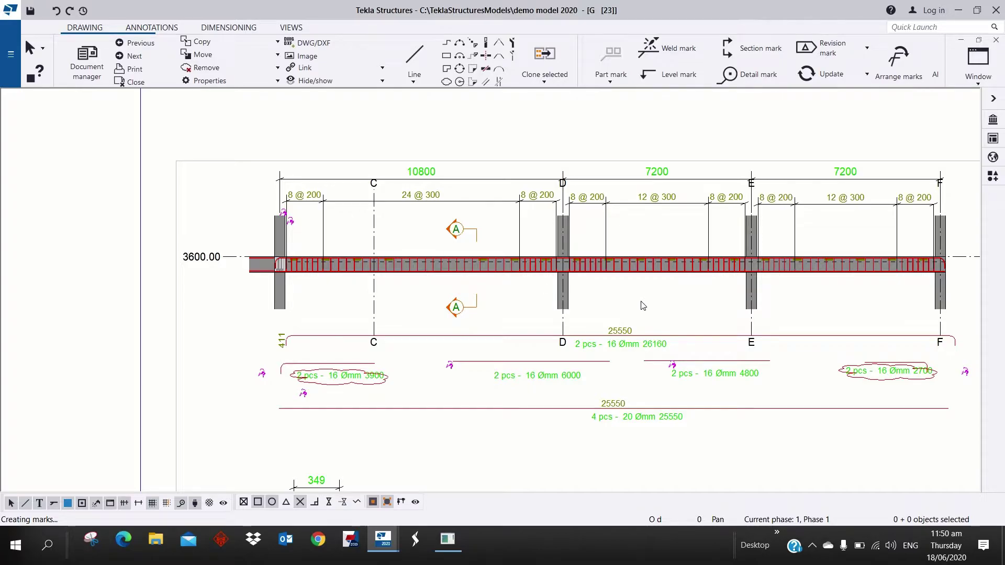
pyautogui.moveTo(643, 305); pyautogui.dragTo(599, 339, button='middle')
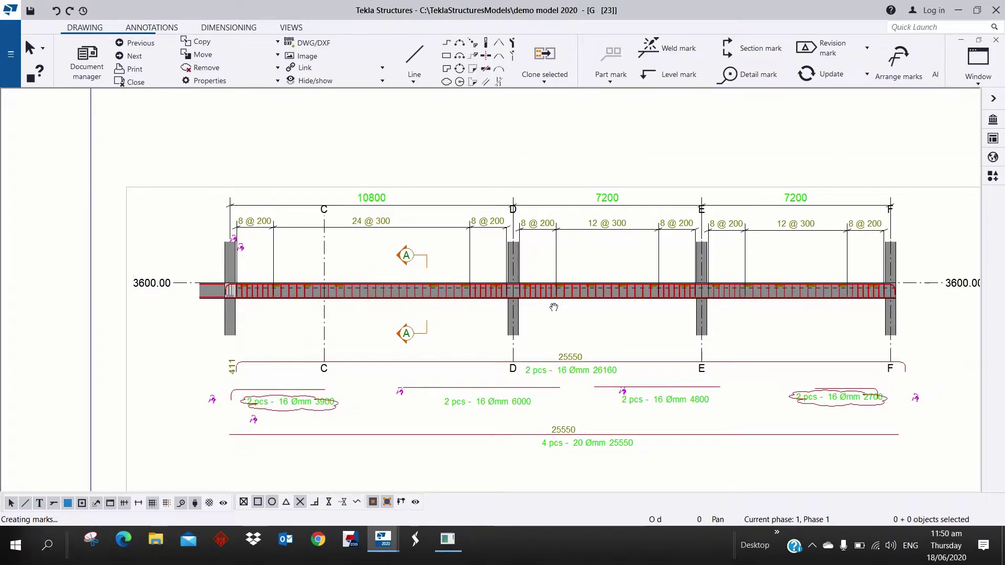
pyautogui.moveTo(546, 365)
pyautogui.mouseDown(button='middle')
pyautogui.moveTo(531, 349)
pyautogui.moveTo(535, 313)
pyautogui.mouseUp(button='middle')
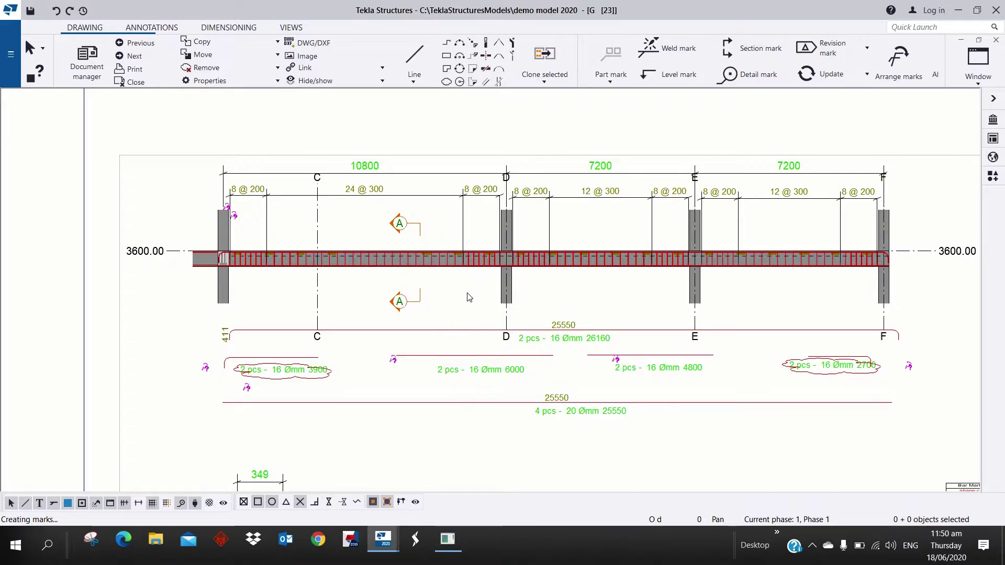
pyautogui.scroll(-8, 422, 352)
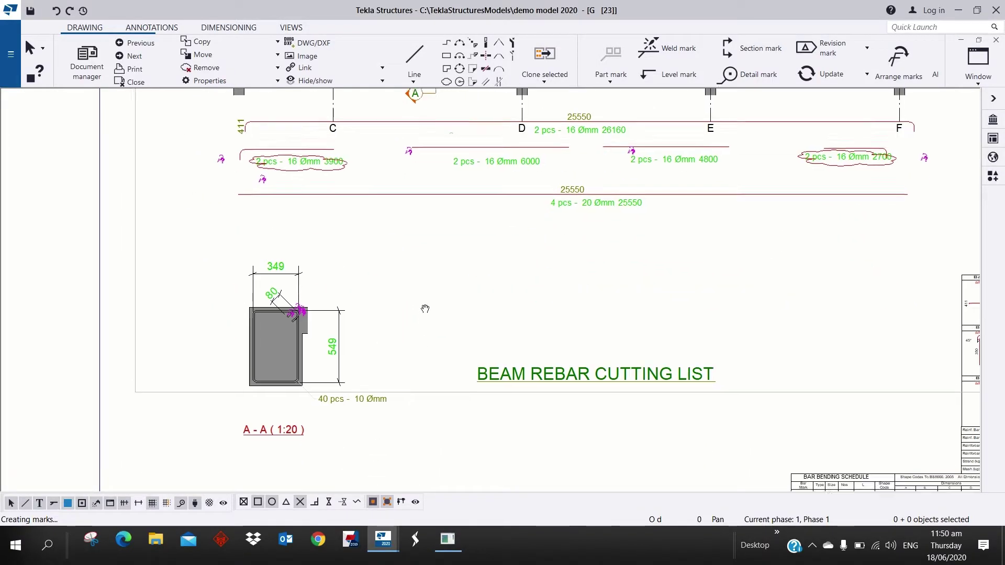
pyautogui.scroll(2, 306, 308)
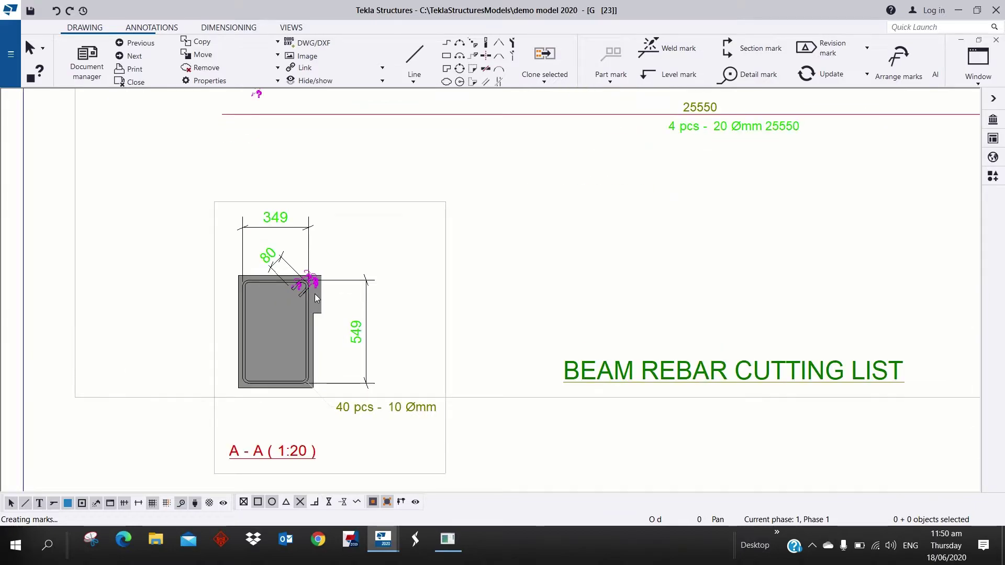
pyautogui.click(307, 298)
pyautogui.rightClick(307, 297)
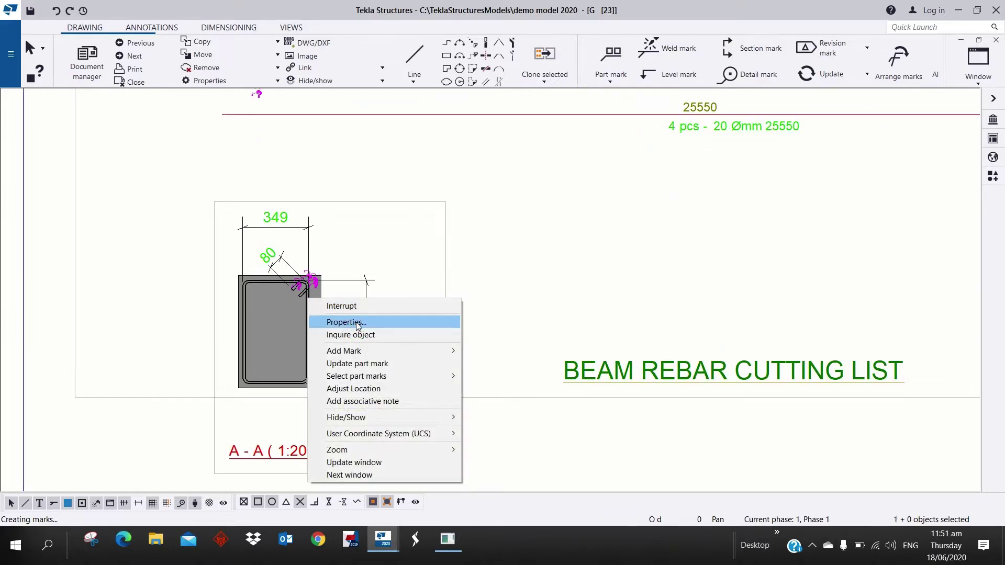
pyautogui.moveTo(353, 358)
pyautogui.click(523, 354)
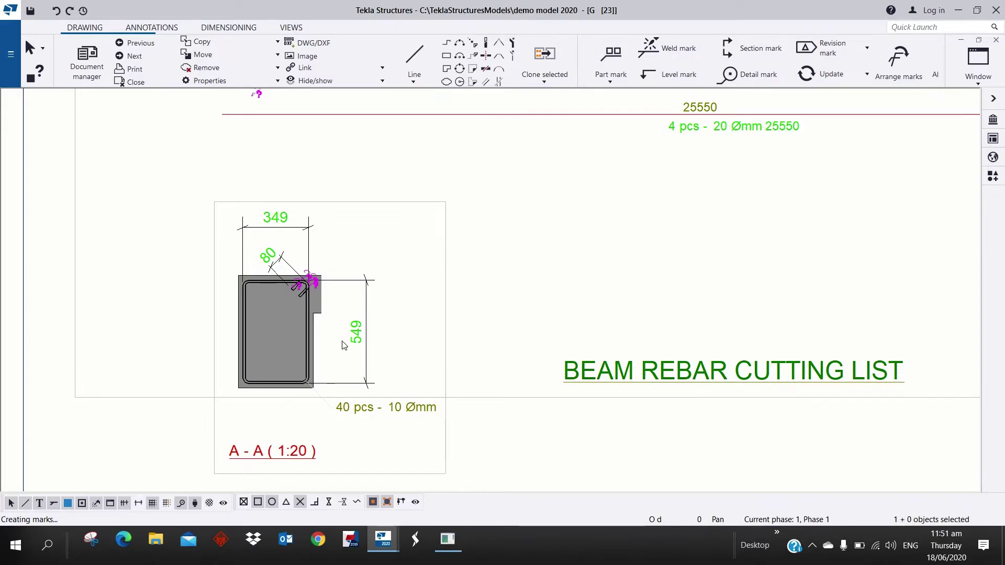
# Step: Add a Pullout picture to the section A-A stirrup mark, scaled by two factors, with Dimensions and Exaggeration enabled
pyautogui.scroll(-3, 344, 344)
pyautogui.scroll(6, 316, 370)
pyautogui.click(317, 370)
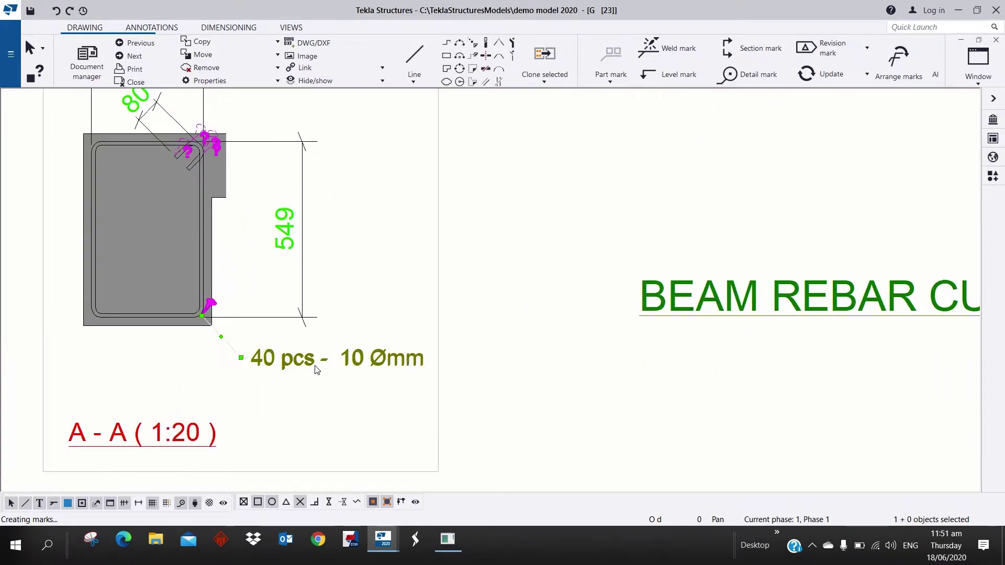
pyautogui.moveTo(316, 369); pyautogui.dragTo(338, 387, button='middle')
pyautogui.doubleClick(341, 390)
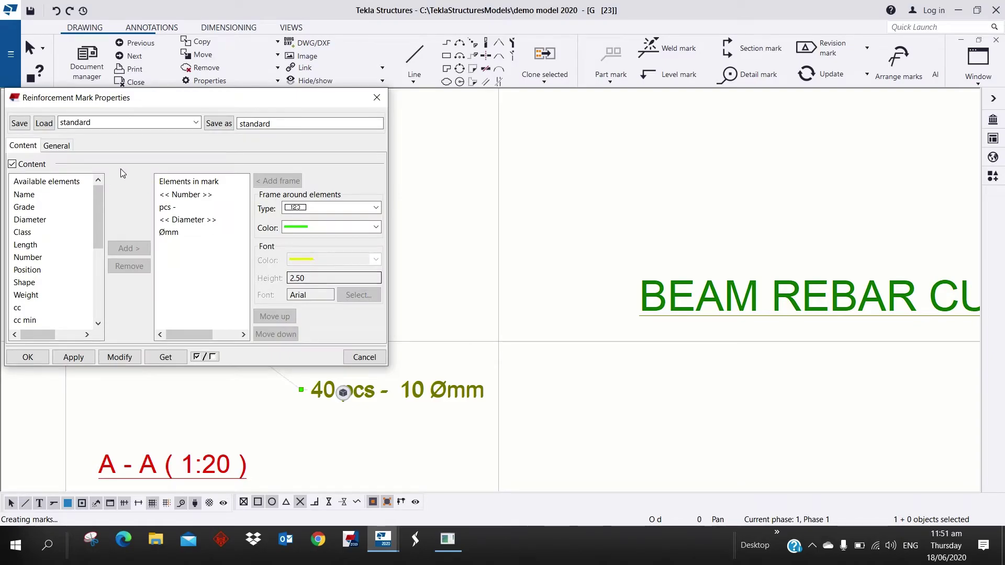
pyautogui.moveTo(99, 233); pyautogui.dragTo(99, 302)
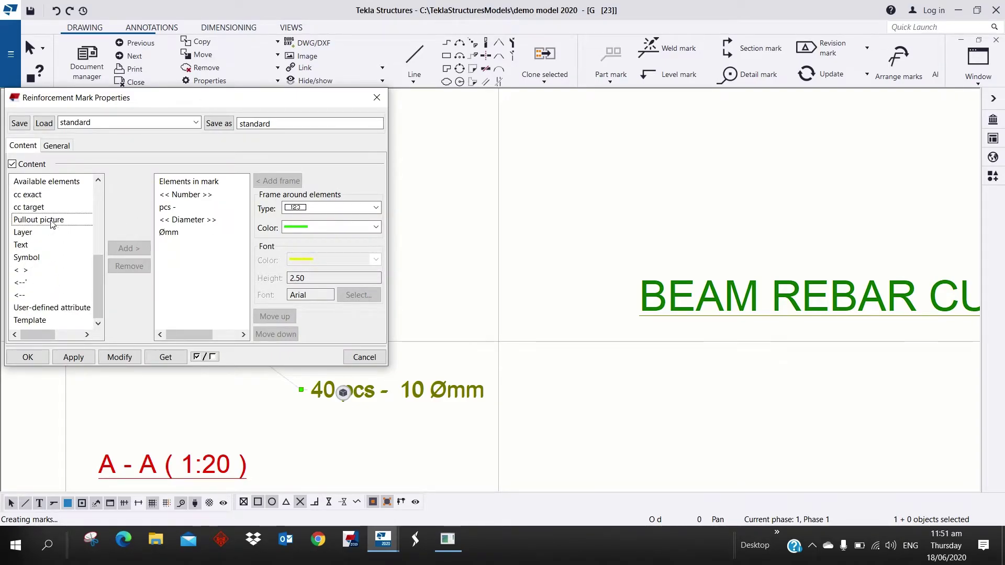
pyautogui.click(129, 248)
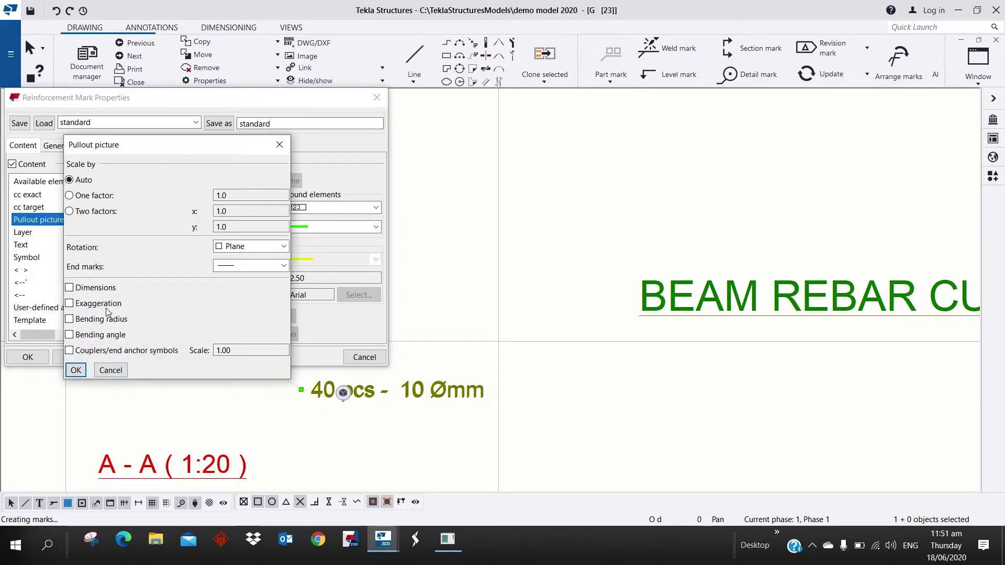
pyautogui.click(75, 213)
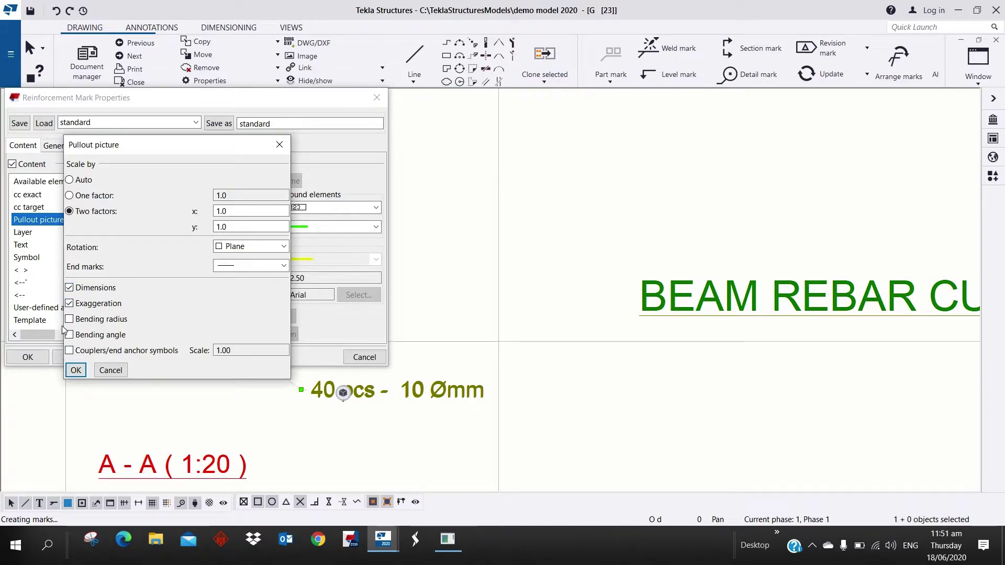
pyautogui.click(76, 370)
# Step: Insert a line break before the Pullout picture element and apply the changed content to the stirrup mark
pyautogui.click(203, 246)
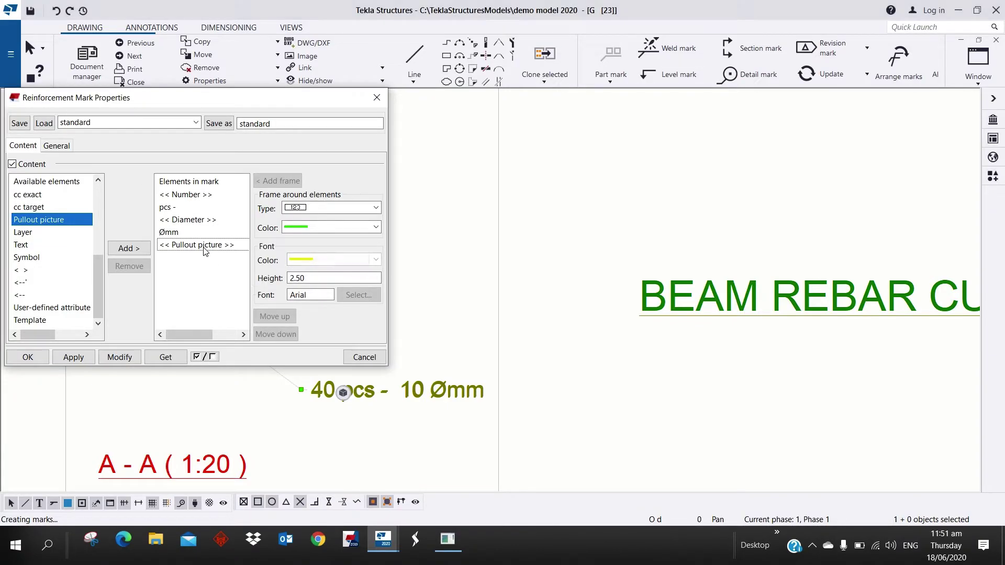
pyautogui.click(137, 250)
pyautogui.click(113, 357)
pyautogui.moveTo(549, 349); pyautogui.dragTo(555, 304, button='middle')
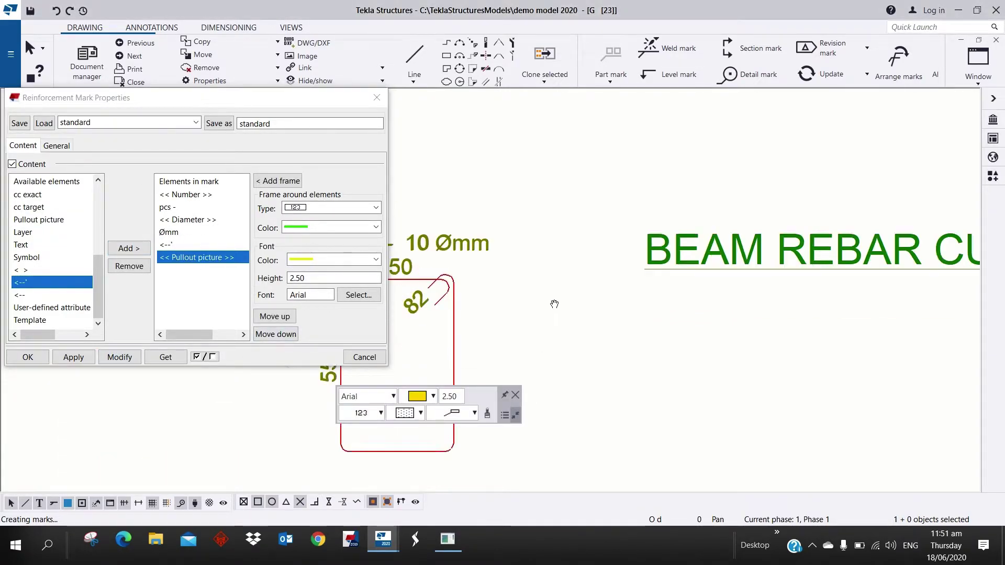
pyautogui.scroll(-3, 554, 304)
pyautogui.moveTo(463, 202)
pyautogui.mouseDown(button='middle')
pyautogui.moveTo(496, 315)
pyautogui.moveTo(542, 277)
pyautogui.mouseUp(button='middle')
pyautogui.scroll(-1, 496, 316)
# Step: Move the stirrup mark with its pullout picture closer to section A-A and close the reinforcement mark properties
pyautogui.click(516, 291)
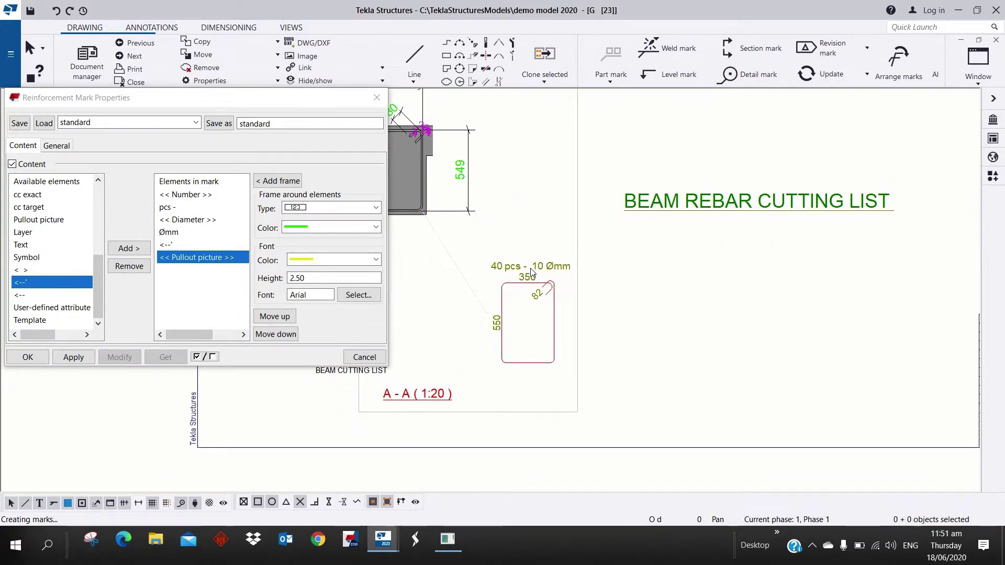
pyautogui.click(531, 270)
pyautogui.moveTo(531, 270); pyautogui.dragTo(486, 224)
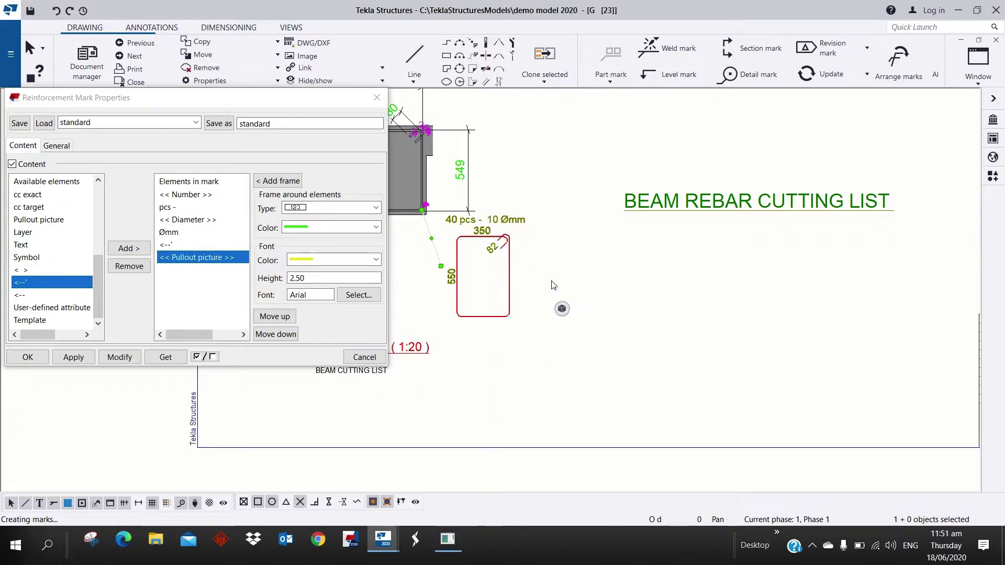
pyautogui.click(555, 283)
pyautogui.moveTo(561, 253); pyautogui.dragTo(534, 341, button='middle')
pyautogui.scroll(-1, 529, 339)
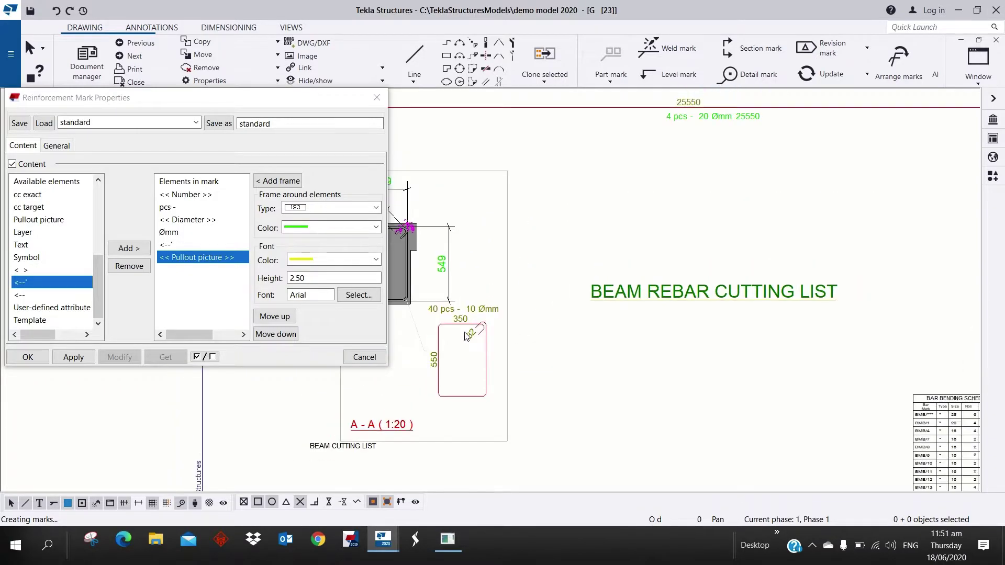
pyautogui.click(386, 100)
# Step: Check the content elements of the 20 Ømm bar's pullout mark below the elevation and close its properties
pyautogui.moveTo(716, 115)
pyautogui.mouseDown(button='middle')
pyautogui.moveTo(462, 283)
pyautogui.moveTo(461, 273)
pyautogui.mouseUp(button='middle')
pyautogui.click(461, 273)
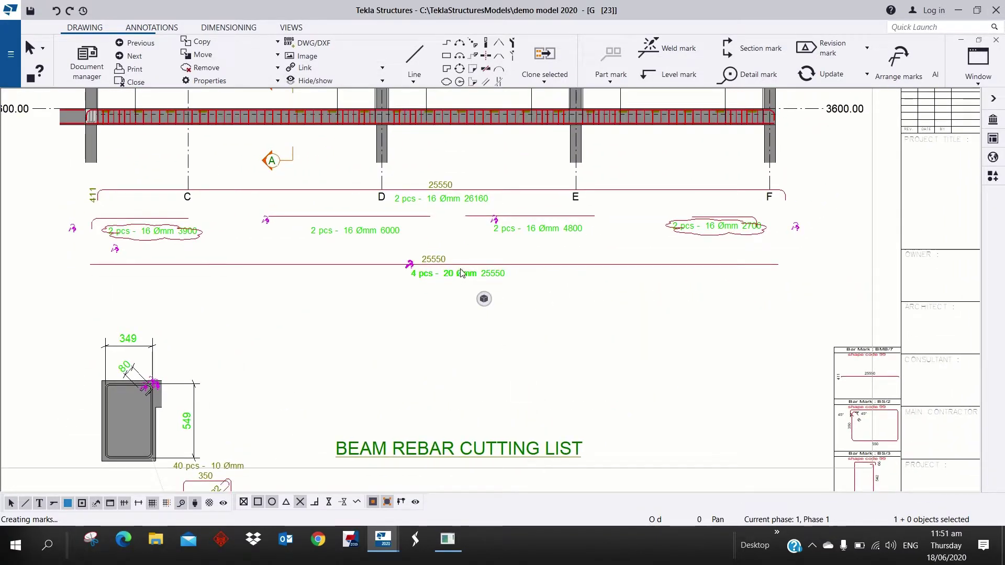
pyautogui.doubleClick(462, 273)
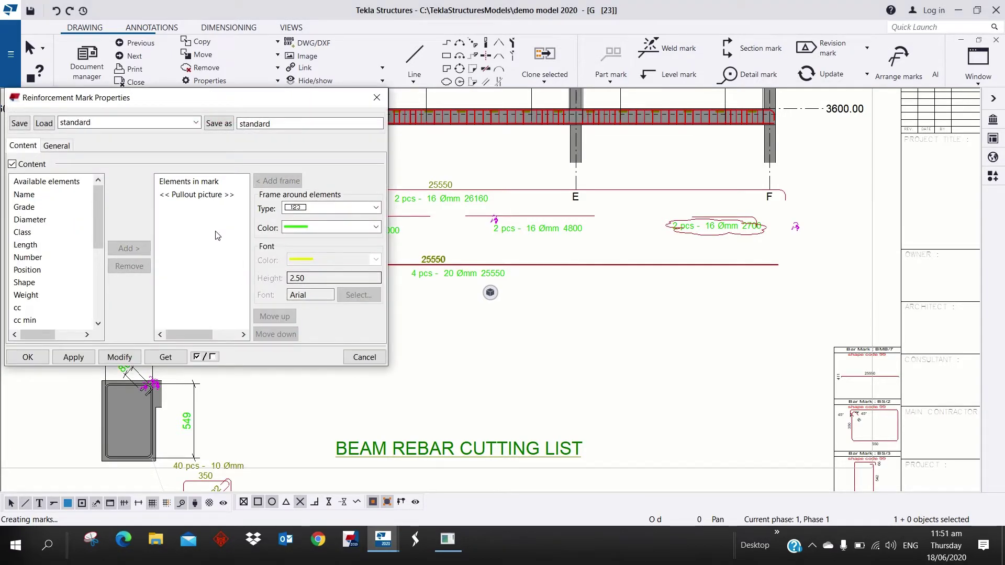
pyautogui.click(376, 98)
# Step: Examine the beam elevation, the bar mark shape tables, the reinforcement weights and the bar bending schedule
pyautogui.moveTo(582, 250); pyautogui.dragTo(656, 429, button='middle')
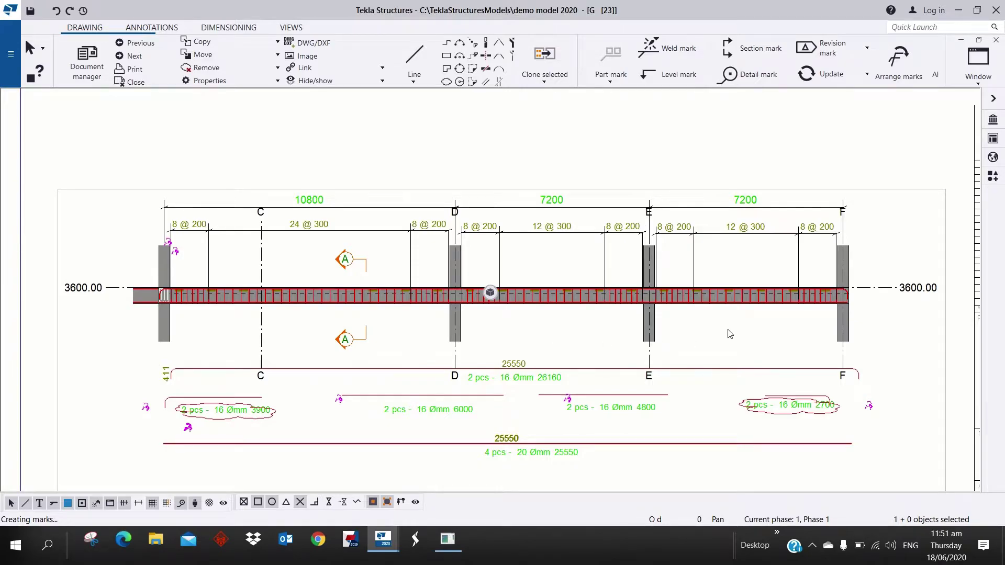
pyautogui.scroll(-1, 729, 325)
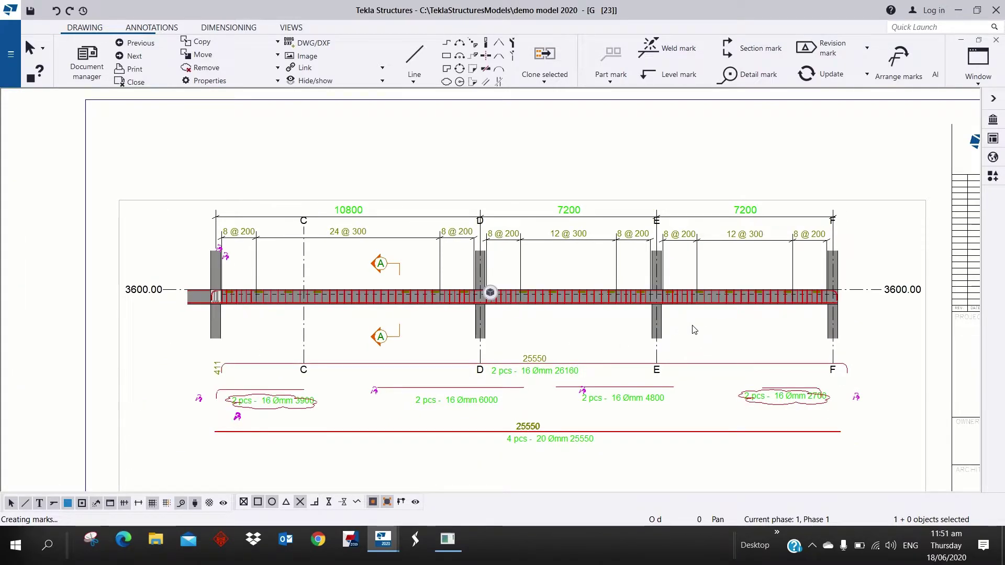
pyautogui.scroll(-4, 709, 396)
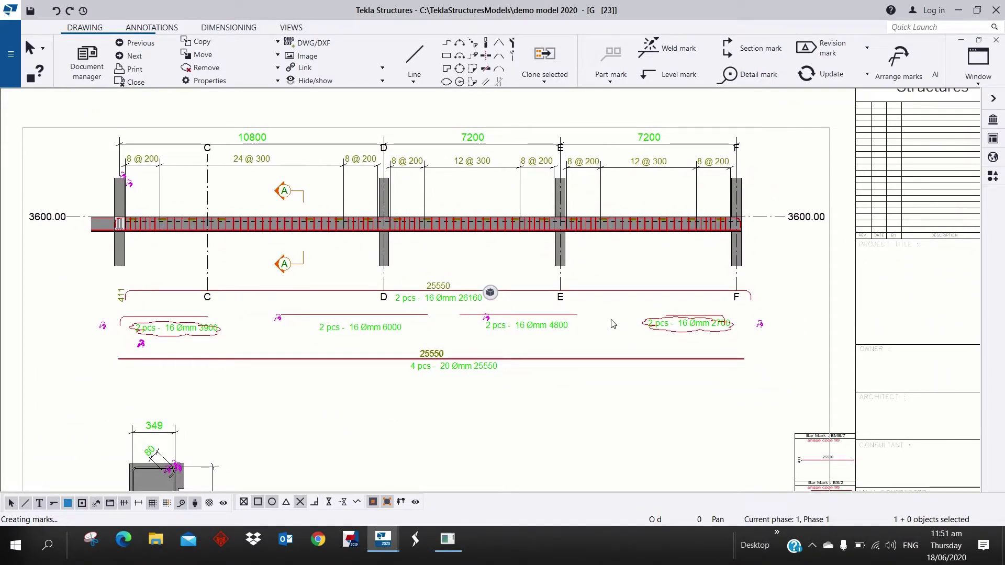
pyautogui.scroll(5, 616, 338)
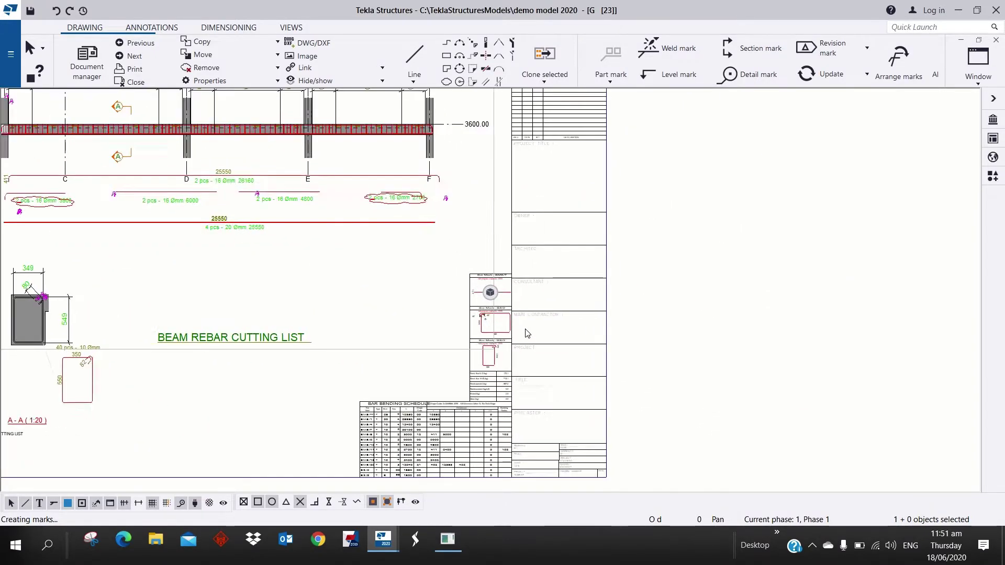
pyautogui.scroll(2, 505, 324)
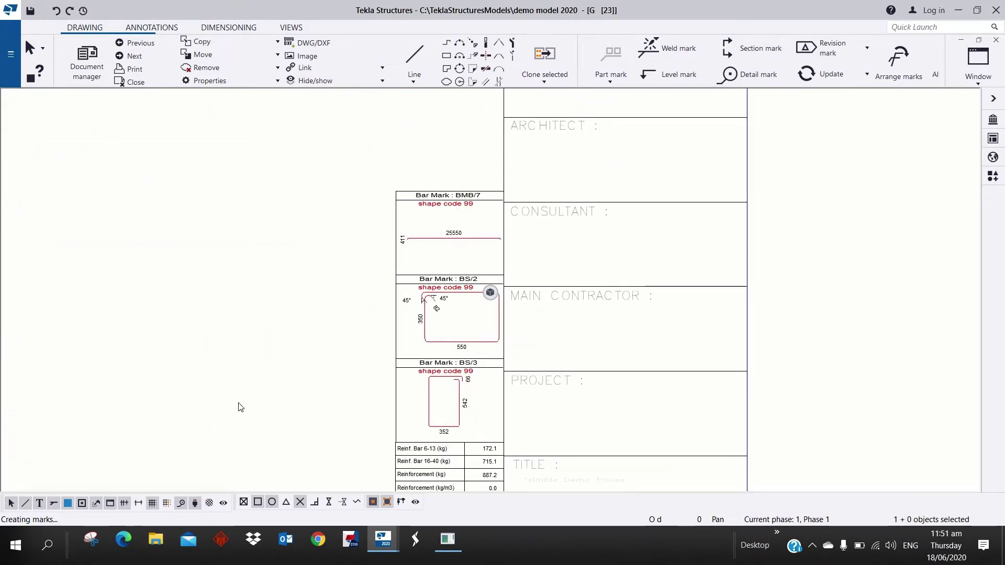
pyautogui.moveTo(203, 375); pyautogui.dragTo(309, 231, button='middle')
pyautogui.scroll(2, 411, 164)
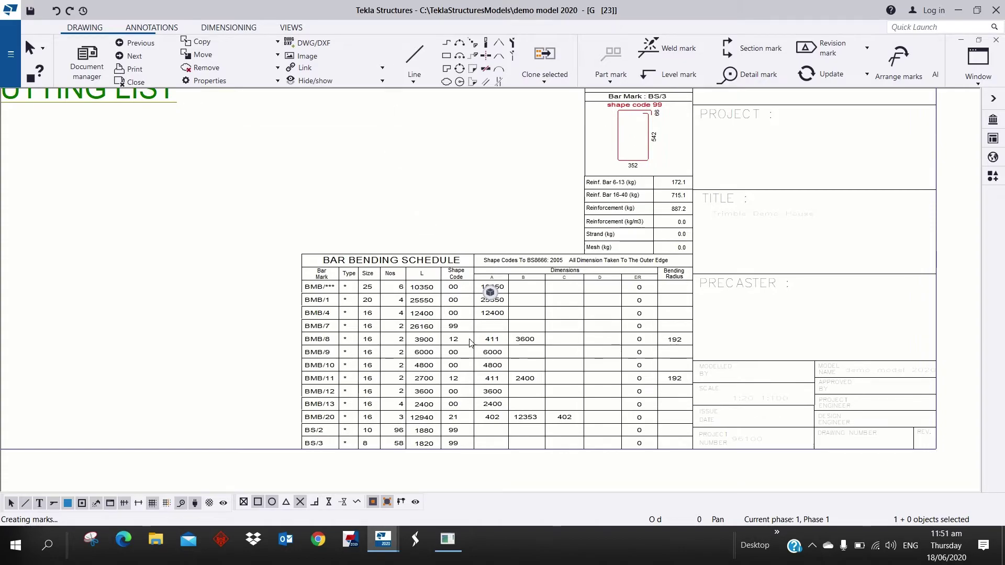
pyautogui.scroll(2, 465, 362)
pyautogui.moveTo(465, 362)
pyautogui.mouseDown(button='middle')
pyautogui.moveTo(335, 301)
pyautogui.moveTo(380, 323)
pyautogui.mouseUp(button='middle')
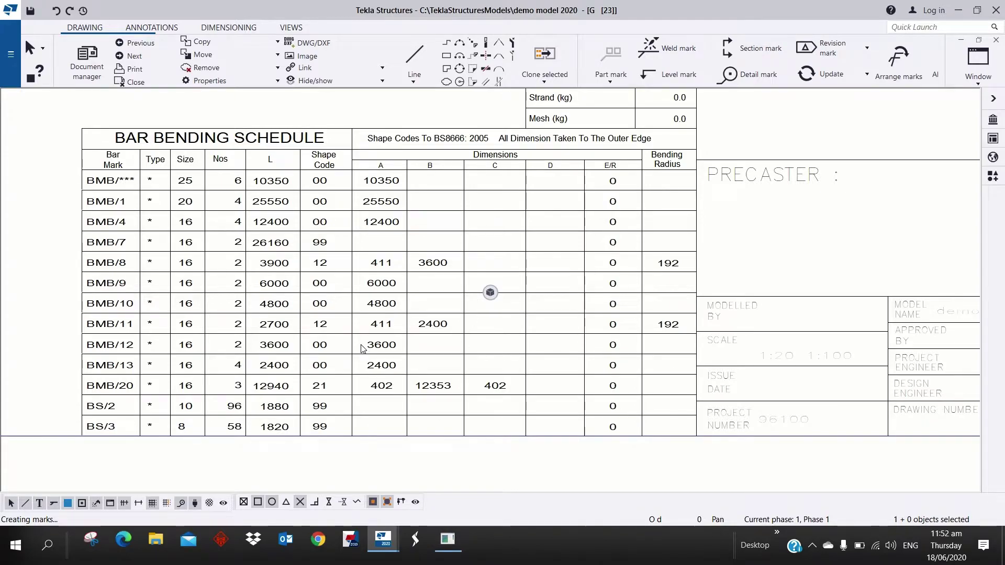
pyautogui.scroll(-7, 362, 348)
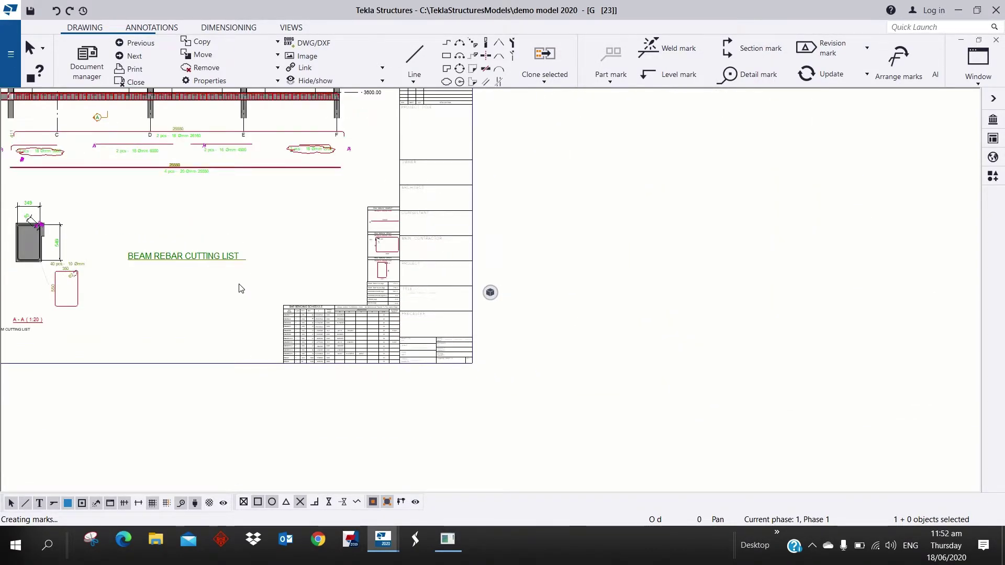
pyautogui.moveTo(283, 320)
pyautogui.mouseDown(button='middle')
pyautogui.moveTo(319, 335)
pyautogui.moveTo(359, 285)
pyautogui.mouseUp(button='middle')
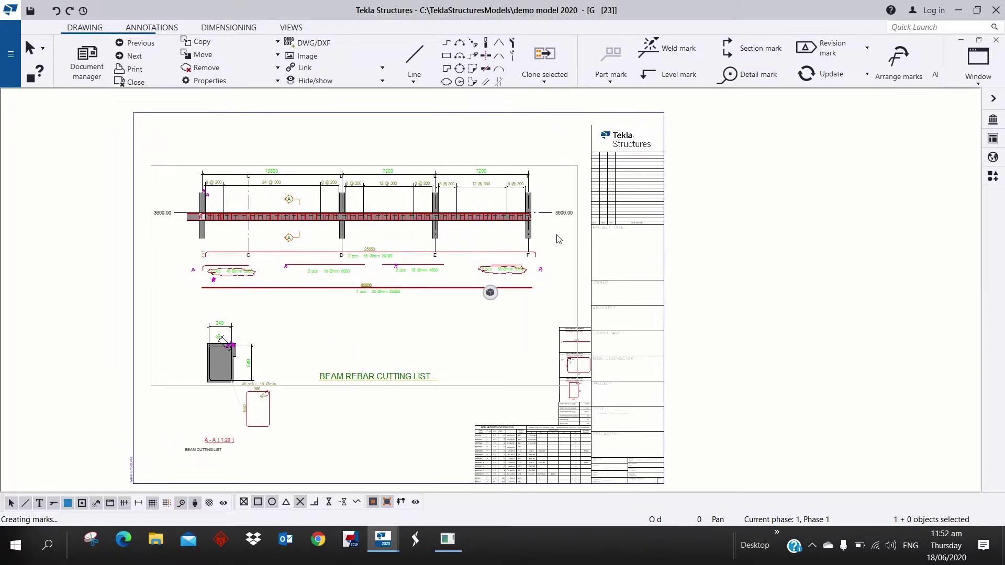
# Step: Arrange the beam cutting list drawing and the 3D model view side by side
pyautogui.click(978, 60)
pyautogui.click(943, 121)
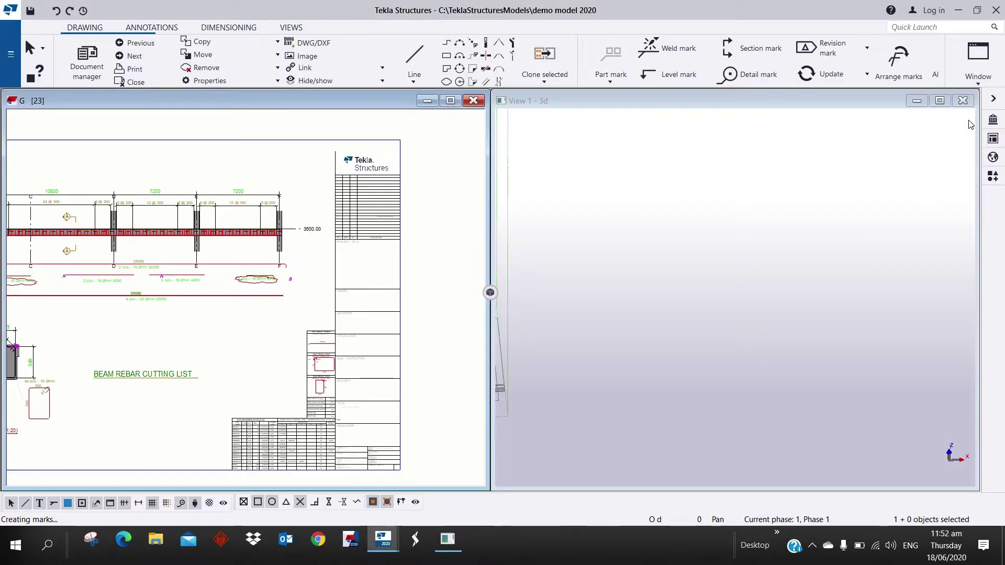
# Step: Look over the building's front bays in the 3D model view and close the beam cutting list drawing
pyautogui.scroll(10, 713, 337)
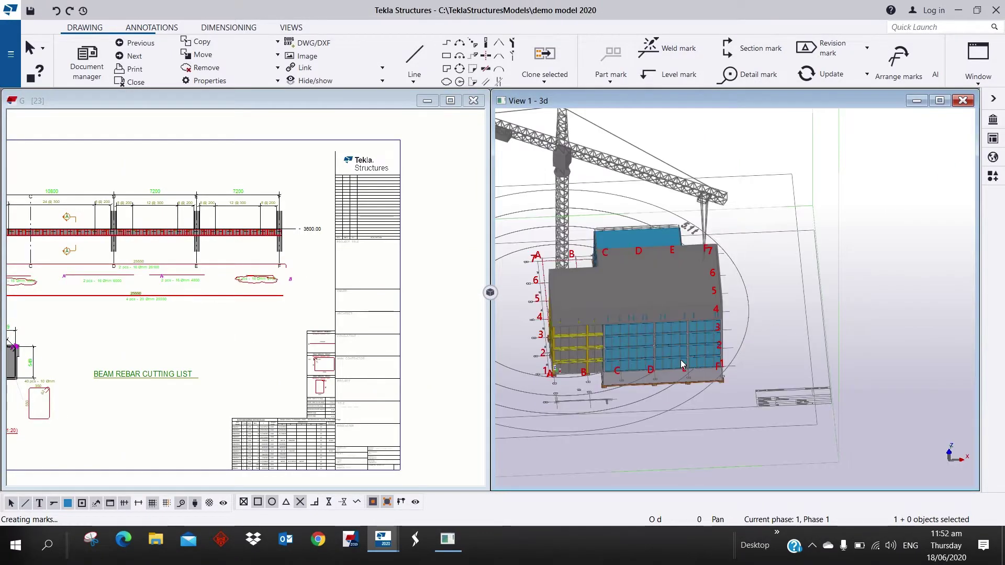
pyautogui.moveTo(684, 363); pyautogui.dragTo(630, 319, button='middle')
pyautogui.scroll(10, 630, 318)
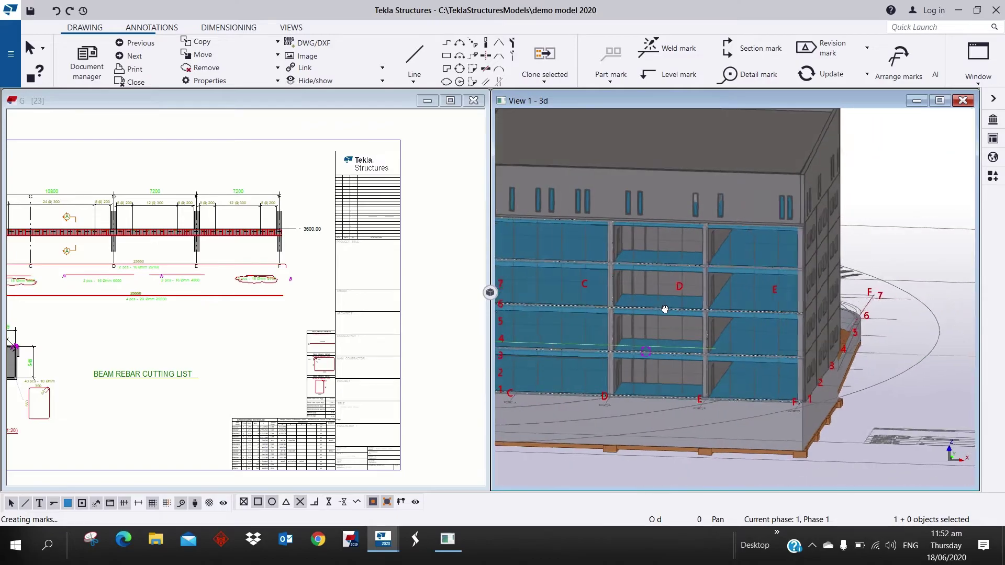
pyautogui.scroll(1, 684, 332)
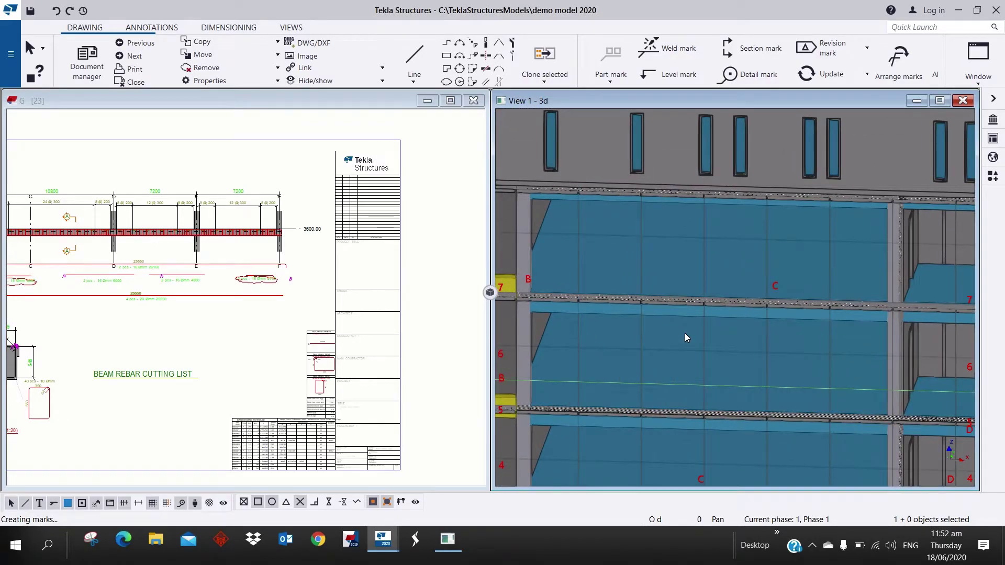
pyautogui.hotkey('ctrl', '2')
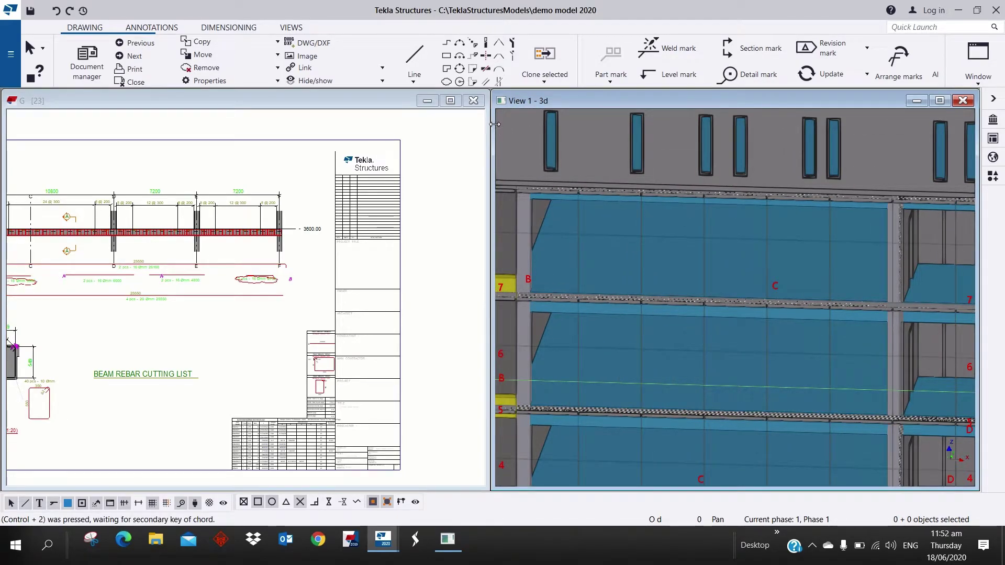
pyautogui.click(473, 100)
pyautogui.click(269, 338)
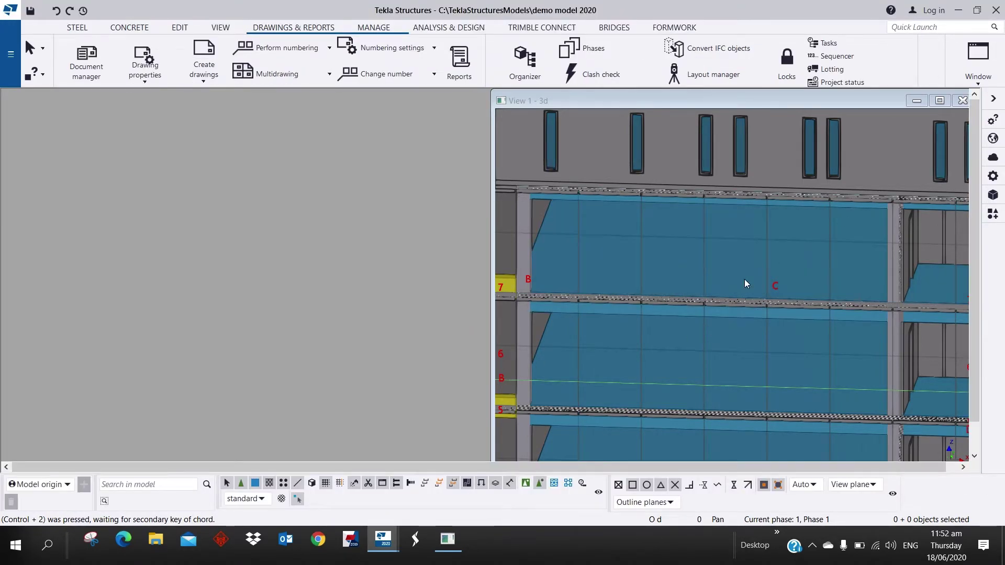
# Step: Open the document manager beside the model and highlight the BEAM CUTTING LIST drawing's objects in the 3D view
pyautogui.click(85, 55)
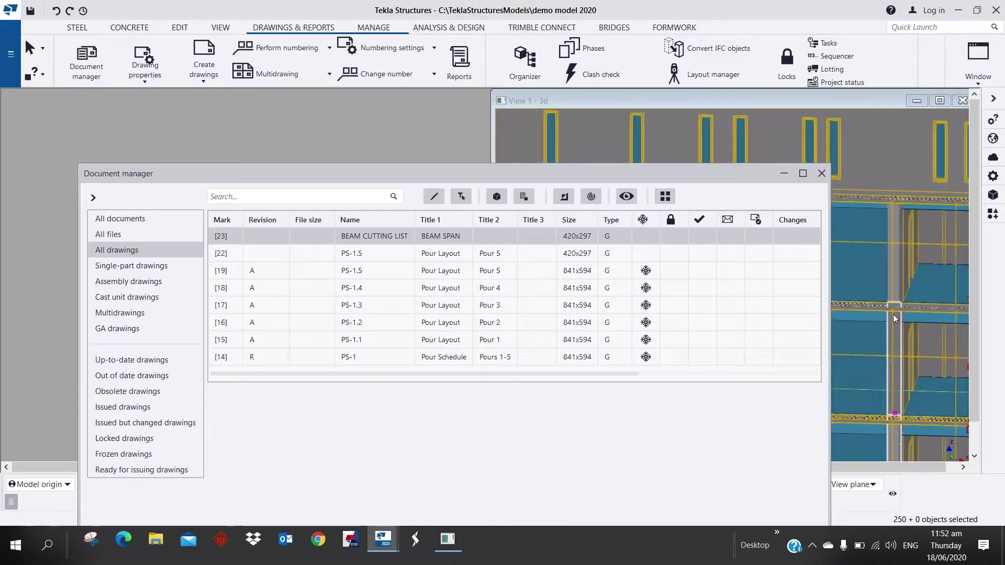
pyautogui.scroll(-3, 903, 187)
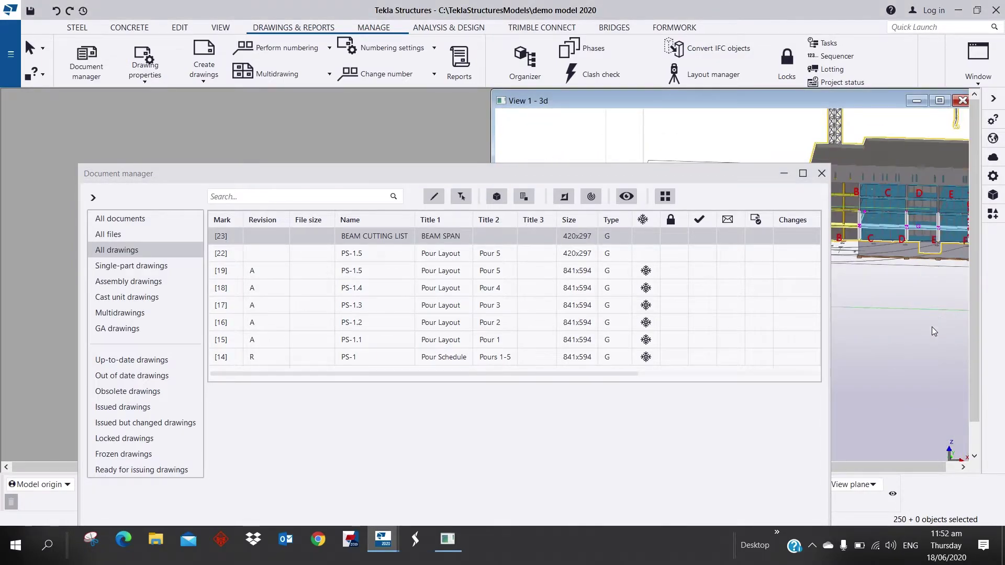
pyautogui.moveTo(932, 326); pyautogui.dragTo(872, 117, button='middle')
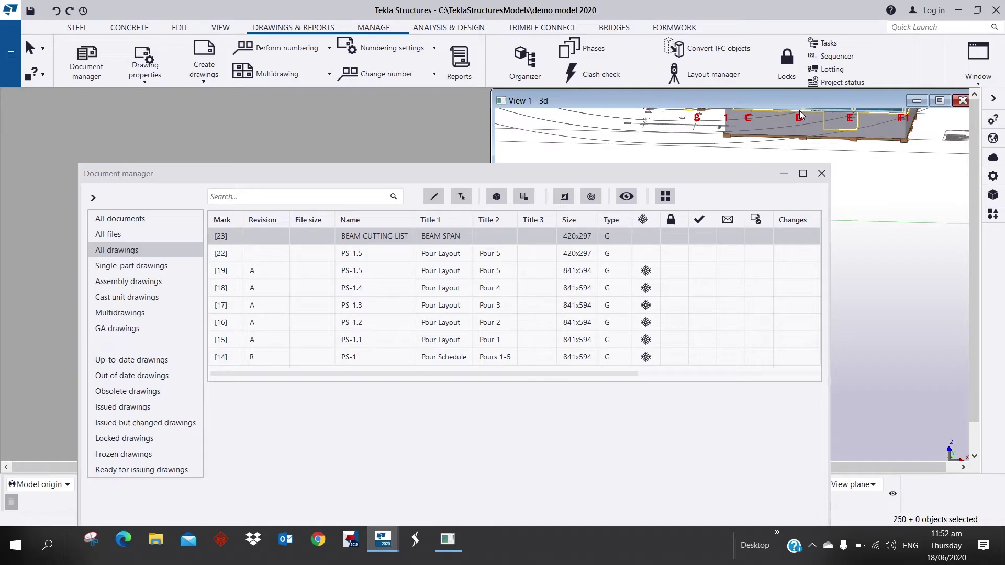
pyautogui.moveTo(737, 174); pyautogui.dragTo(438, 170)
pyautogui.scroll(5, 804, 277)
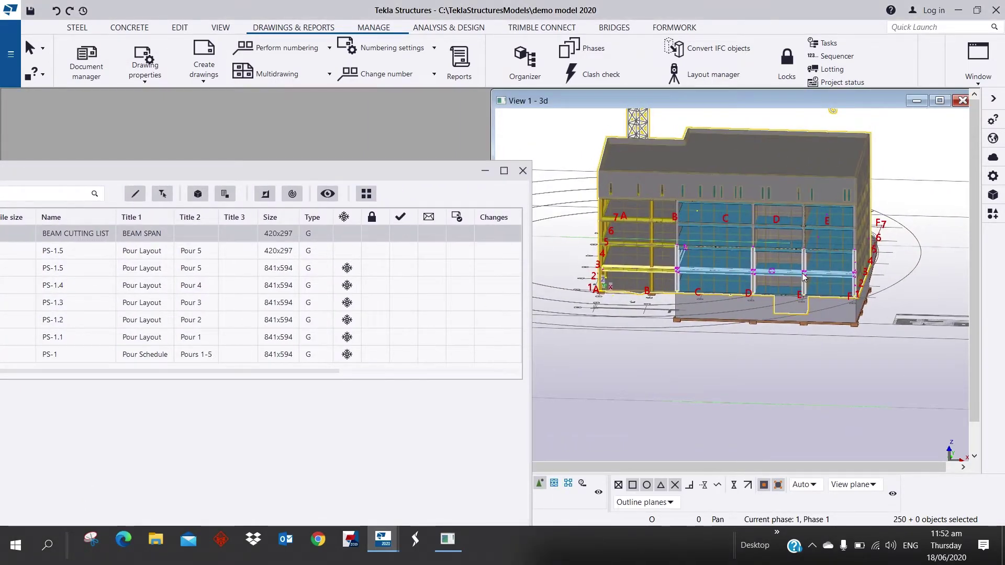
pyautogui.scroll(3, 804, 277)
pyautogui.scroll(-1, 789, 343)
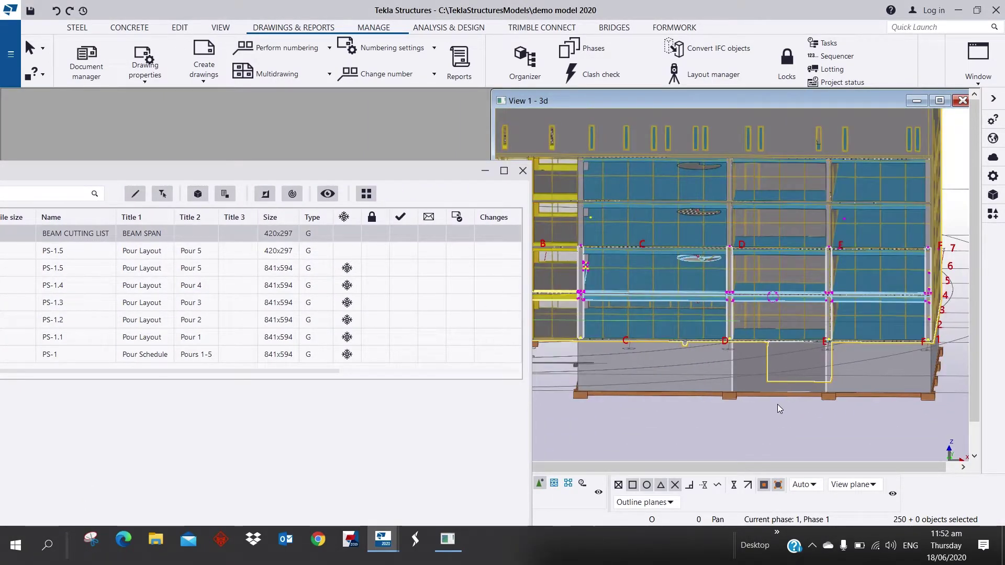
pyautogui.hotkey('ctrl', 'p')
pyautogui.hotkey('ctrl', 'p')
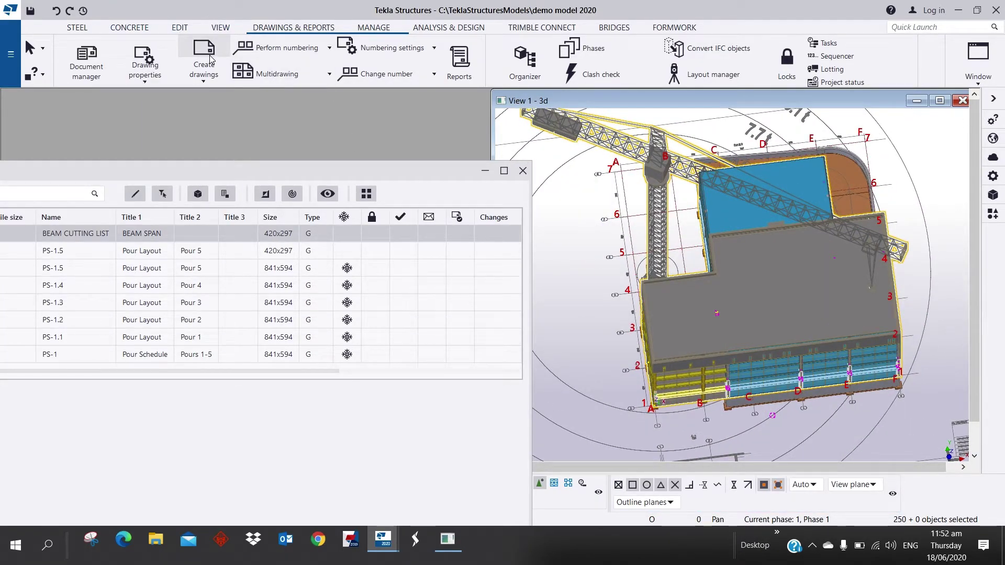
# Step: Make the named view Grid 1 visible and switch it from 3D to a plane view
pyautogui.click(219, 27)
pyautogui.click(86, 61)
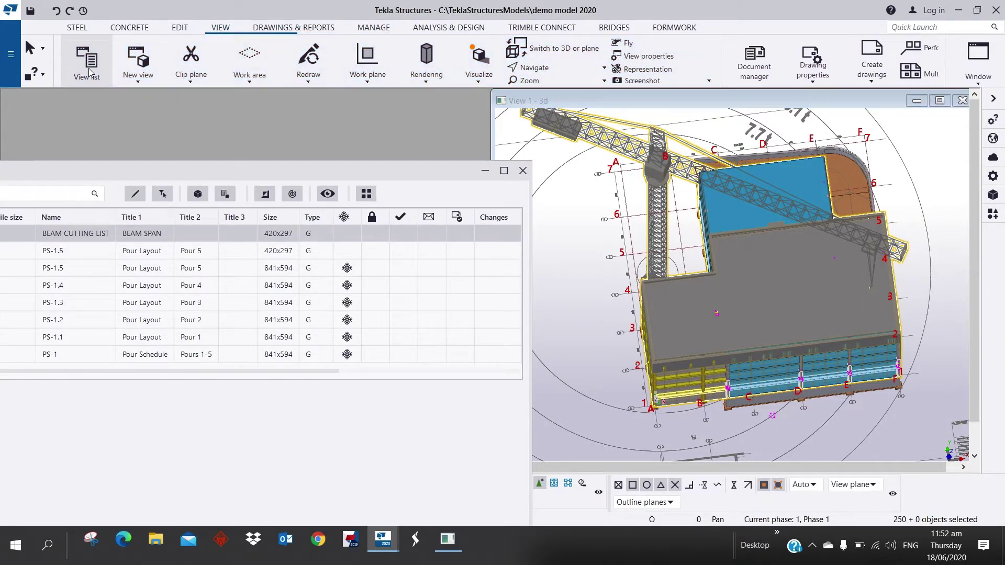
pyautogui.click(89, 219)
pyautogui.click(191, 226)
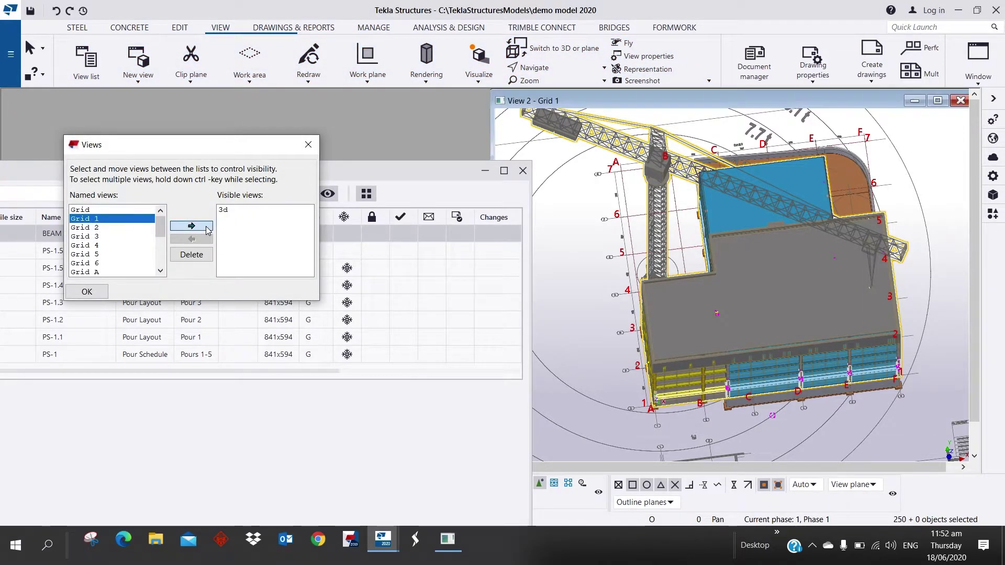
pyautogui.click(309, 145)
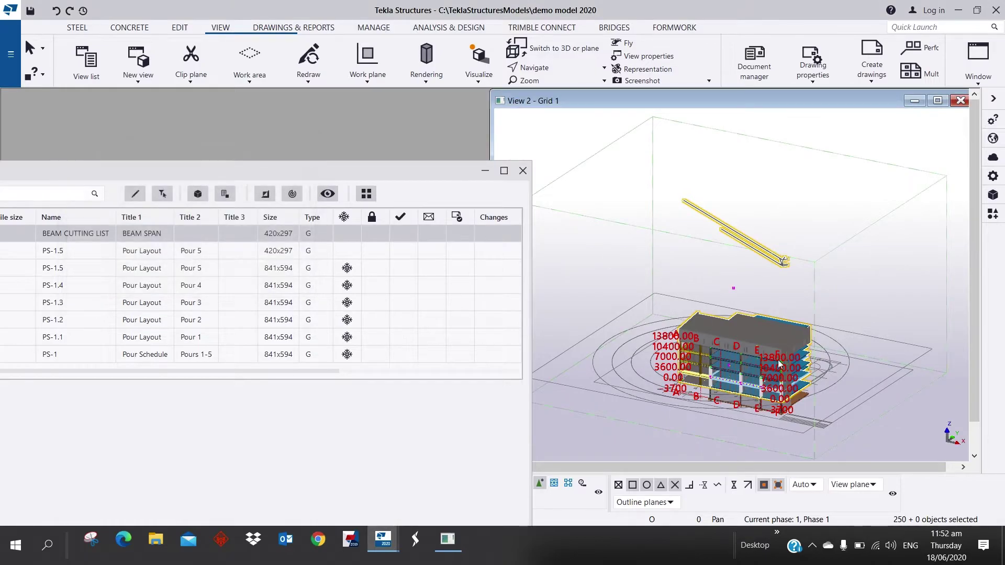
pyautogui.click(866, 330)
pyautogui.hotkey('ctrl', 'p')
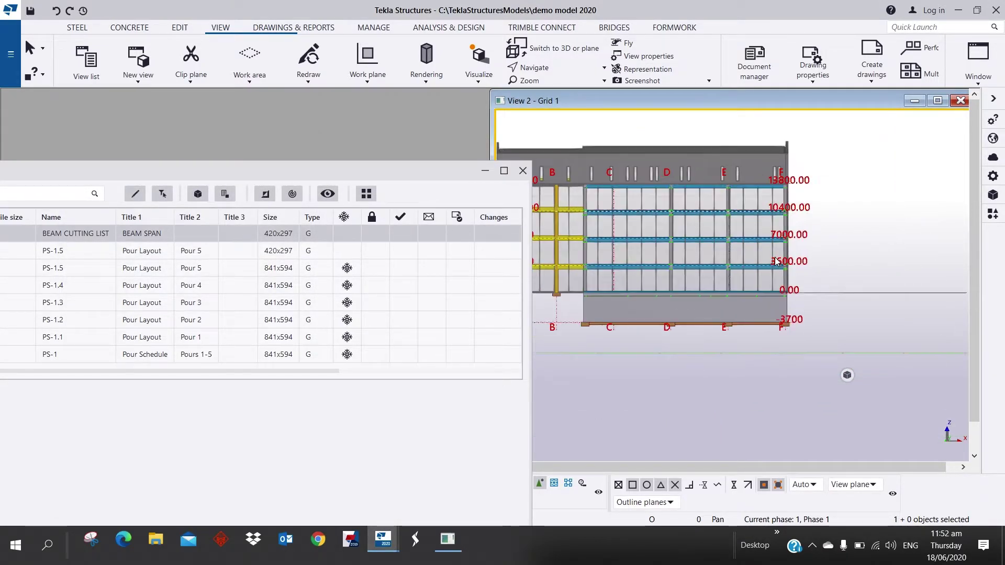
# Step: Select the model objects belonging to the BEAM CUTTING LIST drawing and inspect the beam at level 3600 in Grid 1
pyautogui.scroll(5, 777, 261)
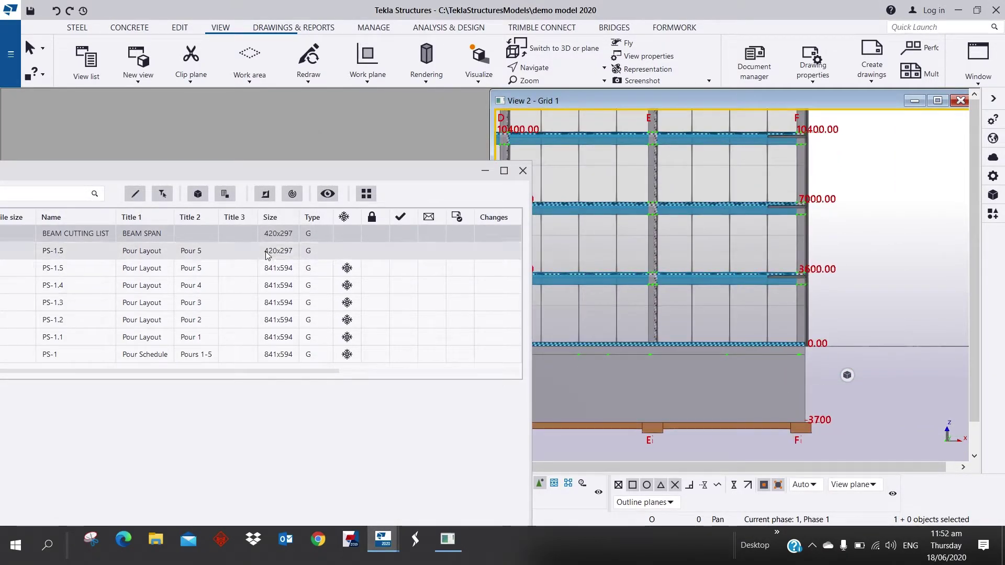
pyautogui.click(197, 195)
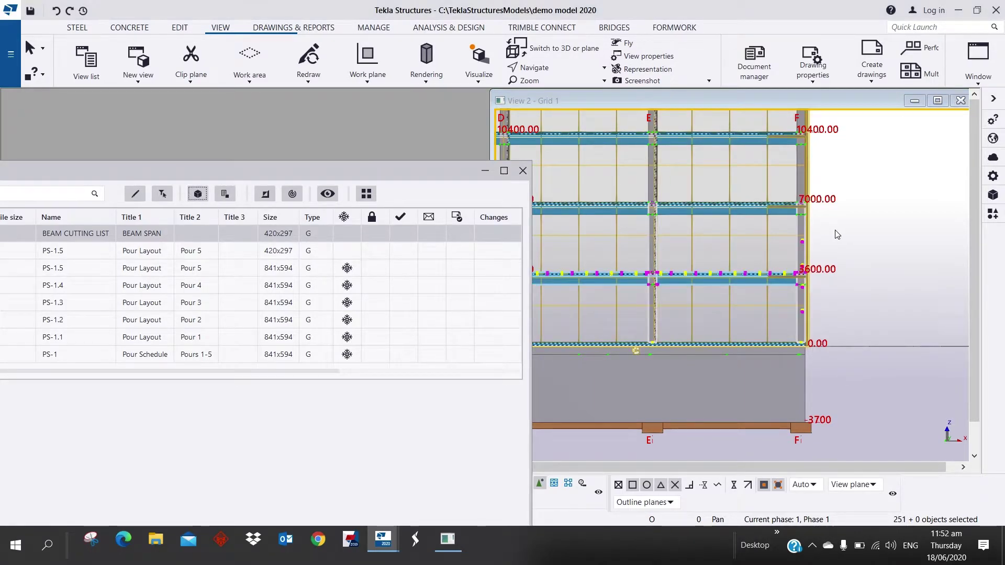
pyautogui.scroll(8, 686, 298)
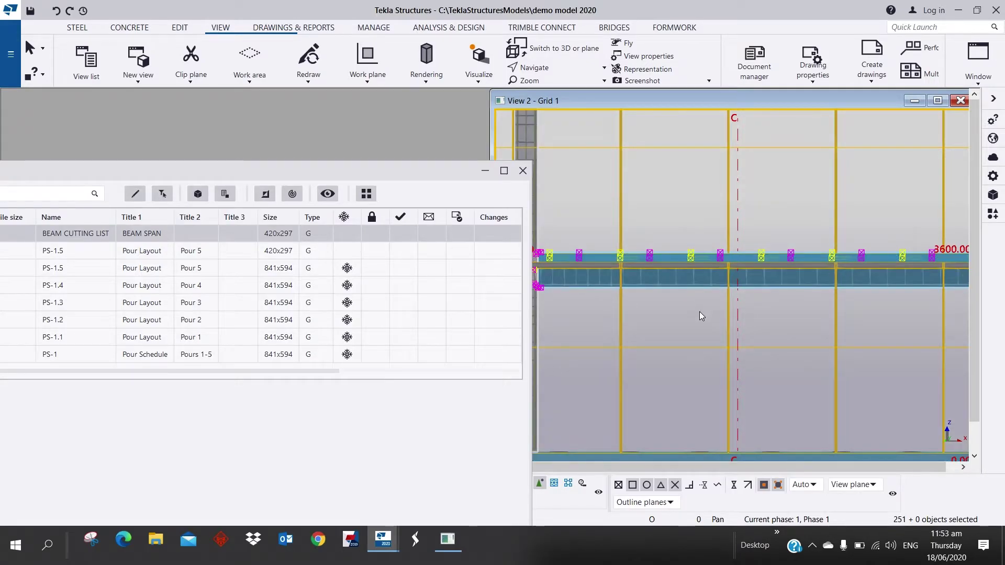
# Step: Hide the Arch, Crane, MEP, Rebar and Structural Precast reference model groups
pyautogui.click(994, 198)
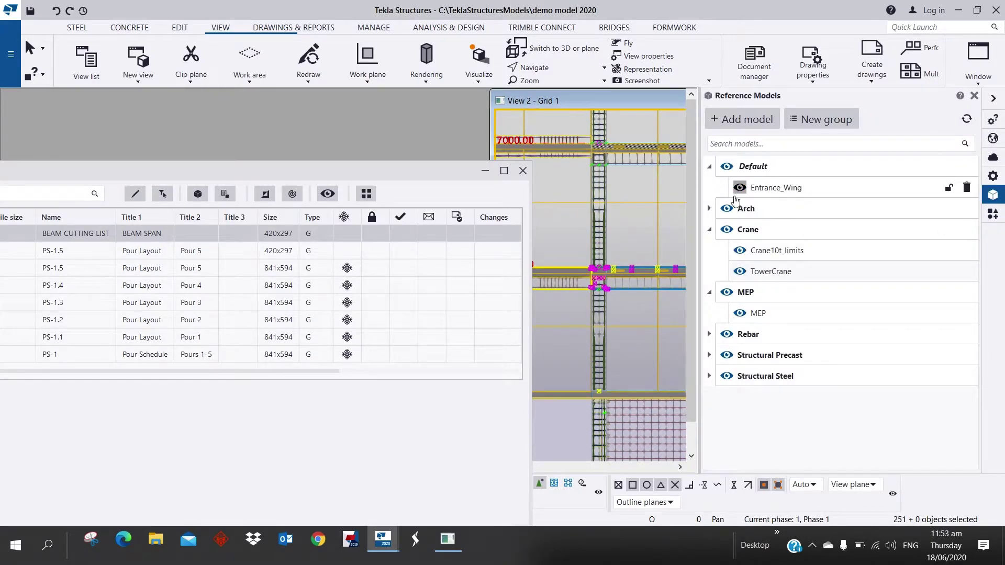
pyautogui.click(727, 209)
pyautogui.click(727, 230)
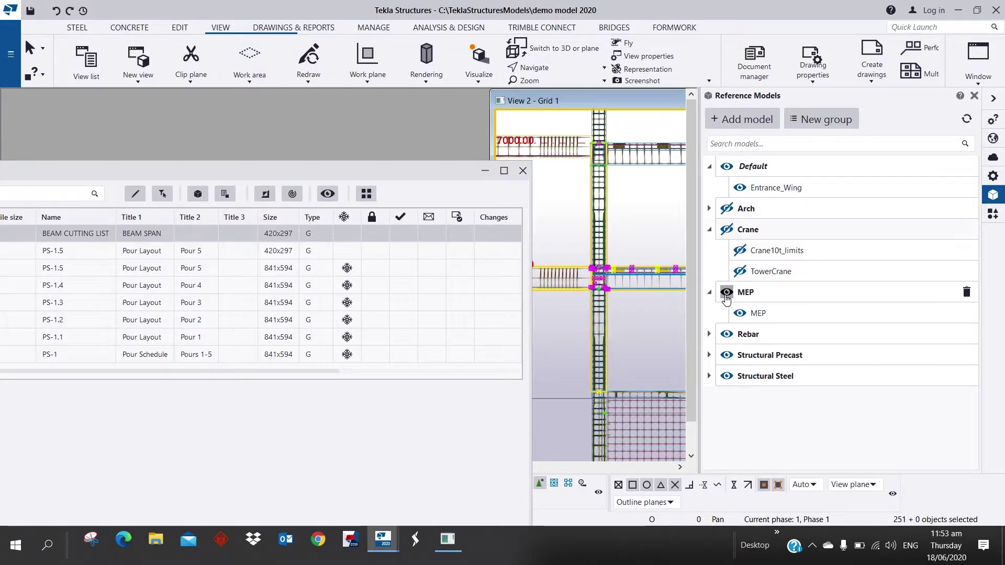
pyautogui.click(726, 292)
pyautogui.click(727, 334)
pyautogui.click(727, 355)
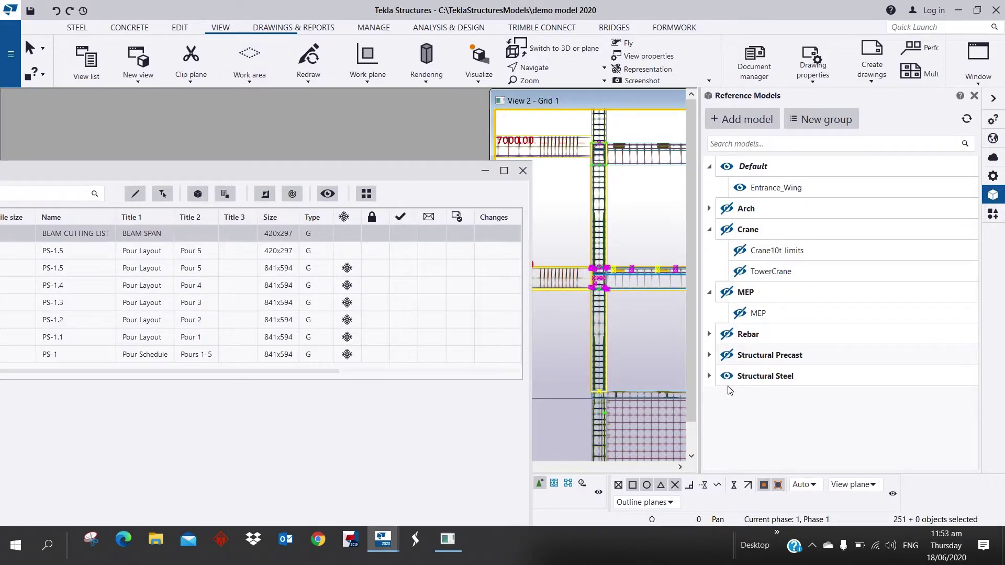
pyautogui.click(974, 95)
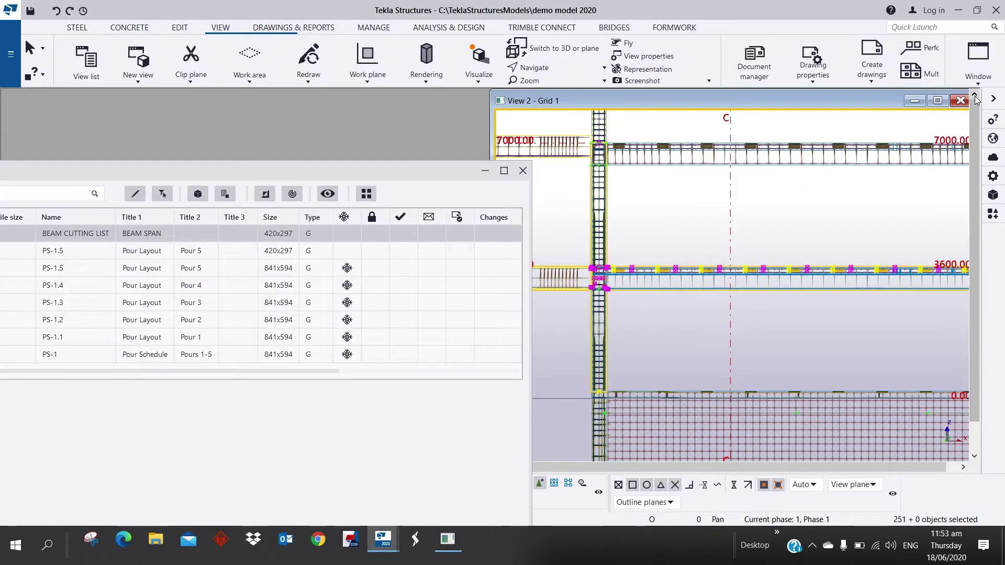
# Step: Reopen the BEAM CUTTING LIST drawing beside the Grid 1 model view, with the document manager minimized
pyautogui.click(253, 243)
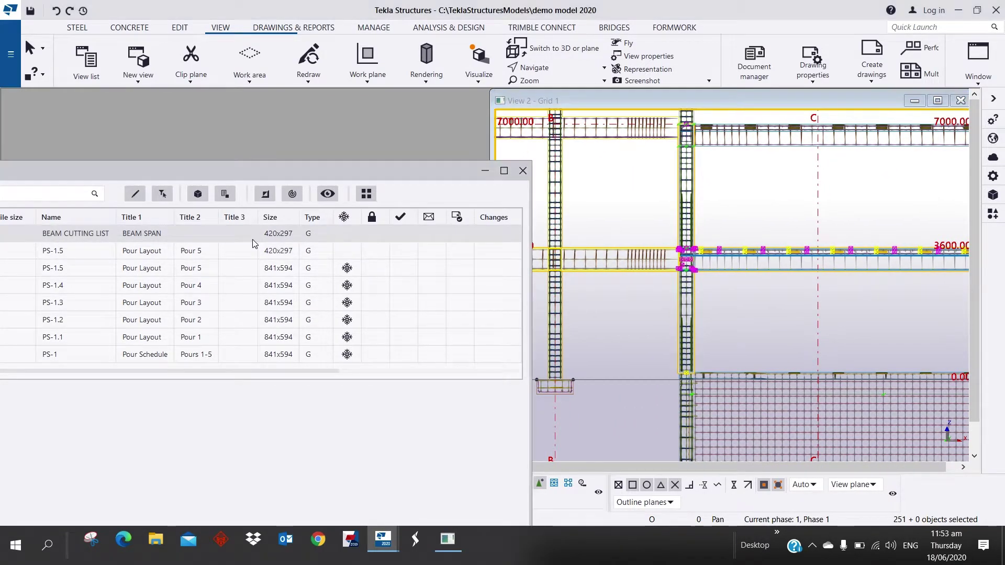
pyautogui.doubleClick(266, 233)
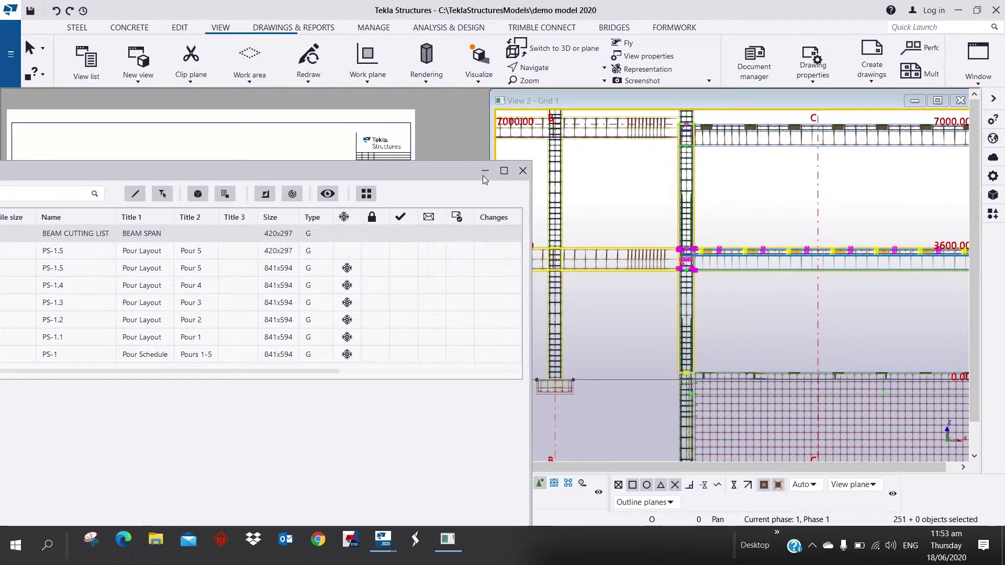
pyautogui.click(485, 176)
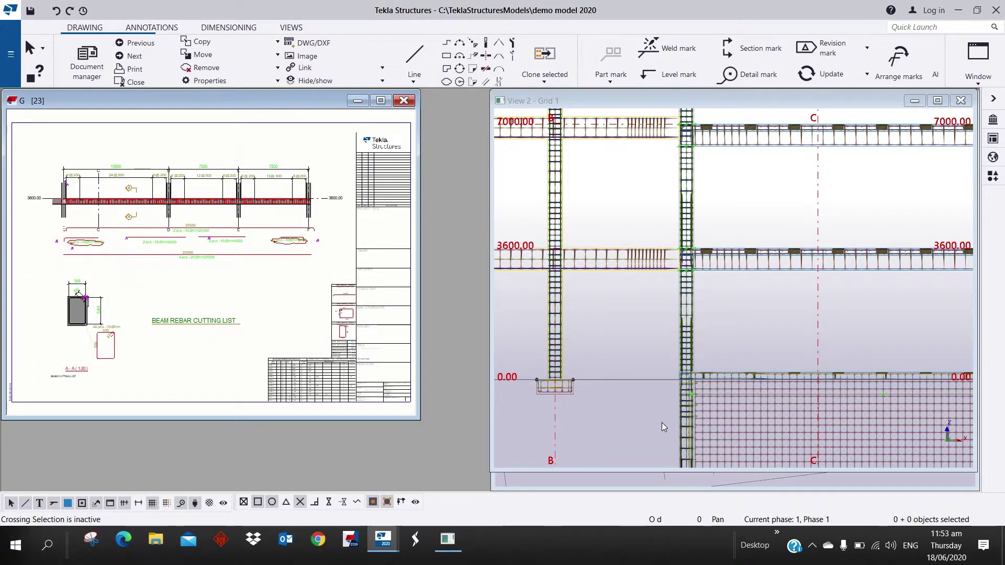
pyautogui.moveTo(629, 356)
pyautogui.mouseDown(button='middle')
pyautogui.moveTo(649, 246)
pyautogui.moveTo(673, 248)
pyautogui.moveTo(680, 235)
pyautogui.moveTo(713, 257)
pyautogui.moveTo(596, 304)
pyautogui.moveTo(683, 269)
pyautogui.mouseUp(button='middle')
pyautogui.scroll(2, 634, 277)
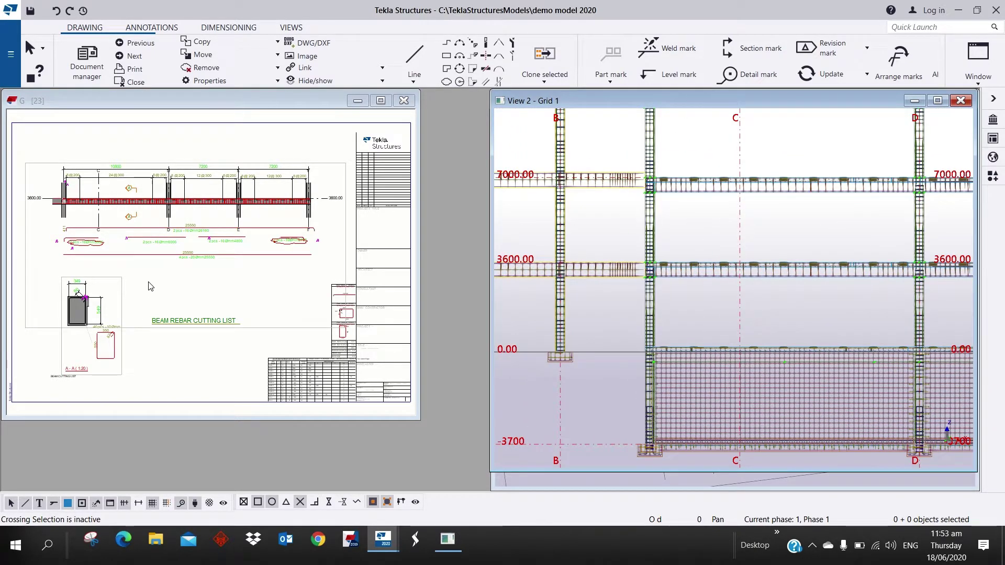
# Step: Stretch the beam elevation's view boundary outward past grid B to include the neighbouring beam and column
pyautogui.click(361, 203)
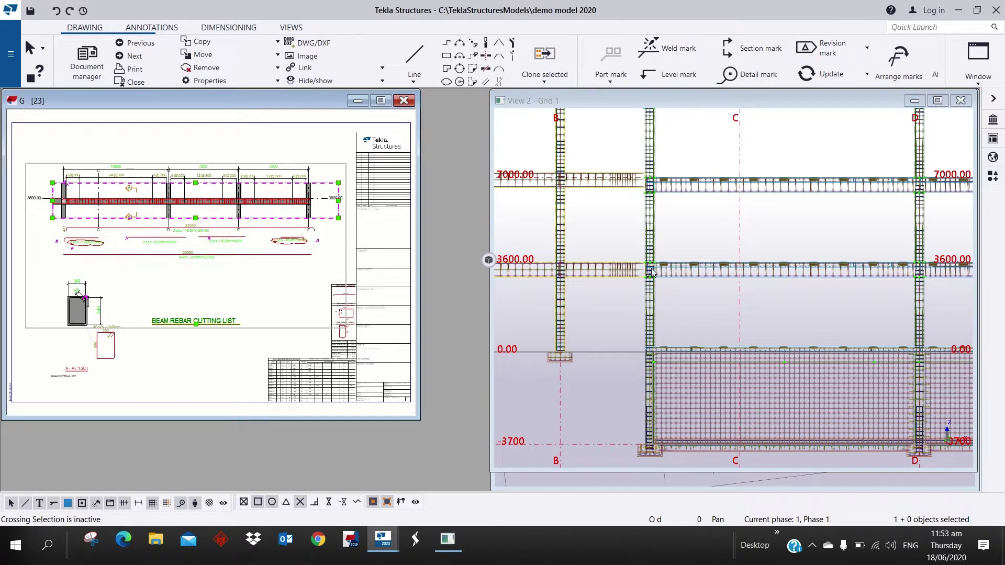
pyautogui.moveTo(44, 212); pyautogui.dragTo(258, 275, button='middle')
pyautogui.scroll(3, 264, 272)
pyautogui.moveTo(262, 269); pyautogui.dragTo(80, 276)
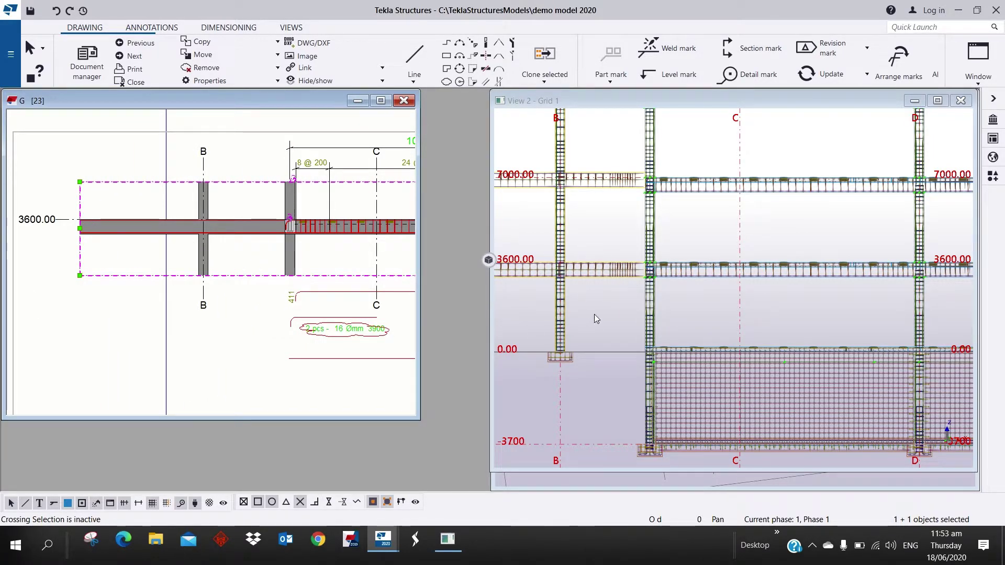
# Step: Pull the elevation's view boundary back to the outer face of the column between grids B and C
pyautogui.scroll(1, 96, 277)
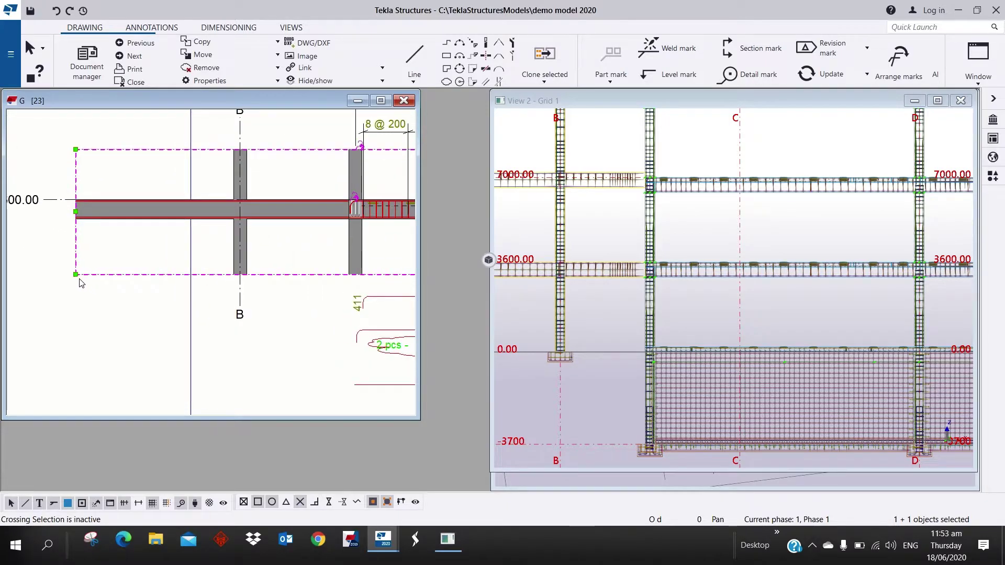
pyautogui.moveTo(86, 278); pyautogui.dragTo(348, 280)
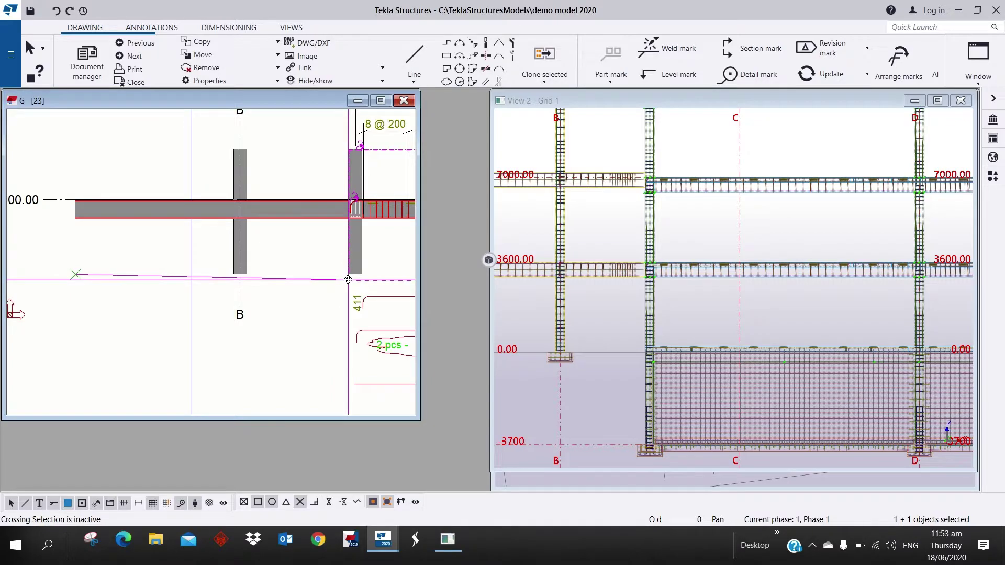
pyautogui.click(320, 362)
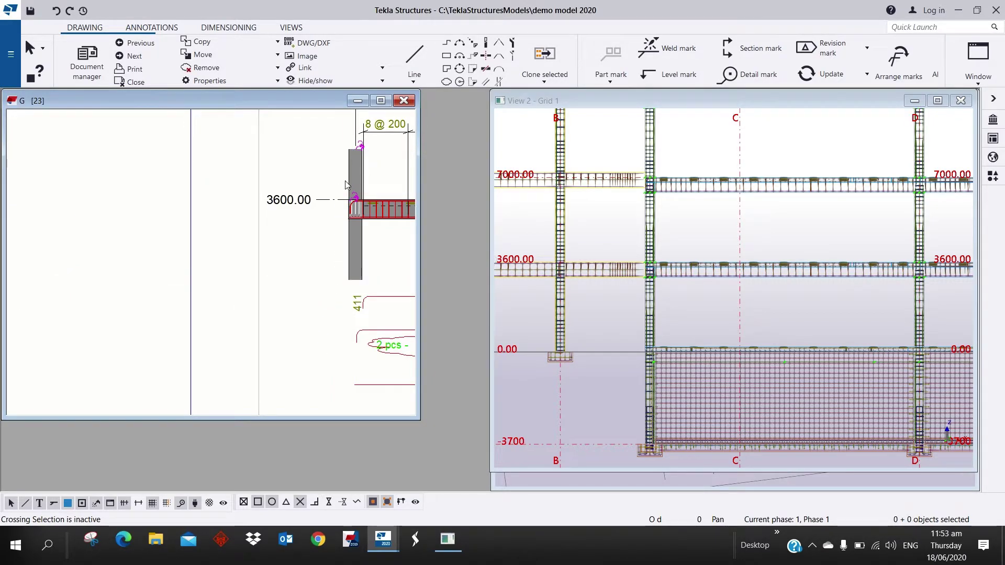
# Step: Examine the cropped beam elevation, its spacing dimensions and the bar pullouts near the end column
pyautogui.scroll(3, 352, 306)
pyautogui.moveTo(352, 307); pyautogui.dragTo(197, 303, button='middle')
pyautogui.scroll(-1, 196, 302)
pyautogui.scroll(-5, 197, 303)
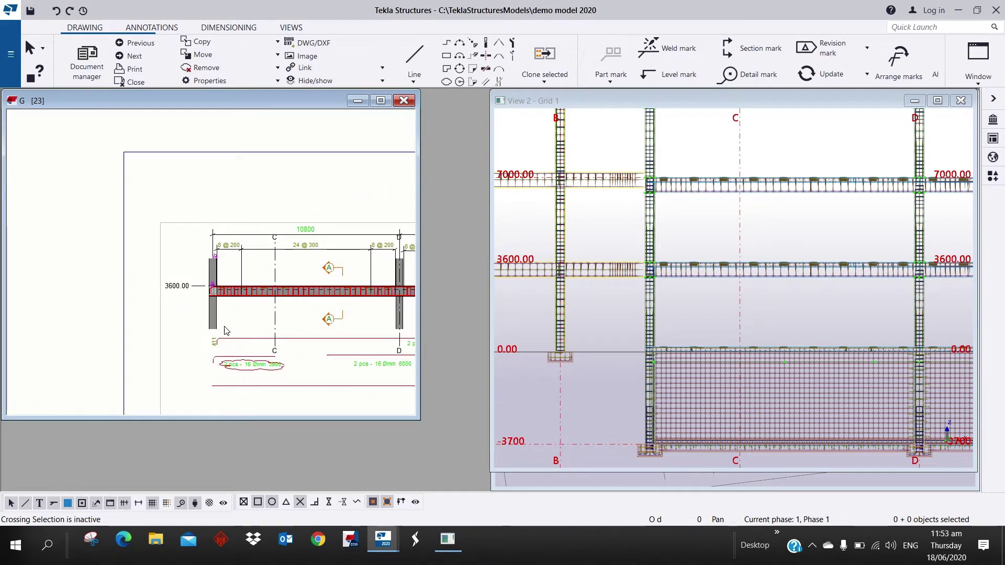
pyautogui.moveTo(104, 250)
pyautogui.mouseDown(button='middle')
pyautogui.moveTo(171, 228)
pyautogui.moveTo(182, 191)
pyautogui.mouseUp(button='middle')
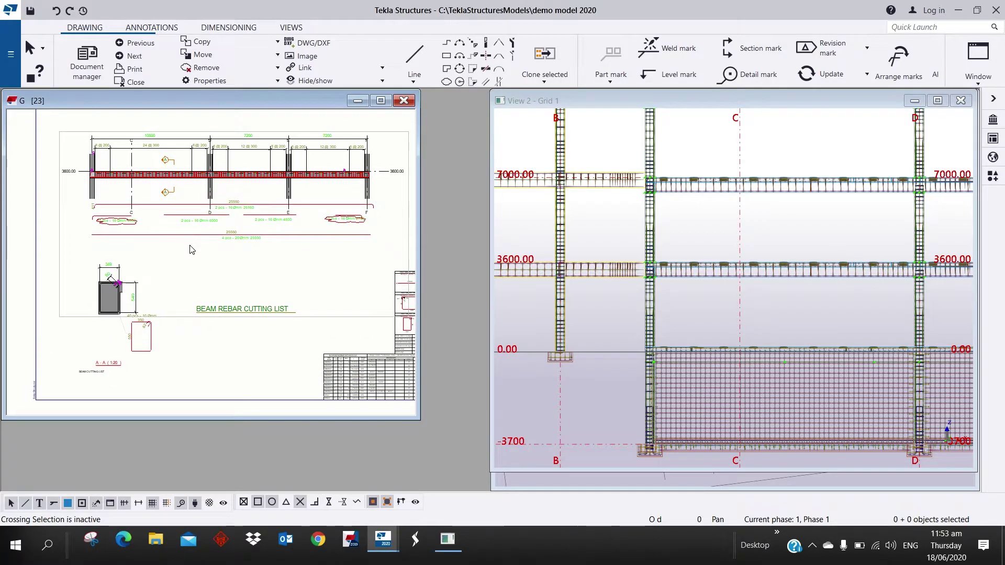
pyautogui.moveTo(225, 307); pyautogui.dragTo(337, 355, button='middle')
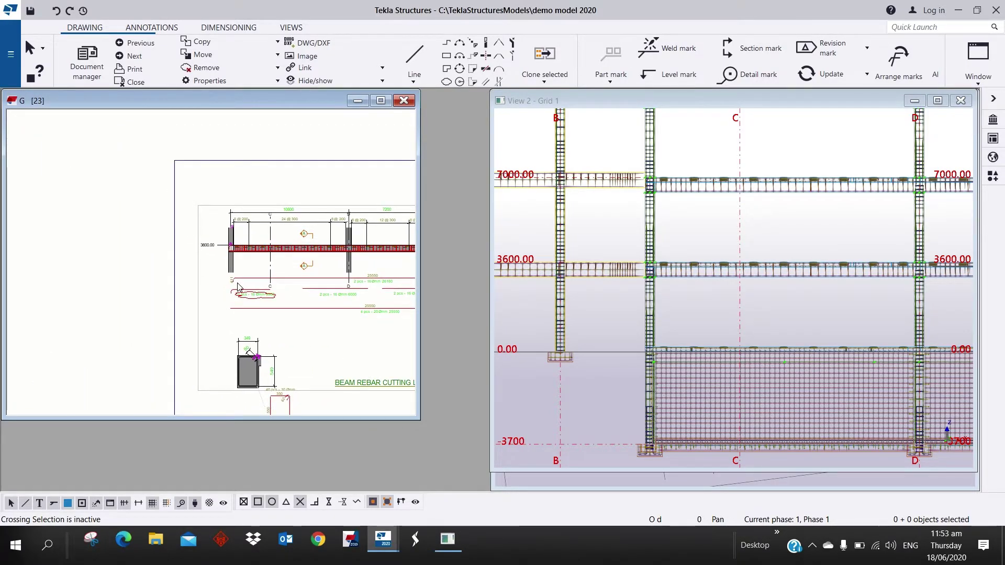
pyautogui.scroll(3, 210, 272)
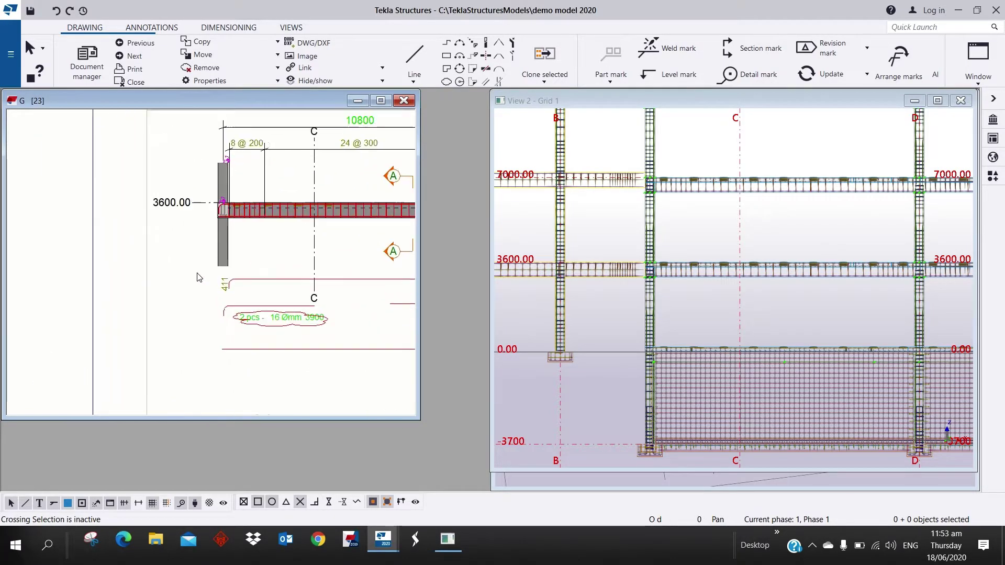
# Step: Select the beam elevation view and check the bar marks listed in the bar bending schedule
pyautogui.click(148, 225)
pyautogui.scroll(-5, 292, 352)
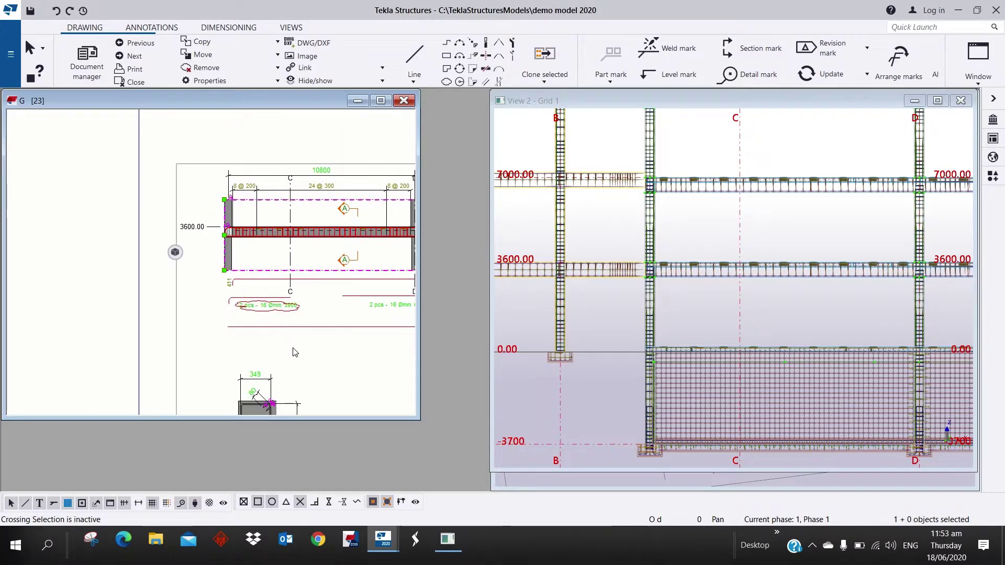
pyautogui.moveTo(337, 410); pyautogui.dragTo(131, 167, button='middle')
pyautogui.scroll(5, 162, 196)
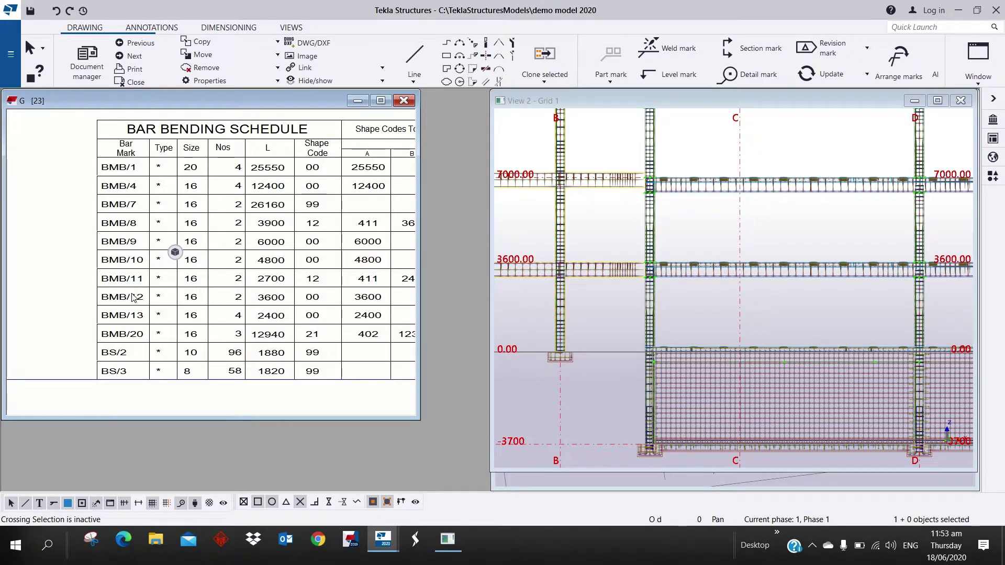
pyautogui.scroll(-3, 136, 361)
pyautogui.scroll(4, 159, 280)
pyautogui.moveTo(159, 279); pyautogui.dragTo(377, 429, button='middle')
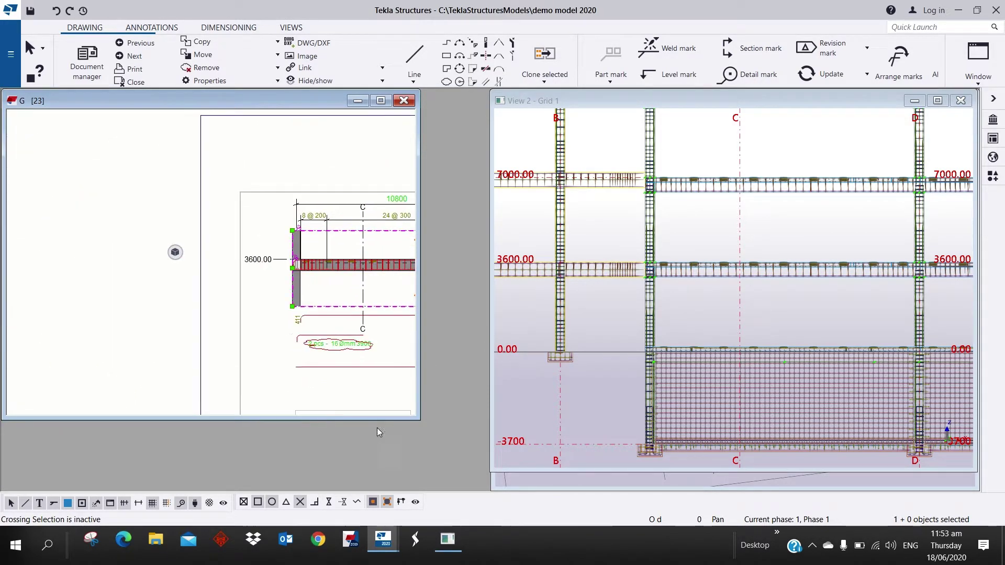
# Step: Stretch the elevation's view boundary outward past grid B again to take in the neighbouring beam
pyautogui.scroll(2, 271, 265)
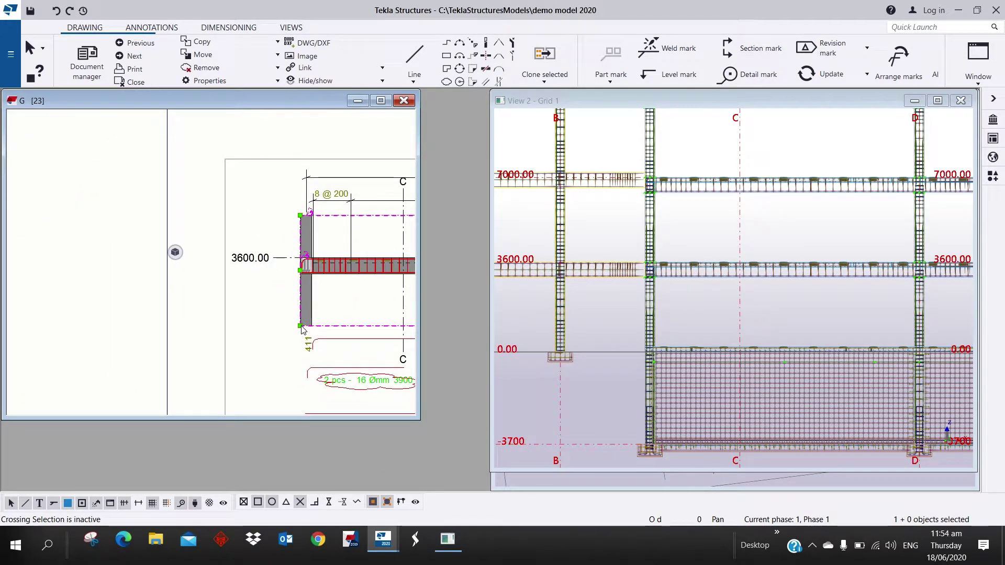
pyautogui.moveTo(302, 330); pyautogui.dragTo(297, 321, button='middle')
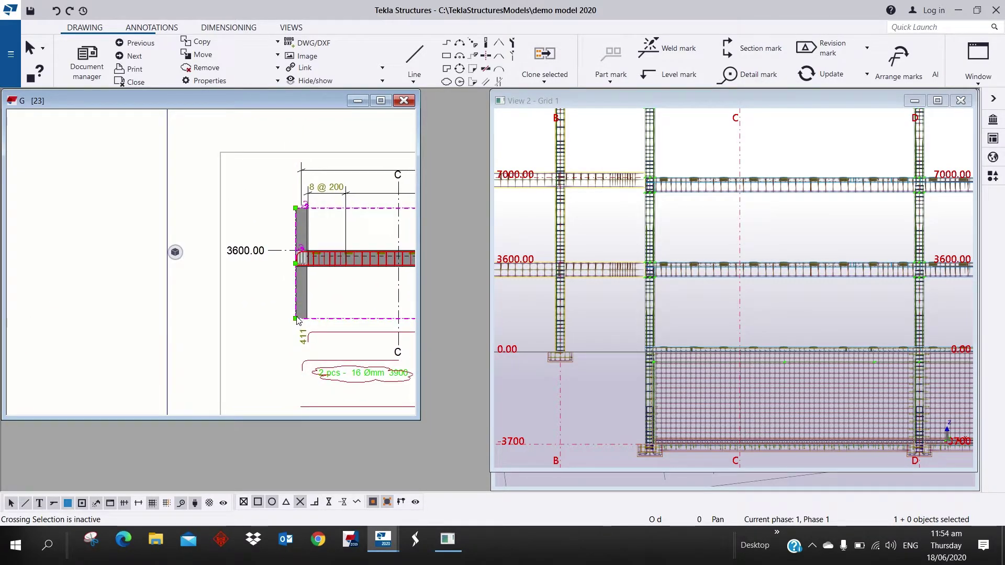
pyautogui.moveTo(296, 318); pyautogui.dragTo(150, 320)
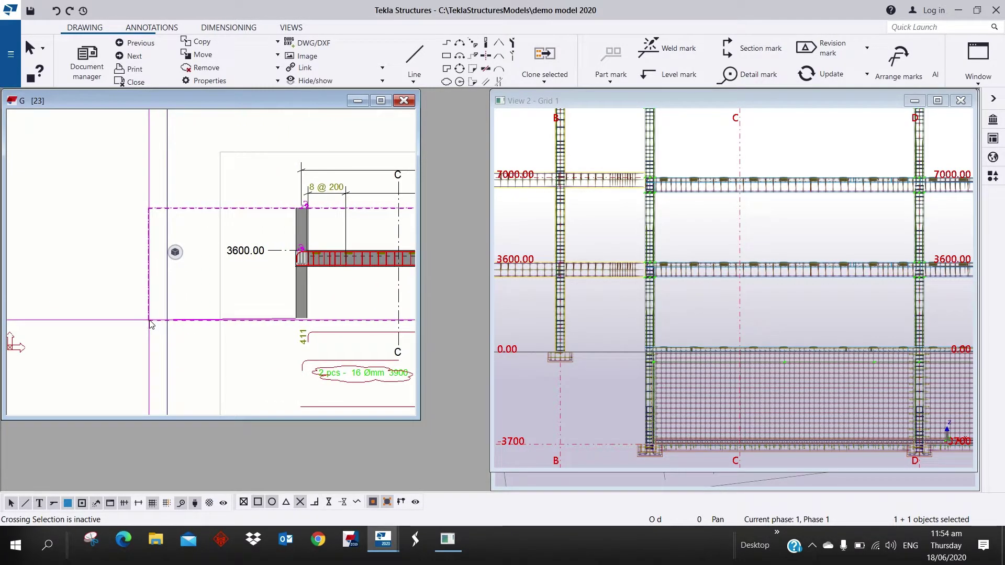
pyautogui.scroll(-8, 226, 303)
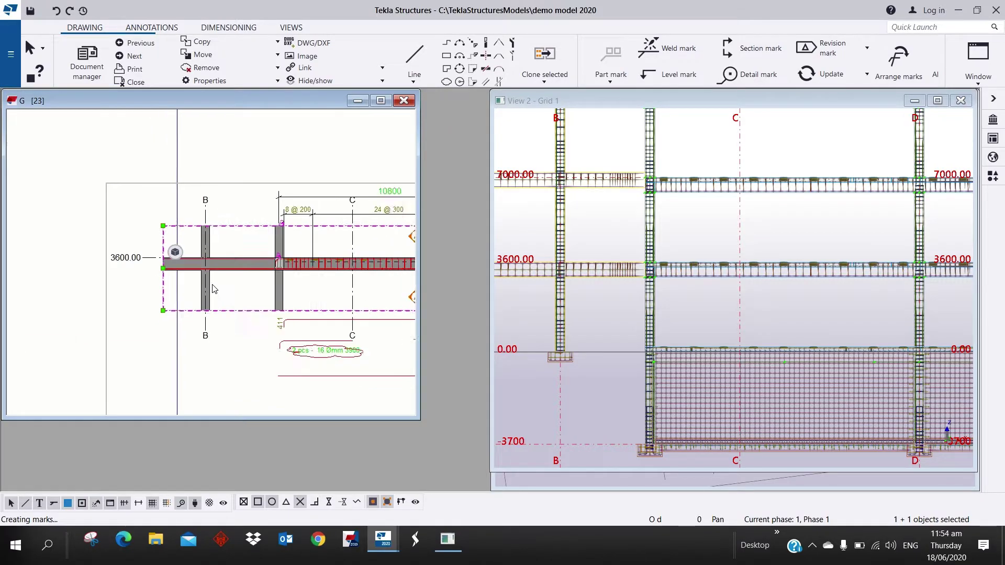
# Step: Check the bar bending schedule and bar shape details for entries from the neighbouring beam
pyautogui.scroll(5, 249, 317)
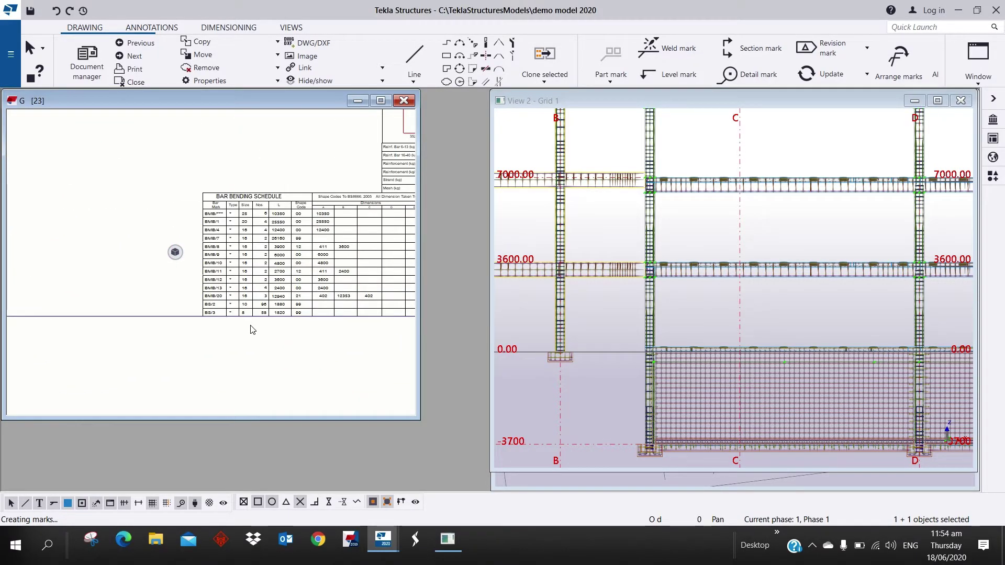
pyautogui.scroll(3, 238, 242)
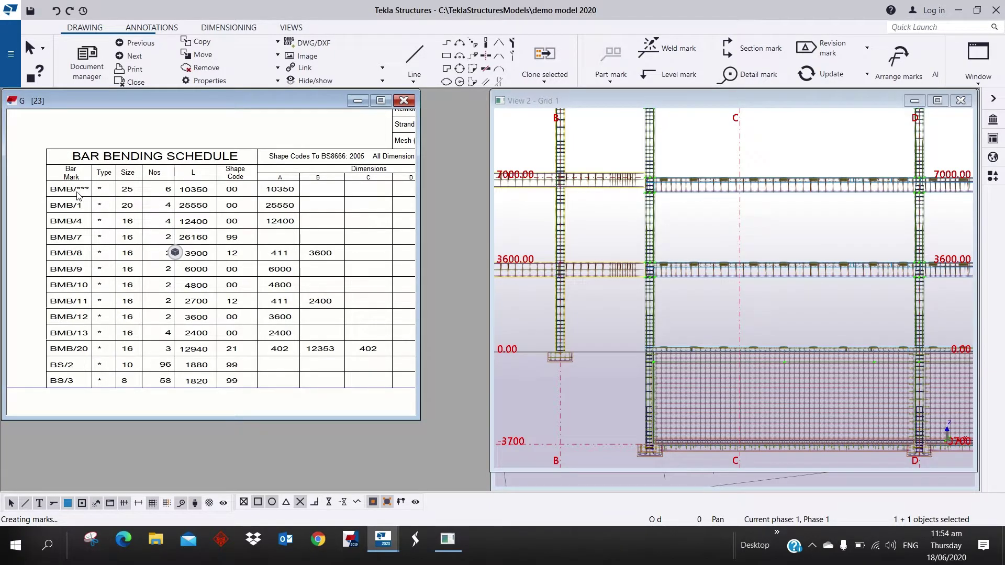
pyautogui.scroll(-3, 189, 291)
pyautogui.moveTo(199, 283)
pyautogui.mouseDown(button='middle')
pyautogui.moveTo(291, 341)
pyautogui.moveTo(331, 331)
pyautogui.moveTo(265, 327)
pyautogui.mouseUp(button='middle')
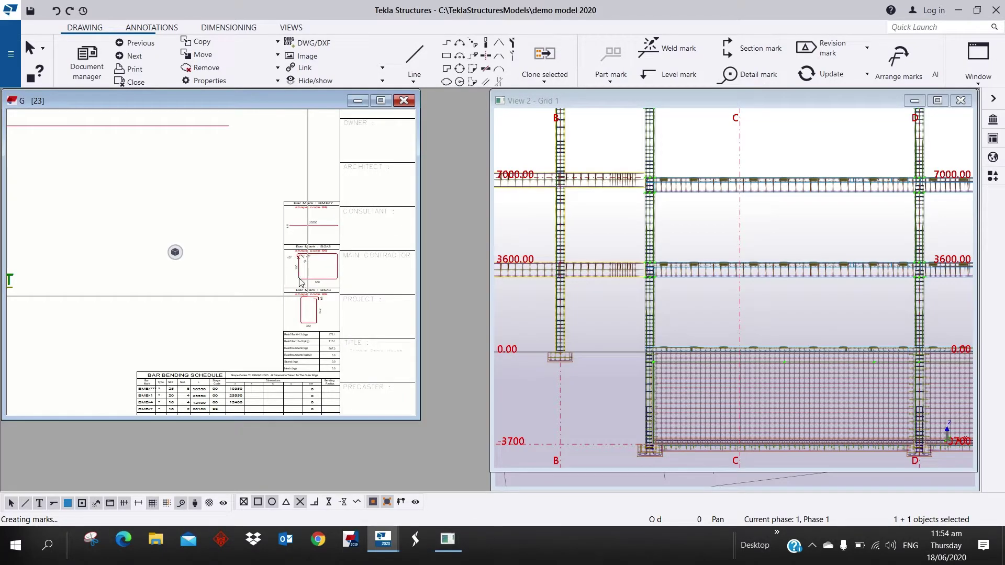
# Step: Pull the elevation's view boundary back to the outer face of the end column between grids B and C
pyautogui.moveTo(331, 274); pyautogui.dragTo(244, 294, button='middle')
pyautogui.scroll(5, 245, 294)
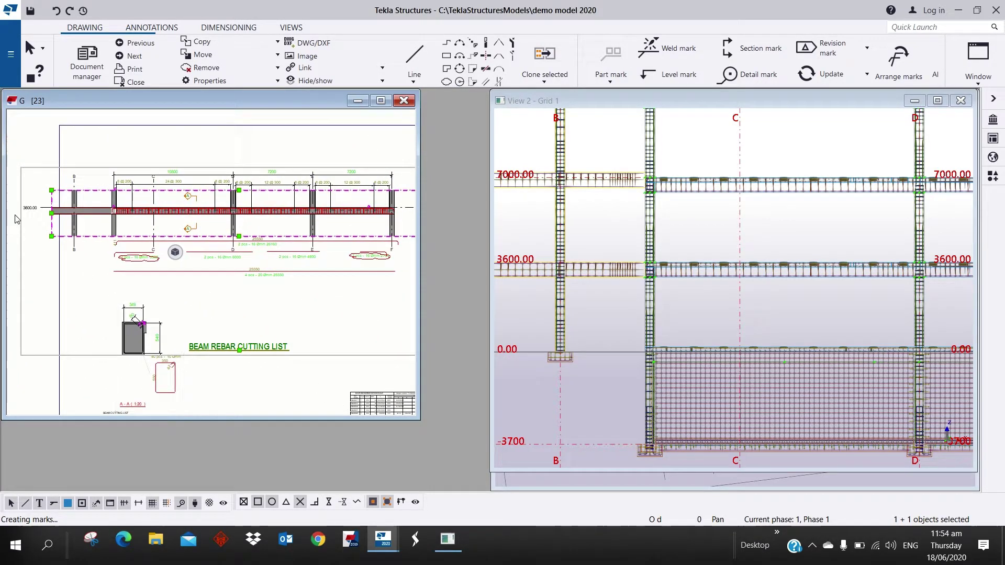
pyautogui.scroll(2, 47, 238)
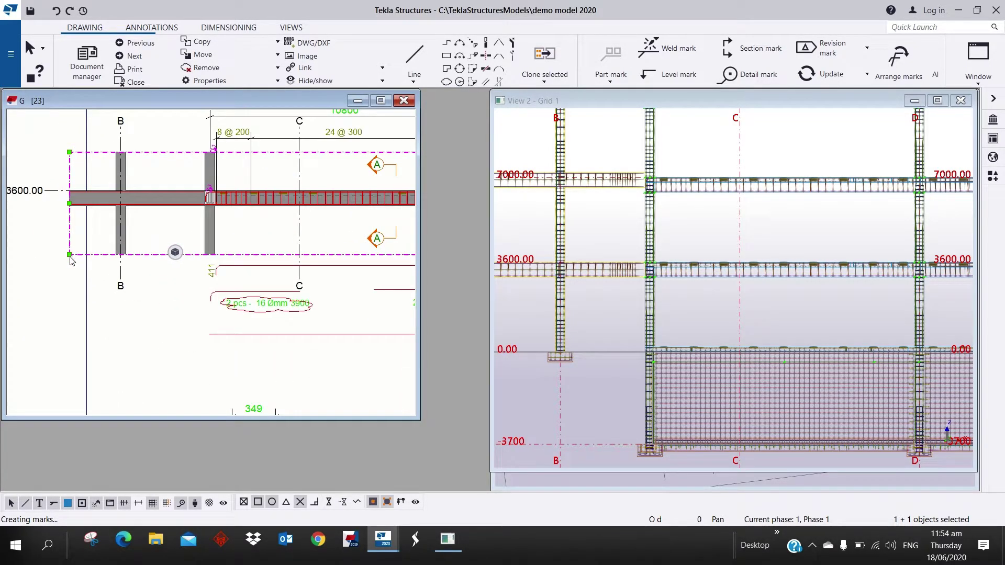
pyautogui.moveTo(90, 256); pyautogui.dragTo(202, 251)
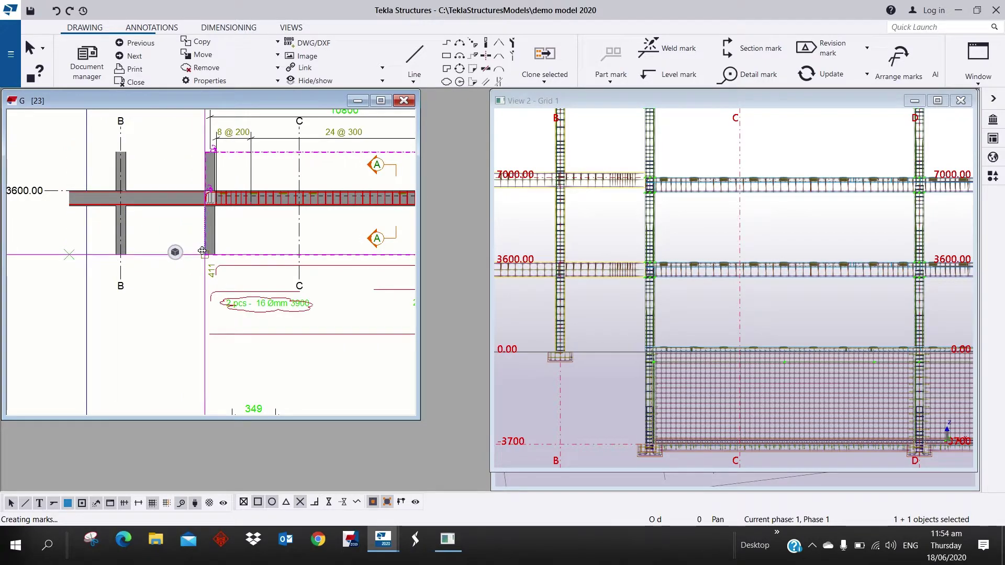
pyautogui.scroll(-6, 285, 264)
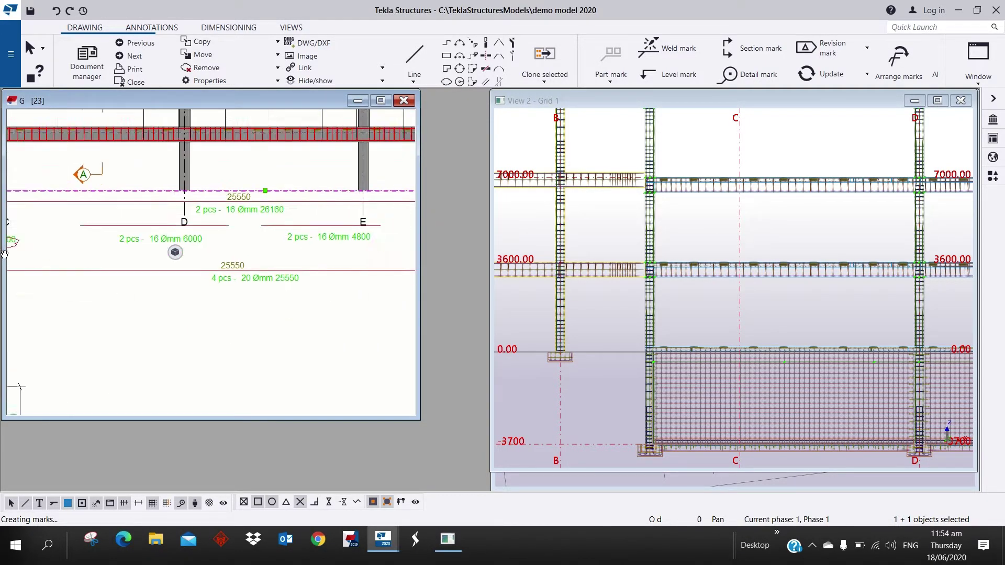
# Step: Recheck the bar bending schedule against the re-cropped beam elevation
pyautogui.click(249, 253)
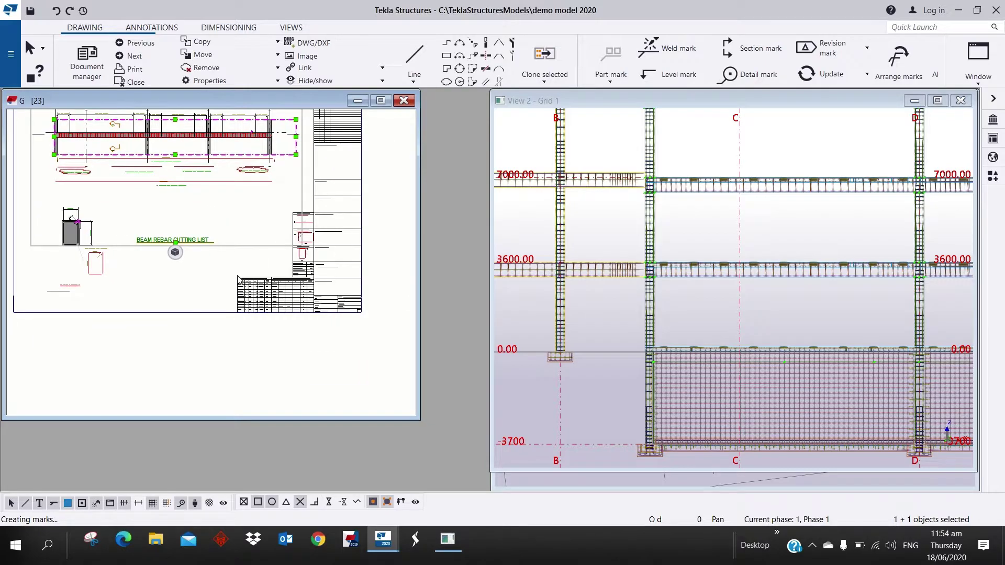
pyautogui.scroll(4, 281, 258)
pyautogui.scroll(2, 282, 323)
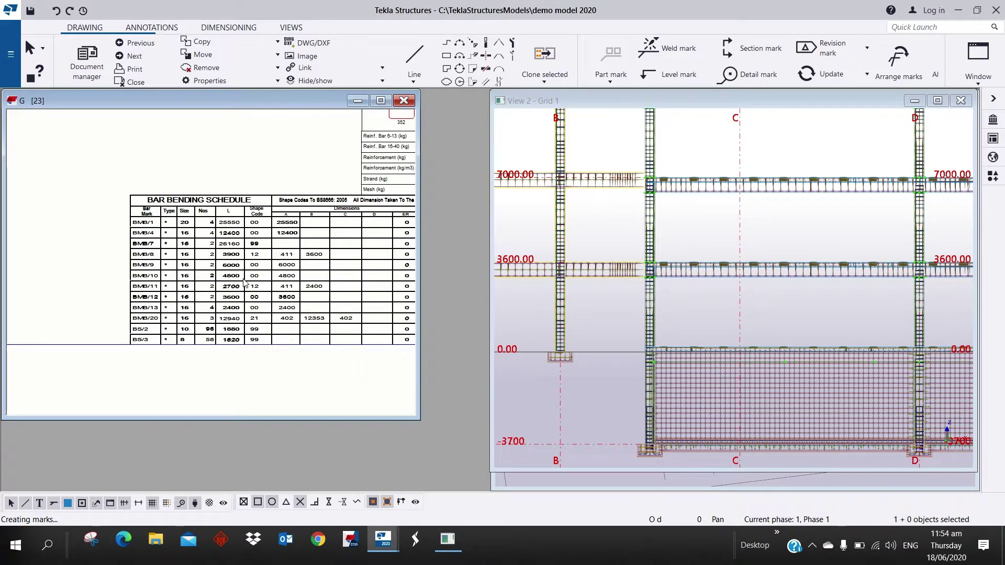
pyautogui.scroll(-3, 223, 165)
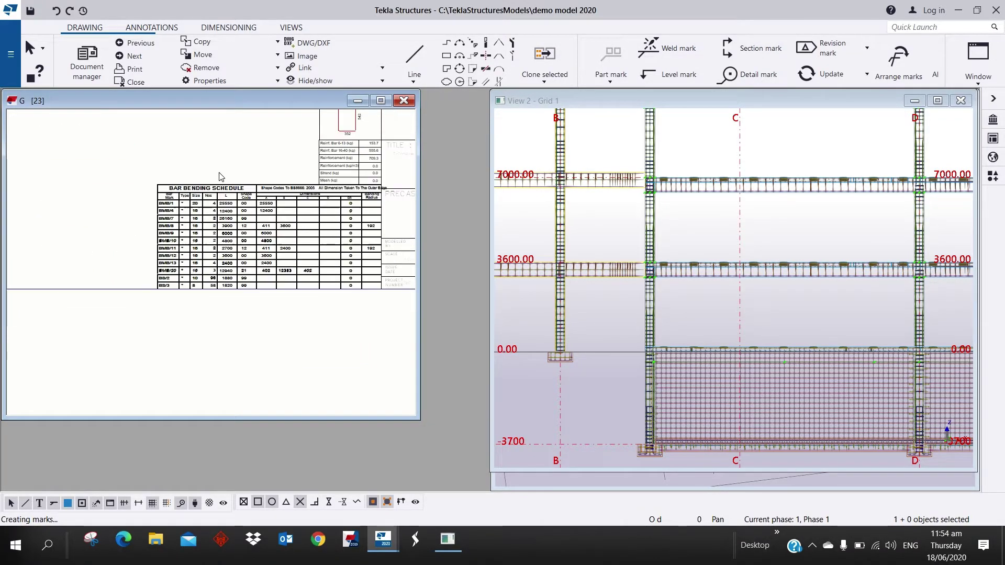
pyautogui.scroll(-3, 192, 262)
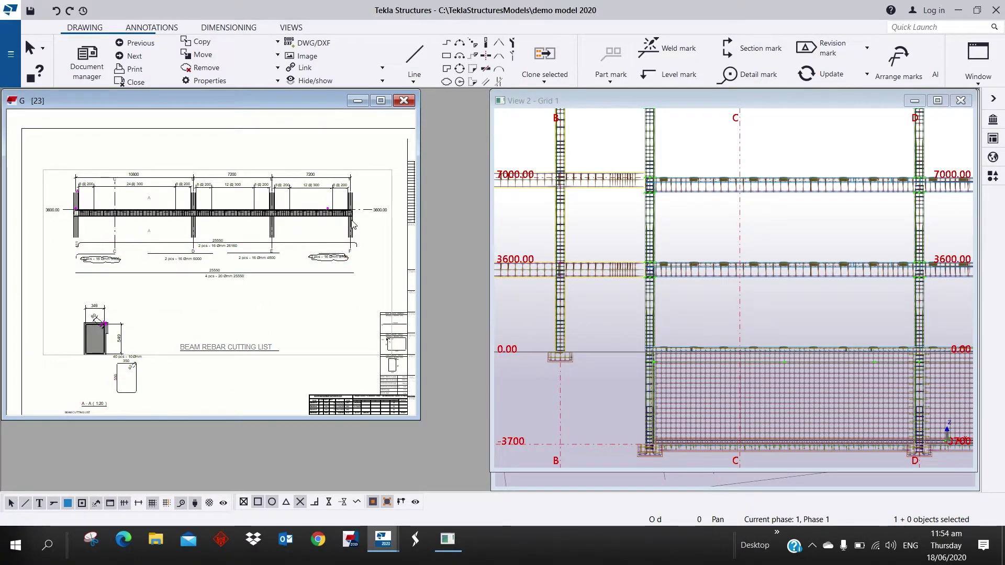
# Step: Maximize the beam cutting list drawing for a last review and close it, keeping the changes
pyautogui.click(380, 101)
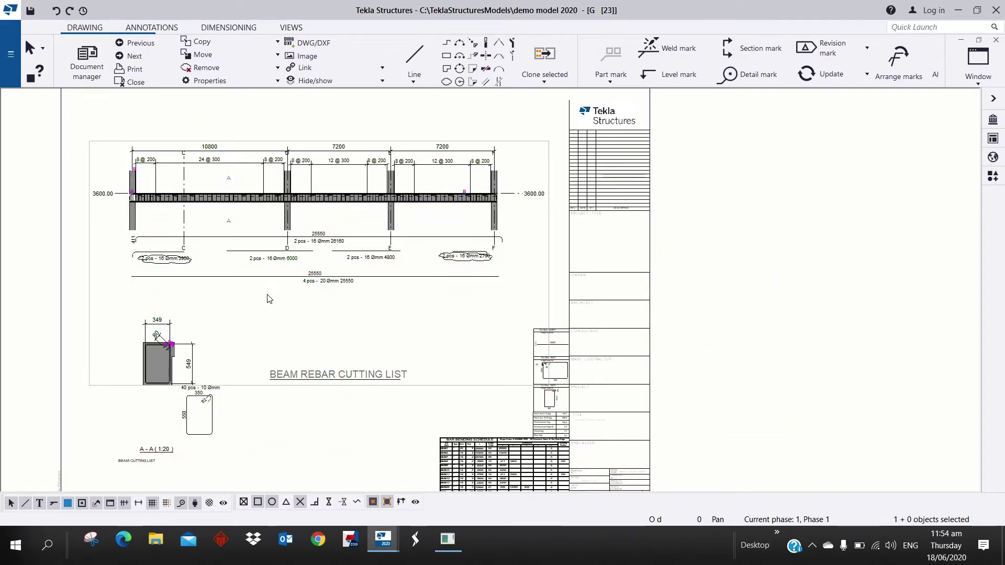
pyautogui.scroll(4, 251, 315)
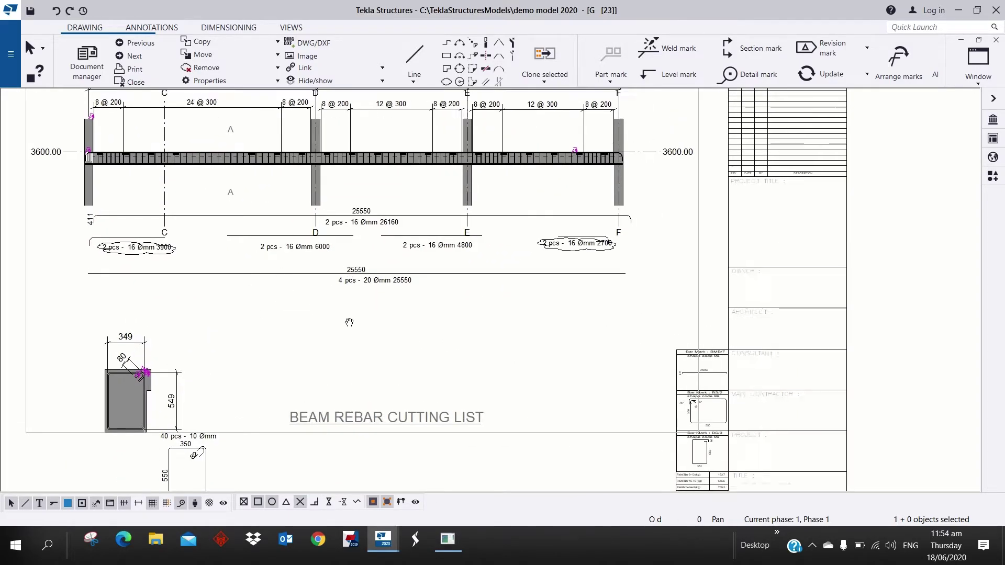
pyautogui.scroll(-1, 304, 332)
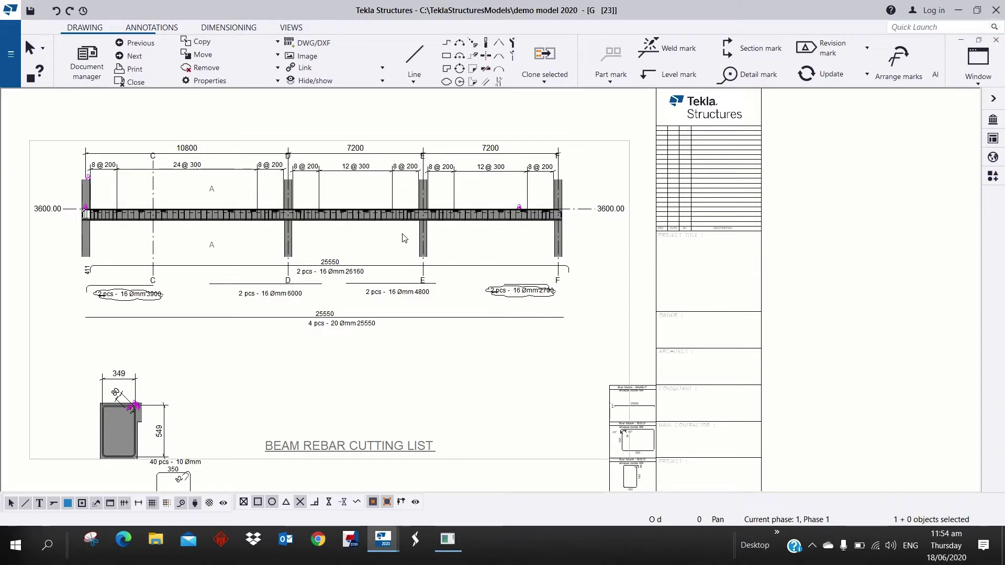
pyautogui.click(996, 41)
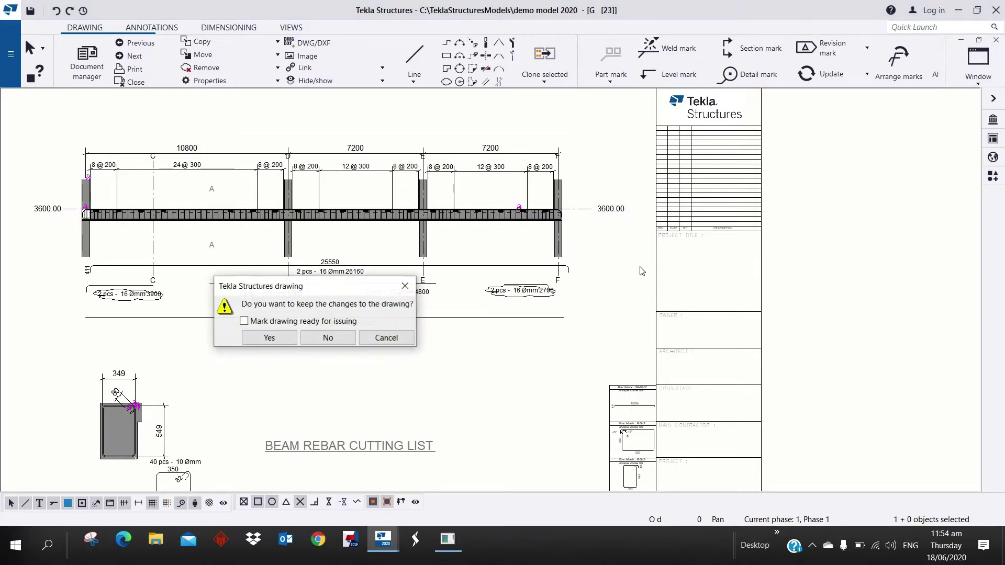
pyautogui.click(269, 339)
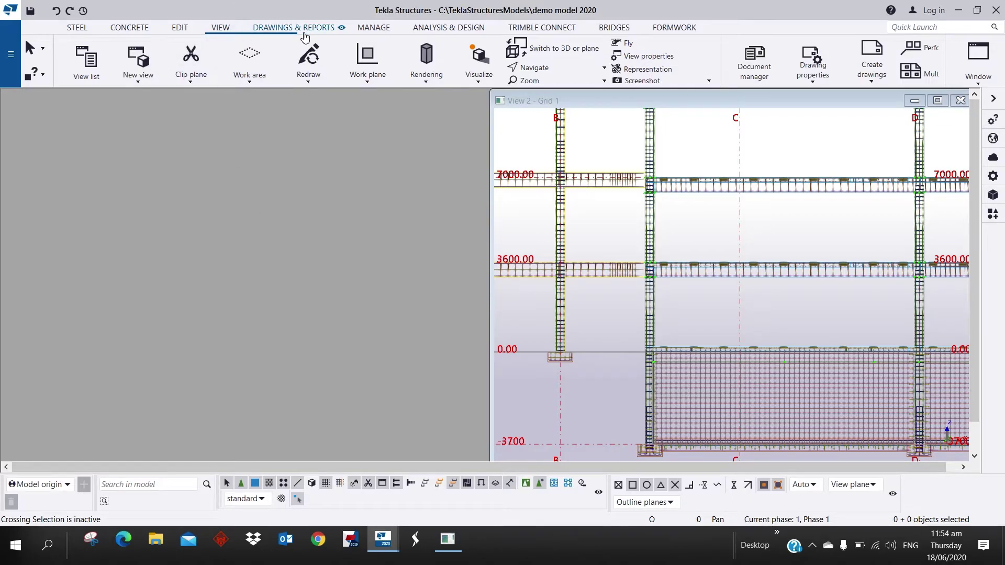
# Step: Open the document manager and maximize it over the whole screen
pyautogui.click(303, 29)
pyautogui.click(87, 60)
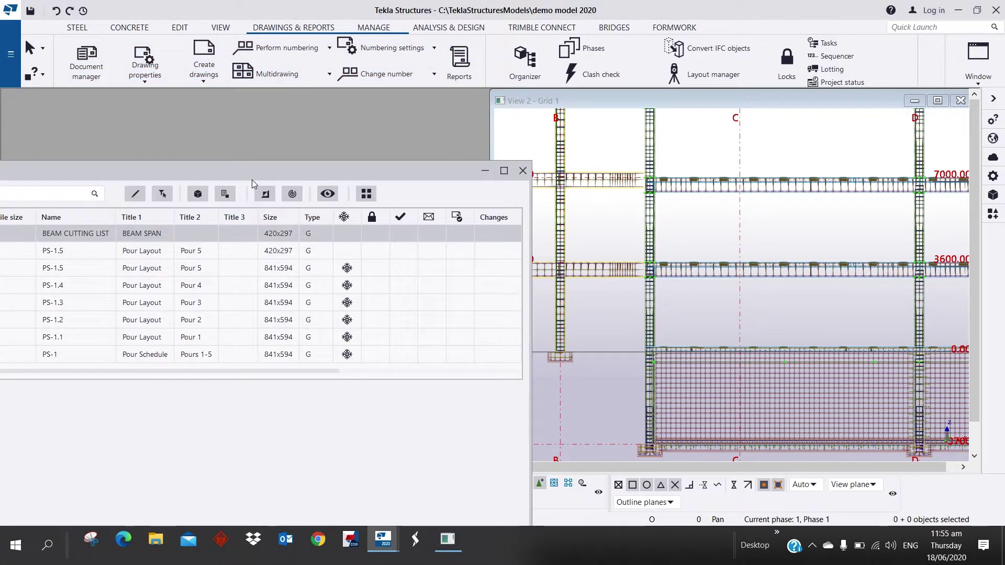
pyautogui.moveTo(252, 181); pyautogui.dragTo(497, 69)
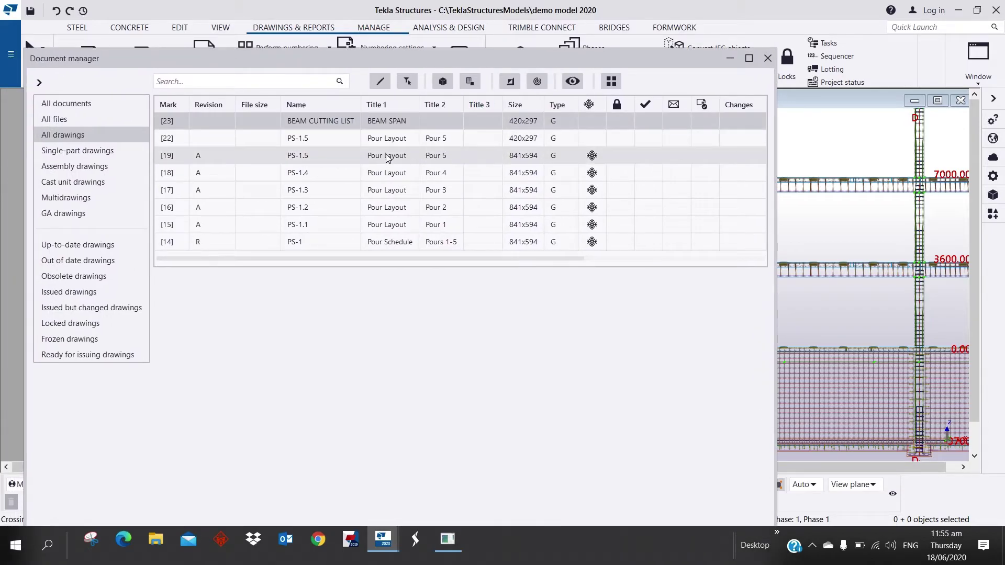
pyautogui.moveTo(396, 63); pyautogui.dragTo(427, 6)
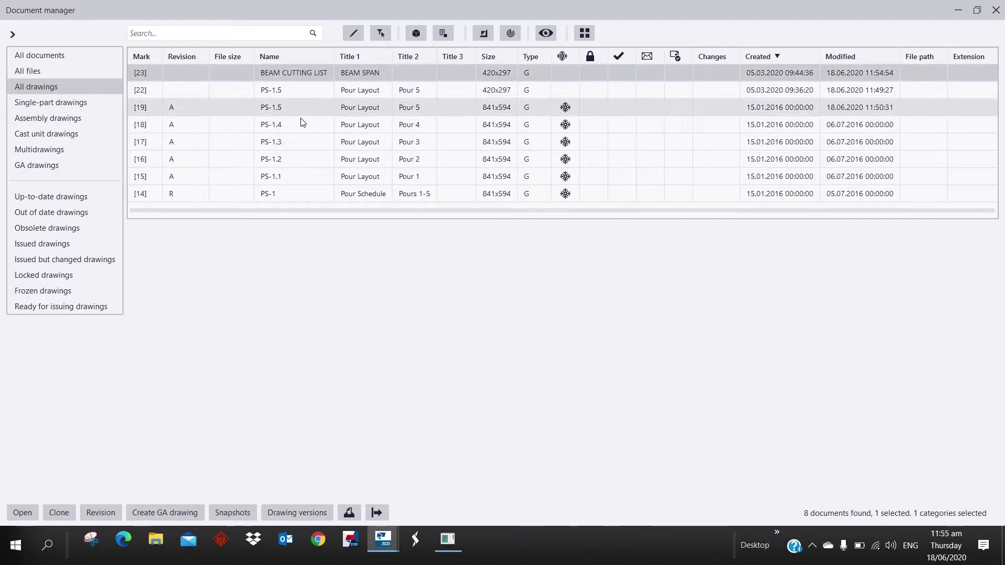
# Step: Show the drawing versions of BEAM CUTTING LIST and arrange the snapshot and versions windows side by side
pyautogui.click(305, 513)
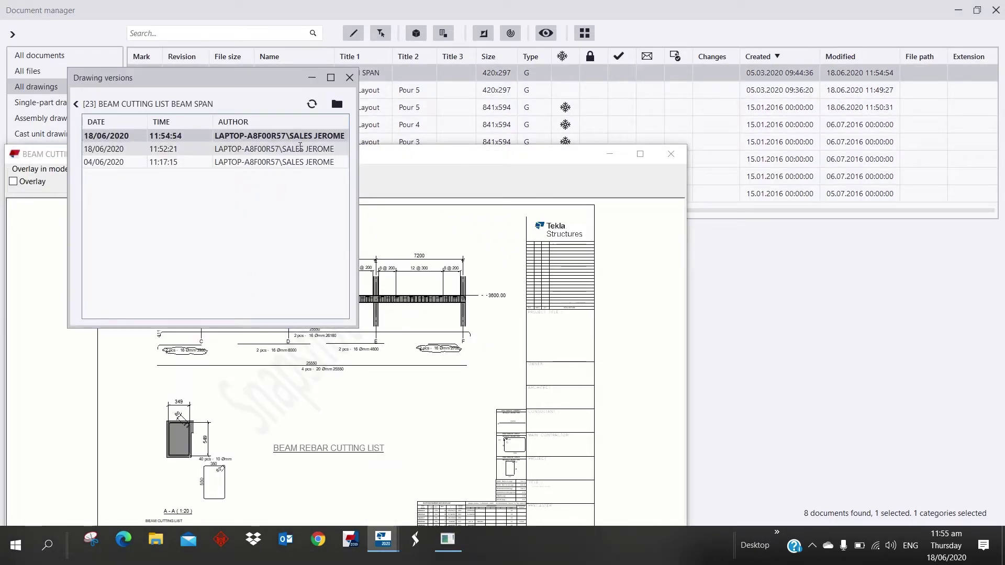
pyautogui.moveTo(228, 74)
pyautogui.mouseDown()
pyautogui.moveTo(333, 74)
pyautogui.moveTo(743, 175)
pyautogui.mouseUp()
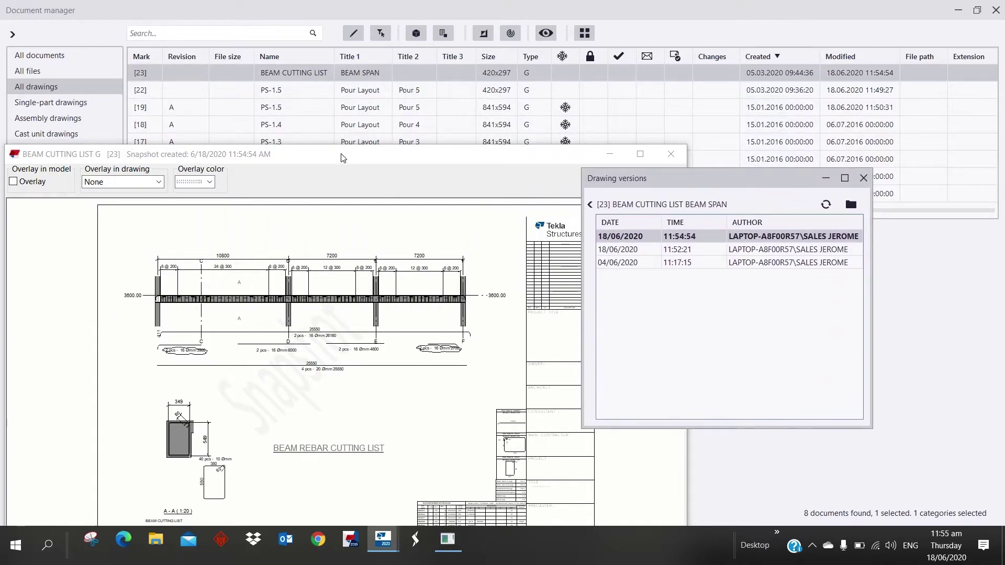
pyautogui.moveTo(340, 157)
pyautogui.mouseDown()
pyautogui.moveTo(341, 29)
pyautogui.moveTo(349, 32)
pyautogui.mouseUp()
pyautogui.moveTo(740, 179)
pyautogui.mouseDown()
pyautogui.moveTo(737, 84)
pyautogui.moveTo(618, 83)
pyautogui.mouseUp()
# Step: Compare the snapshots of the 18/06/2020 11:52:21 and 04/06/2020 11:17:15 versions of the cutting list
pyautogui.click(723, 152)
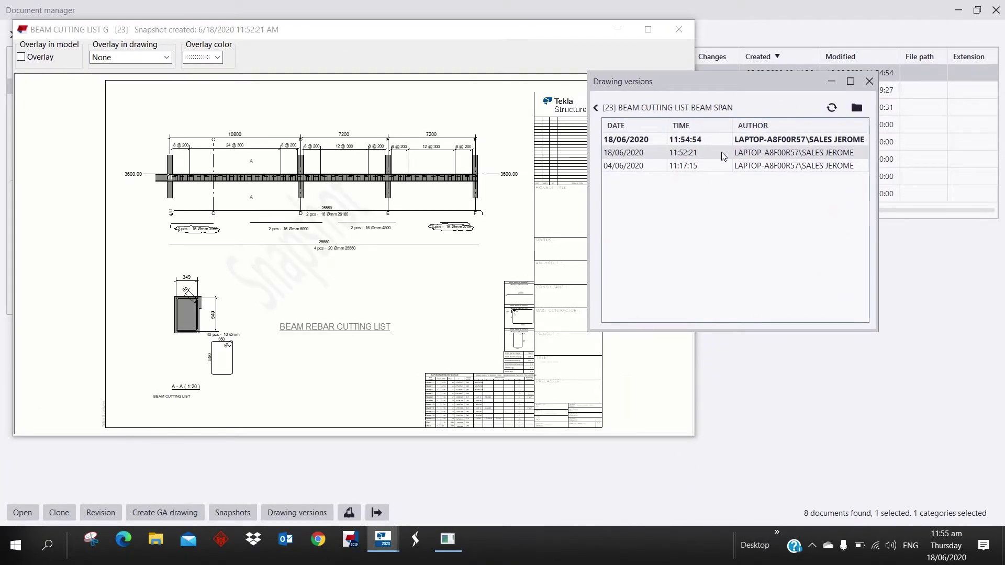
pyautogui.click(730, 171)
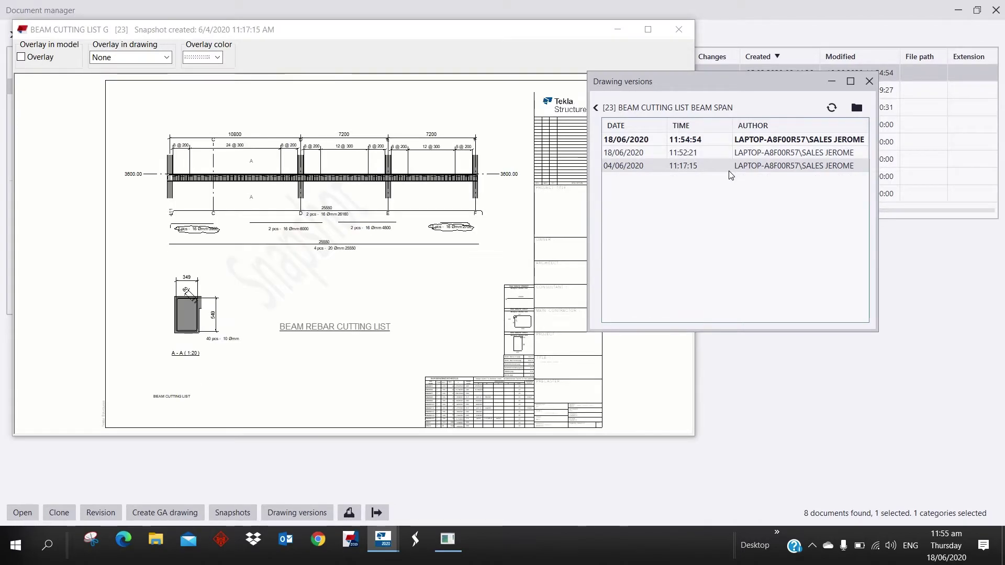
pyautogui.click(717, 140)
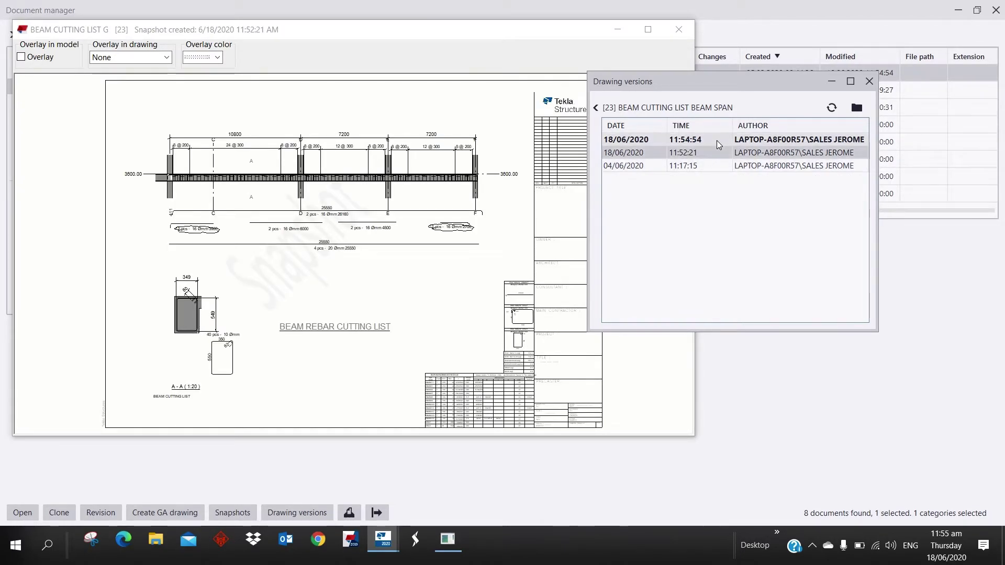
# Step: Open the 18/06/2020 11:52:21 version of the drawing, minimize its snapshot and inspect section A-A in the maximized drawing
pyautogui.click(718, 153)
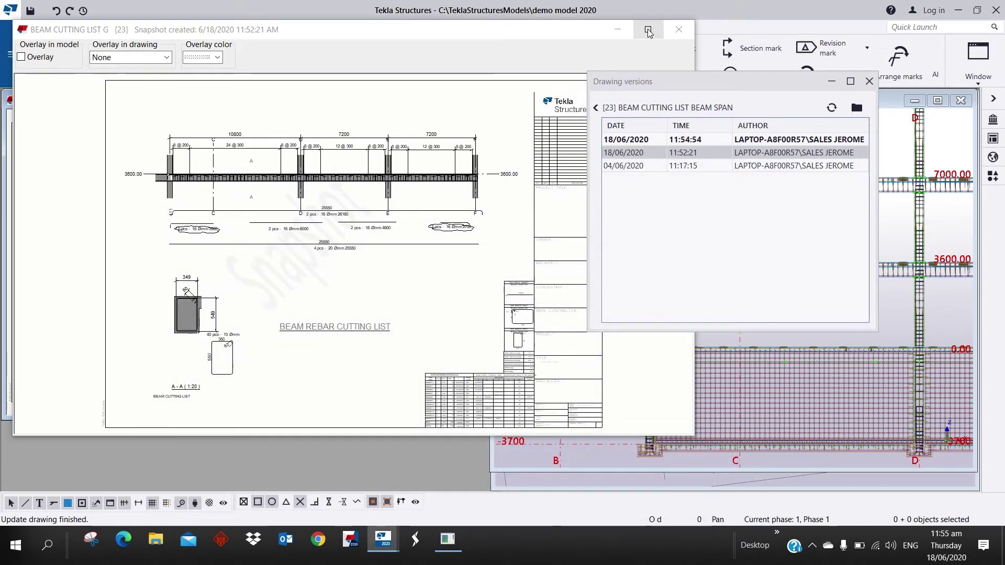
pyautogui.click(618, 30)
pyautogui.click(381, 100)
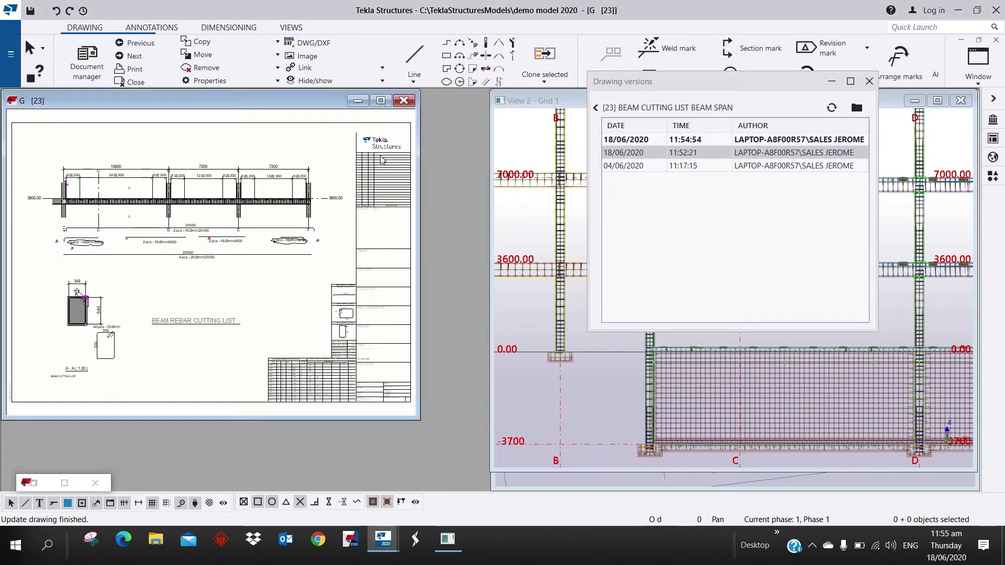
pyautogui.scroll(5, 321, 389)
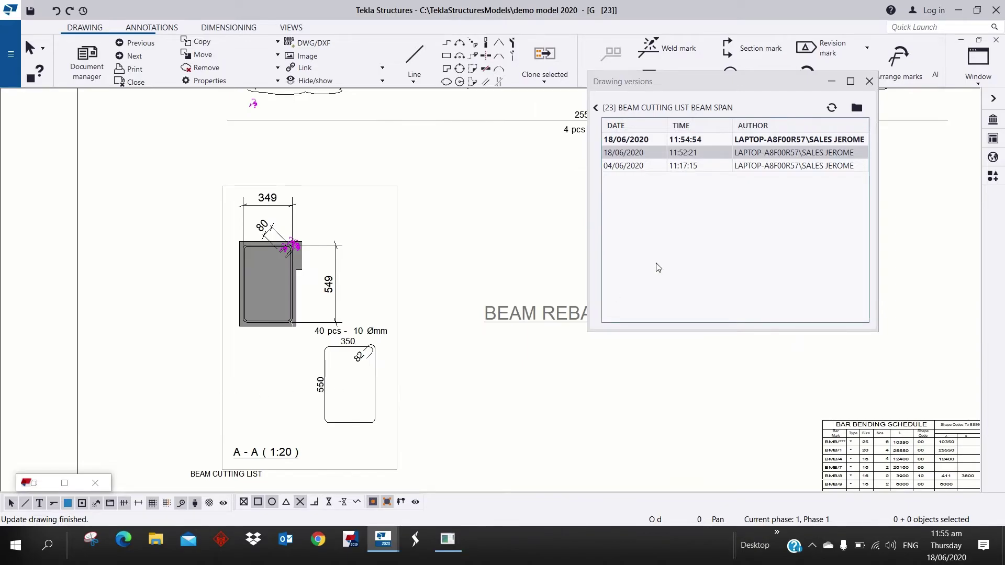
# Step: Arrange the snapshot window beside the versions list and compare the 04/06/2020 11:17:15 snapshot with the 18/06/2020 11:52:21 one again
pyautogui.click(699, 166)
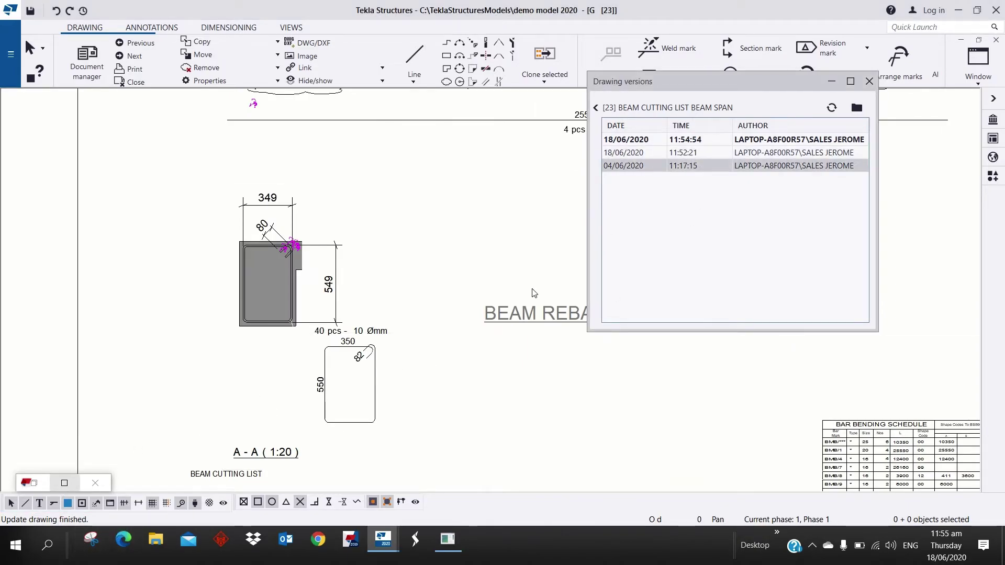
pyautogui.click(66, 482)
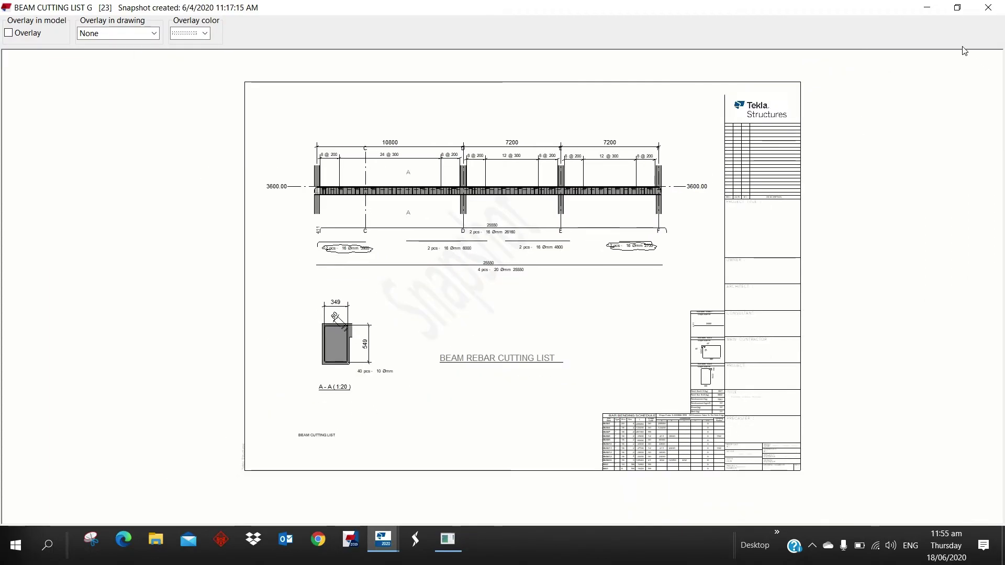
pyautogui.click(958, 7)
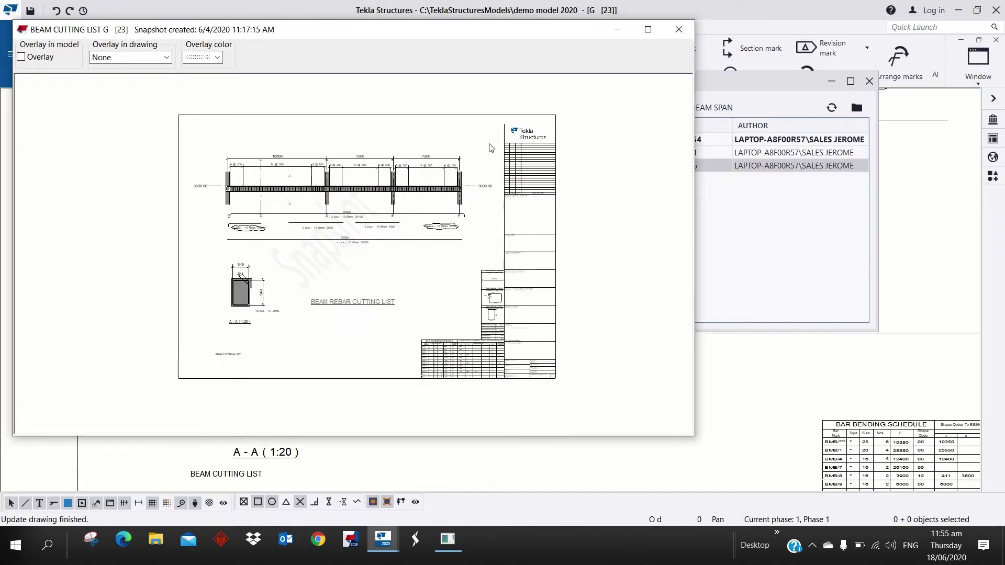
pyautogui.moveTo(460, 22)
pyautogui.mouseDown()
pyautogui.moveTo(460, 46)
pyautogui.moveTo(418, 91)
pyautogui.mouseUp()
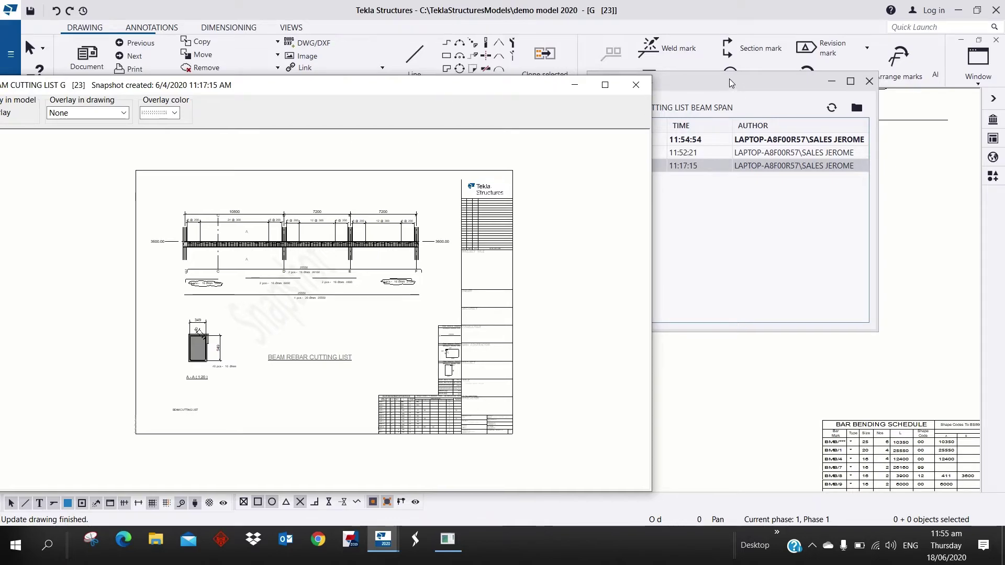
pyautogui.moveTo(730, 82); pyautogui.dragTo(806, 114)
pyautogui.click(765, 184)
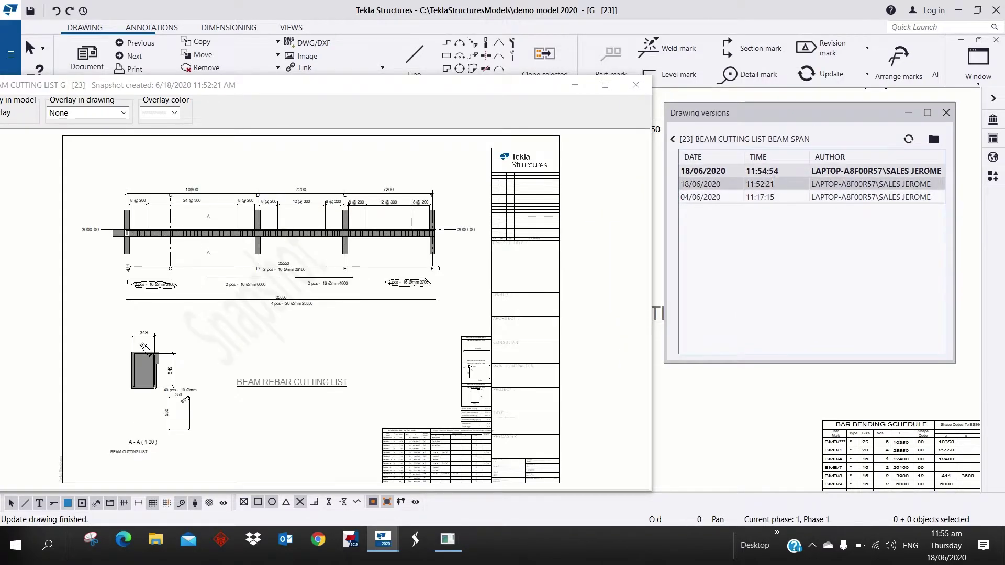
pyautogui.click(784, 199)
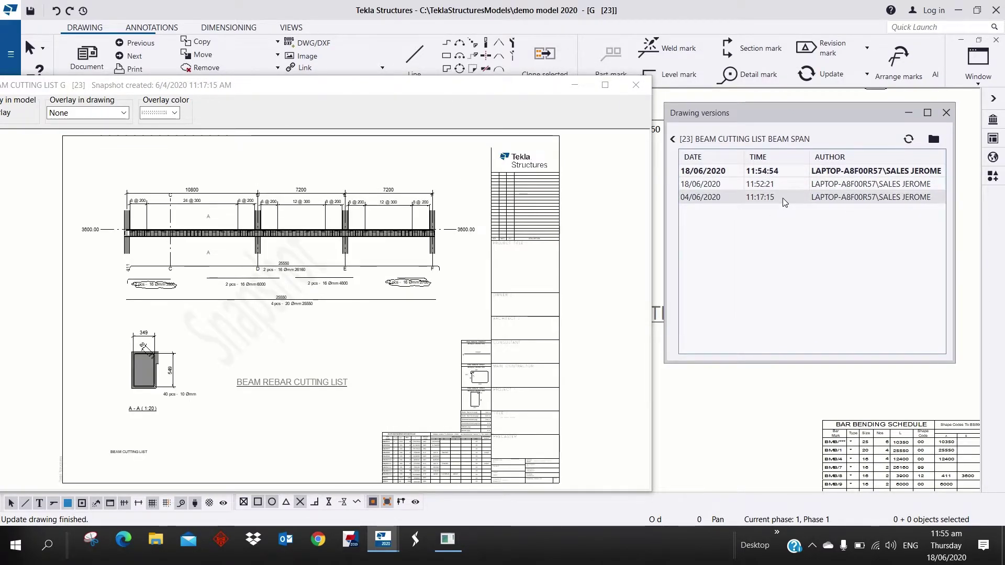
# Step: Open the 04/06/2020 11:17:15 version of the cutting list and close the versions list, the snapshot and the drawing
pyautogui.doubleClick(784, 197)
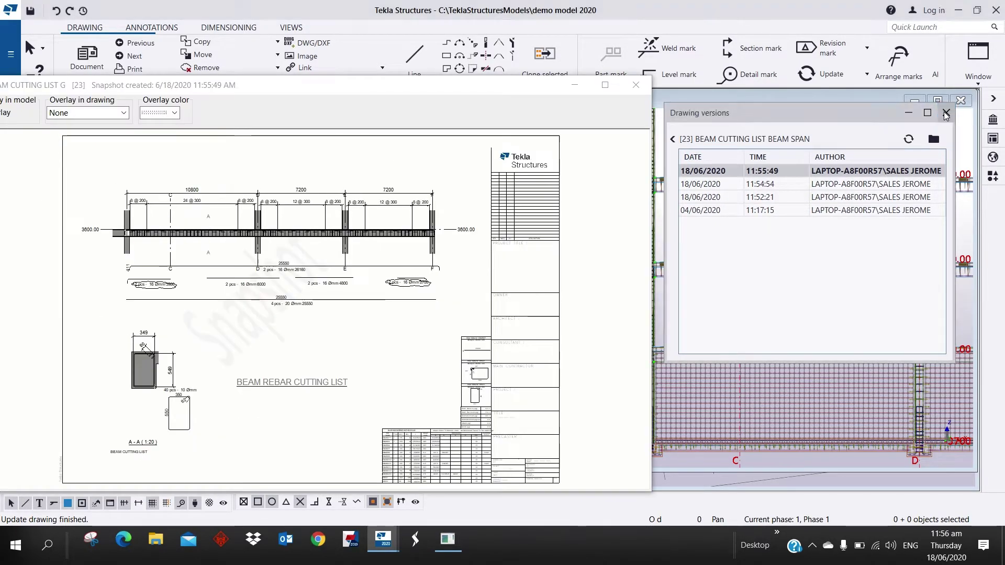
pyautogui.click(946, 113)
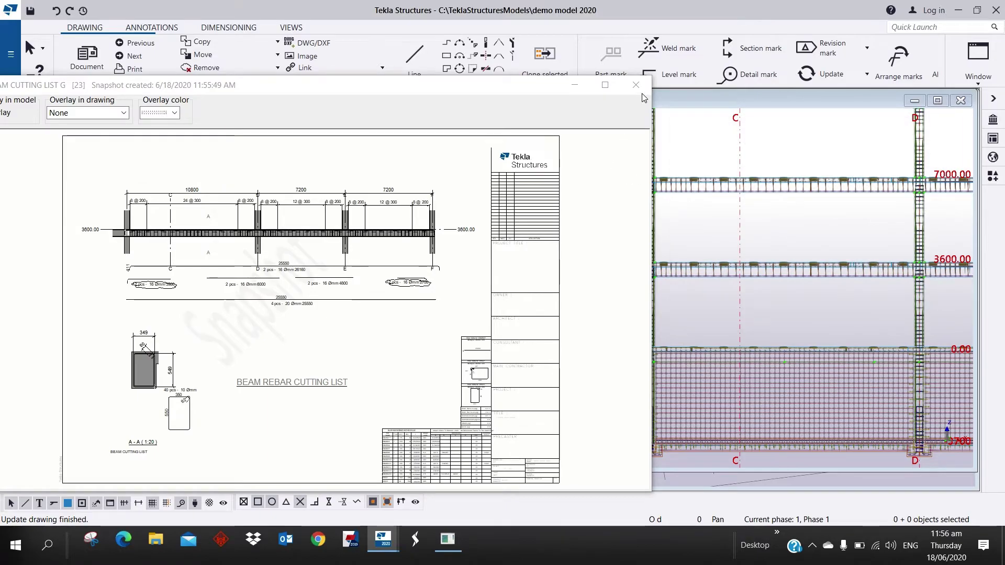
pyautogui.click(636, 84)
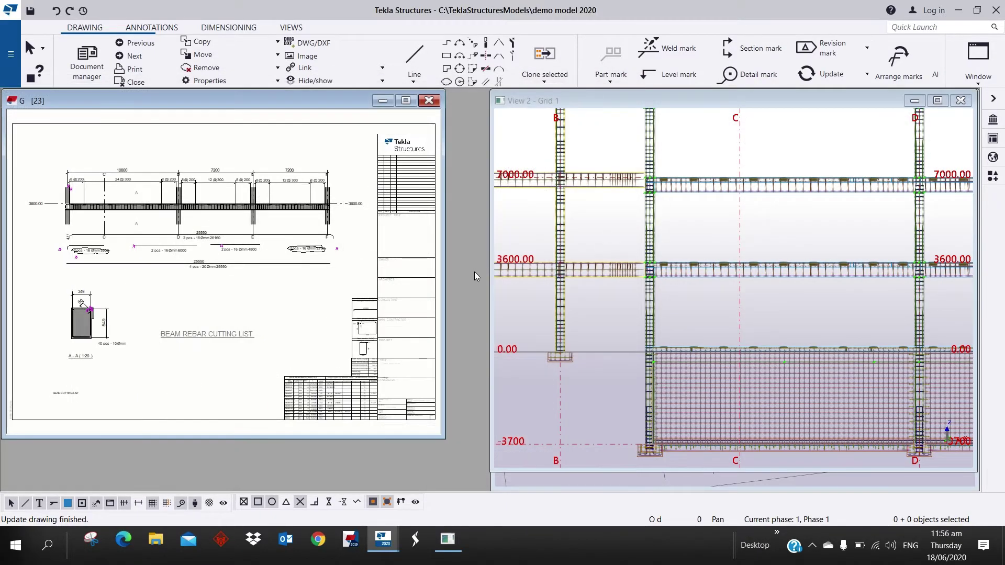
pyautogui.click(428, 100)
pyautogui.press('Return')
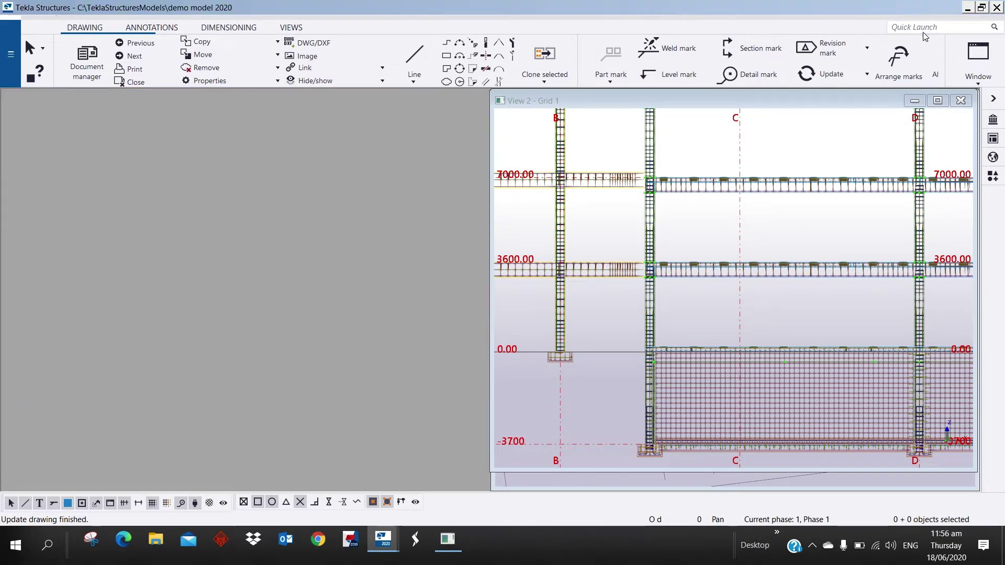
# Step: Maximize the View 2 - Grid 1 model view and select an object at the 3600 level beam near grid D
pyautogui.click(938, 101)
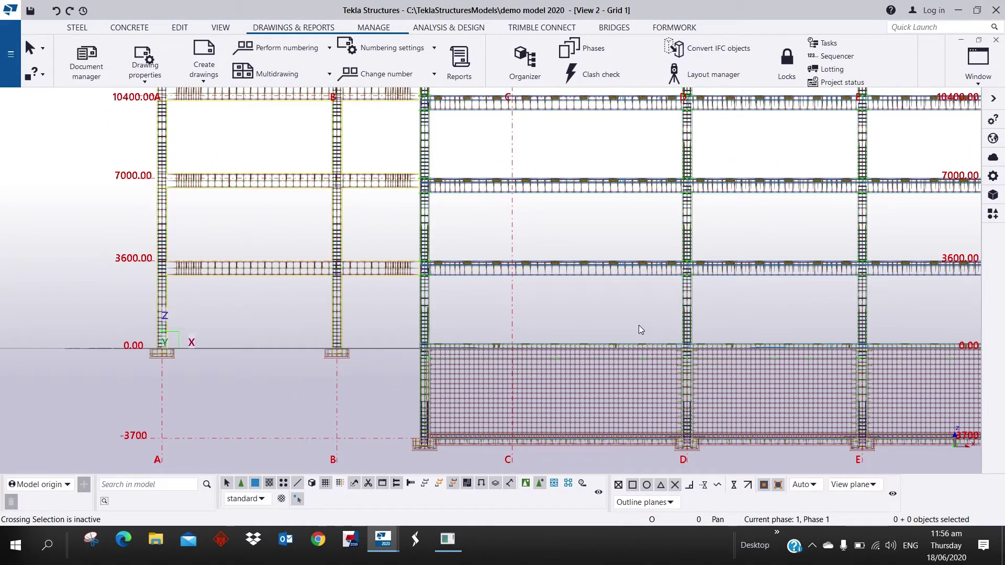
pyautogui.scroll(-3, 538, 289)
pyautogui.moveTo(538, 289); pyautogui.dragTo(428, 325, button='middle')
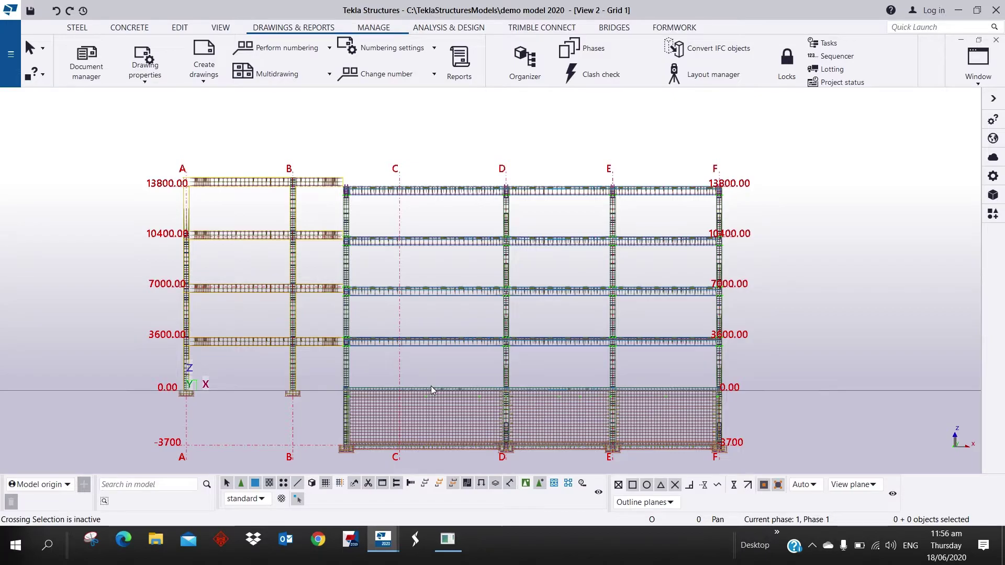
pyautogui.moveTo(431, 385); pyautogui.dragTo(374, 327, button='middle')
pyautogui.scroll(3, 400, 282)
pyautogui.scroll(1, 419, 296)
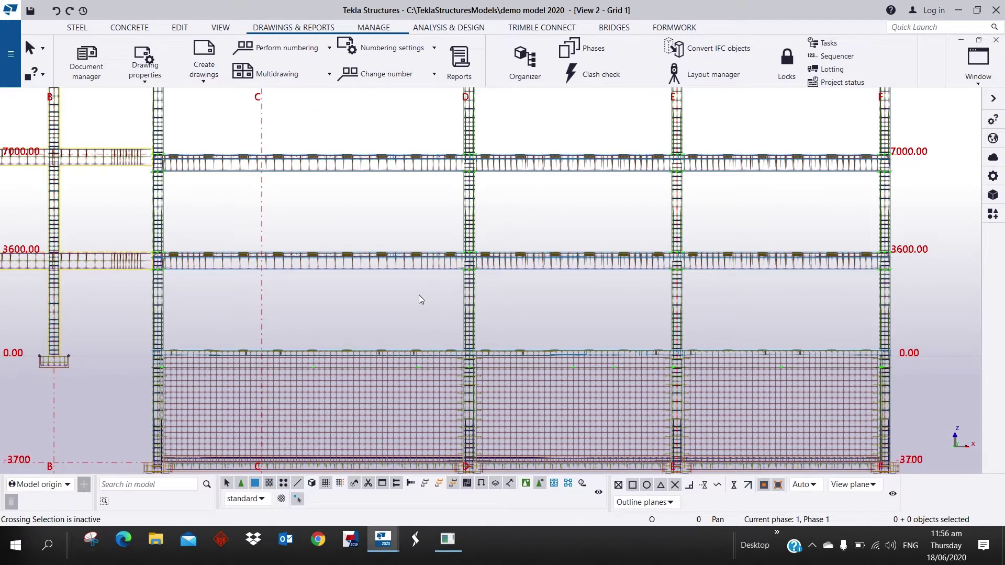
pyautogui.scroll(2, 403, 290)
pyautogui.click(450, 227)
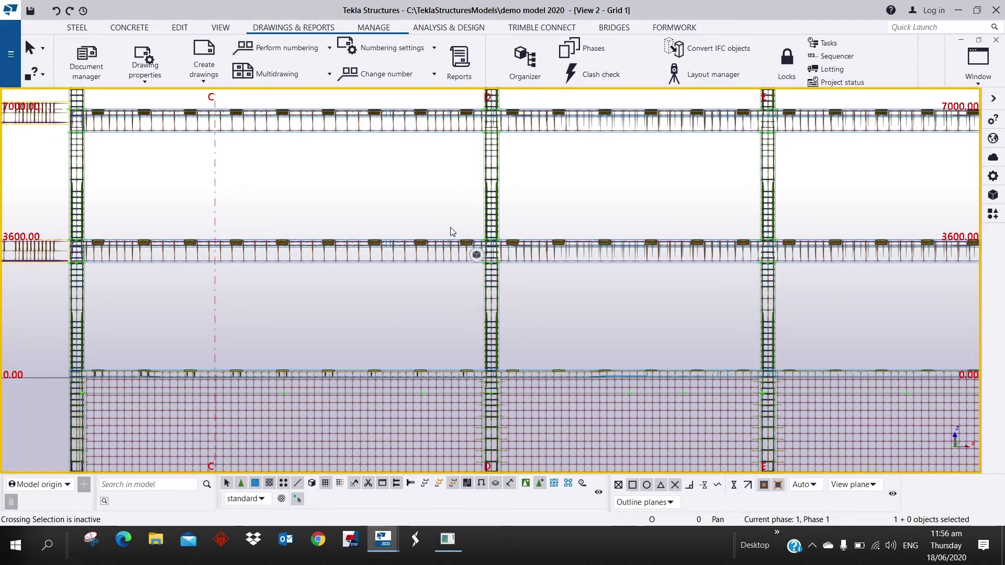
pyautogui.scroll(3, 450, 227)
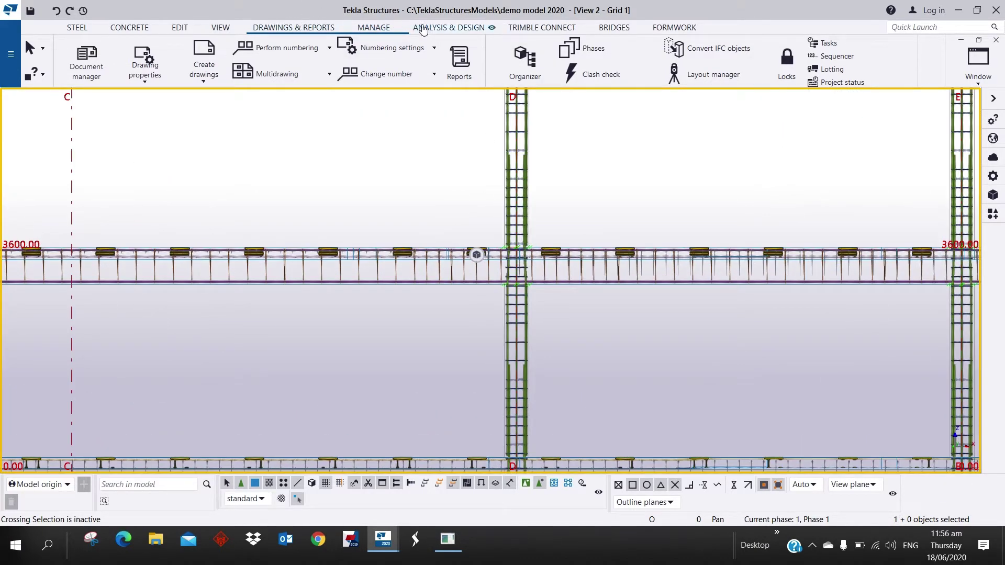
# Step: Open the Report dialog beside the beam and inquire about the stirrups of the 3600 level beam
pyautogui.click(469, 68)
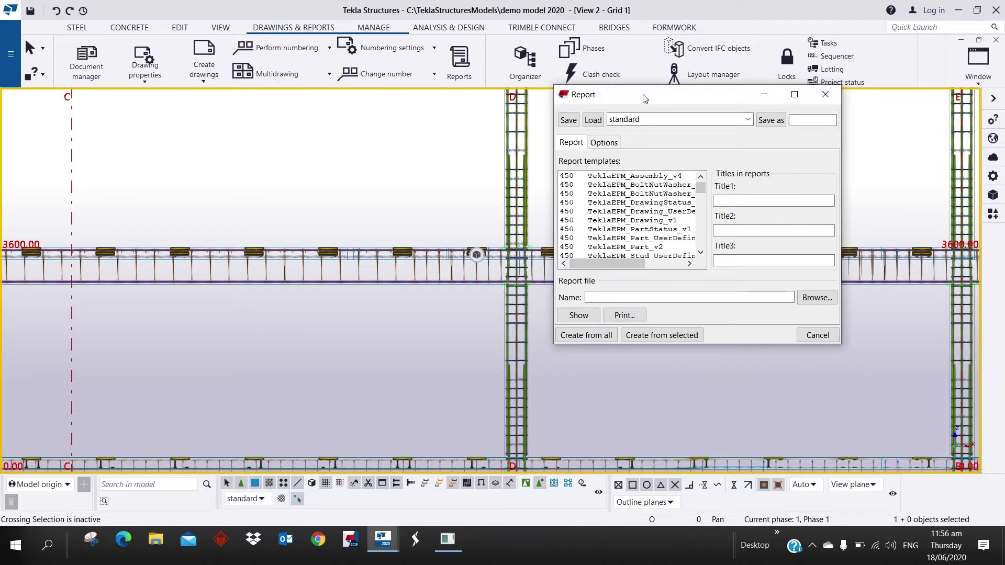
pyautogui.moveTo(649, 93); pyautogui.dragTo(693, 73)
pyautogui.moveTo(362, 389); pyautogui.dragTo(408, 362, button='middle')
pyautogui.scroll(3, 419, 234)
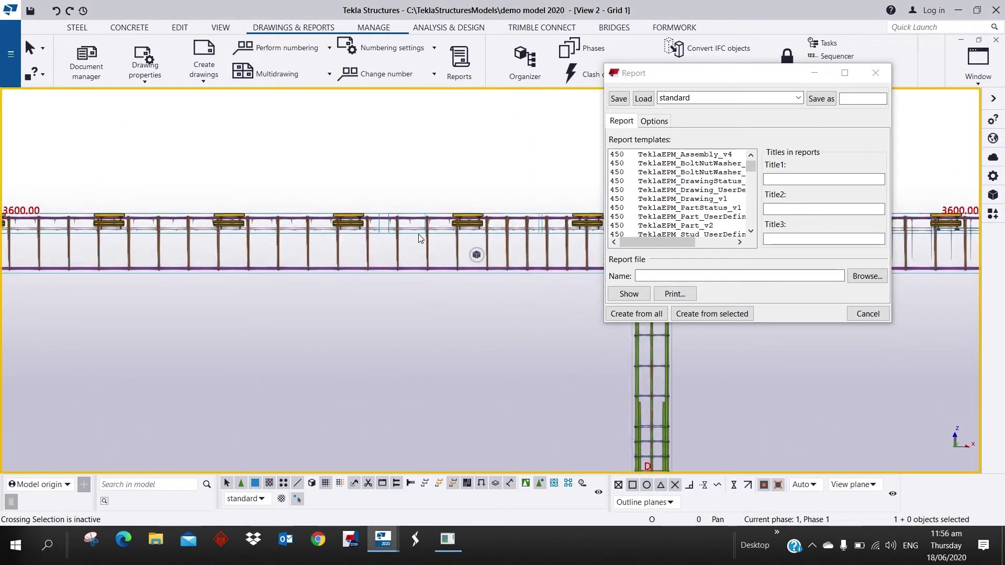
pyautogui.rightClick(434, 231)
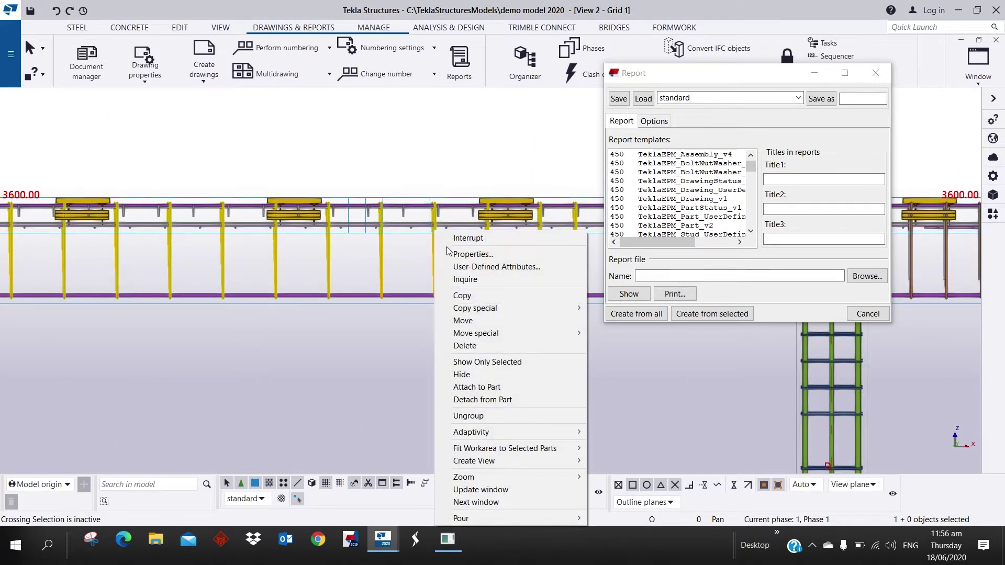
pyautogui.click(466, 279)
pyautogui.moveTo(294, 133); pyautogui.dragTo(123, 138)
pyautogui.click(984, 40)
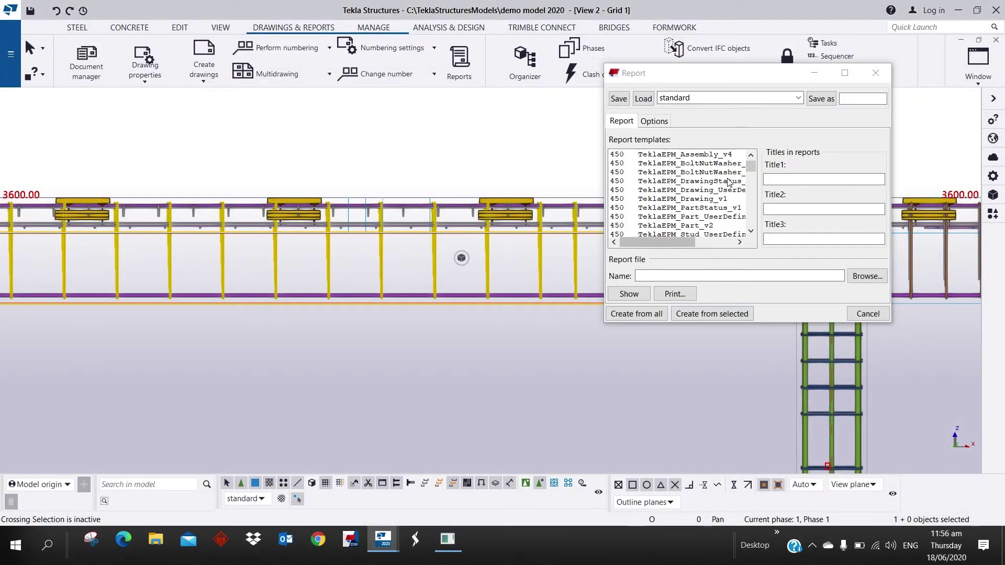
# Step: Create a Rebar Bending List report from the selected stirrups with the file name "rebar List .xsr", review it and close it
pyautogui.moveTo(752, 167); pyautogui.dragTo(752, 222)
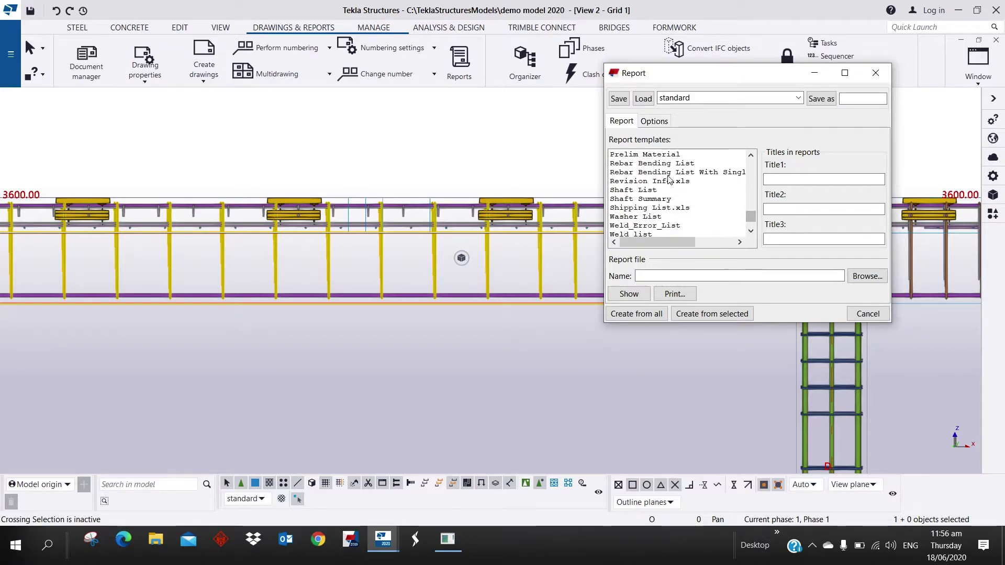
pyautogui.press('r')
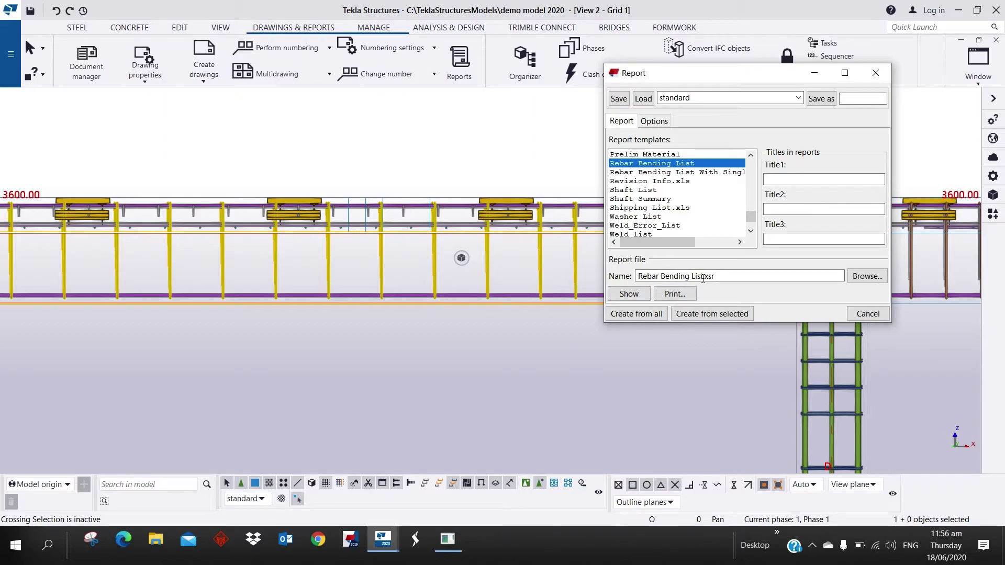
pyautogui.moveTo(704, 276); pyautogui.dragTo(638, 276)
pyautogui.write('r')
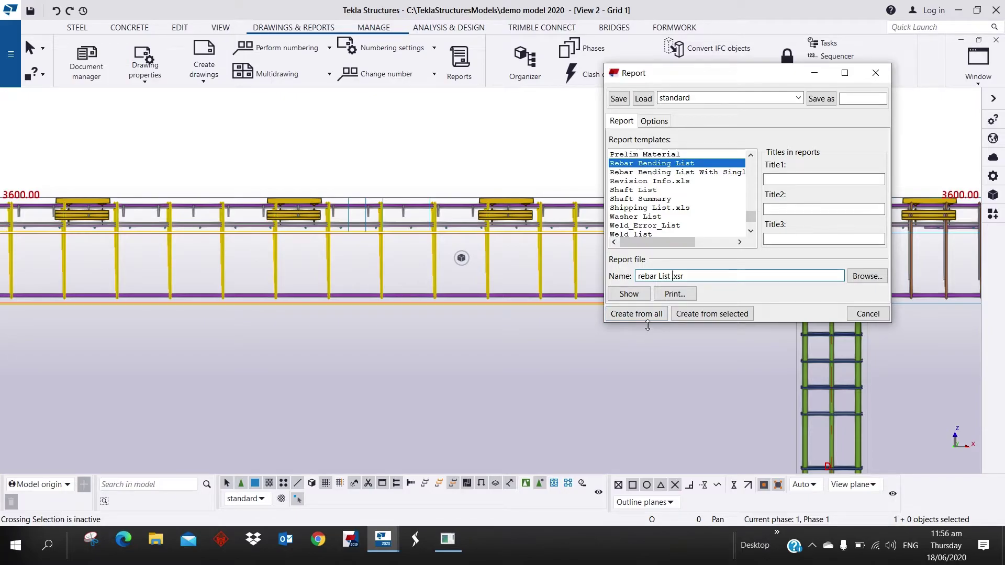
pyautogui.click(692, 314)
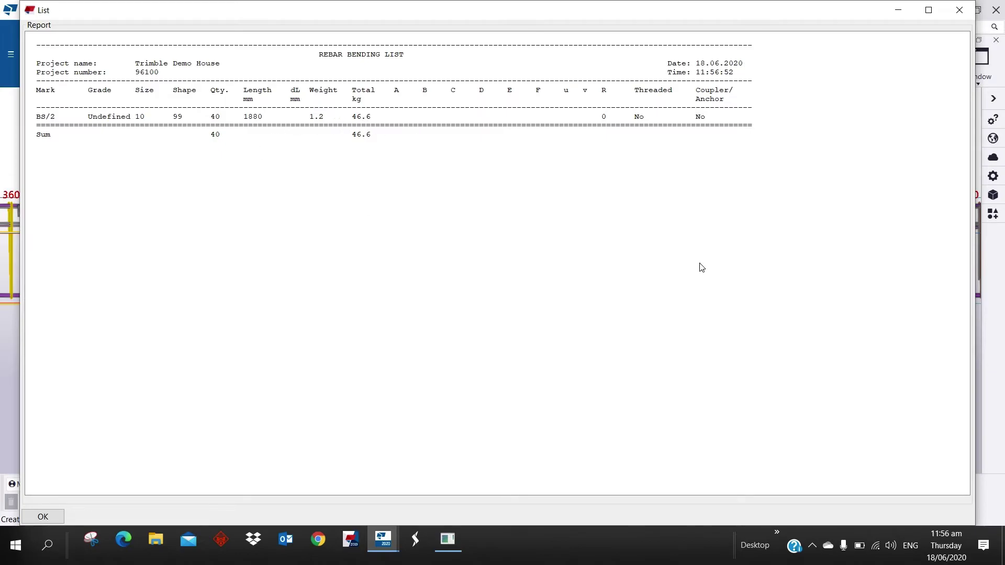
pyautogui.click(959, 11)
# Step: Select the 3600 level beam together with its reinforcement and recreate the Rebar Bending List from it, replacing the existing file
pyautogui.scroll(-4, 410, 372)
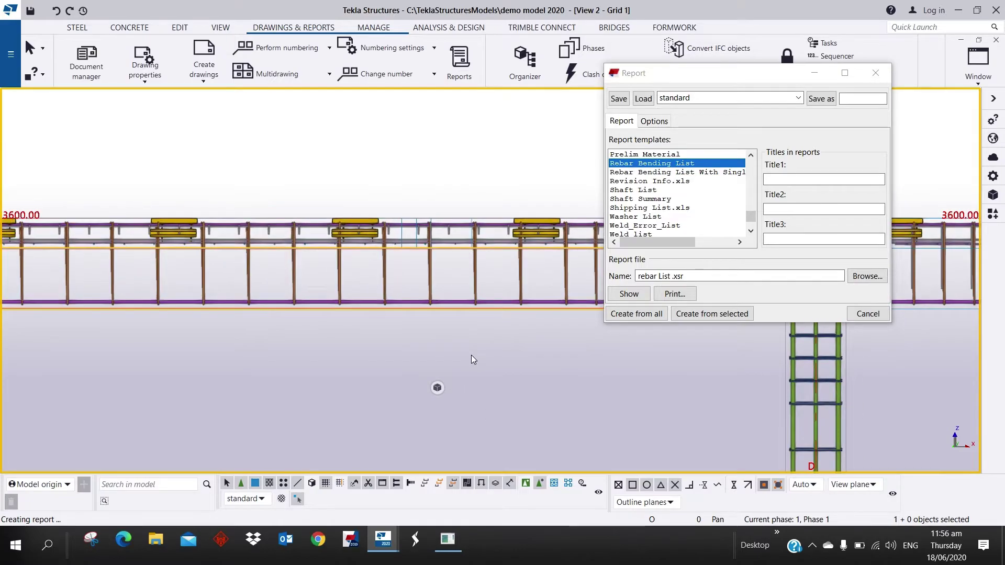
pyautogui.moveTo(378, 362); pyautogui.dragTo(299, 219)
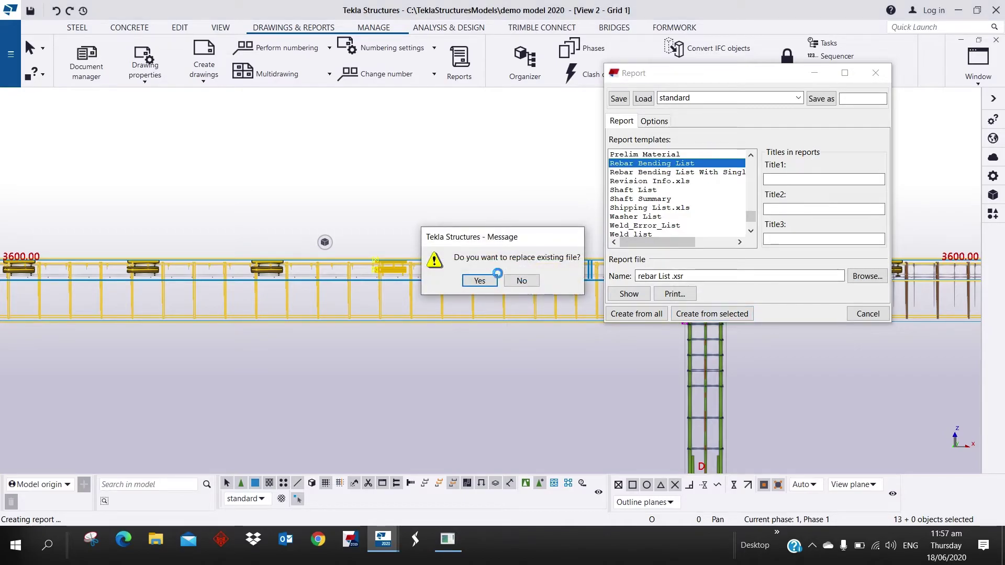
pyautogui.click(491, 280)
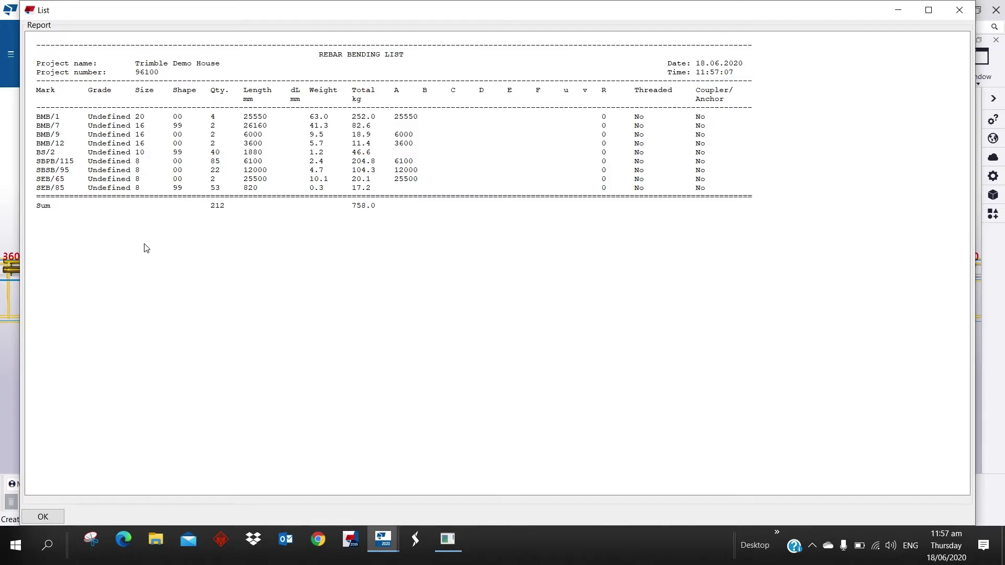
pyautogui.click(961, 9)
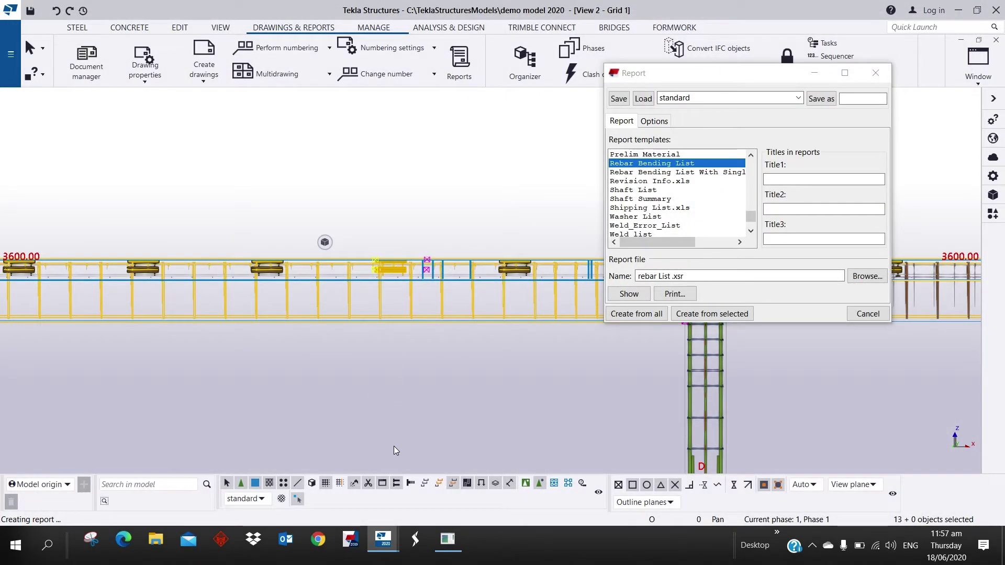
# Step: Create a Cast Unit Part List report from the selected beam objects and close the list after reviewing it
pyautogui.scroll(-15, 663, 194)
pyautogui.scroll(12, 664, 194)
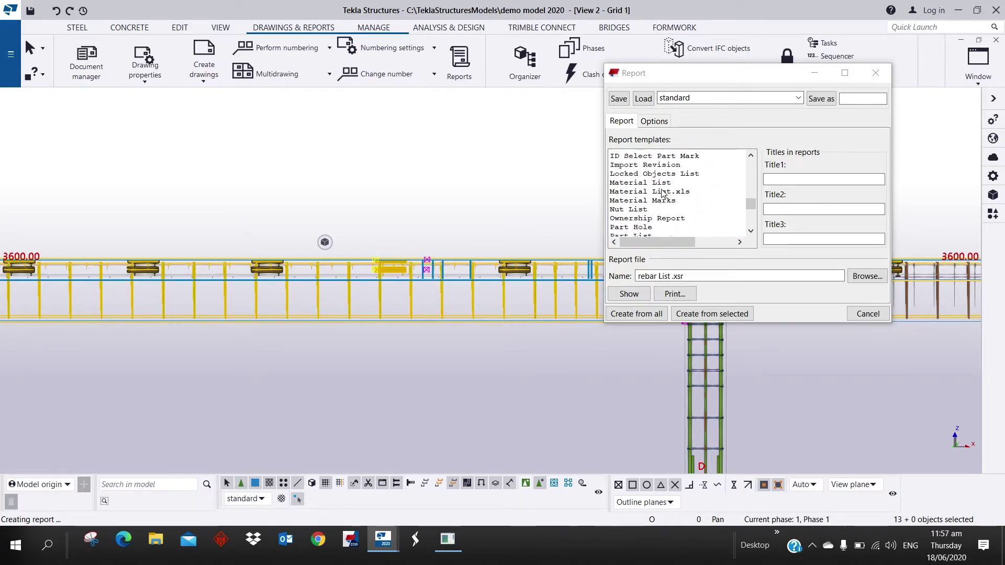
pyautogui.scroll(3, 654, 218)
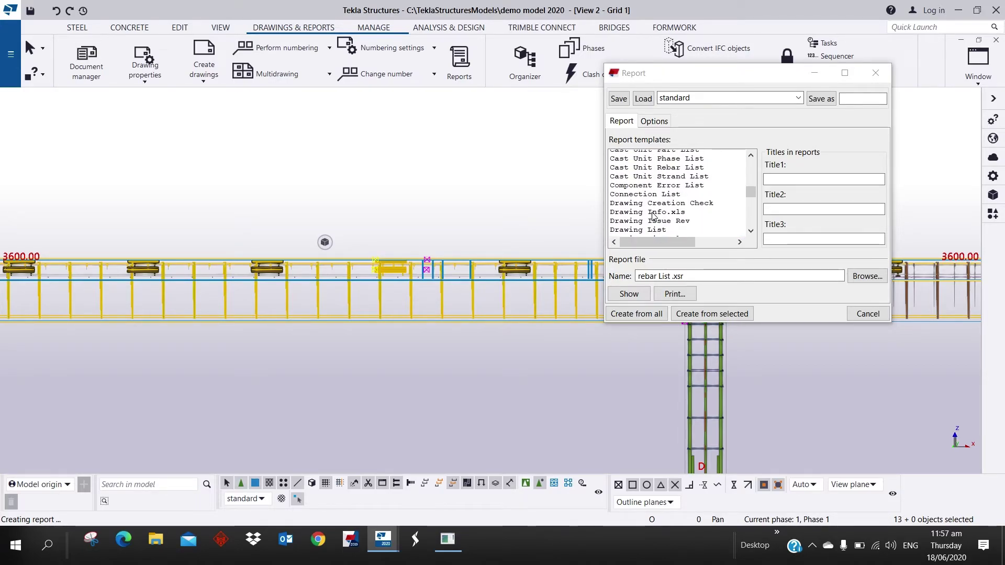
pyautogui.click(655, 190)
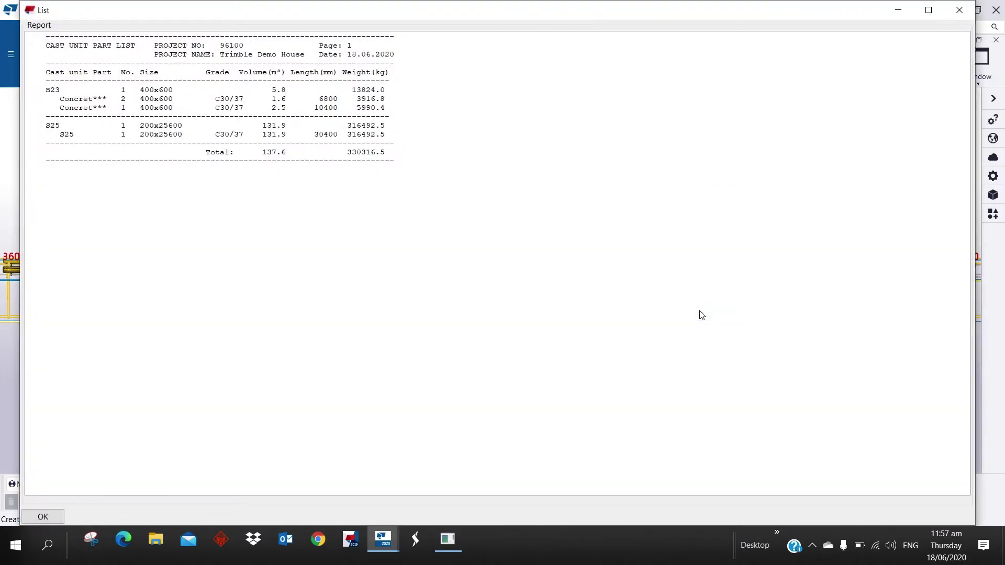
pyautogui.click(959, 10)
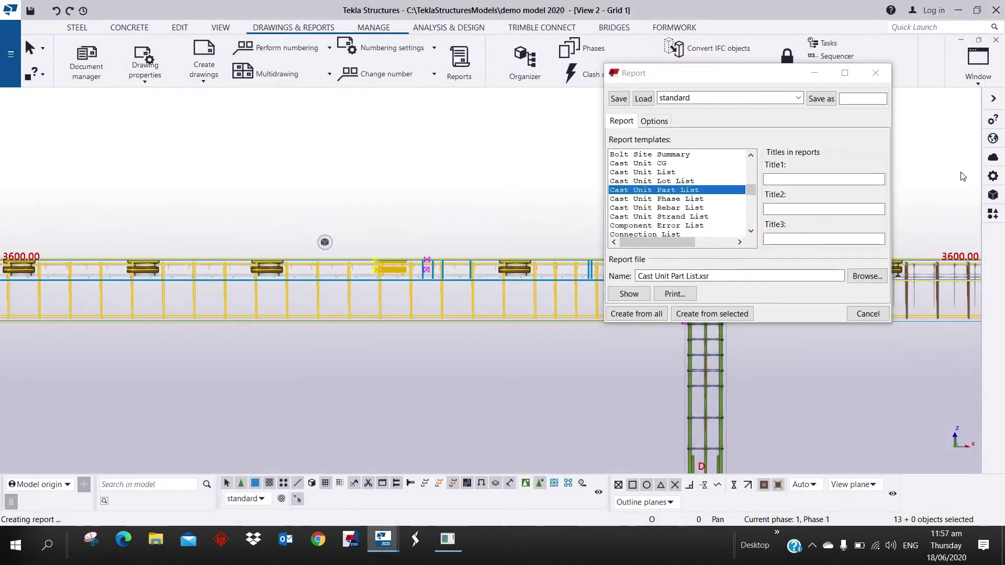
# Step: Open the Reports folder inside the model folder and view the rebar List file in an enlarged Notepad window
pyautogui.click(10, 57)
pyautogui.click(67, 183)
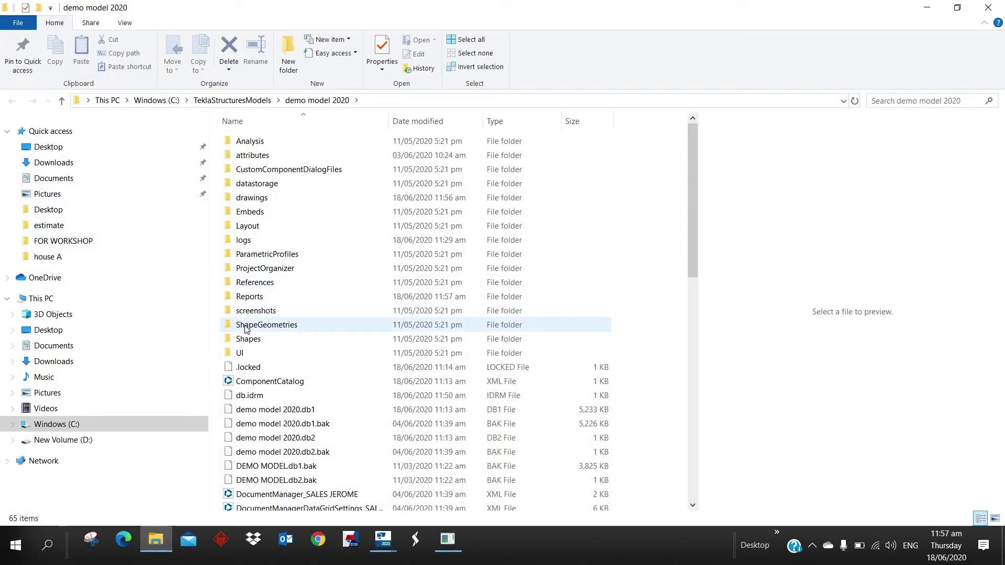
pyautogui.click(258, 300)
pyautogui.doubleClick(258, 299)
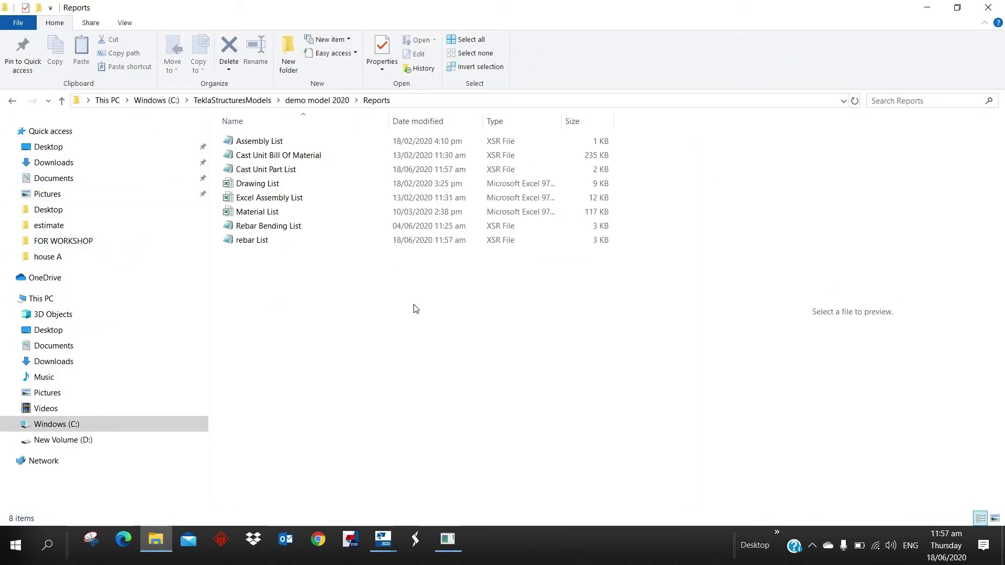
pyautogui.doubleClick(255, 242)
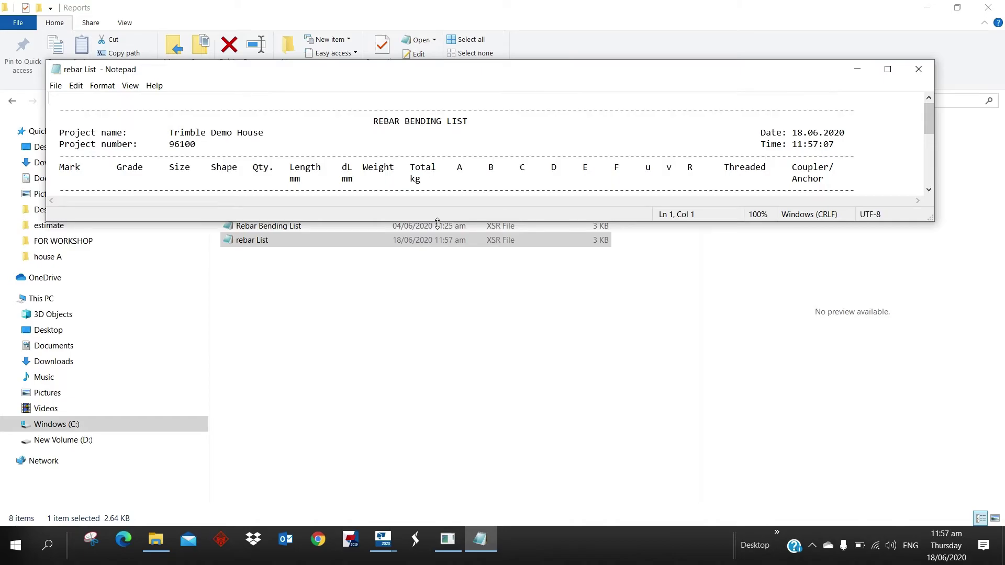
pyautogui.moveTo(438, 222); pyautogui.dragTo(438, 507)
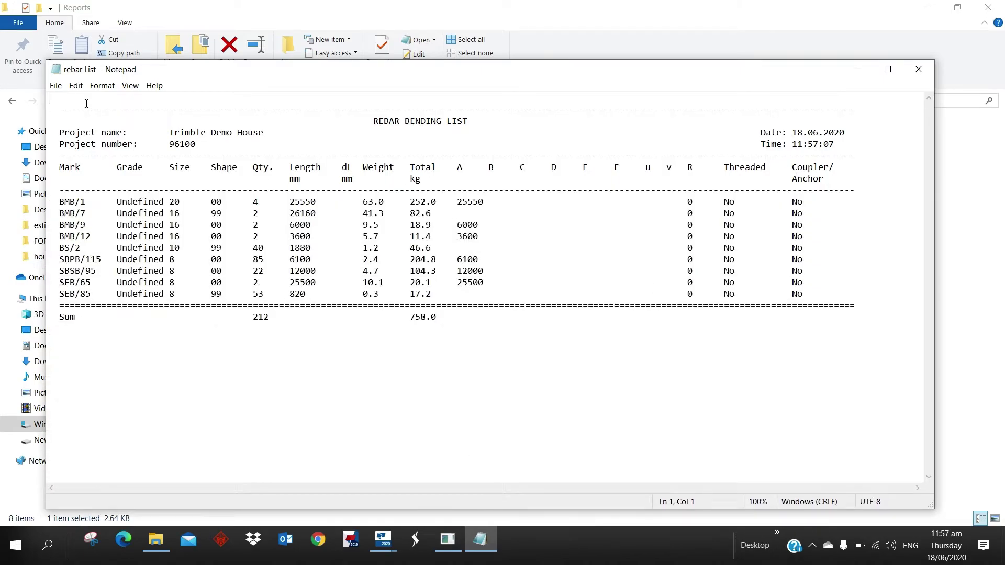
# Step: Check the file and print commands available for the rebar List report and close Notepad
pyautogui.click(55, 86)
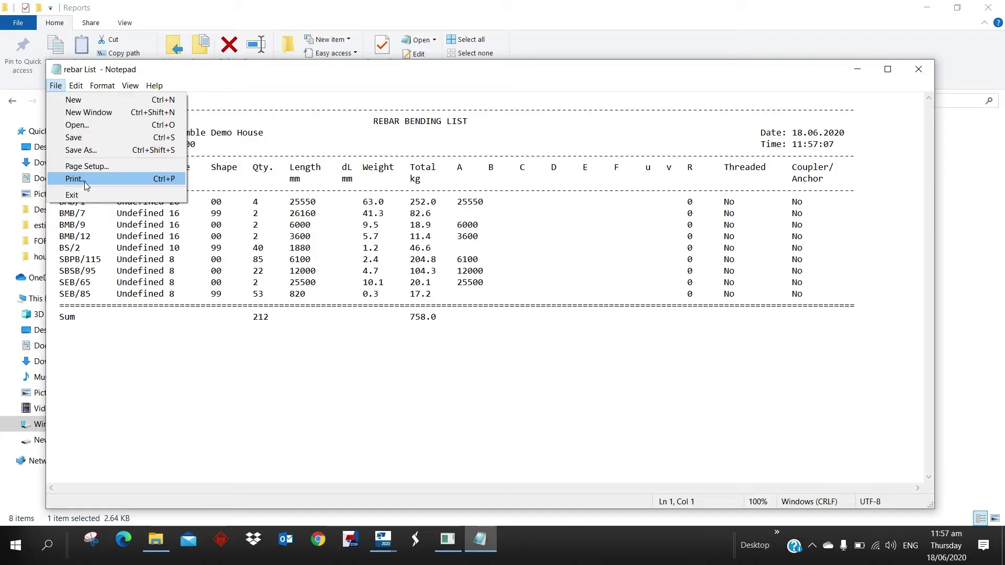
pyautogui.click(917, 68)
pyautogui.click(917, 69)
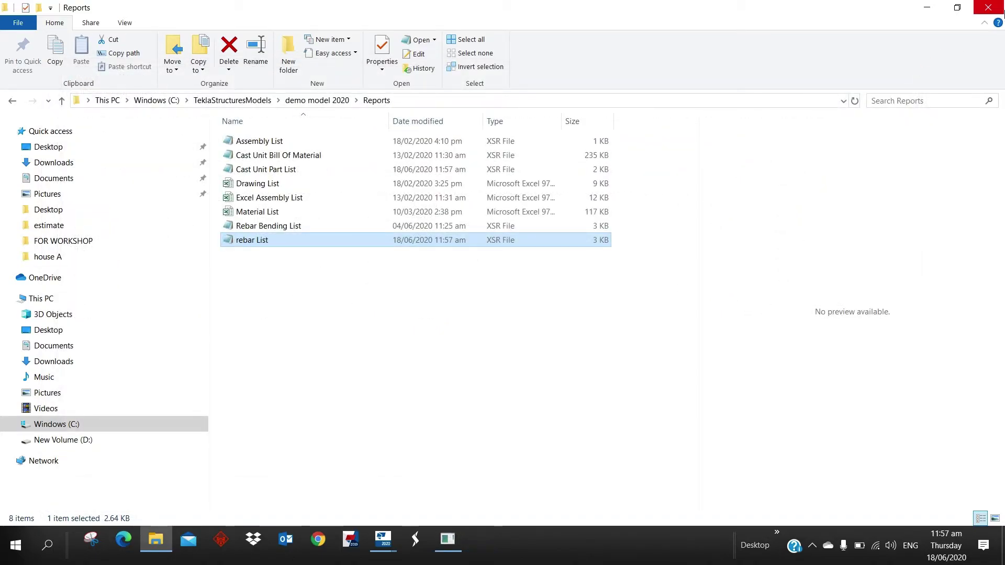
# Step: Switch back to Tekla Structures, clear the beam selection and show the whole building in View 1 - 3d
pyautogui.hotkey('alt', 'Tab')
pyautogui.click(868, 313)
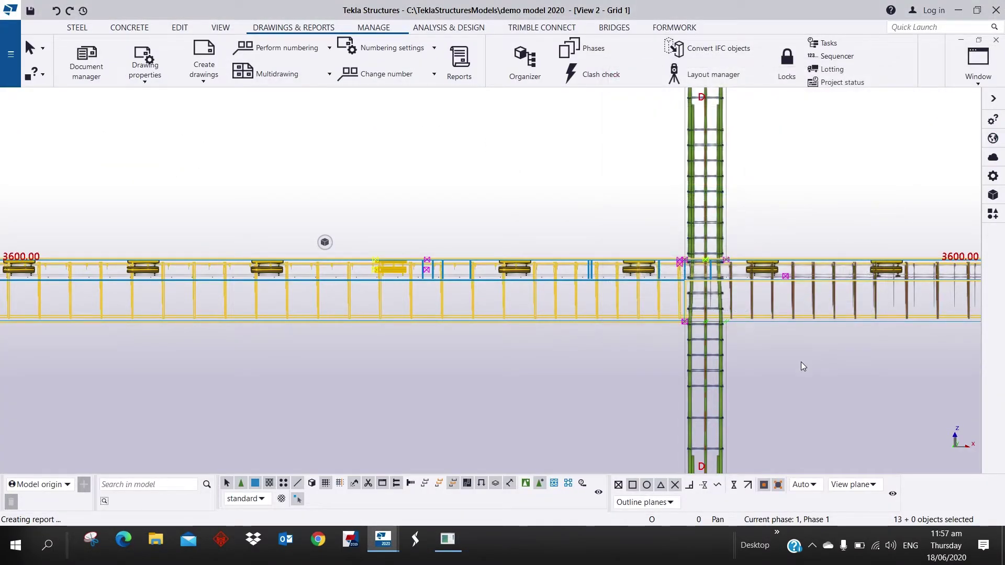
pyautogui.moveTo(776, 369); pyautogui.dragTo(660, 359, button='middle')
pyautogui.scroll(-8, 658, 366)
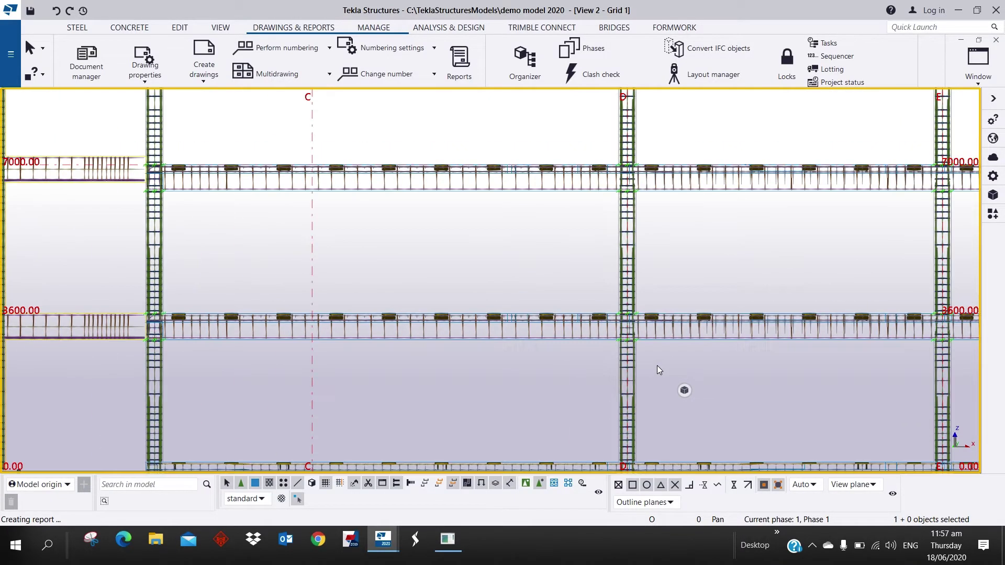
pyautogui.moveTo(658, 365); pyautogui.dragTo(476, 311, button='middle')
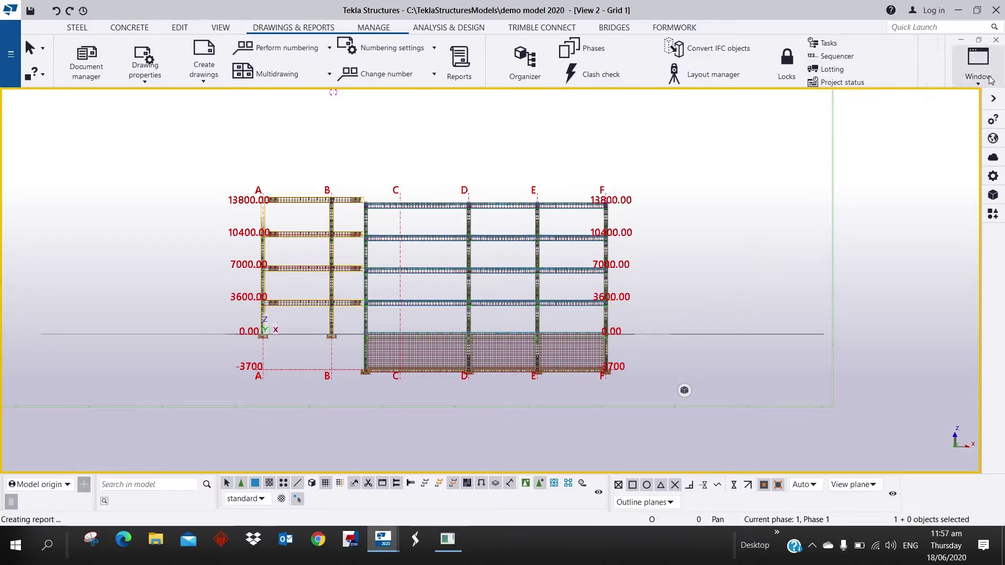
pyautogui.click(978, 61)
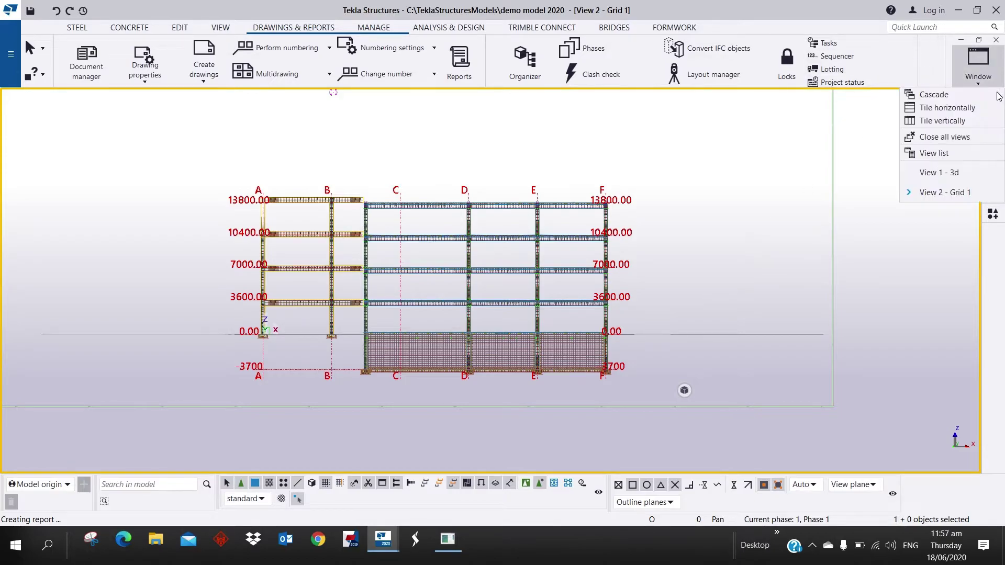
pyautogui.click(949, 172)
pyautogui.keyDown('ctrl'); pyautogui.moveTo(654, 344); pyautogui.dragTo(511, 323, button='middle'); pyautogui.keyUp('ctrl')
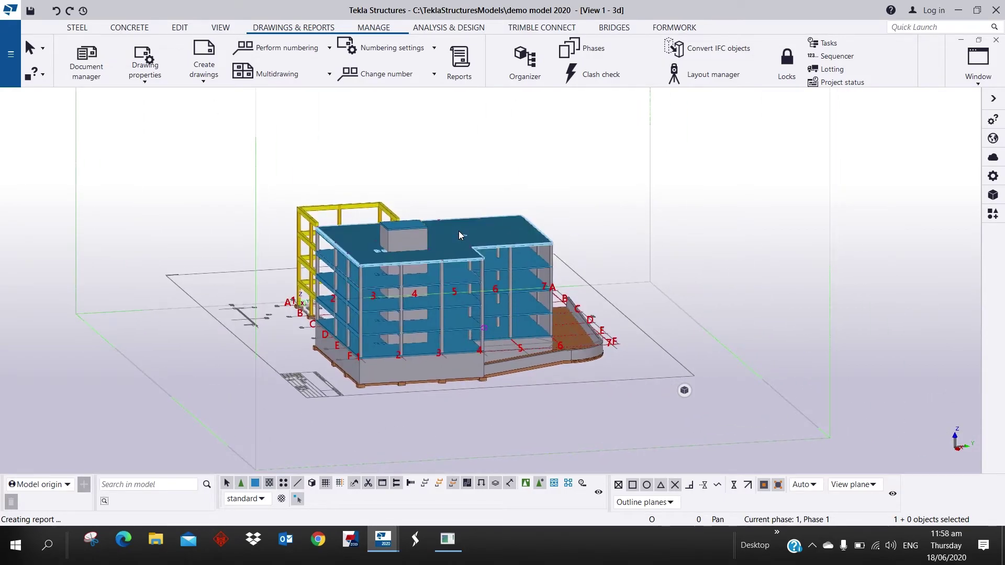
# Step: Open the Task manager from the management tools and bring its window to the front
pyautogui.click(368, 28)
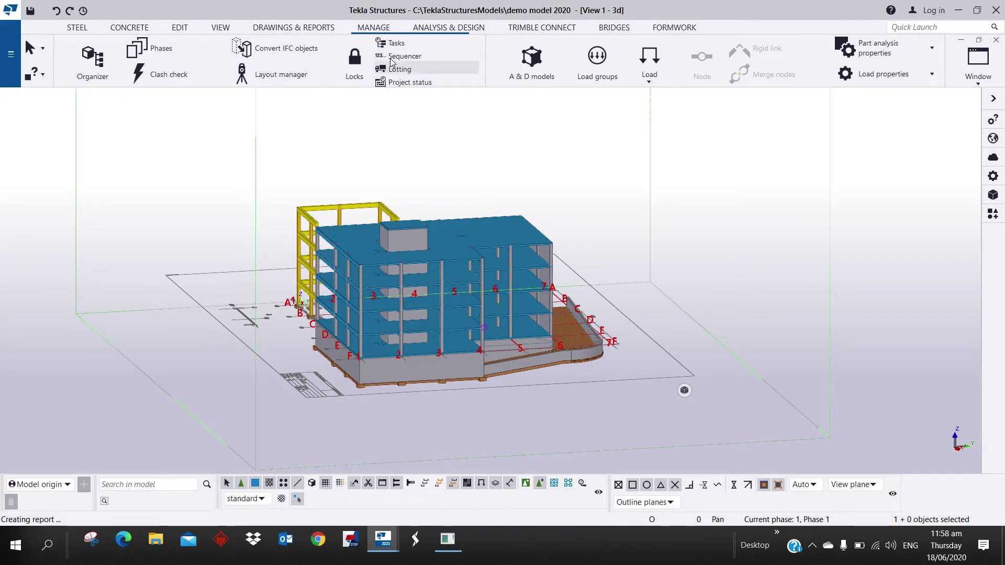
pyautogui.click(396, 45)
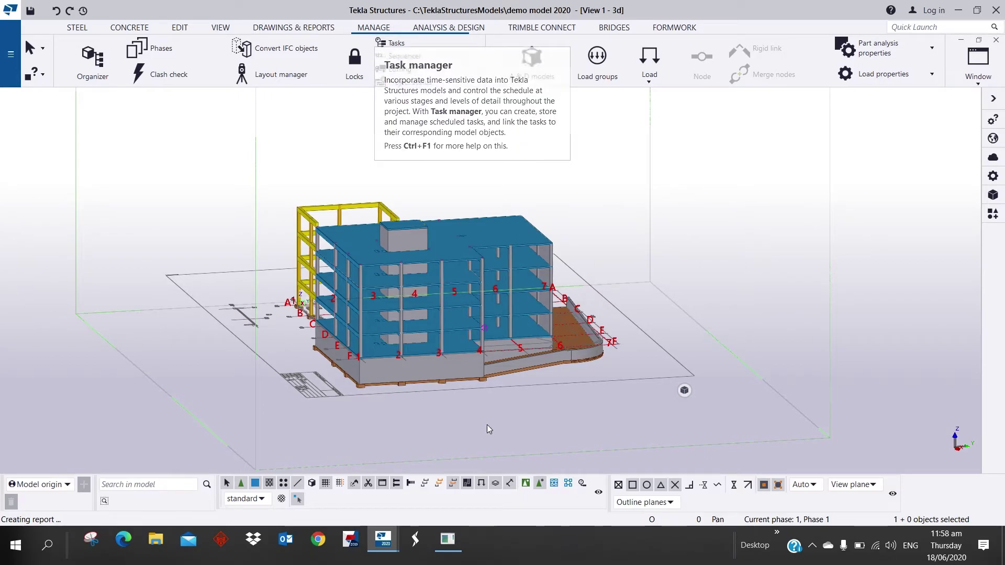
pyautogui.moveTo(378, 552)
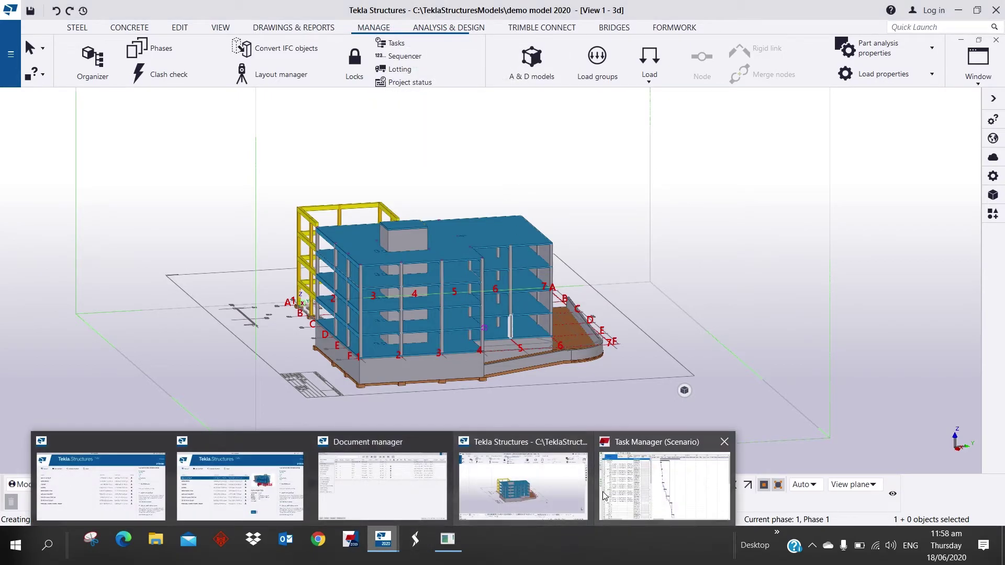
pyautogui.click(608, 516)
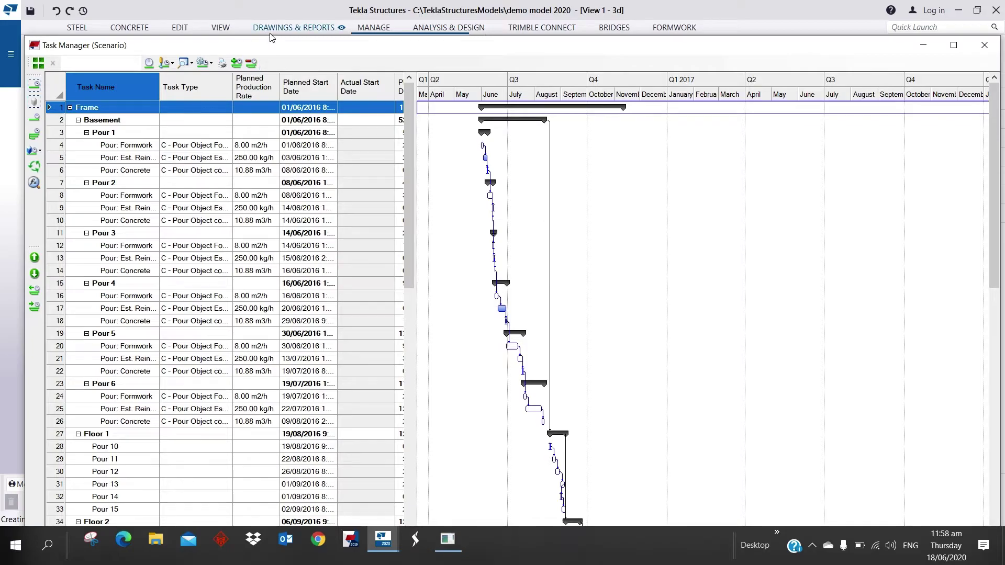
# Step: Shift the 3D model aside, then reposition and widen the Task Manager window so part of the model stays in view
pyautogui.moveTo(271, 48); pyautogui.dragTo(542, 31)
pyautogui.moveTo(156, 317); pyautogui.dragTo(61, 299, button='middle')
pyautogui.moveTo(391, 559)
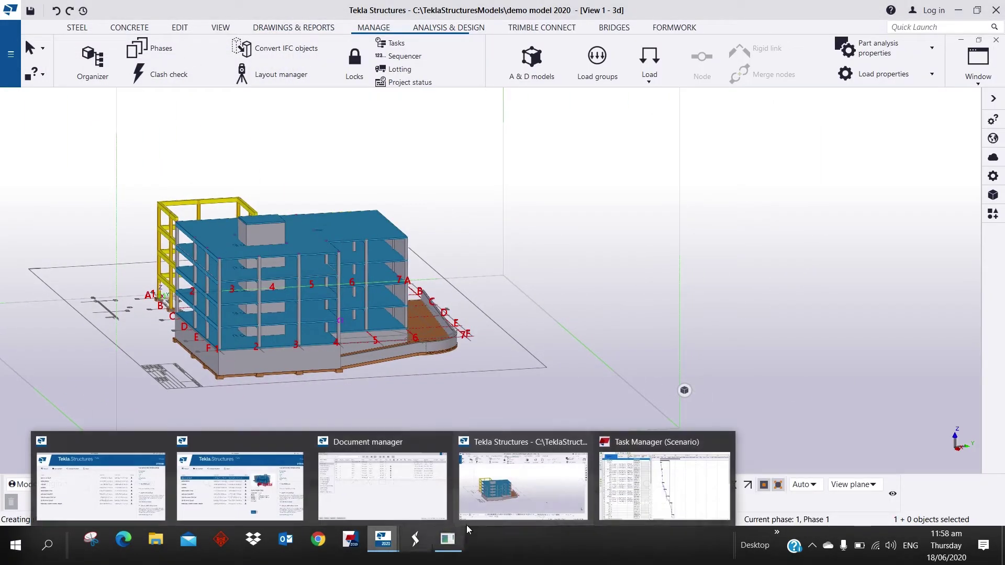
pyautogui.click(631, 481)
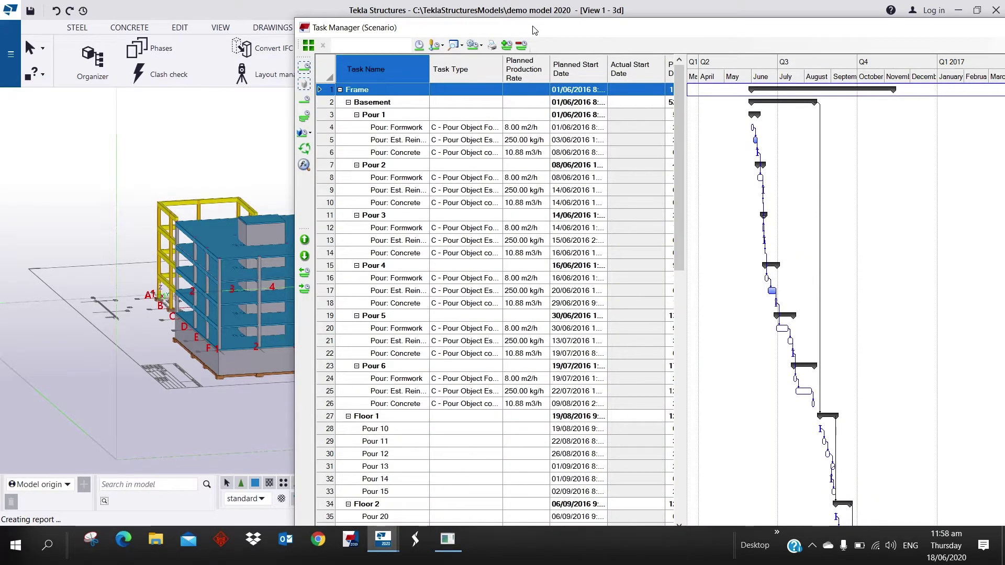
pyautogui.moveTo(535, 29); pyautogui.dragTo(410, 27)
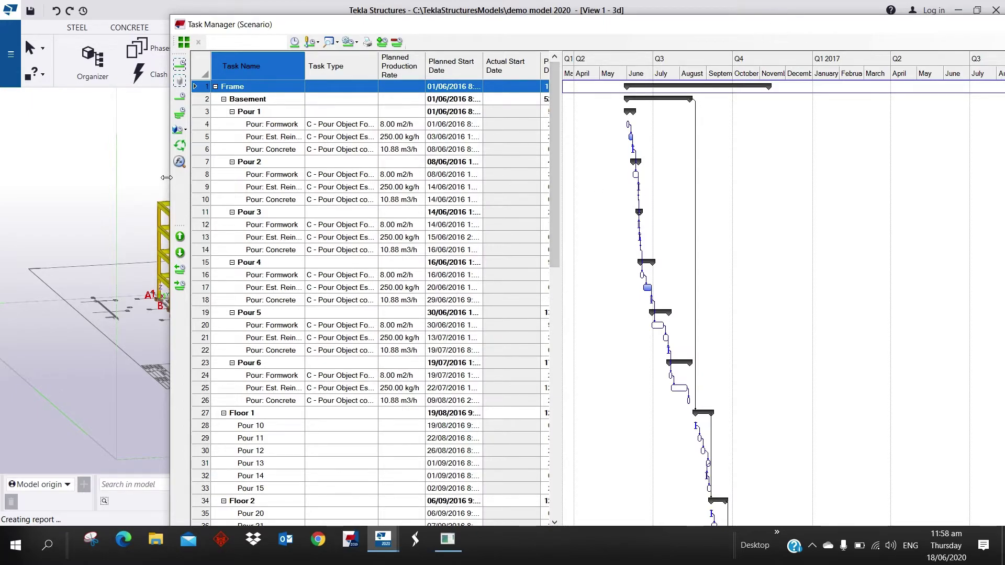
pyautogui.moveTo(166, 177); pyautogui.dragTo(135, 146)
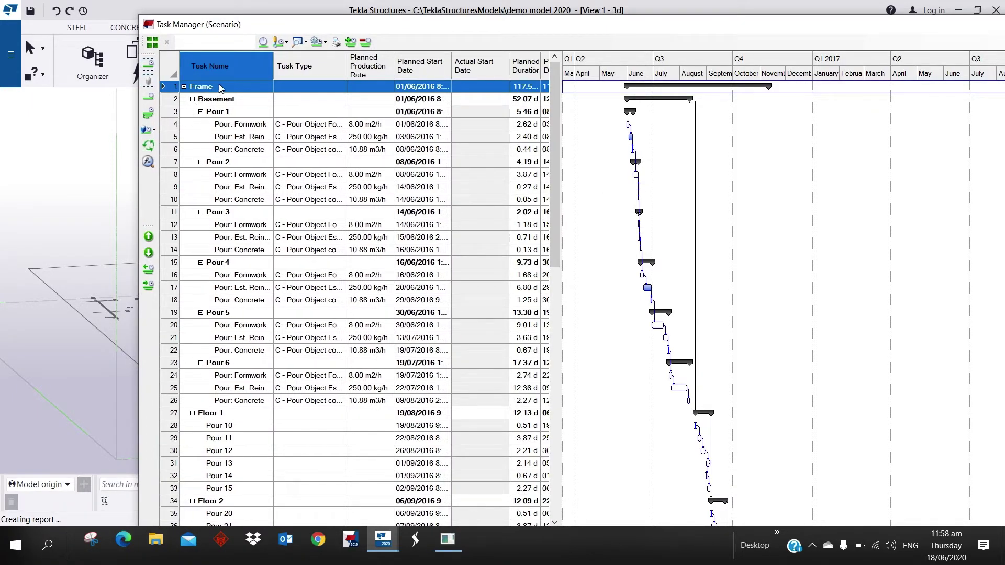
# Step: Widen the task table up to the Move with predecessor column and examine the scheduled tasks from Frame down to Ramp
pyautogui.scroll(-2, 227, 294)
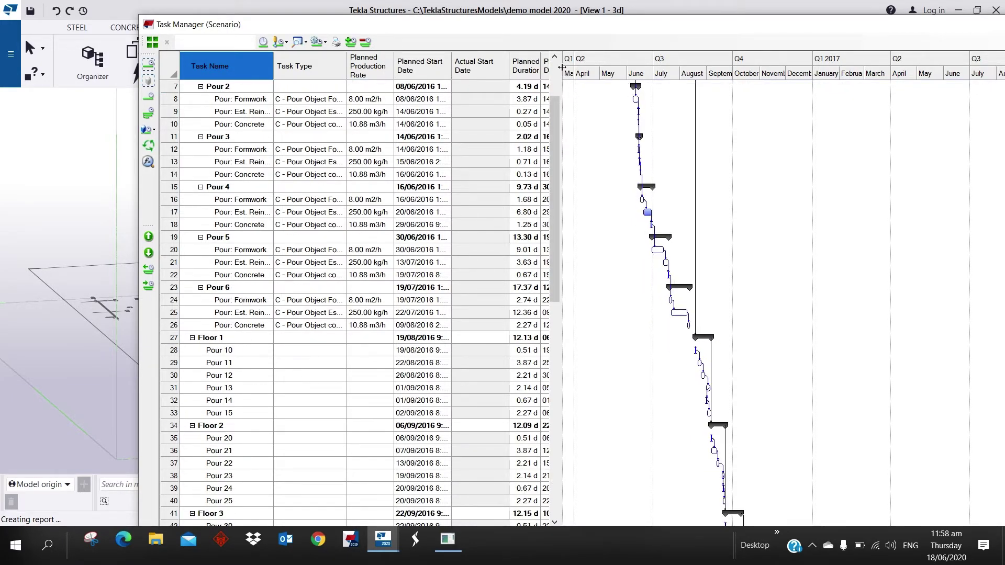
pyautogui.moveTo(562, 67); pyautogui.dragTo(781, 67)
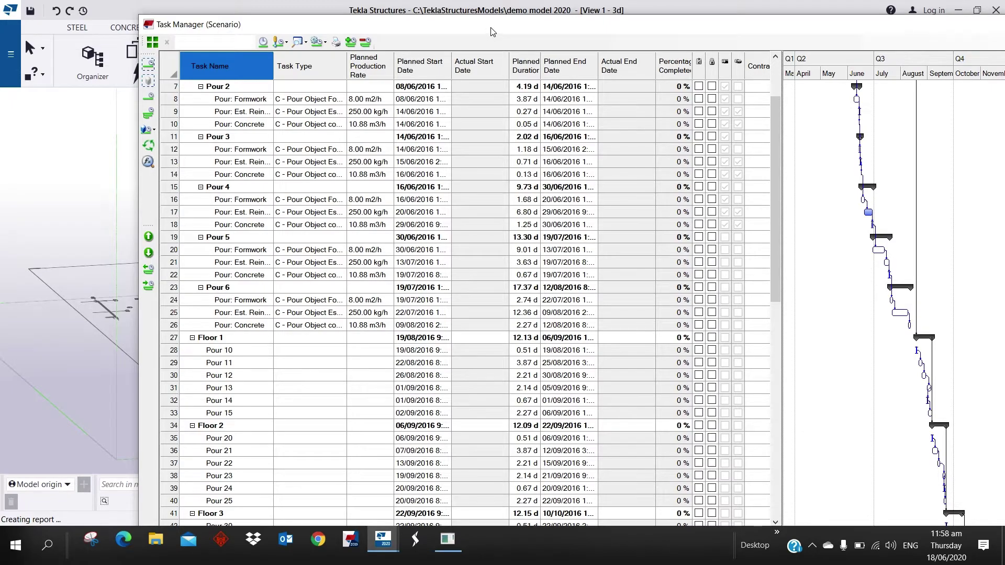
pyautogui.moveTo(492, 31); pyautogui.dragTo(379, 20)
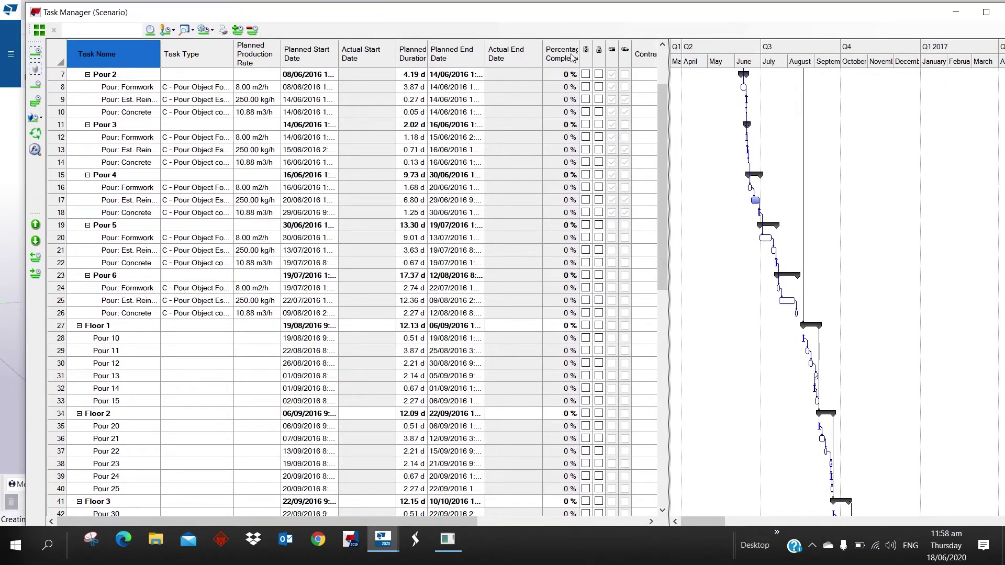
pyautogui.moveTo(669, 42); pyautogui.dragTo(909, 51)
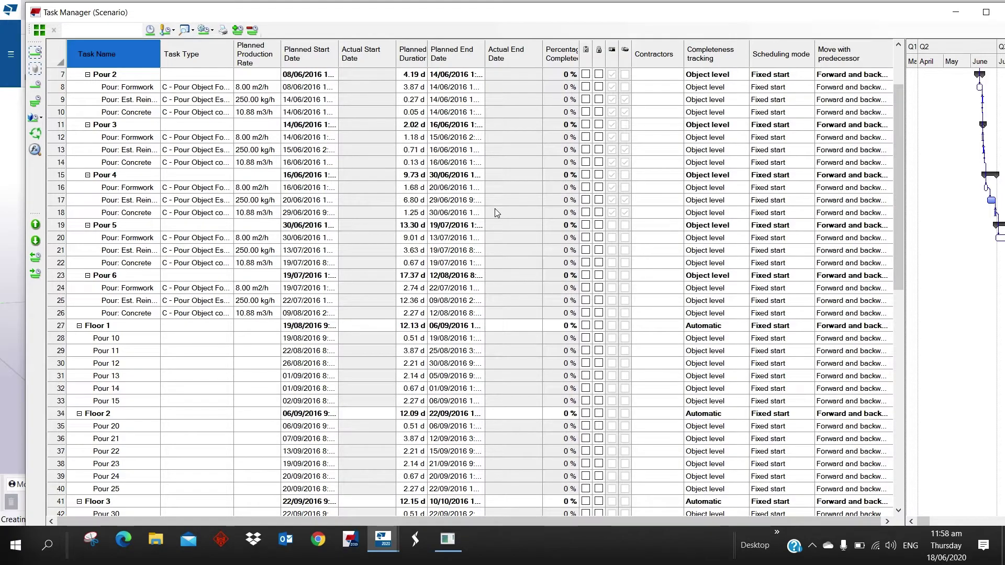
pyautogui.scroll(-12, 161, 127)
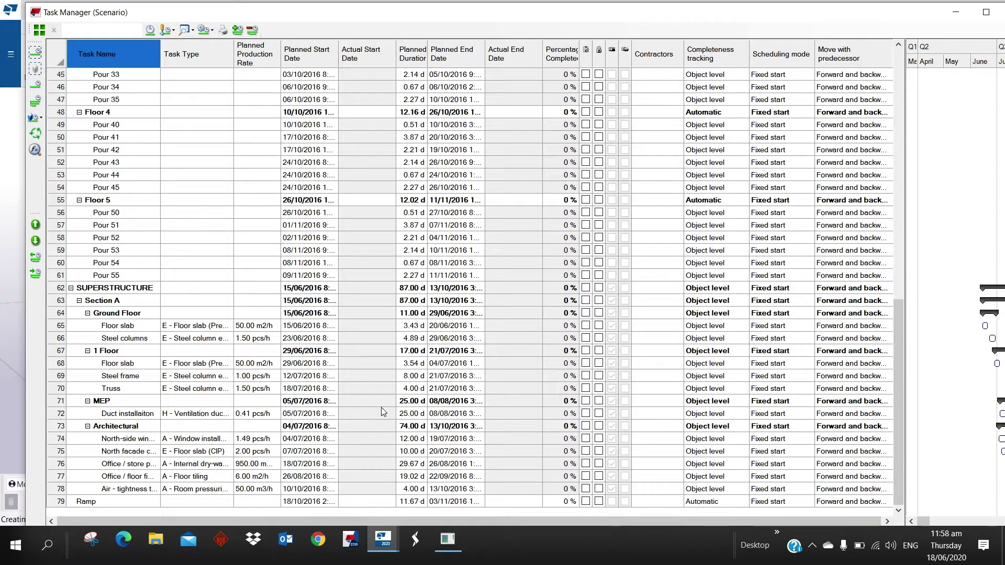
pyautogui.scroll(15, 265, 204)
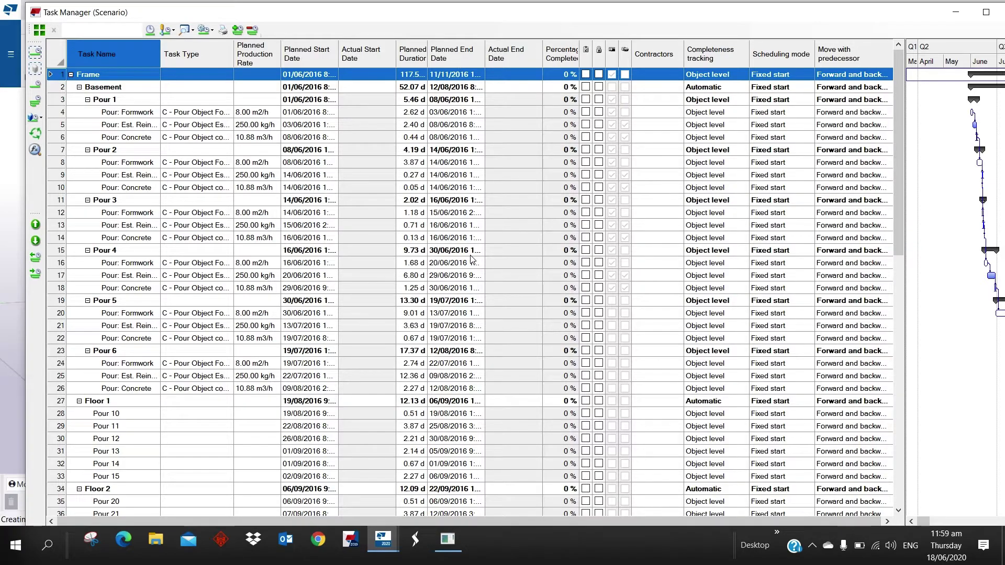
# Step: Narrow the Actual End Date column and rebalance the task table against the Gantt chart while reviewing the schedule
pyautogui.moveTo(542, 56); pyautogui.dragTo(511, 58)
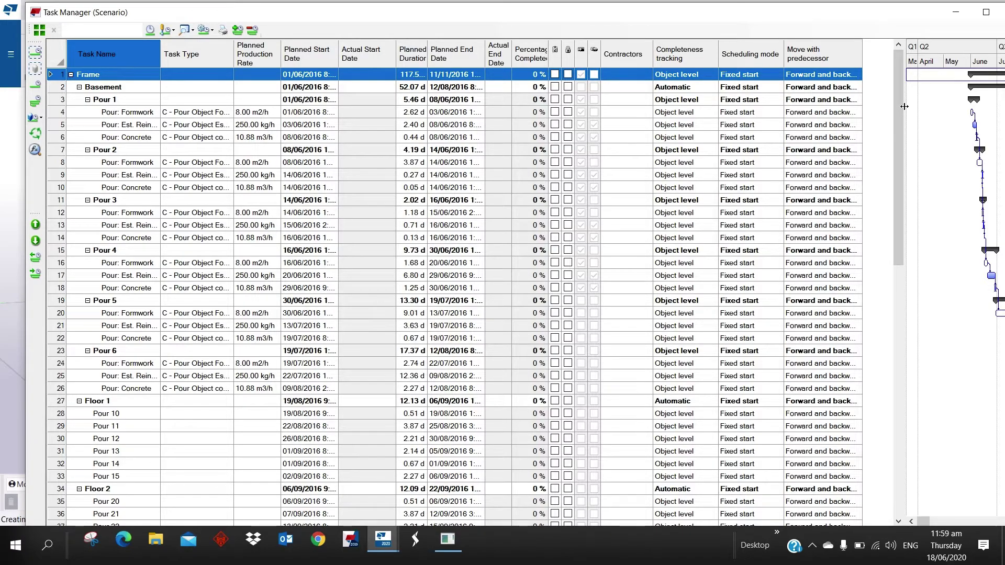
pyautogui.moveTo(903, 107); pyautogui.dragTo(568, 99)
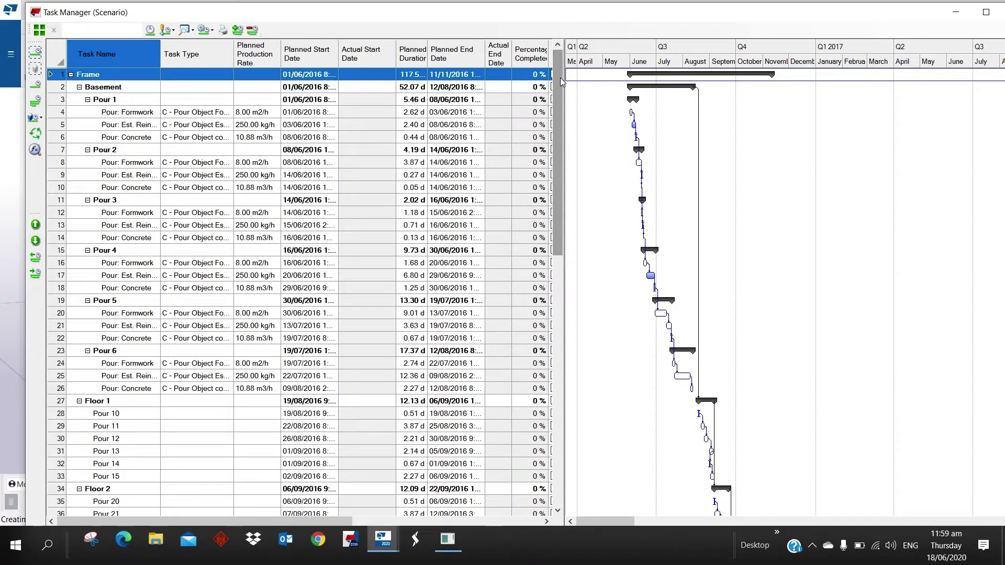
pyautogui.moveTo(564, 73); pyautogui.dragTo(704, 74)
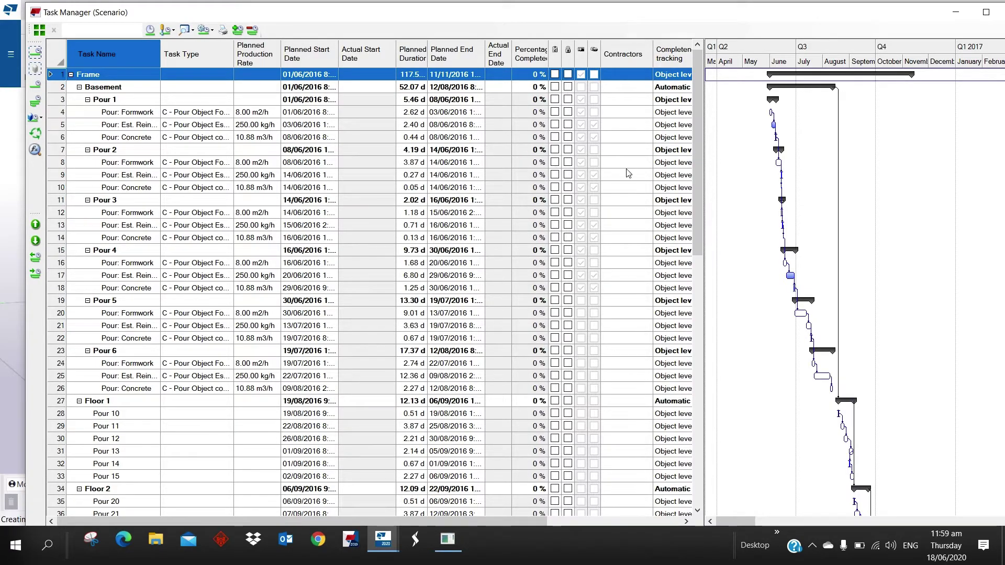
pyautogui.scroll(-2, 381, 320)
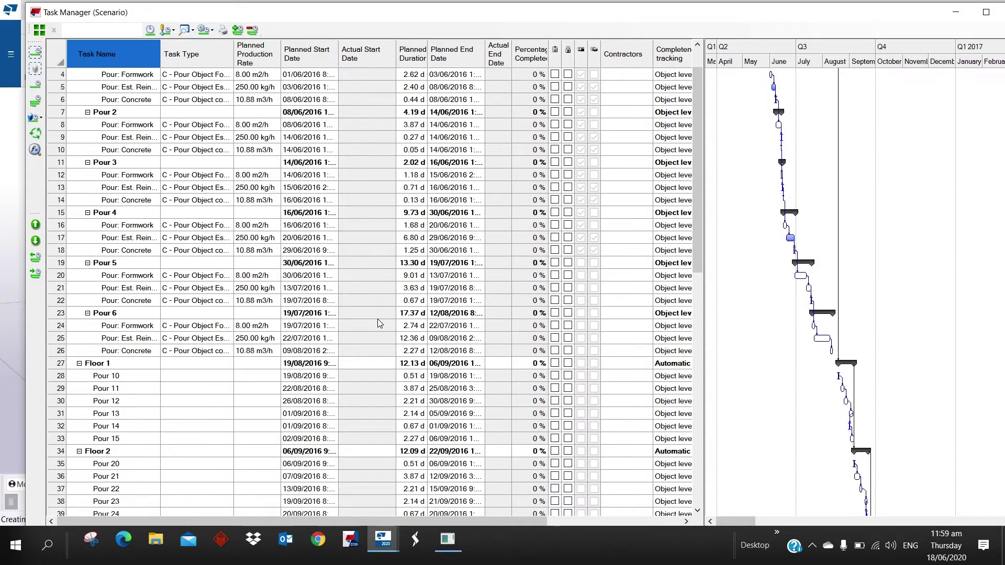
pyautogui.scroll(2, 637, 263)
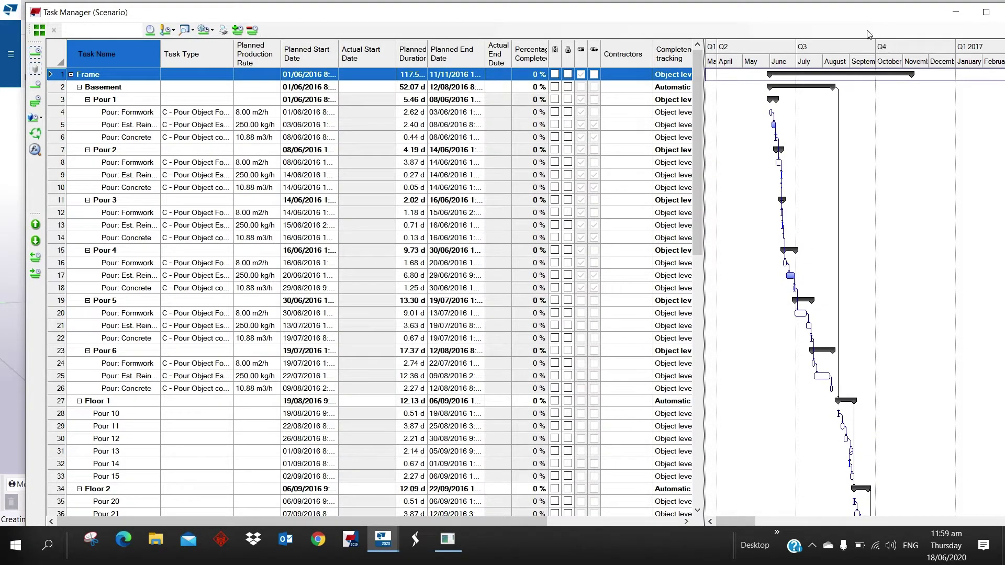
pyautogui.moveTo(828, 15); pyautogui.dragTo(770, 30)
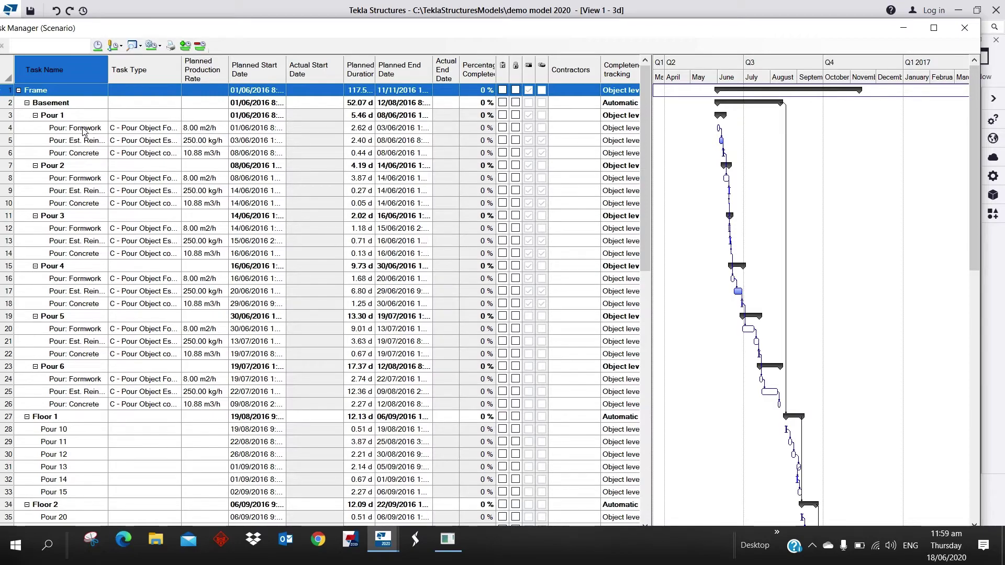
# Step: Open the task information of Pour 1's Pour: Formwork task, review its general, scheduling, tracking, objects, dependencies and additional information, and close it
pyautogui.click(84, 131)
pyautogui.rightClick(83, 131)
pyautogui.click(102, 136)
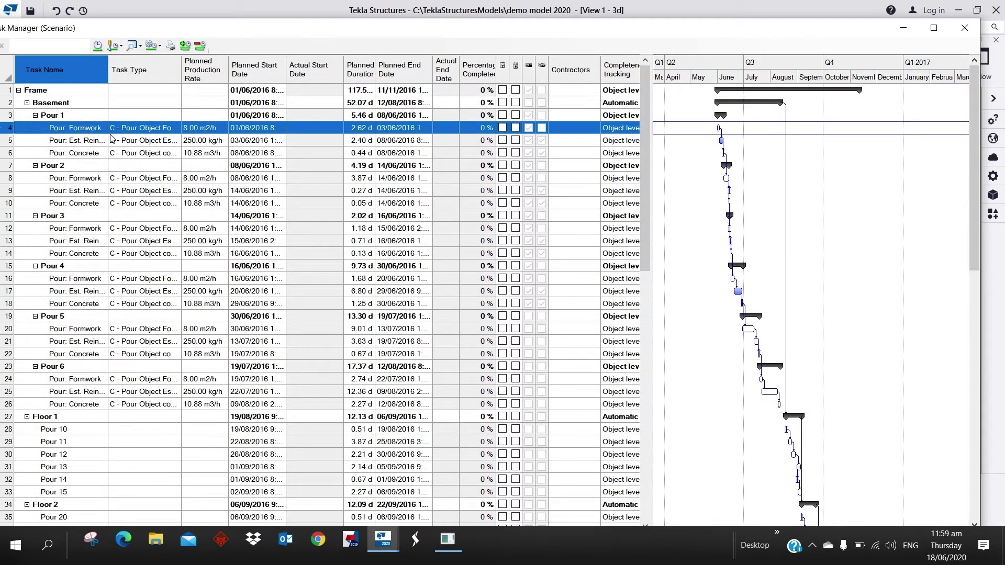
pyautogui.moveTo(320, 135); pyautogui.dragTo(377, 110)
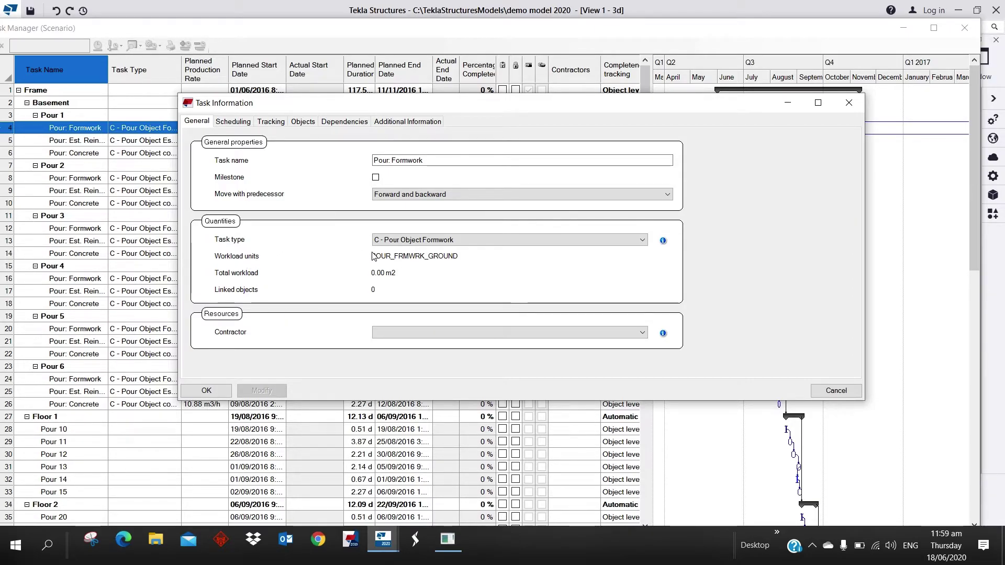
pyautogui.click(228, 122)
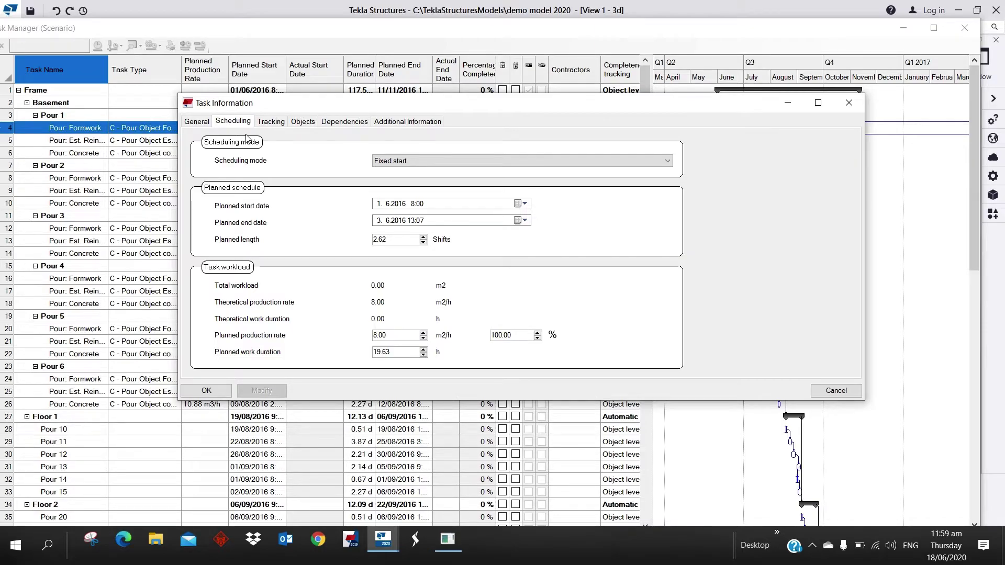
pyautogui.click(271, 125)
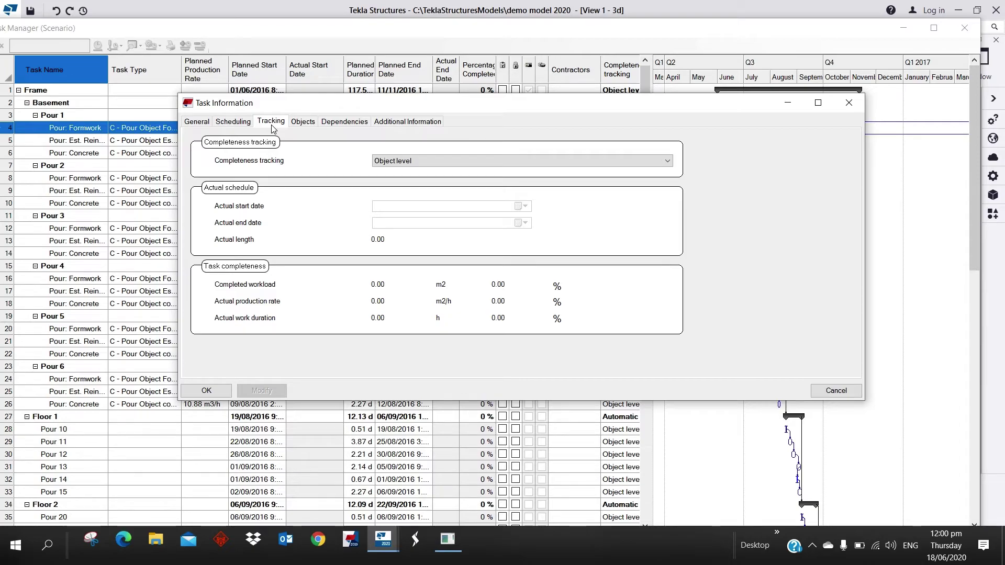
pyautogui.click(303, 123)
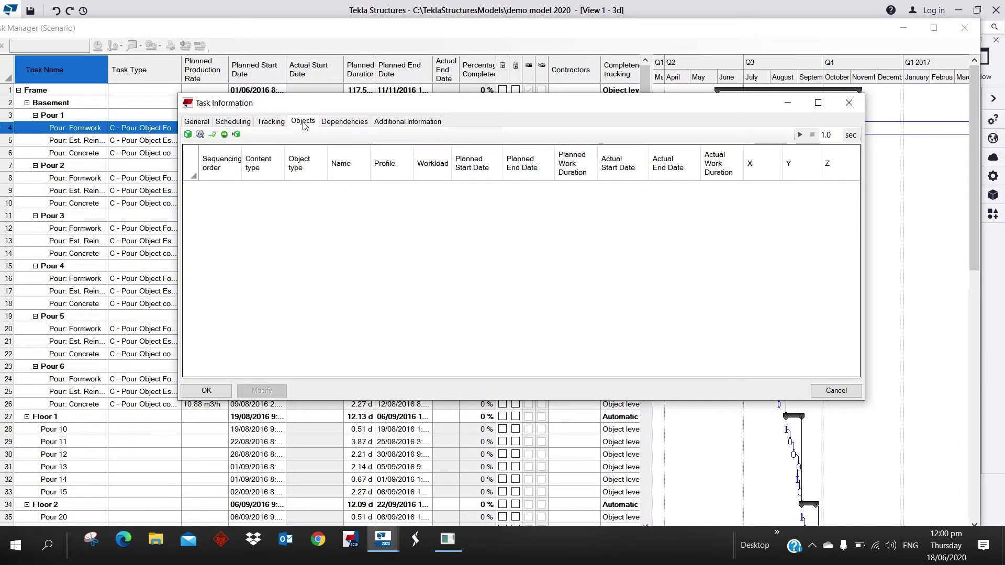
pyautogui.click(335, 123)
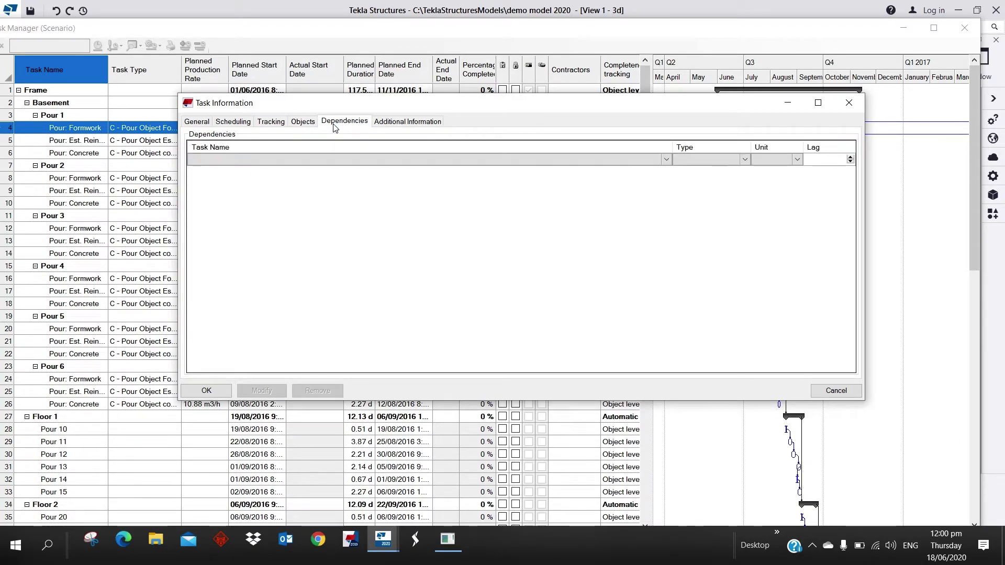
pyautogui.click(383, 124)
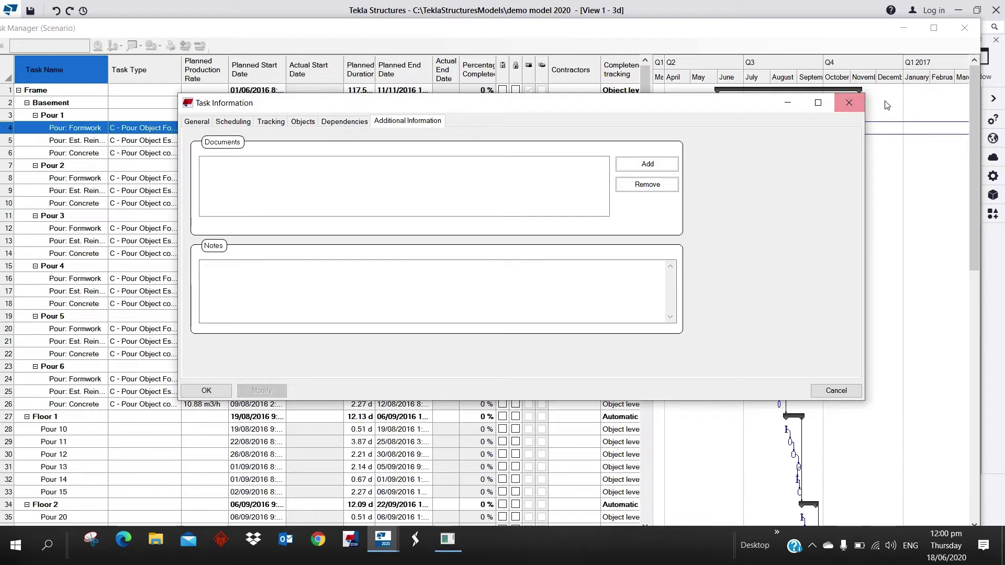
pyautogui.click(859, 108)
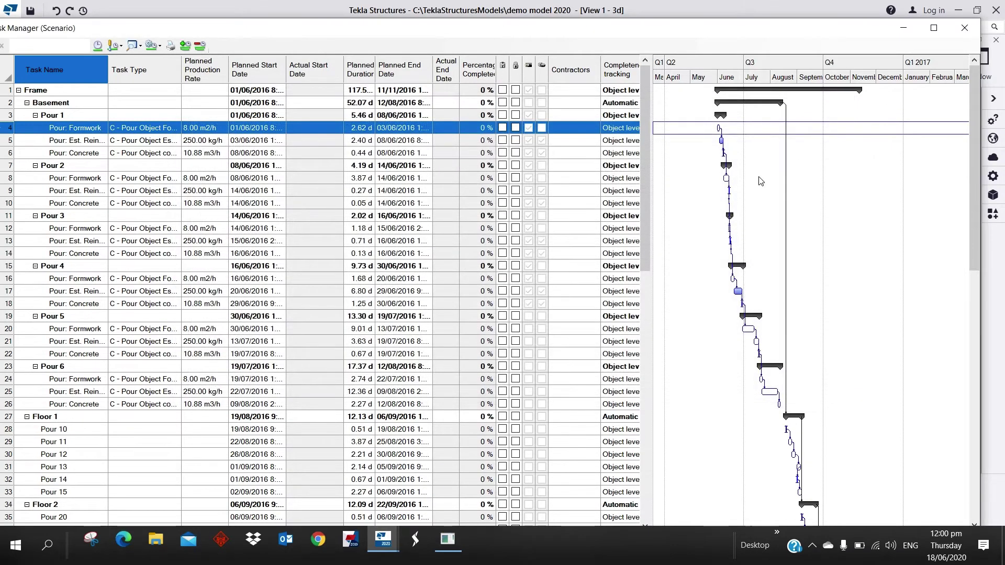
# Step: Close the Task Manager and orbit the 3D model to view the building from its curved ramp corner
pyautogui.click(962, 32)
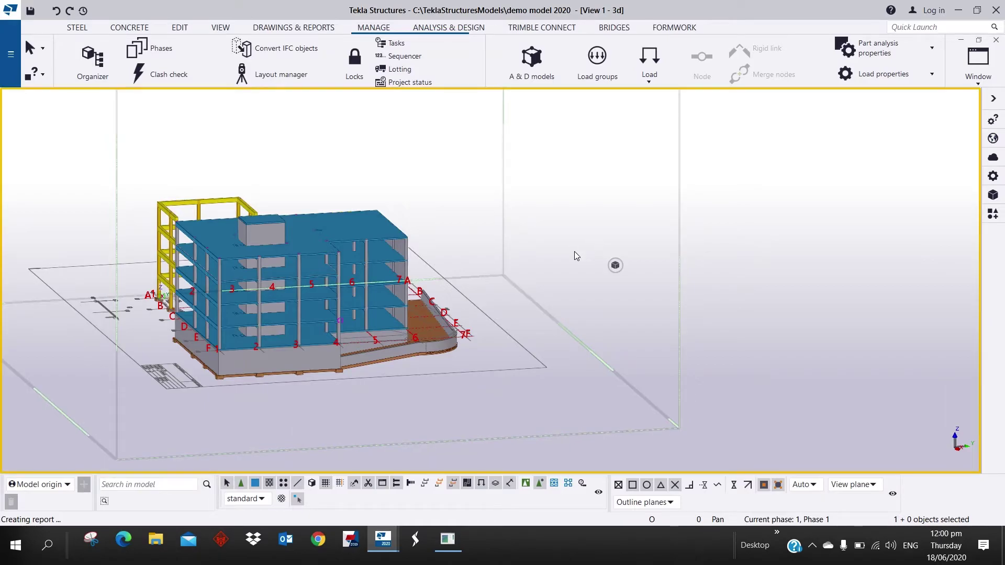
pyautogui.keyDown('ctrl'); pyautogui.moveTo(361, 389); pyautogui.dragTo(214, 391, button='middle'); pyautogui.keyUp('ctrl')
pyautogui.scroll(4, 598, 365)
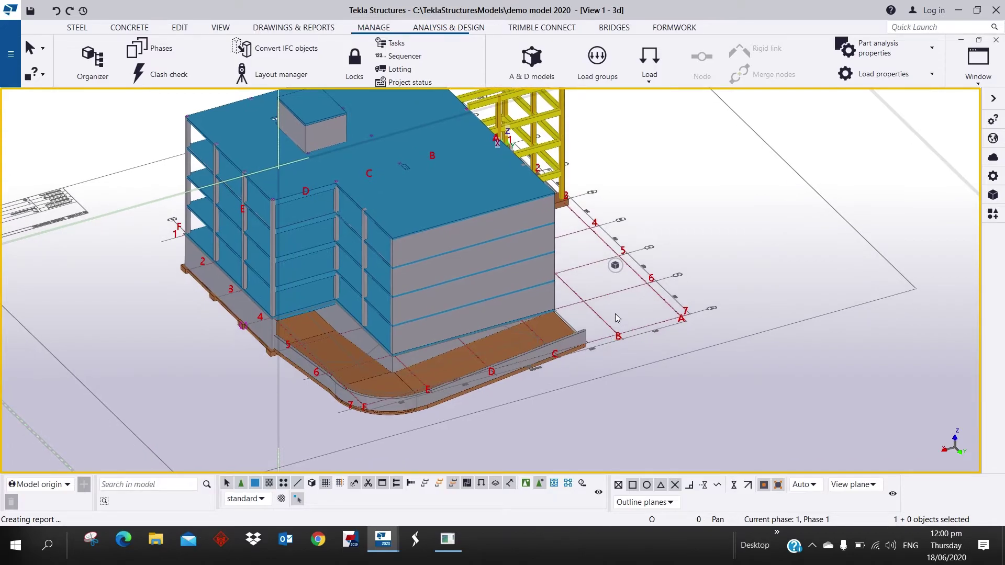
pyautogui.keyDown('ctrl'); pyautogui.moveTo(605, 335); pyautogui.dragTo(586, 288, button='middle'); pyautogui.keyUp('ctrl')
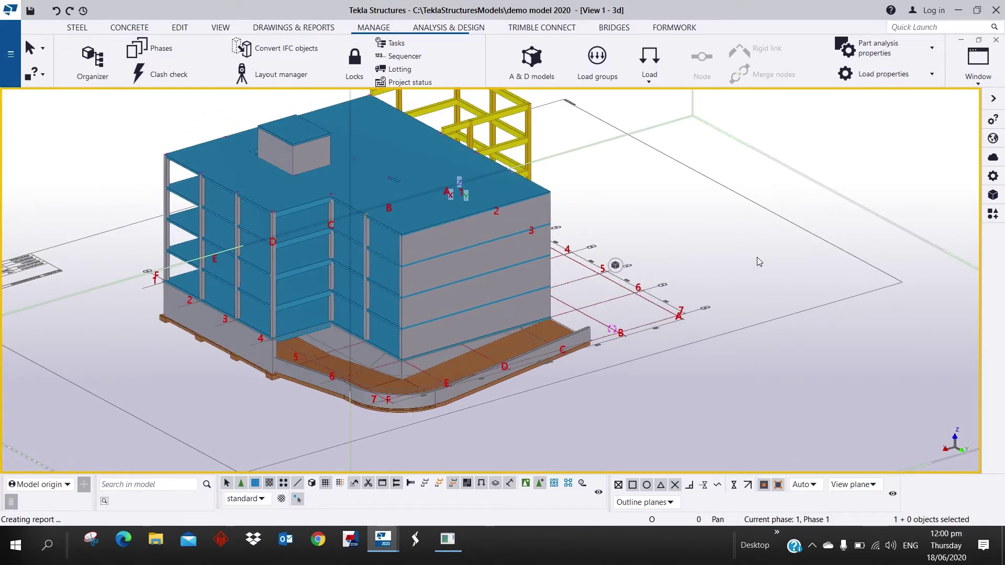
pyautogui.scroll(-2, 672, 242)
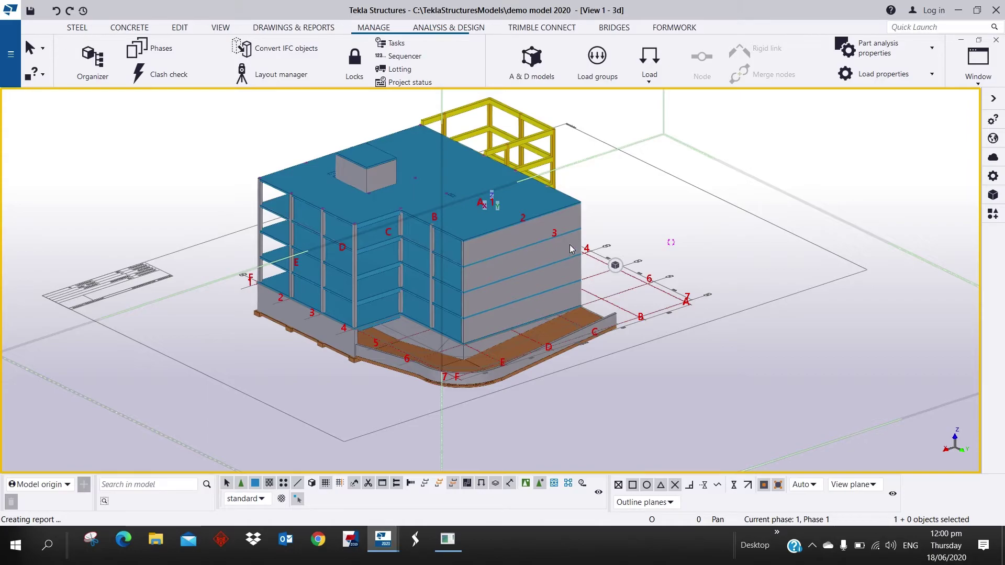
# Step: Search the commands for visualization and open the entire model in Trimble Connect Visualizer with Visualize all
pyautogui.click(914, 25)
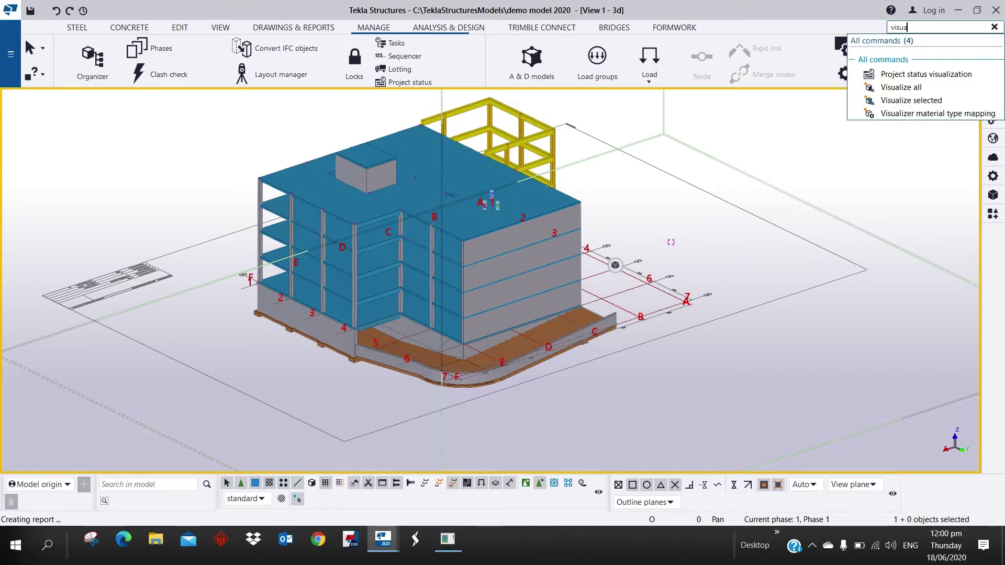
pyautogui.write('visua')
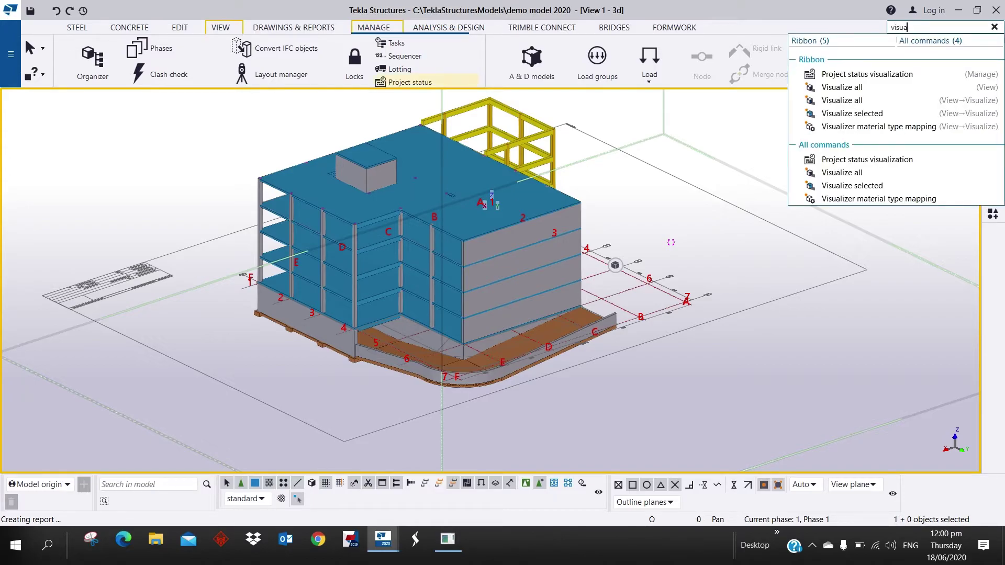
pyautogui.write('l')
pyautogui.click(220, 29)
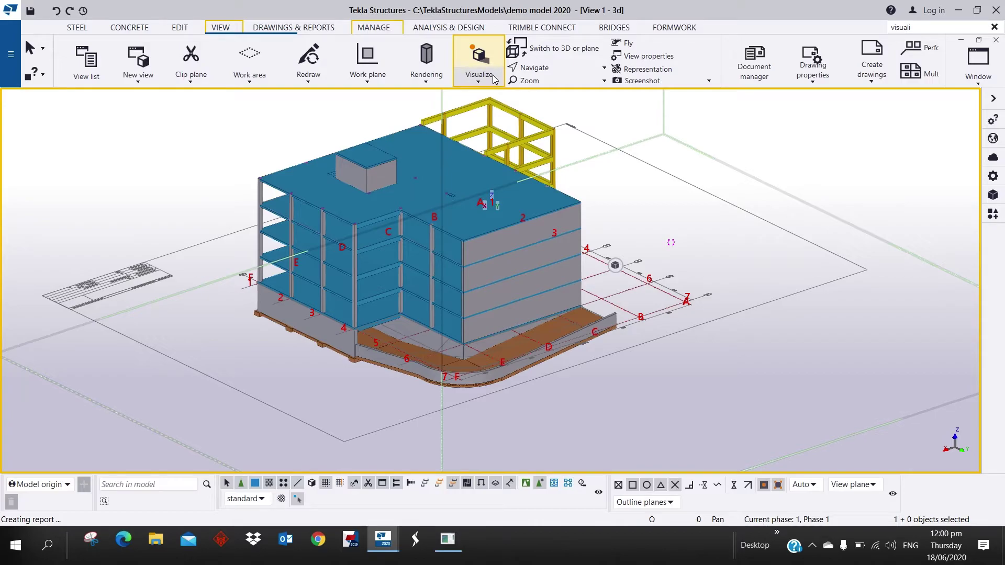
pyautogui.click(492, 79)
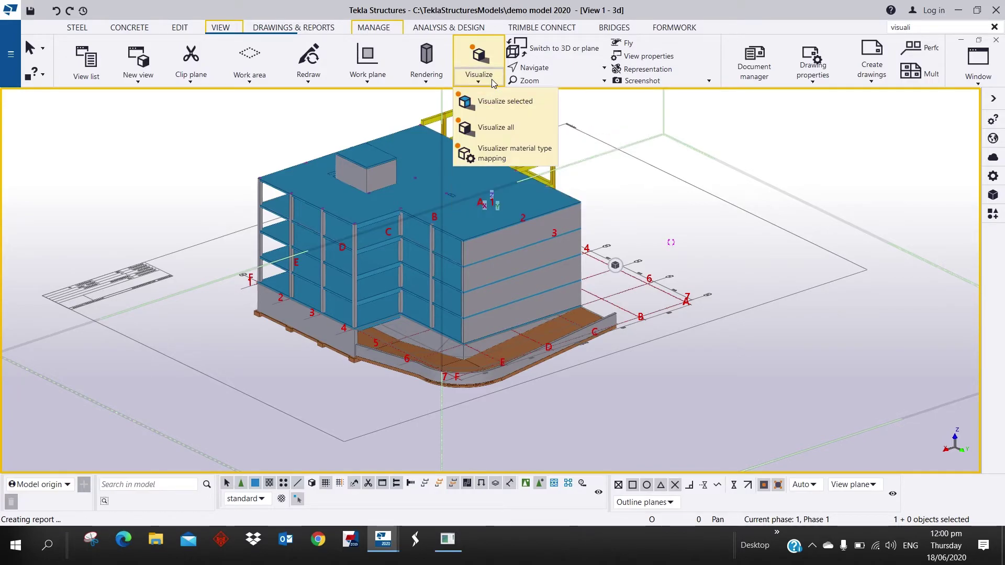
pyautogui.click(545, 118)
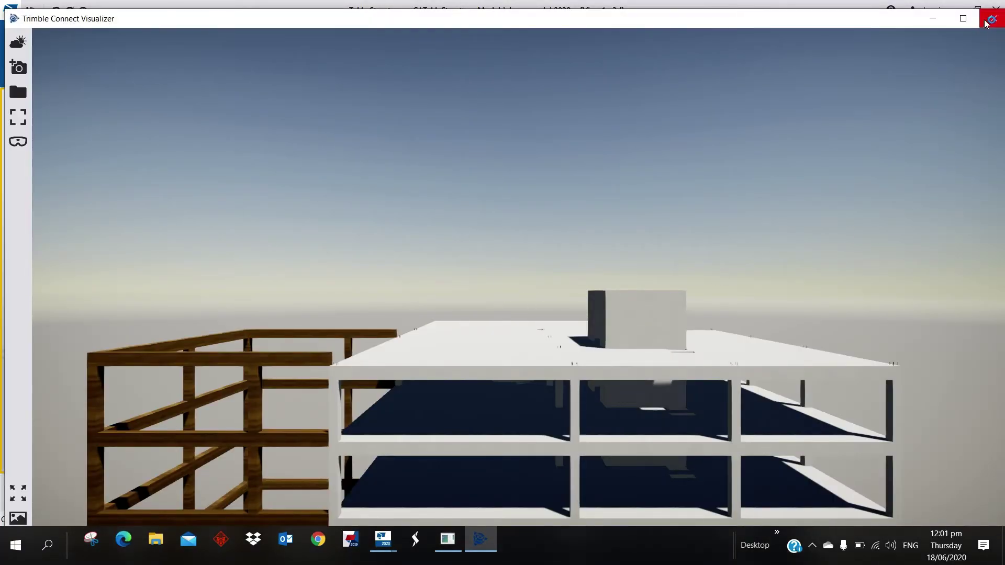
# Step: Maximize the visualizer window and turn the rendered building to a raised corner view showing two facades
pyautogui.click(964, 19)
pyautogui.scroll(3, 579, 315)
pyautogui.scroll(-3, 562, 294)
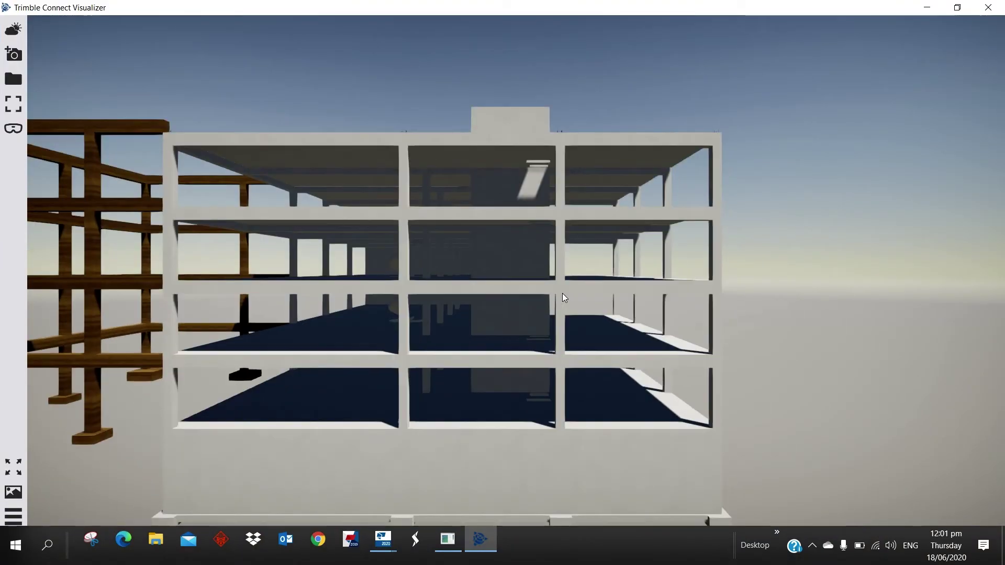
pyautogui.moveTo(559, 339); pyautogui.dragTo(476, 293)
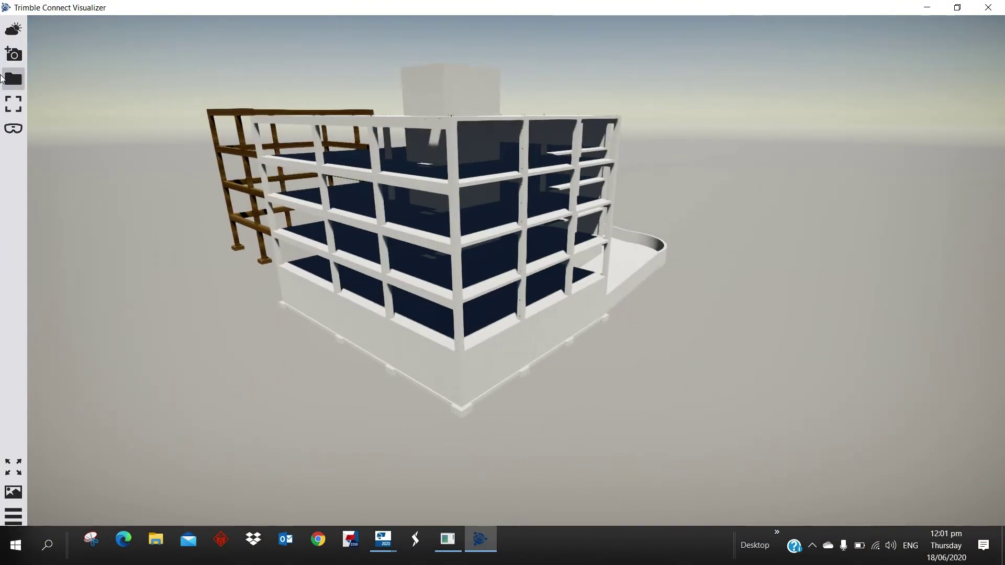
# Step: Open the environment settings and adjust the sun intensity, rotate the sun direction, dim the ambient light slightly and lower the sun height
pyautogui.click(13, 29)
pyautogui.moveTo(347, 80); pyautogui.dragTo(319, 93)
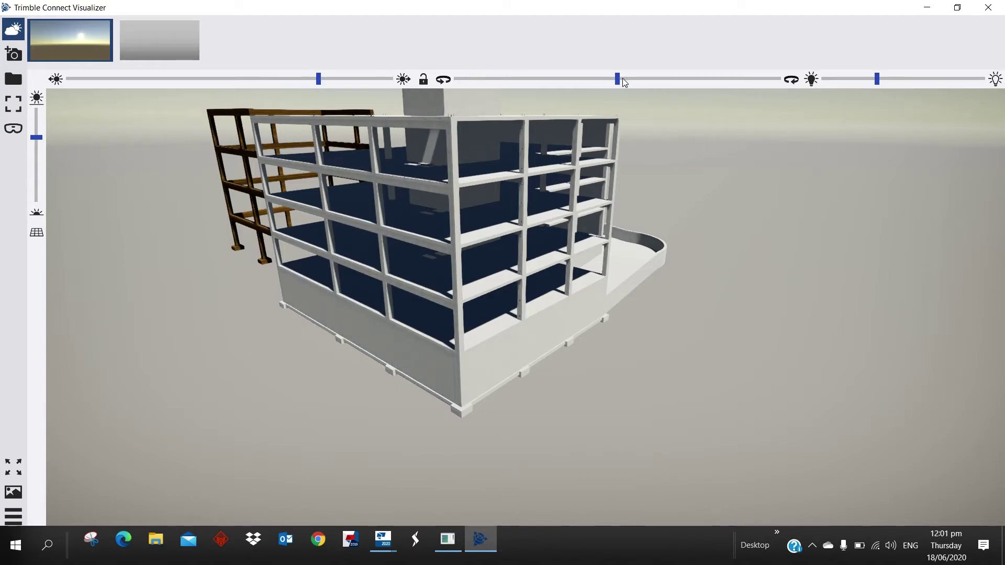
pyautogui.moveTo(674, 79); pyautogui.dragTo(524, 88)
pyautogui.moveTo(881, 76)
pyautogui.mouseDown()
pyautogui.moveTo(965, 81)
pyautogui.moveTo(825, 86)
pyautogui.moveTo(865, 89)
pyautogui.mouseUp()
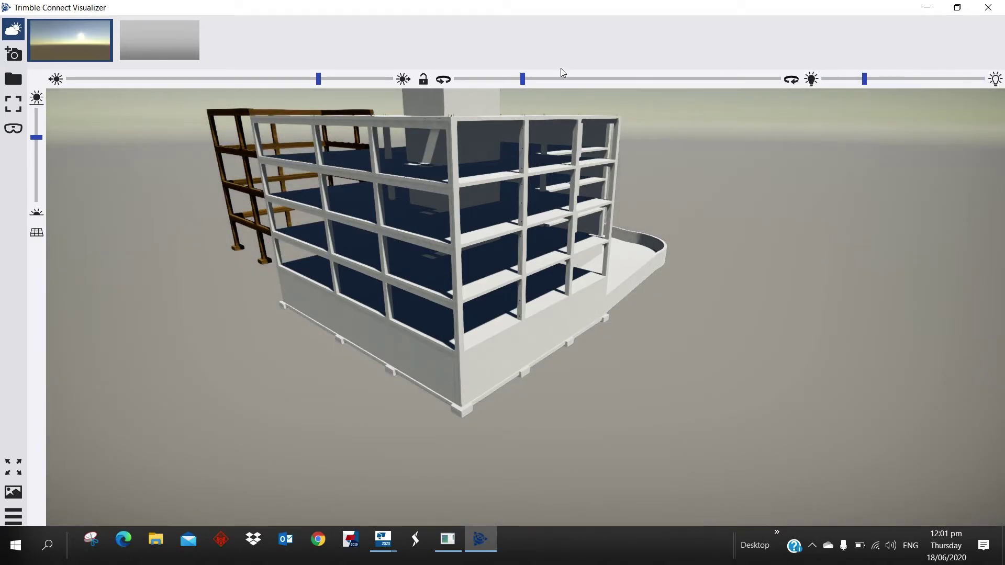
pyautogui.moveTo(37, 140); pyautogui.dragTo(59, 153)
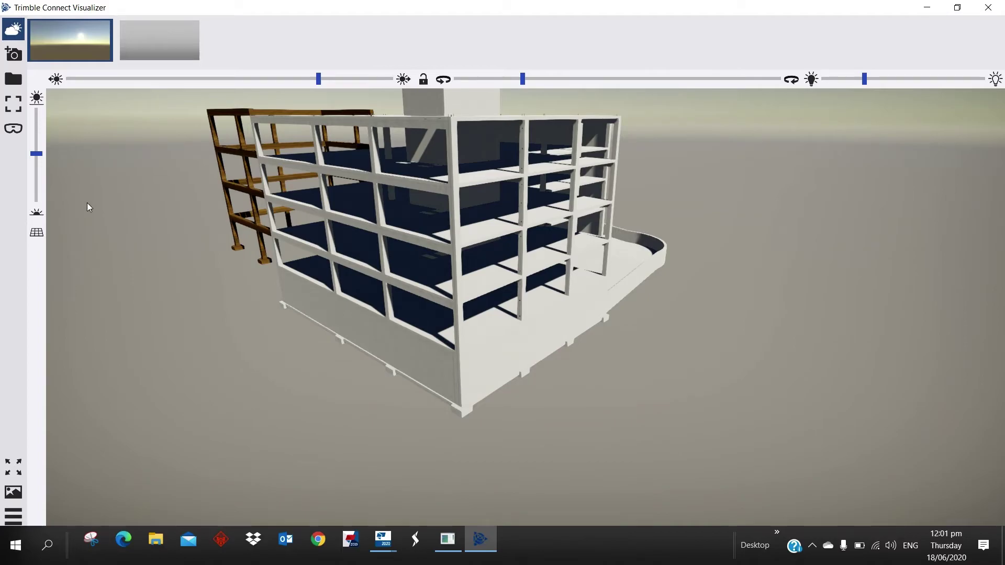
# Step: Examine the relit building's facades and shadows from the corner, both at a distance and close up, in the maximized visualizer window
pyautogui.moveTo(221, 387); pyautogui.dragTo(368, 359)
pyautogui.scroll(-3, 426, 349)
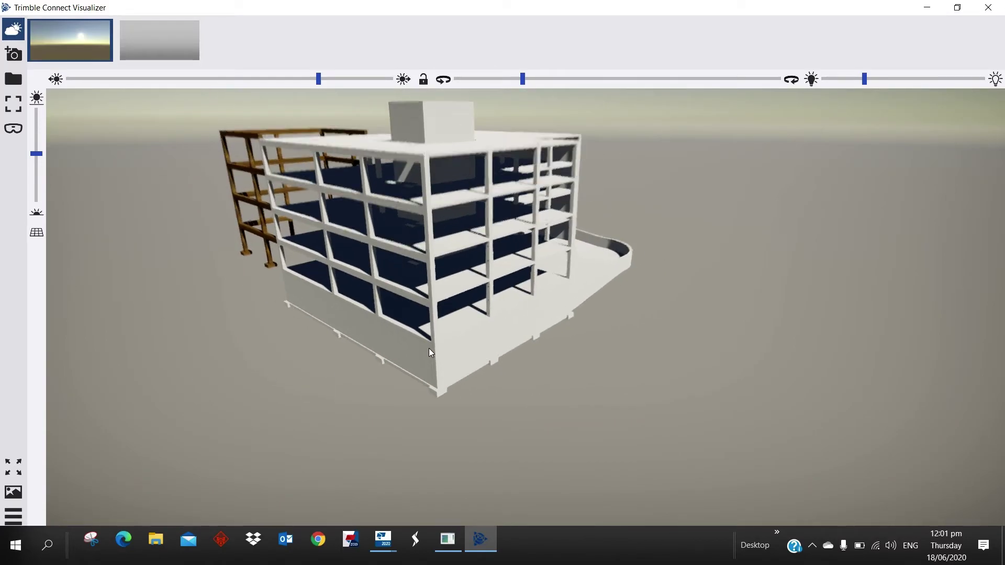
pyautogui.moveTo(429, 347); pyautogui.dragTo(578, 309)
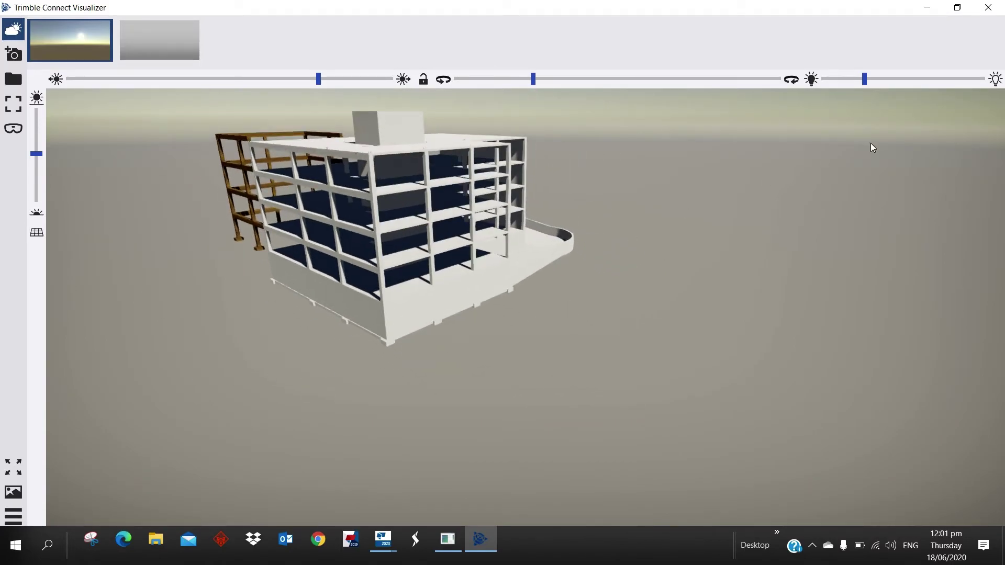
pyautogui.click(957, 8)
pyautogui.moveTo(522, 247); pyautogui.dragTo(472, 383)
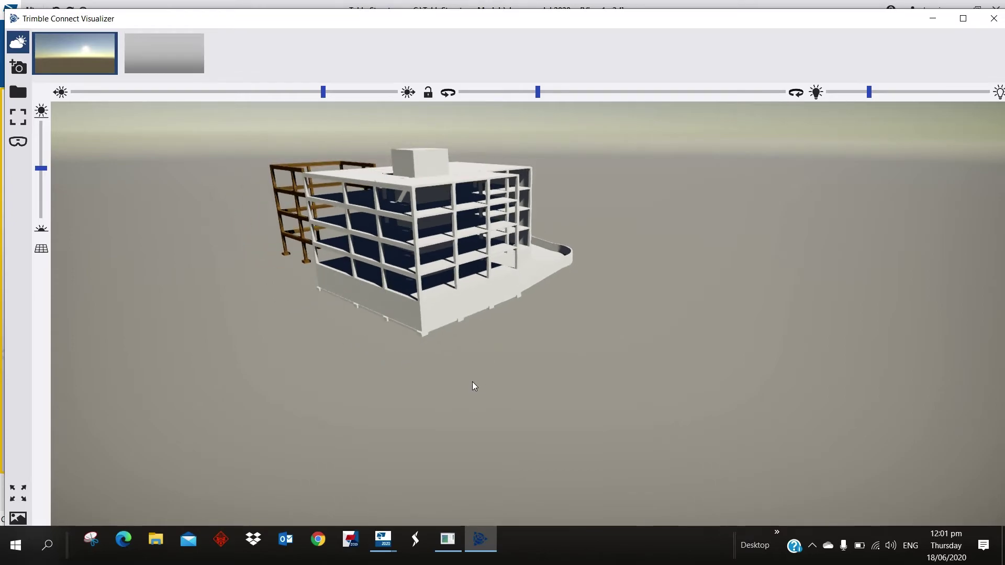
pyautogui.moveTo(501, 30); pyautogui.dragTo(455, 2)
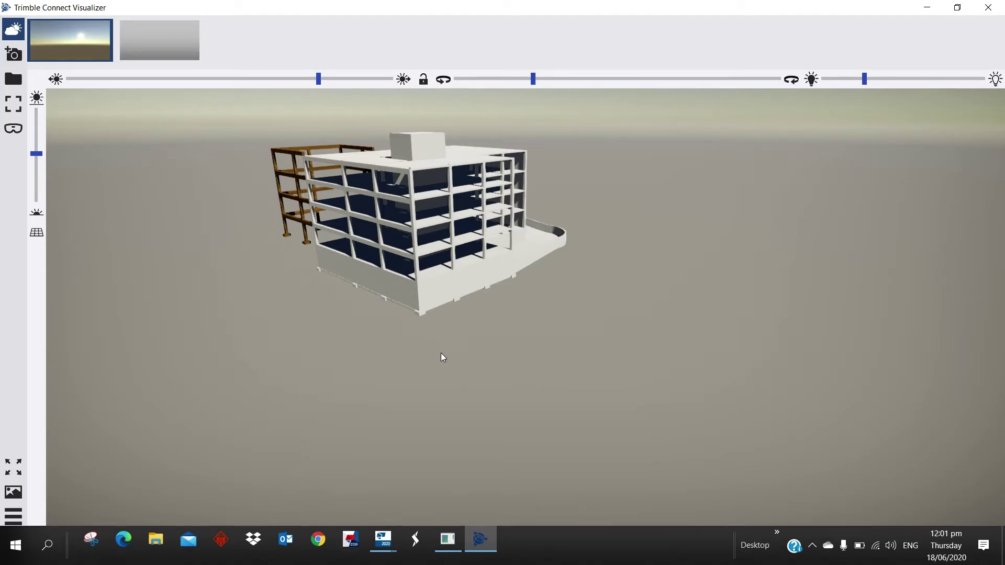
pyautogui.click(957, 8)
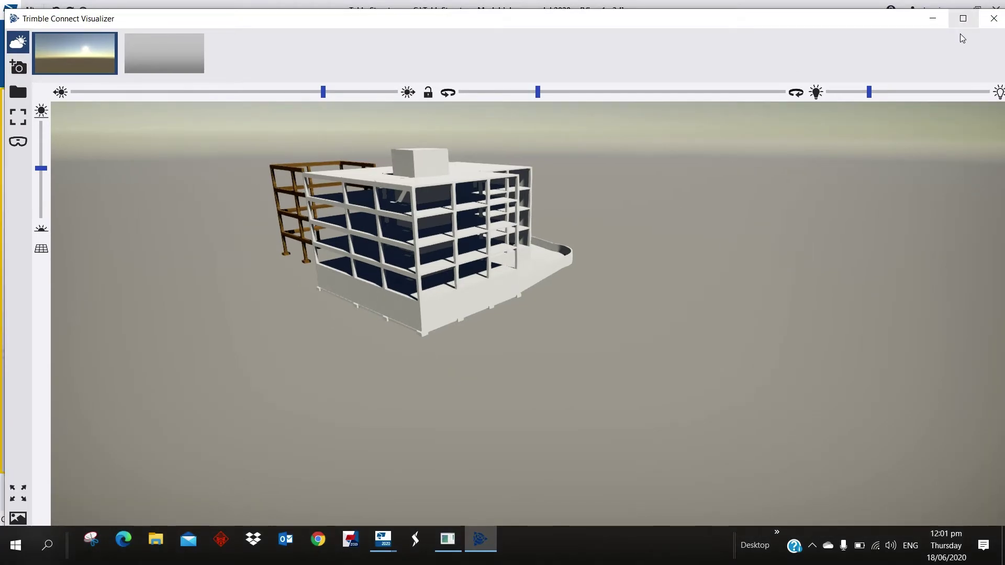
pyautogui.scroll(5, 424, 208)
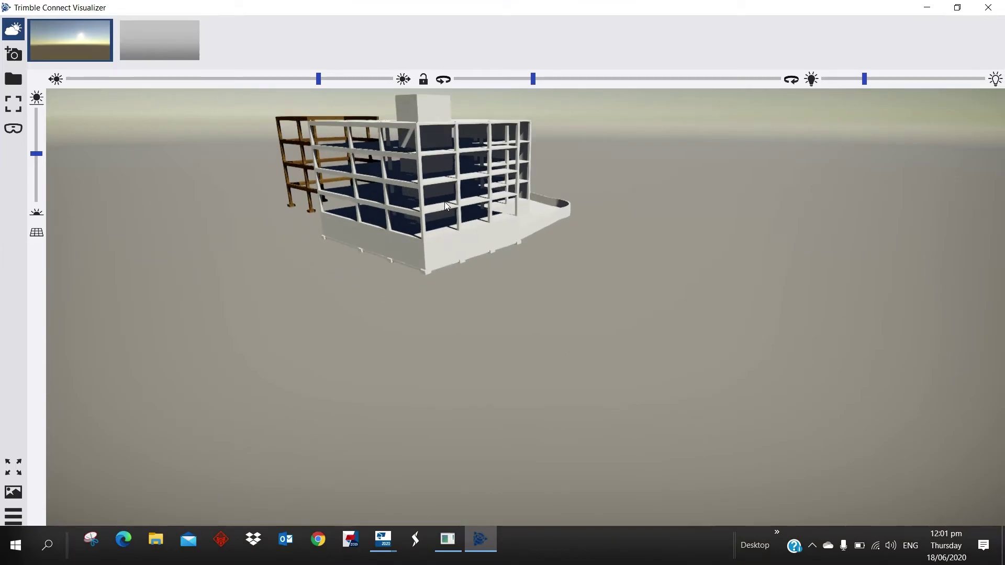
pyautogui.scroll(2, 424, 208)
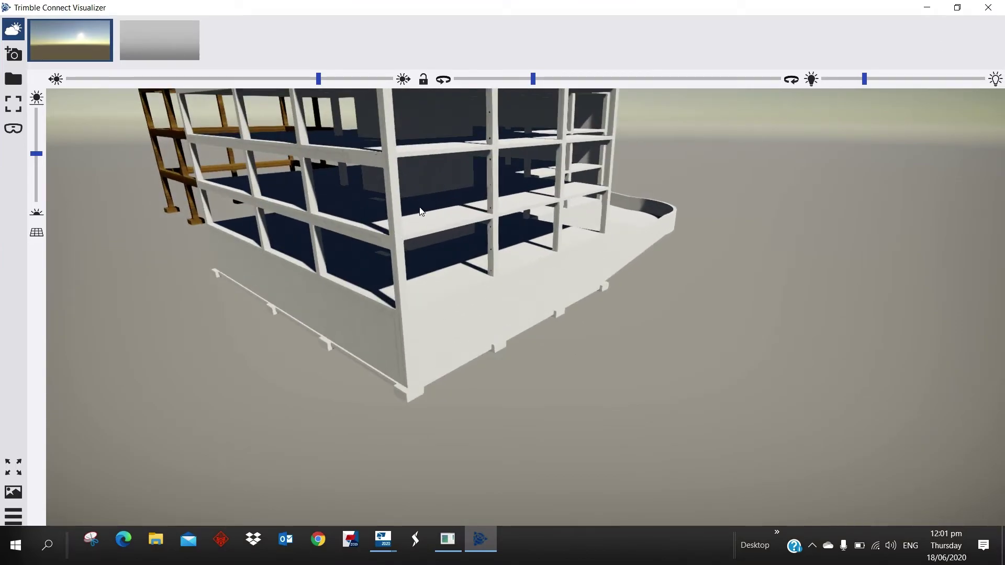
# Step: Reset the camera to the front of the building, frame the facade and store it as the first animation viewpoint
pyautogui.click(14, 470)
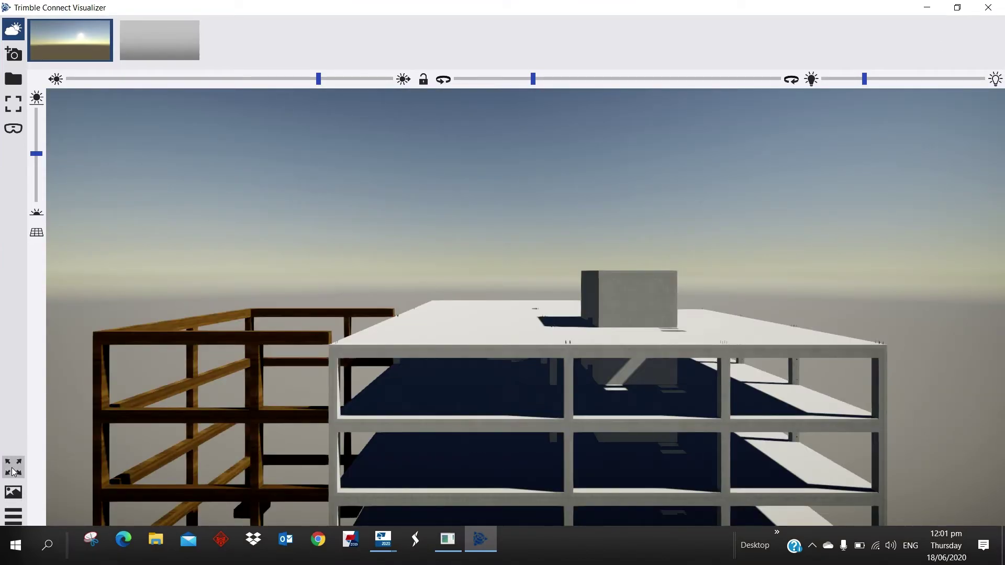
pyautogui.moveTo(430, 424); pyautogui.dragTo(400, 319, button='middle')
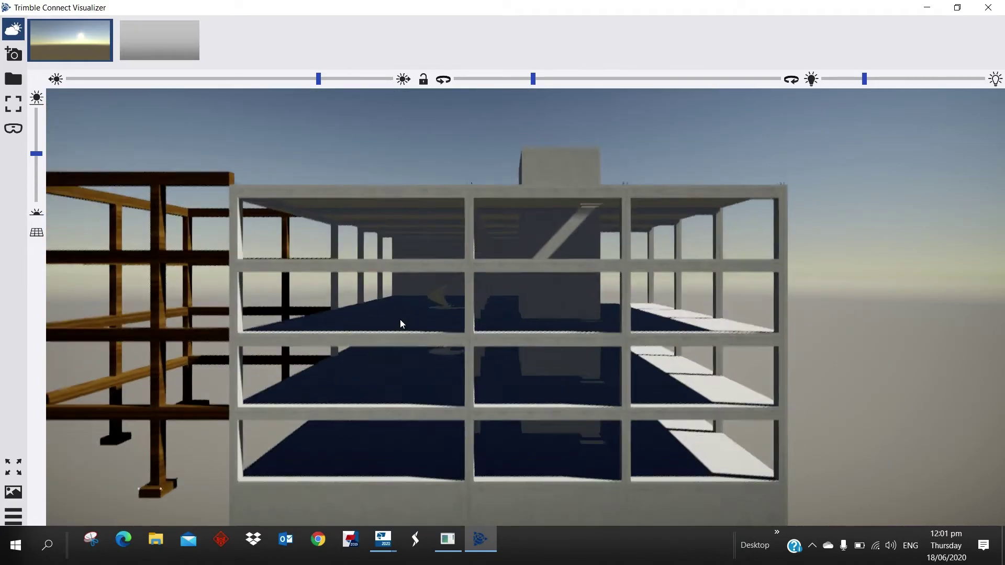
pyautogui.click(13, 492)
pyautogui.moveTo(527, 369); pyautogui.dragTo(493, 311, button='middle')
pyautogui.click(37, 497)
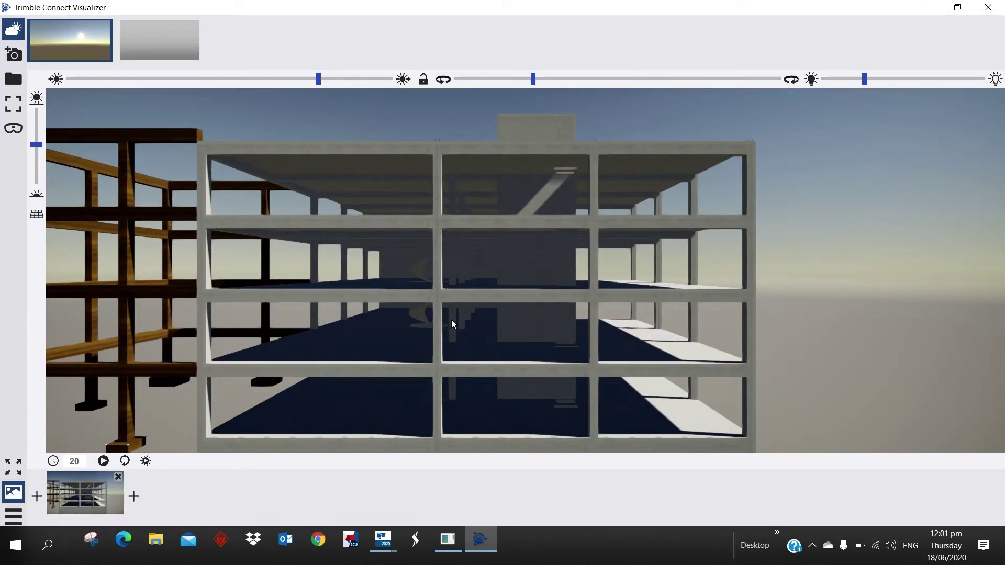
# Step: Move the camera through the concrete surface to the reinforcement inside the column and store it as the second viewpoint
pyautogui.scroll(10, 451, 320)
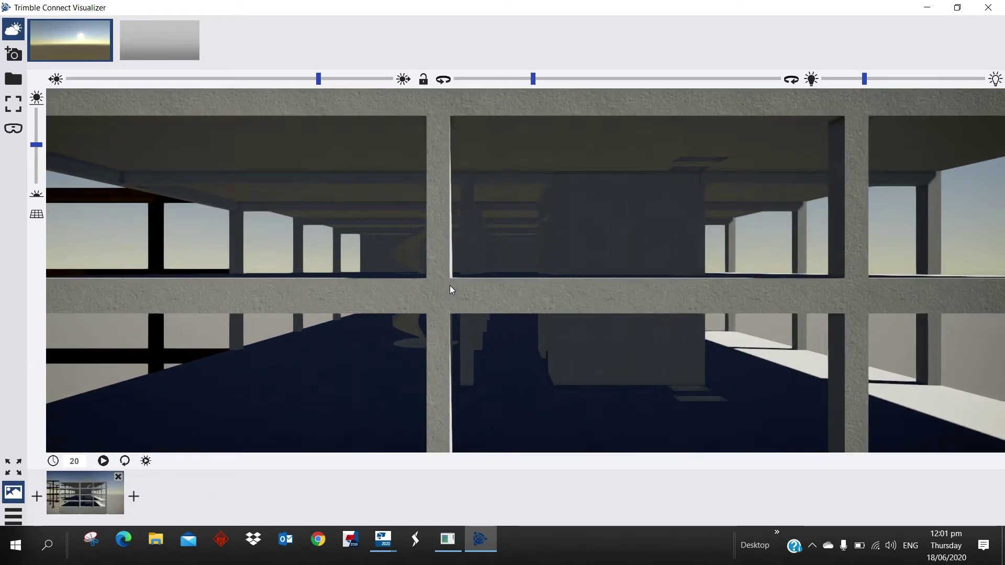
pyautogui.scroll(10, 449, 288)
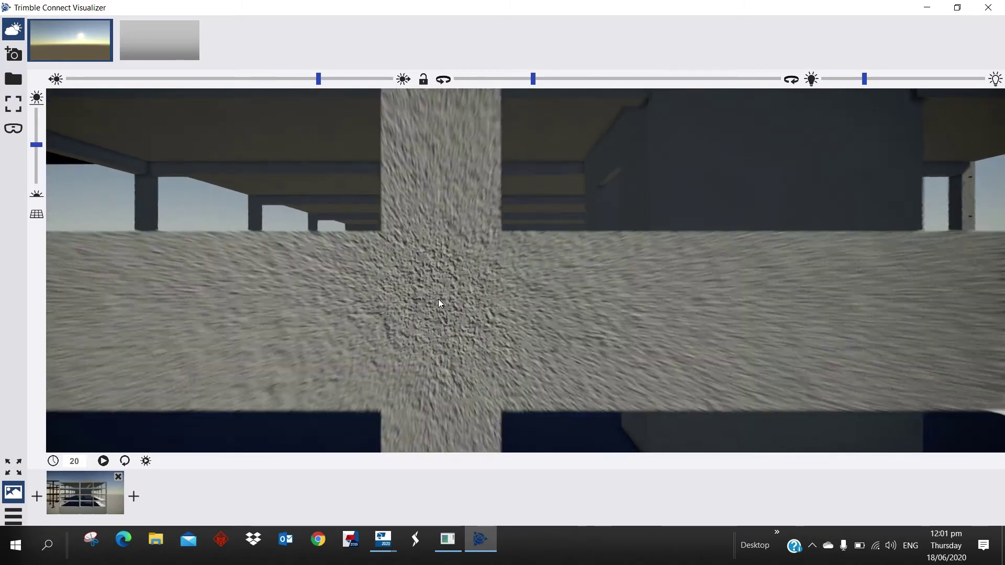
pyautogui.scroll(10, 439, 303)
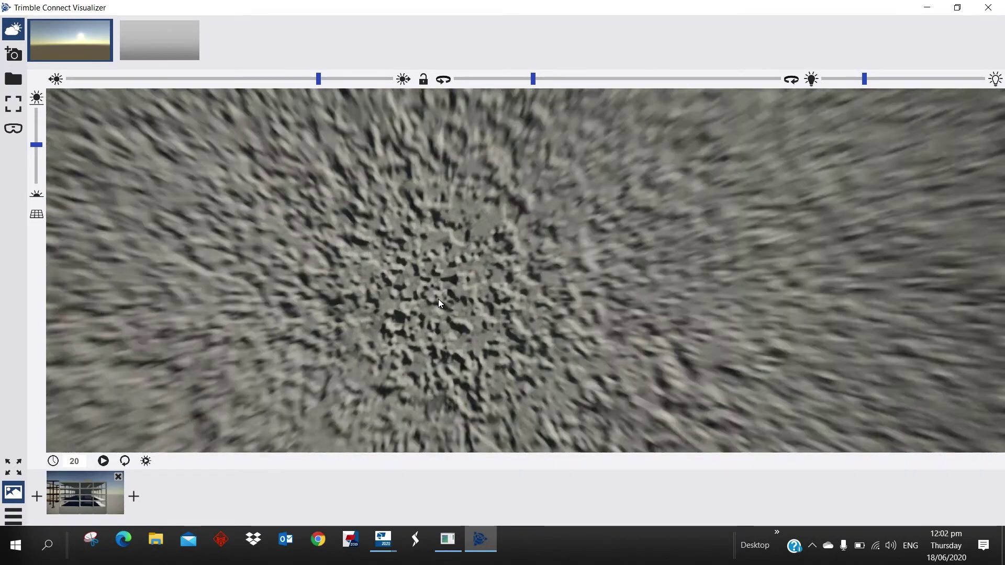
pyautogui.scroll(6, 438, 299)
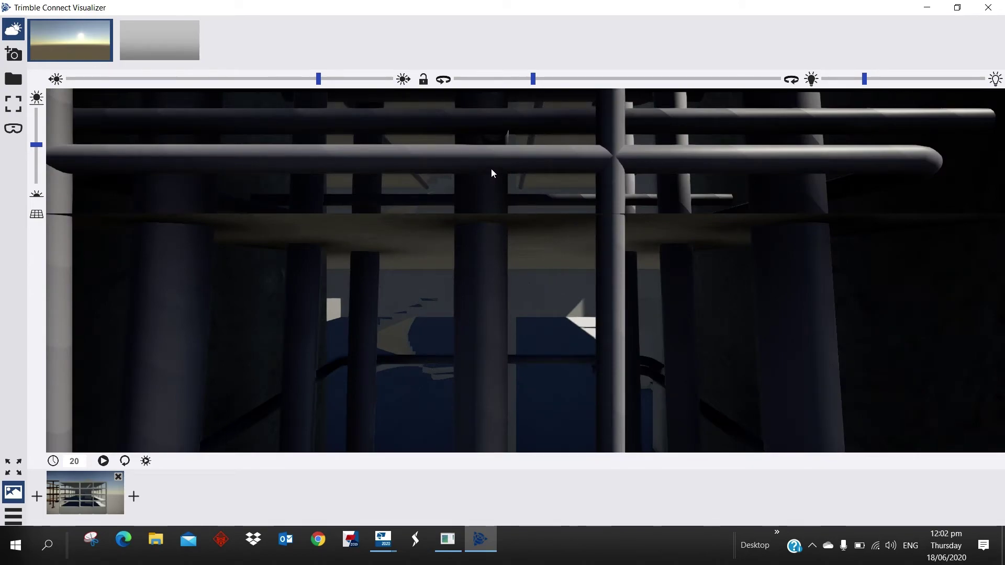
pyautogui.scroll(5, 492, 169)
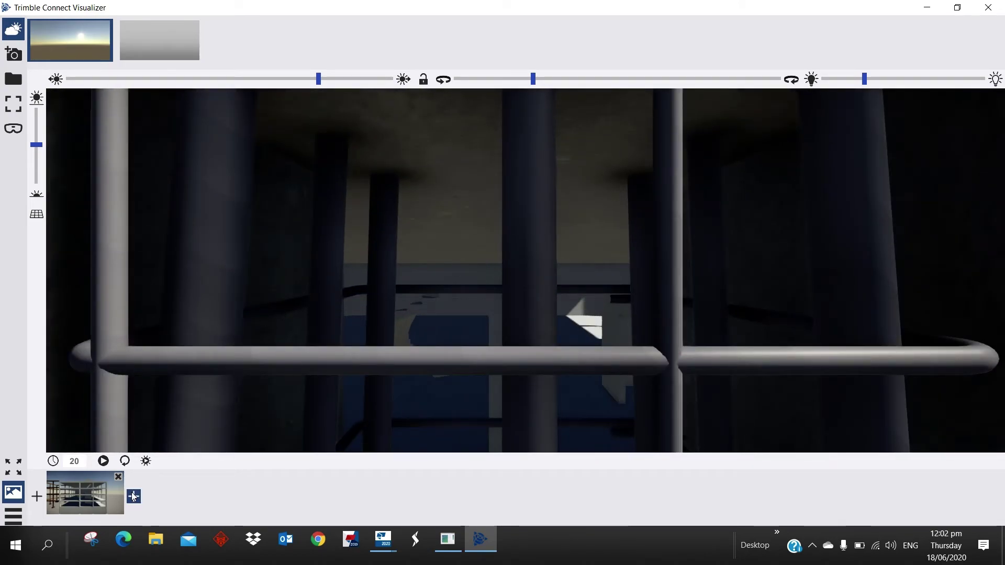
pyautogui.click(133, 496)
# Step: Examine the concrete frame up close, looking under the slabs and around the facade's beam and column joints
pyautogui.scroll(5, 519, 340)
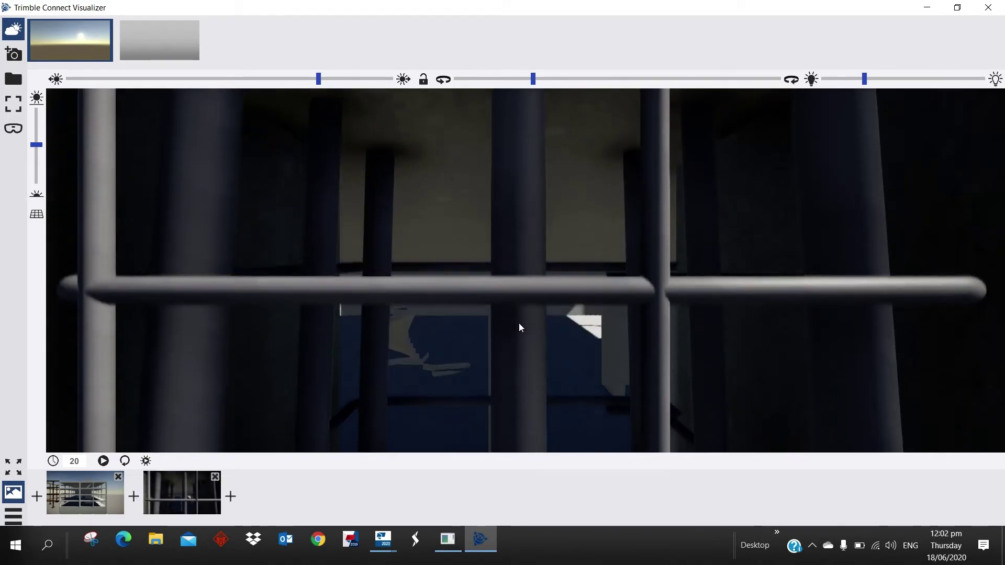
pyautogui.scroll(3, 524, 284)
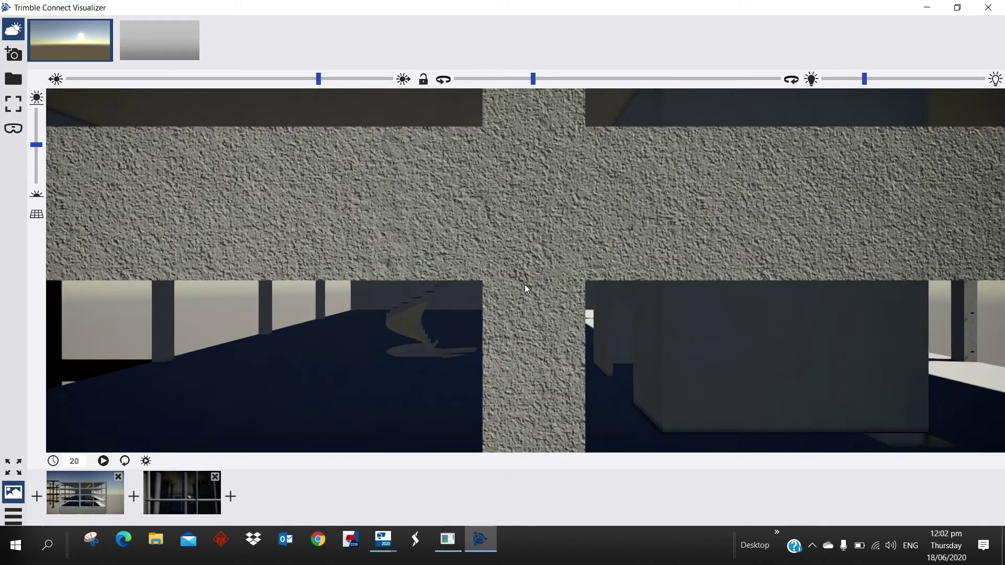
pyautogui.scroll(-5, 504, 262)
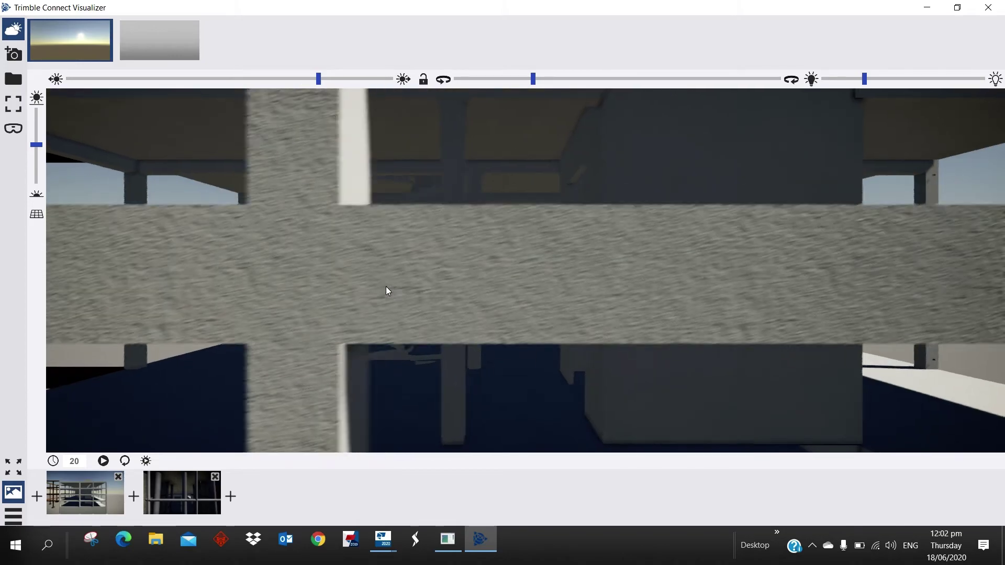
pyautogui.moveTo(507, 296); pyautogui.dragTo(473, 266)
pyautogui.scroll(5, 355, 246)
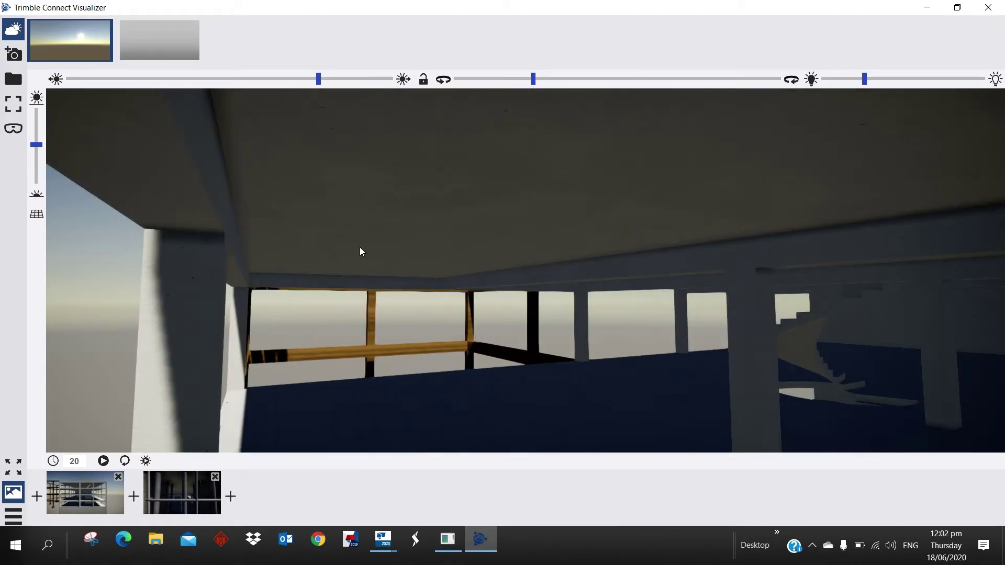
pyautogui.scroll(-6, 535, 348)
pyautogui.moveTo(589, 404); pyautogui.dragTo(573, 259)
pyautogui.scroll(4, 428, 387)
pyautogui.scroll(5, 545, 185)
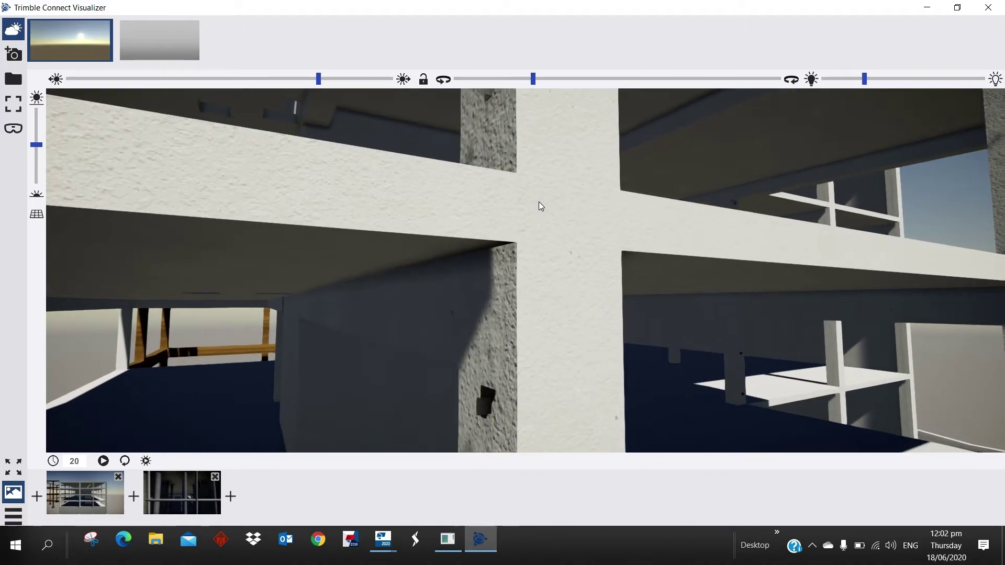
pyautogui.moveTo(539, 206); pyautogui.dragTo(522, 256)
pyautogui.scroll(5, 523, 267)
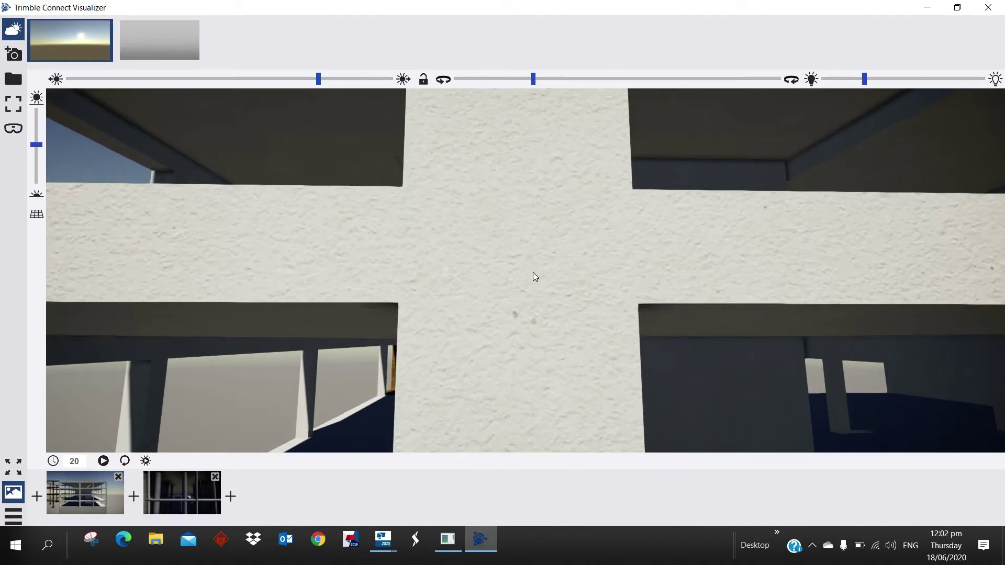
# Step: Move the camera through the column's reinforcement to the row of stirrups beneath the slab and store it as the third viewpoint
pyautogui.scroll(5, 419, 341)
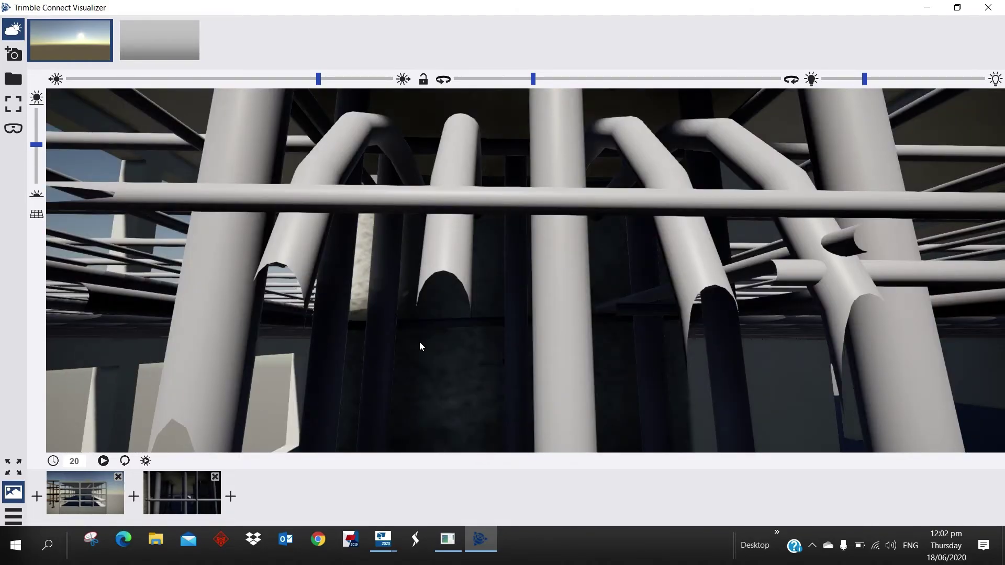
pyautogui.scroll(3, 475, 330)
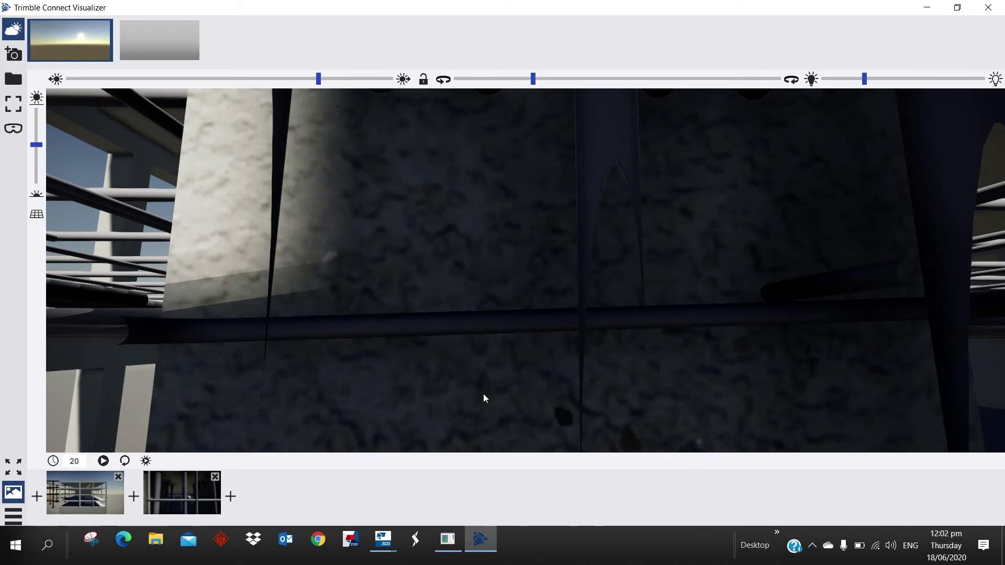
pyautogui.scroll(5, 483, 394)
pyautogui.scroll(3, 495, 394)
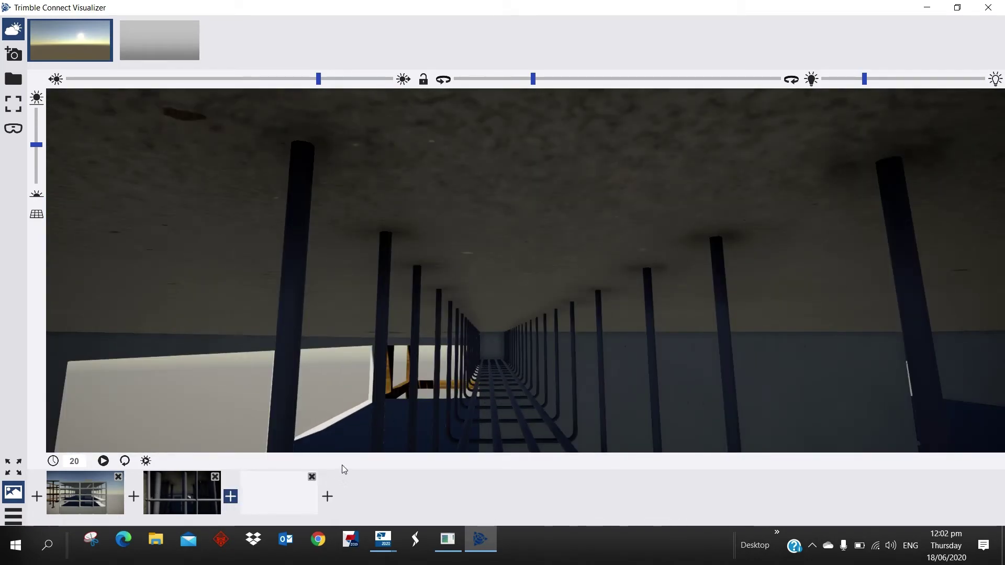
# Step: Move the camera through the interior wall into the reinforcement behind it and store two views of the bars as the fourth and fifth viewpoints
pyautogui.scroll(5, 518, 358)
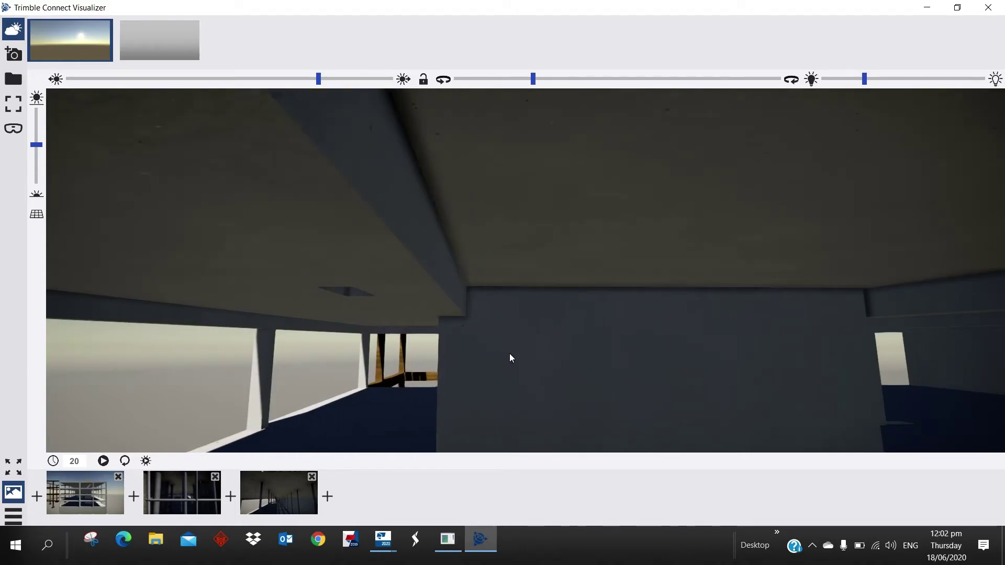
pyautogui.scroll(5, 663, 394)
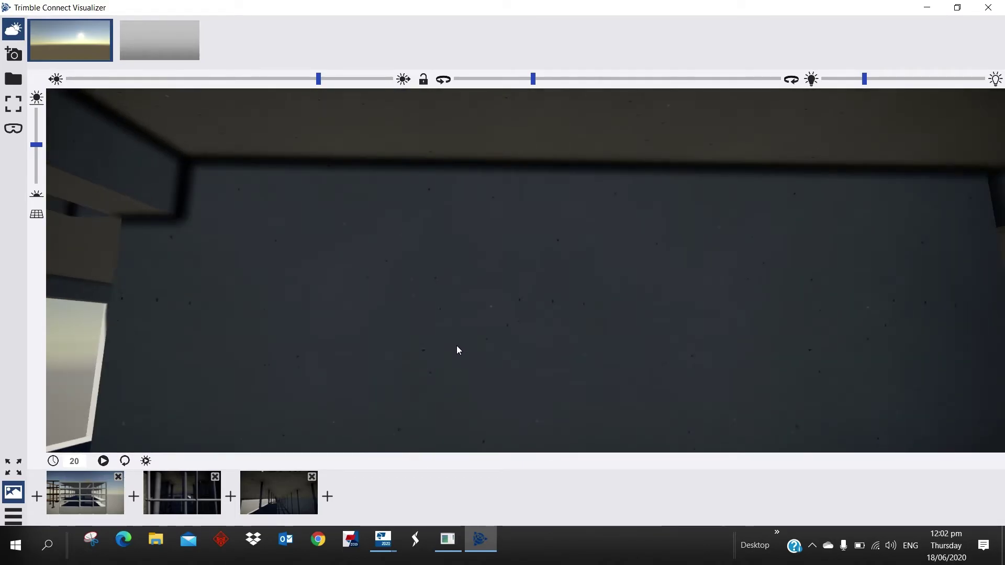
pyautogui.scroll(5, 456, 345)
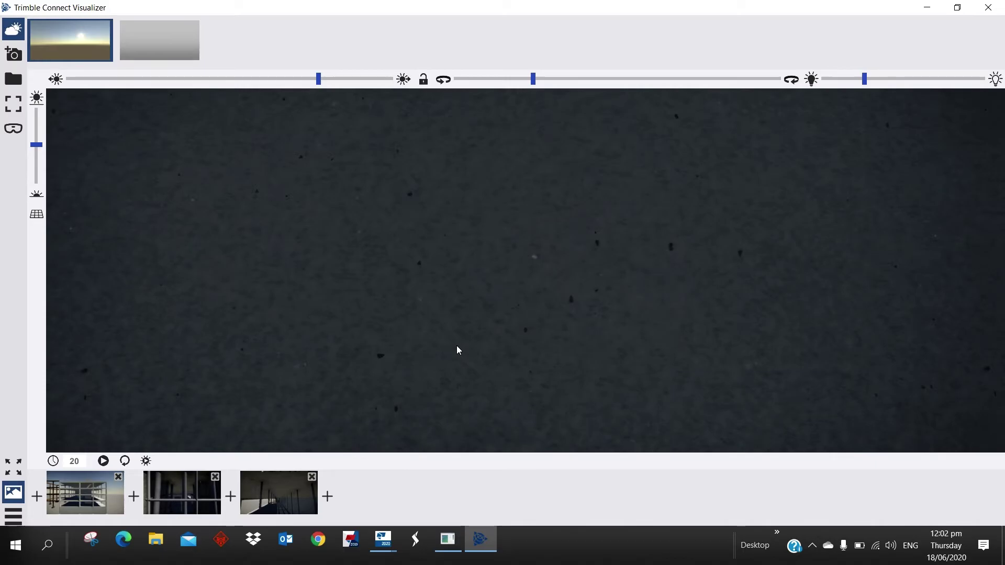
pyautogui.scroll(5, 456, 346)
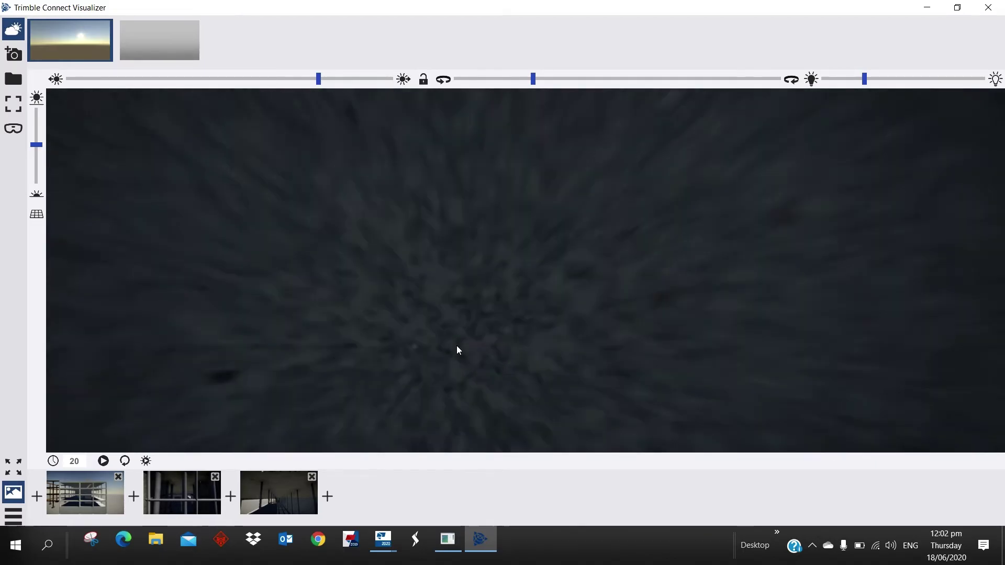
pyautogui.scroll(2, 456, 345)
pyautogui.scroll(2, 456, 350)
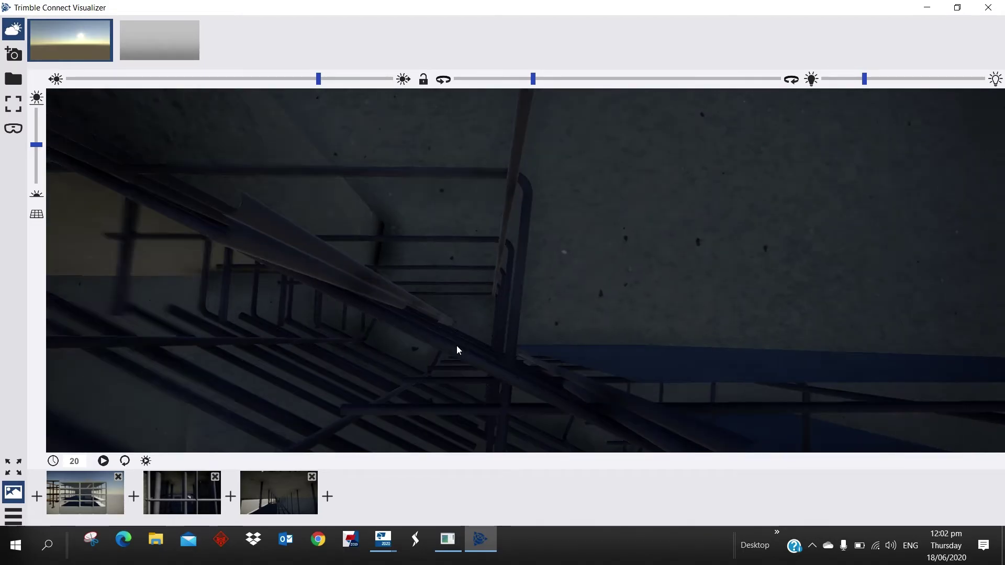
pyautogui.moveTo(386, 360); pyautogui.dragTo(450, 340)
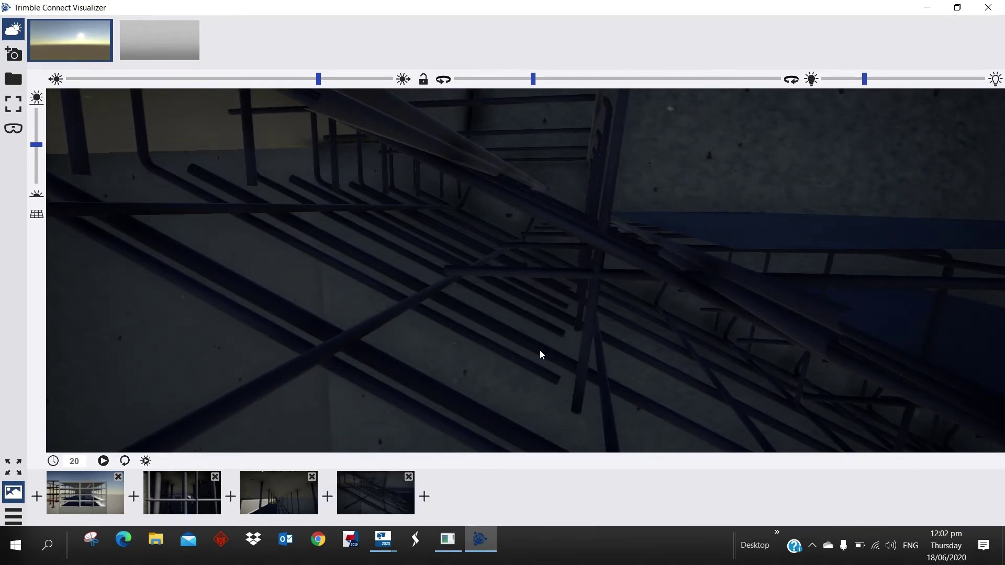
pyautogui.moveTo(541, 354); pyautogui.dragTo(294, 328)
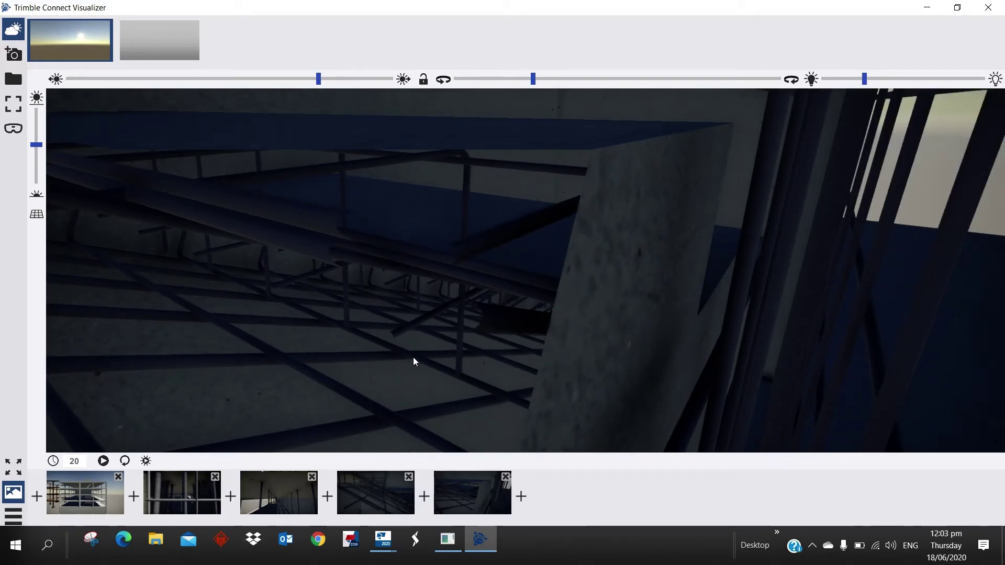
# Step: Move the camera into the floor slab's reinforcement mesh, insert this view before the first viewpoint and play the animation
pyautogui.scroll(5, 447, 315)
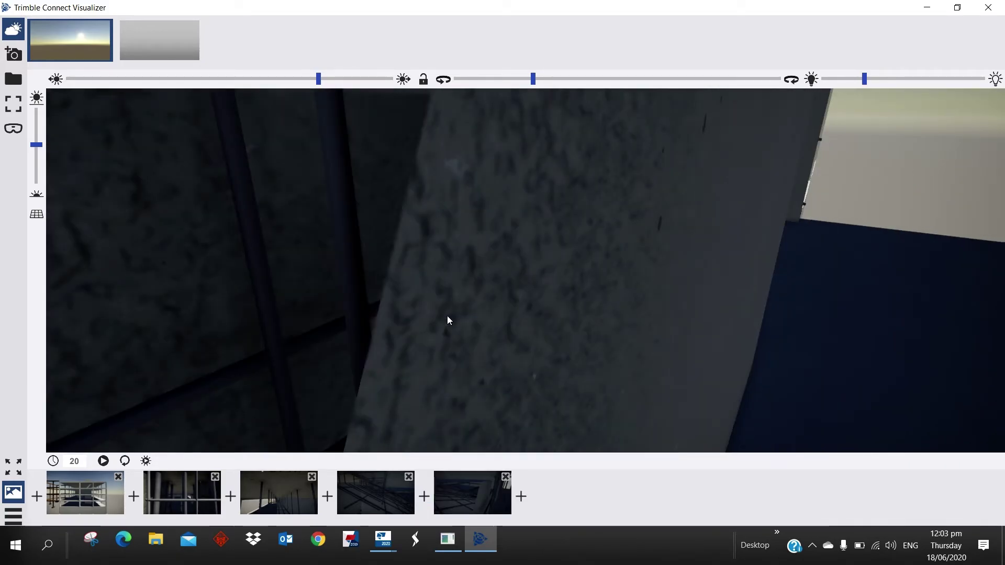
pyautogui.moveTo(447, 316); pyautogui.dragTo(536, 292)
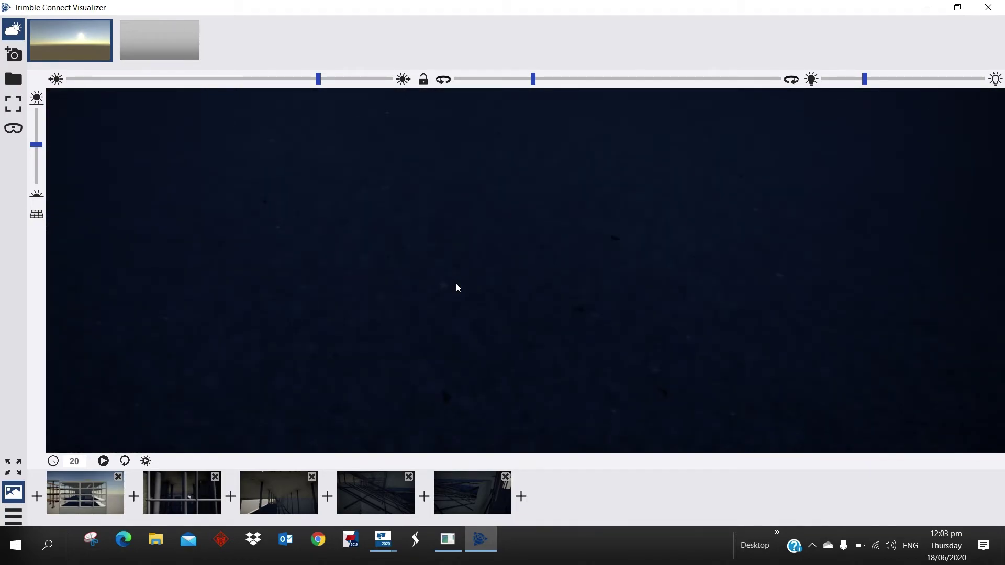
pyautogui.moveTo(456, 284); pyautogui.dragTo(549, 250)
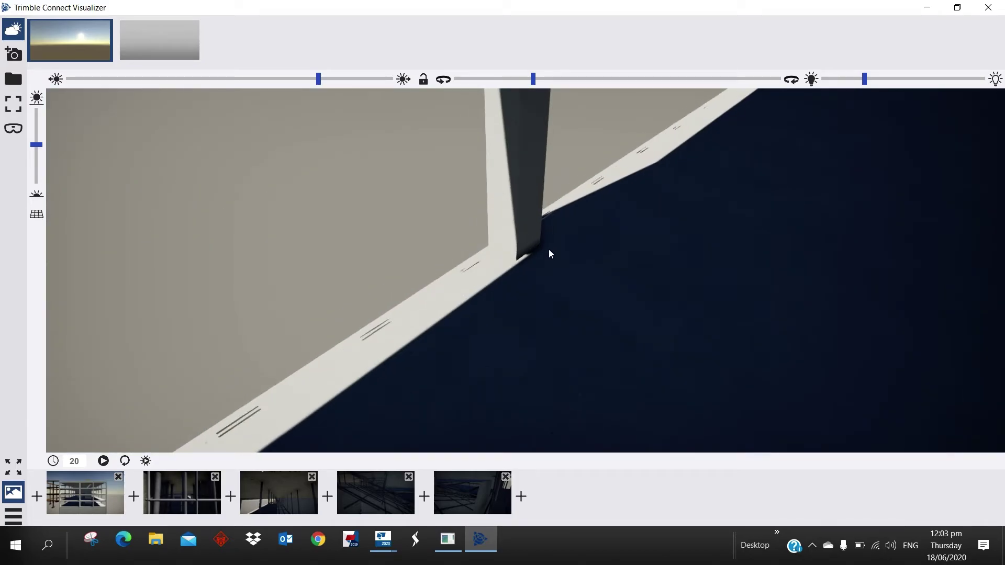
pyautogui.scroll(5, 549, 249)
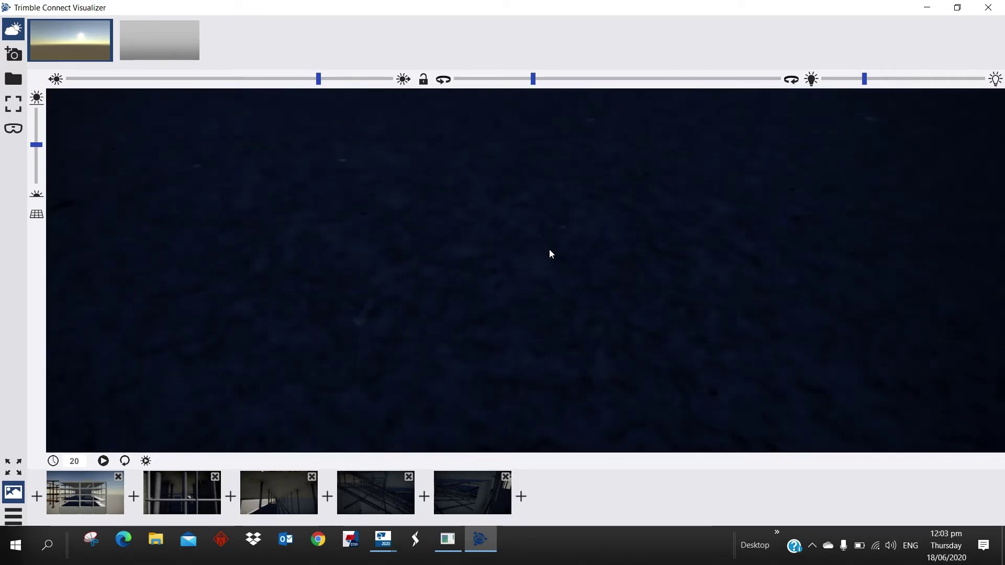
pyautogui.scroll(-5, 550, 253)
pyautogui.scroll(-10, 681, 134)
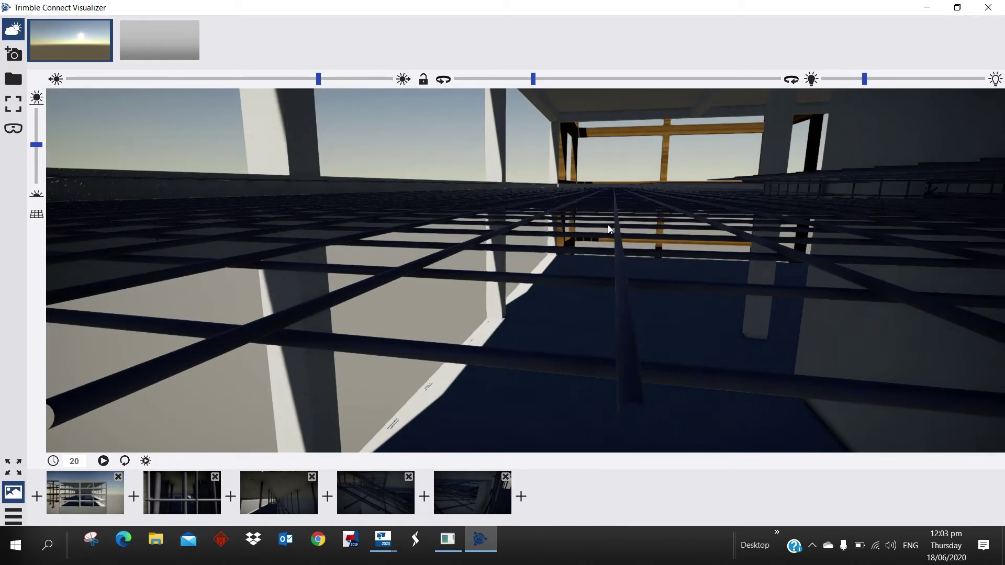
pyautogui.moveTo(608, 229); pyautogui.dragTo(520, 268)
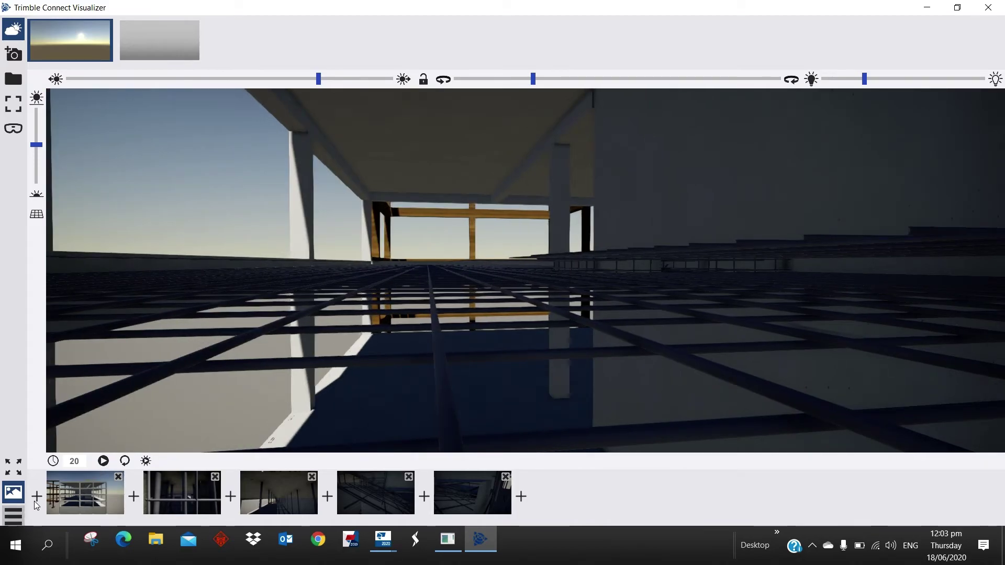
pyautogui.click(104, 461)
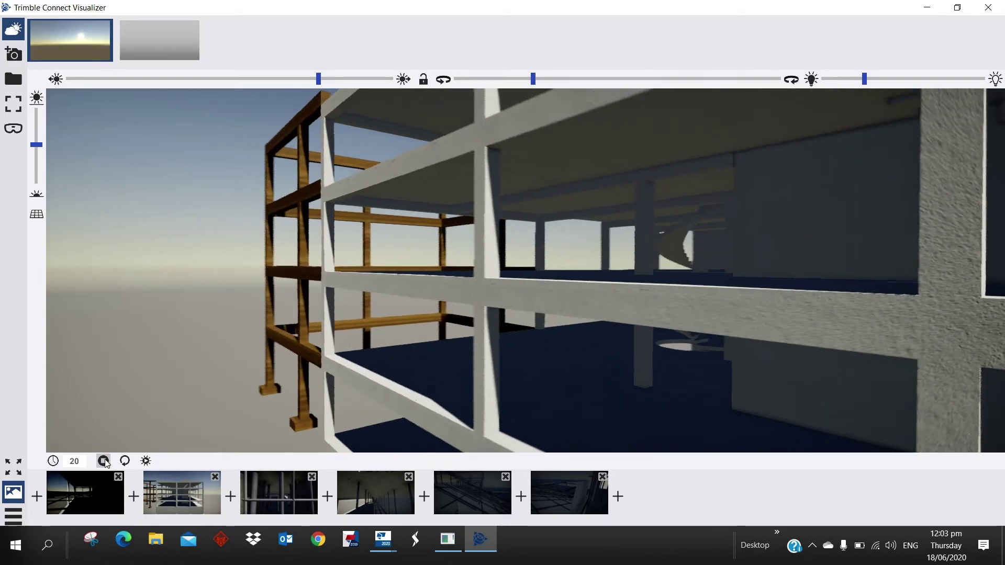